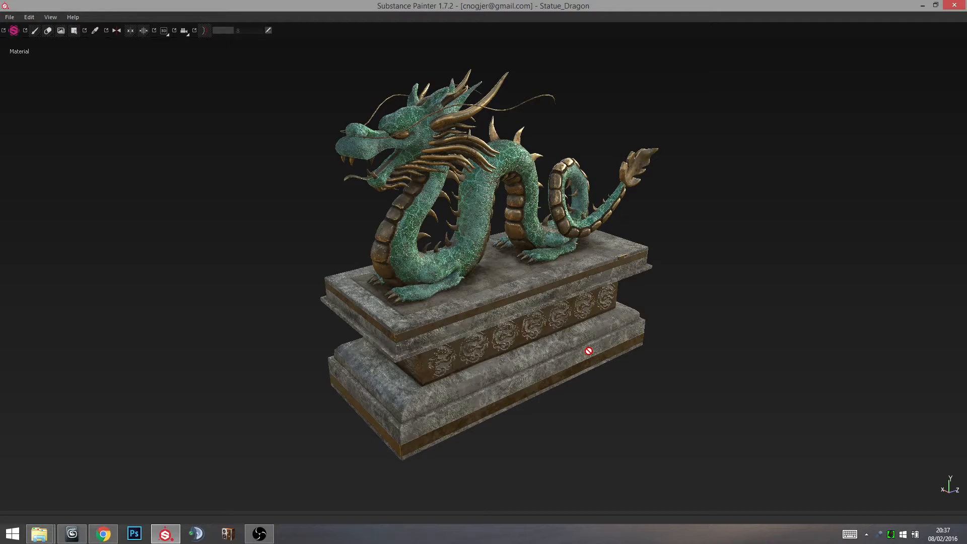
Examine the textured dragon statue and its pedestal from several angles.
left_click_drag(285, 343, 479, 303, "alt")
left_click_drag(553, 236, 461, 345, "alt")
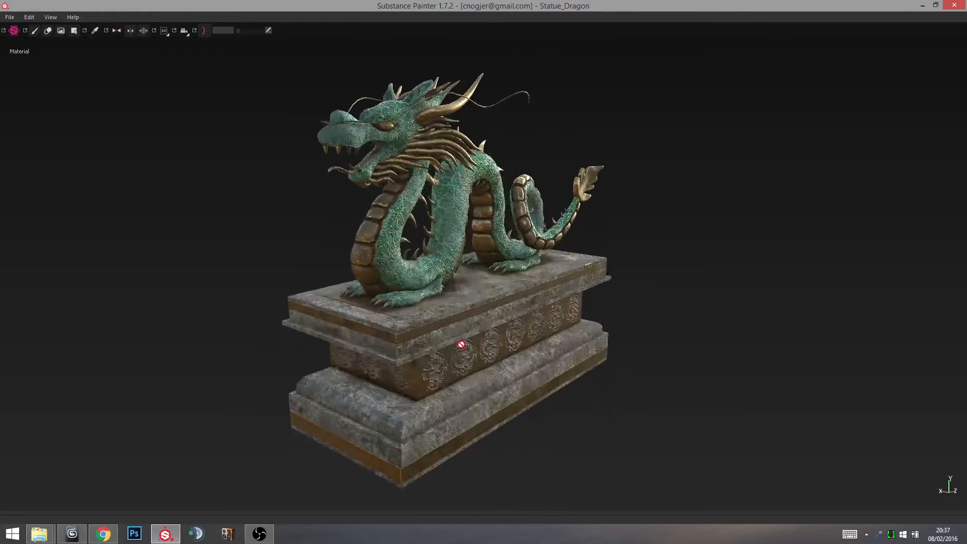
left_click_drag(505, 306, 559, 333, "alt")
Switch to 3ds Max and close the floating UVPipe script window.
left_click(75, 538)
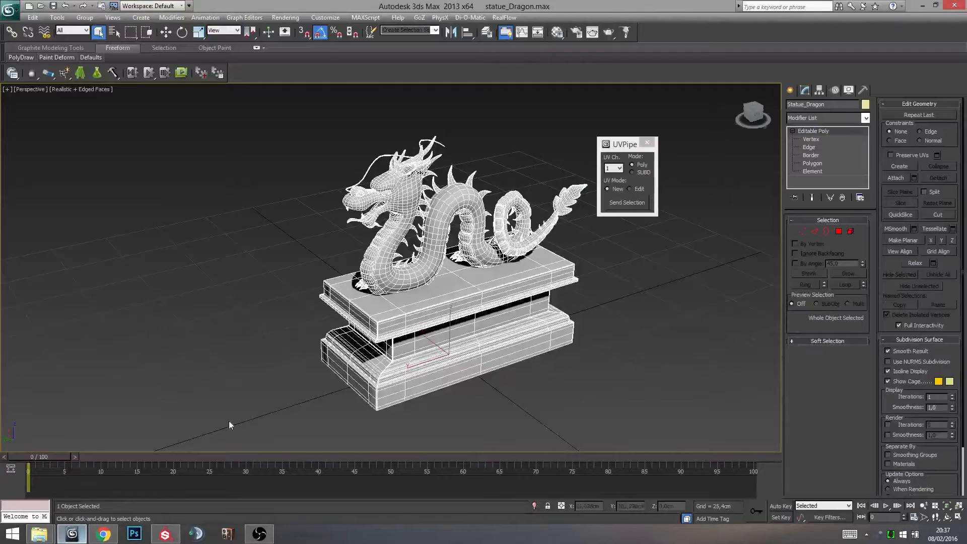
left_click(645, 145)
Examine the wireframe of the whole dragon statue from several angles, with and without the mesh selected.
middle_click_drag(645, 262, 605, 264, "alt")
middle_click_drag(403, 297, 518, 275, "alt")
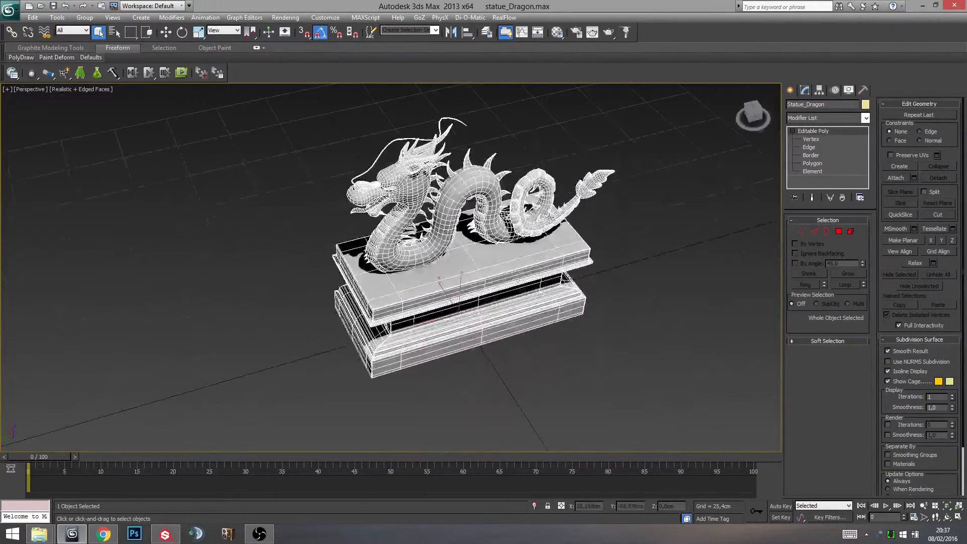
middle_click_drag(551, 218, 516, 233)
left_click(624, 212)
left_click(546, 212)
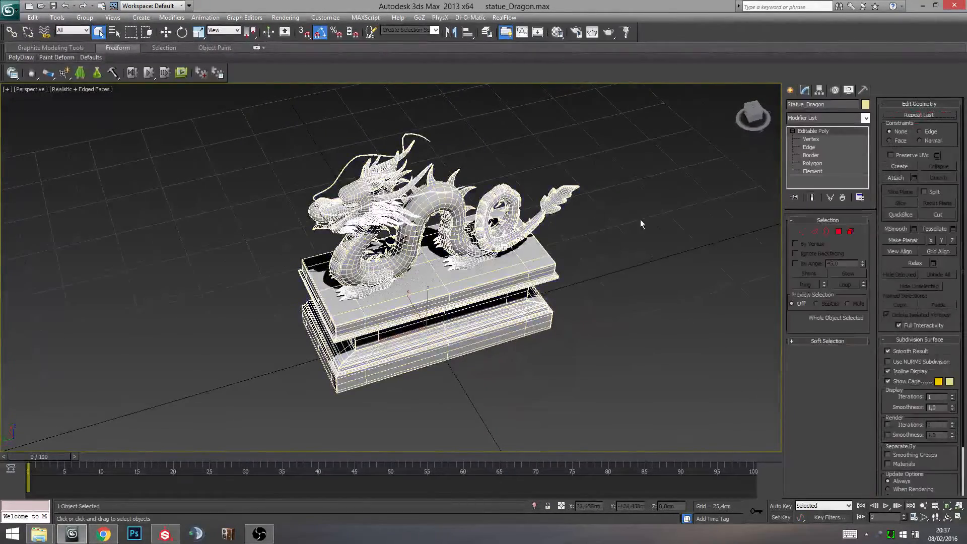
middle_click_drag(641, 222, 482, 313, "alt")
left_click(601, 332)
left_click(482, 313)
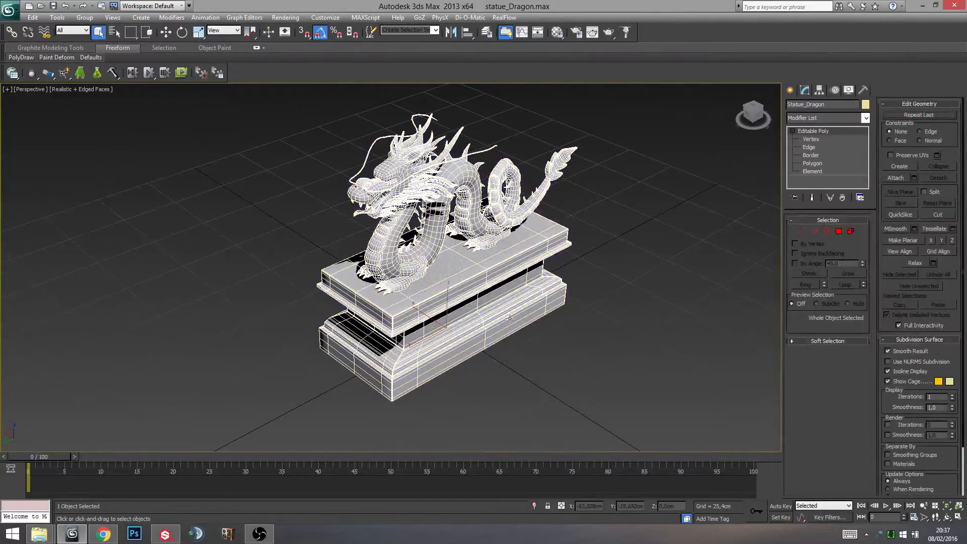
middle_click_drag(605, 243, 578, 293, "alt")
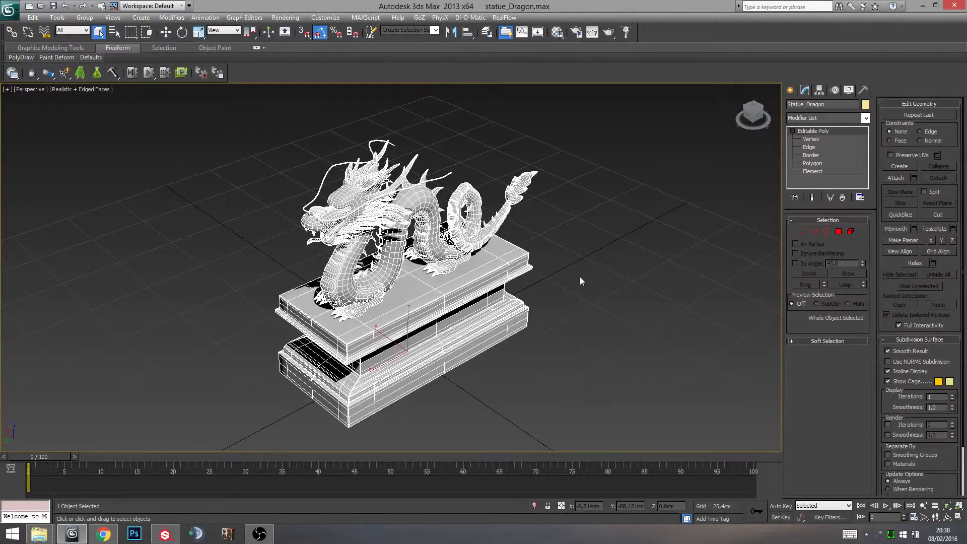
middle_click_drag(463, 344, 488, 334, "alt")
middle_click_drag(487, 334, 503, 318)
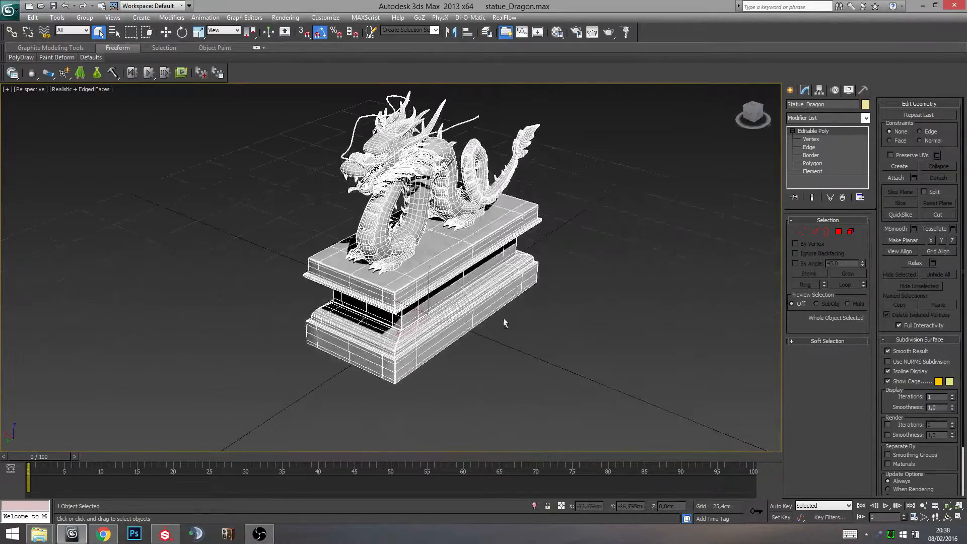
left_click(552, 305)
middle_click_drag(562, 308, 549, 312, "alt")
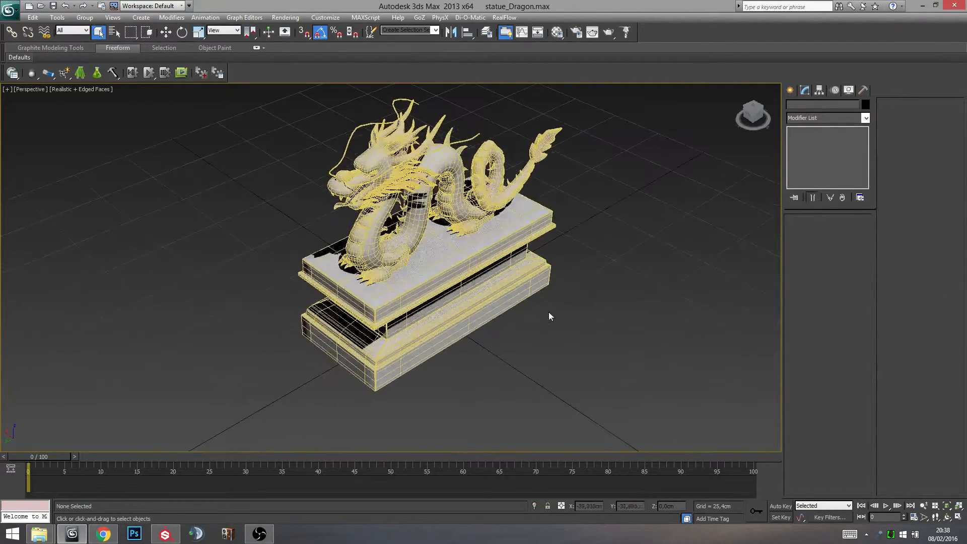
middle_click_drag(639, 293, 583, 337, "alt")
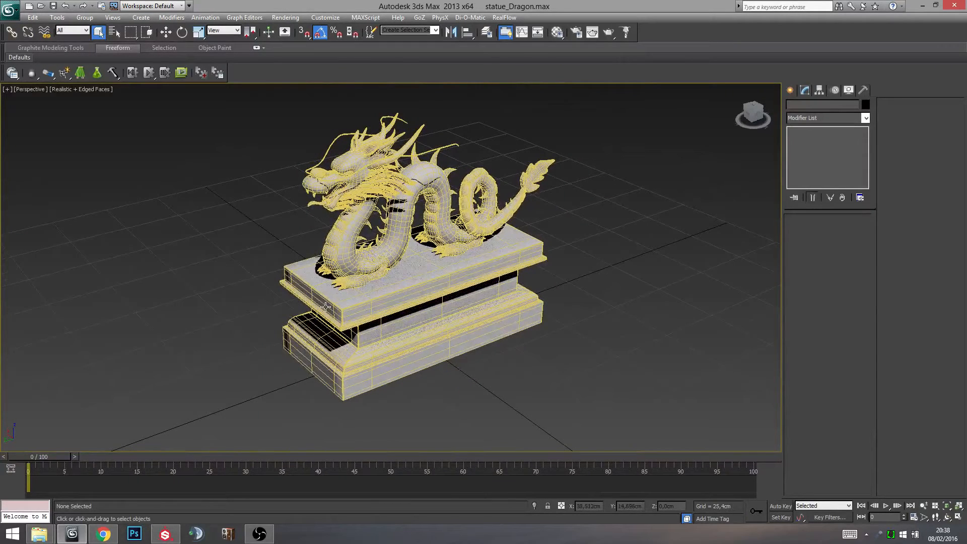
Switch to Chrome and open the ScriptSpot page "[ 3dsMax <> UVLayout ] UVPipe mod by miauu" from the Uvpipe search results.
left_click(103, 534)
left_click_drag(0, 176, 328, 1)
double_click(72, 54)
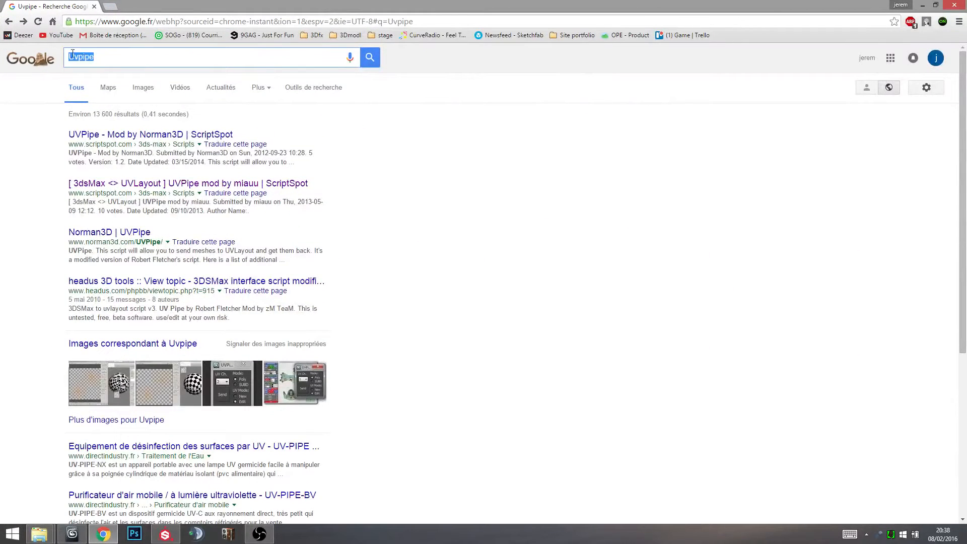
left_click(161, 183)
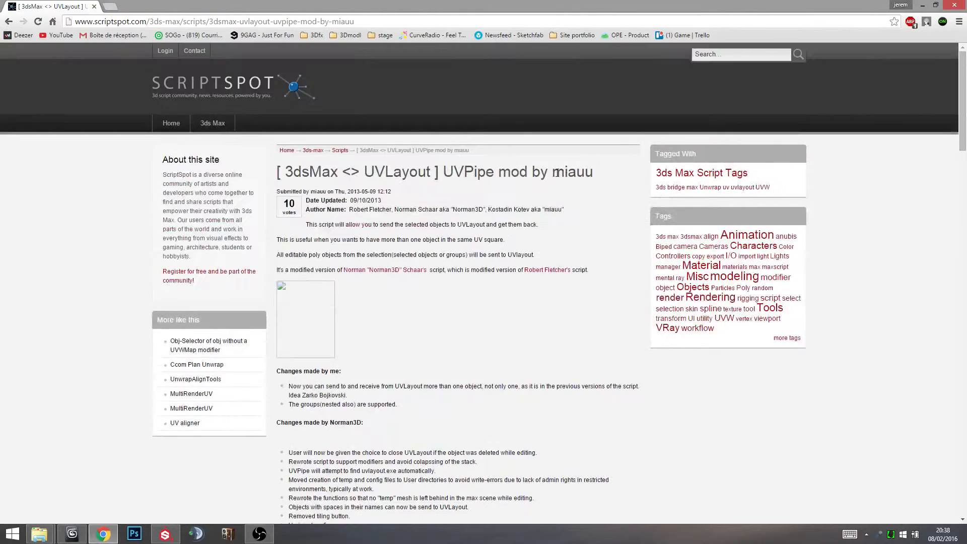
Look through the UVPipe mod page down to the uvpipe_mod_by_miauu.mzp attachment and return to 3ds Max.
left_click_drag(557, 173, 584, 175)
left_click(564, 219)
scroll(358, 190, "down", 12)
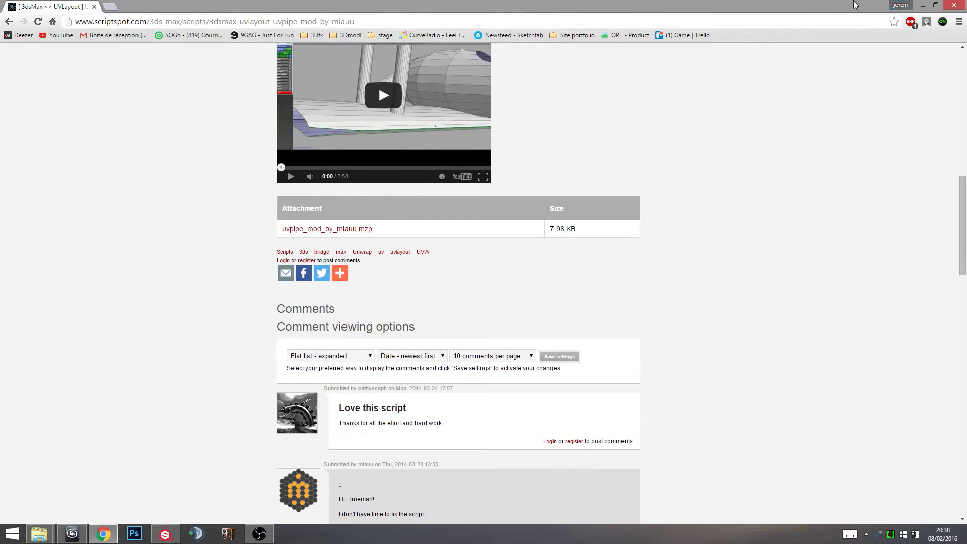
left_click(922, 5)
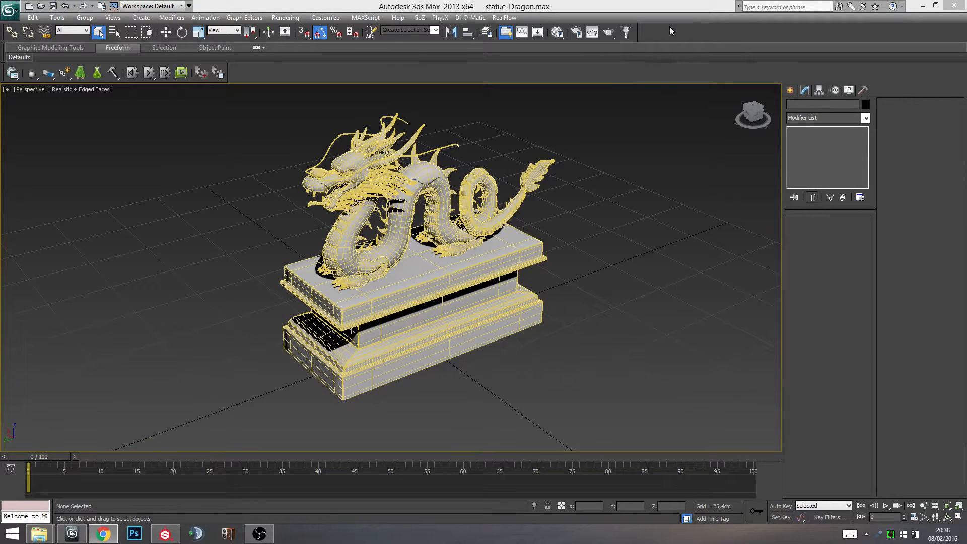
Select the Statue_Dragon mesh in the perspective view.
middle_click_drag(275, 272, 466, 291, "alt")
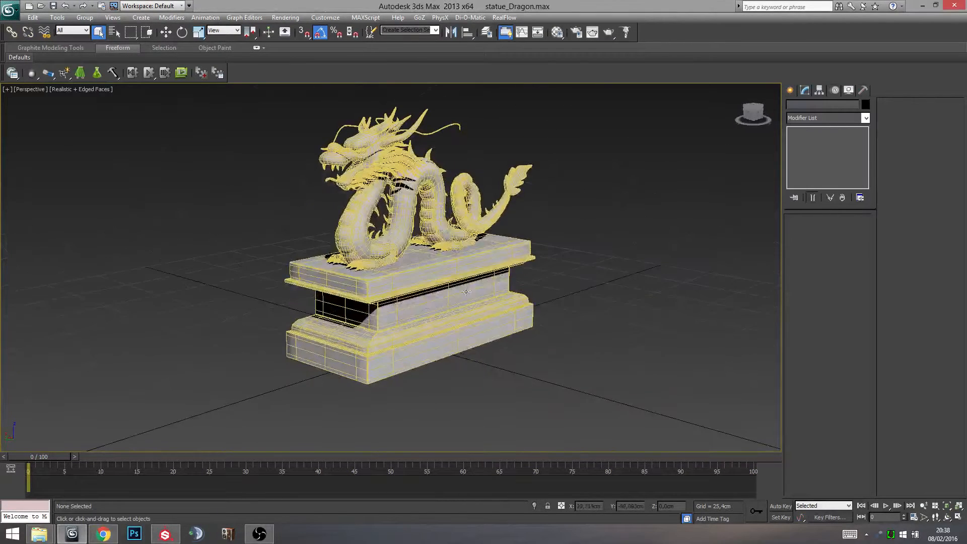
middle_click_drag(359, 252, 421, 318, "alt")
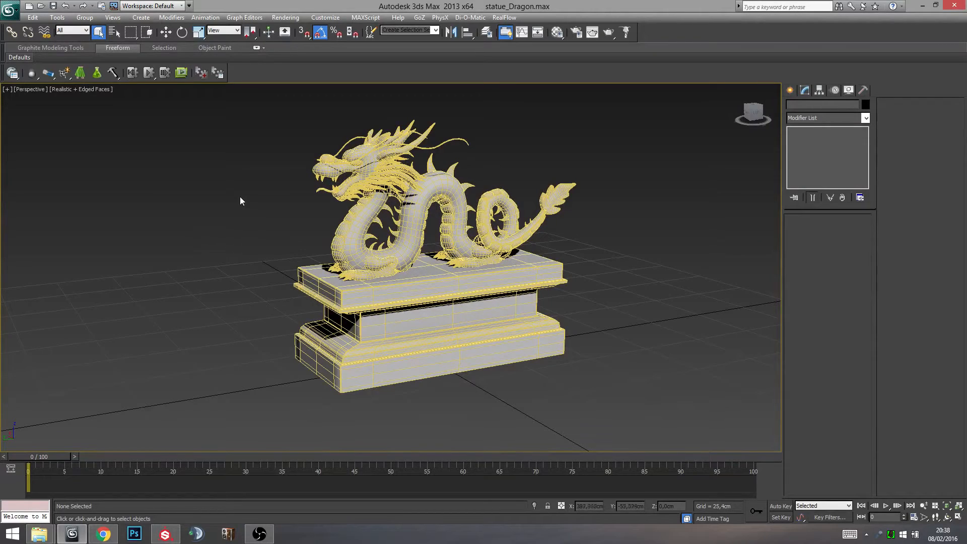
middle_click_drag(239, 201, 473, 265, "alt")
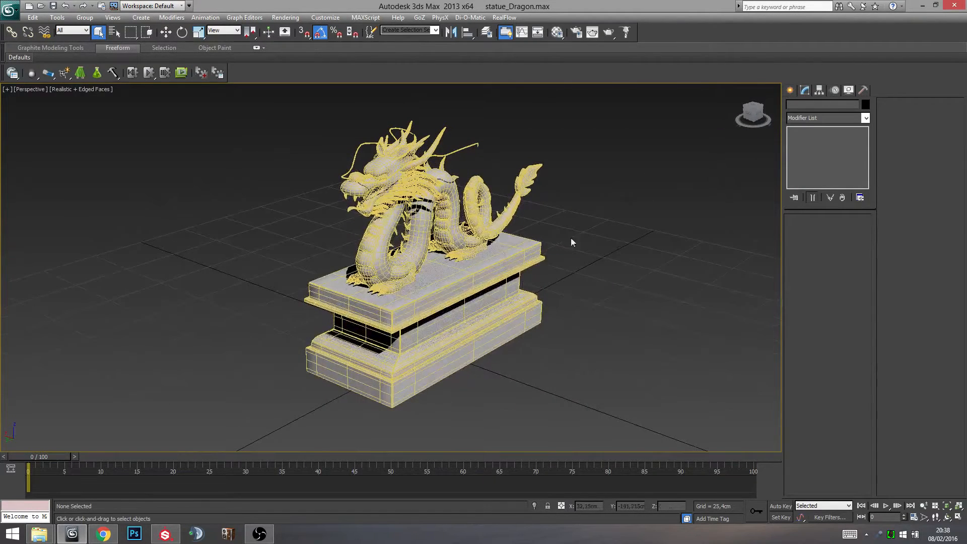
middle_click_drag(573, 230, 541, 246)
middle_click_drag(422, 238, 459, 216)
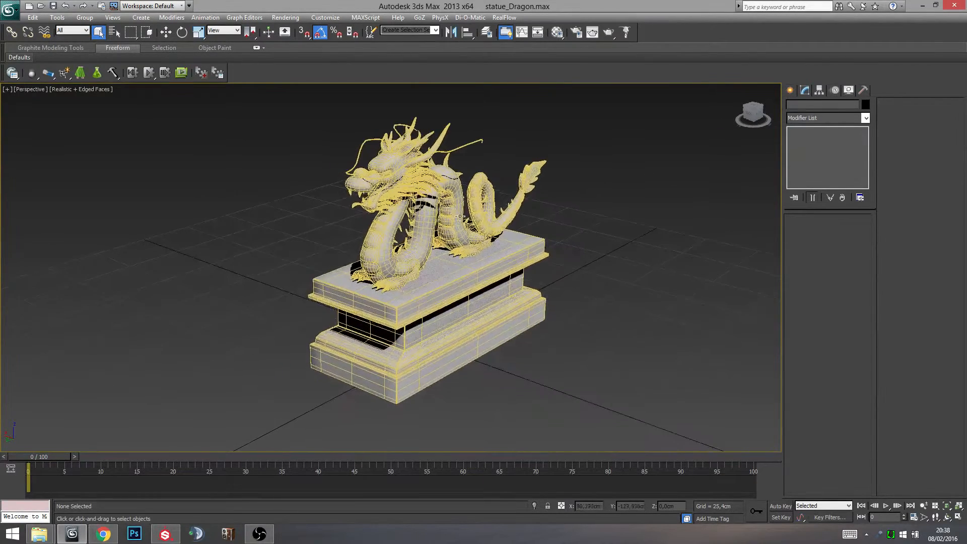
left_click(466, 259)
Examine the selected mesh from the dragon's body down to a near side-on view of the pedestal.
middle_click_drag(466, 260, 240, 287, "alt")
scroll(240, 288, "up", 2)
middle_click_drag(322, 348, 347, 355, "alt")
scroll(373, 353, "down", 3)
middle_click_drag(443, 350, 421, 347, "alt")
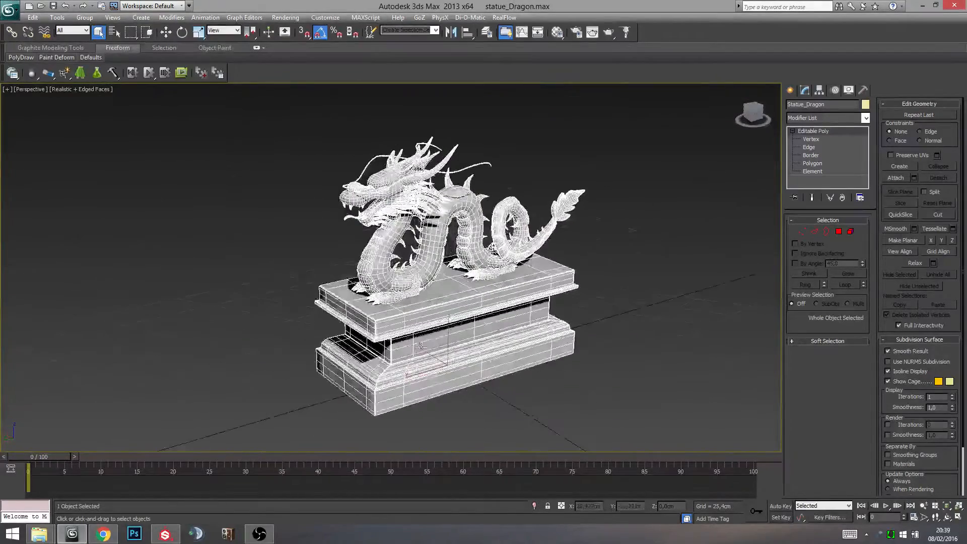
middle_click_drag(584, 248, 598, 254, "alt")
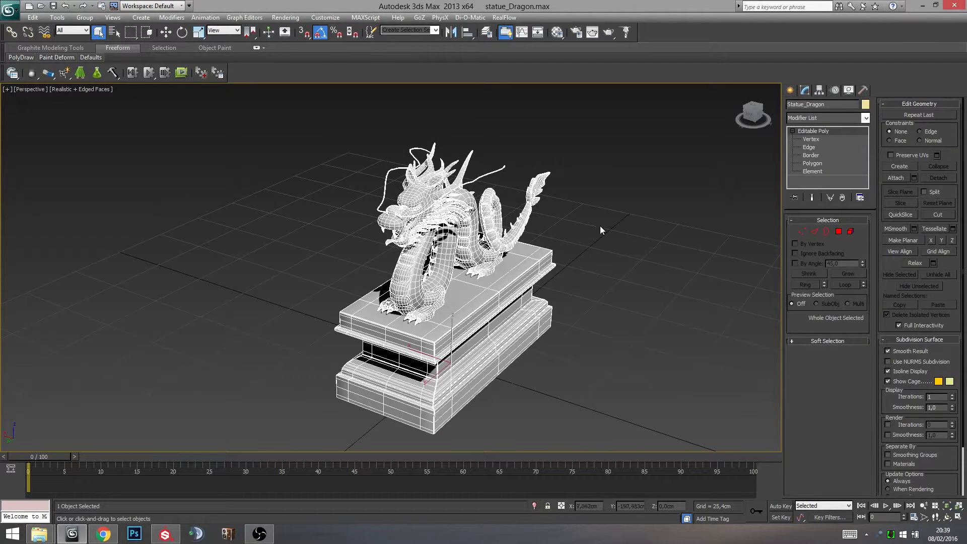
scroll(581, 285, "up", 8)
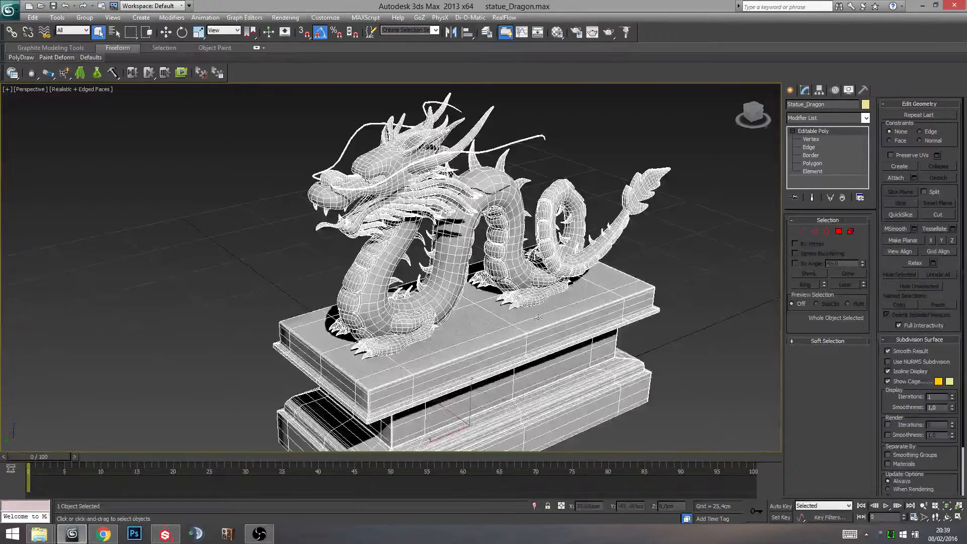
middle_click_drag(514, 314, 468, 322, "alt")
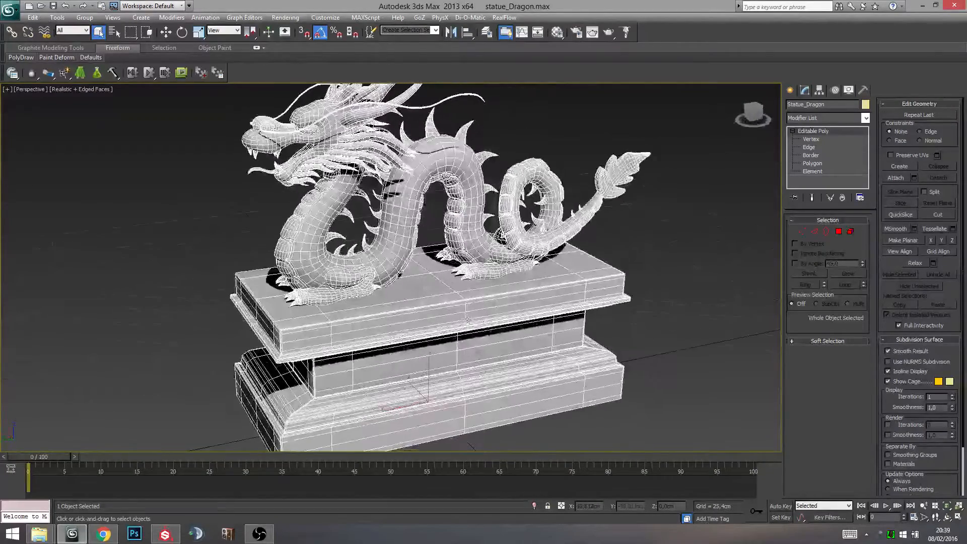
scroll(487, 288, "up", 3)
middle_click_drag(487, 288, 399, 343, "alt")
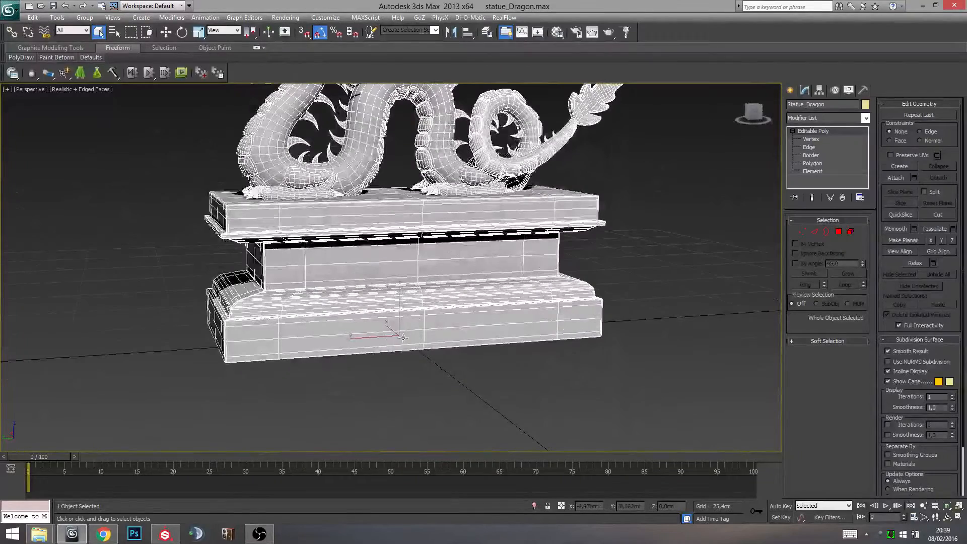
Activate the Move tool with the Statue_Dragon mesh selected to show its pivot and position.
key("w")
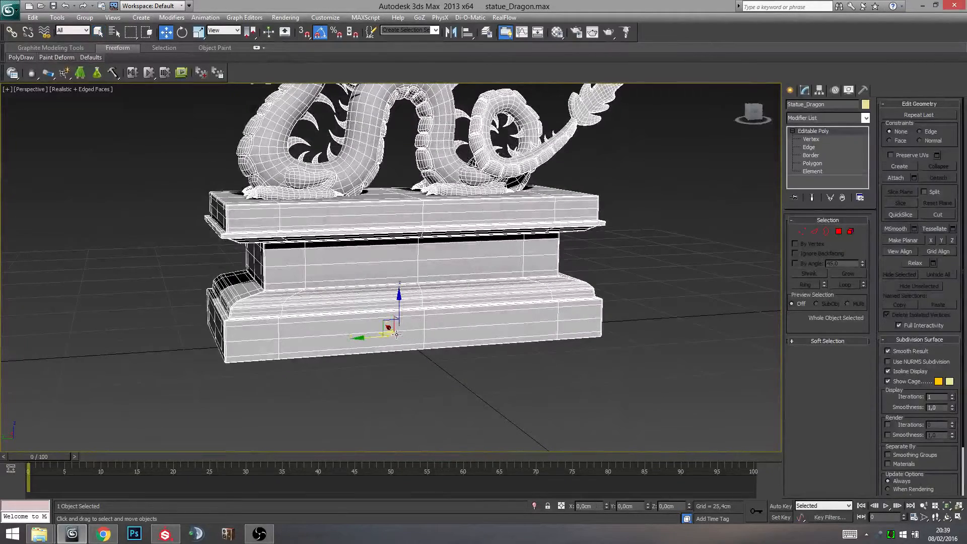
left_click(660, 381)
left_click(436, 334)
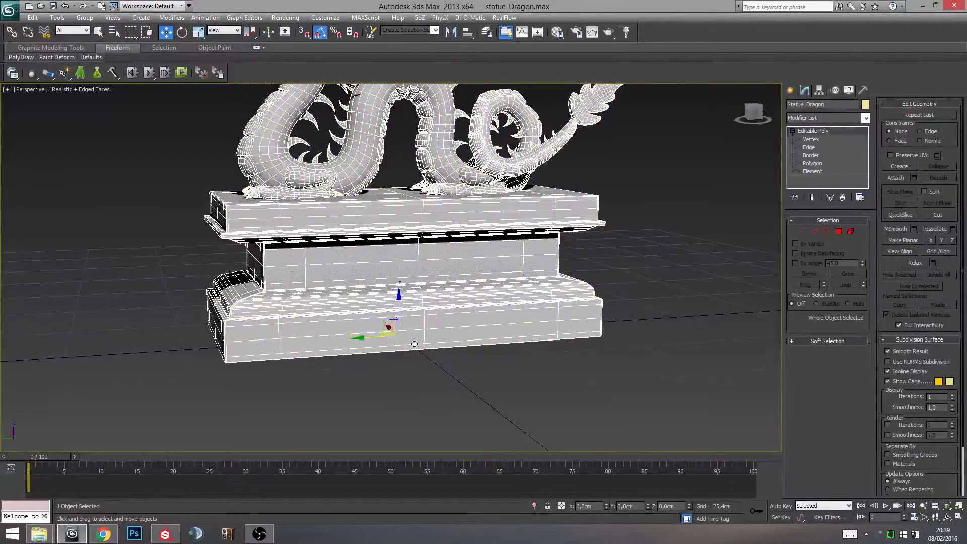
Examine the dragon and pedestal topology from the front, the side and close up.
mouse_move(432, 391)
middle_mouse_down("alt")
mouse_move(514, 399)
mouse_move(429, 375)
middle_mouse_up("alt")
scroll(429, 375, "down", 8)
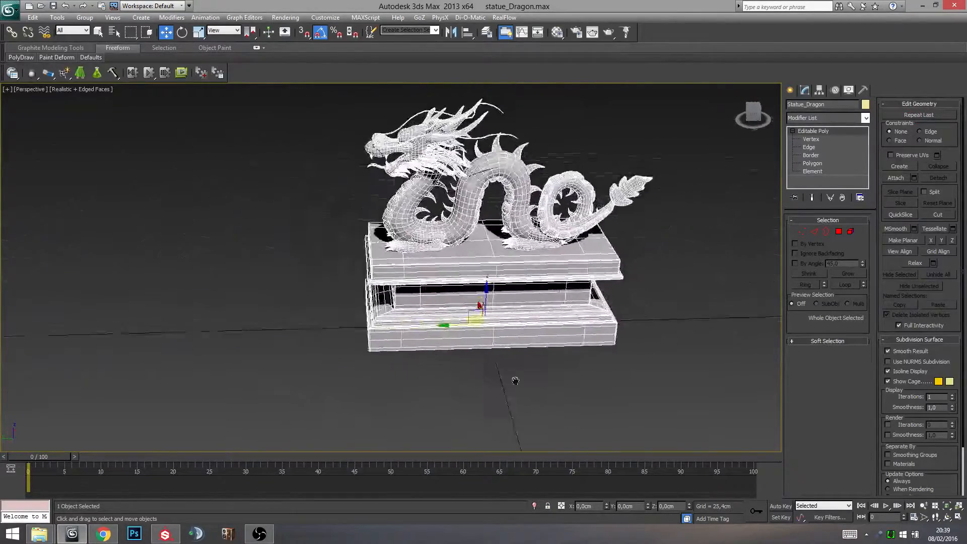
middle_click_drag(312, 317, 483, 318, "alt")
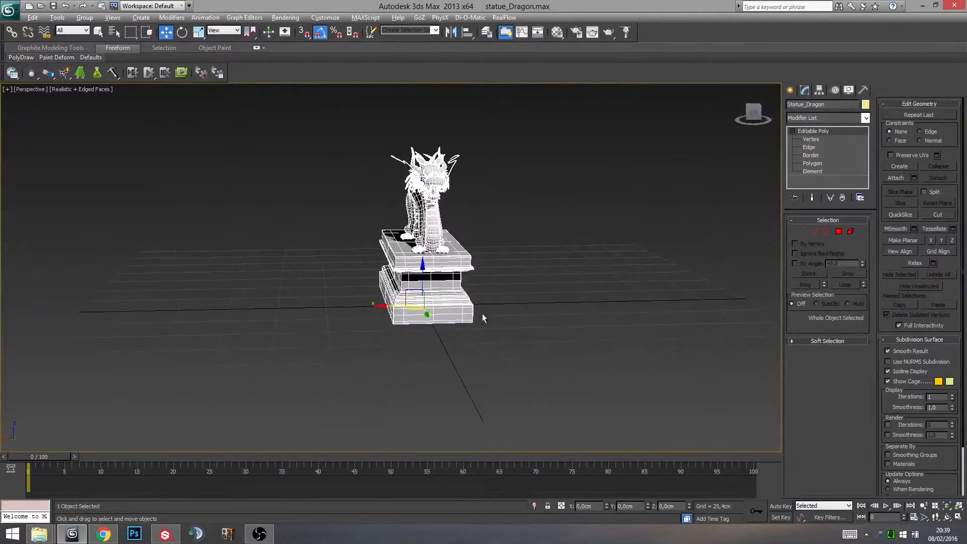
middle_click_drag(313, 336, 281, 297, "alt")
scroll(474, 329, "up", 5)
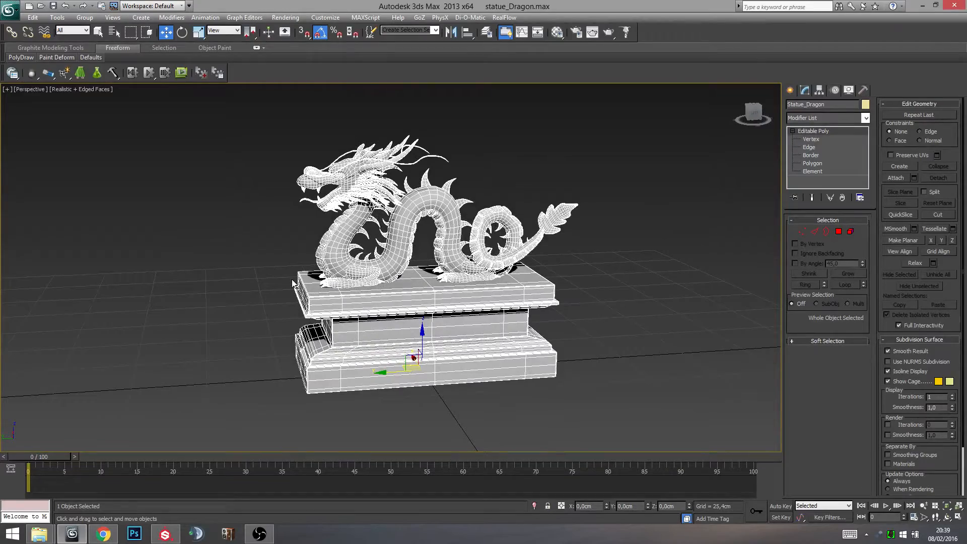
middle_click_drag(209, 326, 375, 260, "alt")
scroll(378, 272, "up", 4)
scroll(422, 297, "down", 3)
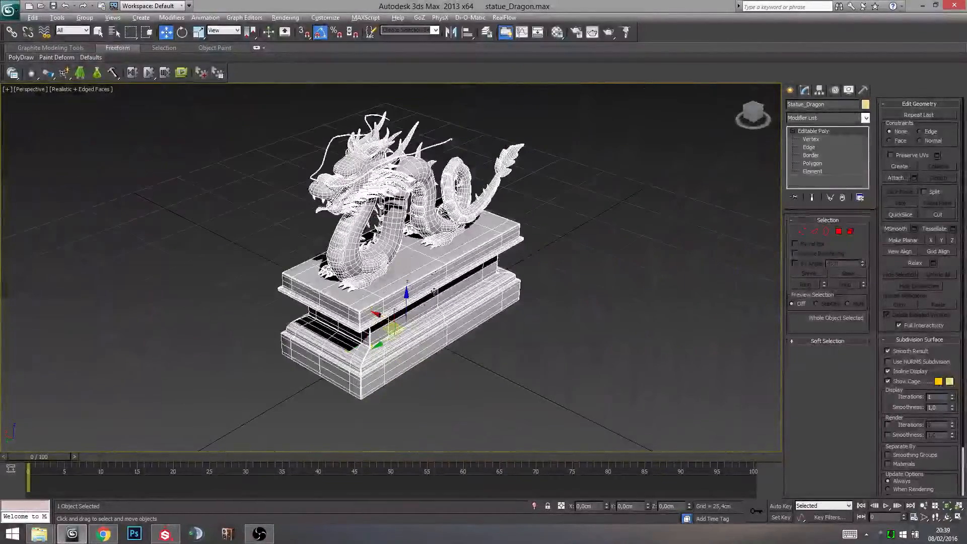
key("alt")
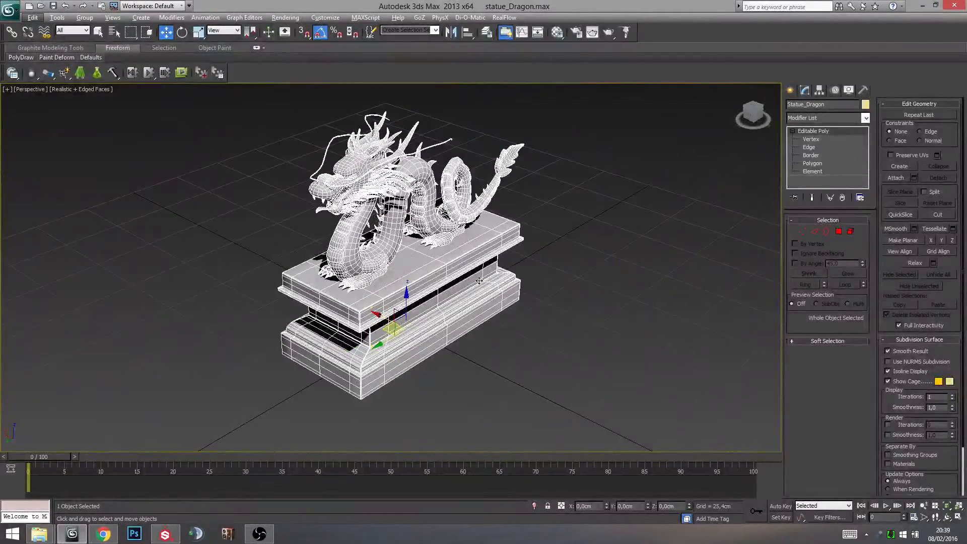
middle_click_drag(469, 288, 440, 284, "alt")
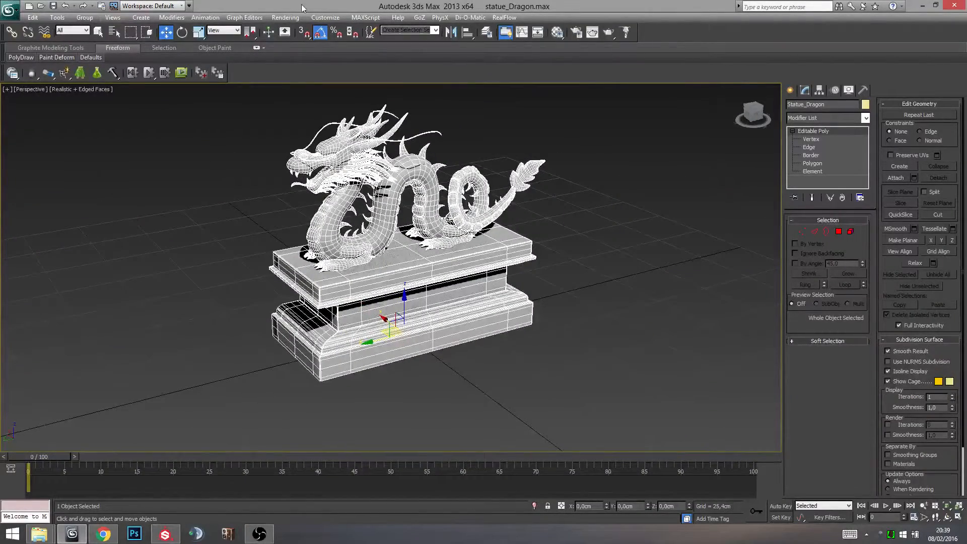
middle_click_drag(239, 295, 261, 316, "alt")
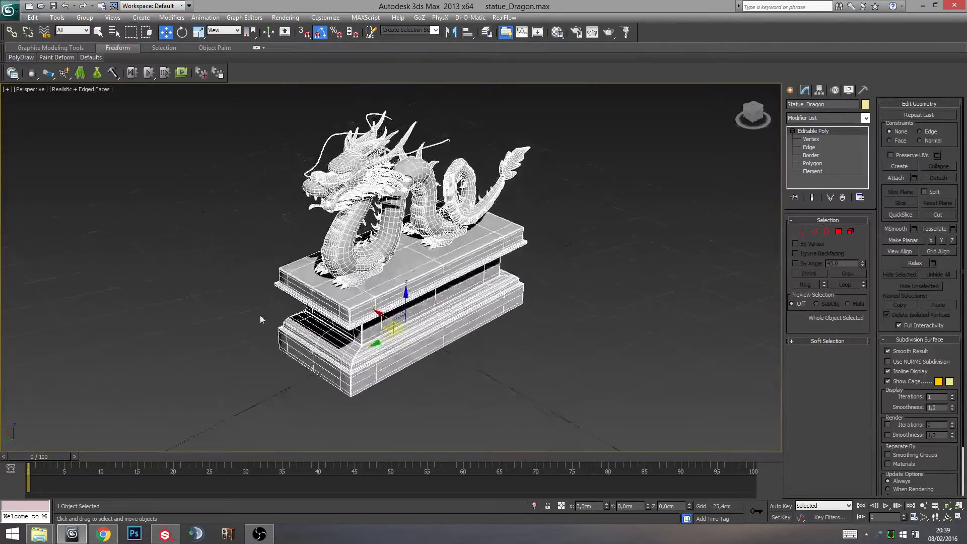
scroll(352, 305, "up", 3)
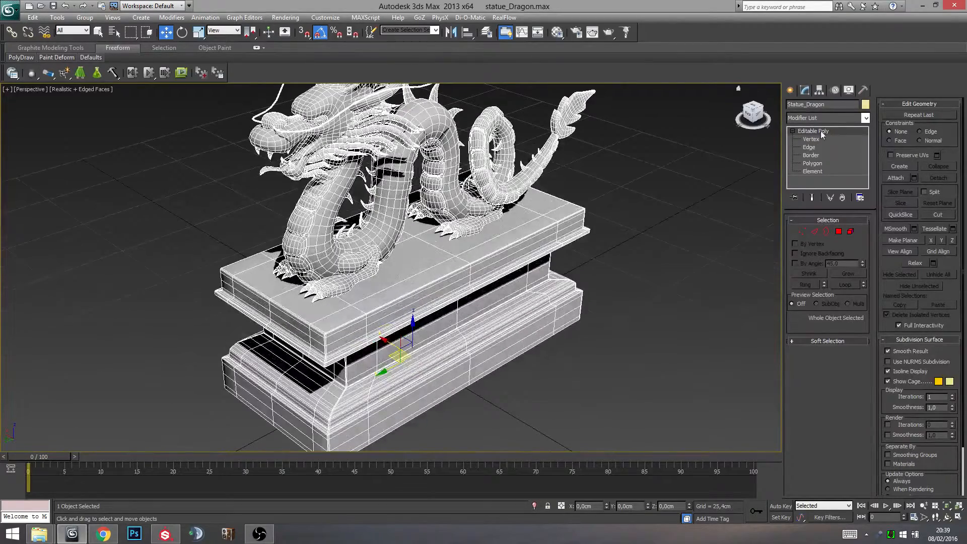
middle_click_drag(694, 289, 537, 309, "alt")
middle_click_drag(379, 282, 457, 257, "alt")
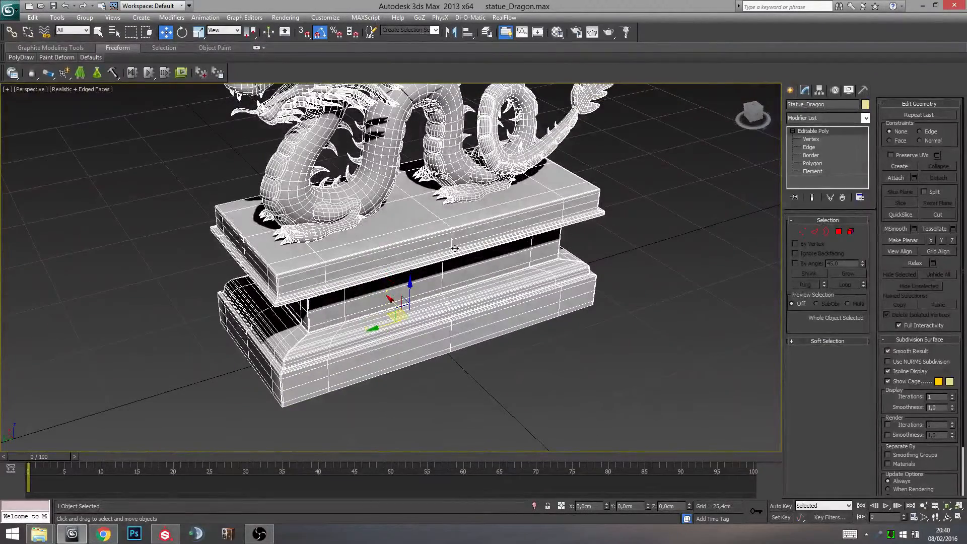
middle_click_drag(385, 266, 411, 200, "alt")
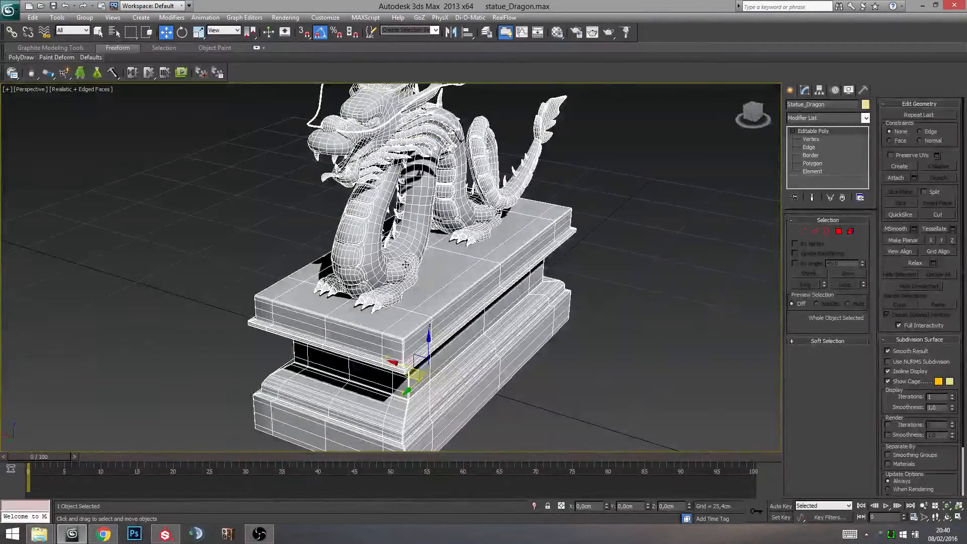
middle_click_drag(481, 230, 423, 249, "alt")
middle_click_drag(437, 304, 422, 323, "alt")
middle_click_drag(246, 327, 272, 303, "alt")
middle_click_drag(355, 307, 402, 281, "alt")
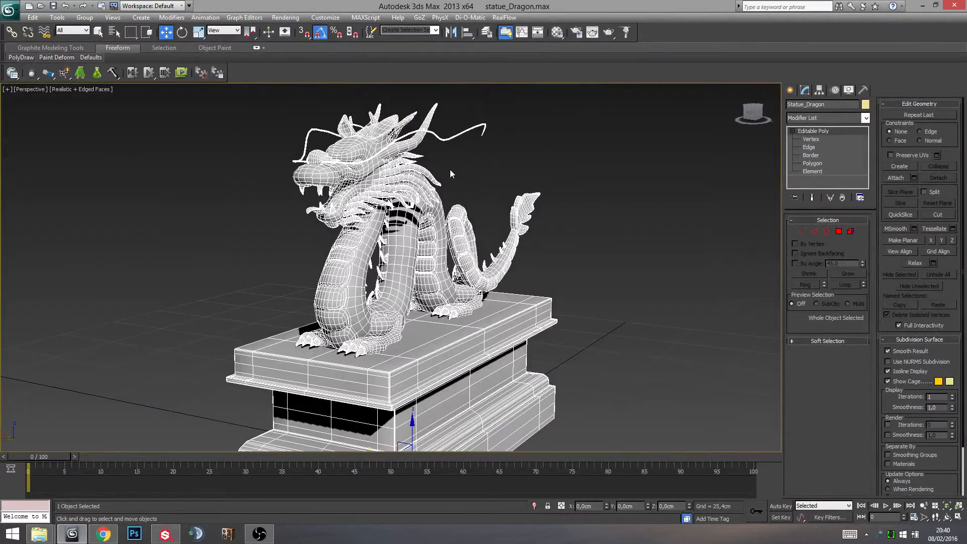
Select the legs, mane, whisker and tail fin on one side of the dragon at Element level.
middle_click_drag(428, 235, 294, 213, "alt")
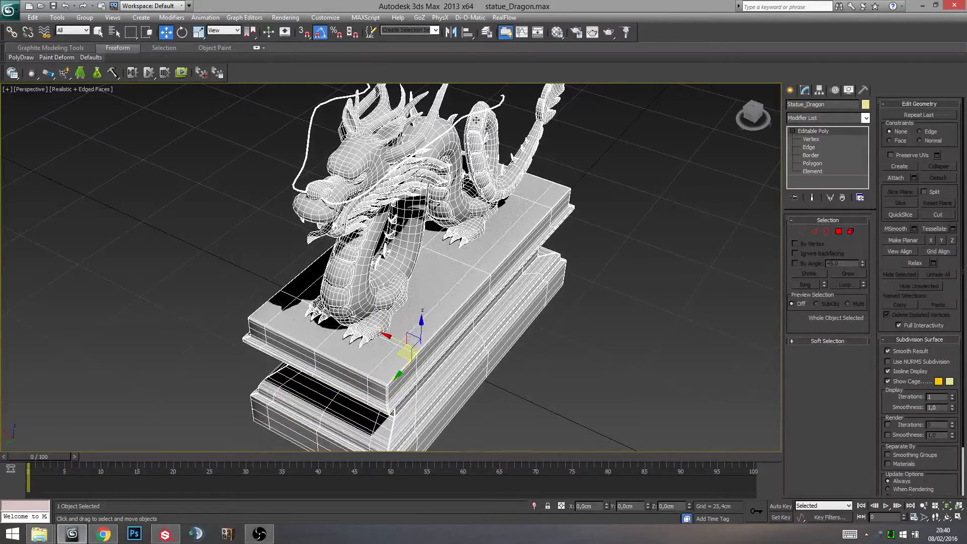
key("alt")
middle_click_drag(363, 302, 273, 385, "alt")
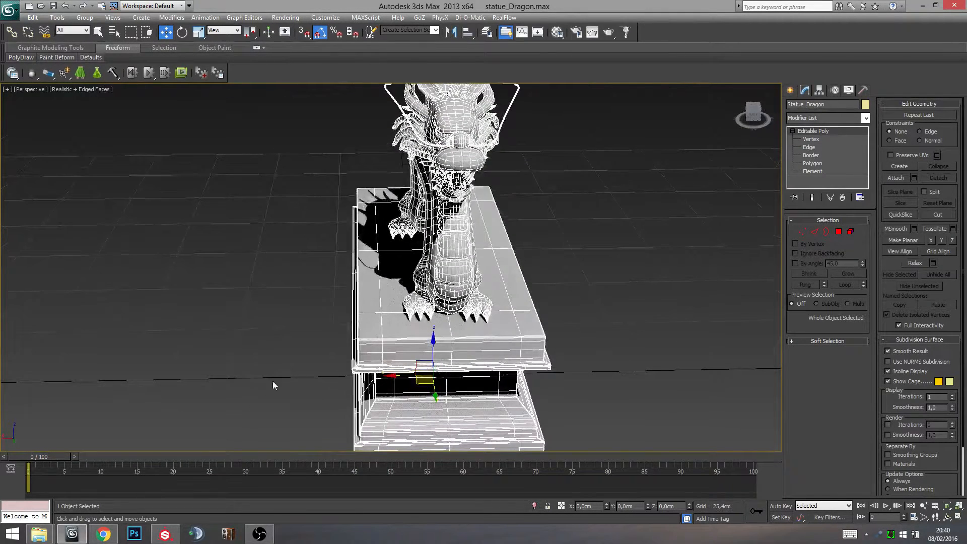
middle_click_drag(505, 275, 285, 258, "alt")
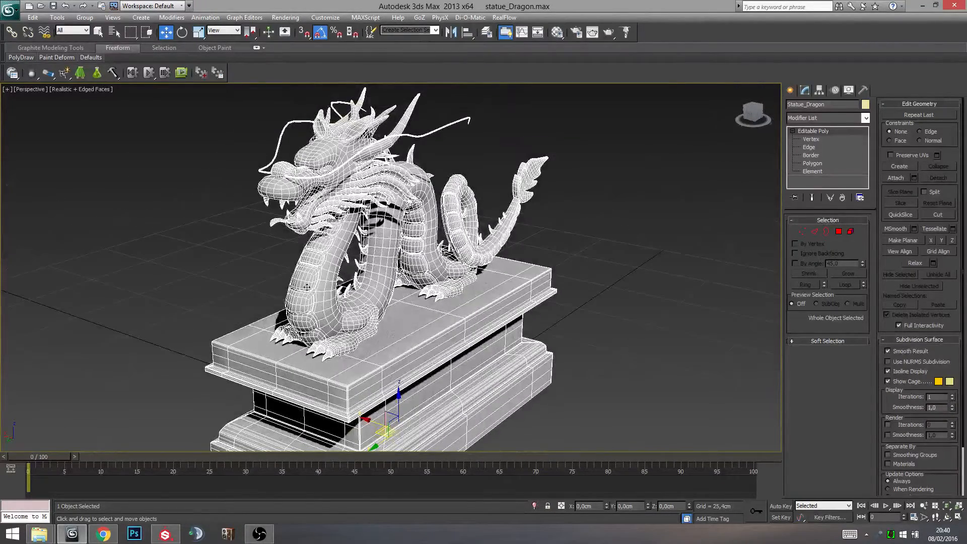
middle_click_drag(428, 304, 553, 270, "alt")
left_click(812, 172)
scroll(400, 272, "up", 5)
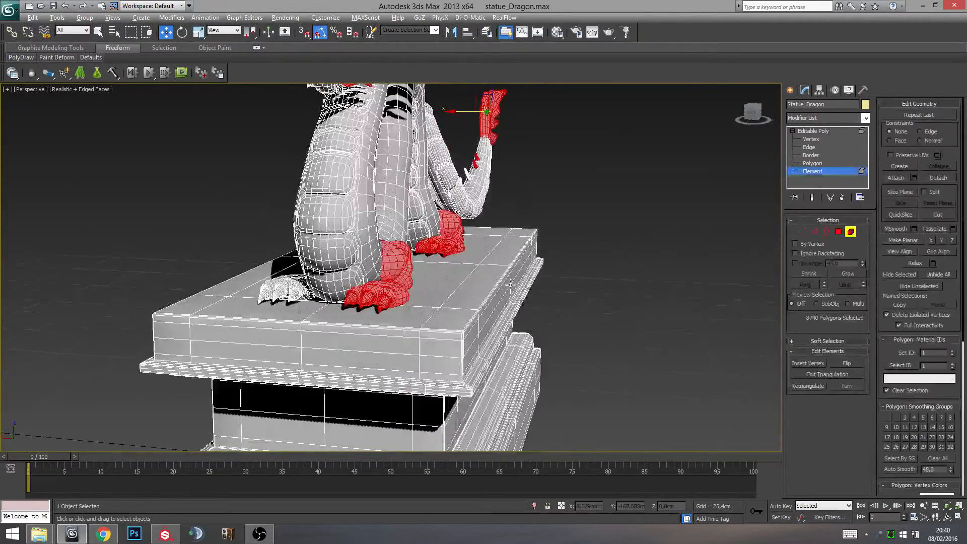
Undo the last two element selections so the tail fin is excluded from the selected dragon parts.
middle_click_drag(399, 272, 327, 171, "alt")
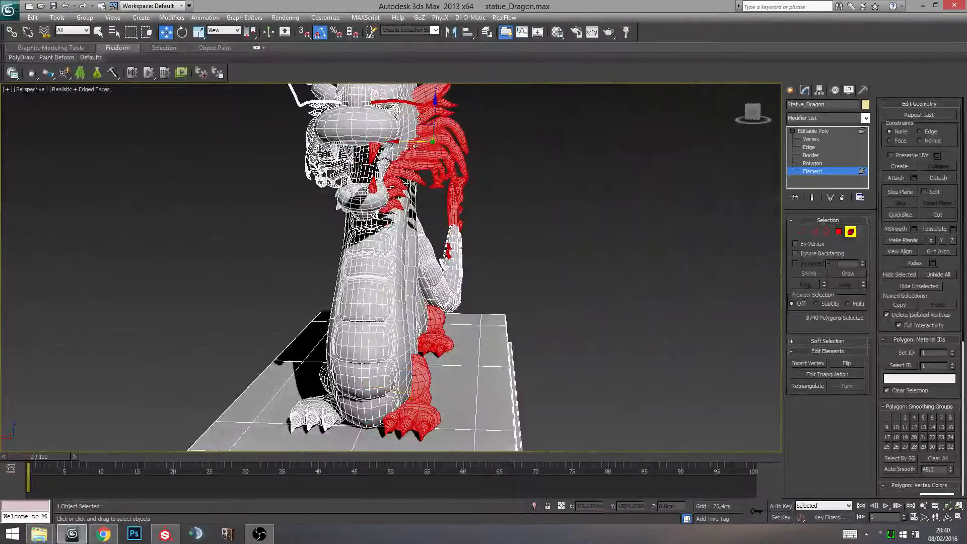
middle_click_drag(415, 146, 353, 161, "alt")
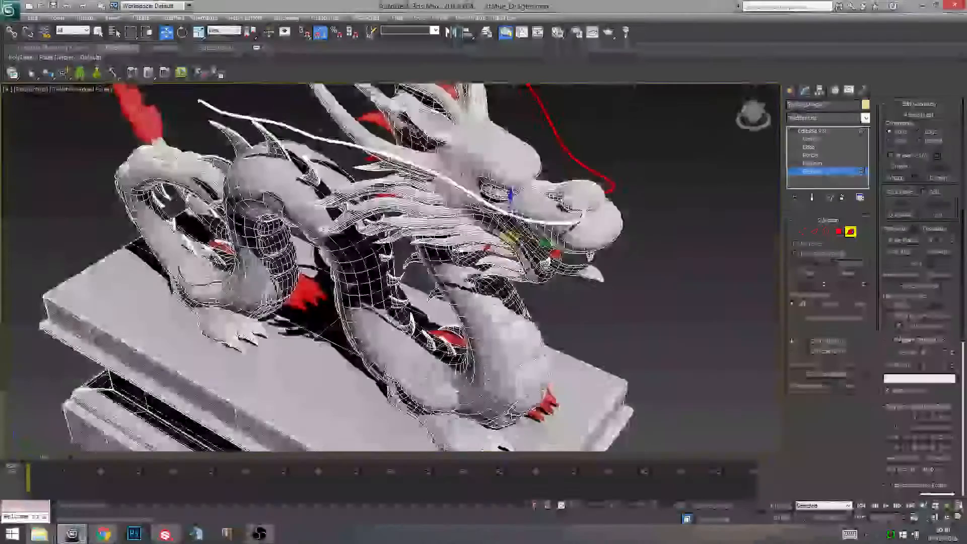
middle_click_drag(353, 161, 187, 156, "alt")
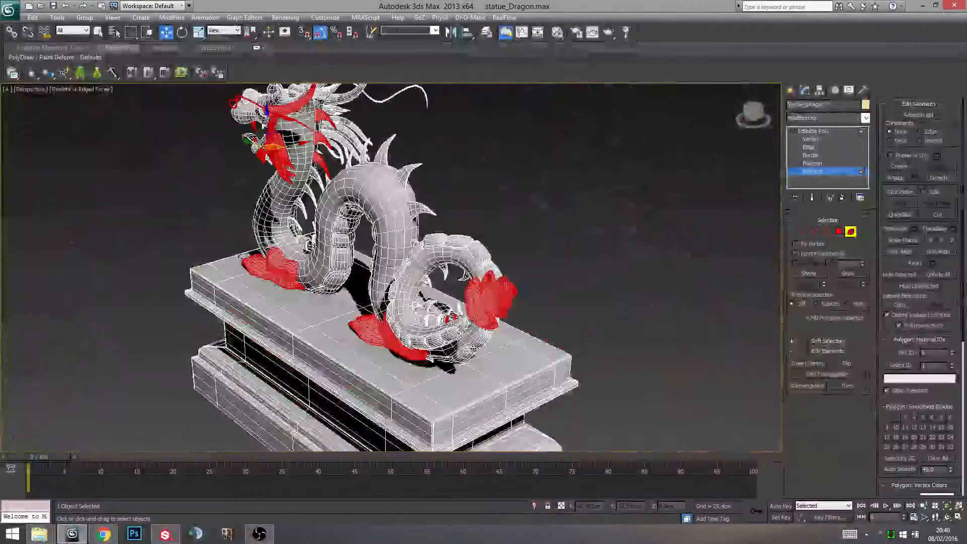
key("ctrl+z")
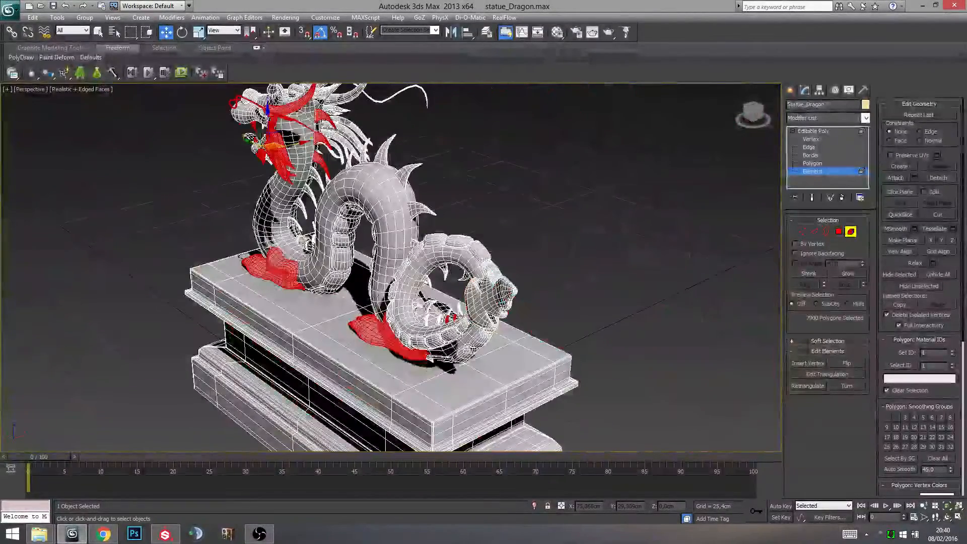
middle_click_drag(459, 308, 602, 308, "alt")
key("ctrl+z")
Try selecting one lengthwise half of the pedestal at Polygon level, and undo the selection.
middle_click_drag(375, 344, 401, 309, "alt")
middle_click_drag(402, 359, 575, 184, "alt")
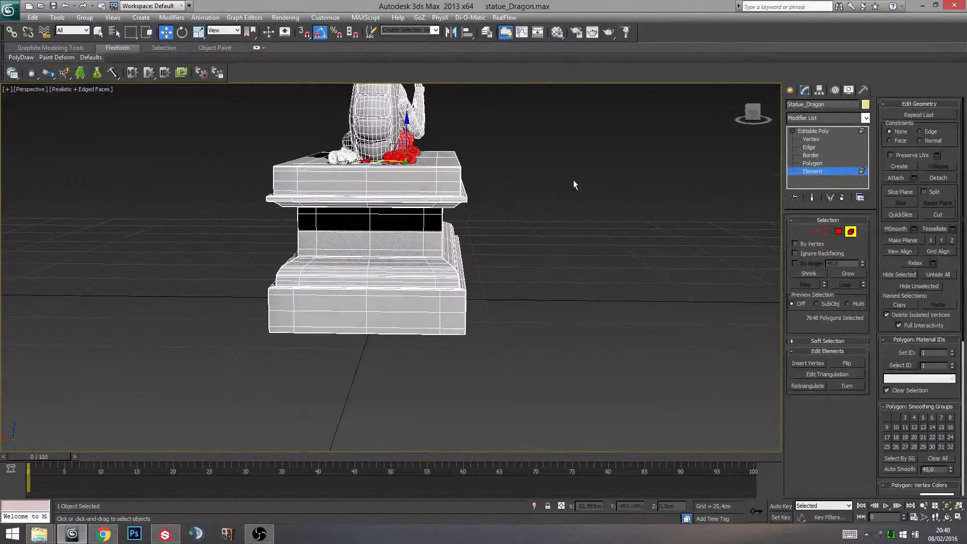
left_click(812, 163)
left_click_drag(517, 134, 456, 268)
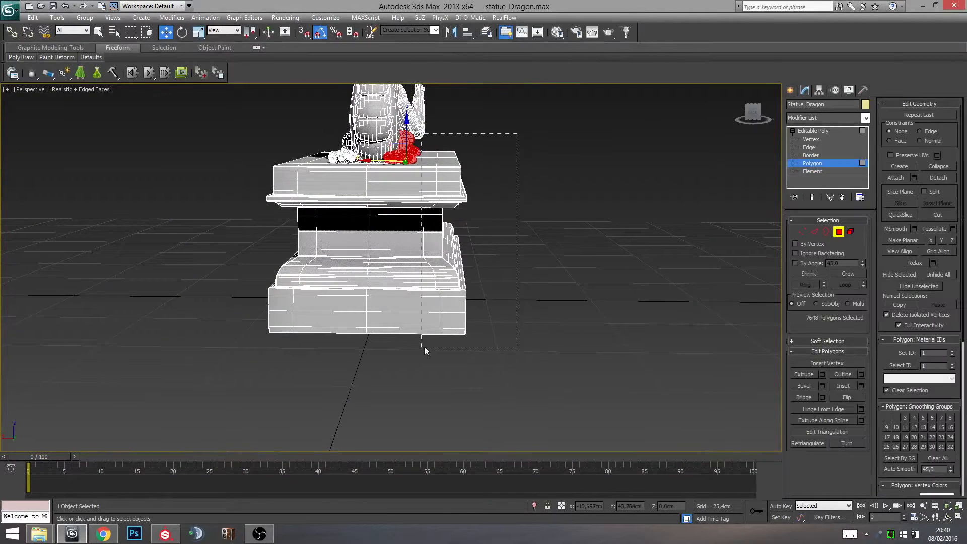
left_click_drag(424, 346, 442, 341)
mouse_move(442, 341)
middle_mouse_down("alt")
mouse_move(395, 339)
mouse_move(410, 324)
mouse_move(452, 325)
middle_mouse_up("alt")
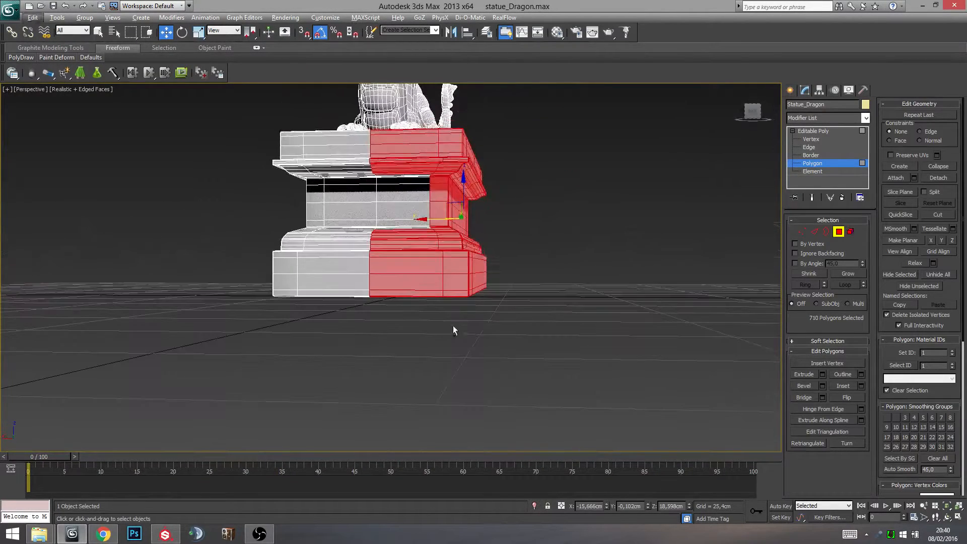
key("ctrl+z")
middle_click_drag(503, 222, 521, 232, "alt")
left_click_drag(509, 135, 432, 354, "alt")
middle_click_drag(479, 322, 498, 129, "alt")
left_click_drag(463, 267, 458, 325)
mouse_move(459, 324)
middle_mouse_down("alt")
mouse_move(334, 312)
mouse_move(302, 395)
middle_mouse_up("alt")
key("ctrl+z")
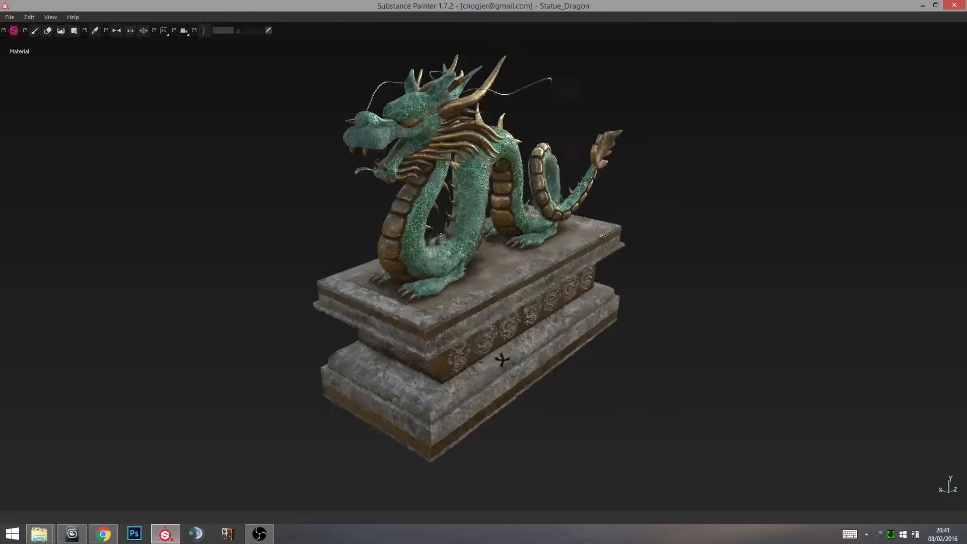
Switch to Substance Painter and examine the engraved dragon medallions and stone surfaces of the textured pedestal.
mouse_move(503, 359)
left_mouse_down("alt")
mouse_move(810, 327)
mouse_move(493, 337)
left_mouse_up("alt")
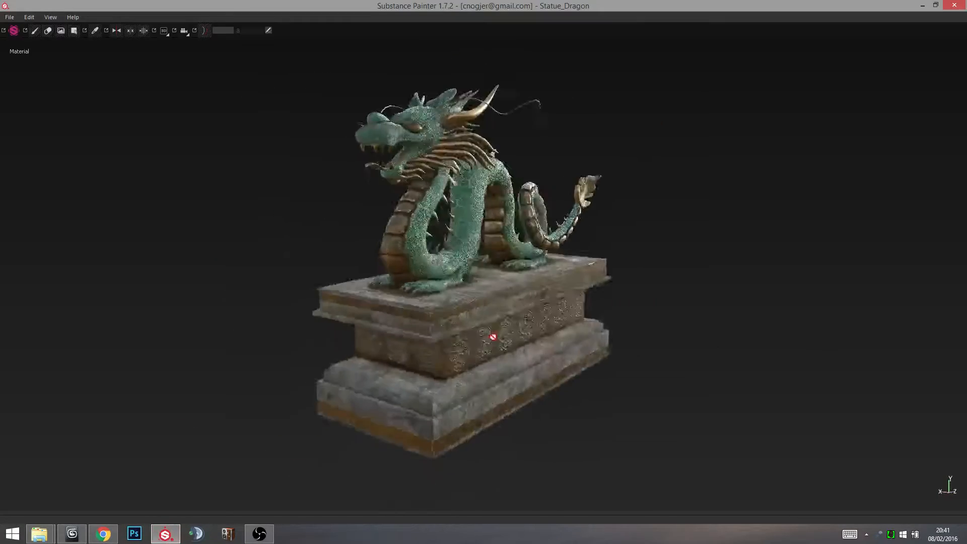
scroll(496, 351, "down", 3)
scroll(422, 393, "up", 7)
mouse_move(423, 393)
left_mouse_down("alt")
mouse_move(376, 384)
mouse_move(433, 365)
mouse_move(442, 275)
mouse_move(478, 287)
mouse_move(706, 302)
mouse_move(422, 310)
mouse_move(512, 292)
mouse_move(415, 342)
left_mouse_up("alt")
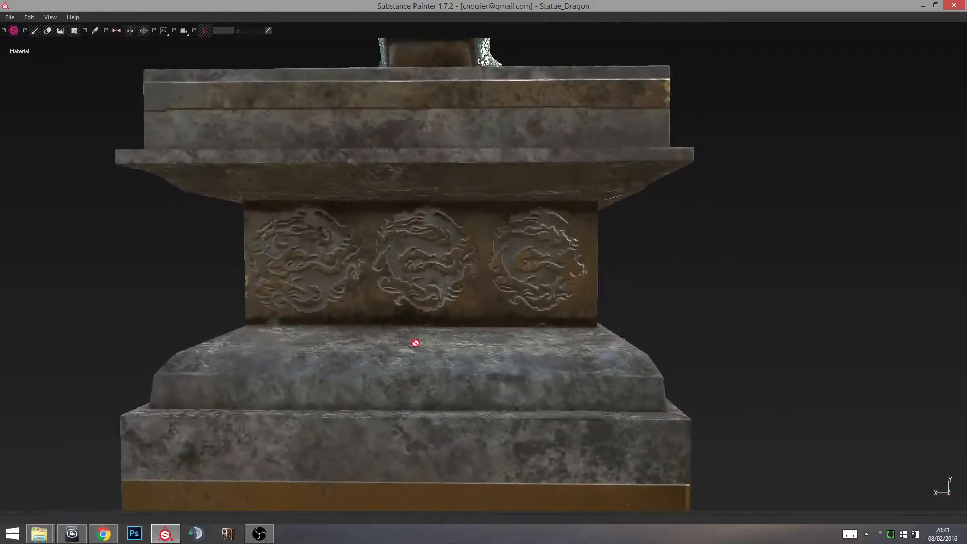
left_click_drag(408, 277, 312, 243, "alt")
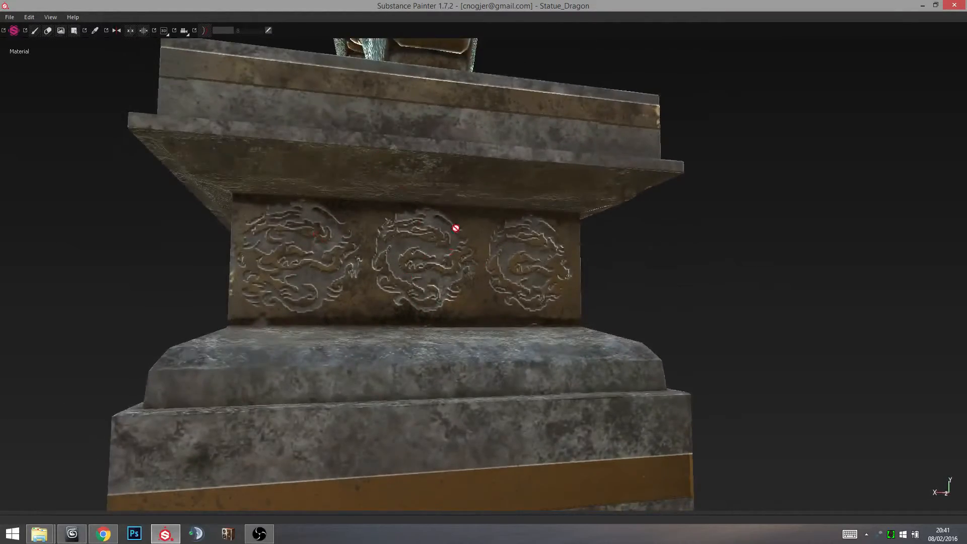
left_click_drag(456, 228, 403, 260, "alt")
scroll(406, 267, "down", 3)
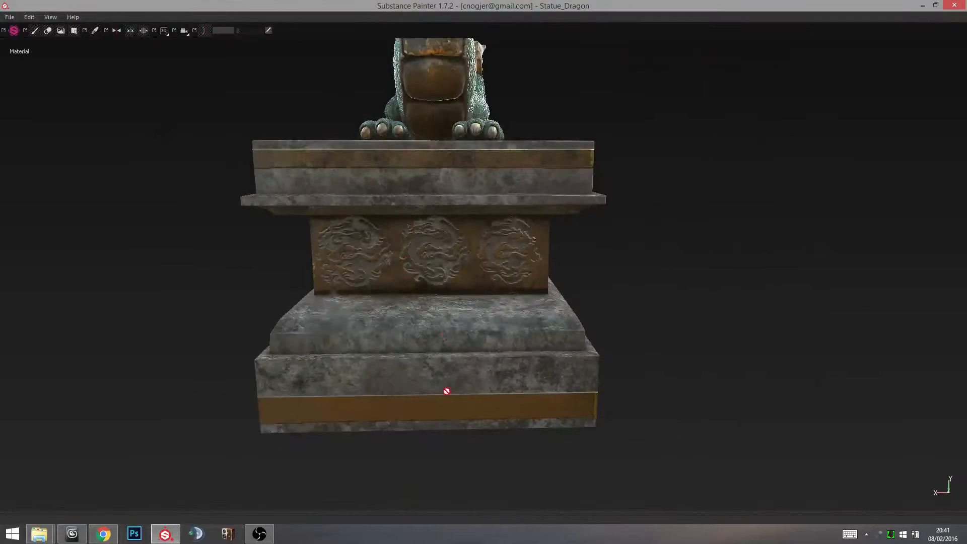
left_click_drag(415, 383, 588, 359, "alt")
middle_click_drag(587, 358, 402, 380, "alt")
left_click_drag(402, 380, 436, 373, "alt")
Return to 3ds Max, add the missed part of the rear leg to the element selection, and delete all selected elements.
key("alt+Tab")
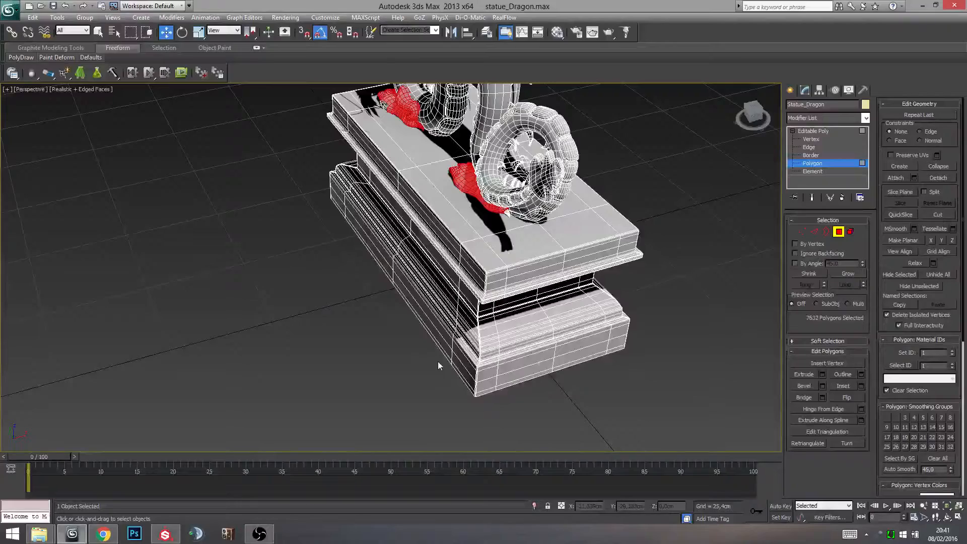
middle_click_drag(561, 379, 527, 337, "alt")
left_click(832, 171)
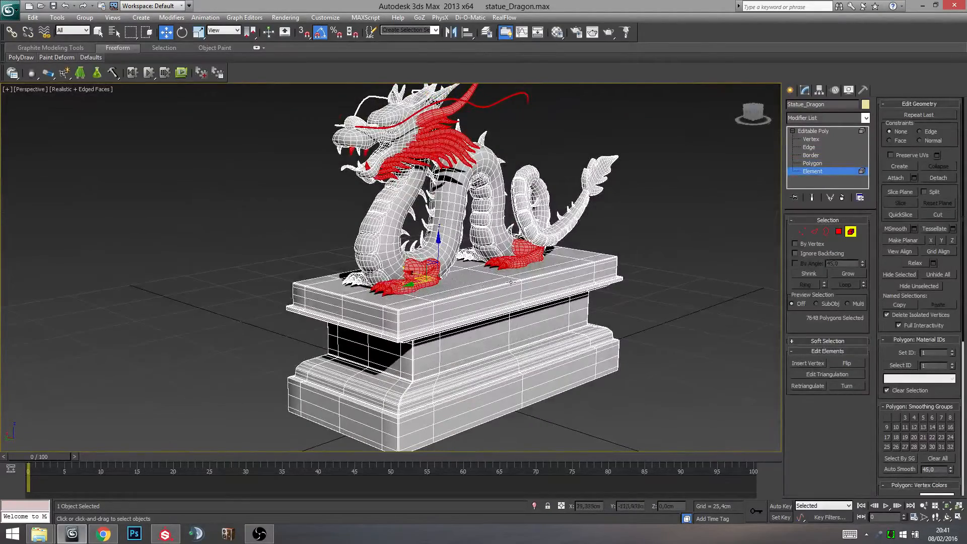
scroll(429, 307, "up", 4)
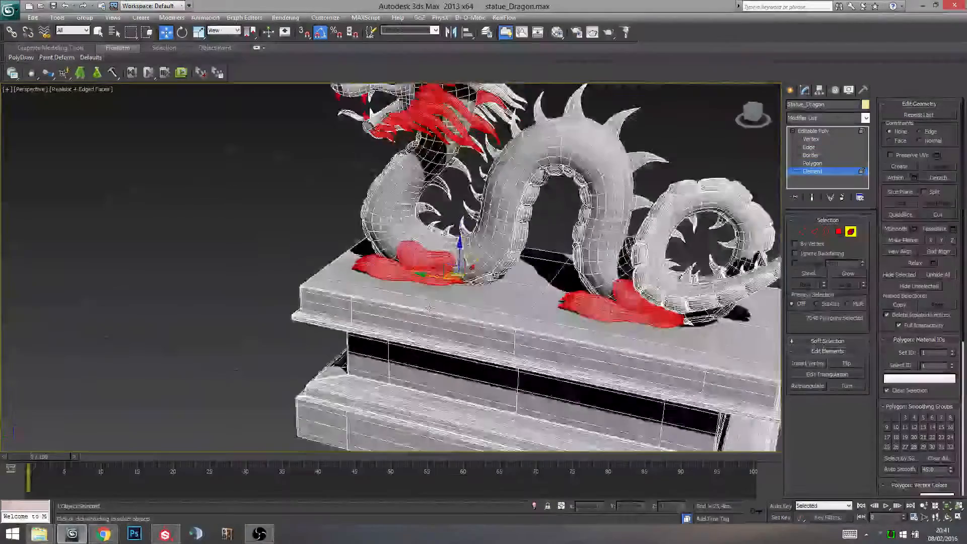
scroll(429, 308, "down", 4)
scroll(430, 307, "up", 5)
mouse_move(430, 308)
middle_mouse_down("alt")
mouse_move(544, 262)
mouse_move(434, 297)
middle_mouse_up("alt")
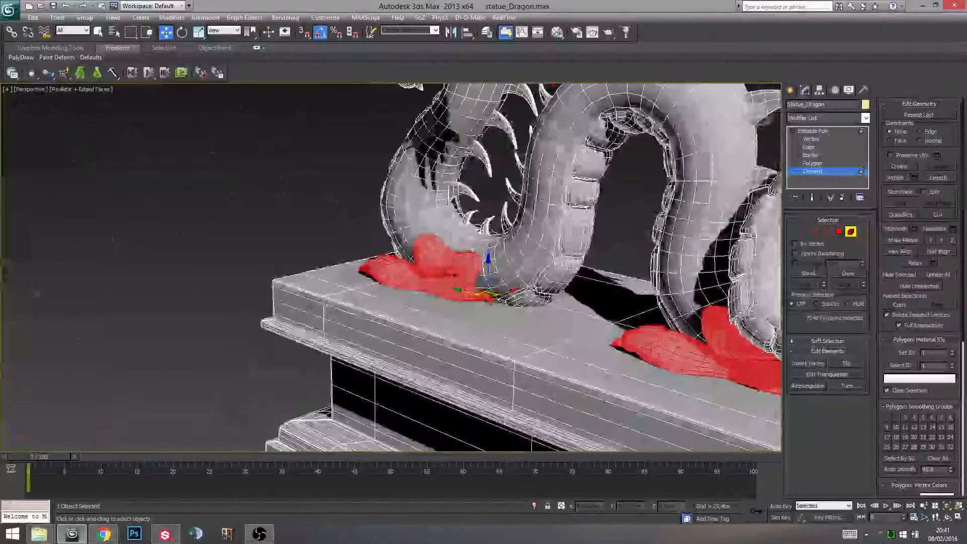
middle_click_drag(557, 325, 349, 236)
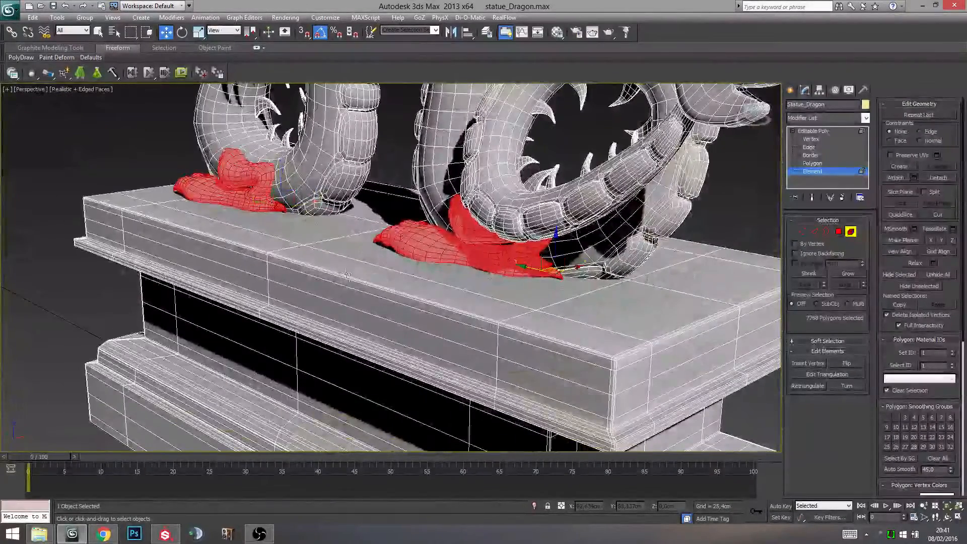
middle_click_drag(347, 276, 508, 297, "alt")
scroll(405, 322, "down", 3)
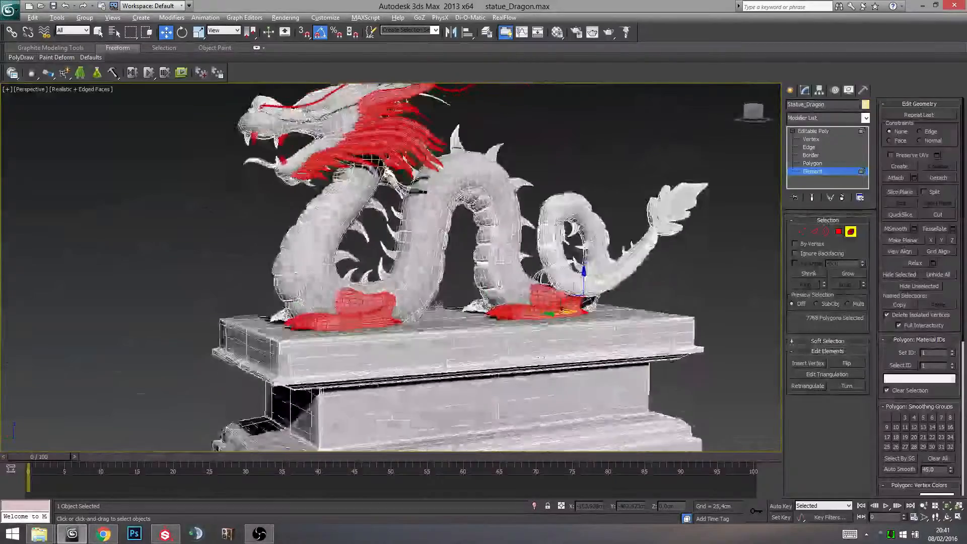
scroll(423, 276, "down", 5)
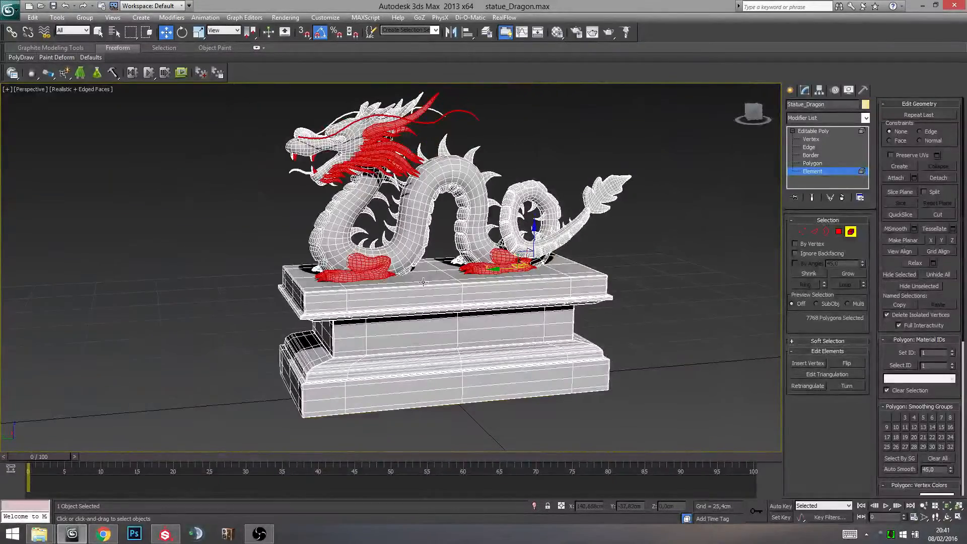
key("Delete")
middle_click_drag(422, 281, 469, 307, "alt")
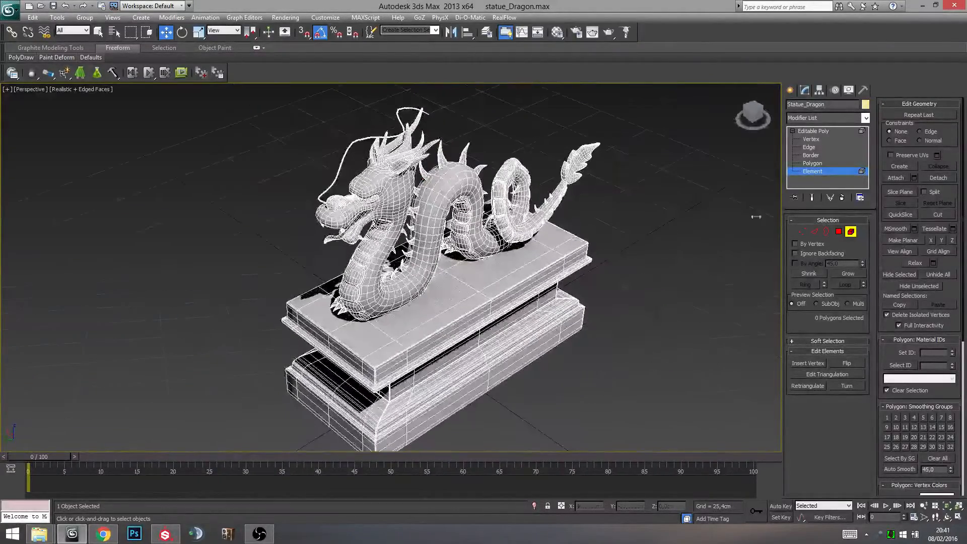
Leave Element level on the Editable Poly and deselect the statue mesh.
left_click(828, 132)
middle_click_drag(629, 302, 529, 244, "alt")
scroll(529, 244, "down", 3)
left_click(530, 243)
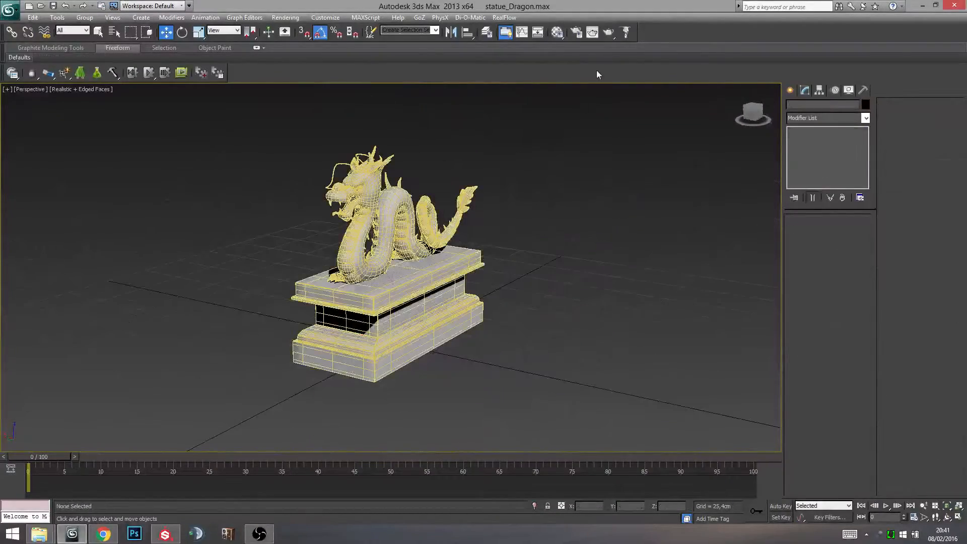
Open the UVPipe script, place its window beside the statue, and select the Statue_Dragon mesh.
left_click(627, 34)
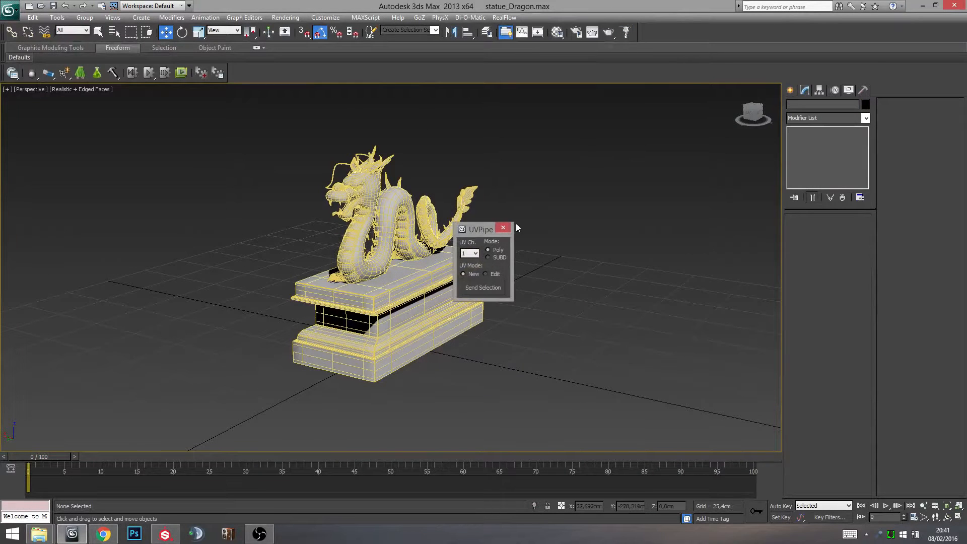
left_click_drag(480, 228, 217, 154)
middle_click_drag(505, 182, 507, 250, "alt")
left_click(507, 251)
left_click(507, 250)
left_click_drag(222, 160, 240, 159)
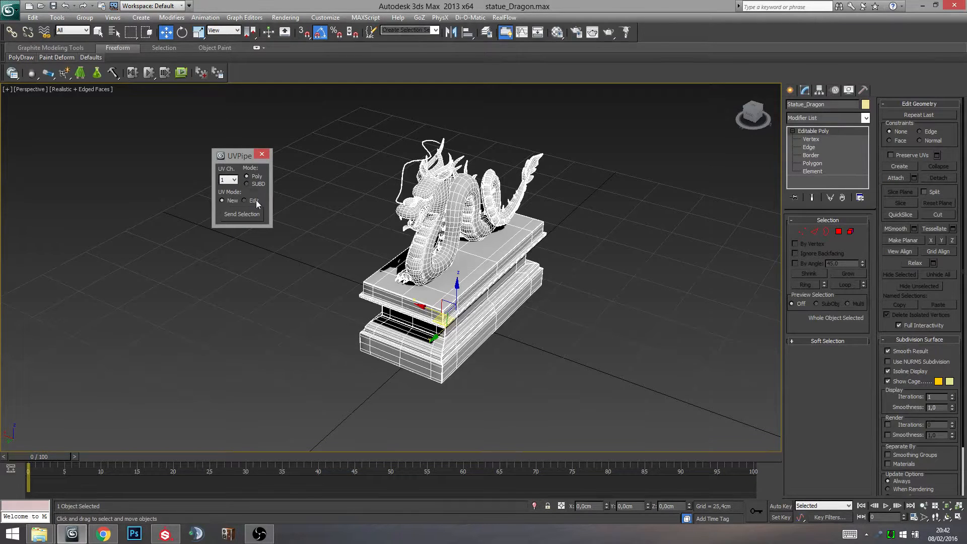
Send the selected Statue_Dragon mesh to UVLayout through UVPipe, using Poly mode and new UVs.
scroll(358, 199, "up", 5)
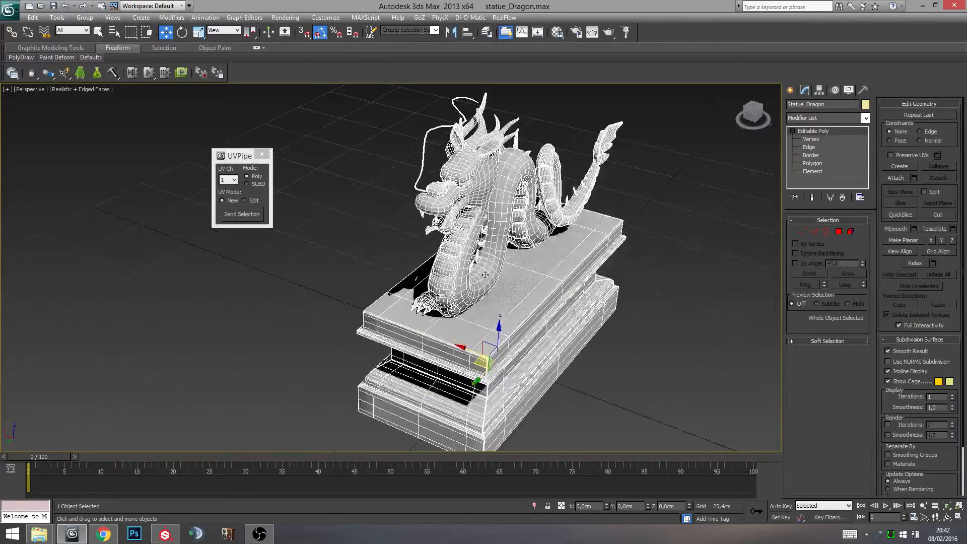
middle_click_drag(469, 283, 391, 255, "alt")
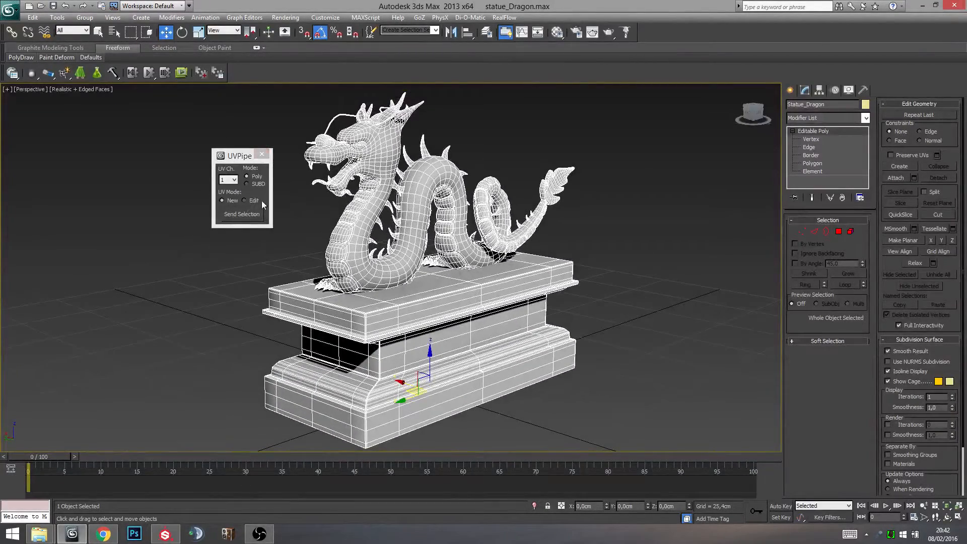
middle_click_drag(342, 238, 247, 225, "alt")
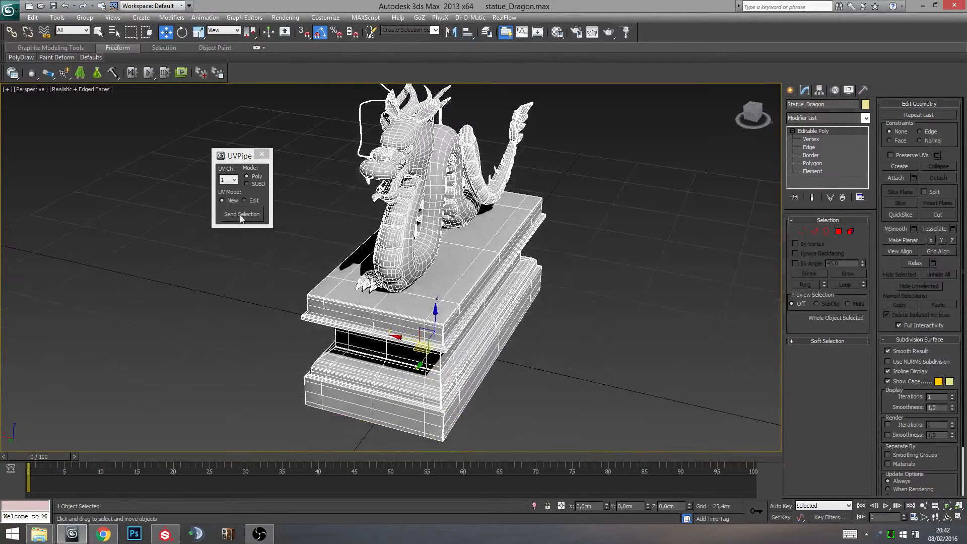
left_click(242, 217)
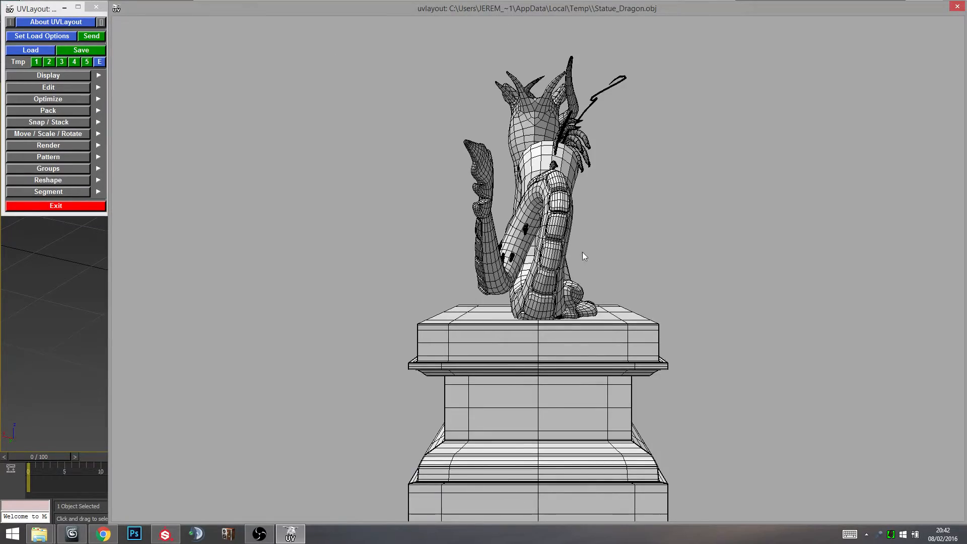
Examine the imported statue from several angles in UVLayout and open its model loading window with the load options.
left_click_drag(584, 257, 511, 287)
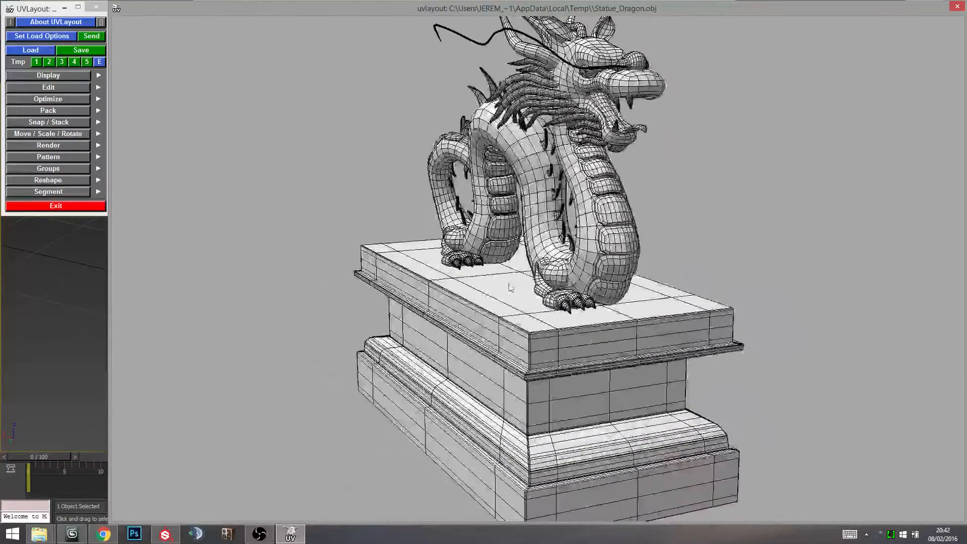
right_click_drag(509, 285, 519, 311)
left_click_drag(542, 299, 435, 290)
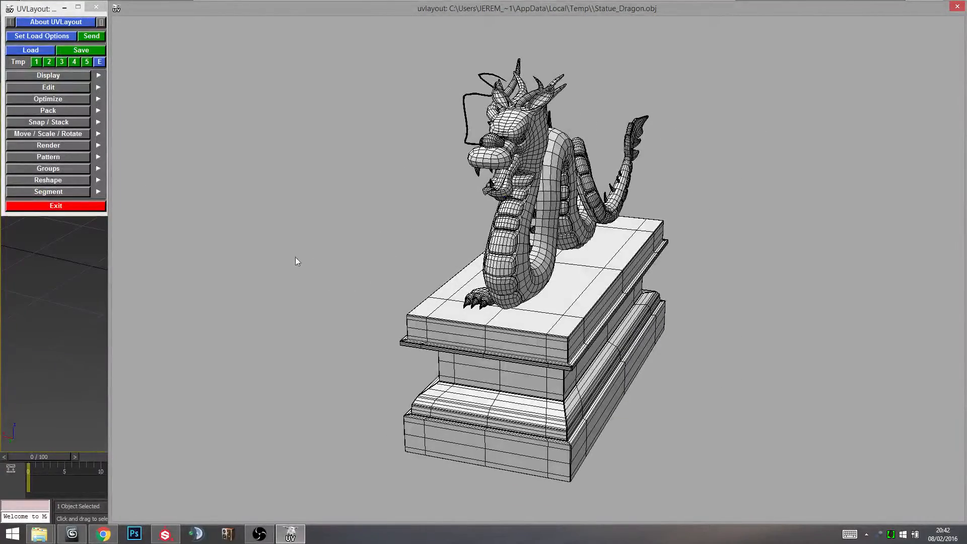
left_click_drag(601, 279, 375, 238)
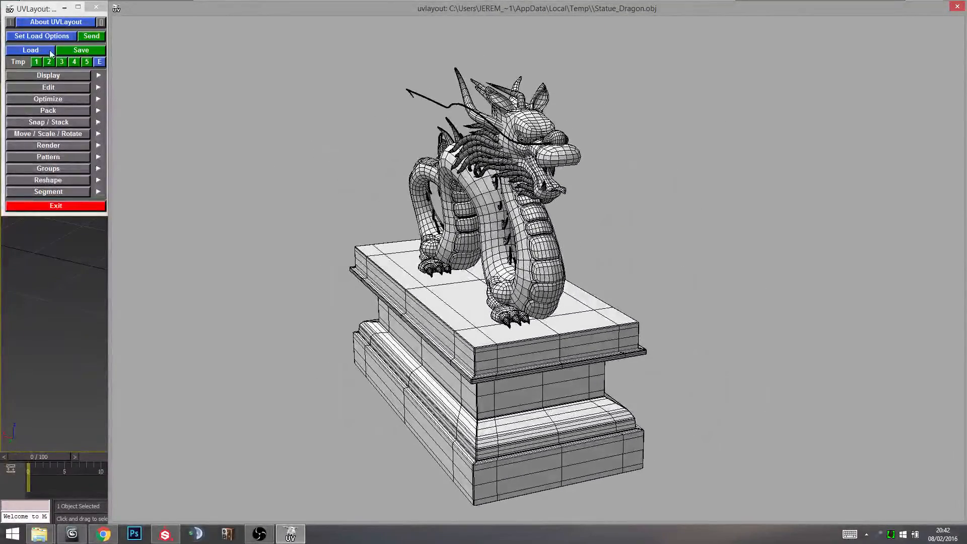
left_click(32, 50)
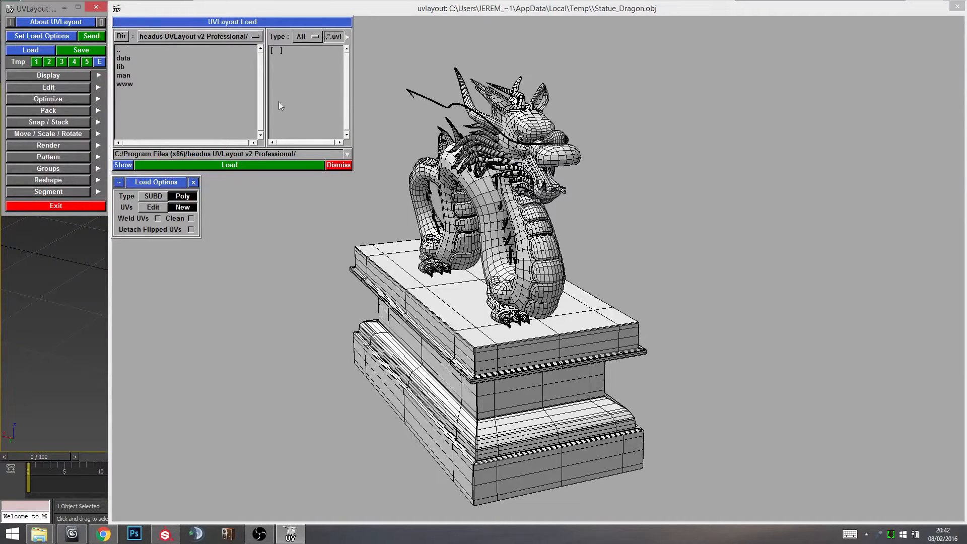
Browse the load window for obj files in Program Files (x86) and dismiss it without loading a model.
left_click(140, 51)
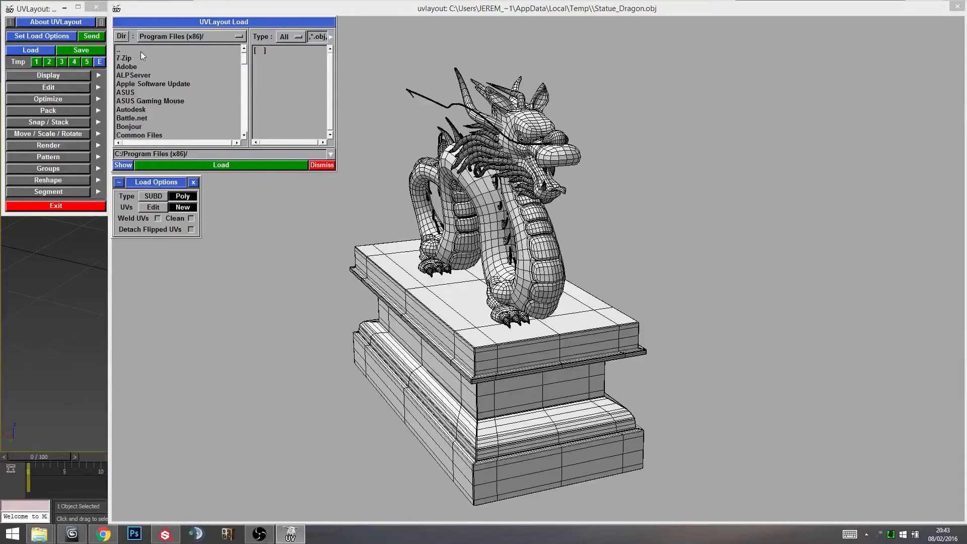
left_click(291, 37)
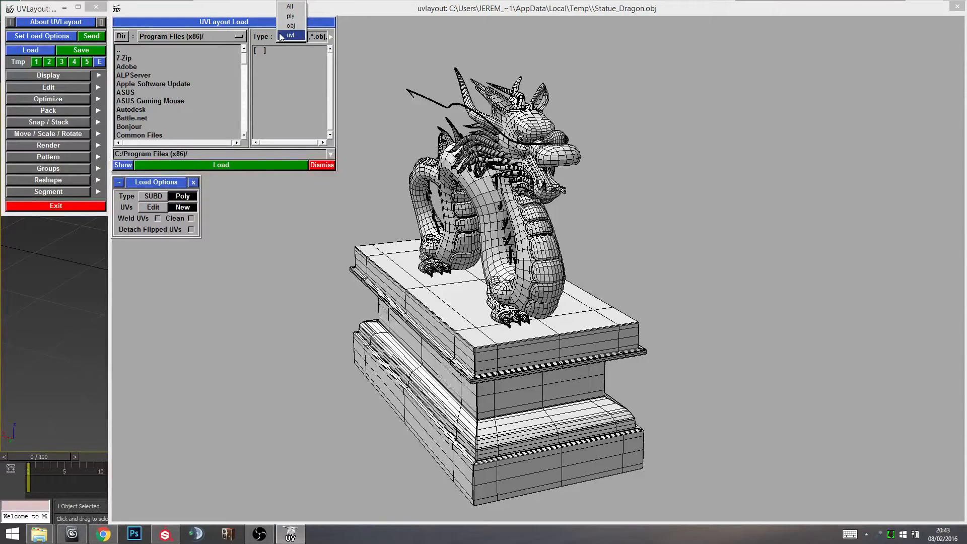
left_click(291, 26)
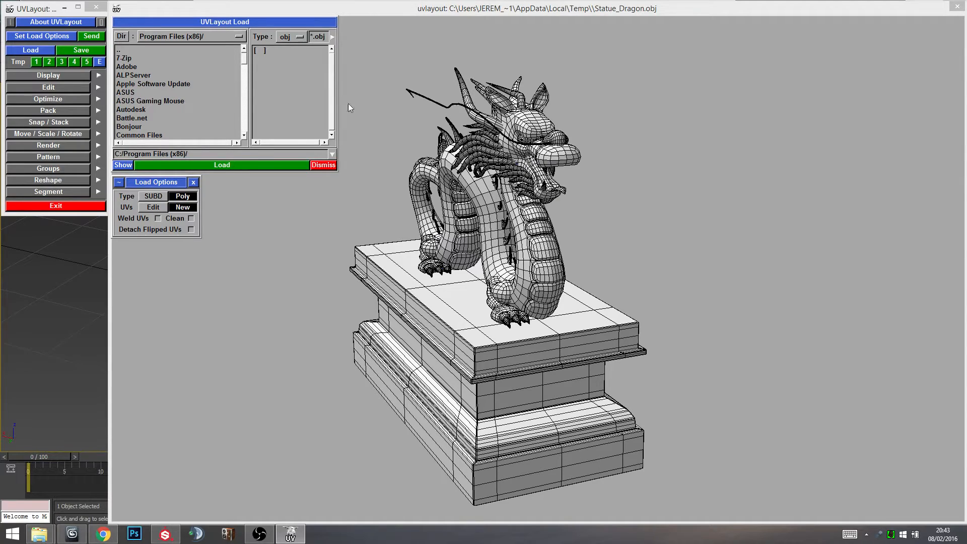
left_click(327, 165)
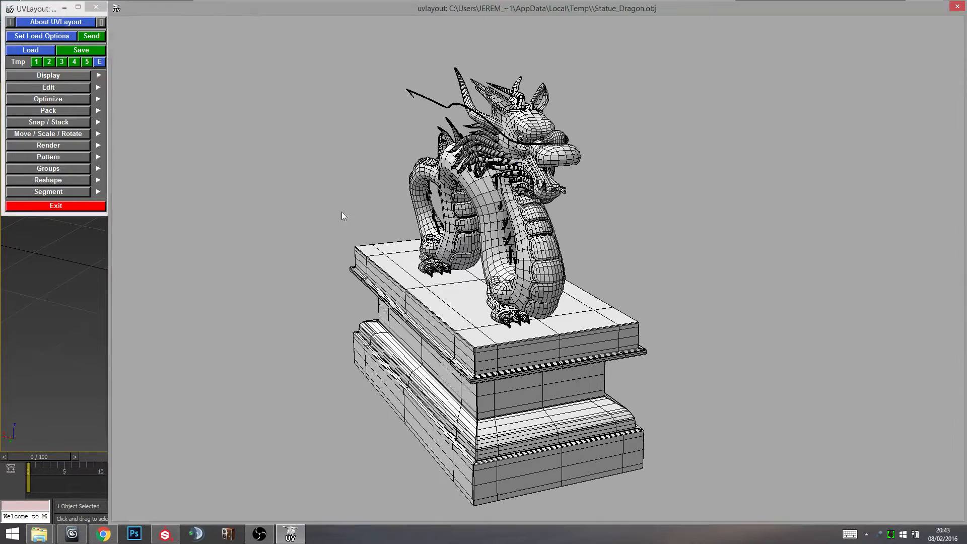
Examine the whole statue from both sides and the front, including the pedestal and the dragon's feet.
mouse_move(298, 256)
left_mouse_down()
mouse_move(350, 239)
mouse_move(337, 274)
mouse_move(313, 255)
mouse_move(293, 254)
mouse_move(311, 243)
left_mouse_up()
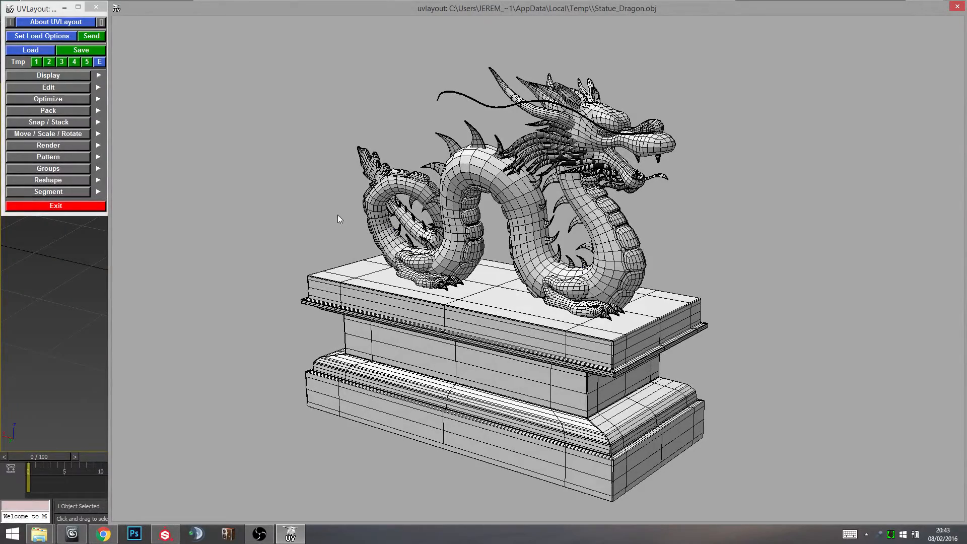
left_click_drag(296, 244, 488, 192)
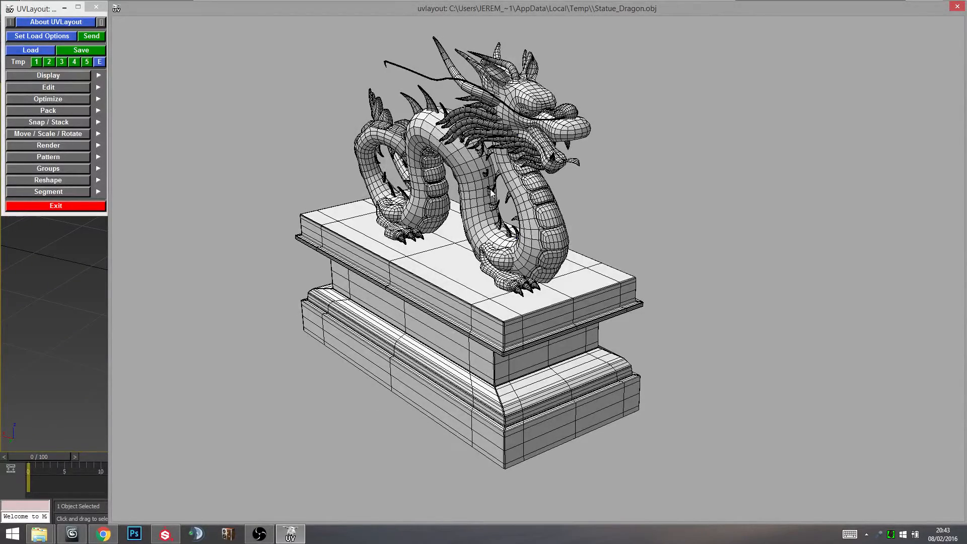
left_click_drag(484, 116, 326, 97)
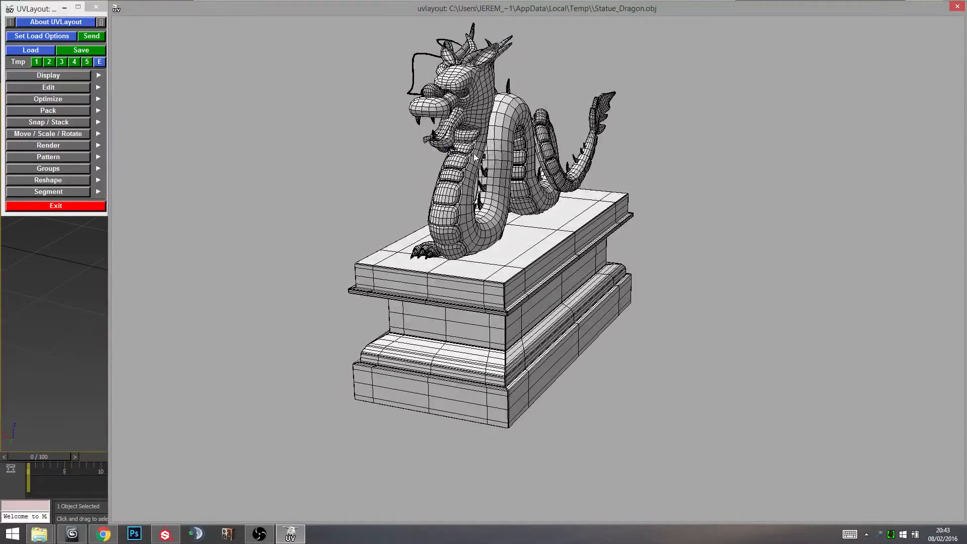
middle_click_drag(476, 158, 415, 194)
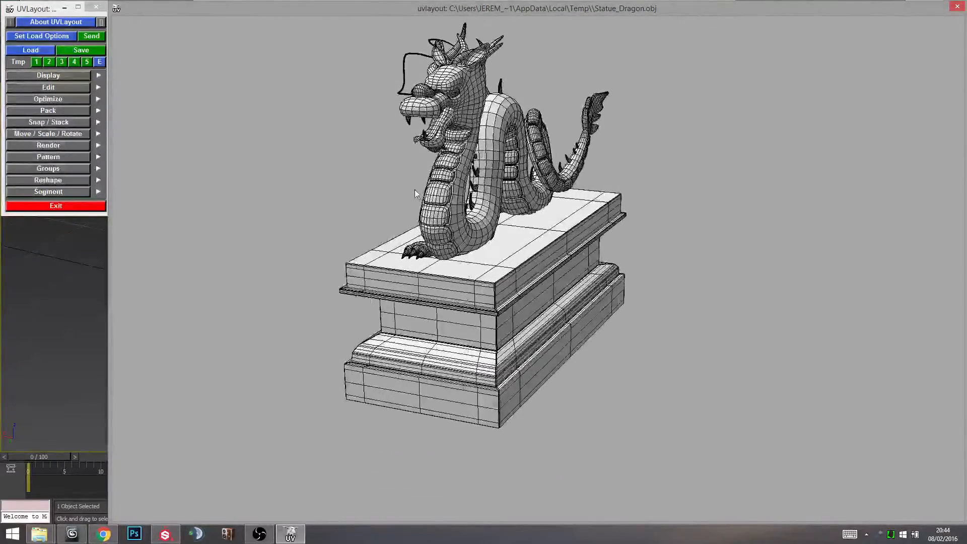
right_click_drag(375, 137, 403, 95)
right_click_drag(395, 221, 408, 244)
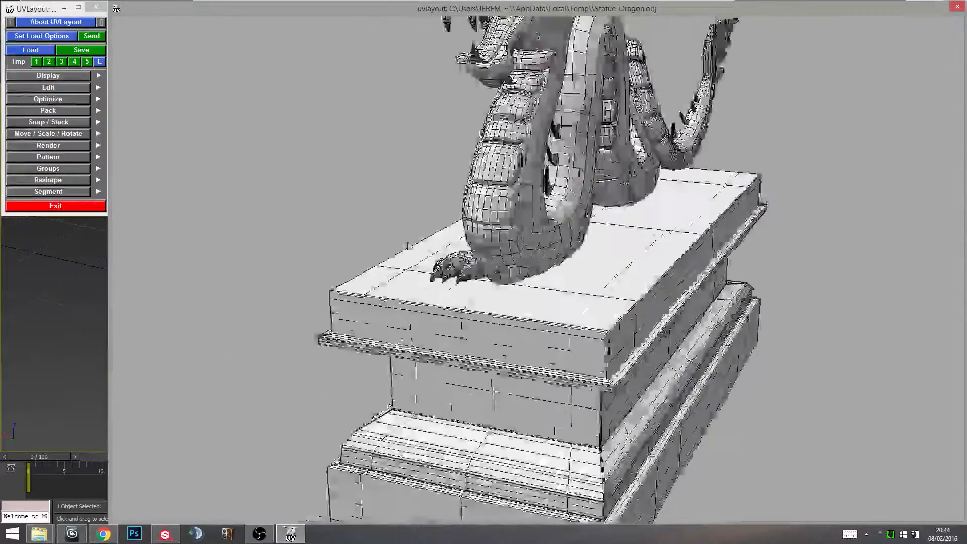
middle_click_drag(408, 243, 471, 275)
right_click_drag(470, 274, 560, 293)
middle_click_drag(560, 293, 493, 292)
left_click_drag(493, 294, 552, 292)
right_click_drag(552, 292, 489, 322)
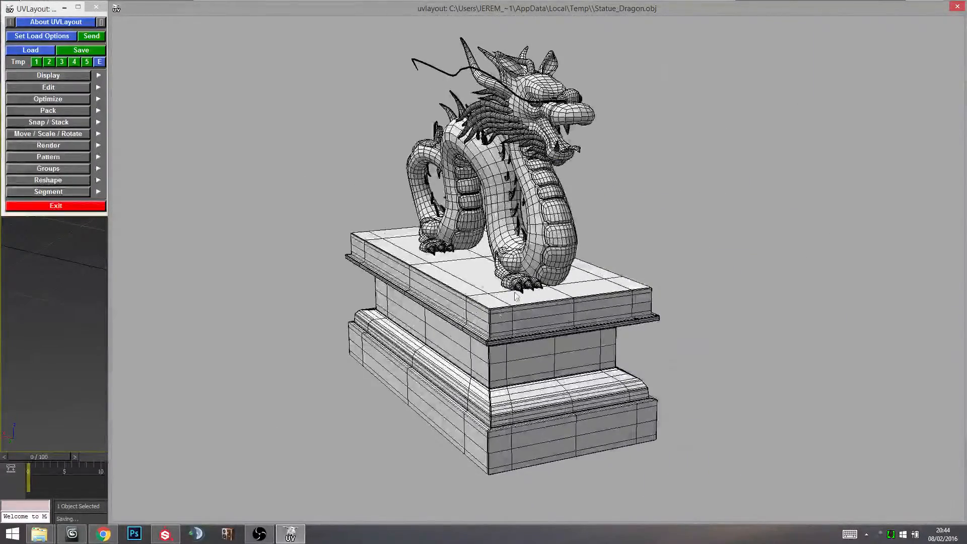
left_click_drag(499, 294, 481, 294)
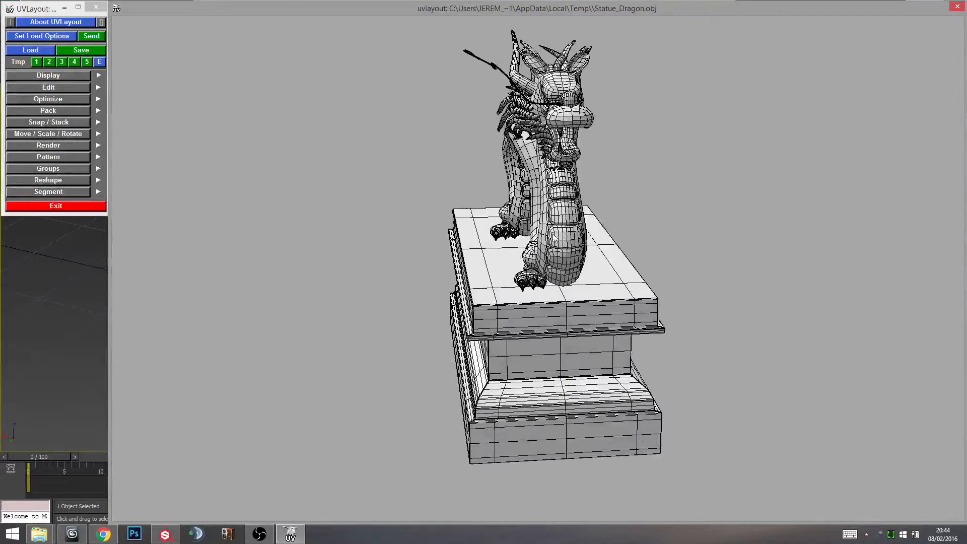
Move the dragon's body, the pedestal and both legs apart from the remaining horns, spikes and claws.
middle_click_drag(555, 238, 892, 202)
middle_click_drag(592, 309, 965, 285)
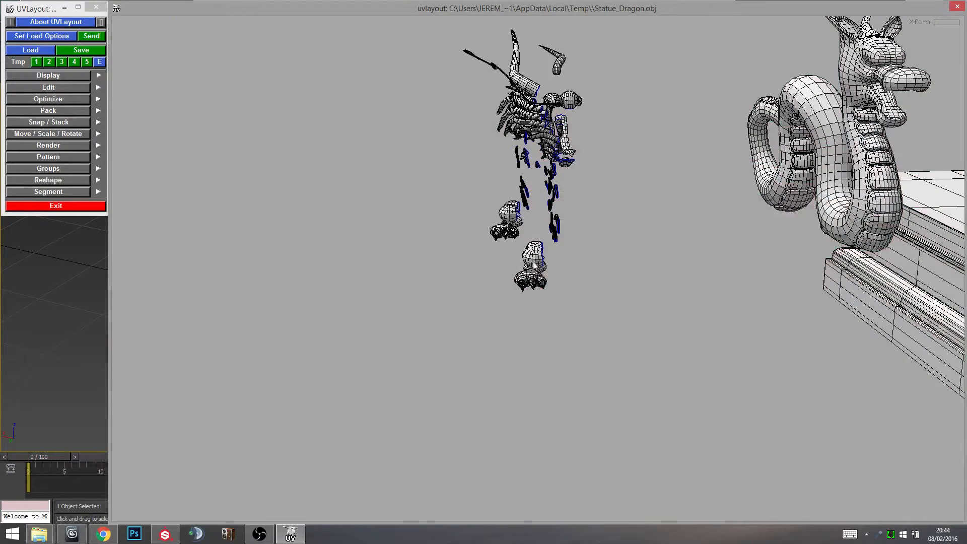
middle_click_drag(534, 266, 353, 277)
middle_click_drag(508, 217, 325, 228)
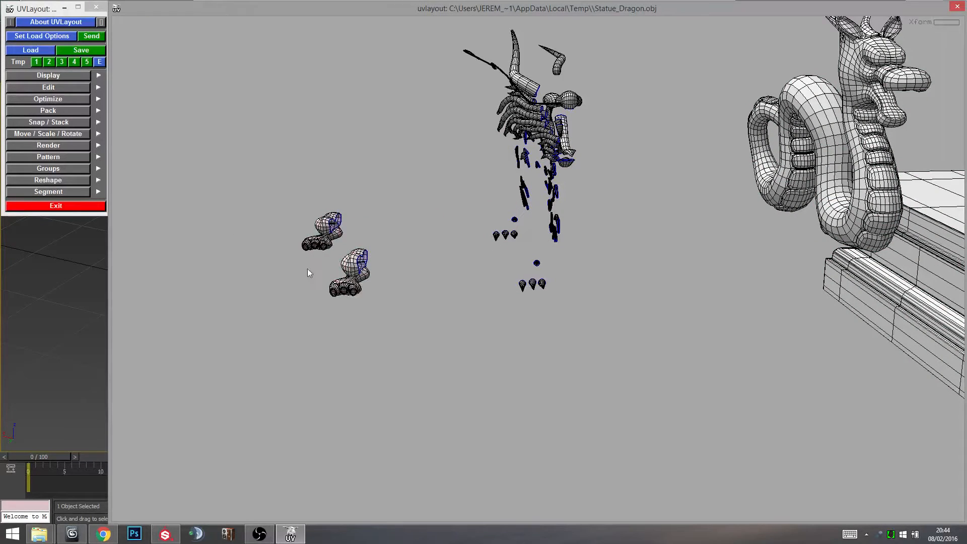
middle_click_drag(355, 274, 387, 268)
left_click_drag(348, 327, 426, 324)
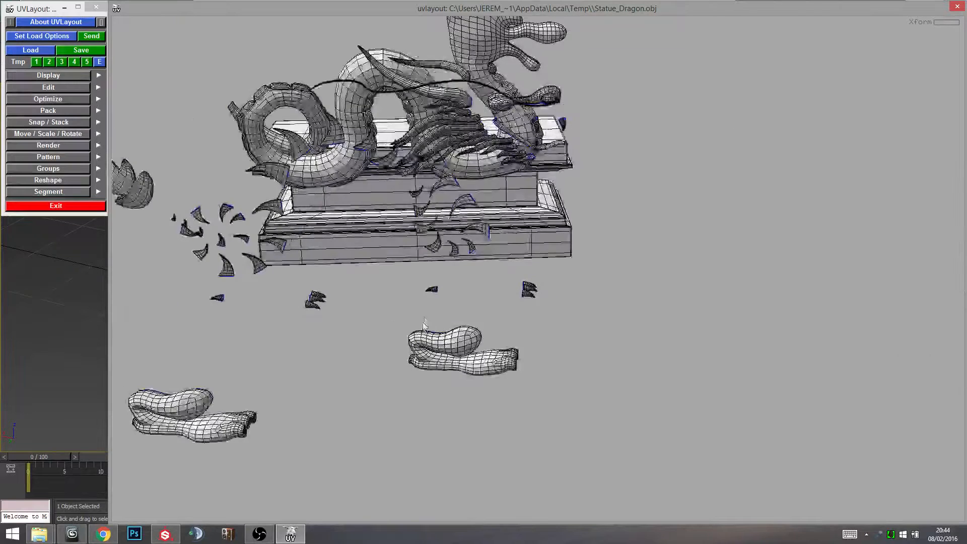
right_click_drag(426, 324, 448, 307)
left_click_drag(449, 310, 575, 301)
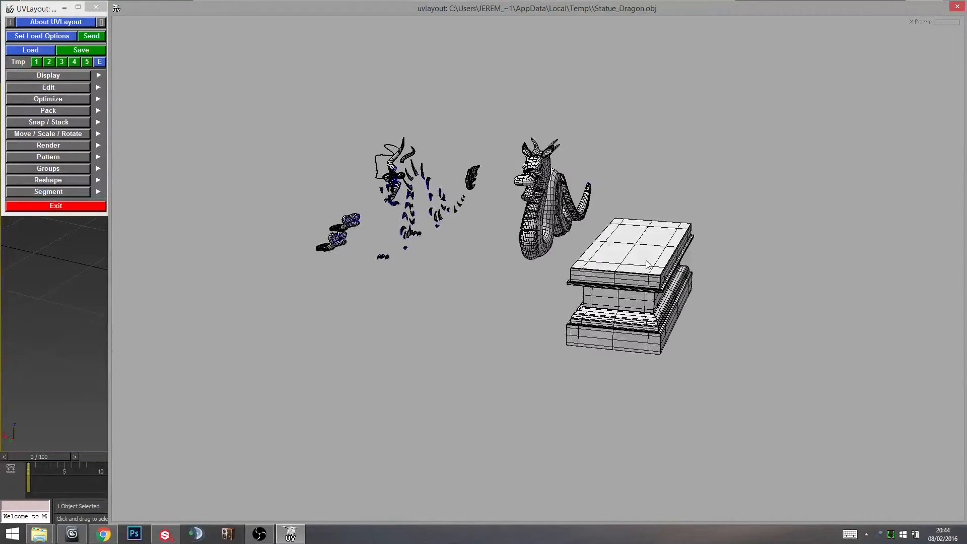
Examine the separated pedestal's top surface, mouldings and base up close.
middle_click_drag(647, 265, 549, 252)
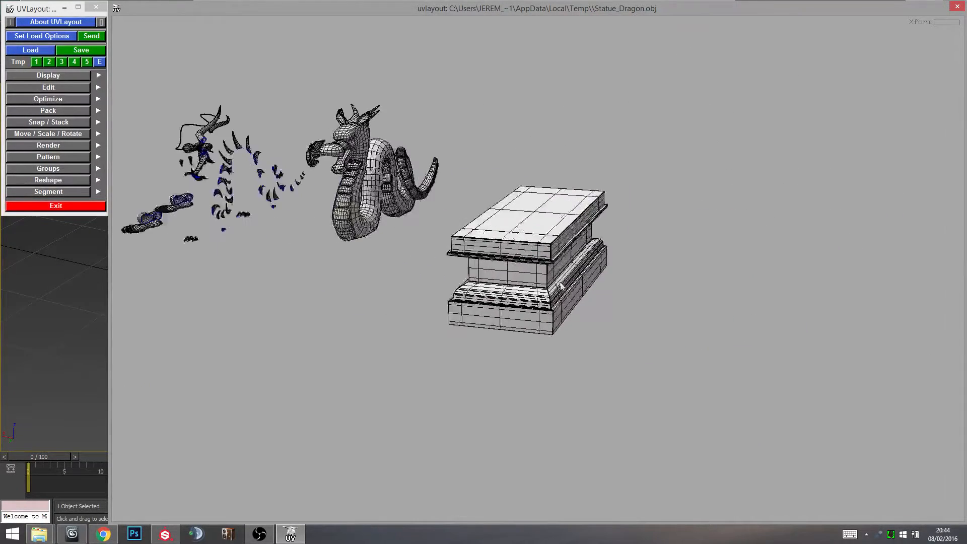
right_click_drag(549, 252, 504, 272)
left_click_drag(503, 272, 539, 260)
right_click_drag(539, 260, 546, 239)
left_click_drag(547, 240, 539, 265)
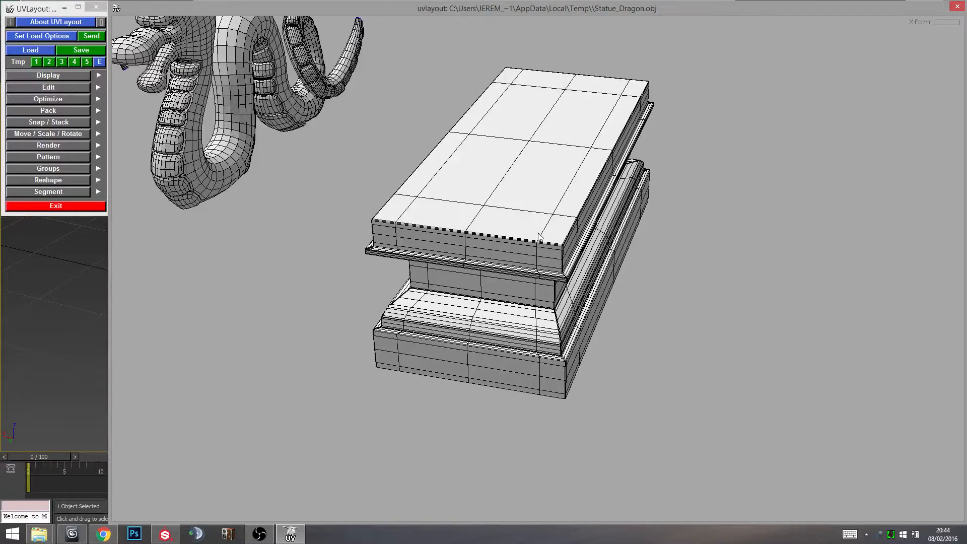
mouse_move(604, 375)
left_mouse_down()
mouse_move(667, 330)
mouse_move(486, 431)
left_mouse_up()
Compare the textured pedestal's long side in Substance Painter with the same side of the mesh in UVLayout.
left_click(165, 534)
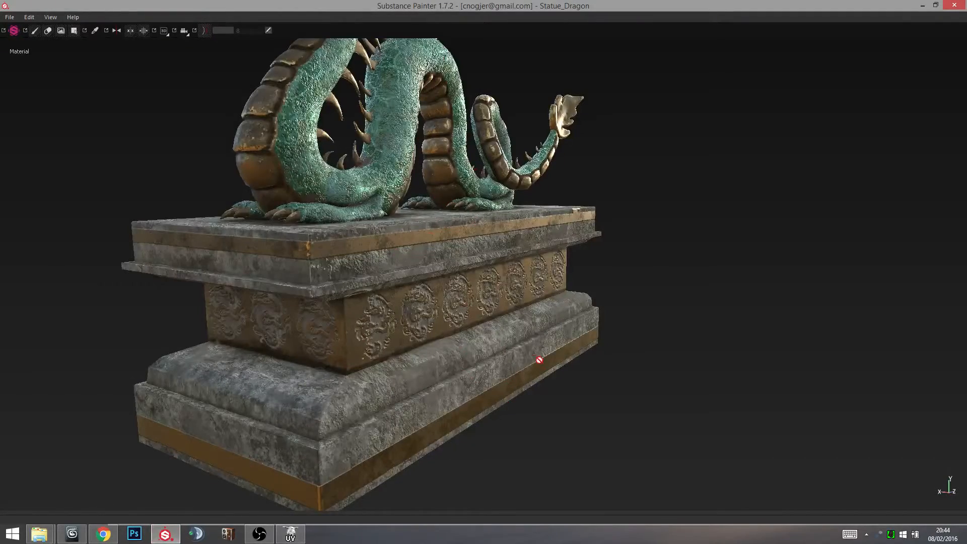
left_click_drag(539, 360, 379, 386, "alt")
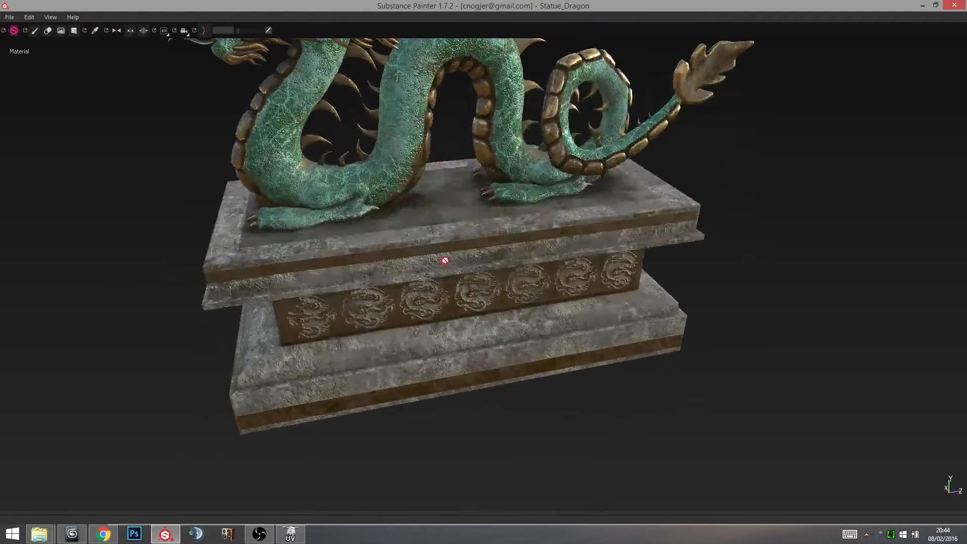
key("alt+Tab")
left_click_drag(660, 345, 620, 320)
middle_click_drag(619, 319, 485, 288)
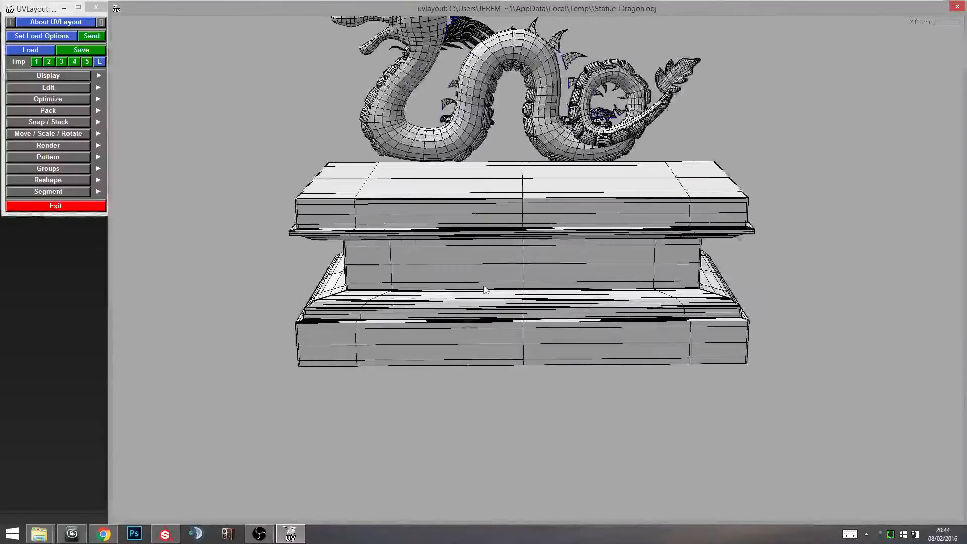
left_click_drag(486, 288, 512, 264)
right_click_drag(525, 221, 533, 168)
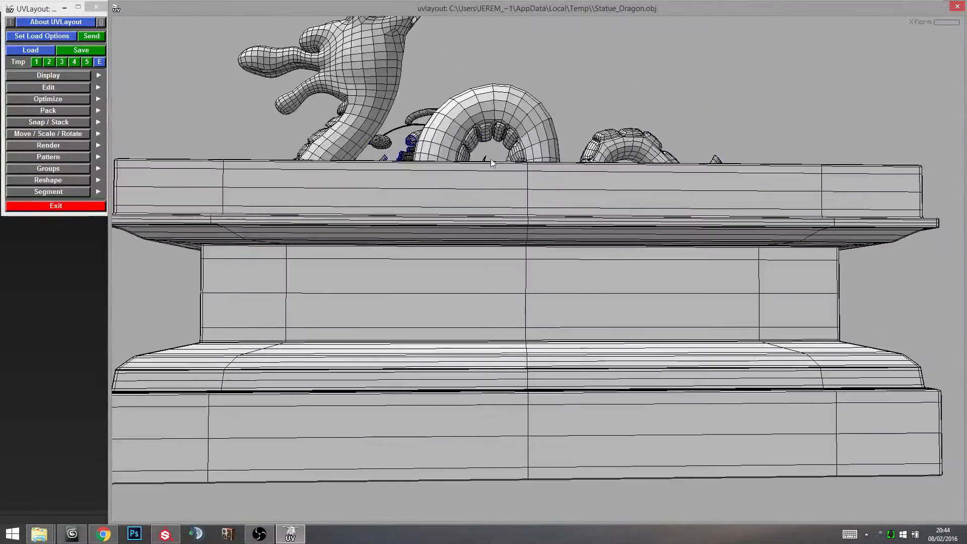
mouse_move(492, 162)
left_mouse_down()
mouse_move(499, 237)
mouse_move(503, 166)
mouse_move(538, 201)
mouse_move(537, 258)
mouse_move(537, 222)
left_mouse_up()
right_click_drag(537, 222, 532, 256)
Switch to Substance Painter and examine the textured pedestal's metal trim, dragon reliefs and upper edge.
key("alt+Tab")
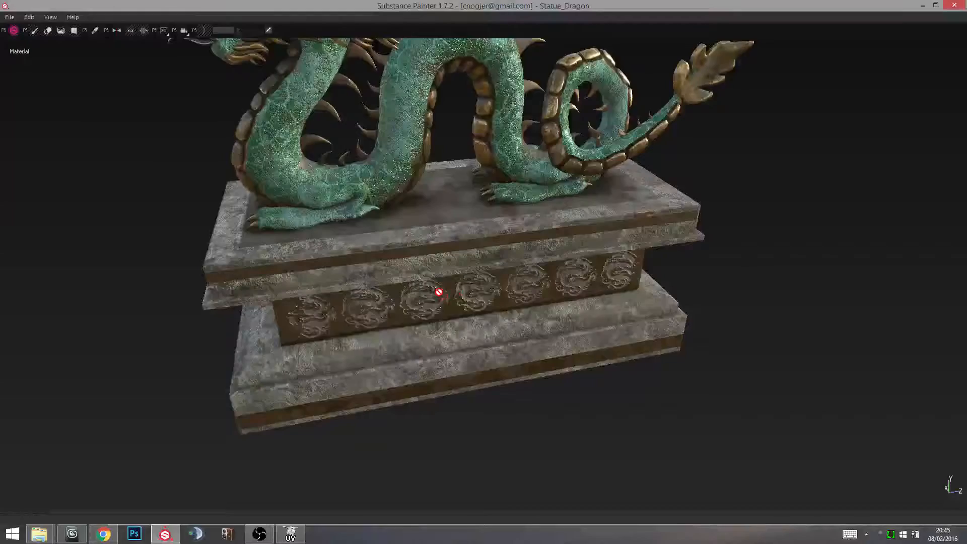
left_click_drag(452, 310, 449, 286, "alt")
scroll(418, 294, "down", 3)
scroll(376, 334, "up", 6)
mouse_move(379, 333)
left_mouse_down("alt")
mouse_move(454, 321)
mouse_move(838, 363)
mouse_move(430, 177)
mouse_move(429, 191)
mouse_move(534, 266)
mouse_move(356, 95)
left_mouse_up("alt")
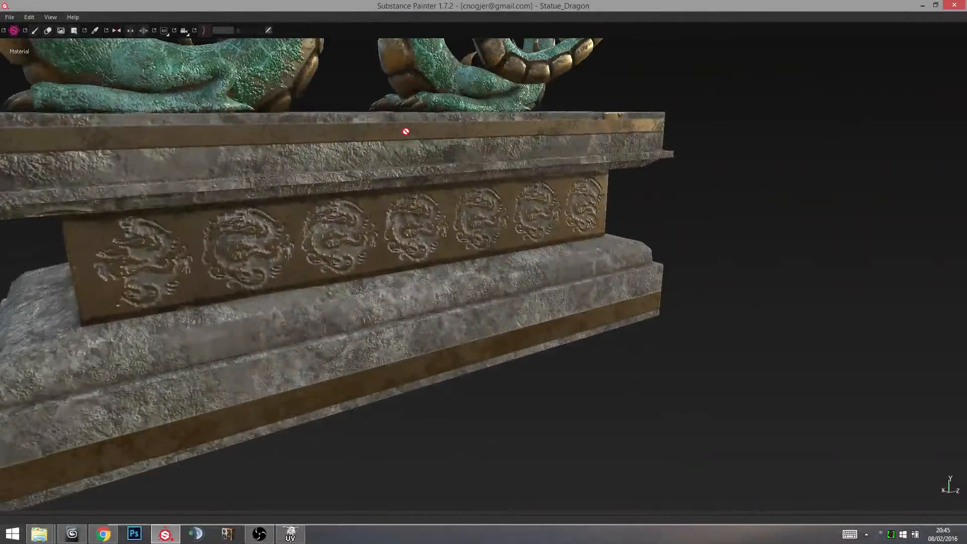
left_click_drag(512, 336, 508, 244, "alt")
right_click_drag(507, 245, 477, 240, "alt")
middle_click_drag(477, 239, 471, 339, "alt")
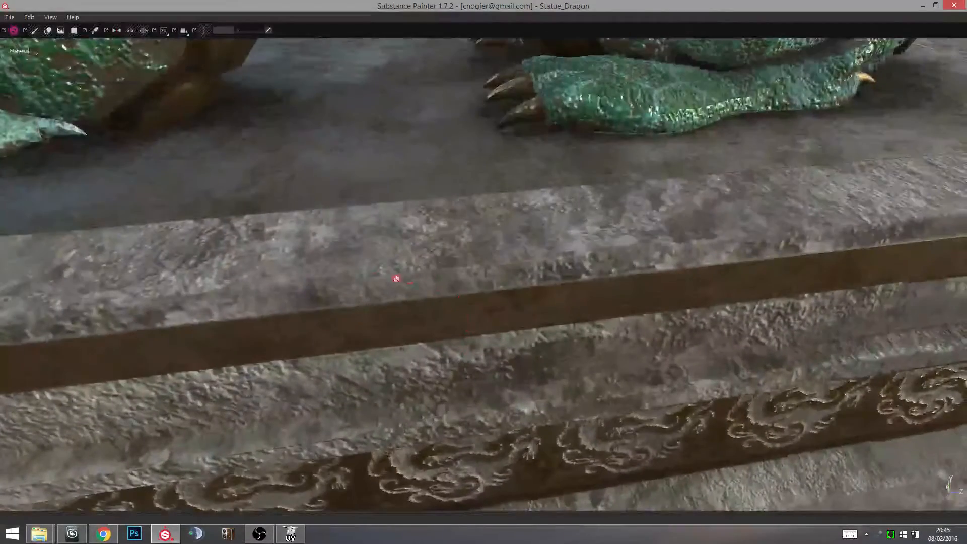
Examine how the textures run across the slab's top, the dragon's head, its body and its spikes.
left_click_drag(443, 240, 382, 264, "alt")
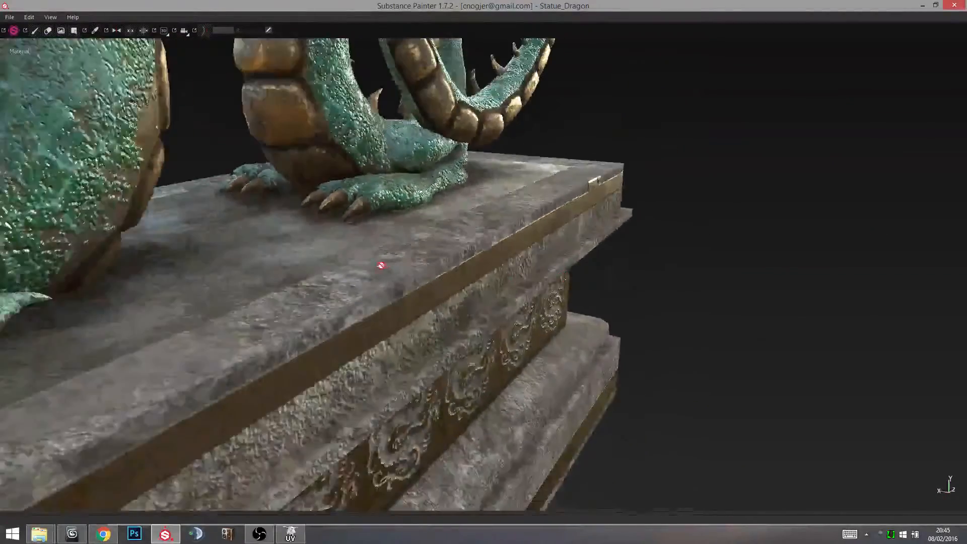
right_click_drag(381, 264, 342, 275, "alt")
left_click_drag(343, 275, 466, 275, "alt")
middle_click_drag(466, 275, 401, 395, "alt")
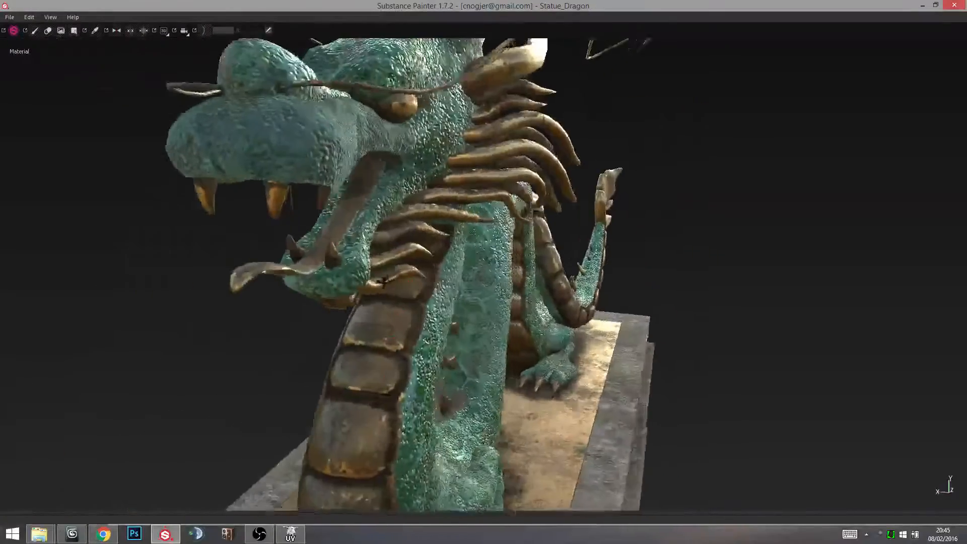
left_click_drag(401, 396, 470, 350, "alt")
right_click_drag(471, 350, 475, 160, "alt")
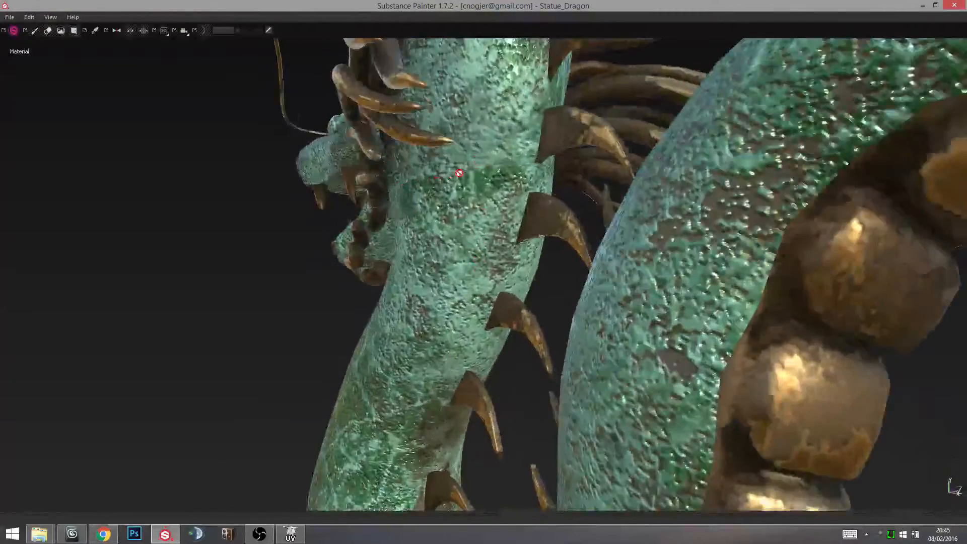
left_click_drag(443, 184, 678, 212, "alt")
right_click_drag(678, 212, 521, 302, "alt")
middle_click_drag(521, 303, 528, 264, "alt")
mouse_move(527, 264)
left_mouse_down("alt")
mouse_move(637, 304)
mouse_move(655, 248)
mouse_move(536, 256)
mouse_move(610, 281)
mouse_move(579, 255)
mouse_move(695, 298)
mouse_move(650, 358)
mouse_move(492, 400)
mouse_move(590, 388)
mouse_move(399, 414)
mouse_move(527, 379)
mouse_move(542, 399)
mouse_move(391, 358)
left_mouse_up("alt")
Return to UVLayout and mark a cut on the edge loop along the top rim of the pedestal's upper slab.
key("alt+Tab")
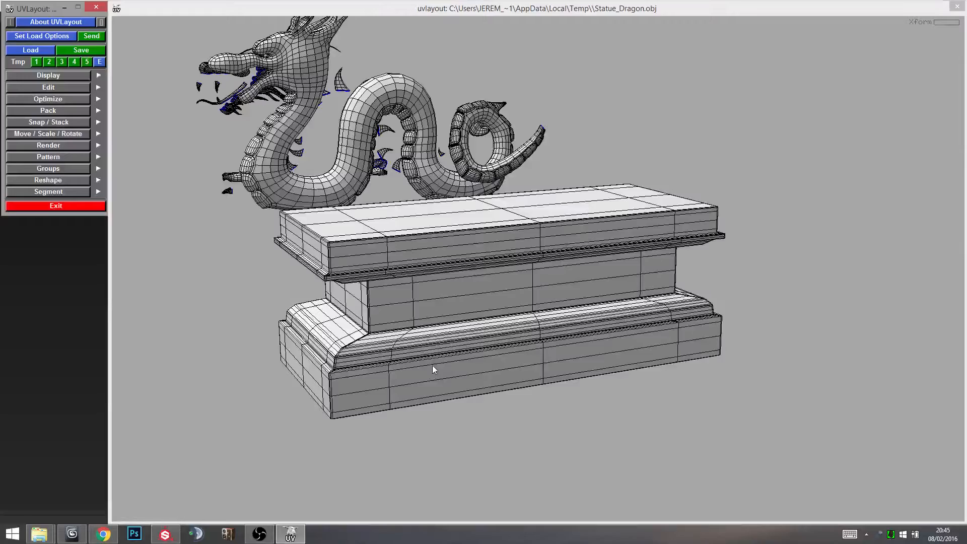
left_click_drag(396, 314, 470, 360)
left_click_drag(395, 383, 562, 368)
right_click_drag(558, 369, 553, 354)
left_click_drag(553, 355, 507, 278)
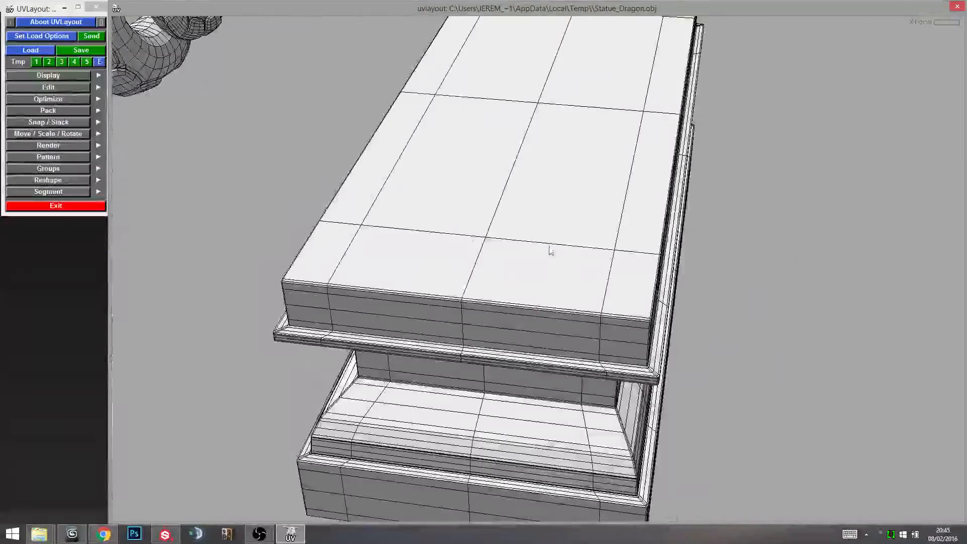
right_click_drag(550, 250, 544, 264)
left_click_drag(545, 264, 539, 277)
right_click_drag(538, 277, 525, 303)
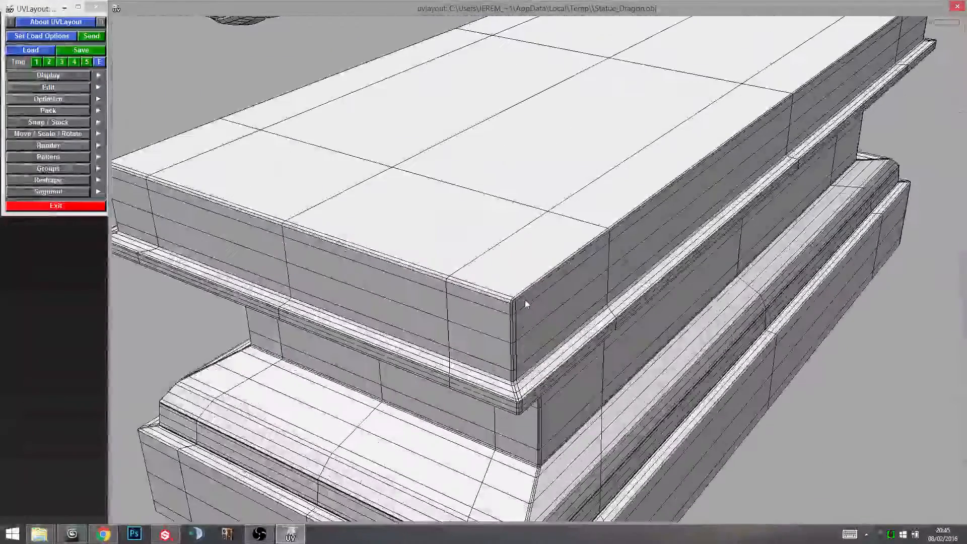
key("c")
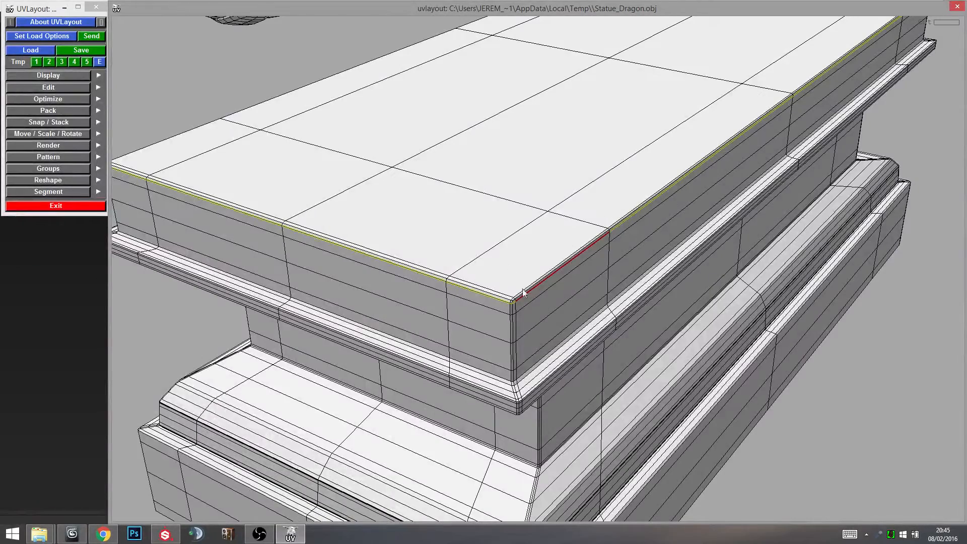
Follow the marked cut line around the upper slab's corners and sides to check its path.
left_click_drag(563, 265, 461, 257)
scroll(457, 259, "up", 4)
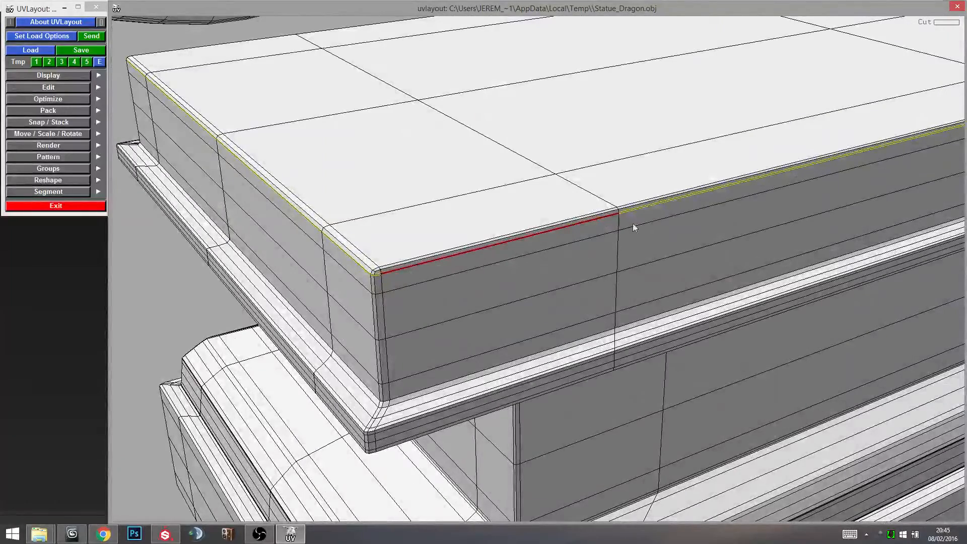
left_click_drag(600, 305, 513, 316)
scroll(544, 305, "down", 4)
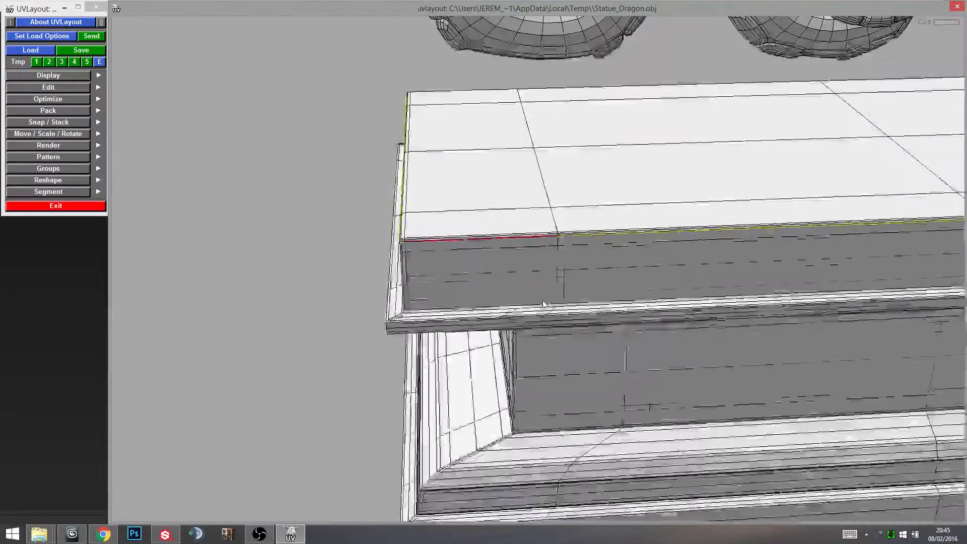
middle_click_drag(832, 302, 614, 316)
left_click_drag(614, 315, 546, 352)
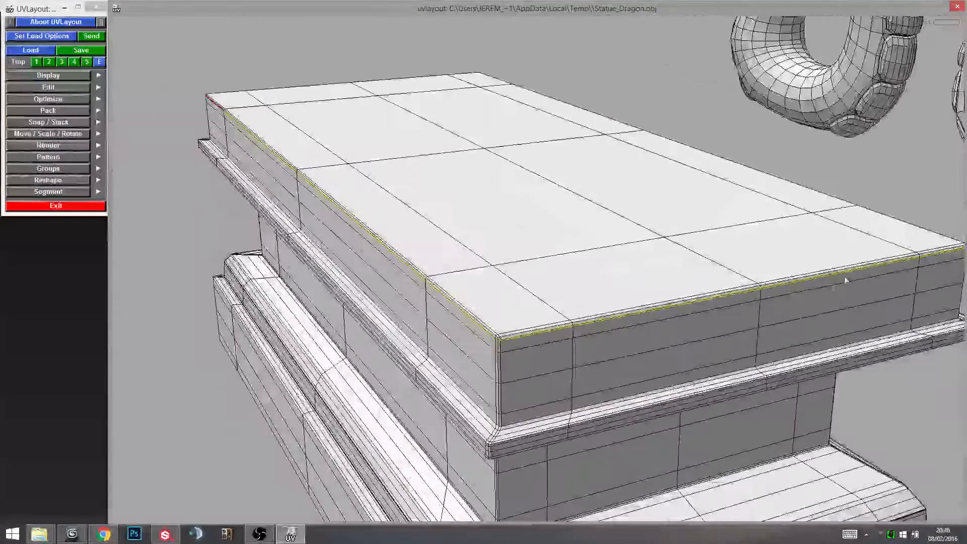
left_click_drag(740, 287, 506, 333)
right_click_drag(506, 332, 569, 255)
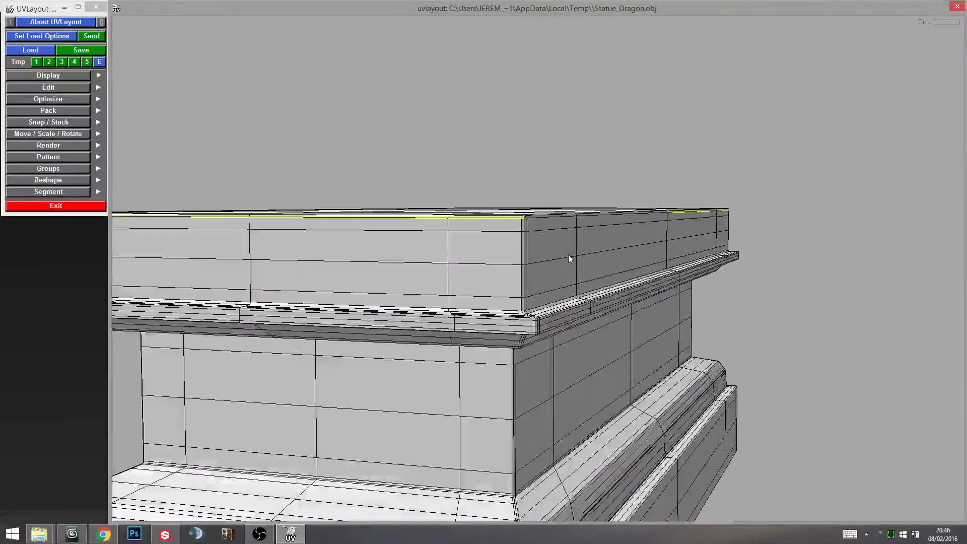
Extend the marked cut to the remaining top rim edge loop along the upper slab's side.
left_click_drag(568, 255, 519, 269)
right_click_drag(519, 269, 487, 267)
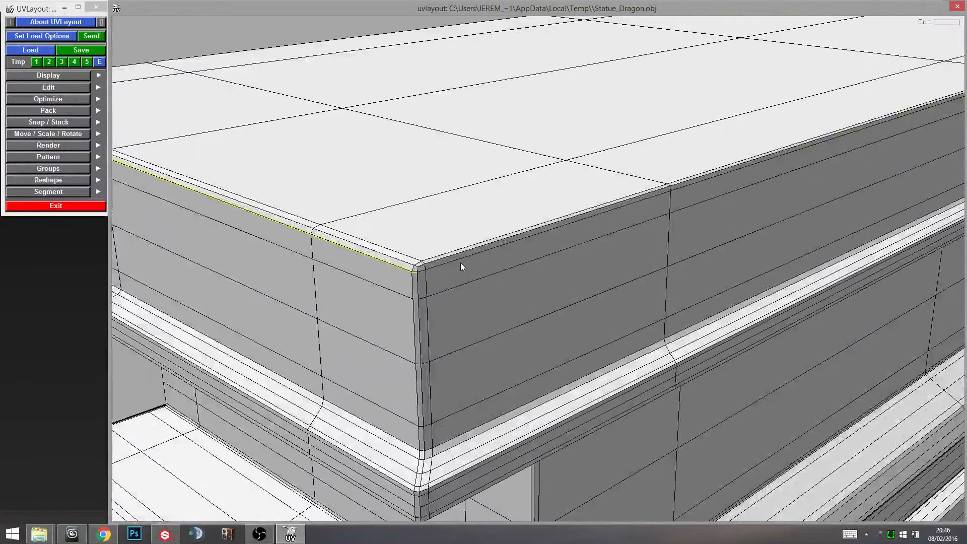
key("c")
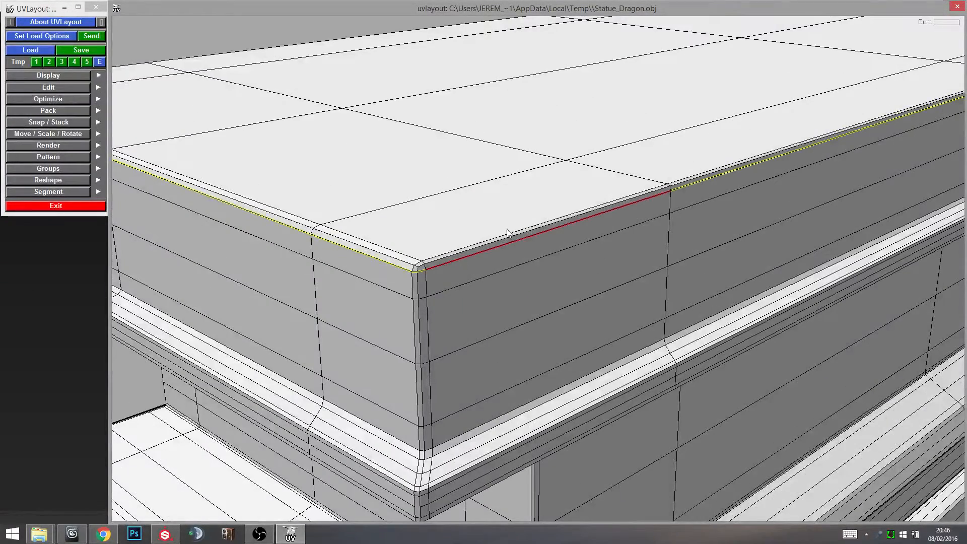
right_click_drag(508, 233, 686, 275)
left_click_drag(686, 276, 579, 275)
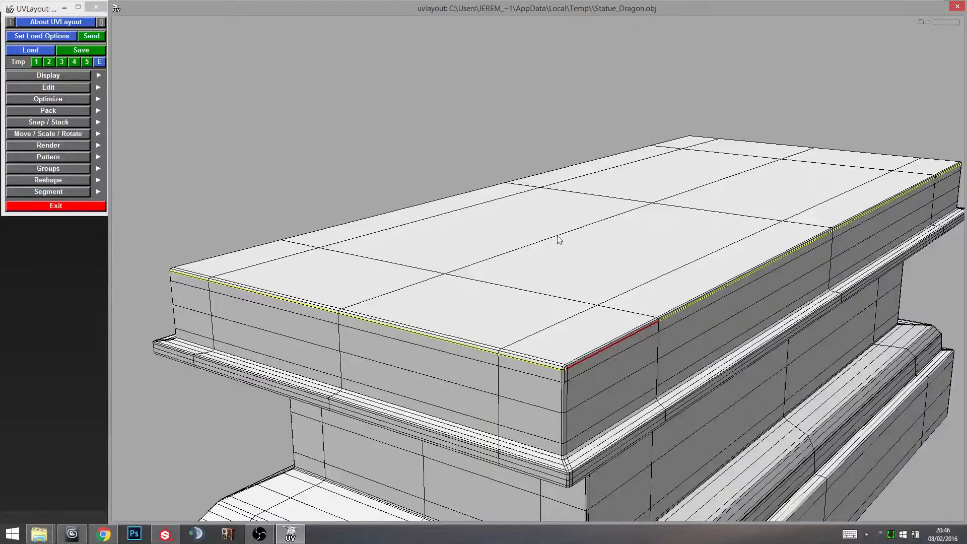
Detach the upper slab's top surface along the marked cut and move it up away from the pedestal.
key("Return")
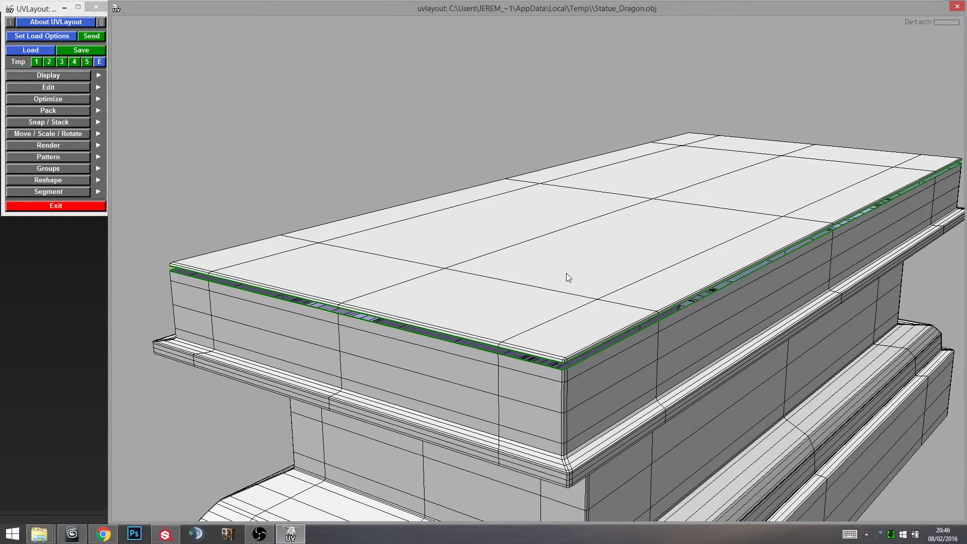
middle_click_drag(558, 275, 385, 41)
left_click_drag(385, 41, 103, 194)
left_click_drag(481, 170, 496, 183)
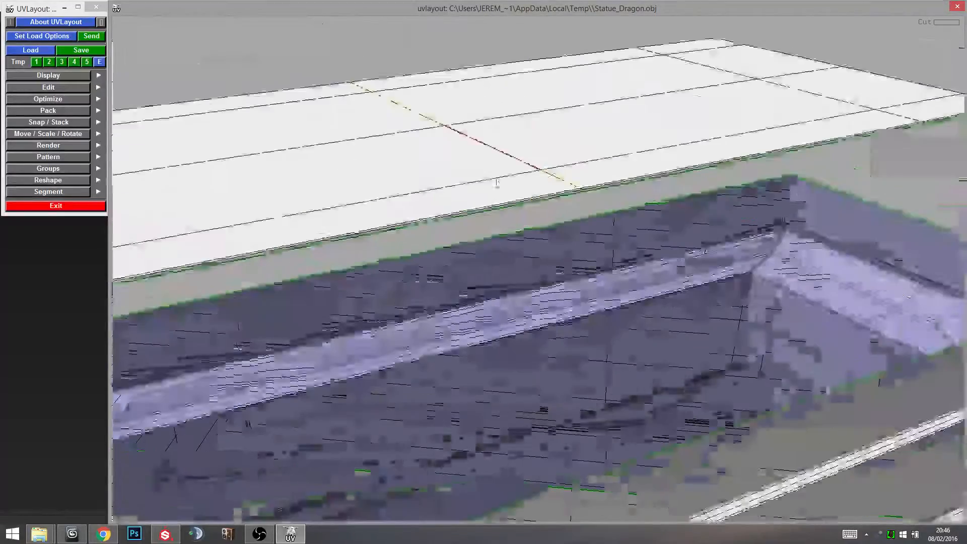
right_click_drag(497, 183, 493, 214)
left_click_drag(486, 244, 525, 211)
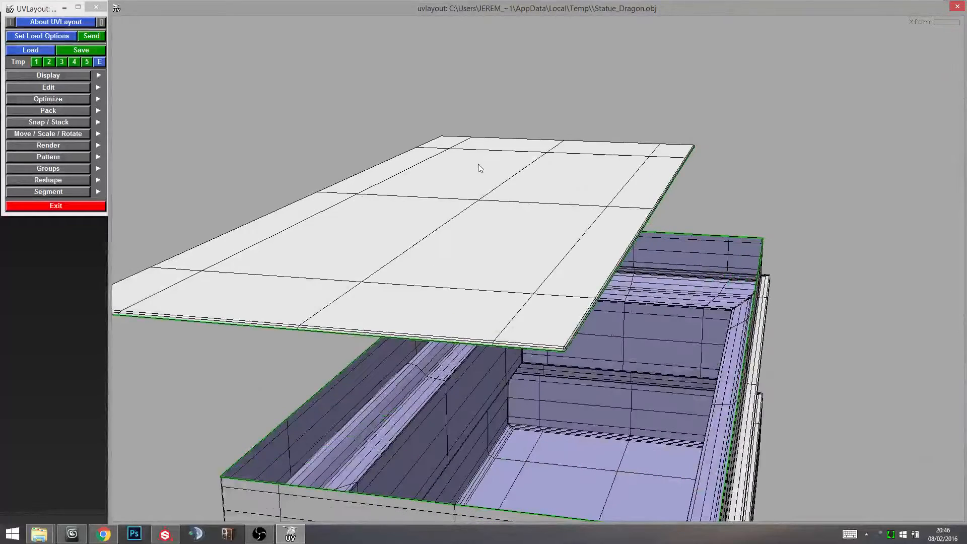
Drop the detached slab top into UV space and view its shell within the UV square.
key("d")
left_click_drag(532, 276, 517, 216)
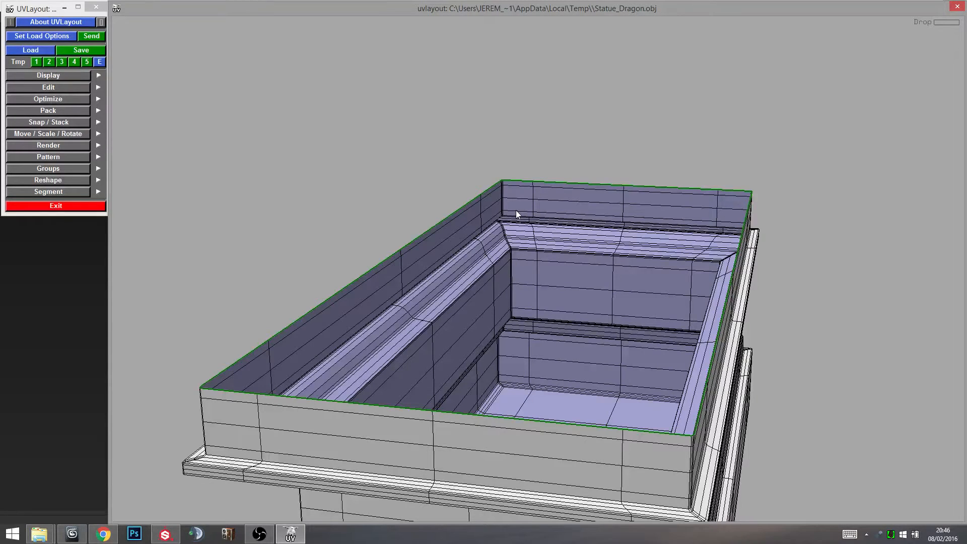
key("1")
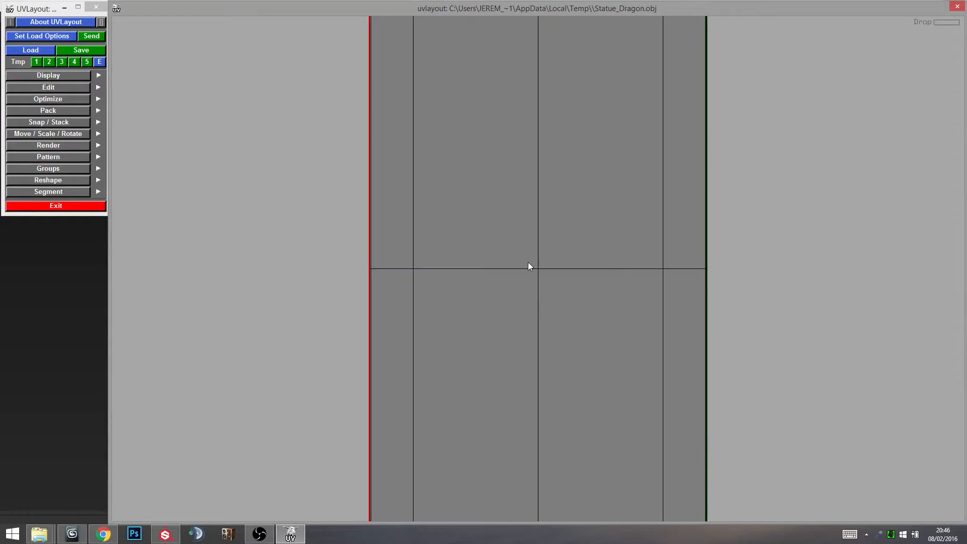
middle_click_drag(528, 262, 456, 291)
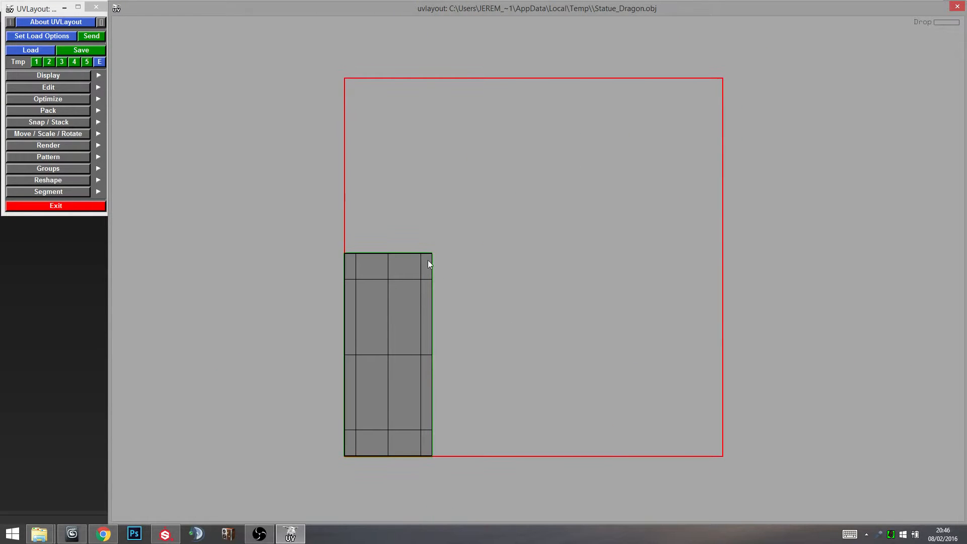
middle_click_drag(620, 426, 559, 371)
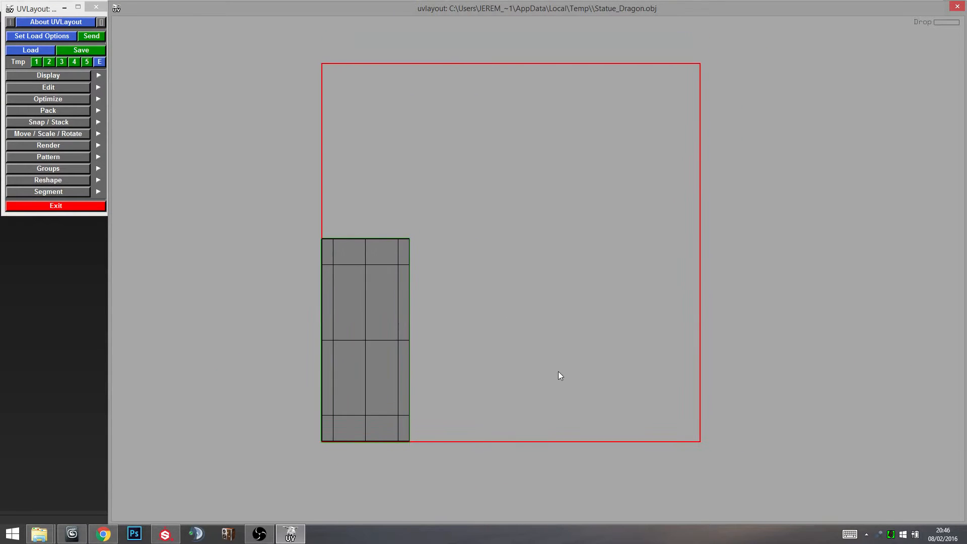
Examine the open pedestal in the Edit view and the complete statue in the 3D view.
key("2")
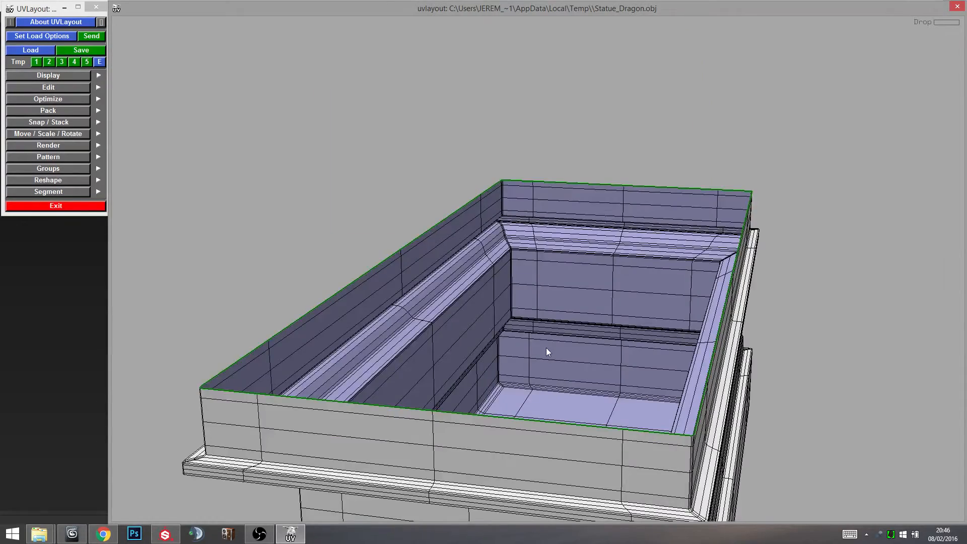
left_click_drag(600, 412, 623, 340)
middle_click_drag(623, 340, 585, 281)
key("Home")
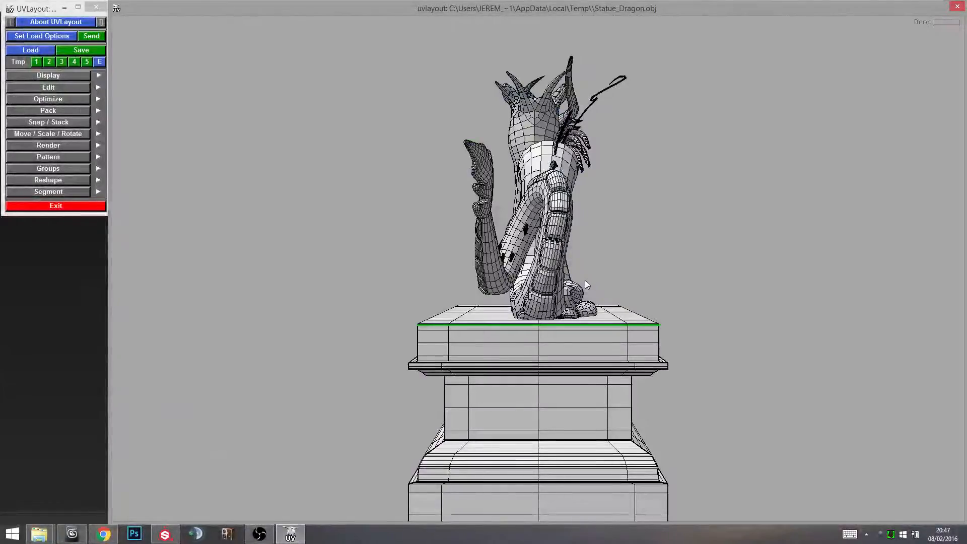
left_click_drag(585, 281, 620, 379)
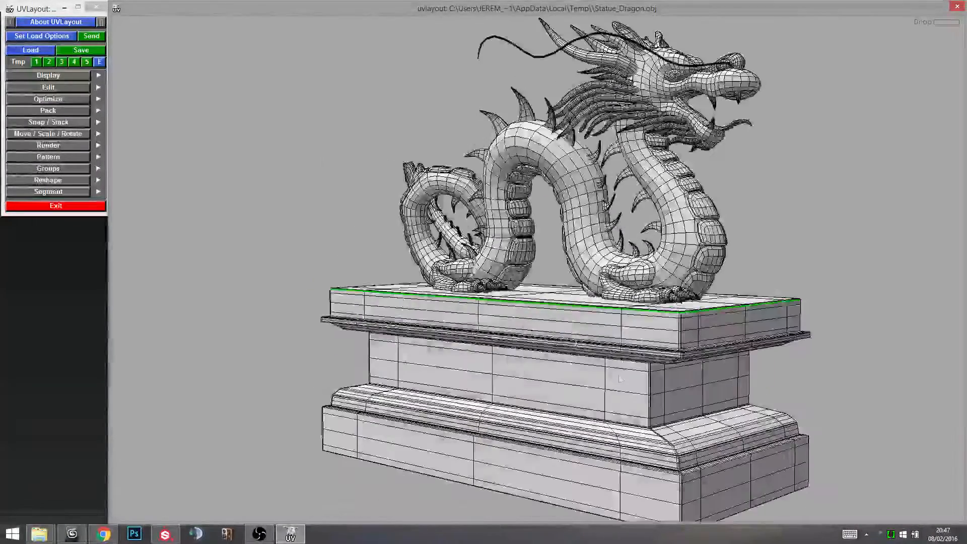
middle_click_drag(620, 379, 567, 335)
left_click_drag(567, 335, 559, 392)
right_click_drag(558, 392, 535, 396)
left_click_drag(535, 395, 525, 346)
Return to the Edit view and mark a cut on the lower edge loop of the trim beneath the upper slab.
key("2")
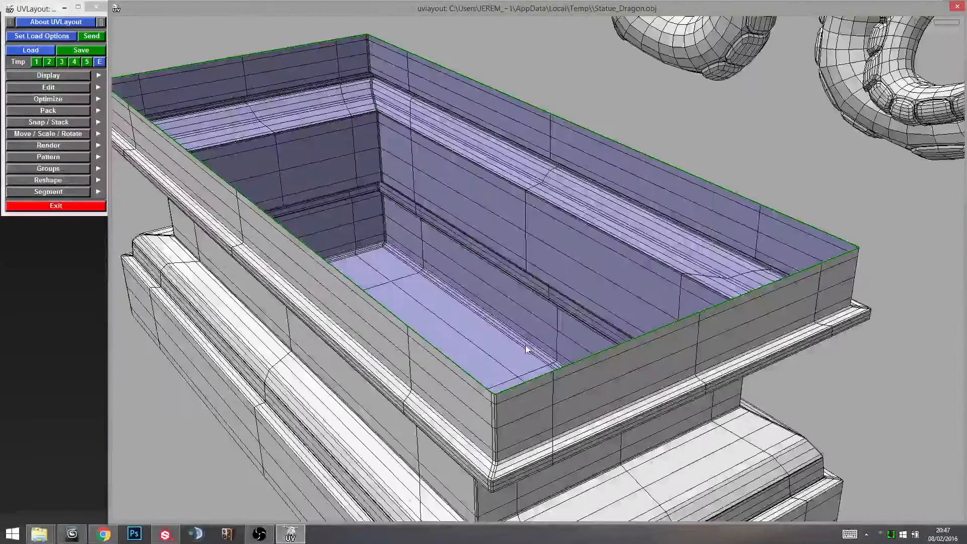
right_click_drag(523, 320, 524, 307)
mouse_move(524, 308)
left_mouse_down()
mouse_move(514, 272)
mouse_move(520, 294)
left_mouse_up()
right_click_drag(521, 294, 525, 330)
left_click_drag(525, 330, 562, 175)
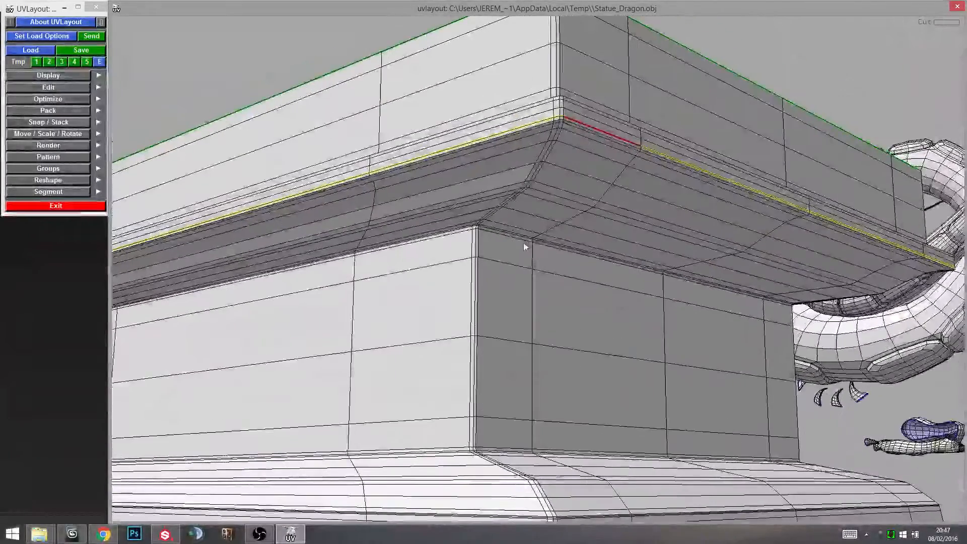
Follow the marked cut along the trim's lower edge around the pedestal's corners and sides.
left_click_drag(524, 247, 796, 240)
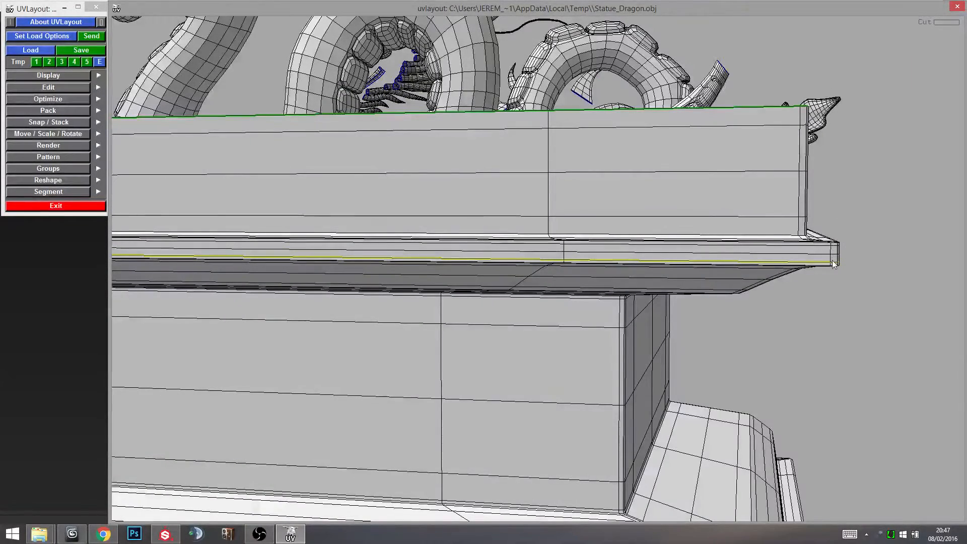
left_click_drag(833, 264, 741, 216)
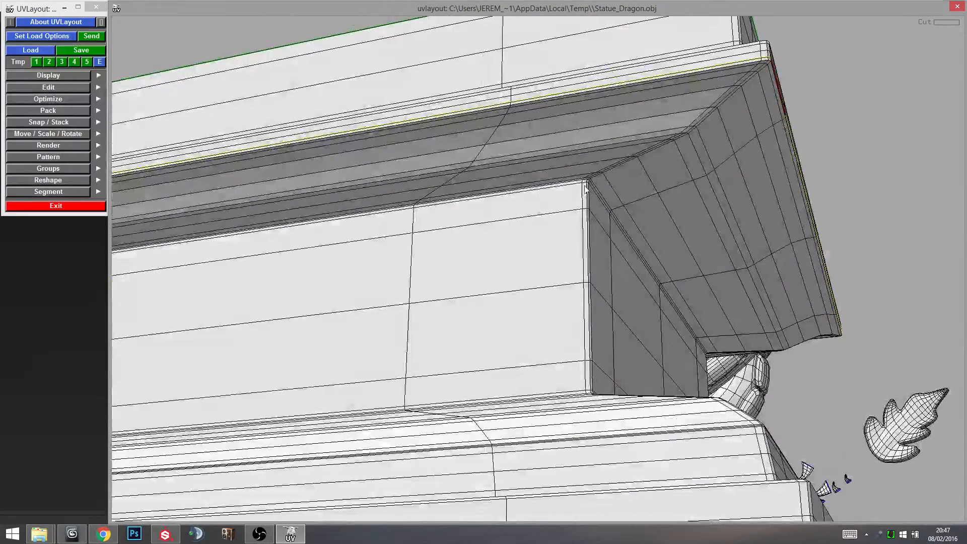
left_click_drag(645, 164, 708, 217)
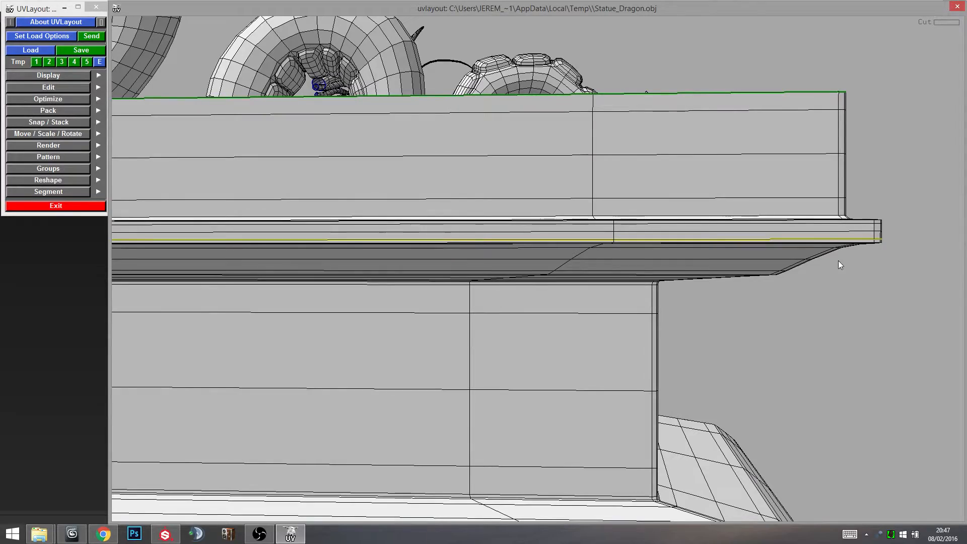
left_click_drag(774, 276, 712, 274)
left_click_drag(497, 225, 578, 359)
right_click_drag(575, 356, 569, 346)
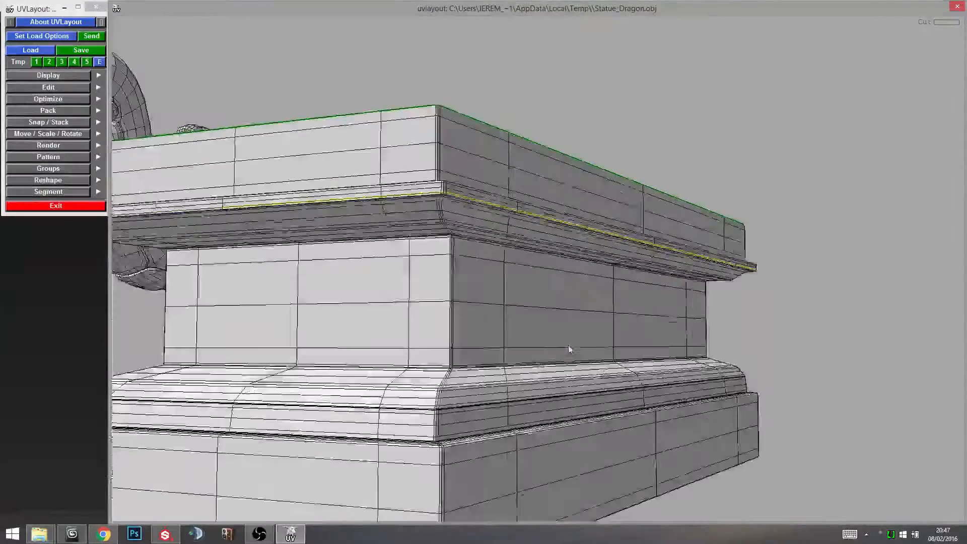
left_click_drag(568, 346, 559, 351)
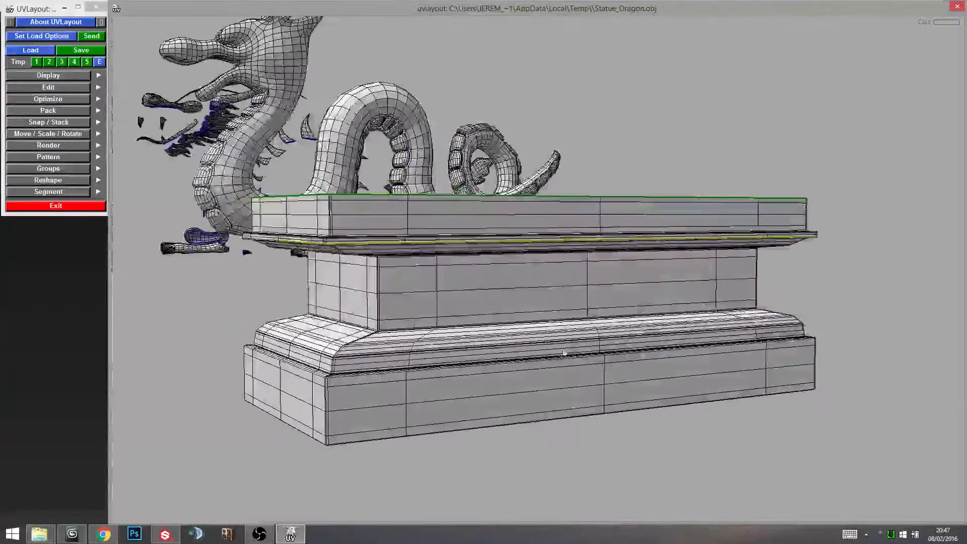
Switch briefly to Substance Painter for reference and return to UVLayout.
left_click(165, 534)
key("alt+Tab")
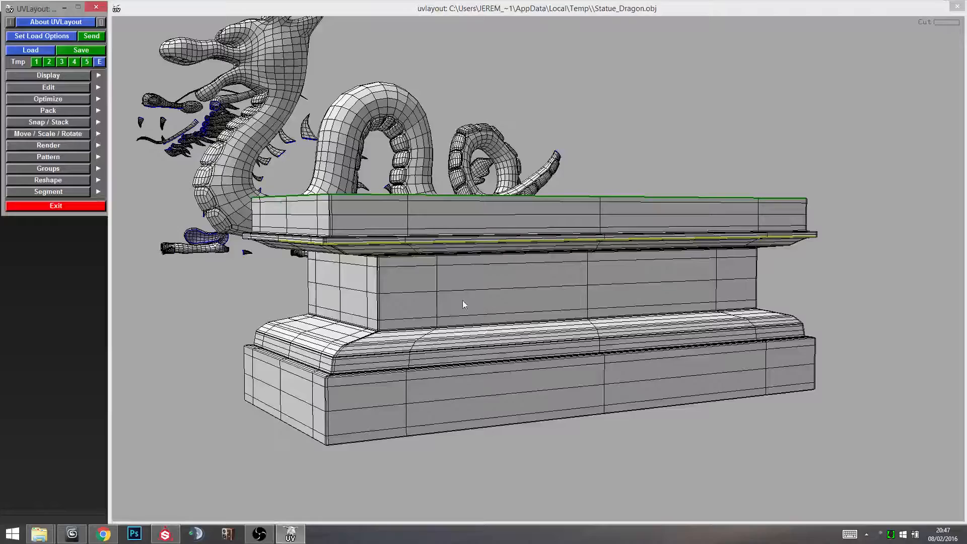
key("alt+Tab")
key("alt+Tab")
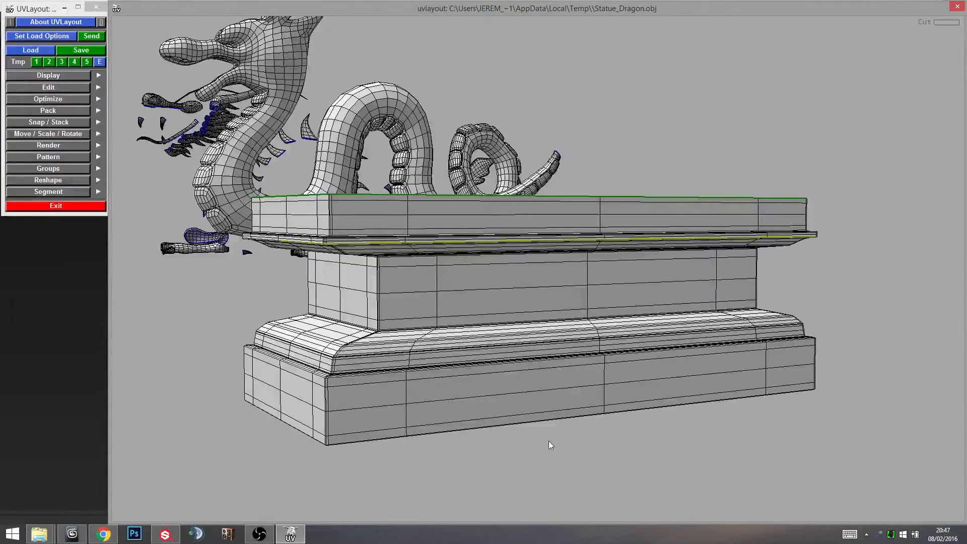
Mark a second cut along the middle edge loop of the trim, just above the lower cut.
left_click_drag(549, 446, 595, 305)
right_click_drag(595, 305, 736, 176)
middle_click_drag(736, 176, 646, 209)
key("c")
left_click_drag(418, 227, 495, 217)
key("c")
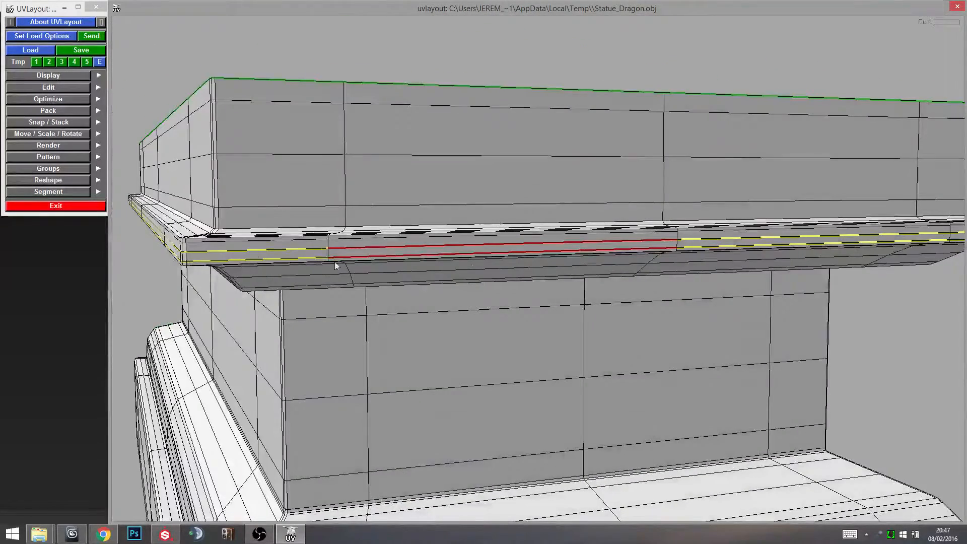
Try welding the cut on the trim's middle edge loop so only the lower loop is marked.
left_click_drag(205, 266, 456, 310)
right_click_drag(456, 310, 487, 317)
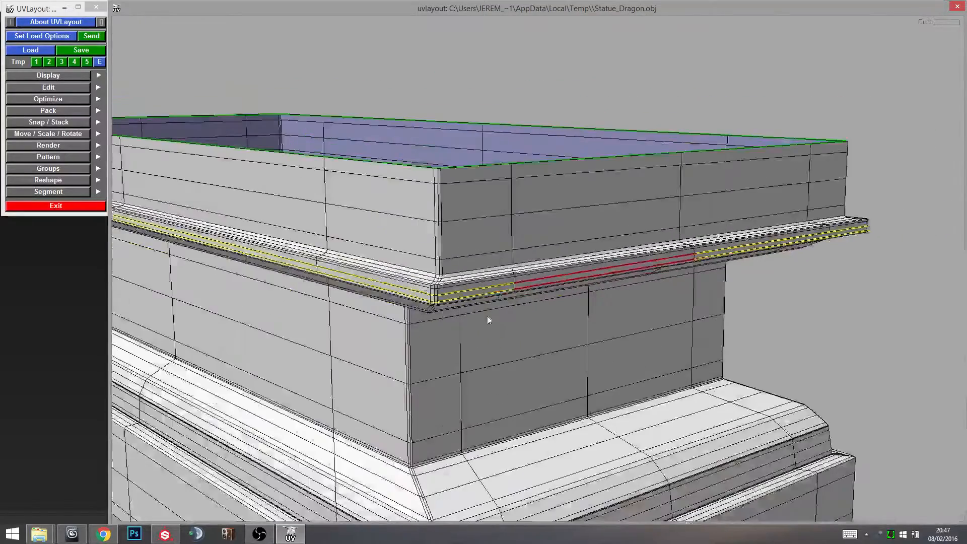
left_click_drag(487, 317, 457, 341)
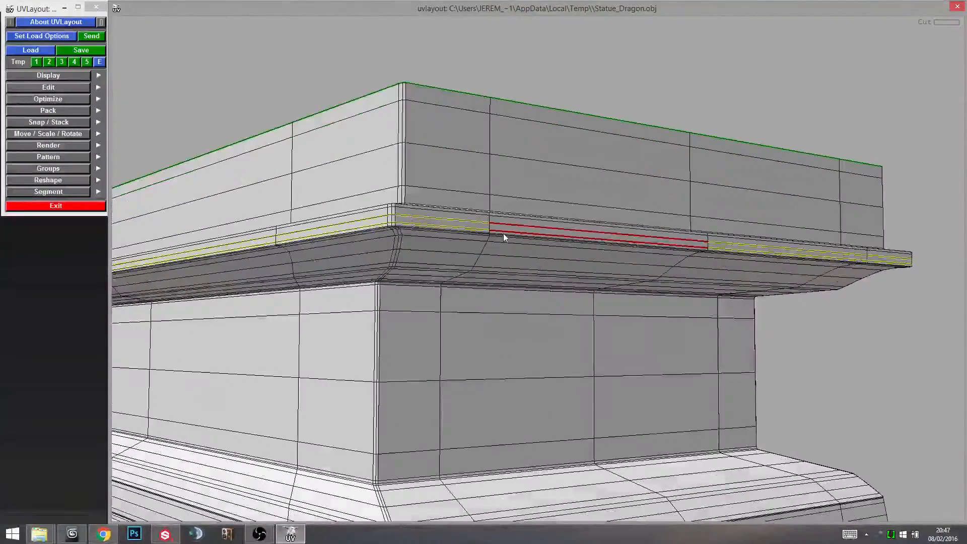
left_click_drag(503, 234, 504, 258)
scroll(504, 259, "up", 3)
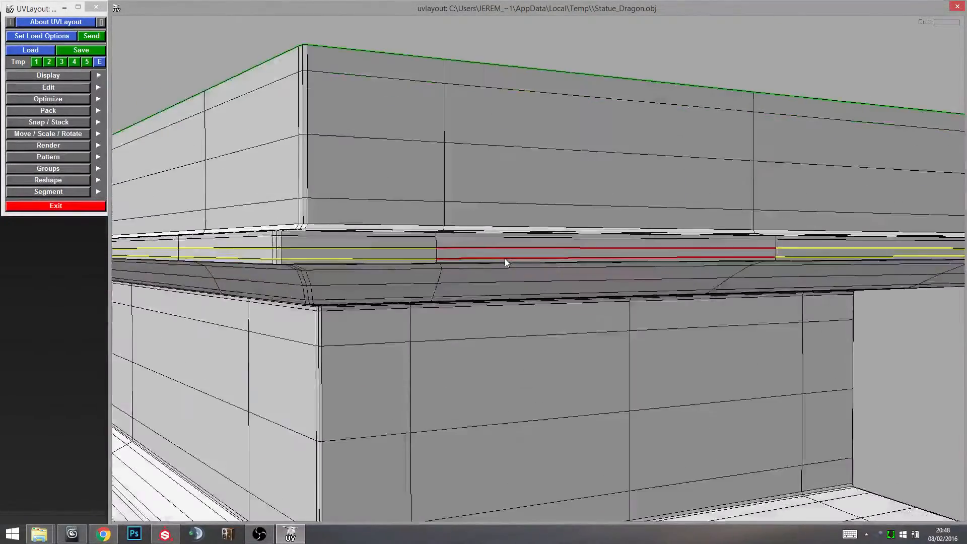
key("w")
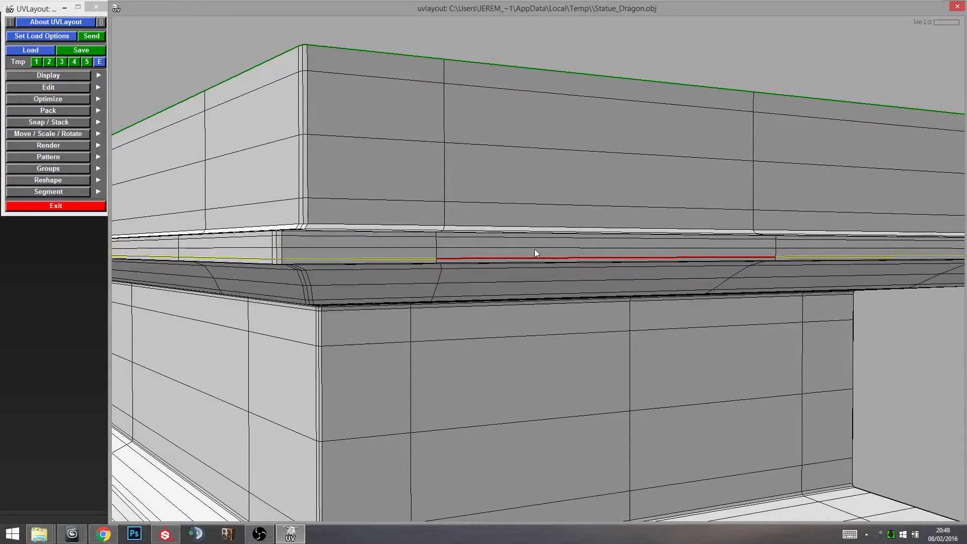
key("c")
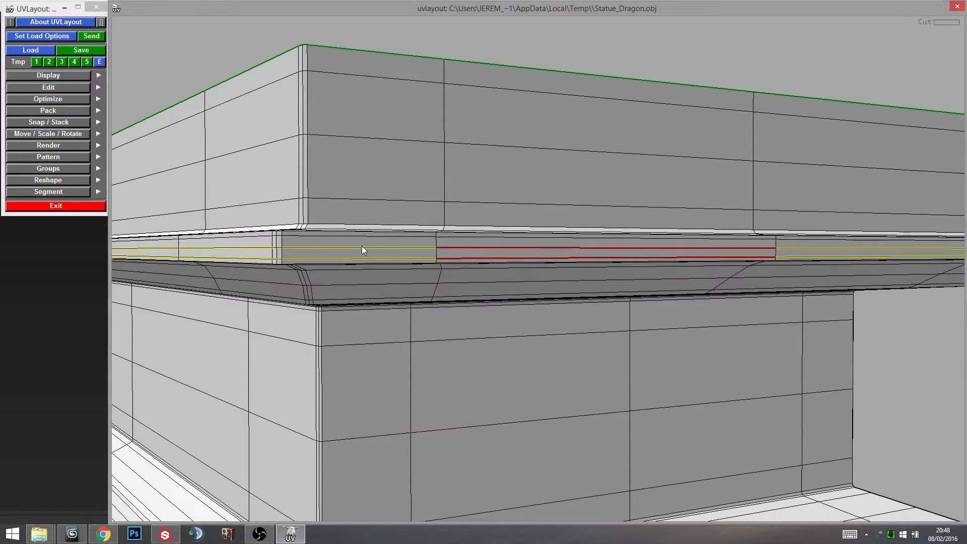
key("w")
key("w")
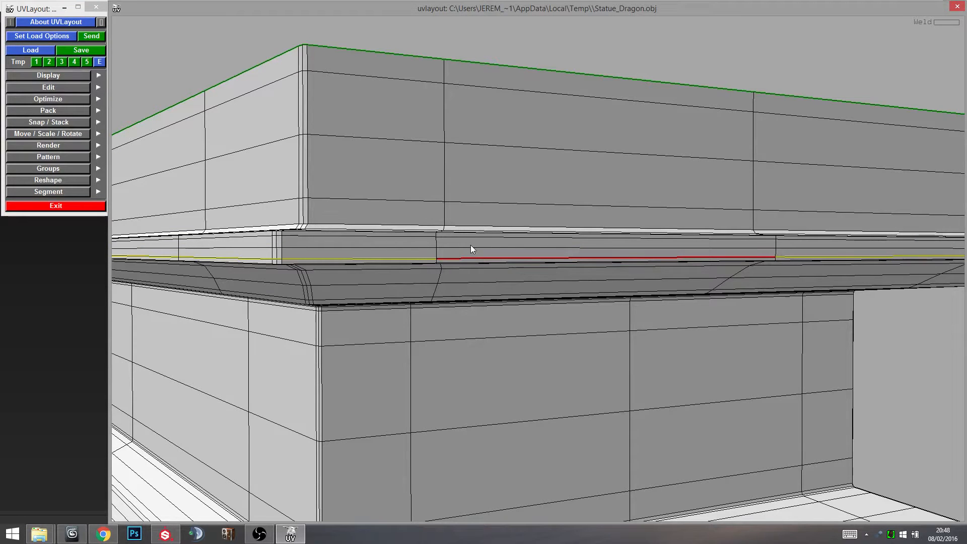
Mark the cut on the trim's middle edge loop again, comparing it with the welded state around the pedestal's corner.
key("c")
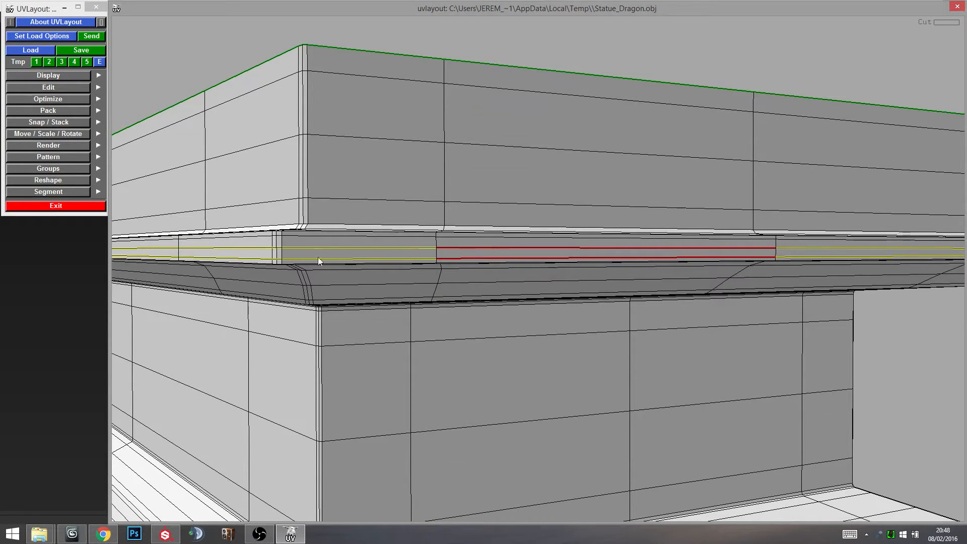
left_click_drag(318, 257, 511, 279)
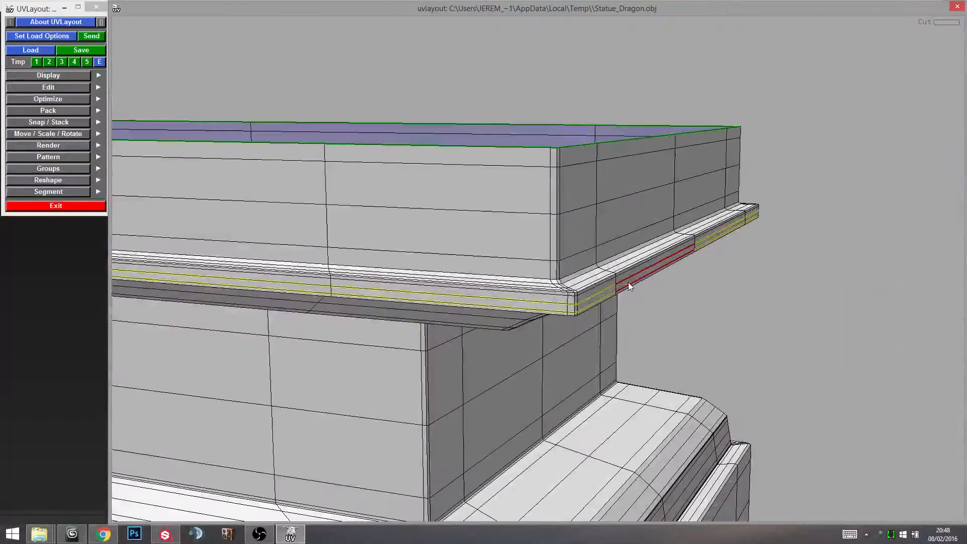
key("w")
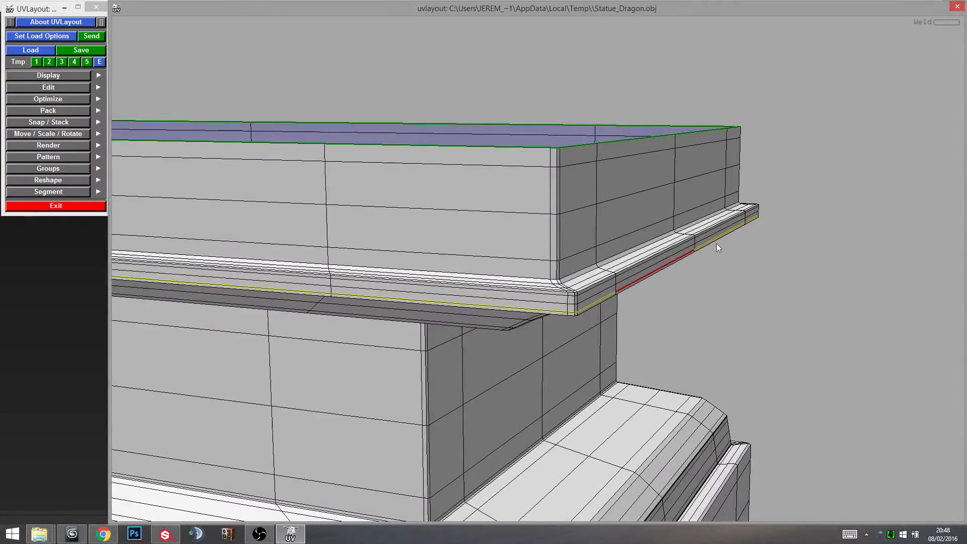
left_click_drag(716, 243, 642, 277)
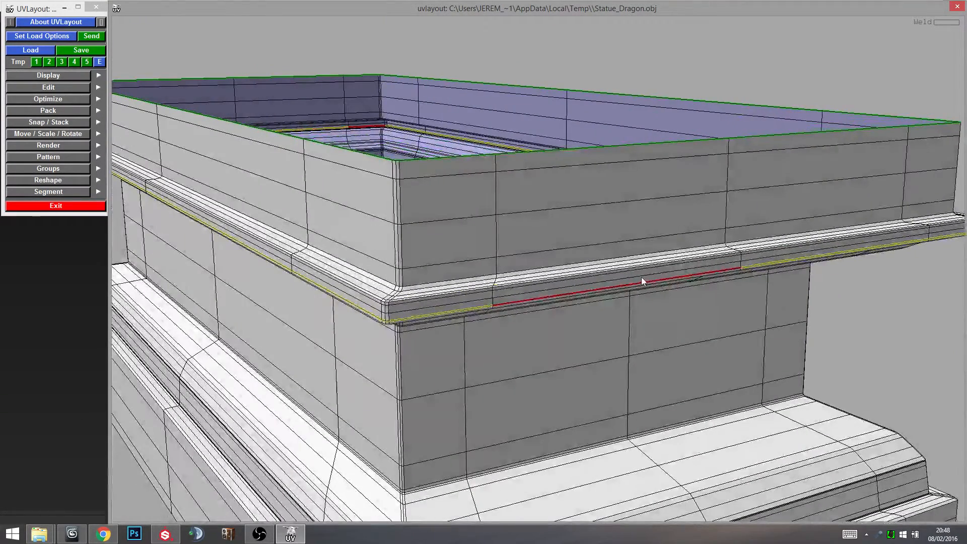
key("c")
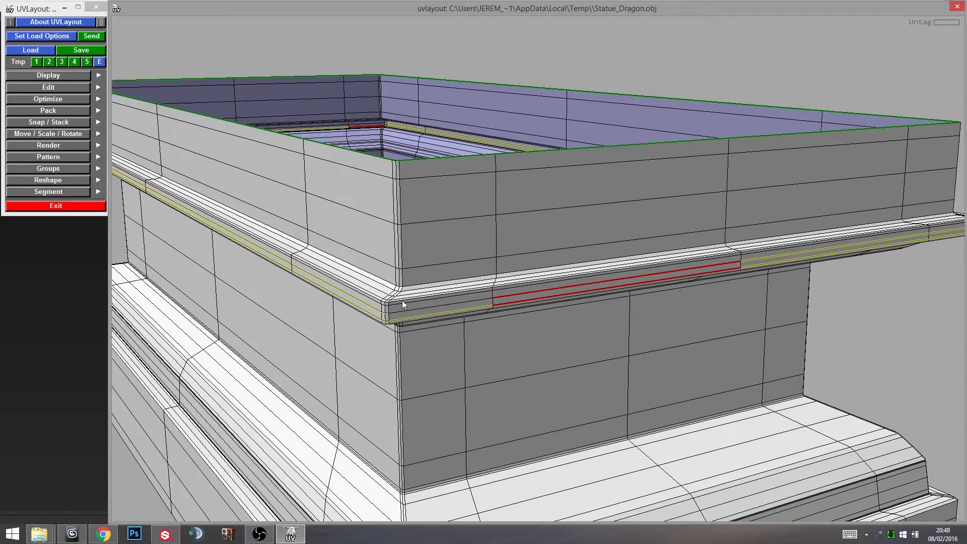
middle_click_drag(373, 325, 497, 300)
right_click_drag(496, 301, 532, 305)
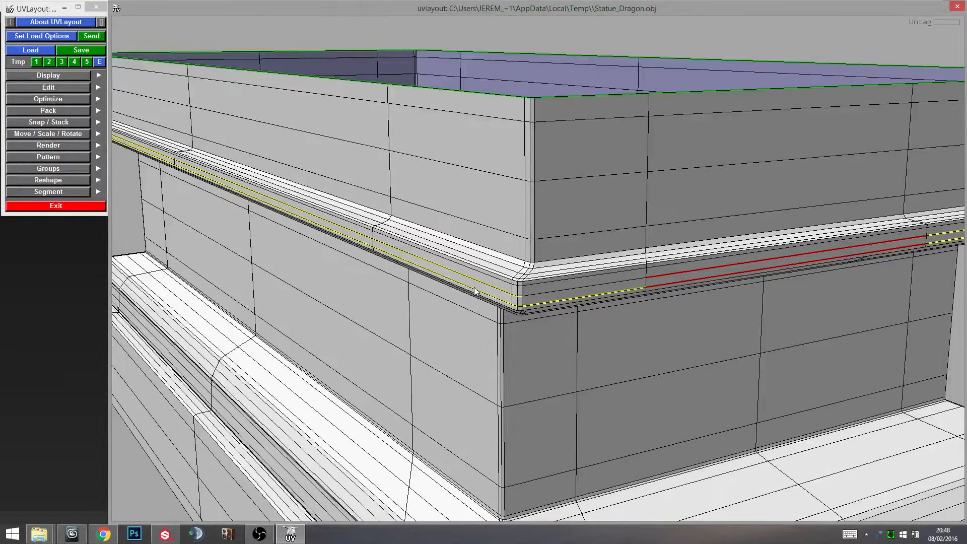
Detach the pedestal's top block along the cut loop on the trim and drop it to UV space.
right_click_drag(523, 337, 423, 336)
left_click_drag(423, 336, 546, 236)
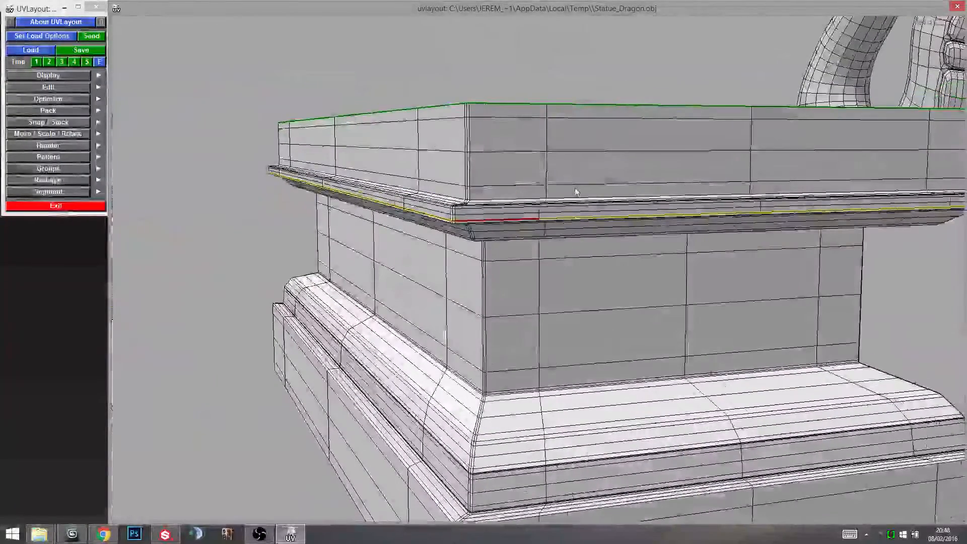
key("Return")
left_click_drag(459, 187, 573, 255)
key("c")
right_click_drag(572, 255, 468, 272)
left_click_drag(468, 272, 509, 266)
key("d")
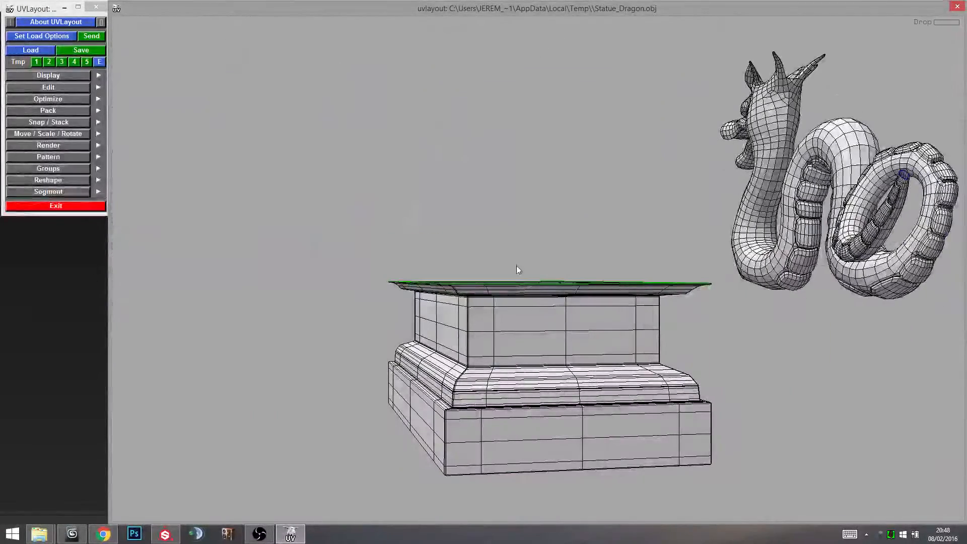
Try flattening the uncut top block shell in UV space, and return it to the 3D model.
key("1")
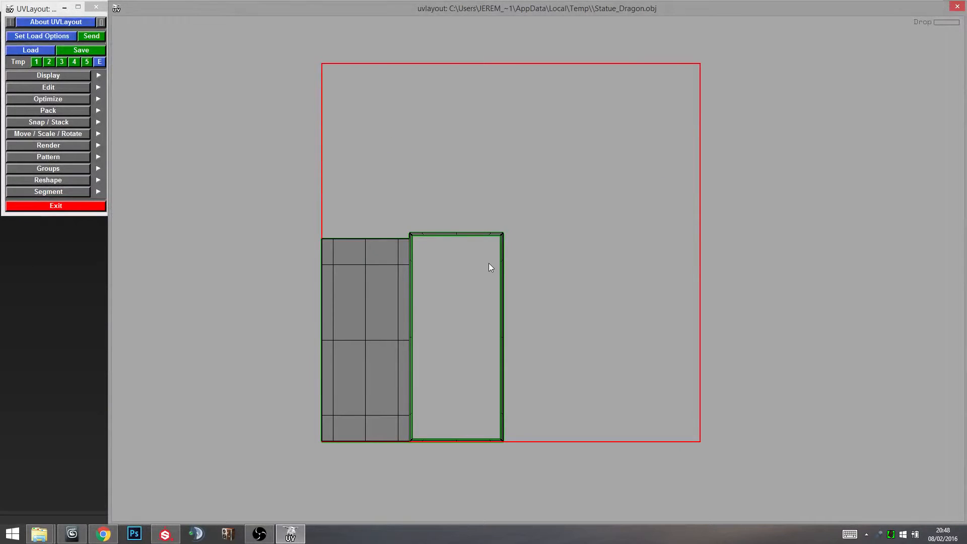
middle_click_drag(506, 286, 578, 258)
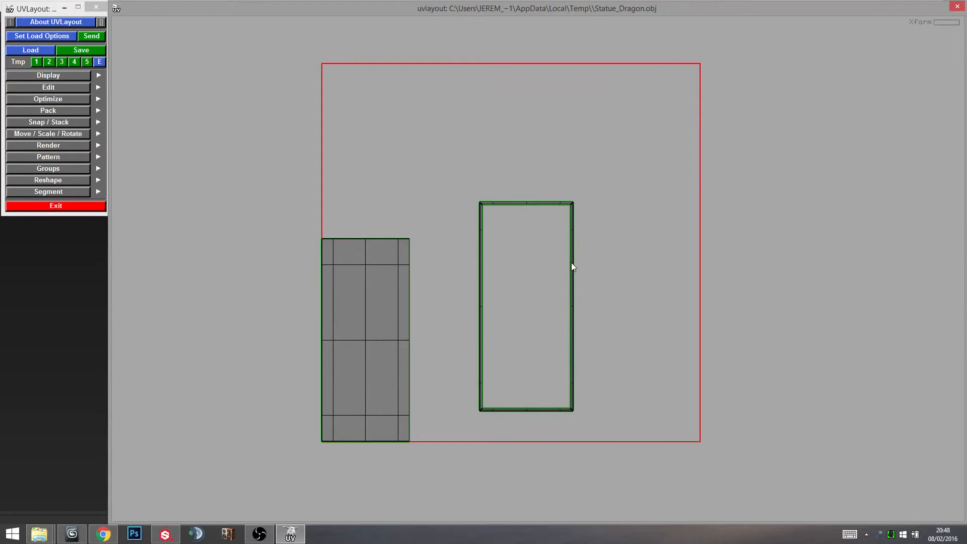
key("f")
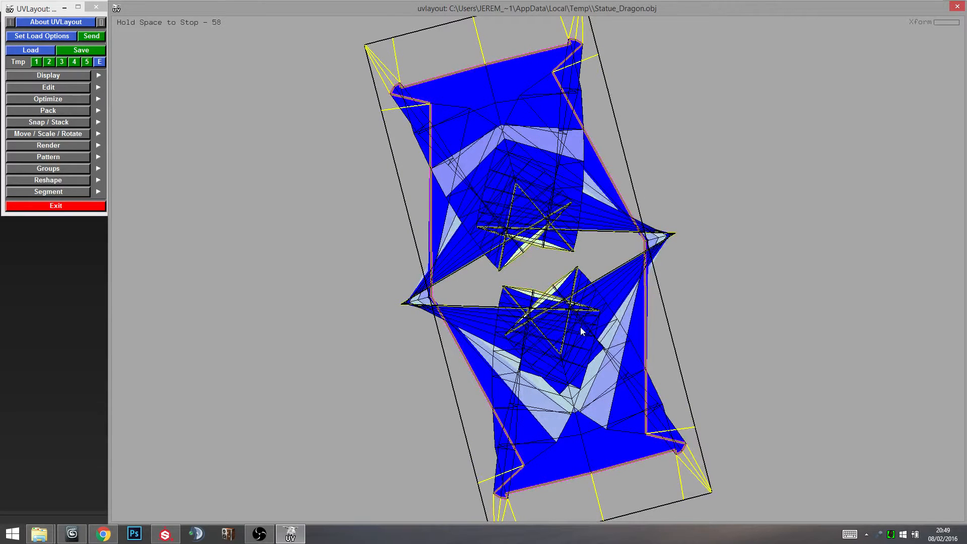
key("space")
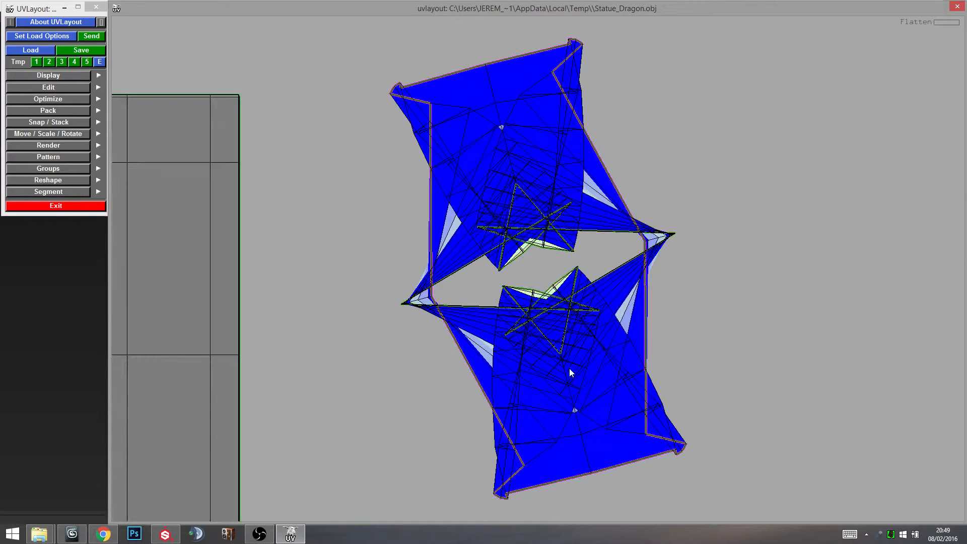
key("d")
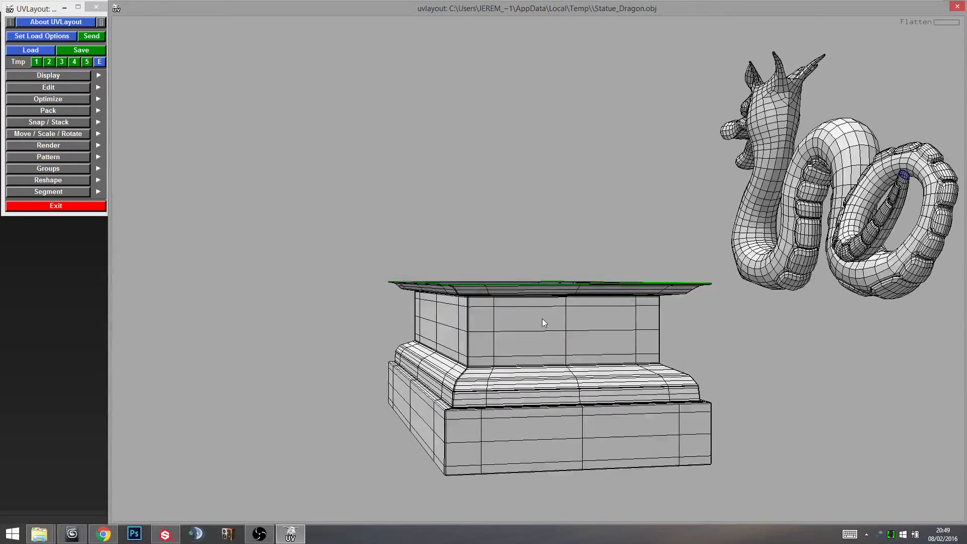
key("1")
key("shift+d")
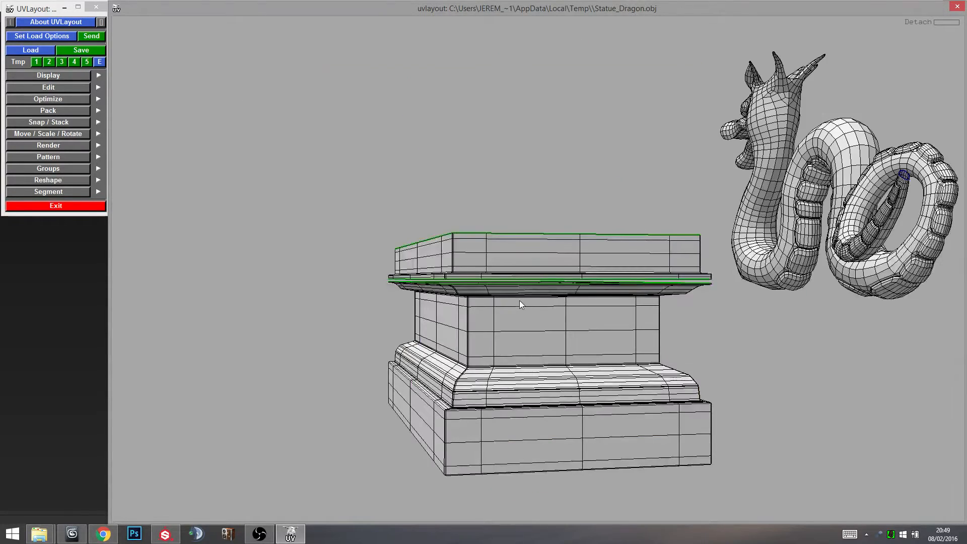
Split the pedestal's top block open along the vertical edge at its near corner.
left_click_drag(456, 301, 476, 306)
right_click_drag(478, 310, 497, 322)
middle_click_drag(496, 322, 600, 237)
right_click_drag(600, 237, 607, 252)
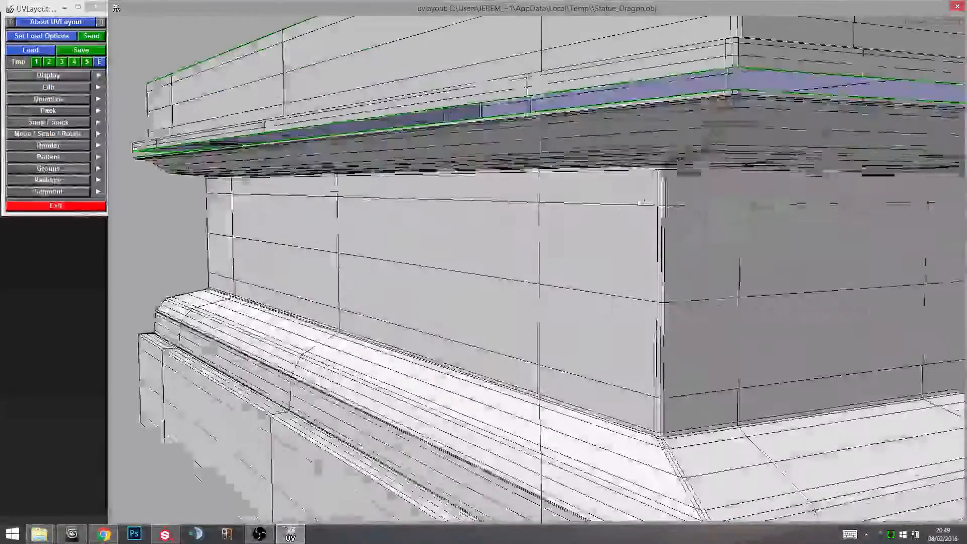
middle_click_drag(607, 251, 471, 387)
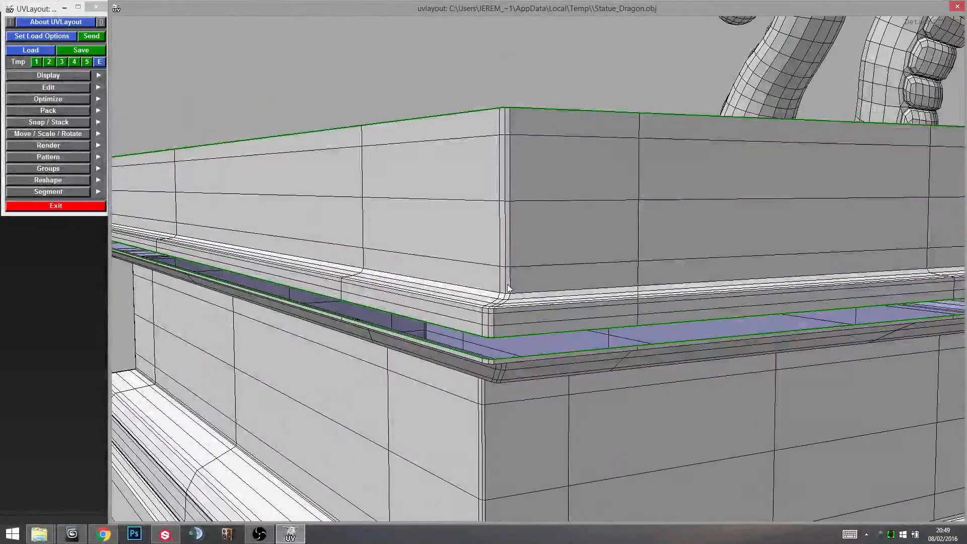
key("shift+s")
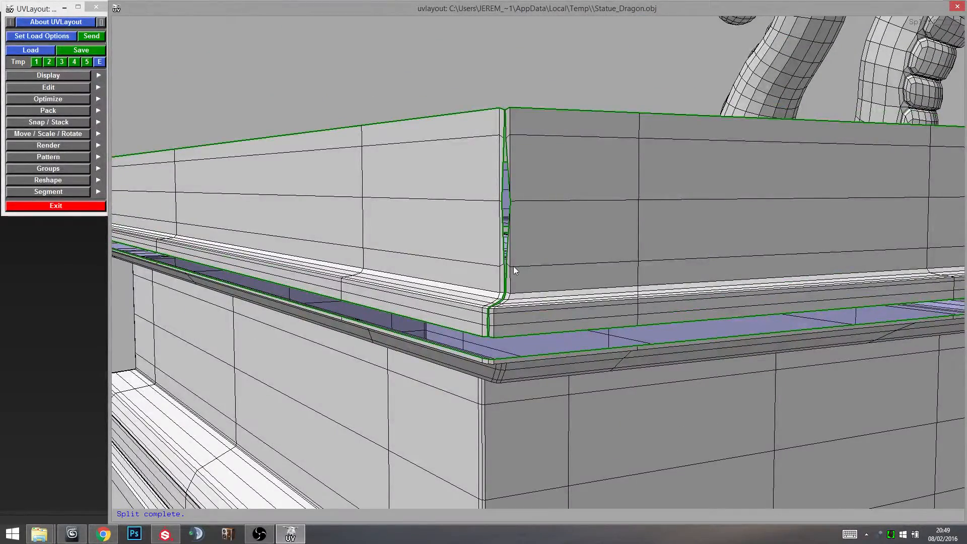
left_click_drag(513, 266, 521, 273)
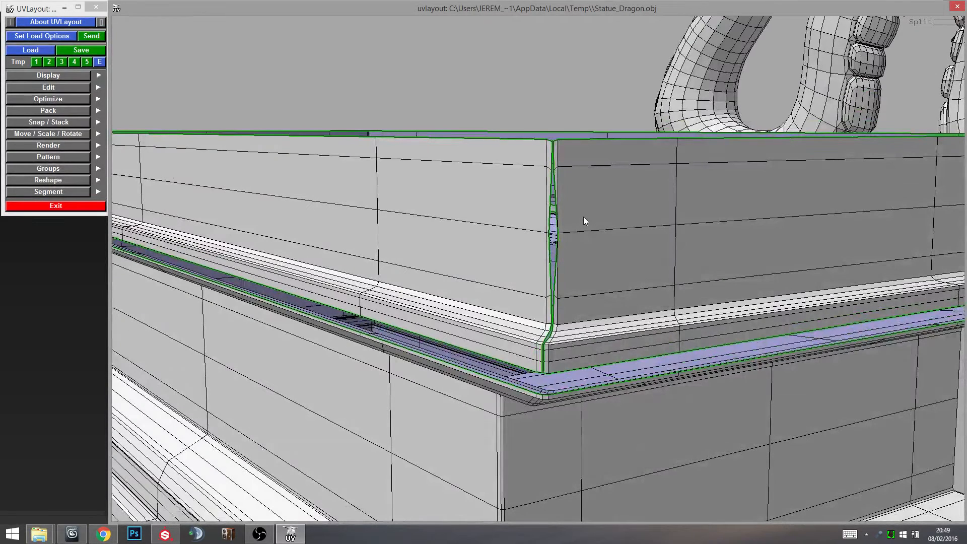
Try flattening the split top block into a strip in UV space, and bring it back to the 3D model.
key("d")
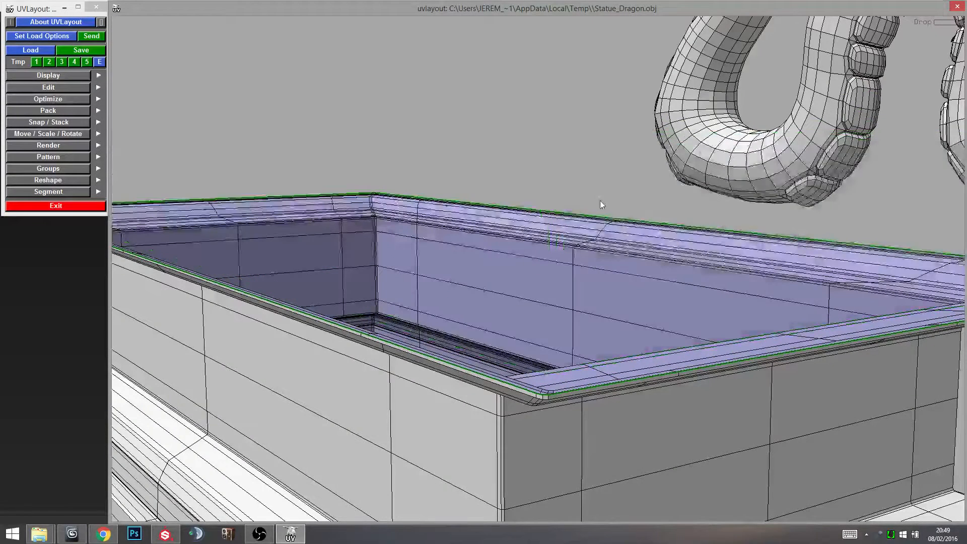
key("1")
middle_click_drag(614, 351, 566, 358)
key("f")
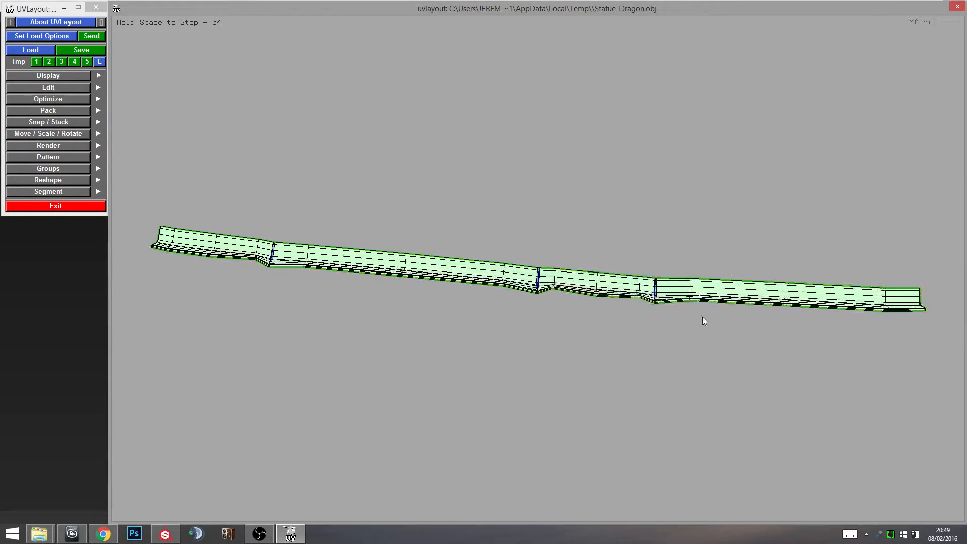
key("space")
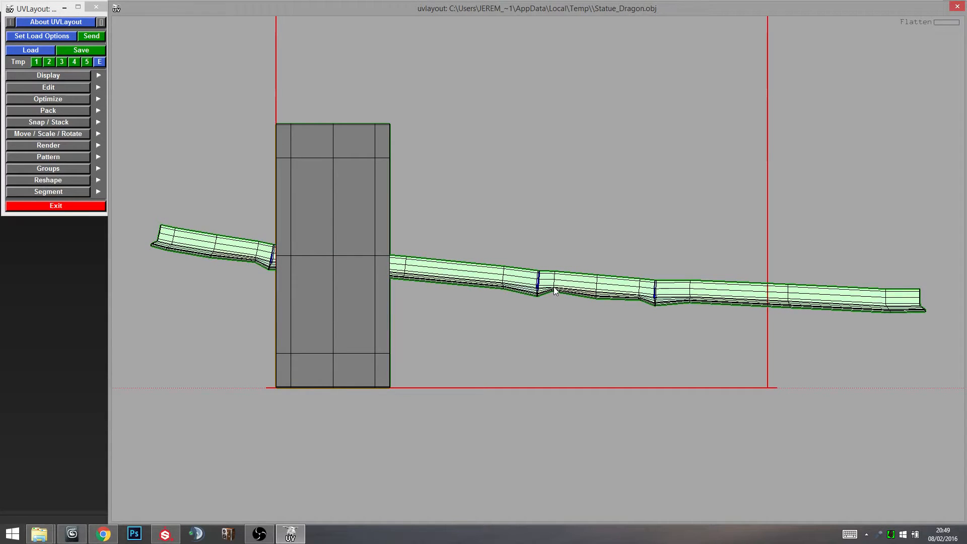
key("shift+d")
key("shift+d")
key("2")
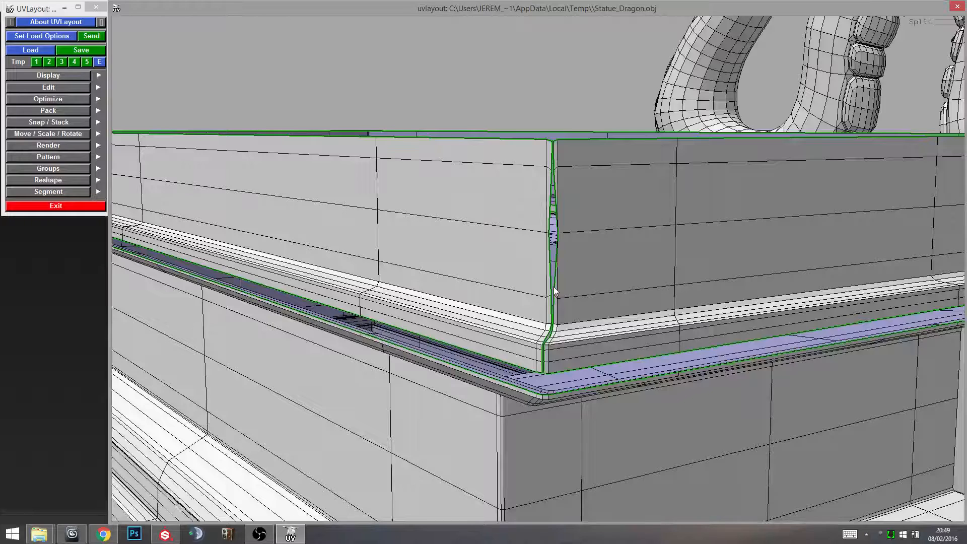
Weld the opened corner of the top block and mark the vertical corner edge as a cut again.
key("w")
left_click_drag(464, 329, 550, 353)
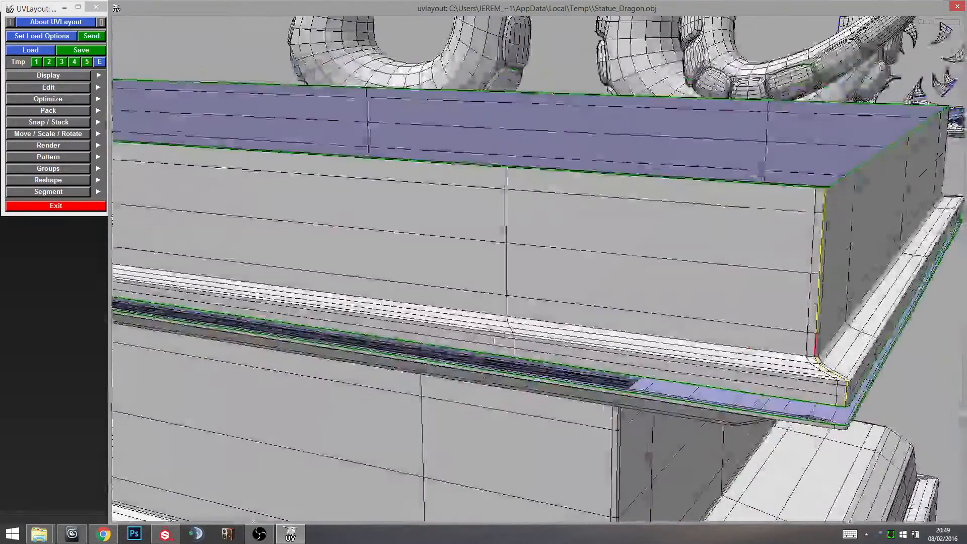
right_click_drag(549, 353, 492, 345)
left_click_drag(492, 346, 581, 338)
mouse_move(463, 358)
left_mouse_down()
mouse_move(549, 352)
mouse_move(439, 349)
mouse_move(415, 360)
mouse_move(457, 363)
left_mouse_up()
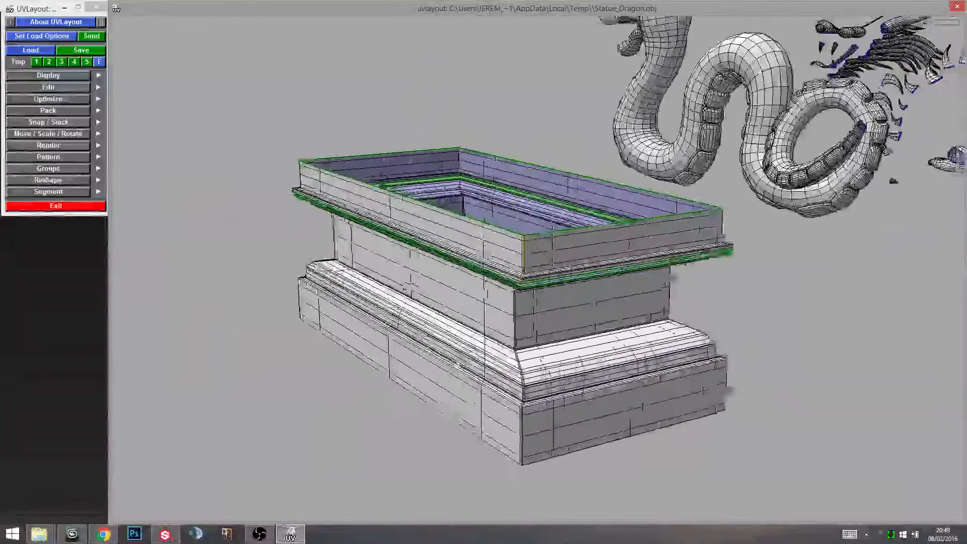
right_click_drag(457, 363, 510, 356)
left_click_drag(510, 357, 552, 339)
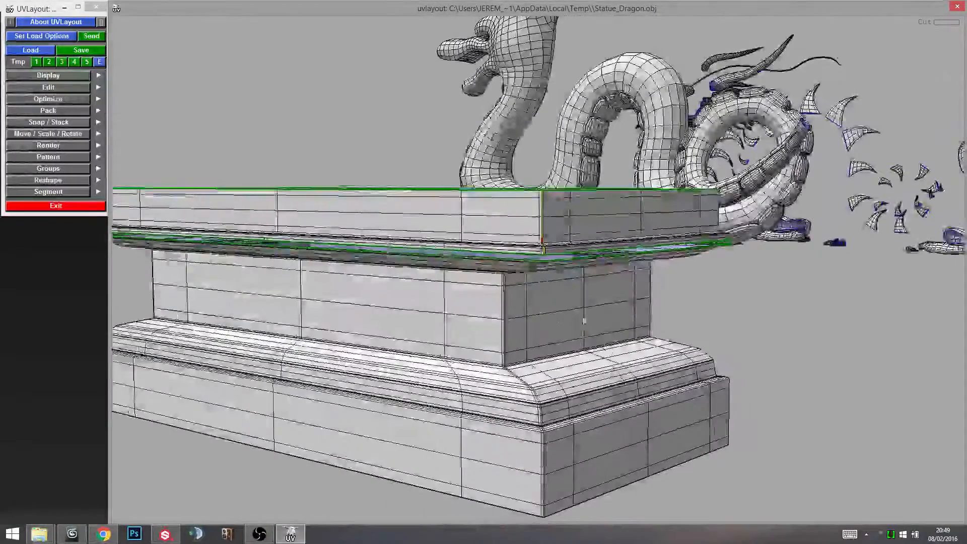
key("c")
key("1")
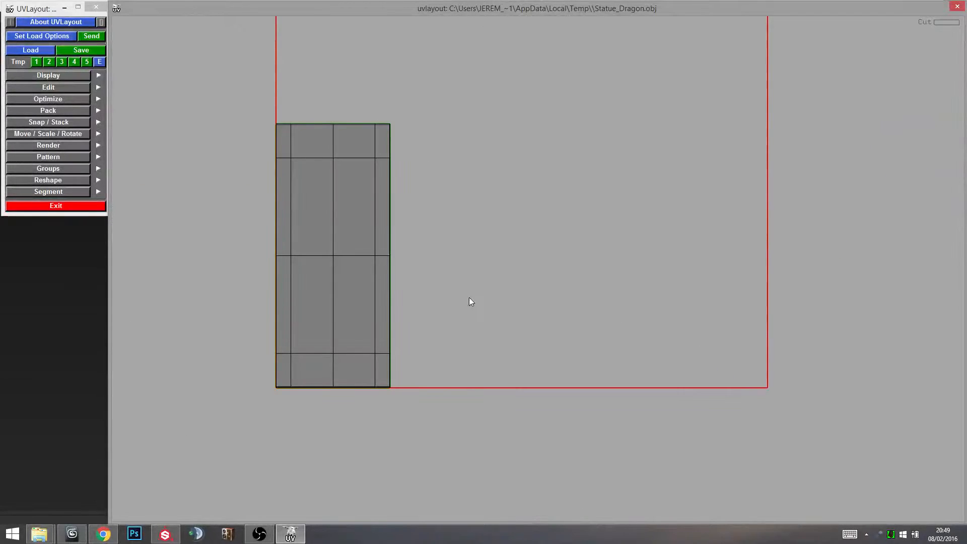
right_click_drag(469, 297, 551, 322)
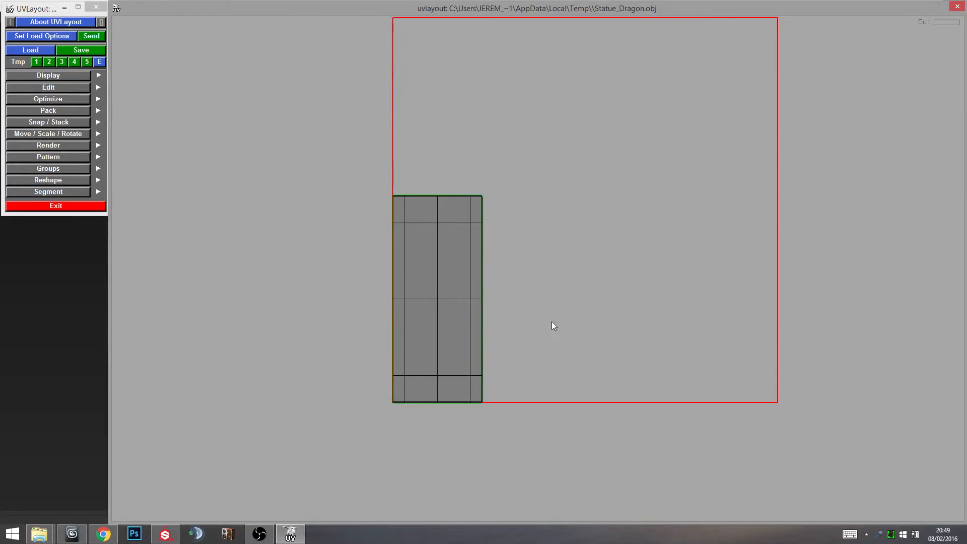
middle_click_drag(694, 283, 631, 323)
key("2")
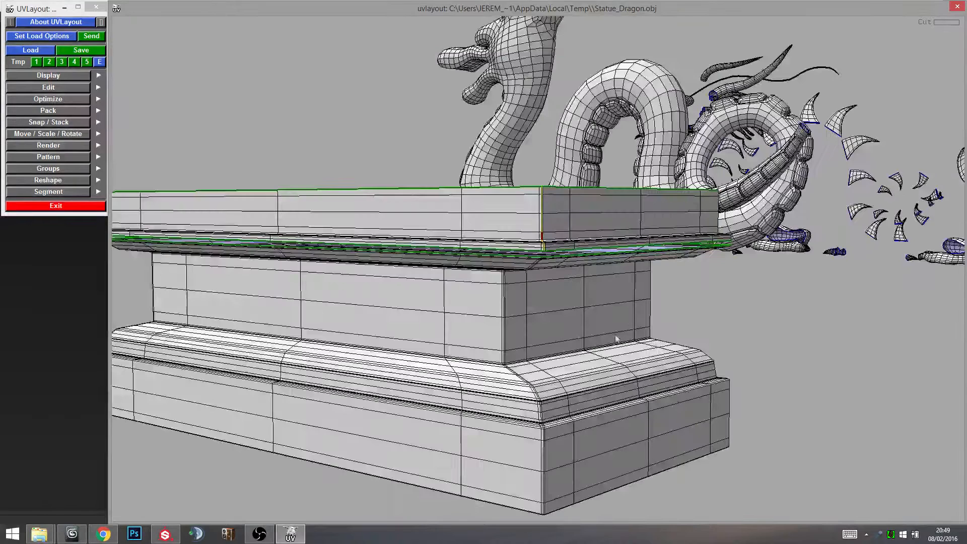
Split the top block along its marked corner cut and drop the shell to UV space.
left_click_drag(615, 334, 515, 313)
right_click_drag(515, 313, 497, 184)
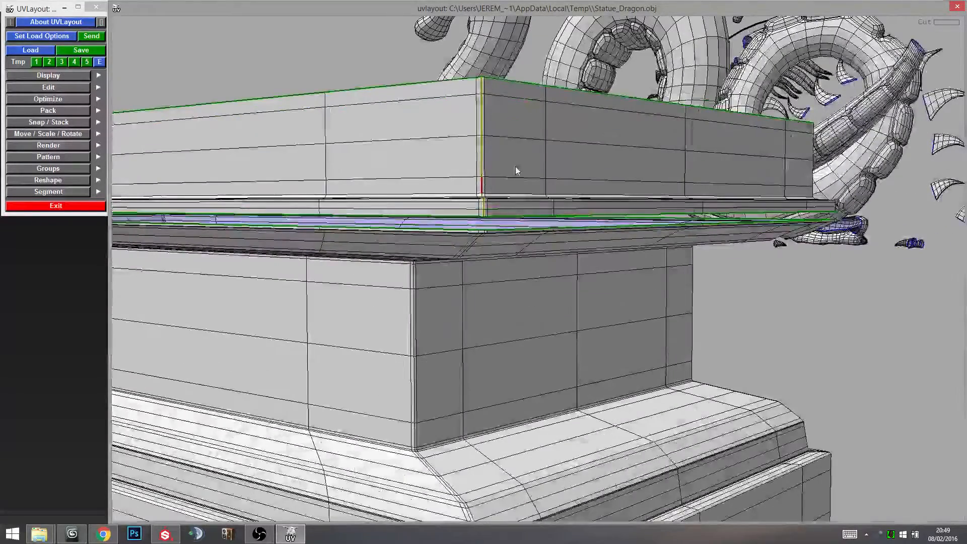
key("shift+s")
key("d")
Mark a cut along the edge loop where the underside of the upper moulding meets the pedestal's middle block.
left_click_drag(517, 167, 434, 257)
right_click_drag(434, 257, 433, 244)
key("c")
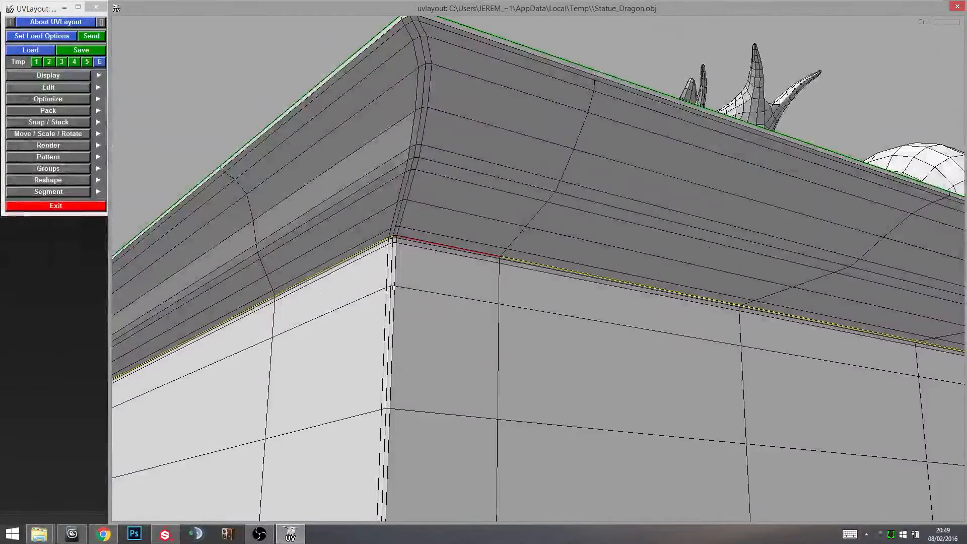
left_click_drag(433, 244, 515, 211)
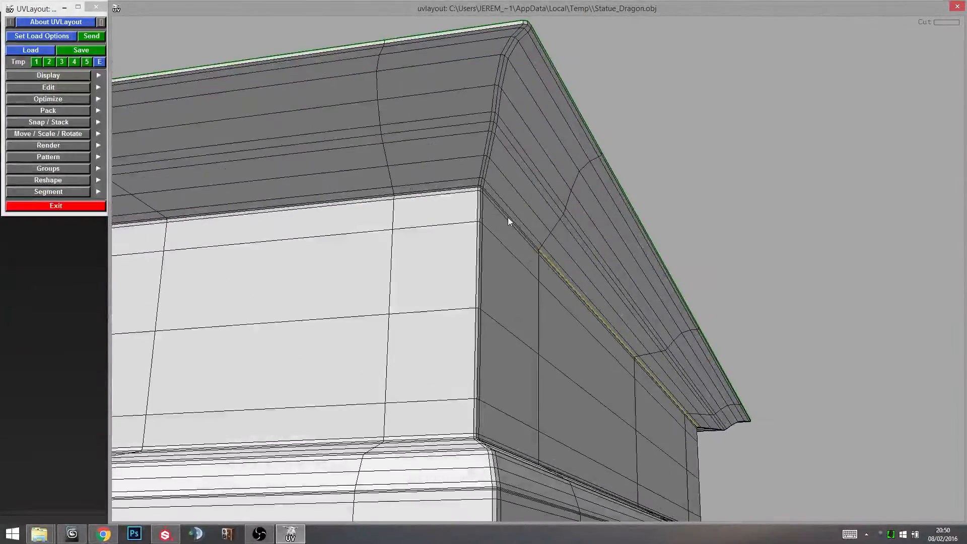
right_click_drag(509, 217, 555, 277)
key("c")
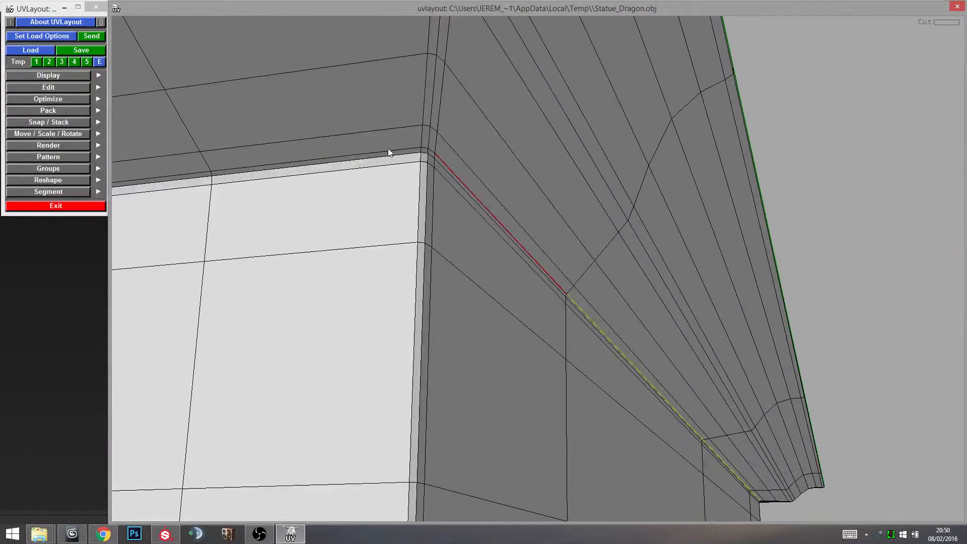
key("c")
Check the cut under the upper moulding around the pedestal and try splitting the moulding from the middle block.
left_click_drag(388, 149, 570, 290)
left_click_drag(361, 283, 480, 317)
right_click_drag(480, 318, 424, 293)
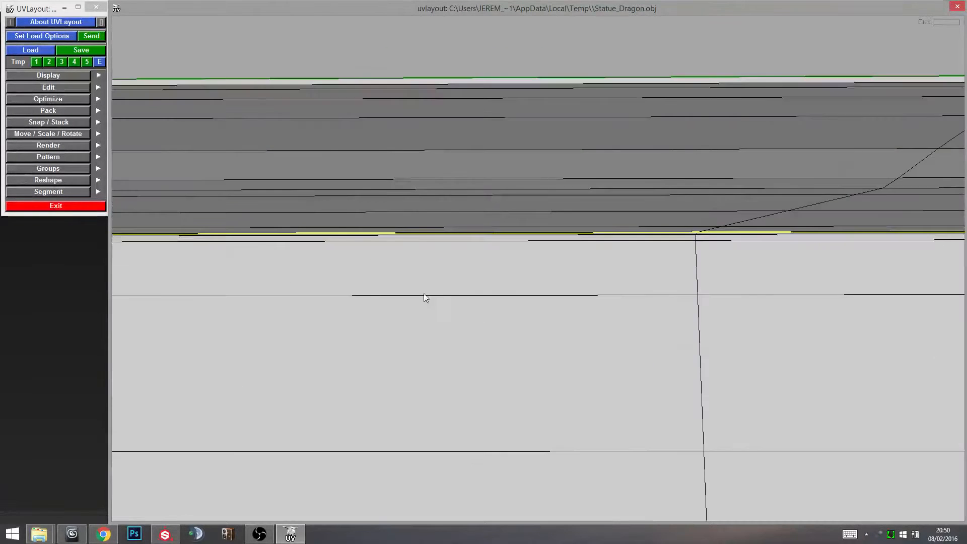
left_click_drag(425, 293, 374, 197)
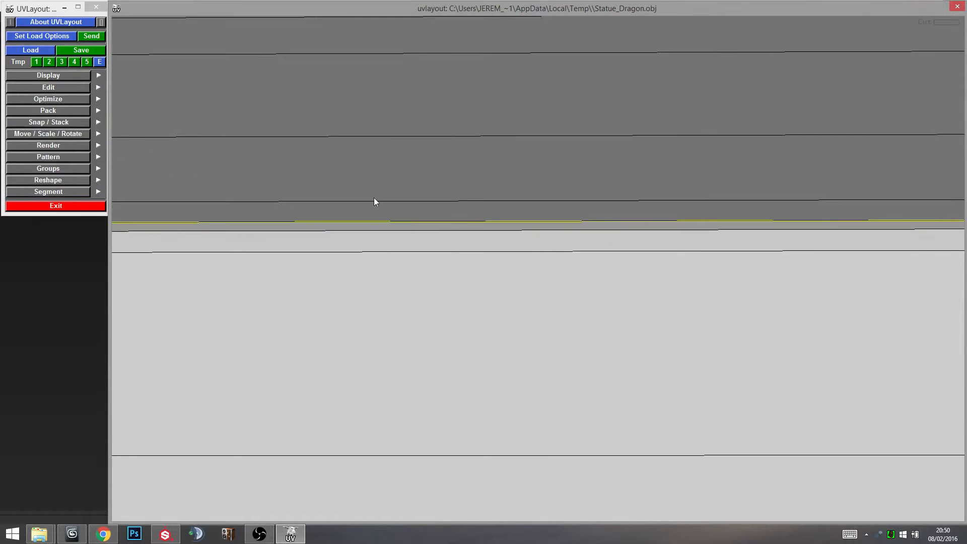
left_click_drag(352, 321, 403, 263)
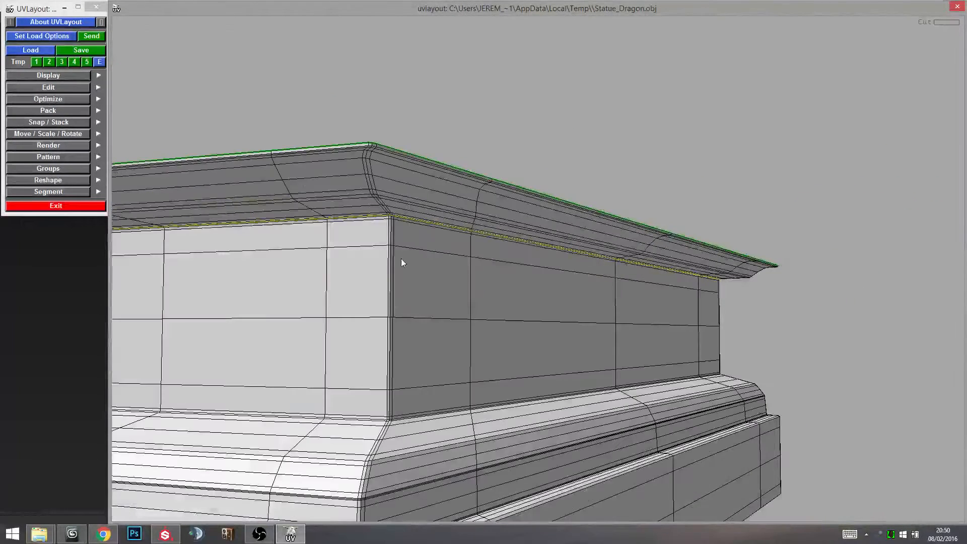
key("c")
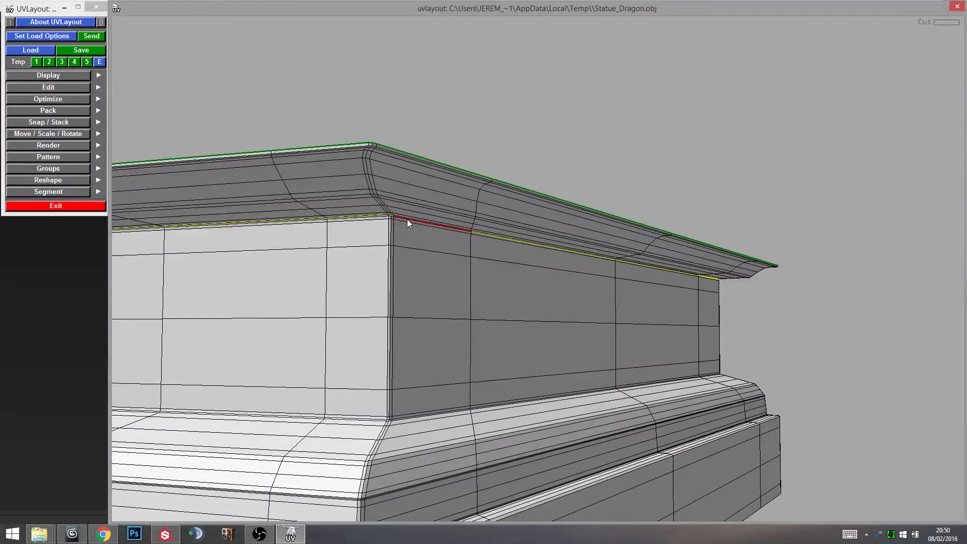
right_click_drag(403, 227, 499, 257)
key("shift+s")
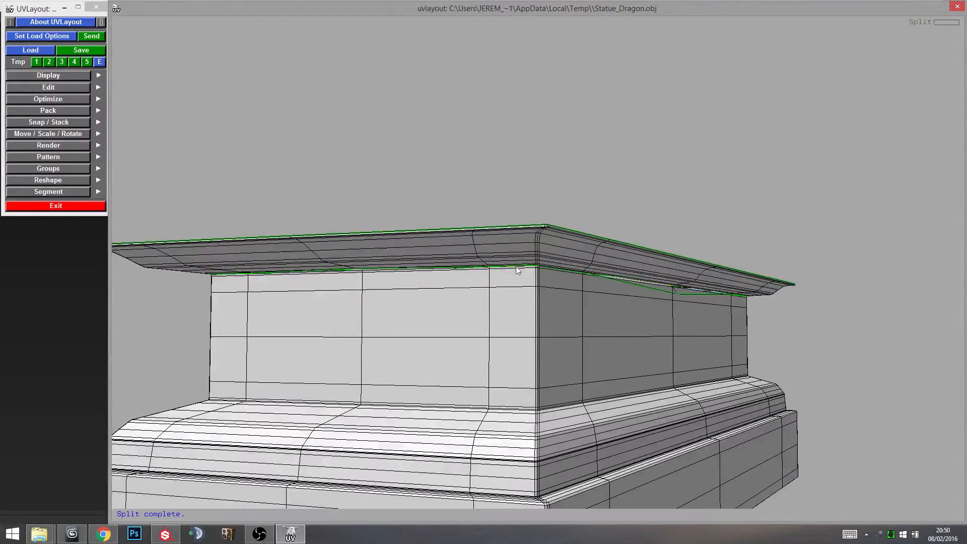
Weld the loop under the upper moulding on the pedestal's long side and mark it as a cut again.
mouse_move(518, 271)
left_mouse_down()
mouse_move(479, 297)
mouse_move(347, 256)
mouse_move(398, 290)
mouse_move(561, 306)
mouse_move(475, 287)
mouse_move(488, 237)
mouse_move(457, 319)
mouse_move(418, 277)
mouse_move(448, 205)
mouse_move(455, 251)
mouse_move(428, 272)
mouse_move(437, 266)
left_mouse_up()
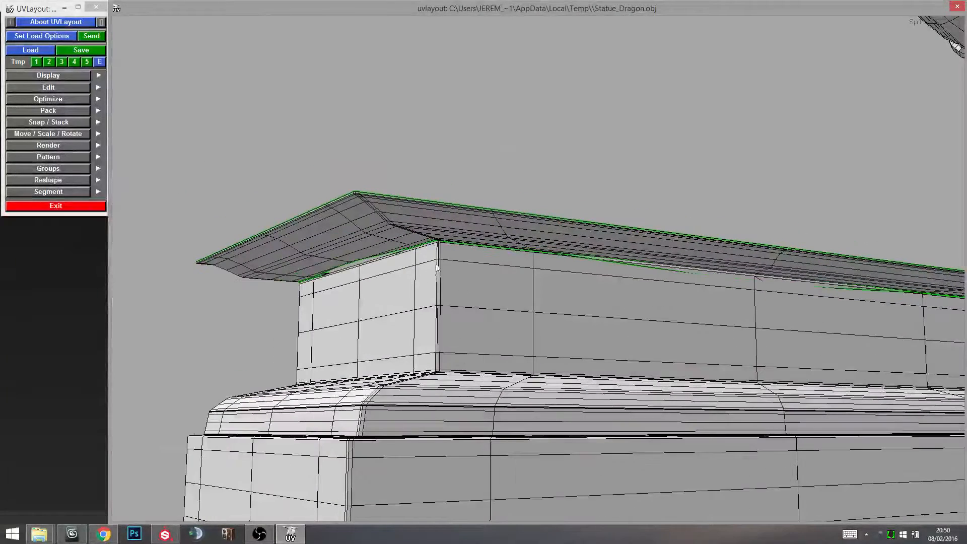
right_click_drag(443, 260, 493, 247)
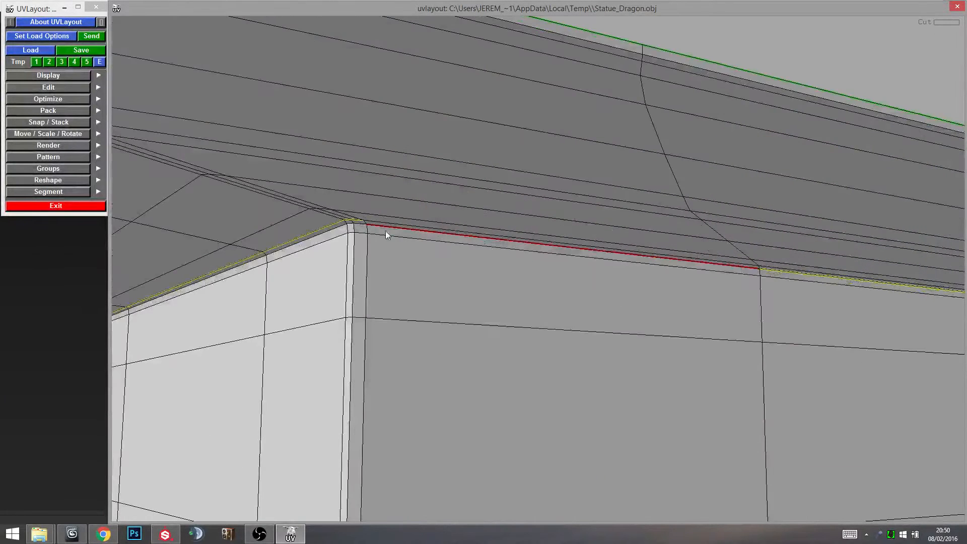
key("w")
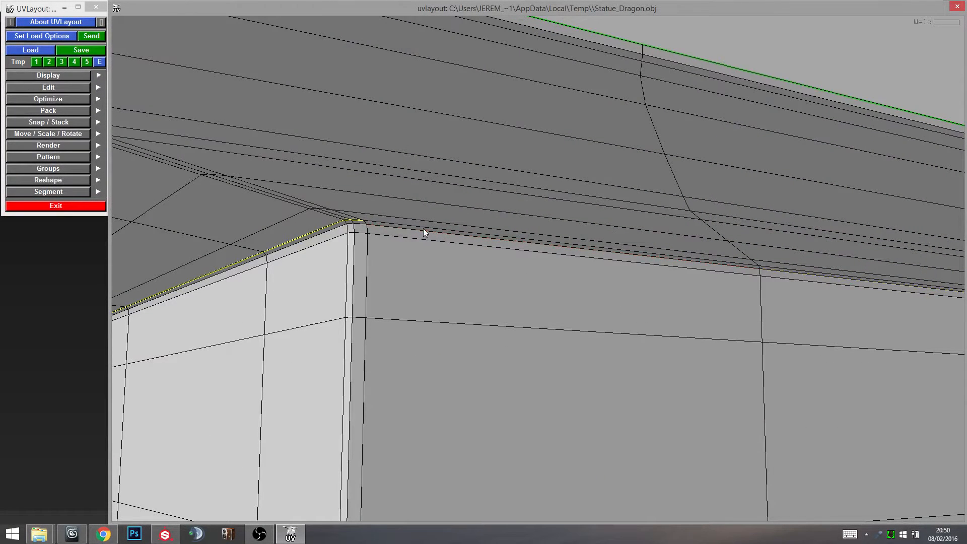
key("c")
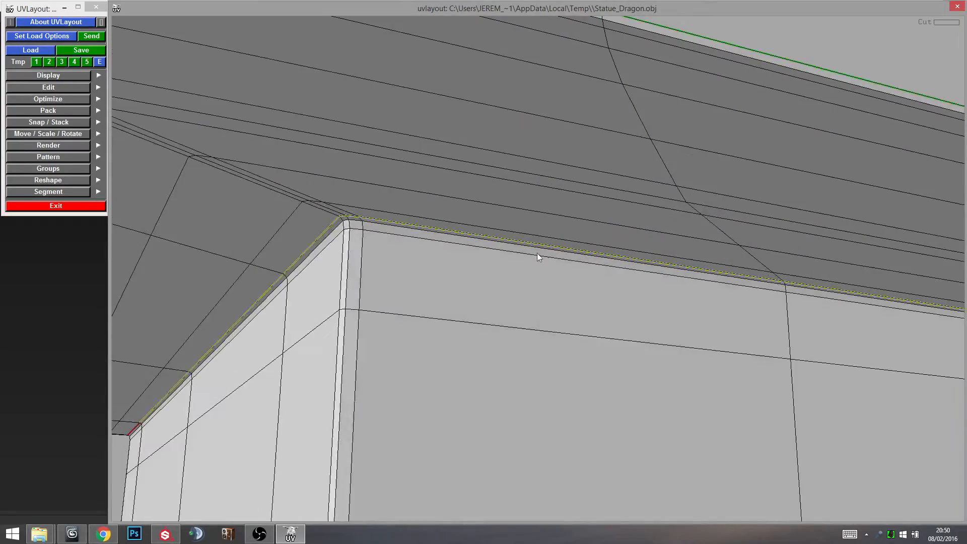
Split the upper moulding from the pedestal's middle block and move it up, clear of the block.
mouse_move(537, 253)
right_mouse_down()
mouse_move(520, 227)
mouse_move(548, 268)
right_mouse_up()
left_click_drag(548, 268, 555, 262)
key("Return")
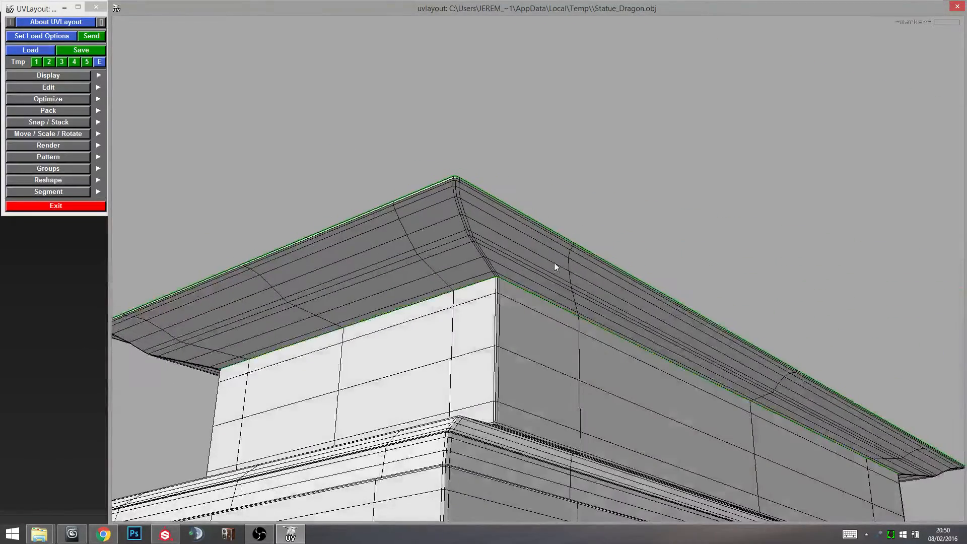
middle_click_drag(533, 279, 543, 144)
Cut the upper moulding along one corner edge from its outer rim to its inner border, split it and drop the shell to UV space.
left_click_drag(543, 144, 588, 262)
right_click_drag(588, 265, 530, 152)
key("c")
left_click_drag(574, 169, 521, 293)
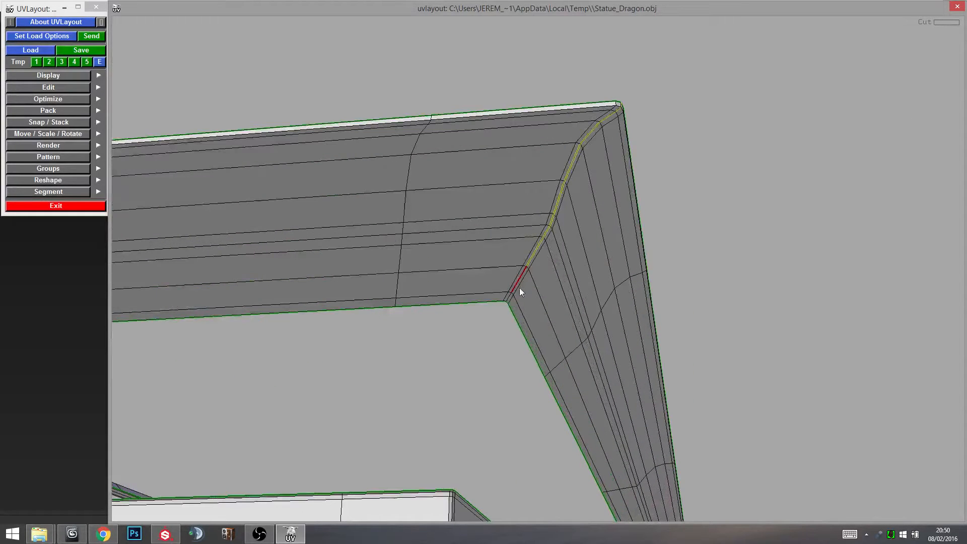
key("Return")
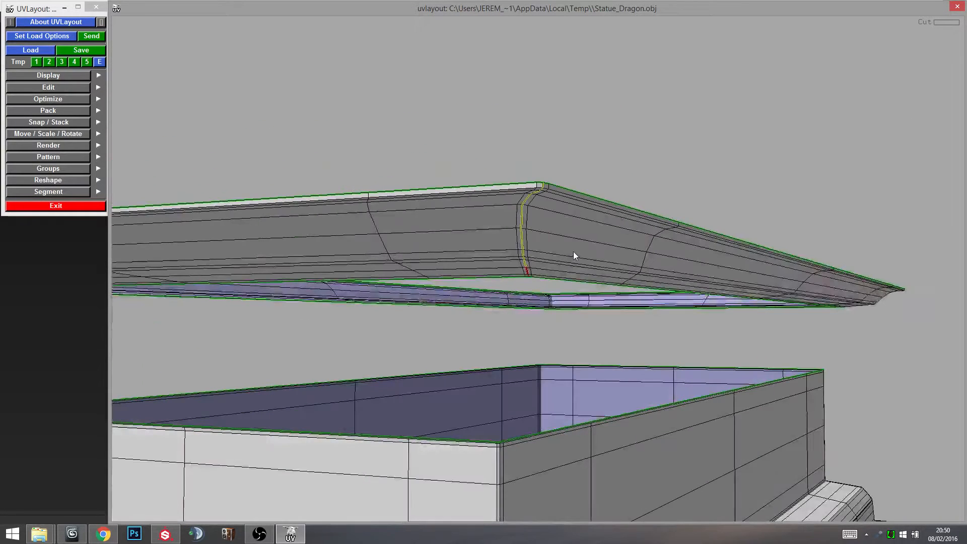
mouse_move(560, 230)
left_mouse_down()
mouse_move(560, 198)
mouse_move(567, 231)
left_mouse_up()
key("d")
Mark a cut along the edge loop where the middle block meets the lower moulding.
right_click_drag(582, 252, 536, 296)
left_click_drag(536, 296, 526, 348)
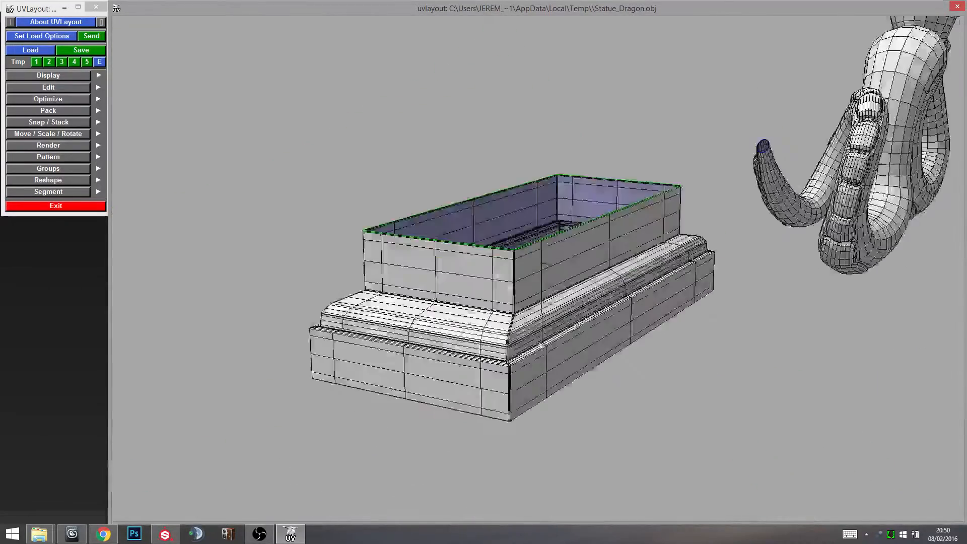
right_click_drag(526, 347, 453, 231)
key("c")
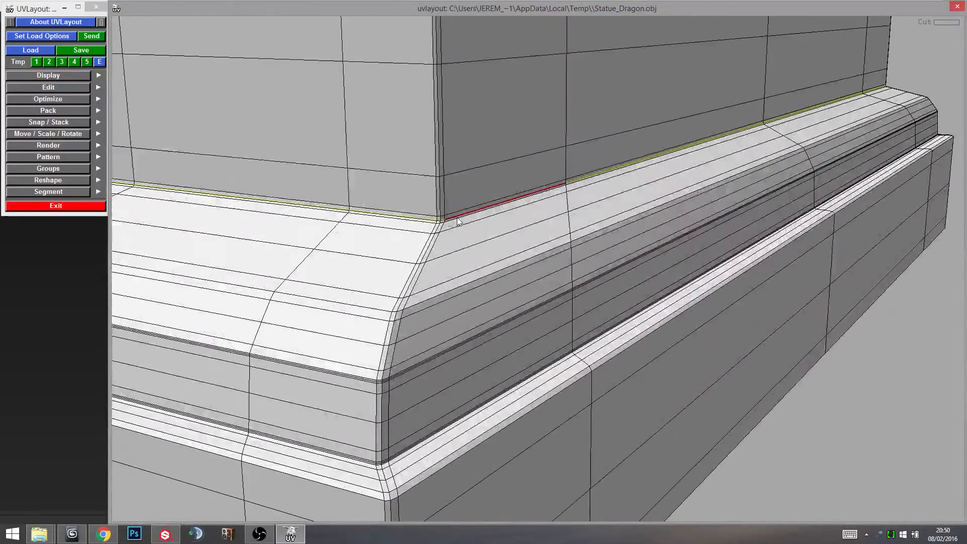
left_click_drag(458, 223, 393, 253)
Extend the cut at the foot of the middle block across the unmarked section on the pedestal's long side.
right_click_drag(393, 253, 387, 290)
middle_click_drag(386, 290, 549, 301)
left_click_drag(550, 301, 373, 275)
middle_click_drag(373, 275, 622, 295)
right_click_drag(622, 295, 666, 278)
left_click_drag(668, 280, 609, 253)
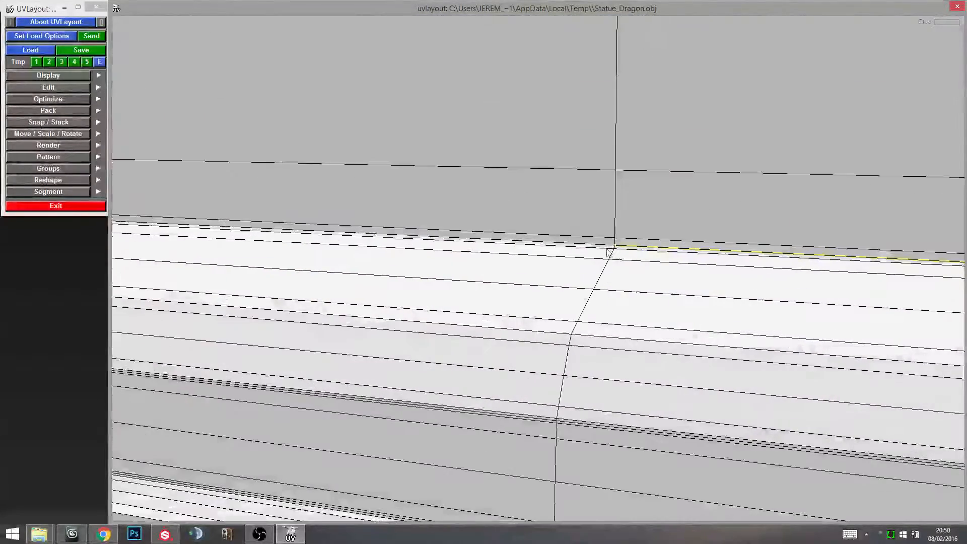
right_click_drag(607, 249, 537, 258)
key("c")
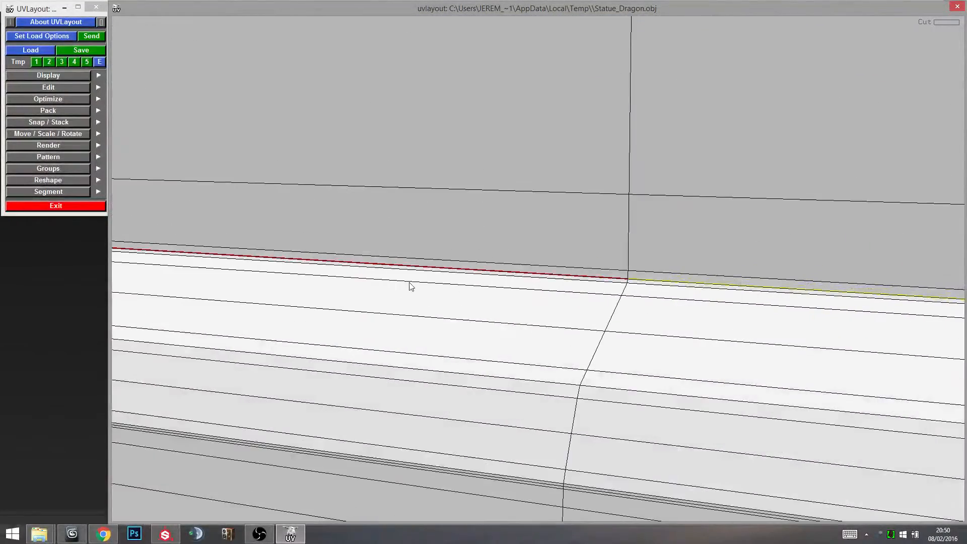
right_click_drag(410, 285, 347, 298)
Split the middle block from the lower moulding and move it up, clear of the moulding.
middle_click_drag(348, 298, 419, 289)
left_click_drag(419, 289, 488, 313)
right_click_drag(487, 313, 510, 318)
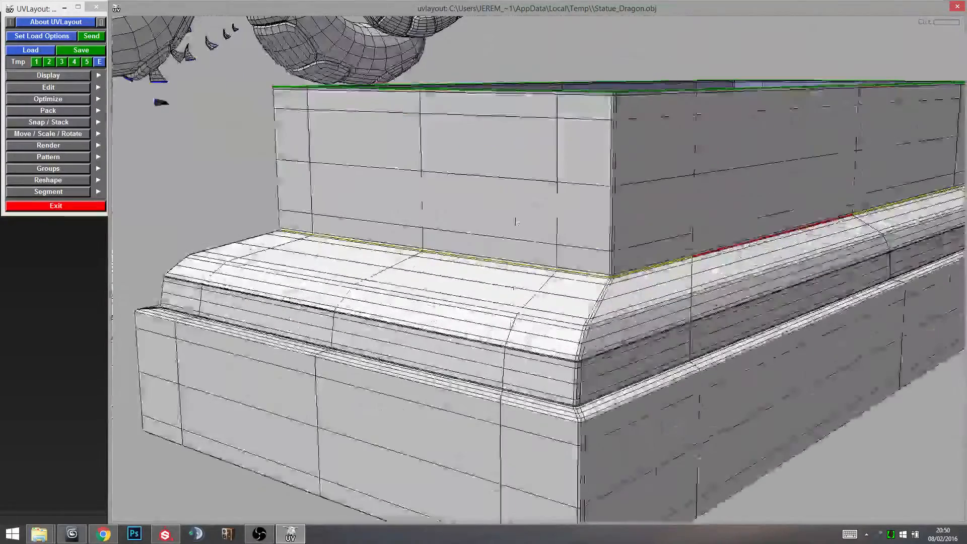
key("Return")
middle_click_drag(547, 249, 529, 119)
left_click_drag(529, 222, 528, 267)
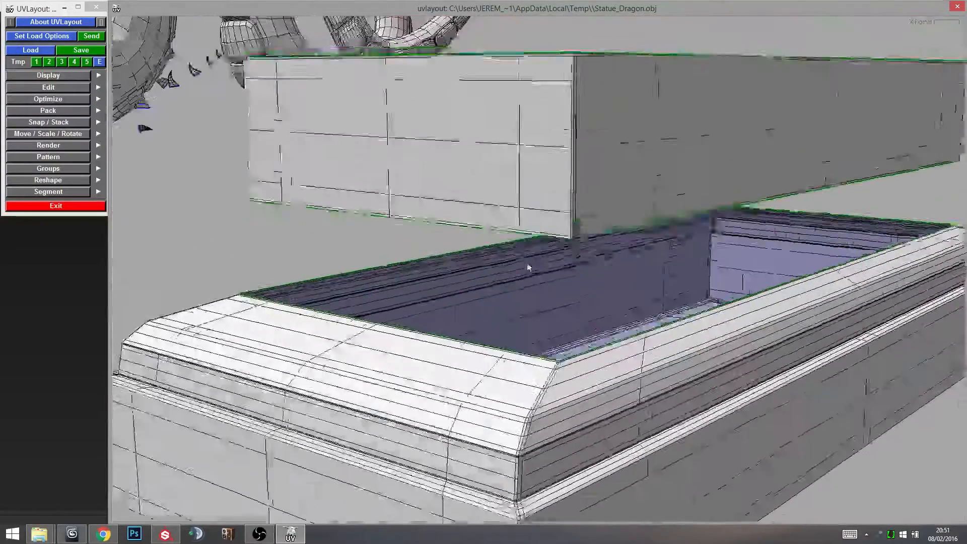
Cut the middle block along one vertical corner edge and drop the shell to UV space.
middle_click_drag(528, 267, 510, 307)
key("c")
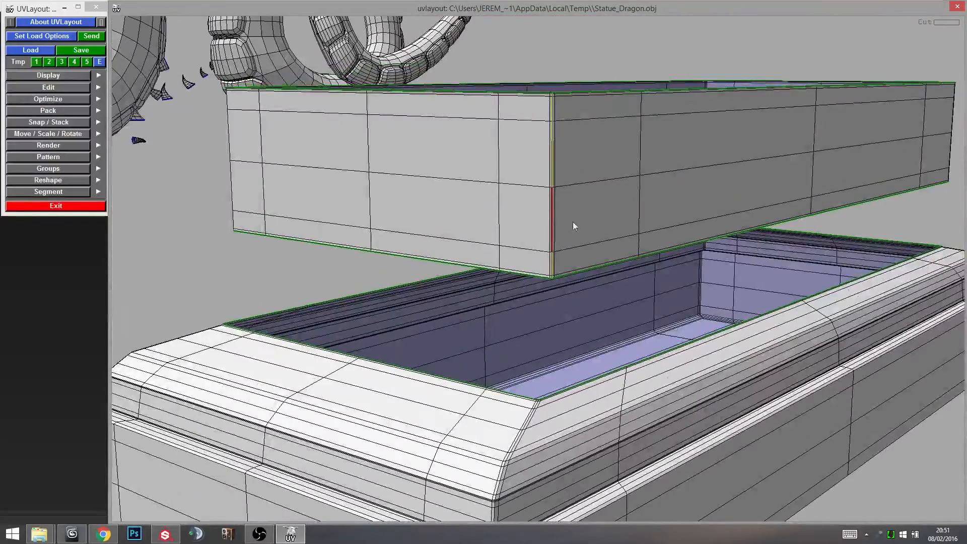
key("d")
Mark a cut along the edge loop where the lower moulding's lip meets the pedestal's base block.
scroll(600, 216, "down", 5)
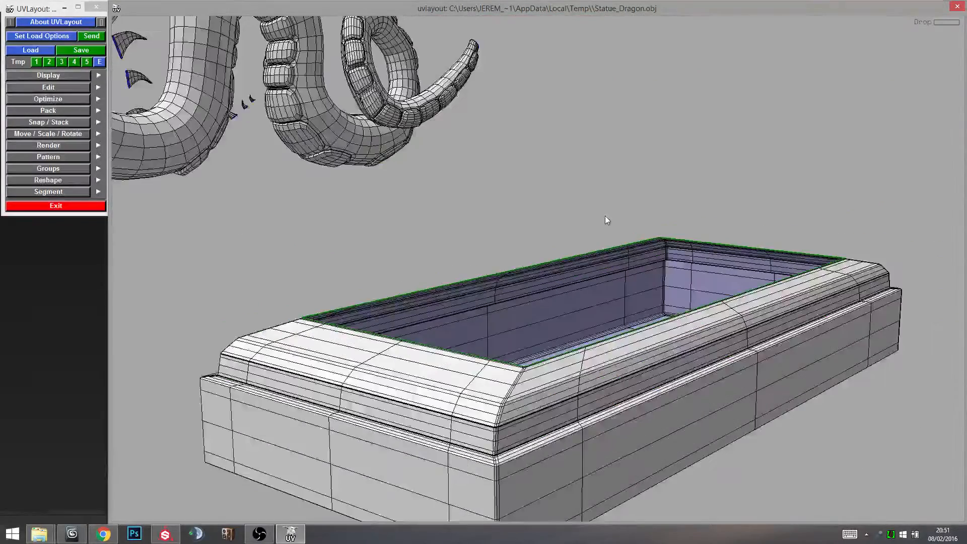
mouse_move(599, 252)
left_mouse_down()
mouse_move(587, 283)
mouse_move(598, 275)
mouse_move(595, 257)
left_mouse_up()
right_click_drag(594, 257, 549, 297)
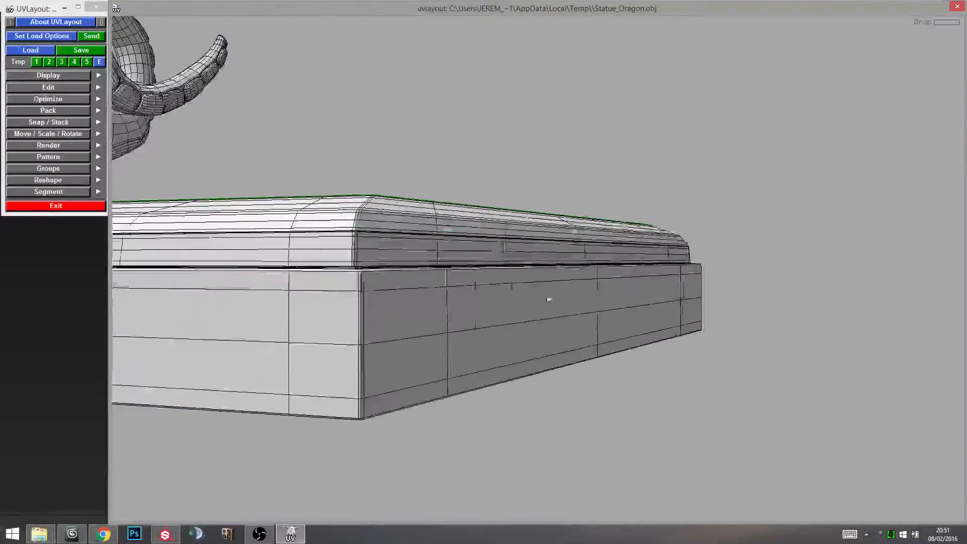
left_click_drag(549, 298, 456, 339)
right_click_drag(455, 337, 408, 370)
middle_click_drag(408, 371, 492, 311)
left_click_drag(424, 304, 565, 326)
key("c")
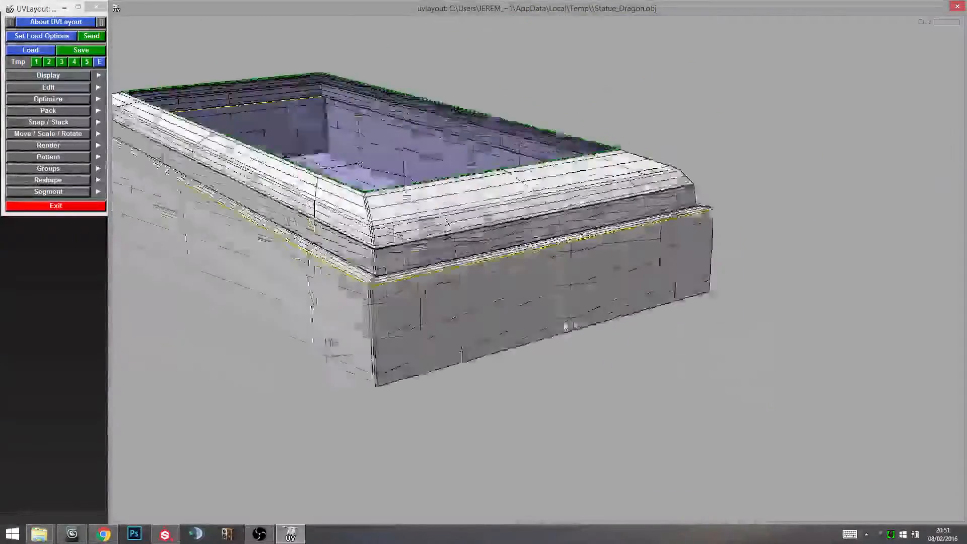
Complete the cut between the lower moulding and the base block across the unmarked section on the long side.
right_click_drag(566, 326, 384, 318)
middle_click_drag(384, 318, 455, 286)
right_click_drag(454, 286, 504, 259)
key("c")
left_click_drag(435, 267, 579, 282)
middle_click_drag(420, 301, 771, 269)
right_click_drag(771, 270, 600, 268)
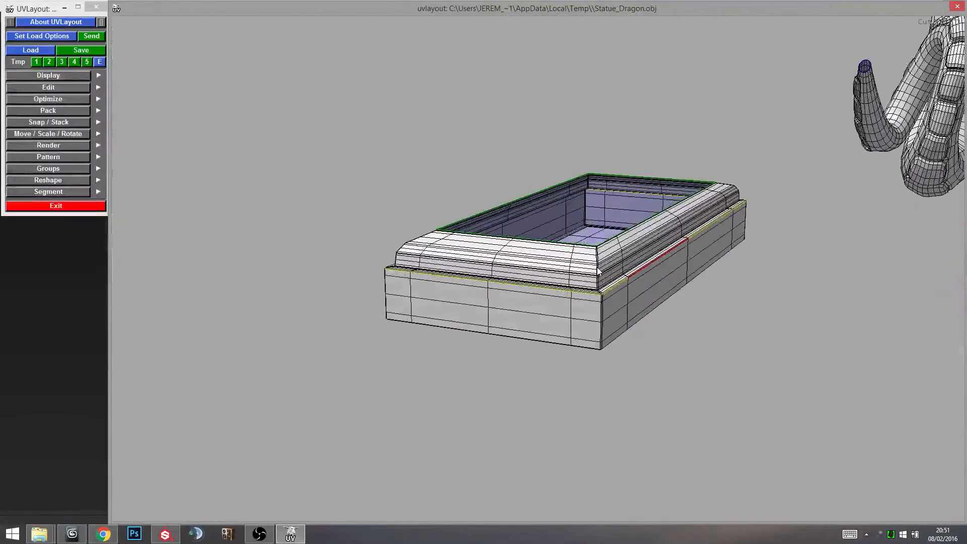
Split the lower moulding from the base block and move it up, clear of the base.
key("Return")
middle_click_drag(585, 267, 582, 203)
right_click_drag(582, 202, 746, 252)
middle_click_drag(645, 126, 585, 194)
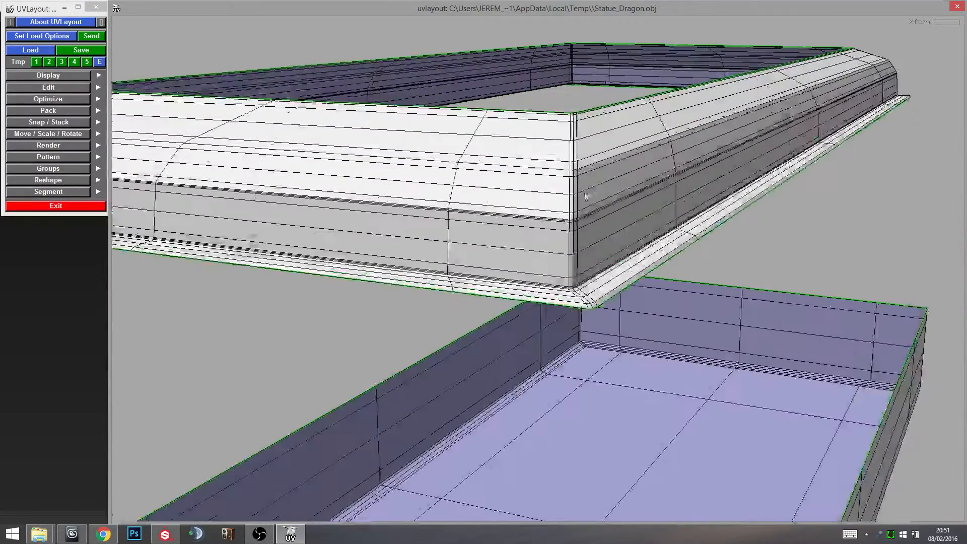
Mark a continuous cut down one corner of the lower moulding, from its inner top border to its outer lip.
key("c")
key("c")
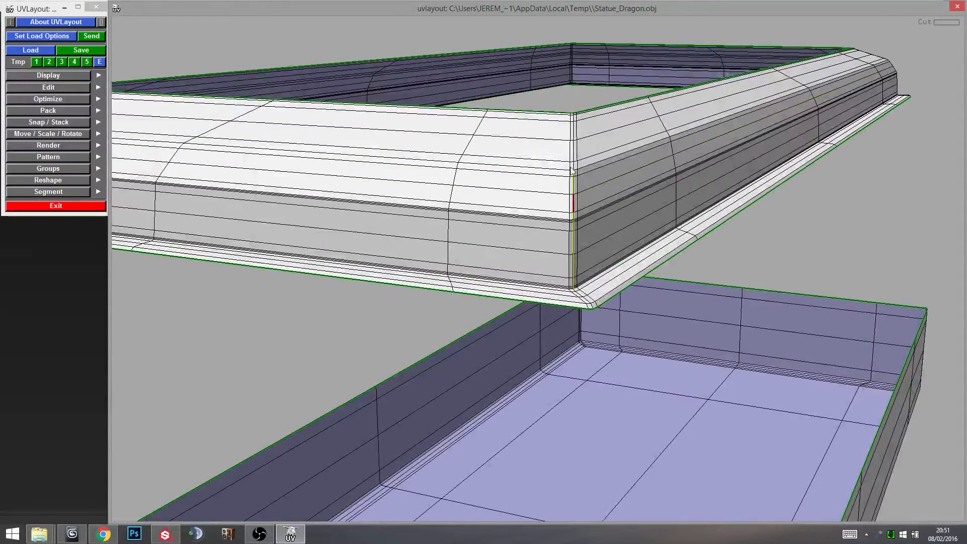
scroll(577, 135, "up", 3)
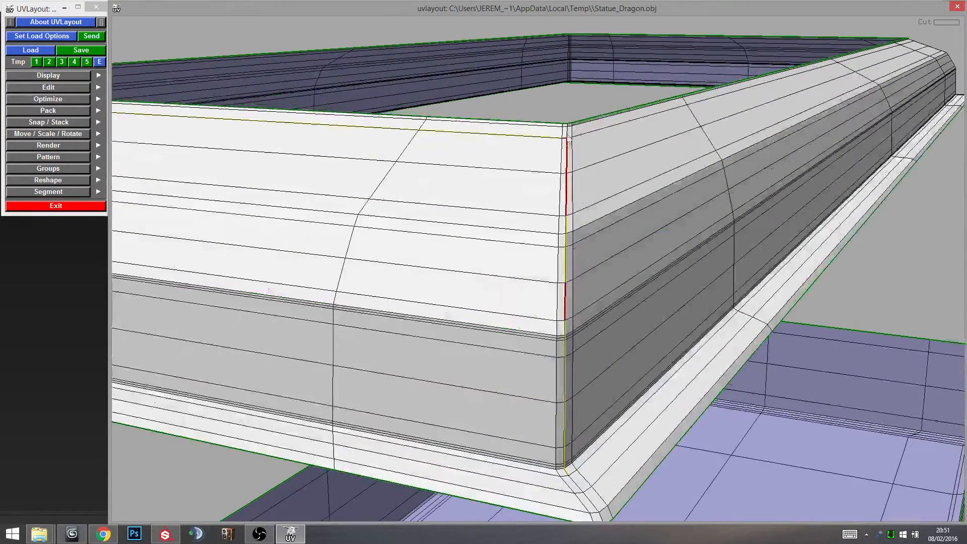
scroll(569, 136, "up", 4)
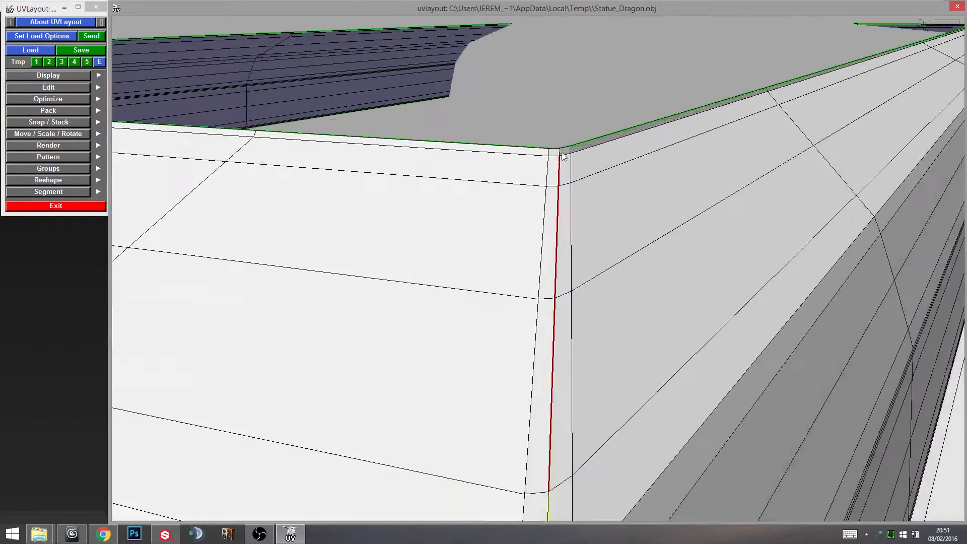
scroll(567, 171, "down", 5)
middle_click_drag(573, 197, 562, 100)
scroll(566, 259, "up", 3)
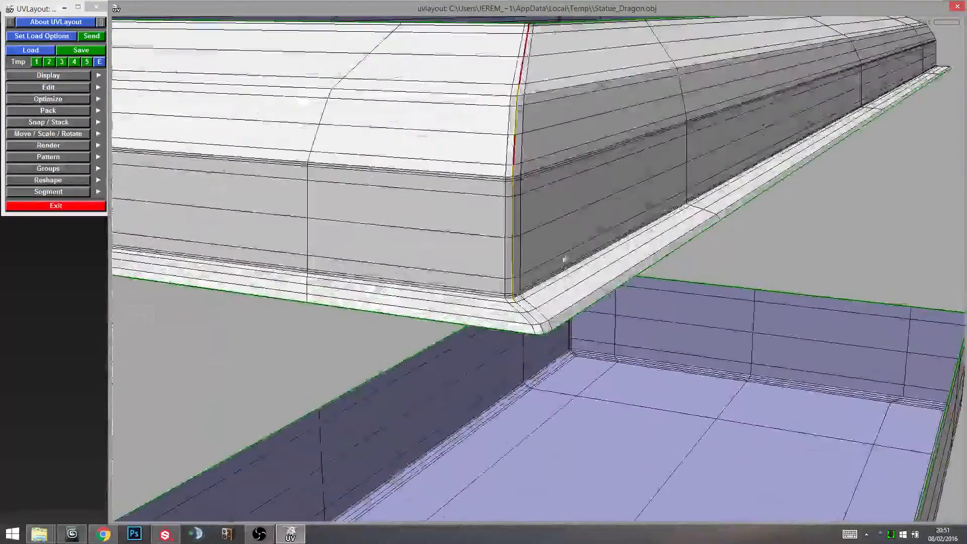
left_click_drag(565, 259, 505, 359)
left_click_drag(496, 409, 533, 340)
left_click_drag(541, 232, 546, 247)
scroll(547, 252, "down", 5)
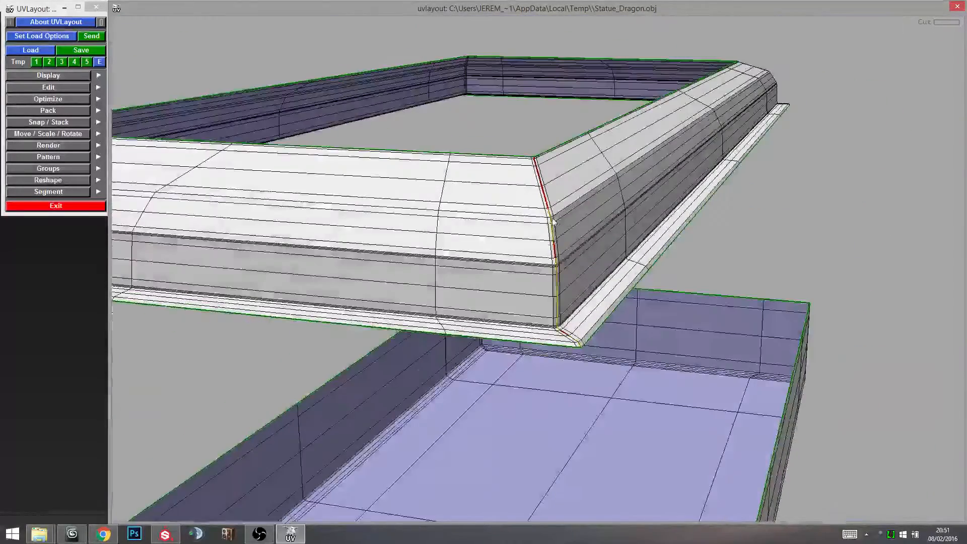
Split the lower moulding along its marked corner cut and drop the shell to UV space.
key("Return")
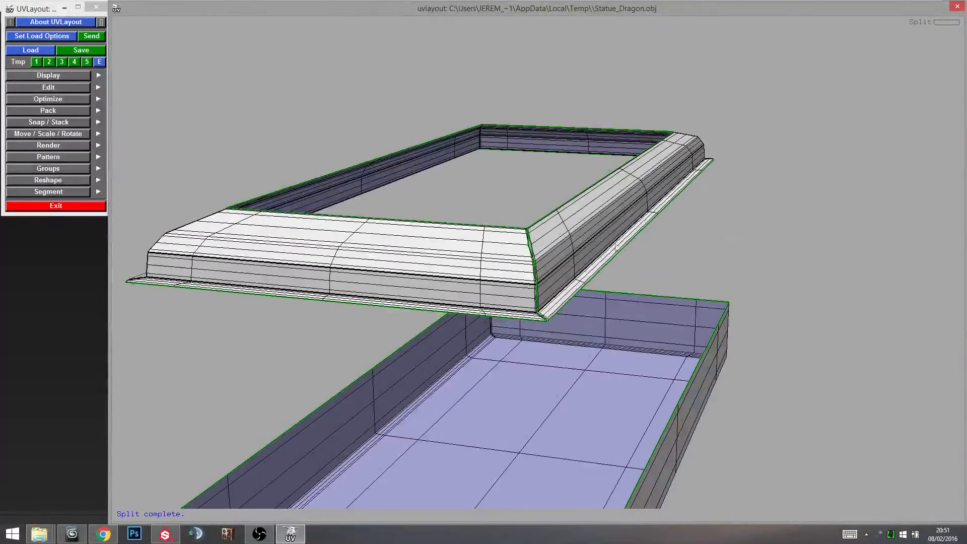
left_click_drag(615, 247, 562, 251)
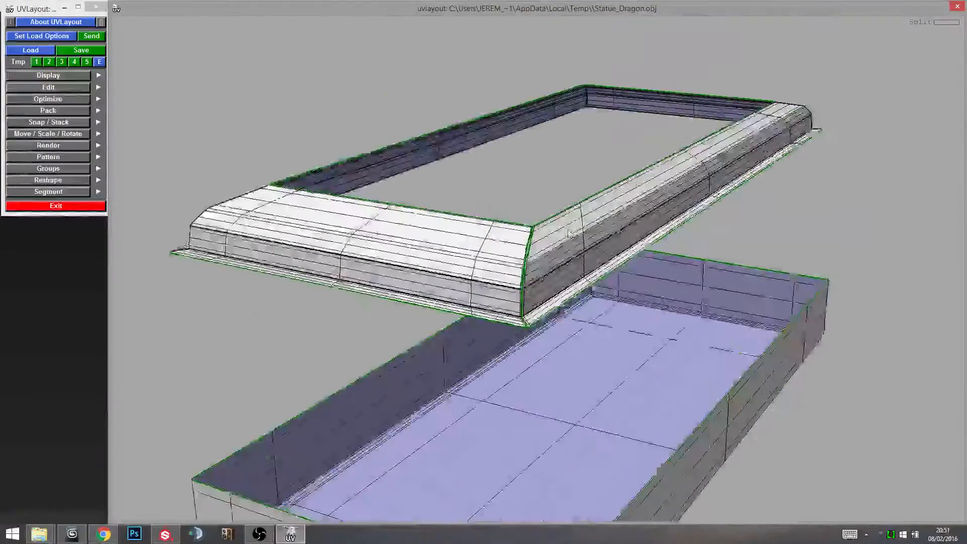
left_click_drag(534, 289, 551, 229)
key("d")
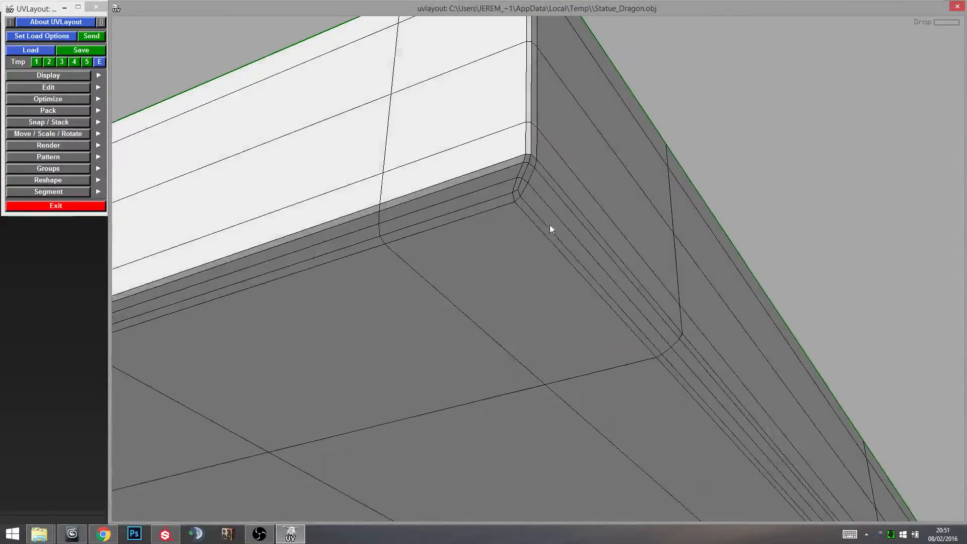
Mark a cut along the edge loop where the base block's sides meet its bevelled underside.
key("c")
right_click_drag(542, 195, 486, 252)
left_click_drag(486, 252, 523, 300)
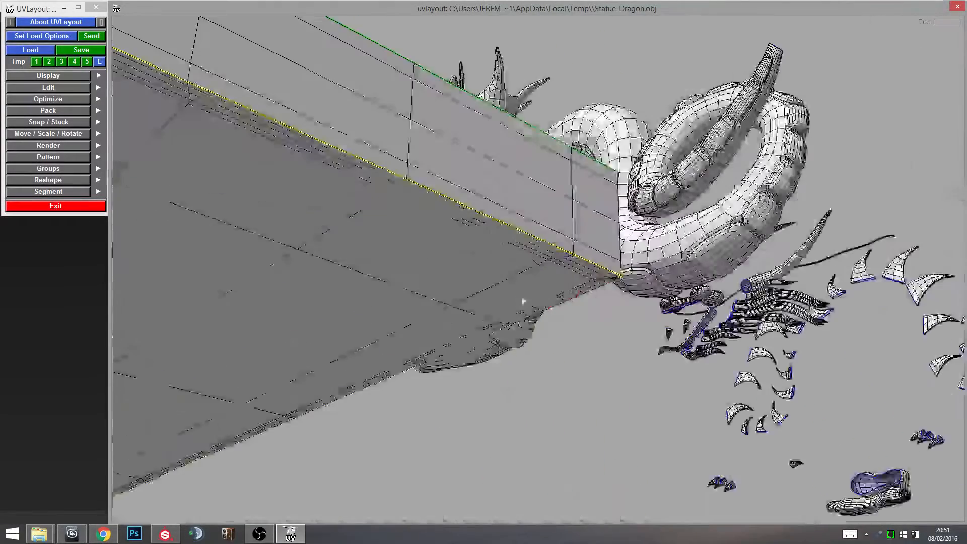
Extend the underside cut across the unmarked section on the base block's long side.
middle_click_drag(523, 301, 793, 383)
left_click_drag(464, 174, 440, 250)
right_click_drag(439, 250, 623, 313)
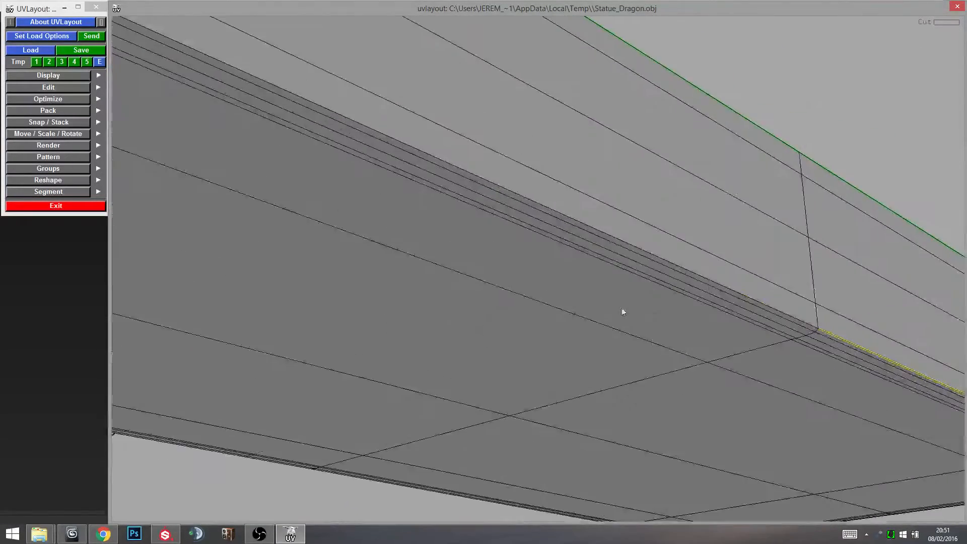
key("c")
middle_click_drag(529, 292, 725, 380)
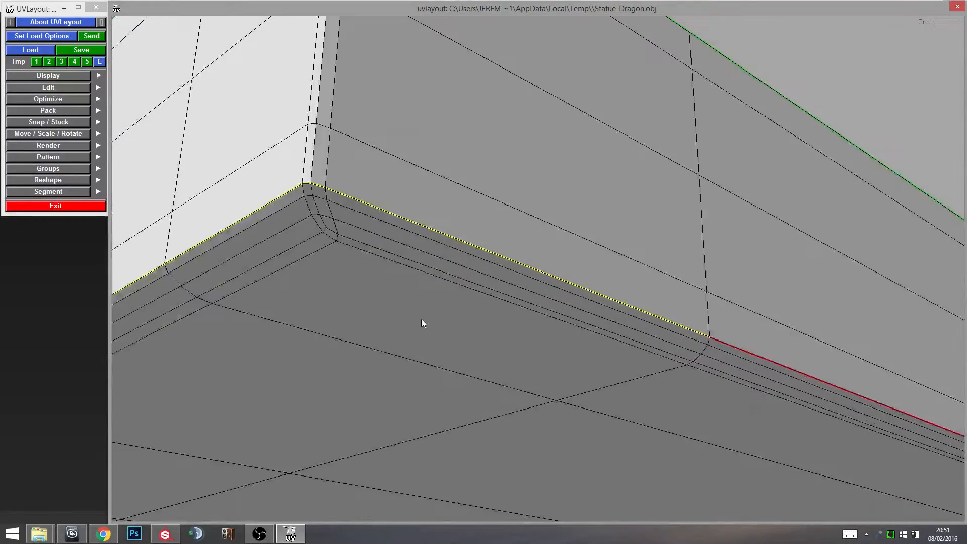
Split the underside from the base block's sides and drop the underside shell to UV space.
middle_click_drag(422, 320, 608, 335)
right_click_drag(608, 335, 522, 349)
left_click_drag(522, 349, 570, 351)
middle_click_drag(570, 350, 554, 327)
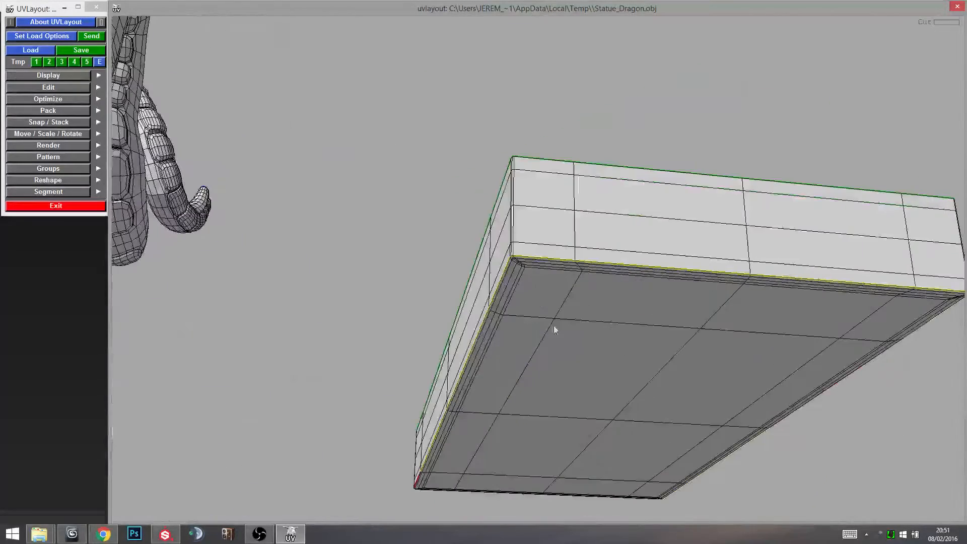
key("Return")
key("d")
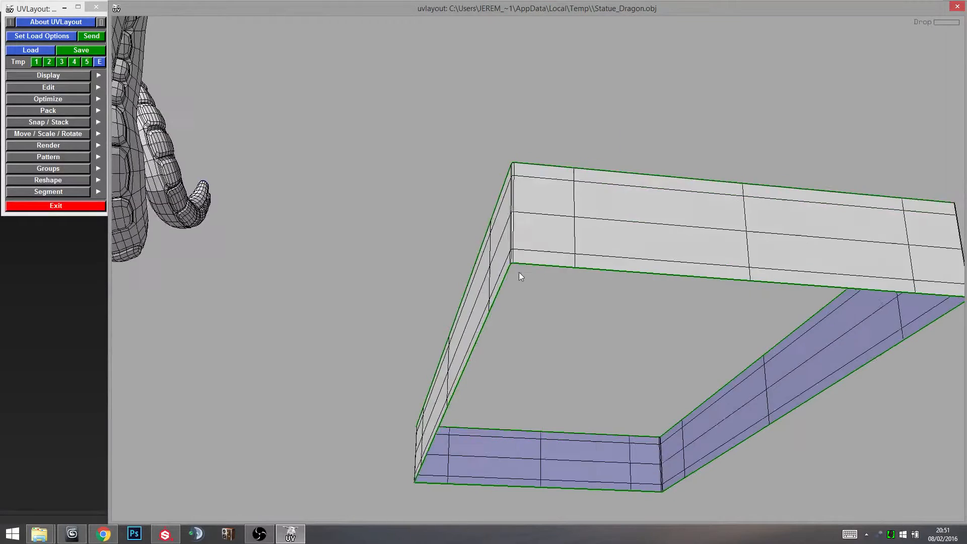
Cut the base block's side band along one vertical corner edge, split it and drop the shell to UV space.
right_click_drag(519, 272, 547, 306)
key("c")
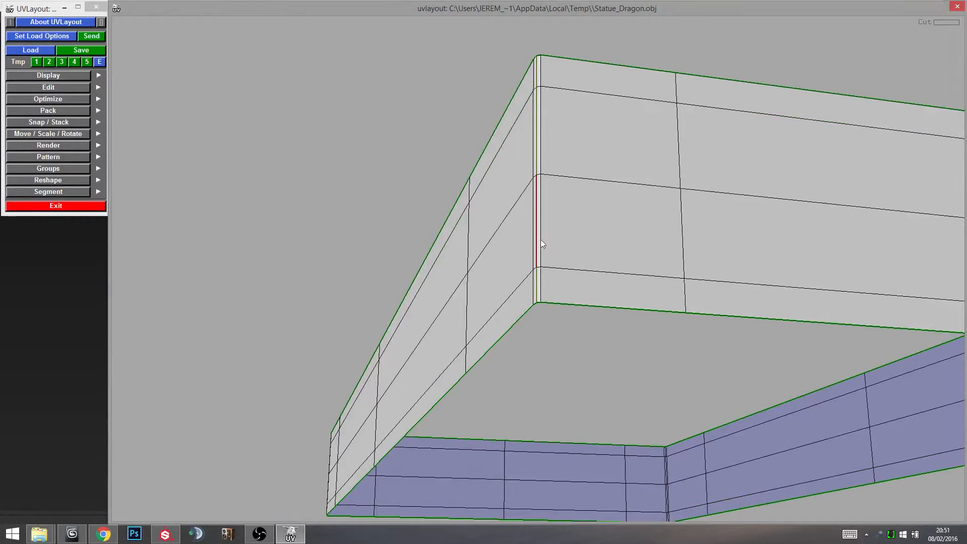
left_click_drag(540, 242, 605, 278)
key("Return")
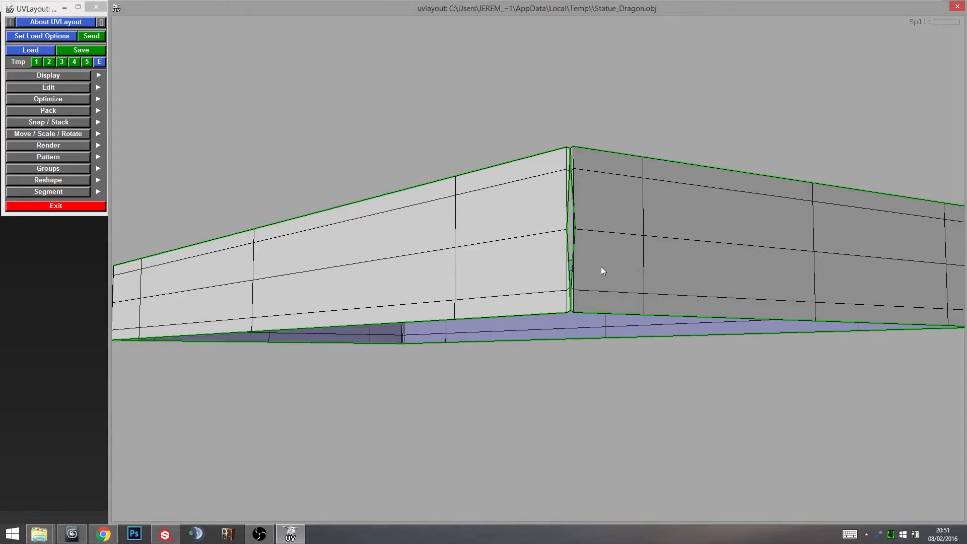
left_click_drag(600, 267, 566, 273)
key("d")
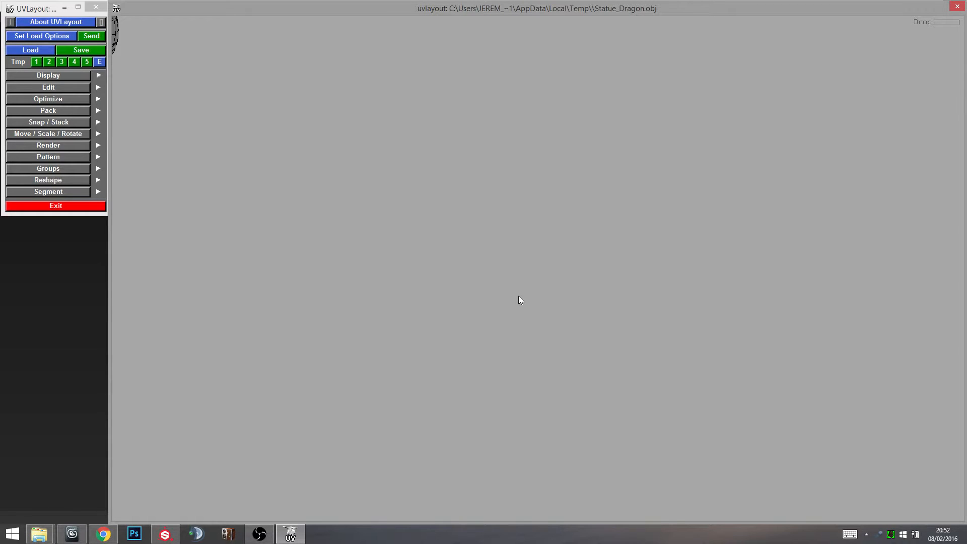
Examine the dropped pedestal shells in the UV view.
key("1")
middle_click_drag(610, 307, 433, 284)
scroll(530, 301, "down", 8)
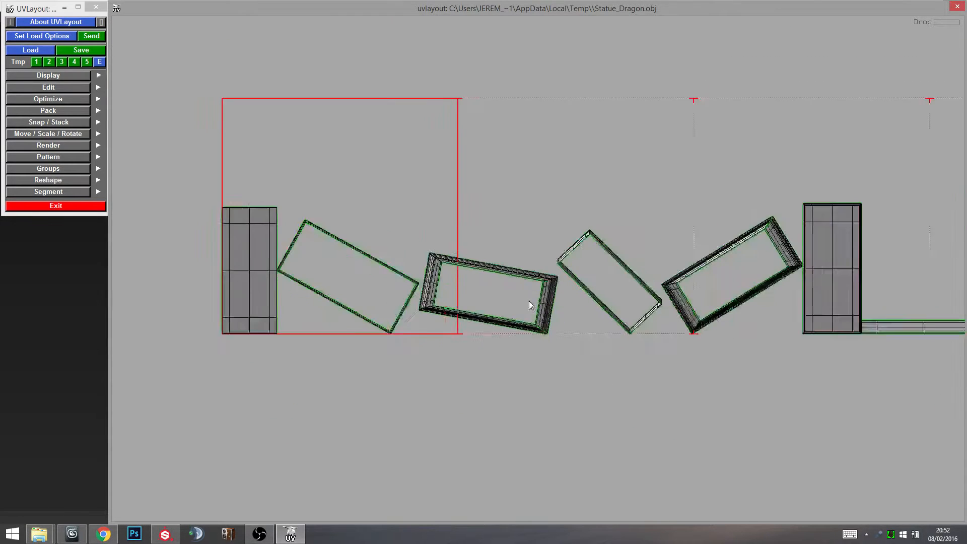
middle_click_drag(611, 275, 543, 309)
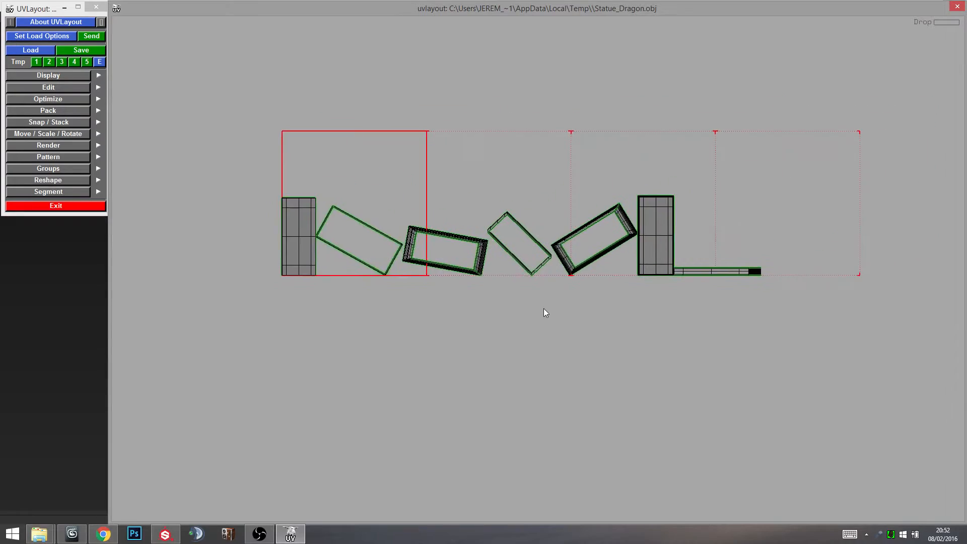
Return to the edit view, inspect the remaining dragon body, and switch to Substance Painter to see the textured statue.
key("2")
left_click_drag(551, 309, 599, 411)
right_click_drag(599, 412, 562, 384)
middle_click_drag(562, 384, 585, 427)
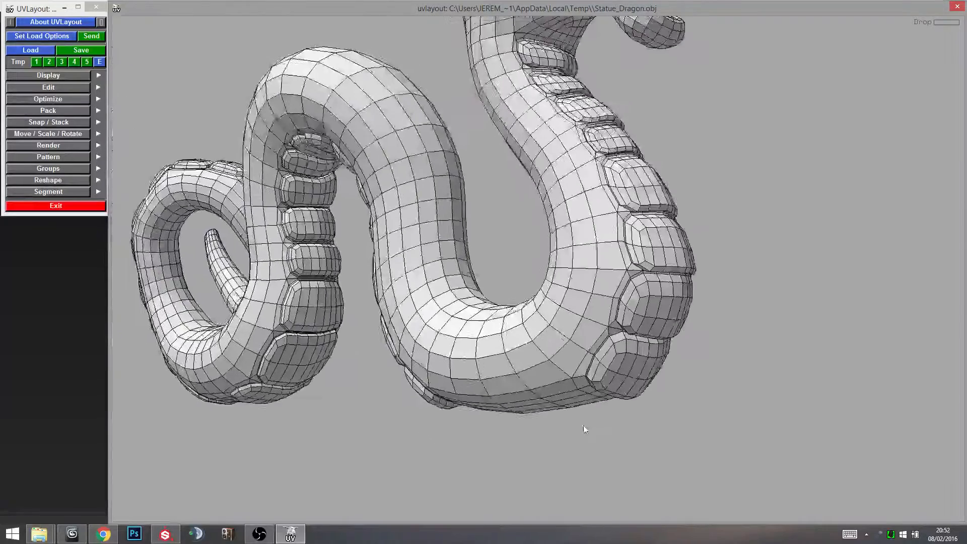
right_click_drag(585, 426, 569, 404)
left_click(166, 535)
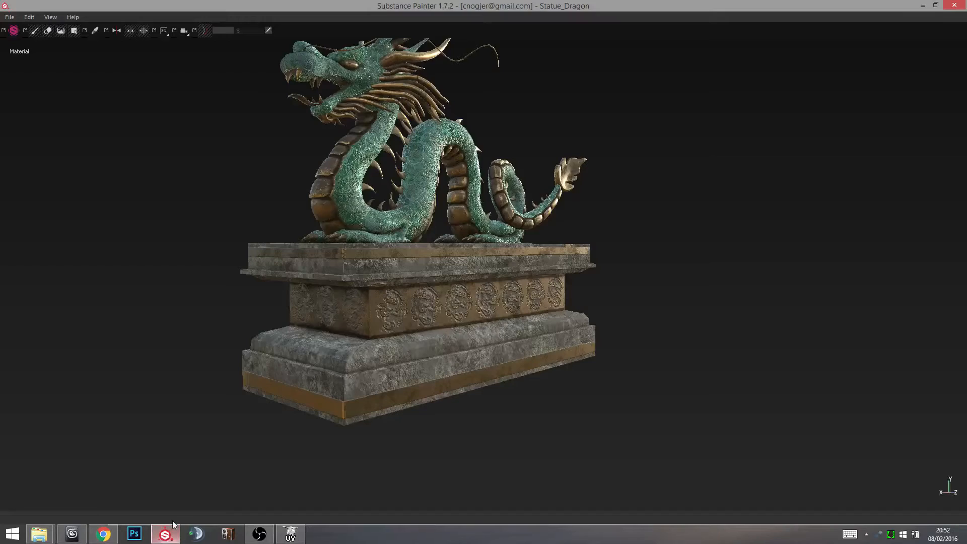
Examine the textured dragon's body and pedestal from several sides in Substance Painter, comparing them with the UVLayout mesh.
left_click_drag(357, 304, 494, 382, "alt")
scroll(485, 337, "up", 3)
scroll(549, 371, "up", 4)
scroll(530, 359, "down", 4)
scroll(568, 406, "up", 4)
left_click_drag(568, 406, 648, 354, "alt")
scroll(627, 301, "up", 3)
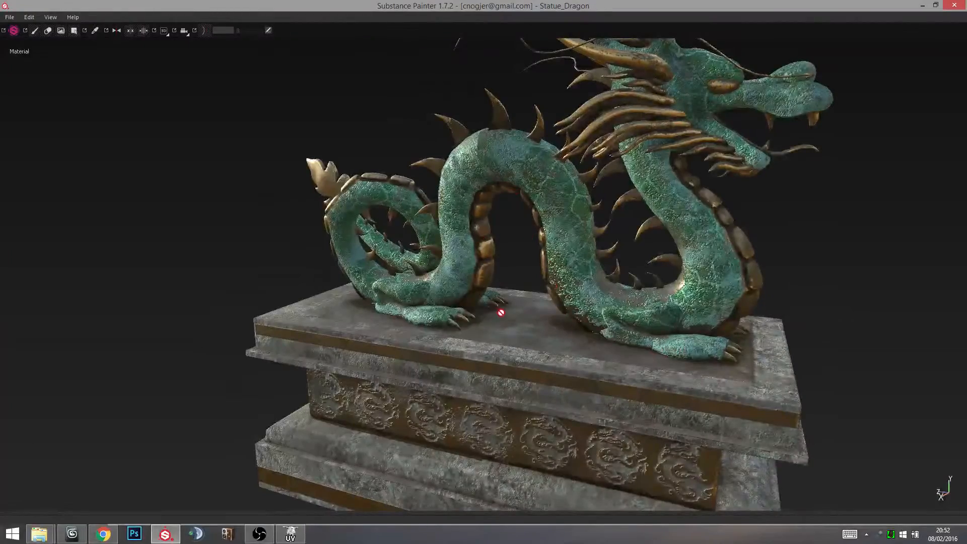
mouse_move(501, 312)
left_mouse_down("alt")
mouse_move(384, 274)
mouse_move(559, 321)
mouse_move(562, 340)
mouse_move(455, 326)
mouse_move(660, 302)
left_mouse_up("alt")
scroll(559, 321, "up", 3)
key("alt+Tab")
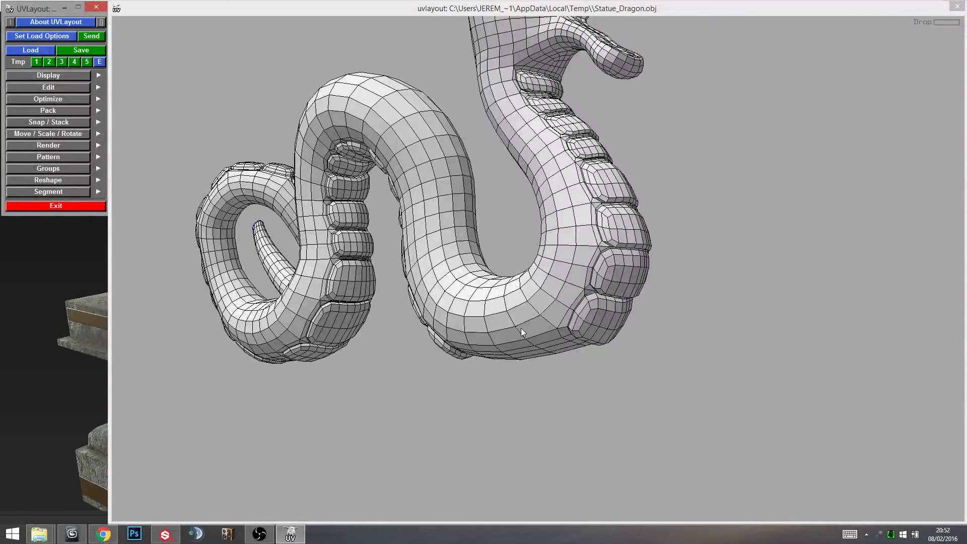
key("alt+Tab")
mouse_move(558, 263)
left_mouse_down("alt")
mouse_move(385, 270)
mouse_move(536, 280)
left_mouse_up("alt")
middle_click_drag(552, 244, 531, 330, "alt")
scroll(368, 481, "down", 3)
left_click_drag(395, 443, 386, 376, "alt")
scroll(464, 347, "up", 3)
mouse_move(529, 310)
left_mouse_down("alt")
mouse_move(490, 335)
mouse_move(467, 287)
left_mouse_up("alt")
Switch to UVLayout, cut around the dragon's neck just above the uppermost belly plate, split off the head and move it away.
key("alt+Tab")
middle_click_drag(470, 289, 471, 350)
right_click_drag(471, 350, 494, 336)
middle_click_drag(495, 336, 500, 395)
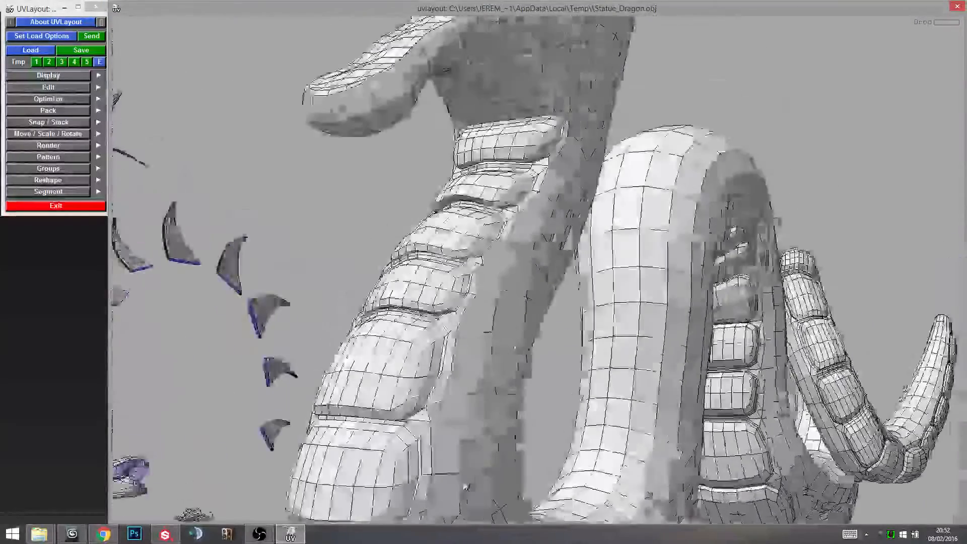
left_click_drag(500, 396, 680, 209)
key("c")
key("c")
left_click_drag(459, 216, 497, 197)
key("Return")
right_click_drag(496, 171, 534, 262)
middle_click_drag(601, 254, 933, 181)
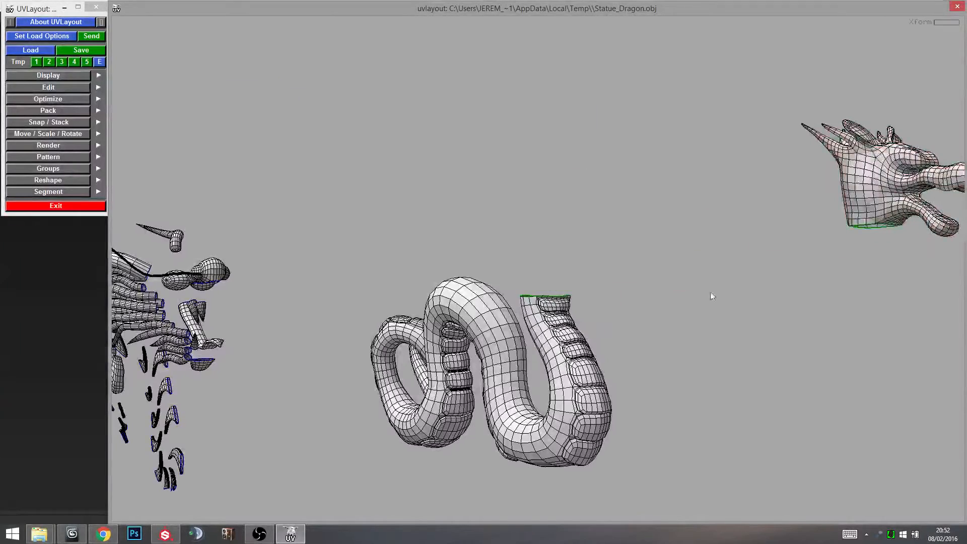
Mark a cut along one side of the belly plates, from the severed neck down to the front bend.
left_click_drag(710, 292, 638, 249)
right_click_drag(639, 249, 509, 226)
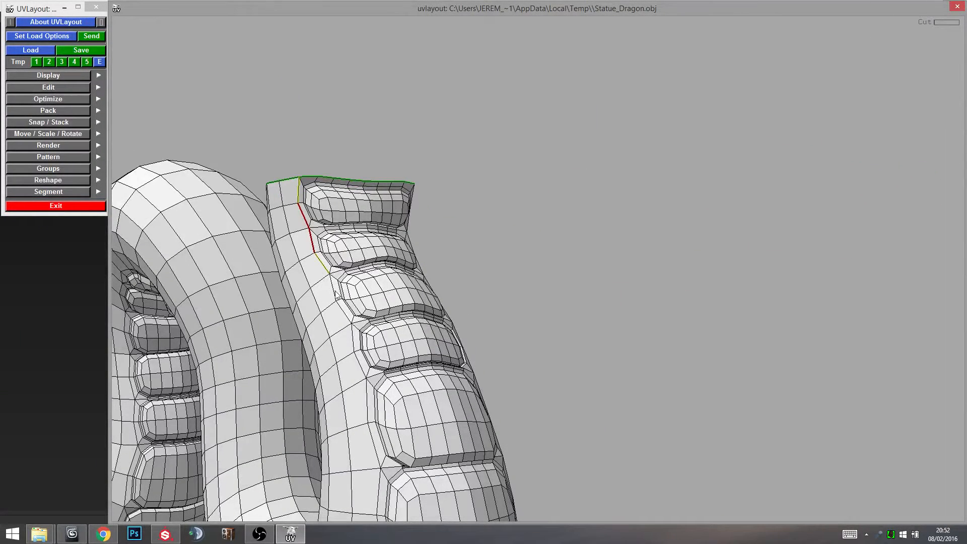
left_click_drag(389, 394, 448, 249)
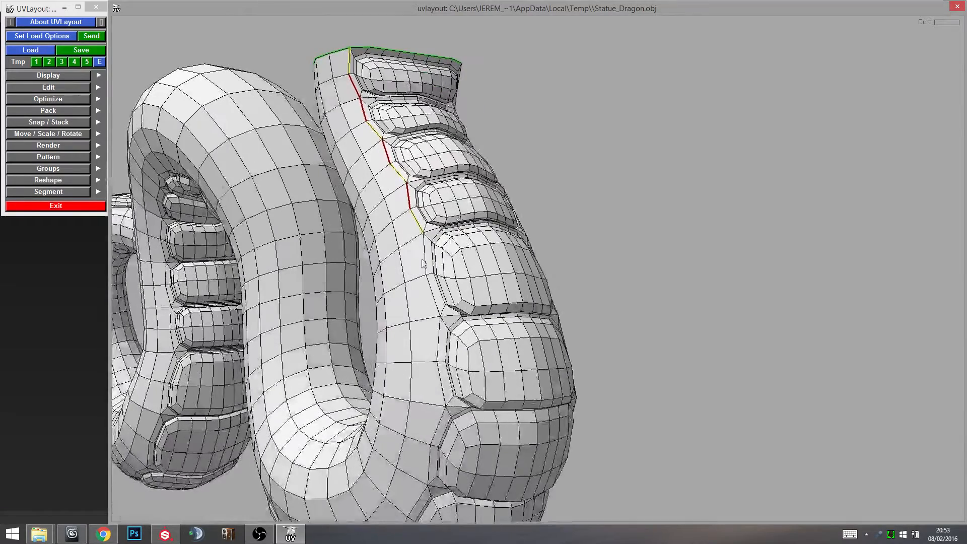
key("c")
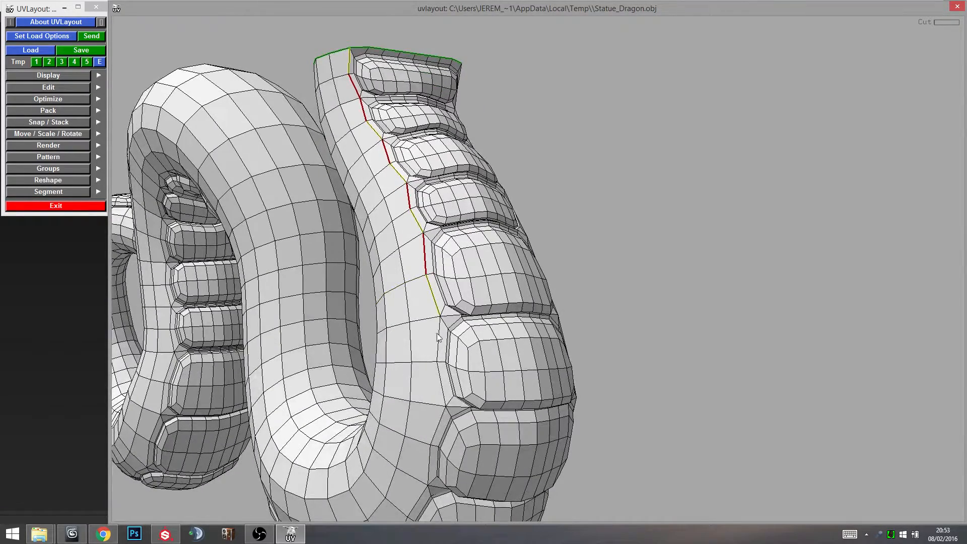
left_click_drag(436, 407, 464, 257)
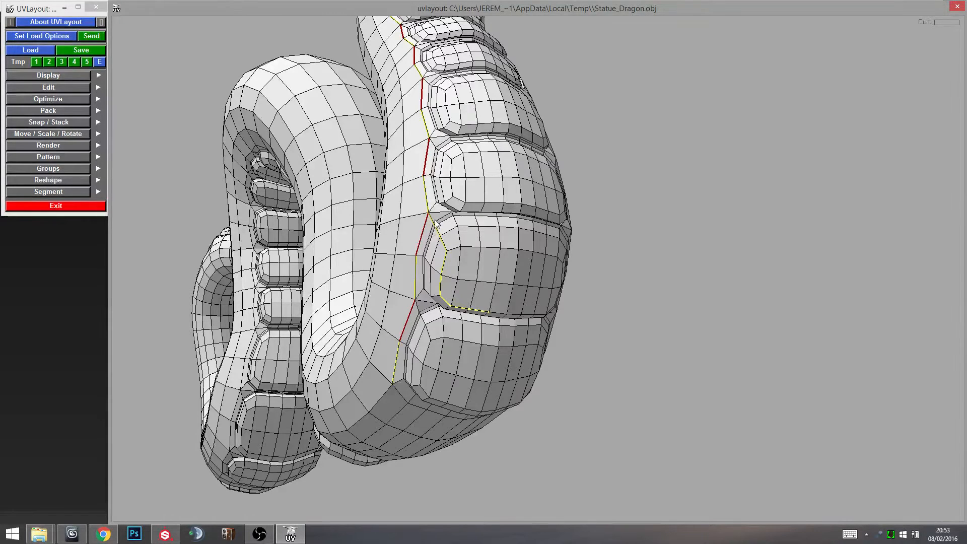
right_click_drag(436, 221, 466, 224)
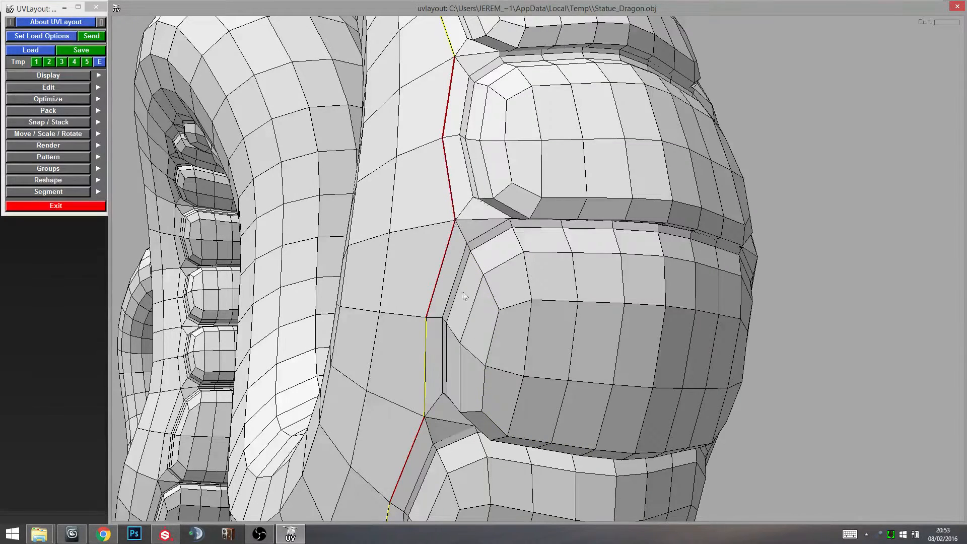
left_click_drag(465, 296, 474, 298)
middle_click_drag(527, 376, 540, 302)
right_click_drag(540, 302, 478, 268)
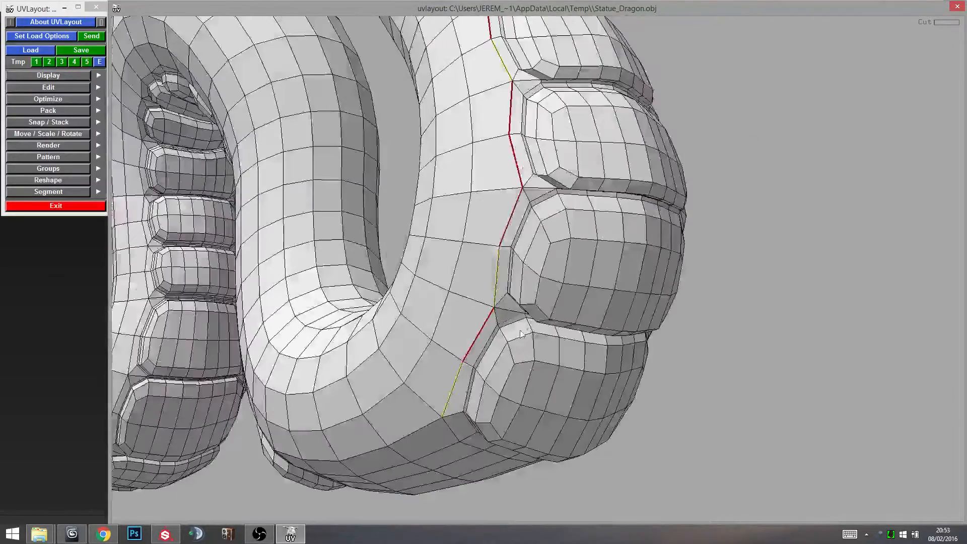
Continue the belly-plate cut around the lower front bend and along the smooth underside edge of the body.
left_click_drag(477, 267, 576, 245)
middle_click_drag(499, 325, 509, 302)
middle_click_drag(421, 396, 505, 312)
key("c")
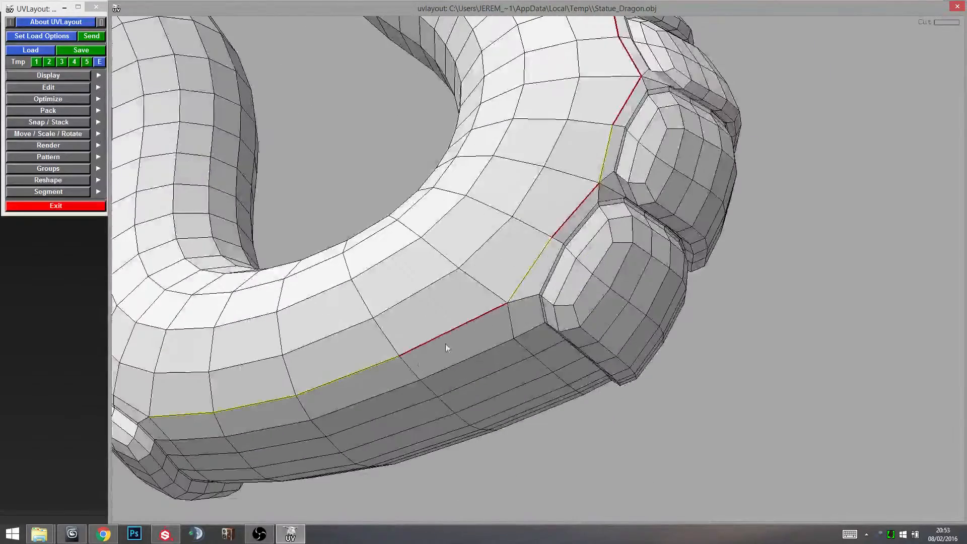
middle_click_drag(448, 347, 753, 270)
left_click_drag(393, 344, 382, 327)
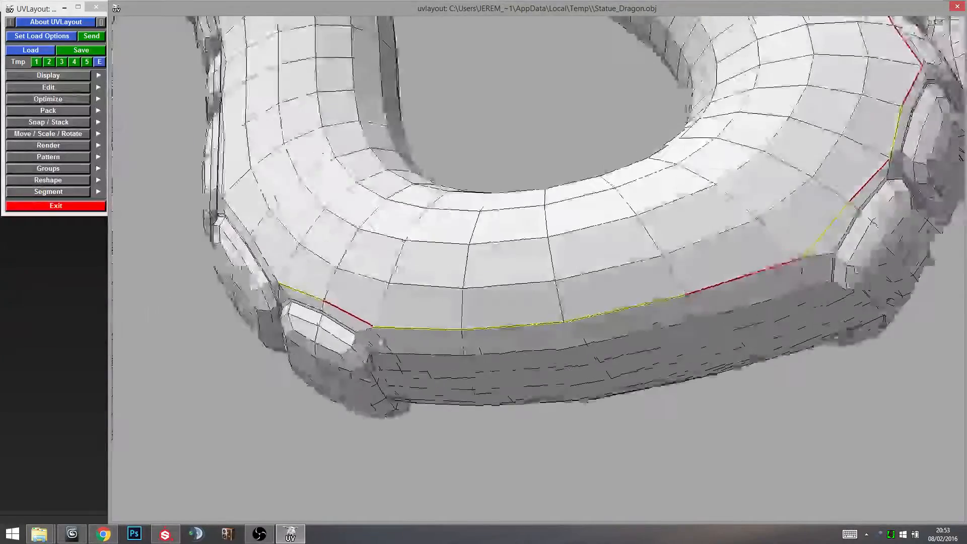
middle_click_drag(381, 328, 593, 381)
Extend the cut along the remaining belly plates to the tail and back up the opposite side to the neck.
key("c")
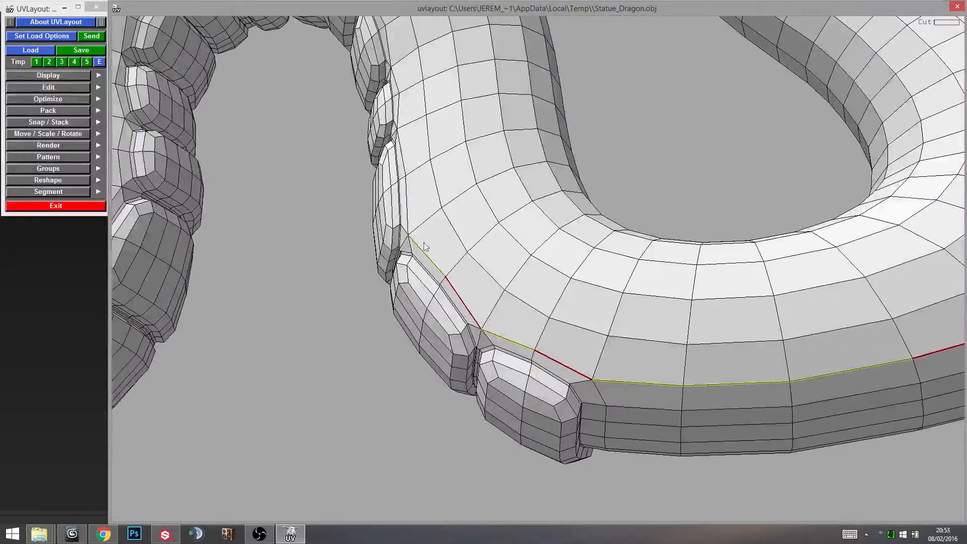
key("c")
middle_click_drag(411, 212, 466, 267)
right_click_drag(466, 267, 478, 280)
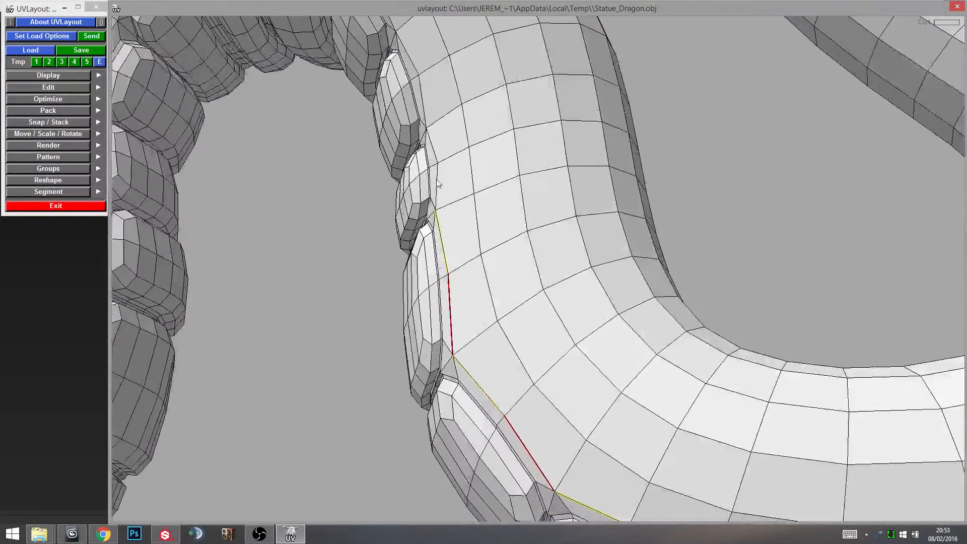
left_click_drag(438, 170, 464, 278)
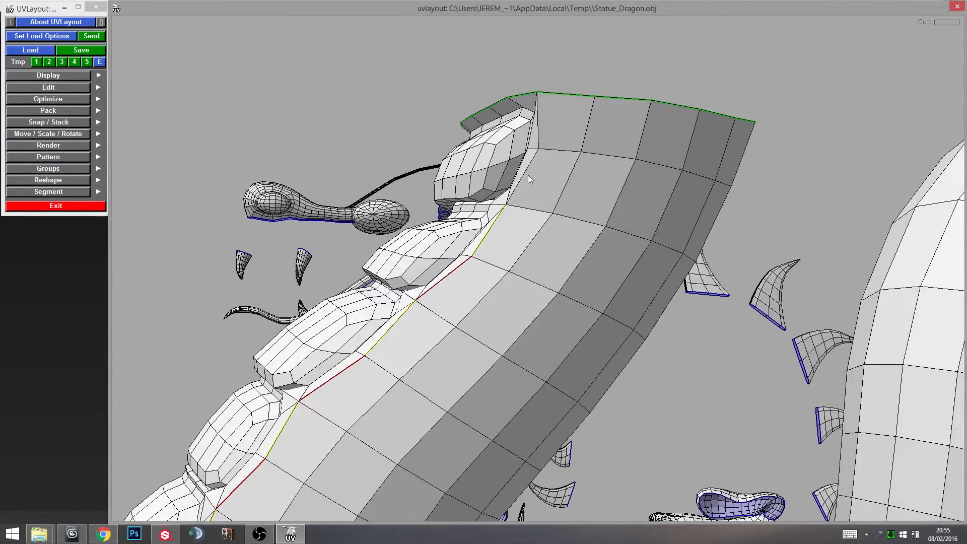
Split the belly strip from the dragon's body along the marked seam and move it away from the body.
right_click_drag(569, 236, 291, 355)
left_click_drag(545, 384, 465, 381)
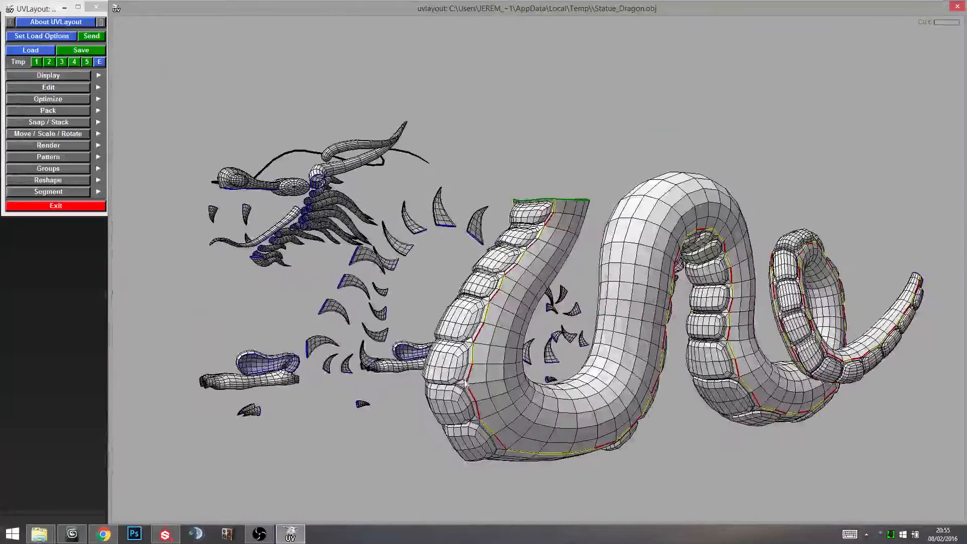
key("Return")
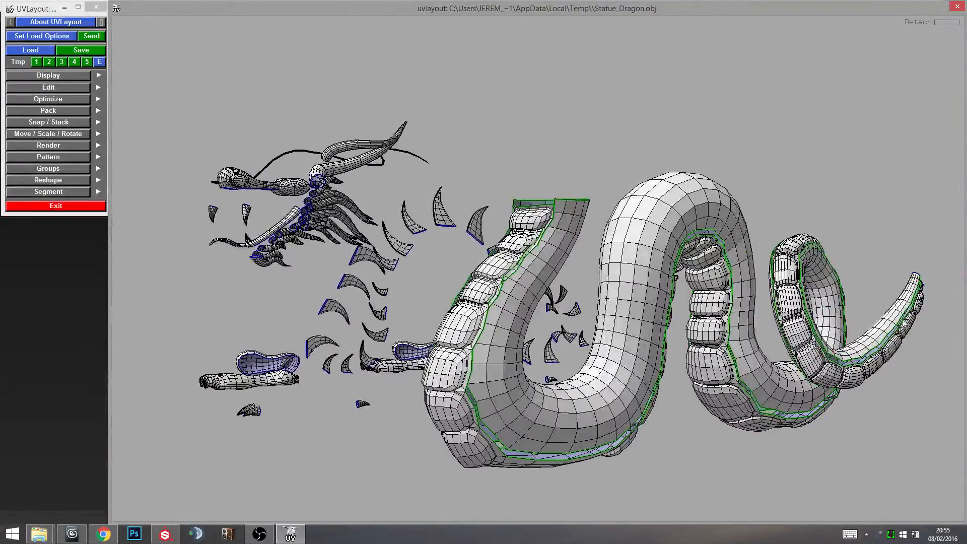
middle_click_drag(708, 377, 888, 58)
left_click_drag(527, 269, 562, 308)
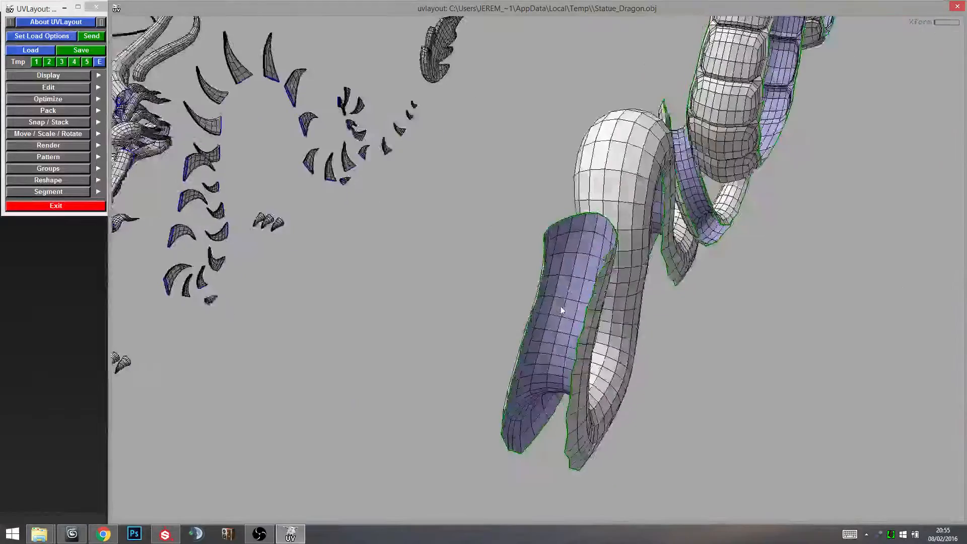
middle_click_drag(563, 308, 428, 414)
Drop the body and belly shells to UV space.
left_click_drag(428, 414, 536, 305)
right_click_drag(536, 305, 454, 302)
left_click_drag(453, 302, 542, 242)
key("d")
key("d")
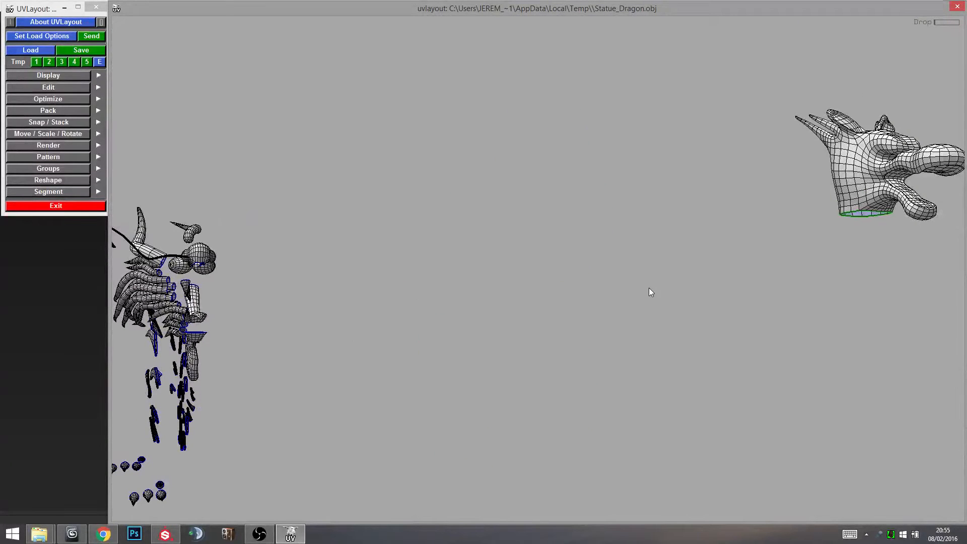
Mark a cut on the dragon's head along the inner edge of the upper lip, starting from the mouth corner.
right_click_drag(663, 292, 675, 284)
middle_click_drag(675, 284, 542, 298)
left_click_drag(542, 298, 609, 292)
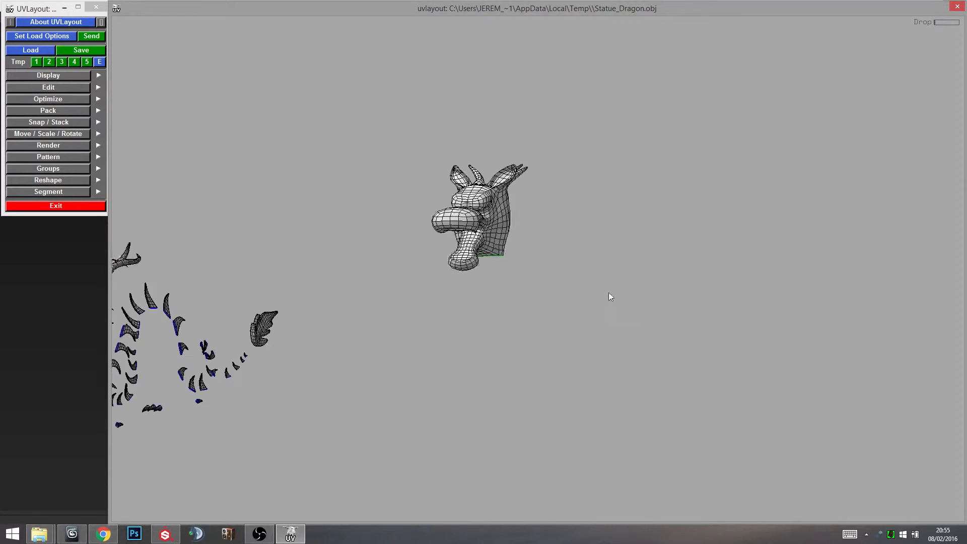
middle_click_drag(533, 266, 539, 277)
left_click_drag(540, 277, 566, 250)
middle_click_drag(566, 250, 421, 281)
right_click_drag(421, 280, 600, 289)
left_click_drag(599, 288, 458, 259)
scroll(472, 296, "up", 3)
key("c")
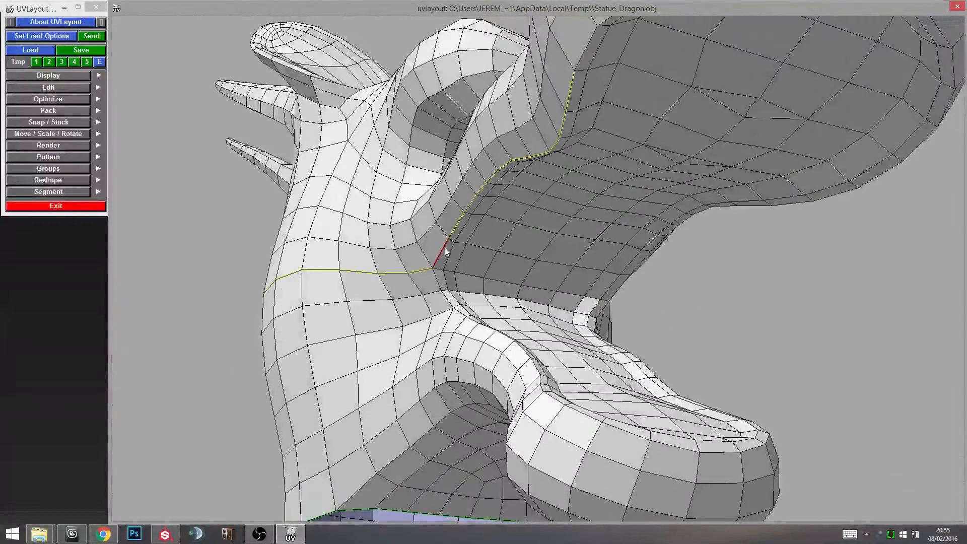
left_click_drag(490, 229, 481, 271)
key("c")
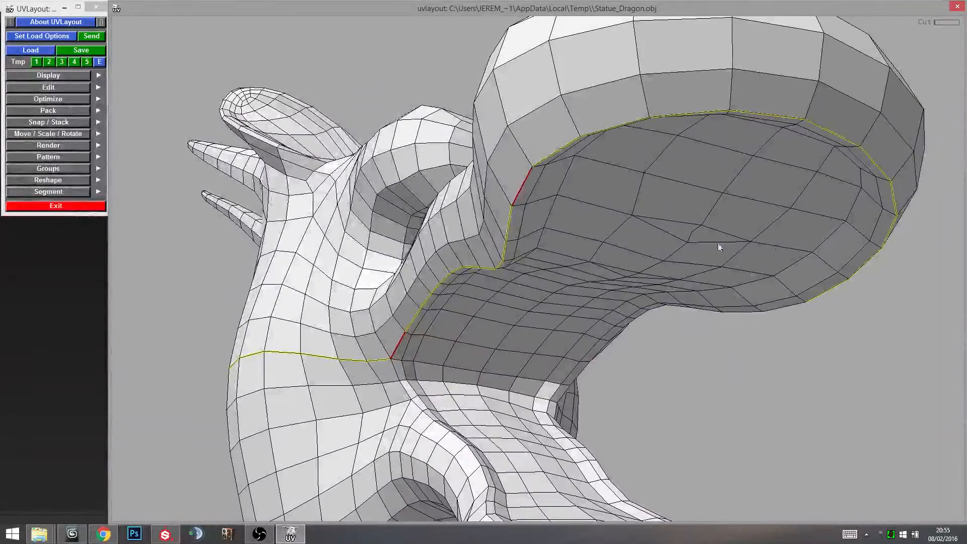
Continue the mouth cut down the opposite corner and around the lower jaw's rim to close the loop.
left_click_drag(720, 247, 627, 188)
left_click_drag(579, 246, 521, 307)
left_click_drag(487, 350, 448, 415)
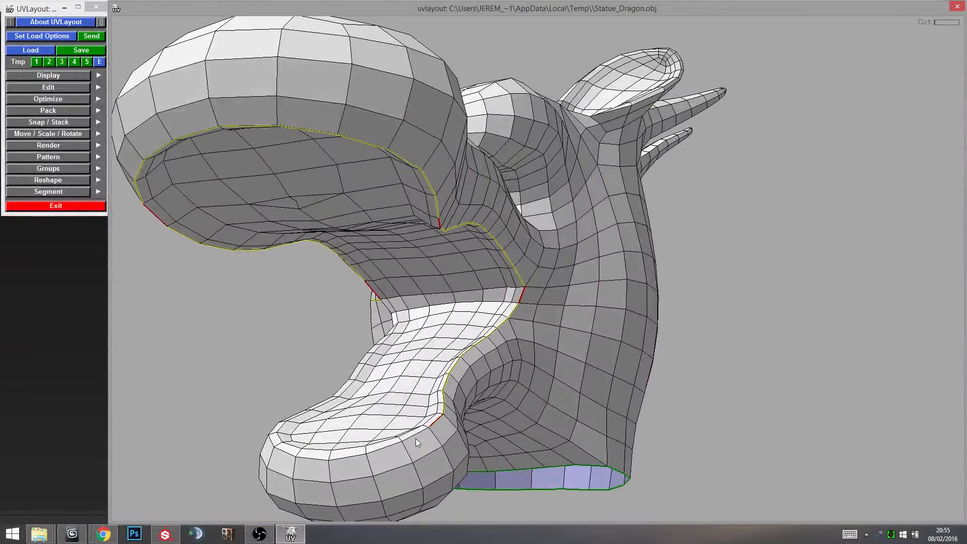
key("c")
left_click_drag(372, 458, 413, 449)
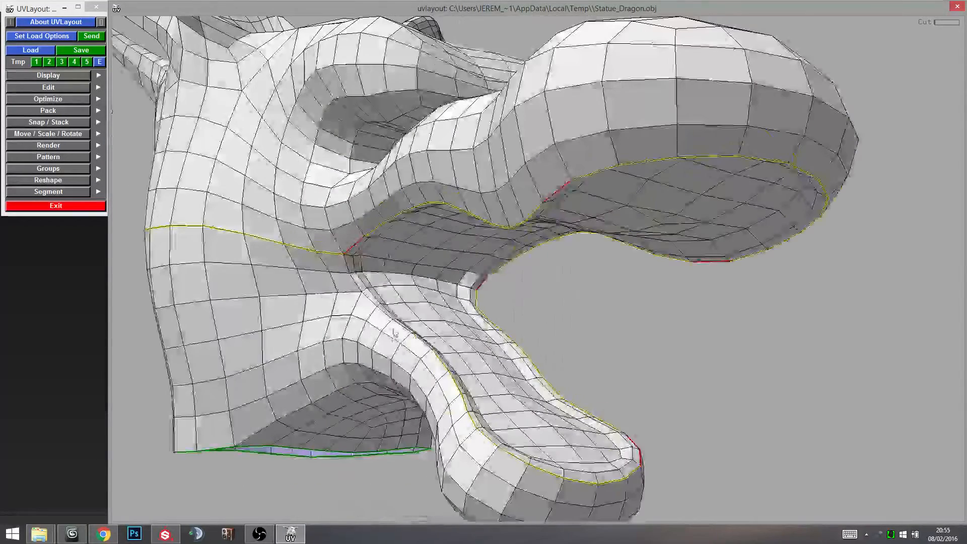
key("c")
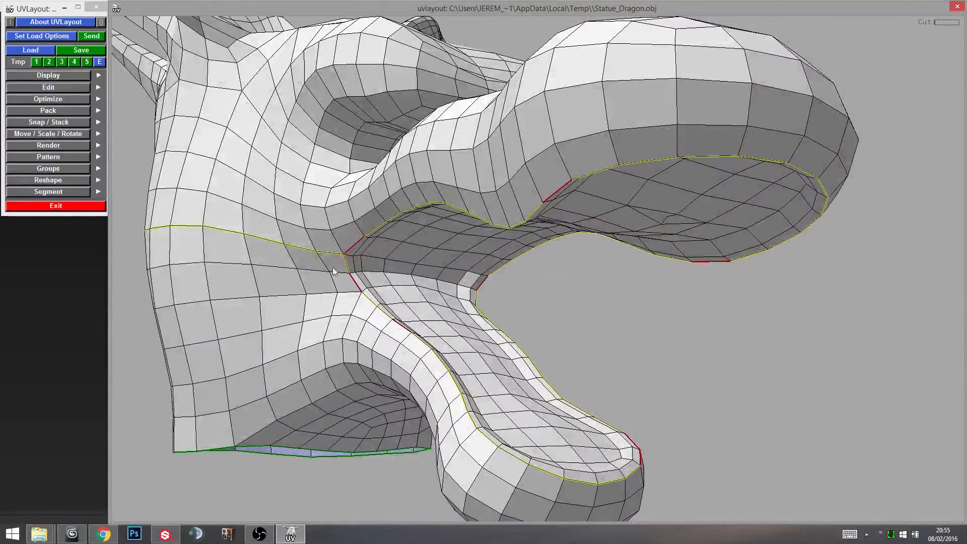
Split the mouth interior from the head and drop its shell to UV space.
key("Return")
middle_click_drag(415, 283, 693, 272)
key("d")
key("d")
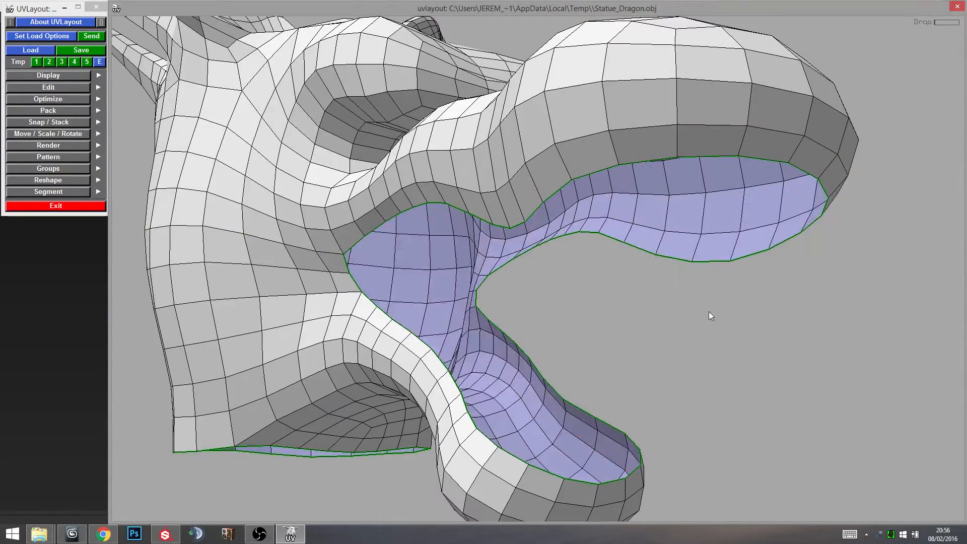
Mark a cut across the cheek from the mouth corner towards the back of the head.
left_click_drag(709, 313, 568, 291)
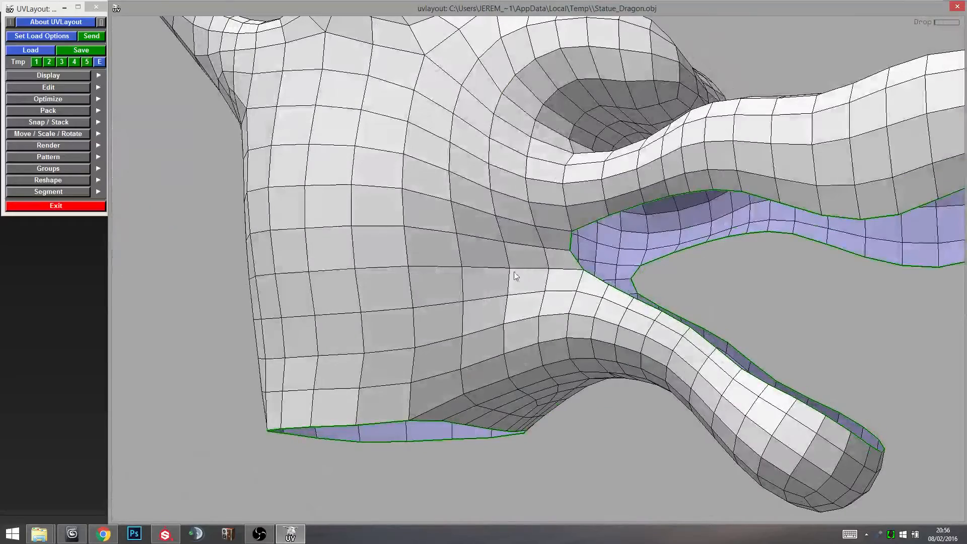
key("w")
key("c")
left_click_drag(438, 283, 302, 298)
key("c")
Check the cheek cut from beneath the jaw and from the sides, and split the lower jaw from the upper head.
left_click_drag(764, 292, 639, 269)
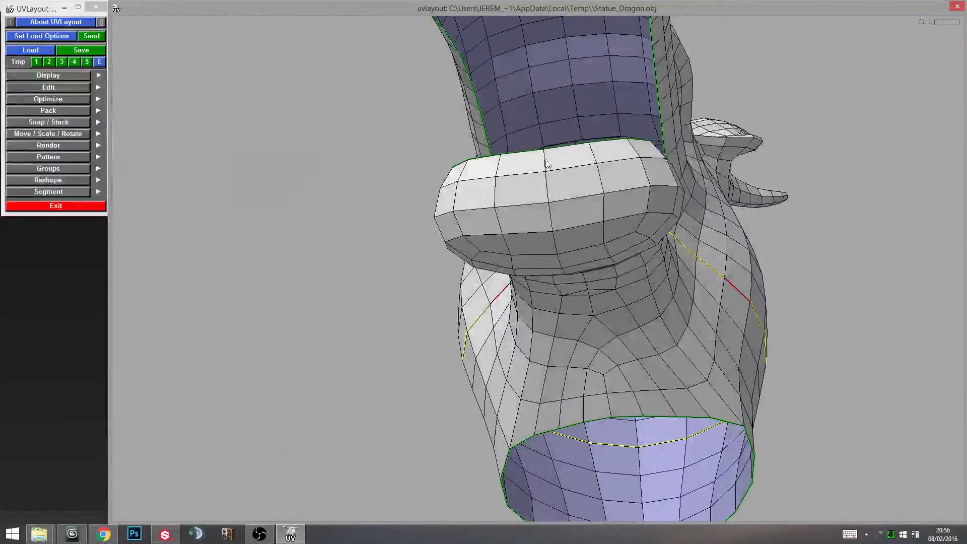
left_click_drag(599, 329, 588, 149)
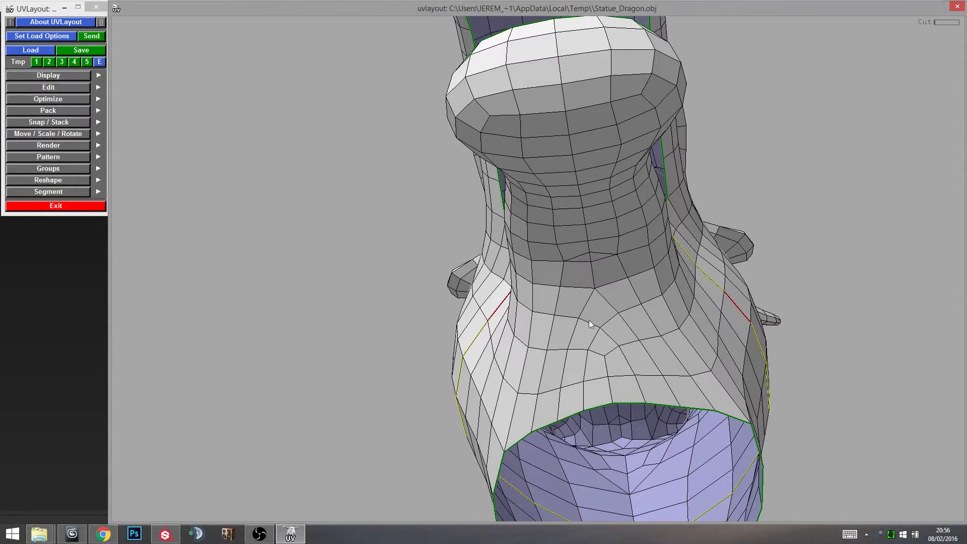
left_click_drag(600, 250, 730, 300)
scroll(732, 302, "down", 5)
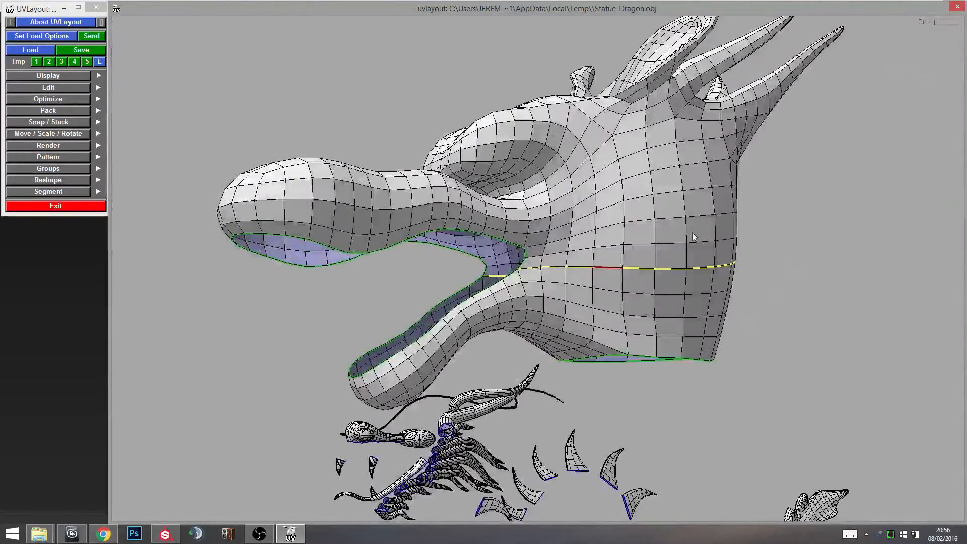
left_click_drag(693, 234, 601, 274)
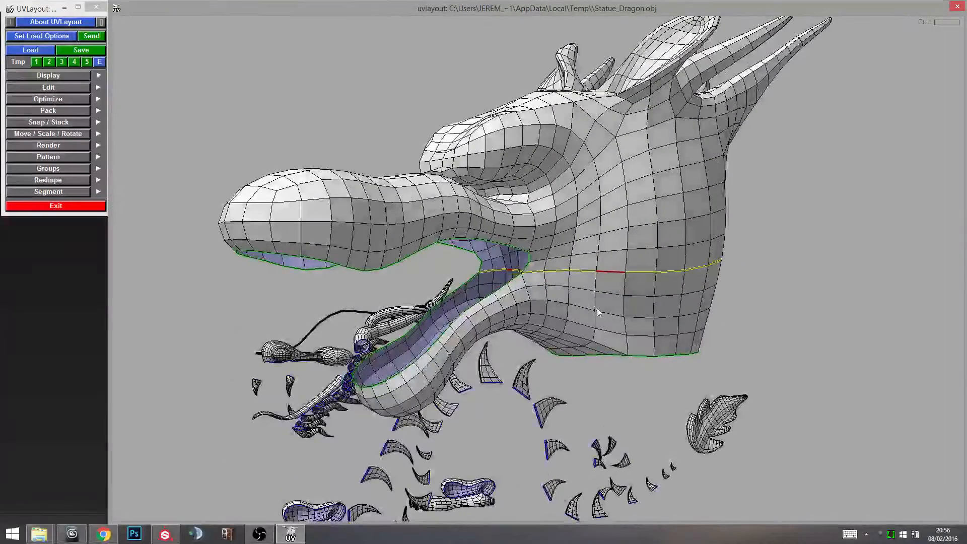
mouse_move(597, 309)
left_mouse_down()
mouse_move(622, 302)
mouse_move(610, 310)
left_mouse_up()
key("Return")
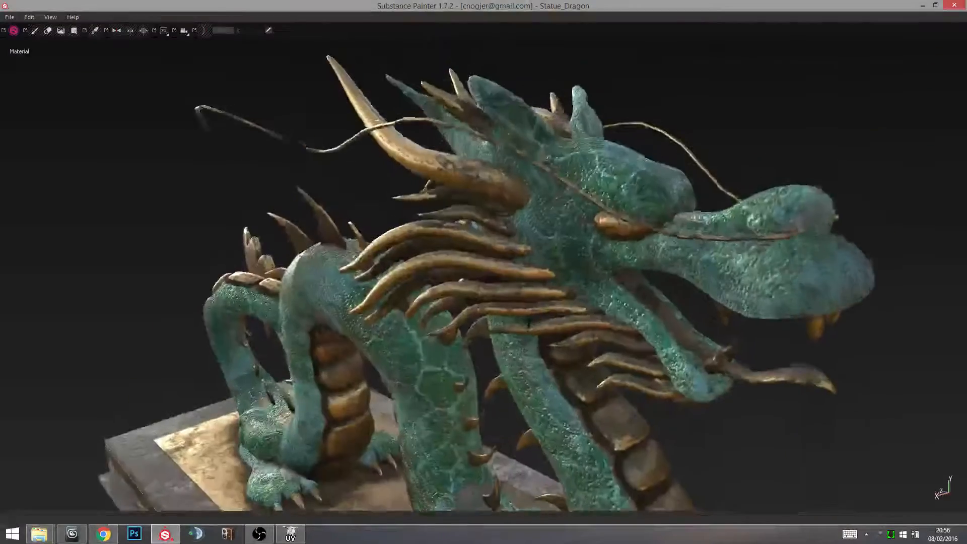
Examine the textured dragon's head and the back of its neck in Substance Painter.
left_click_drag(580, 282, 621, 261, "alt")
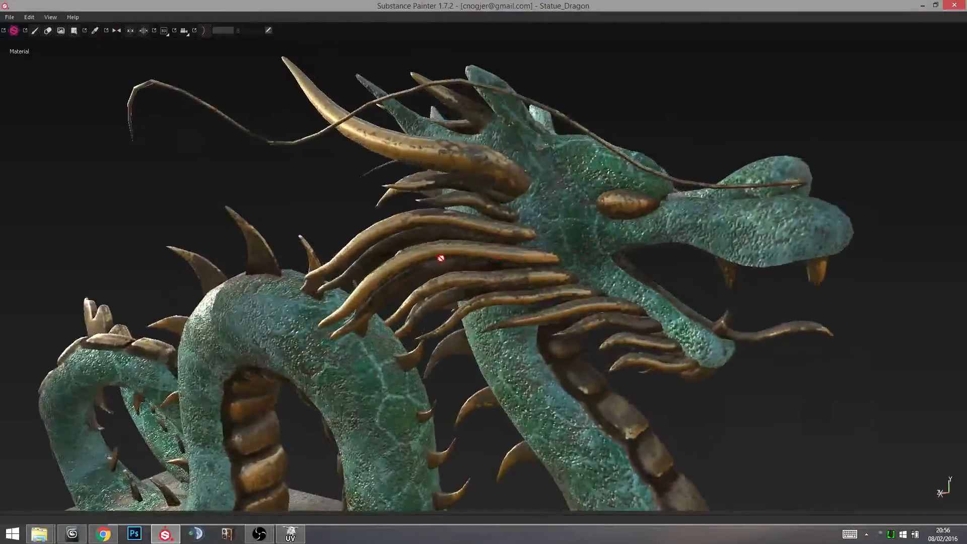
left_click_drag(524, 253, 545, 273, "alt")
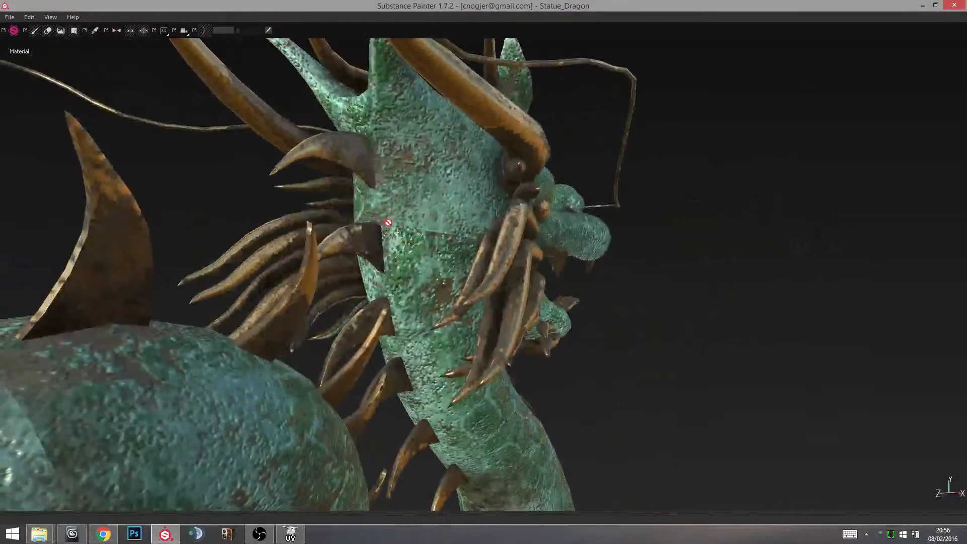
left_click_drag(445, 240, 498, 156, "alt")
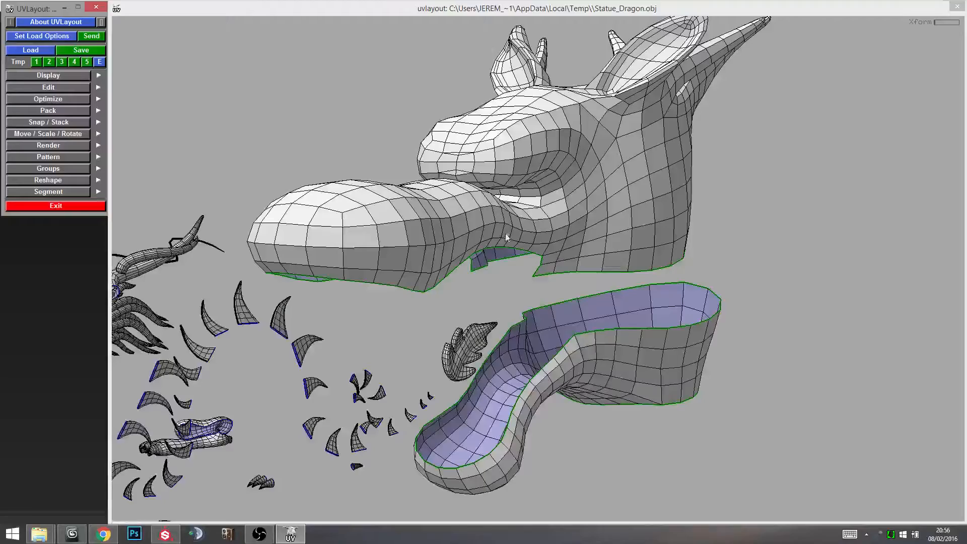
Cut the lower jaw shell open along the centre line of its throat side and drop it to UV space.
mouse_move(505, 234)
left_mouse_down()
mouse_move(658, 361)
mouse_move(534, 371)
mouse_move(551, 363)
left_mouse_up()
scroll(551, 362, "up", 5)
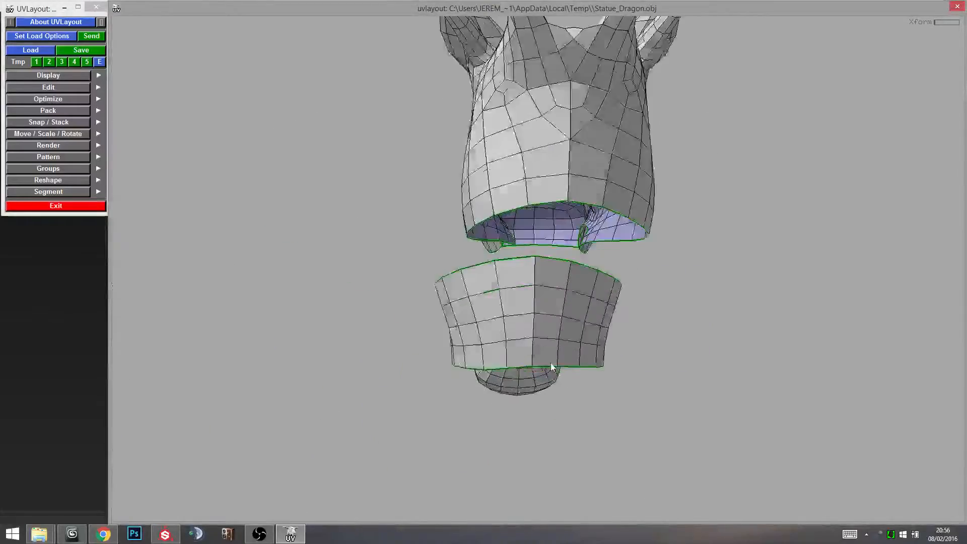
key("c")
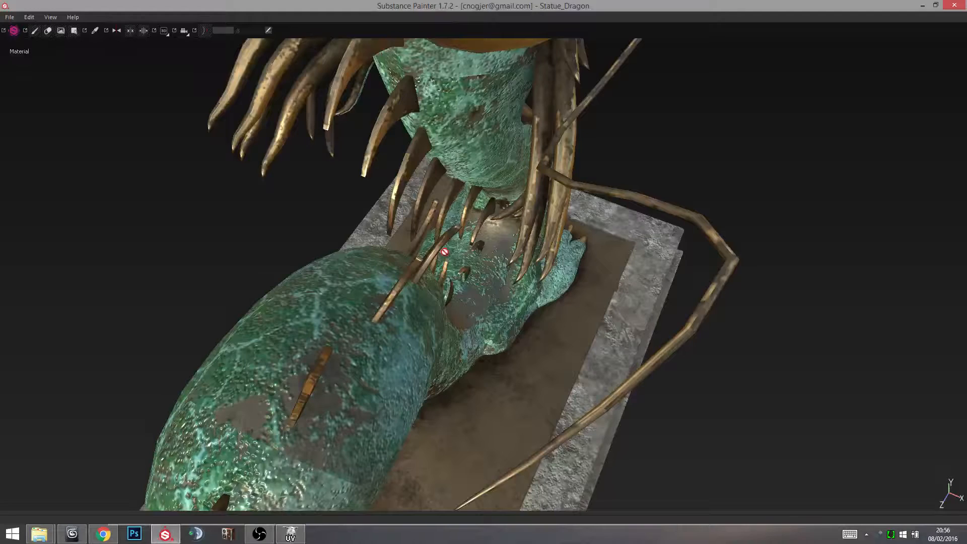
mouse_move(453, 302)
left_mouse_down("alt")
mouse_move(544, 294)
mouse_move(531, 270)
left_mouse_up("alt")
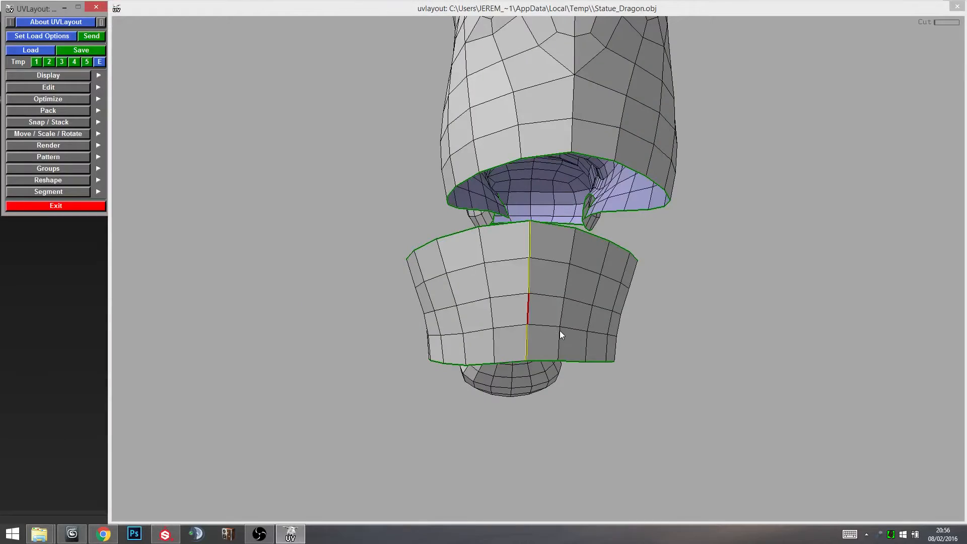
key("Return")
mouse_move(586, 331)
left_mouse_down()
mouse_move(554, 313)
mouse_move(509, 307)
mouse_move(504, 287)
mouse_move(582, 318)
mouse_move(578, 369)
mouse_move(535, 294)
left_mouse_up()
key("d")
Mark a cut from the eye socket up the side of the forehead bulge to the base of the ear.
left_click_drag(631, 333, 405, 235)
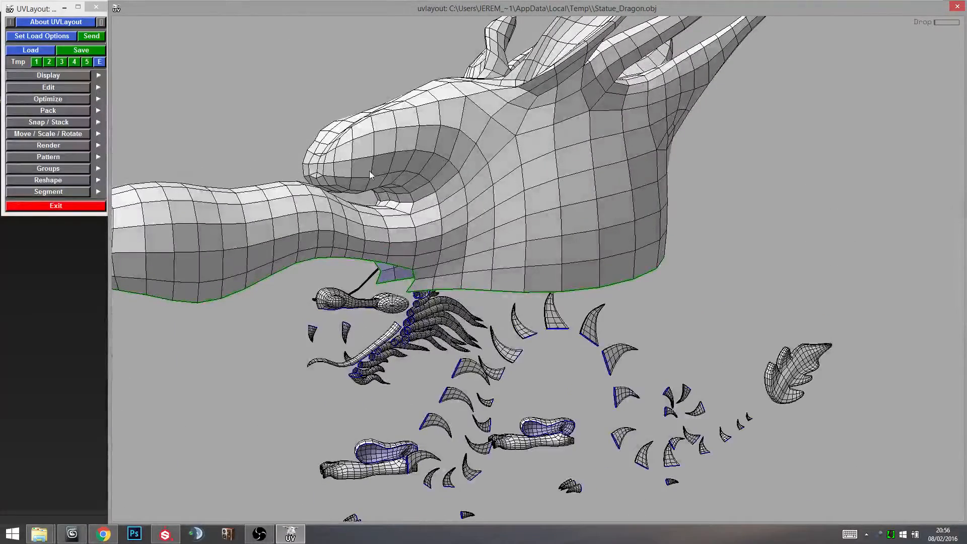
left_click_drag(412, 197, 594, 222)
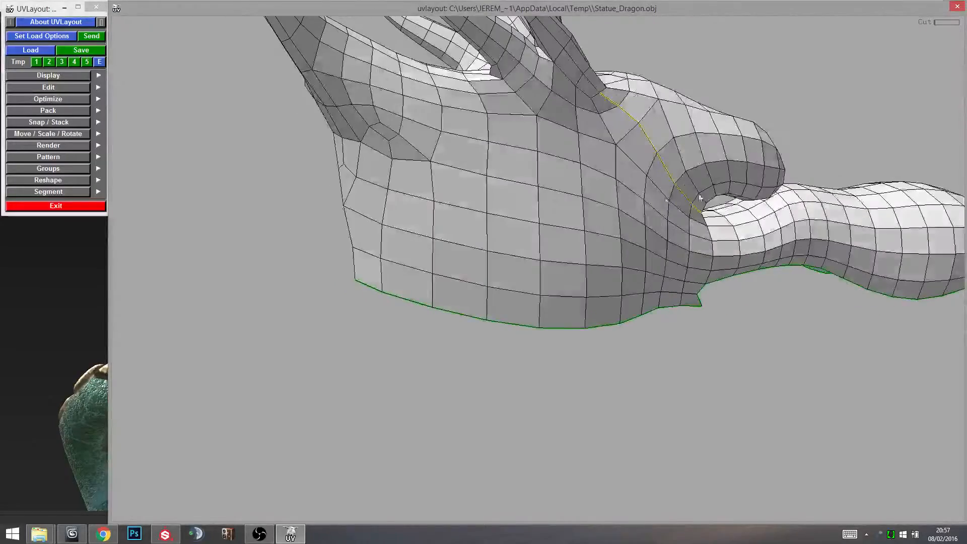
left_click_drag(700, 199, 558, 217)
right_click_drag(557, 216, 524, 153)
left_click_drag(524, 153, 535, 219)
key("w")
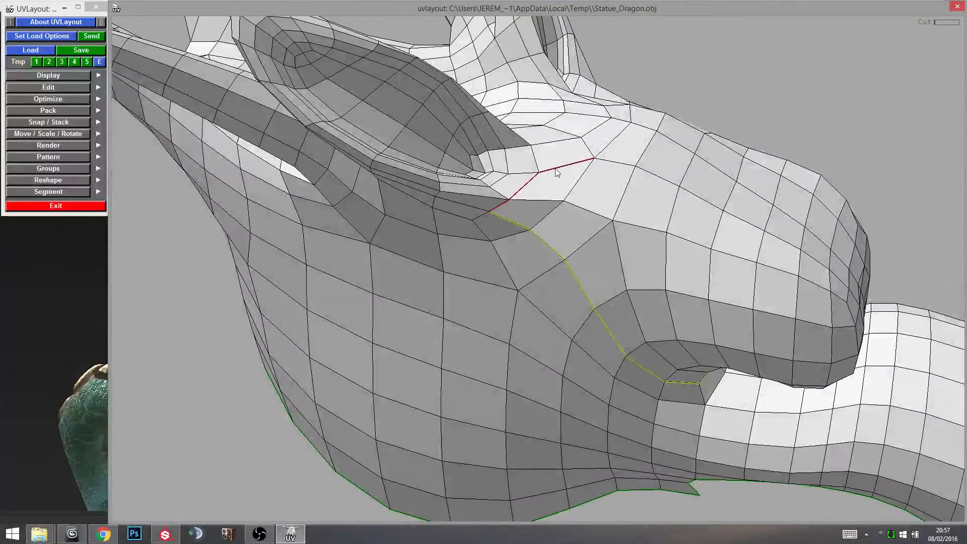
Continue the cut across the top of the forehead in front of both ears and split the forehead bulge from the head.
left_click_drag(557, 172, 514, 205)
left_click_drag(591, 191, 532, 197)
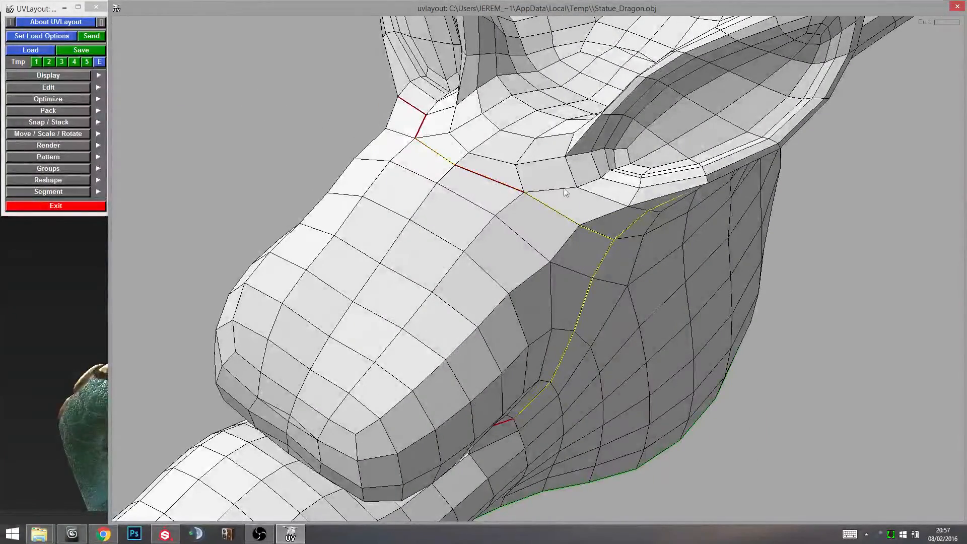
left_click_drag(638, 213, 546, 159)
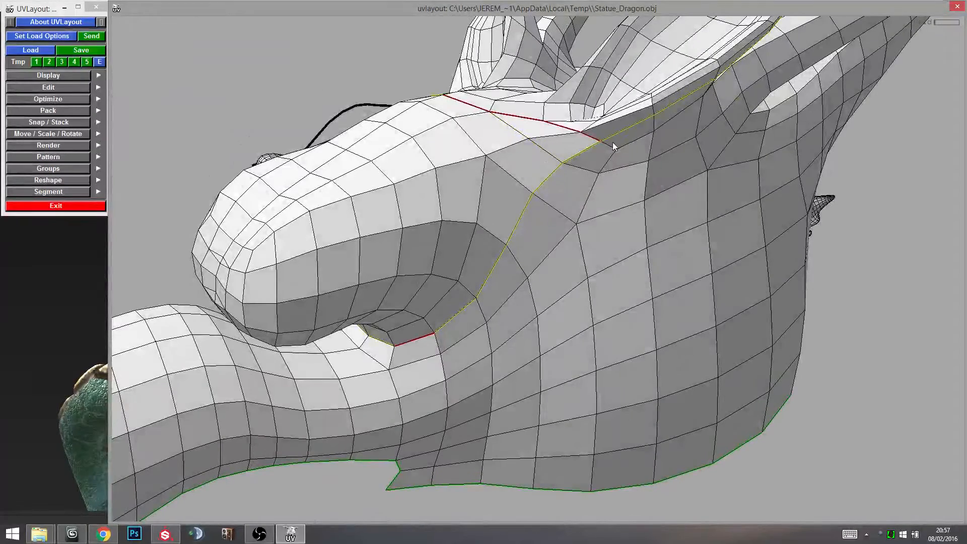
key("c")
key("Return")
key("Home")
key("space")
Move the forehead shell well clear of the head and inspect it from the front and side.
middle_click_drag(532, 257, 364, 339)
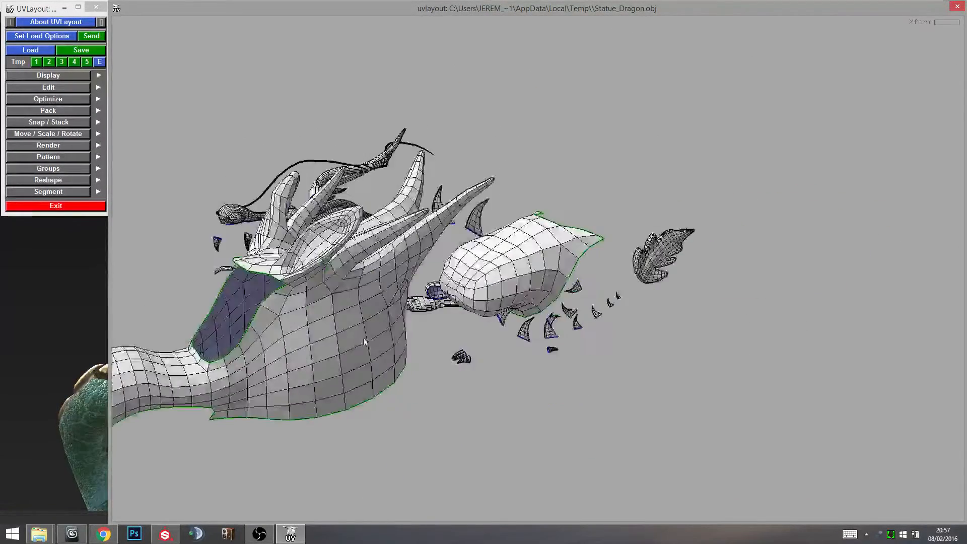
right_click_drag(365, 339, 535, 317)
left_click_drag(535, 317, 673, 216)
key("space")
middle_click_drag(673, 216, 939, 223)
middle_click_drag(766, 333, 423, 332)
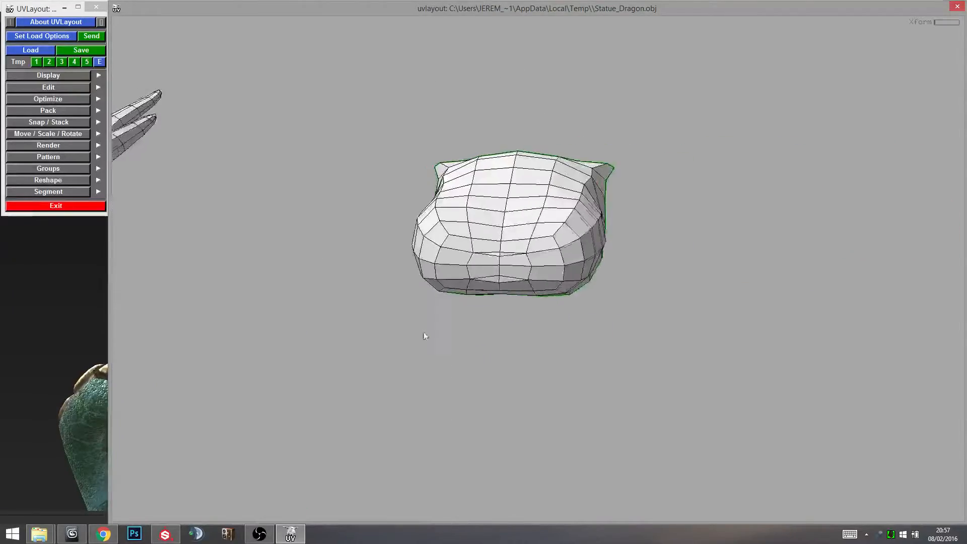
right_click_drag(423, 332, 519, 315)
left_click_drag(519, 315, 514, 269)
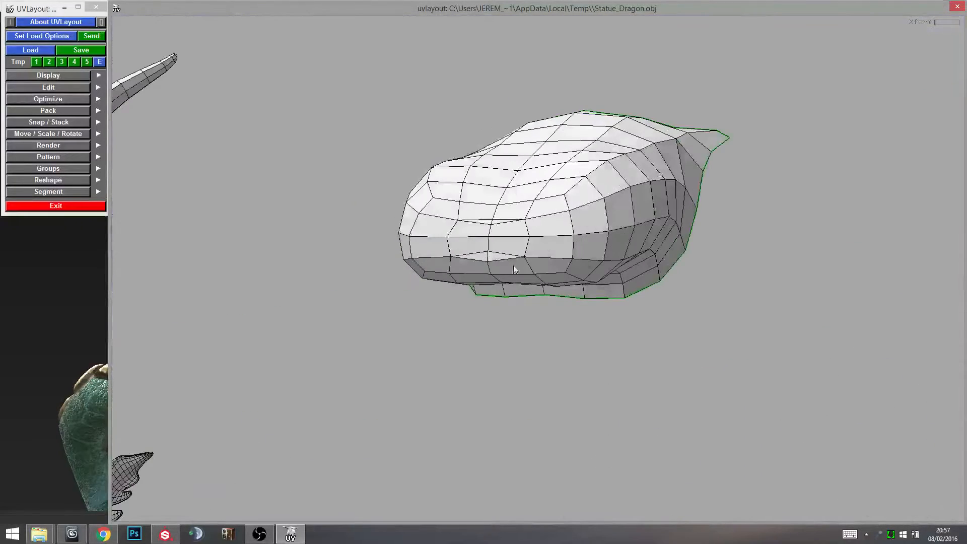
left_click_drag(561, 209, 549, 243)
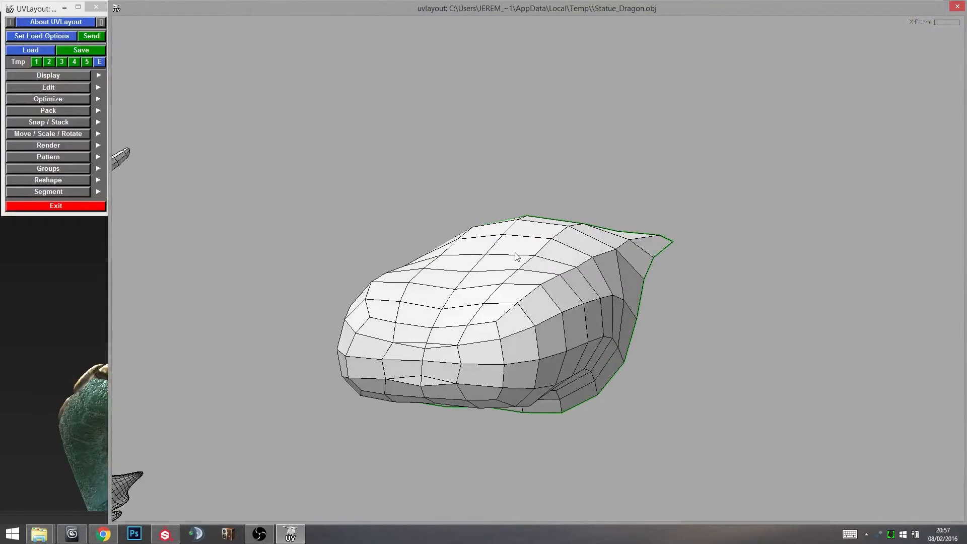
Try to flatten the forehead shell as a single piece in UV space.
left_click_drag(510, 298, 471, 328)
key("d")
key("u")
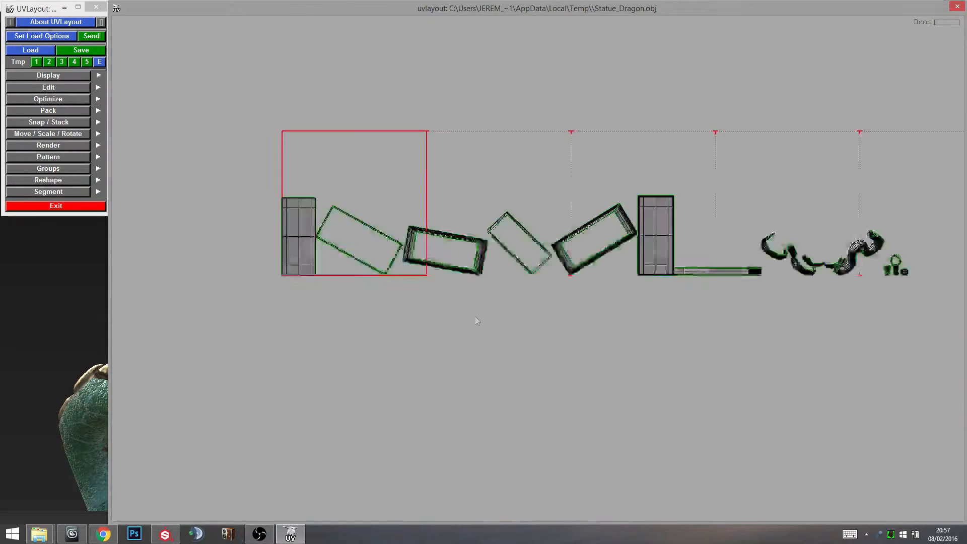
right_click_drag(573, 291, 472, 287)
key("f")
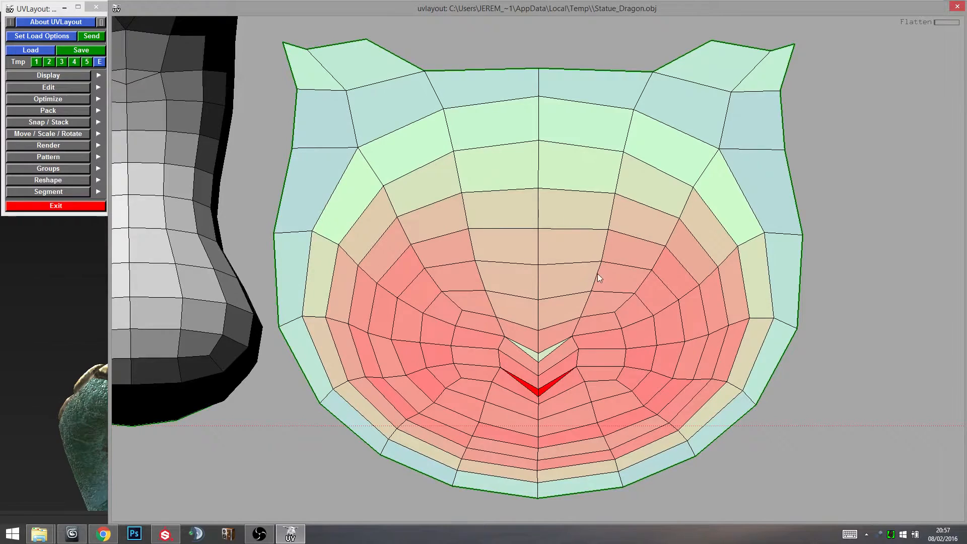
scroll(564, 281, "down", 3)
scroll(544, 294, "up", 3)
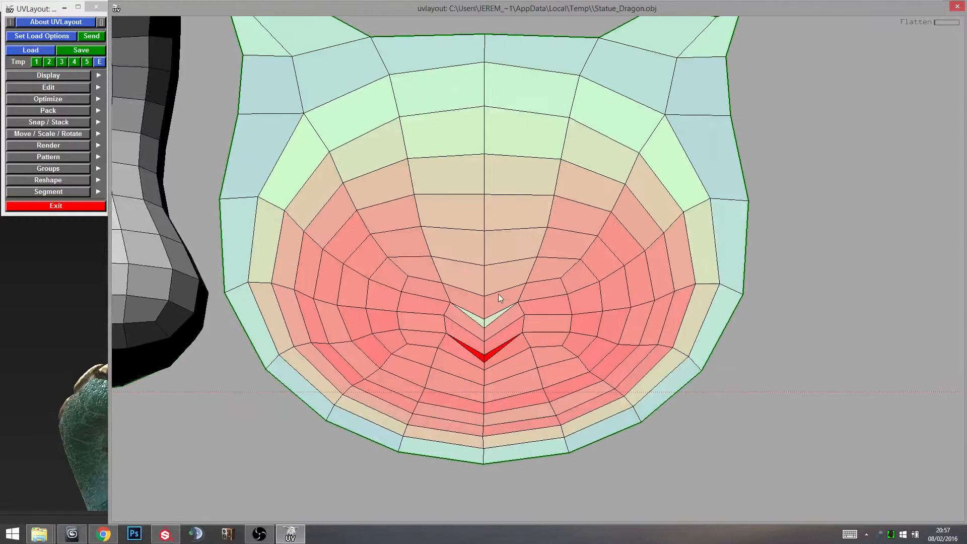
key("shift+d")
key("shift+d")
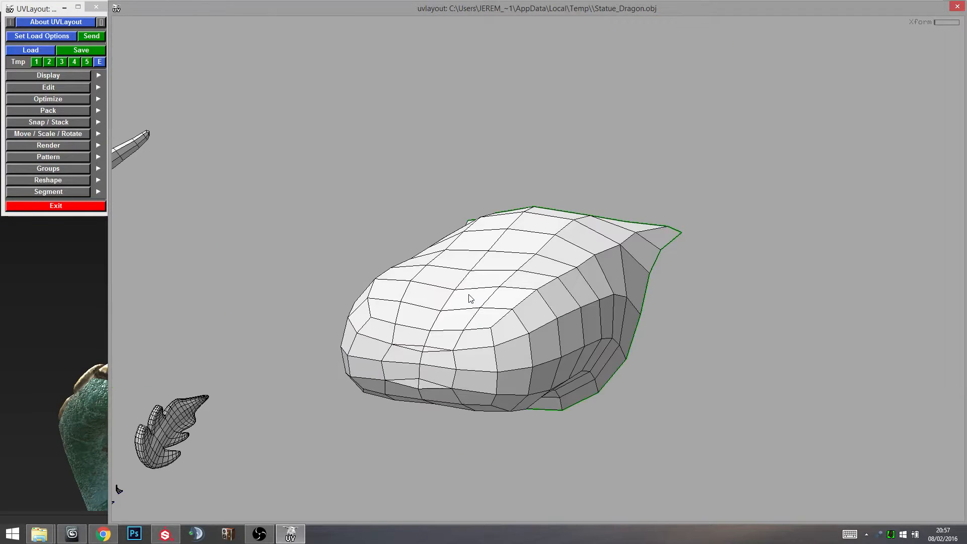
Cut the forehead shell along the edge loop around its front and both sides, splitting the underside from the top.
right_click_drag(497, 319, 533, 367)
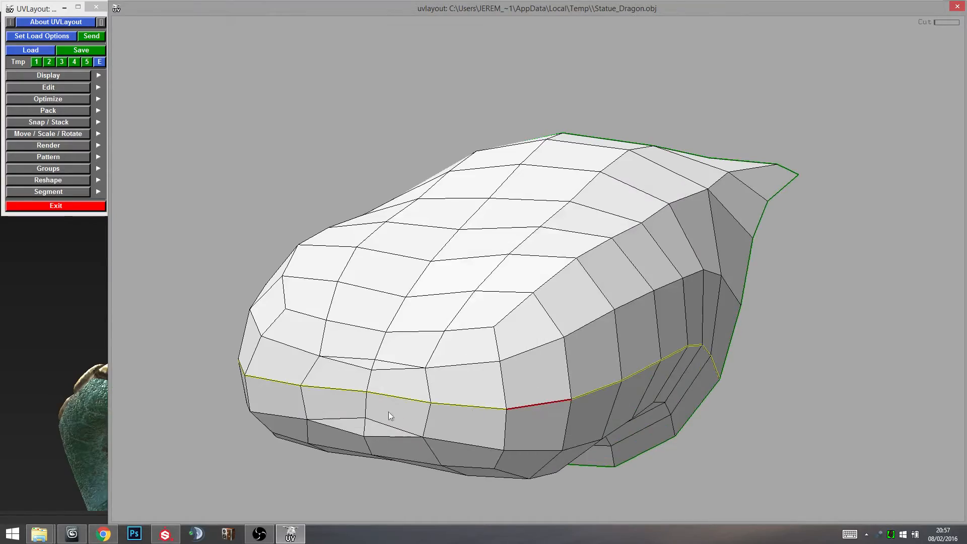
left_click_drag(389, 412, 497, 387)
key("Return")
right_click_drag(507, 361, 482, 355)
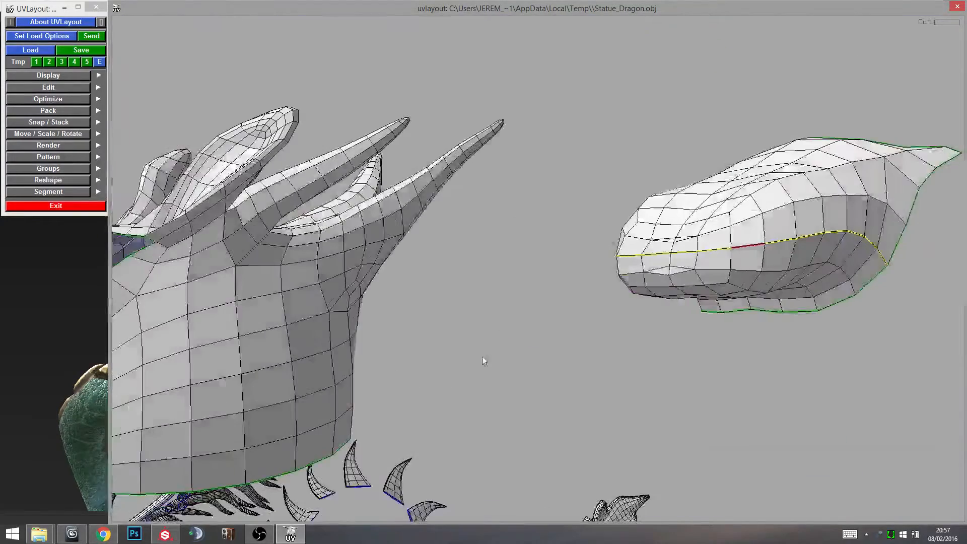
left_click_drag(482, 356, 618, 218)
left_click_drag(553, 222, 675, 263)
key("Return")
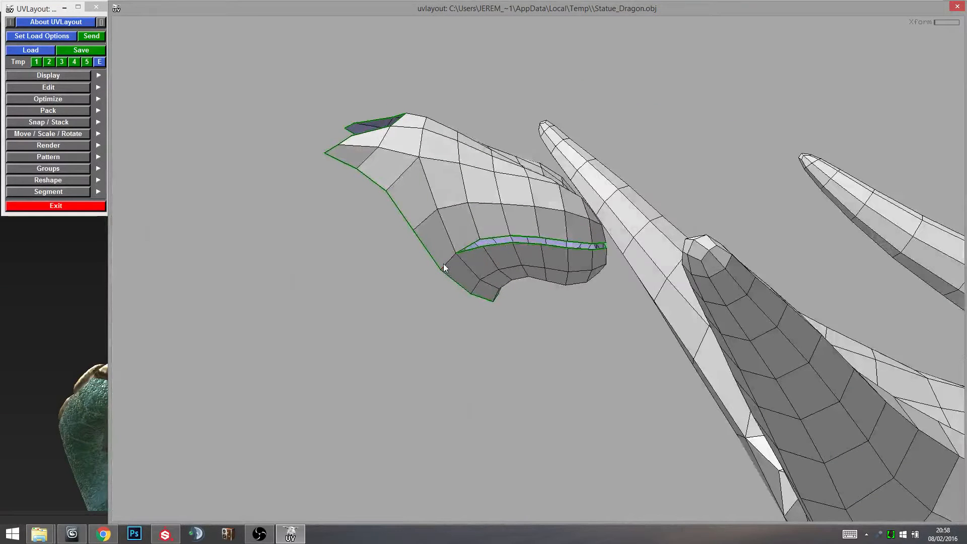
Drop both forehead pieces to UV space and flatten them.
key("Return")
key("d")
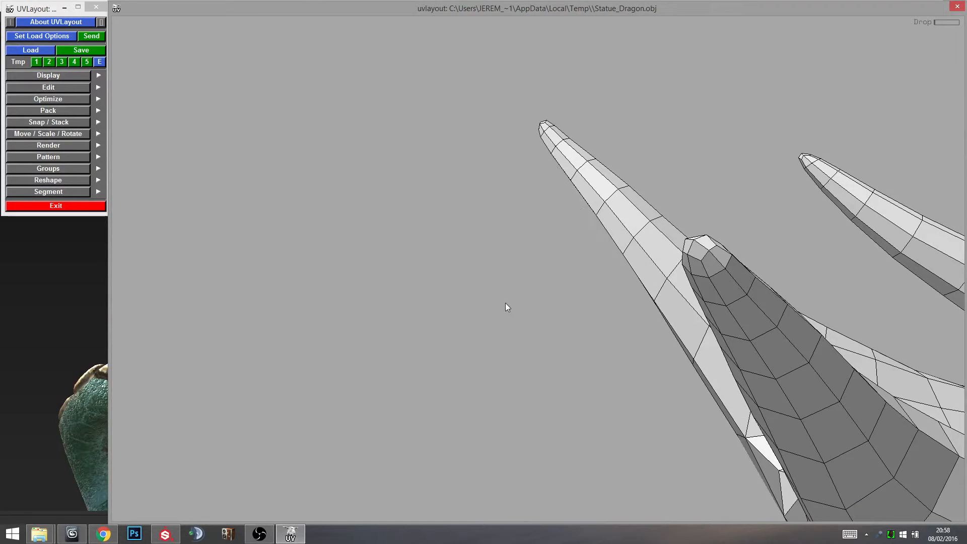
key("1")
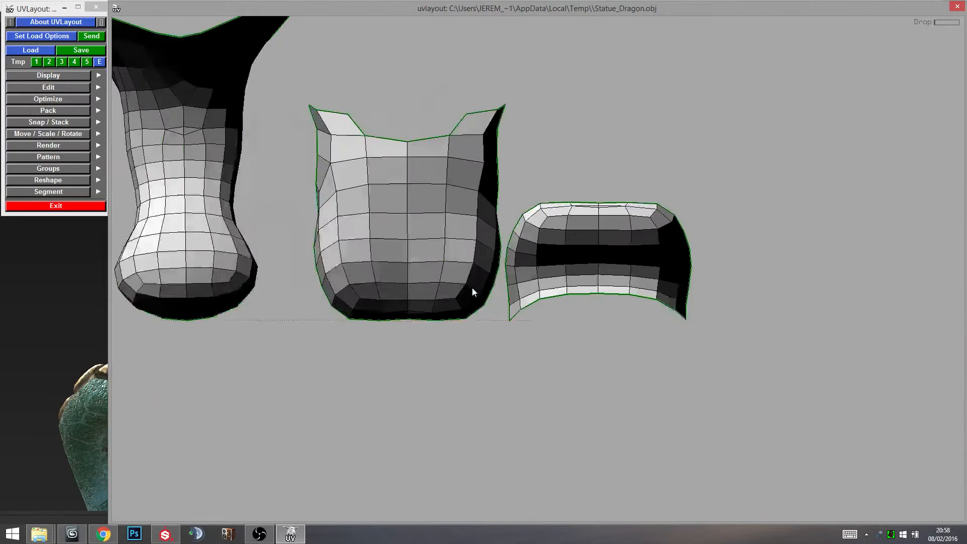
key("f")
key("f")
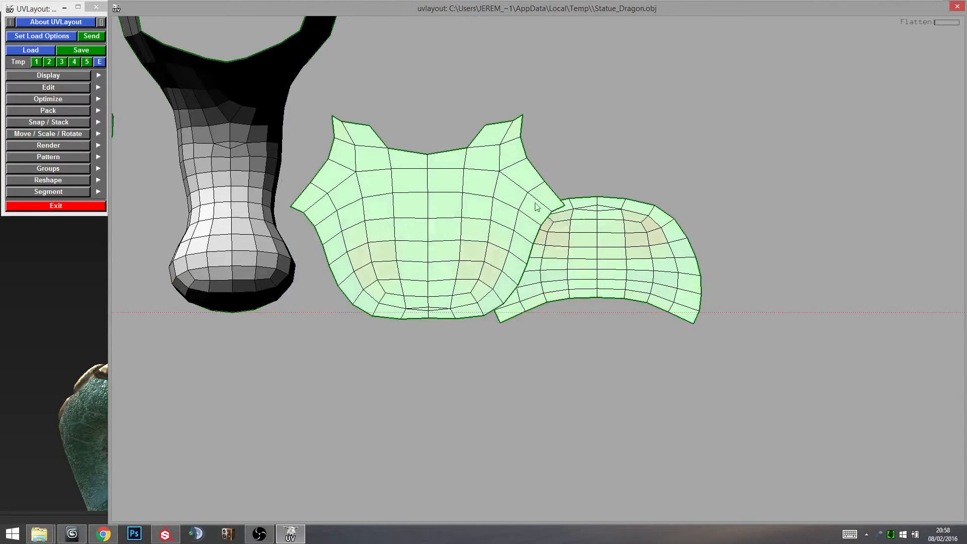
Check the textured head in Substance Painter, then mark a cut around the muzzle's base in UVLayout and split it off.
key("alt+Tab")
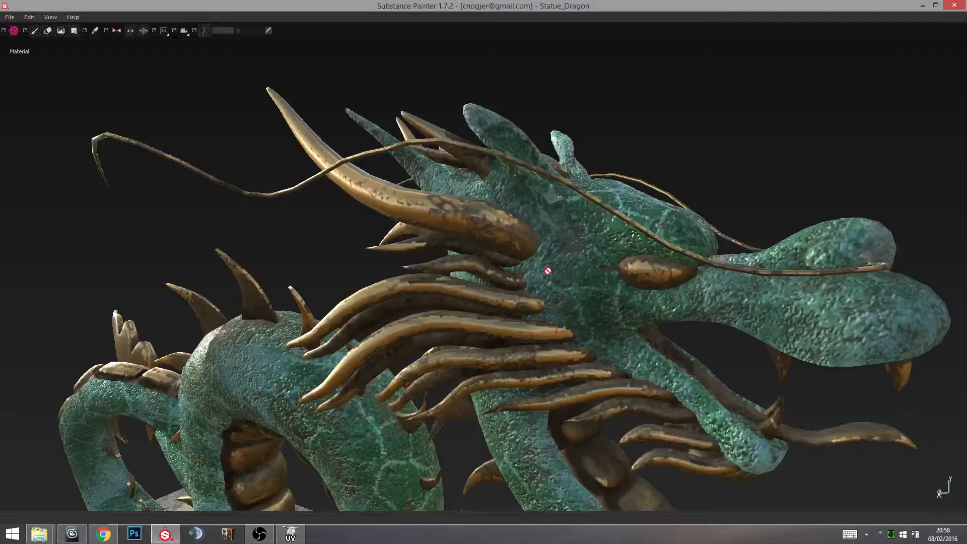
key("alt+Tab")
key("2")
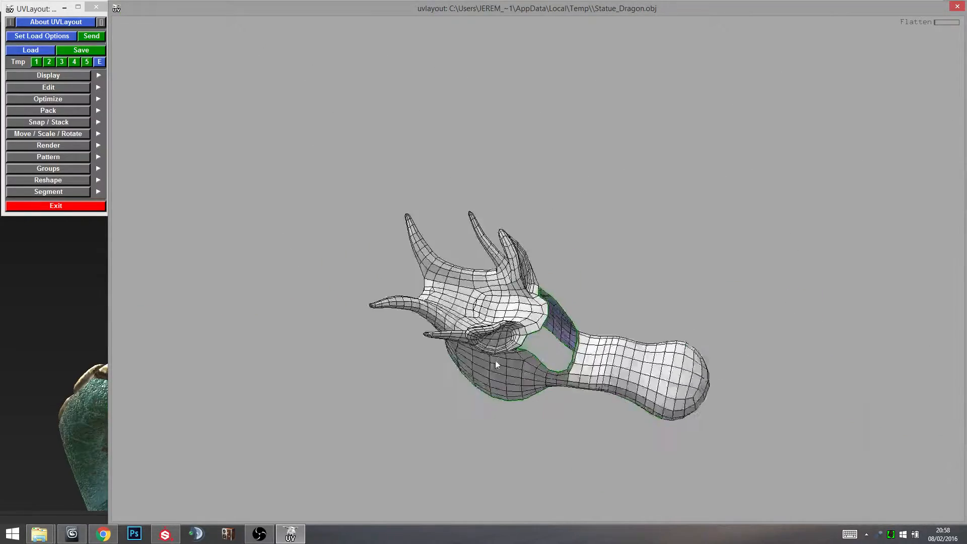
left_click_drag(496, 362, 541, 247)
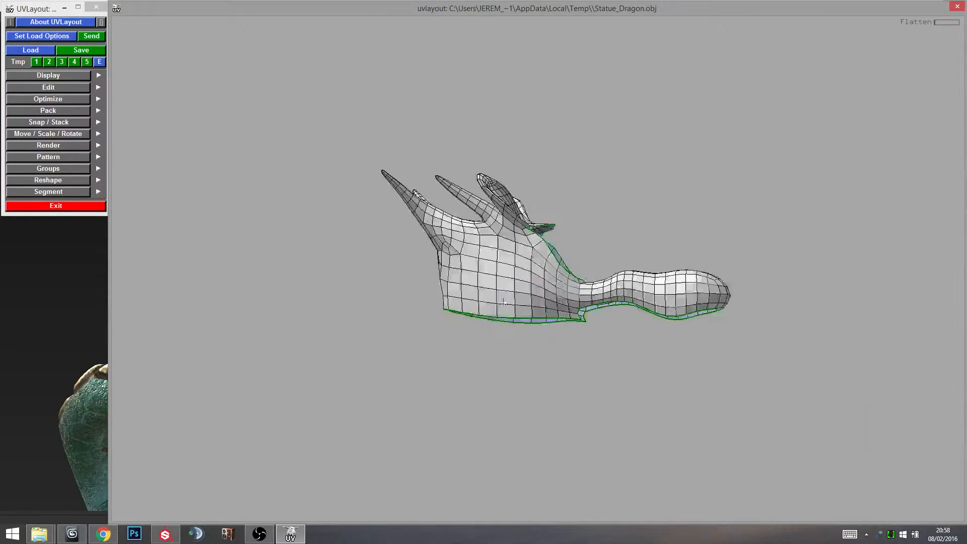
right_click_drag(541, 247, 593, 326)
left_click_drag(592, 326, 411, 304)
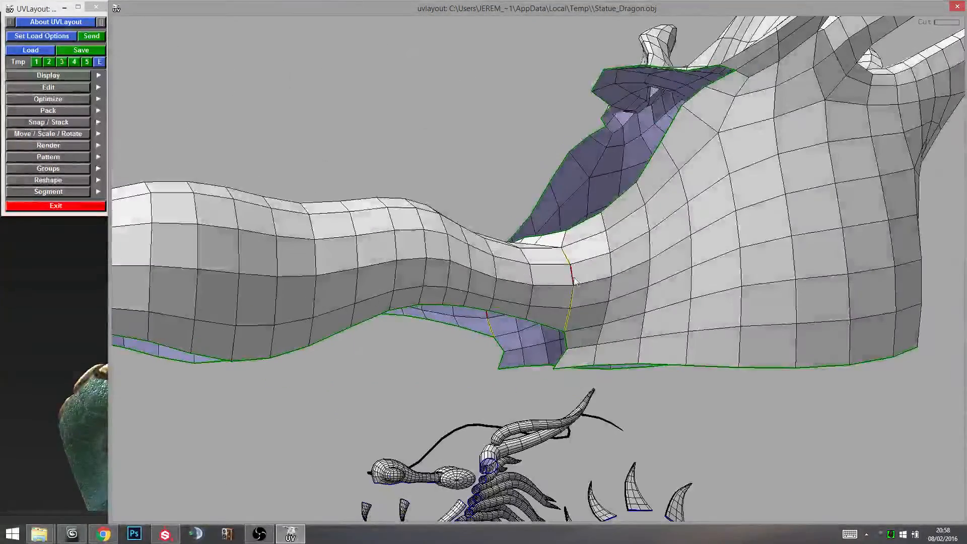
key("shift+s")
Check the split around the muzzle's base and drop the muzzle shell to UV space.
right_click_drag(453, 280, 393, 288)
left_click_drag(393, 288, 550, 310)
right_click_drag(538, 292, 492, 268)
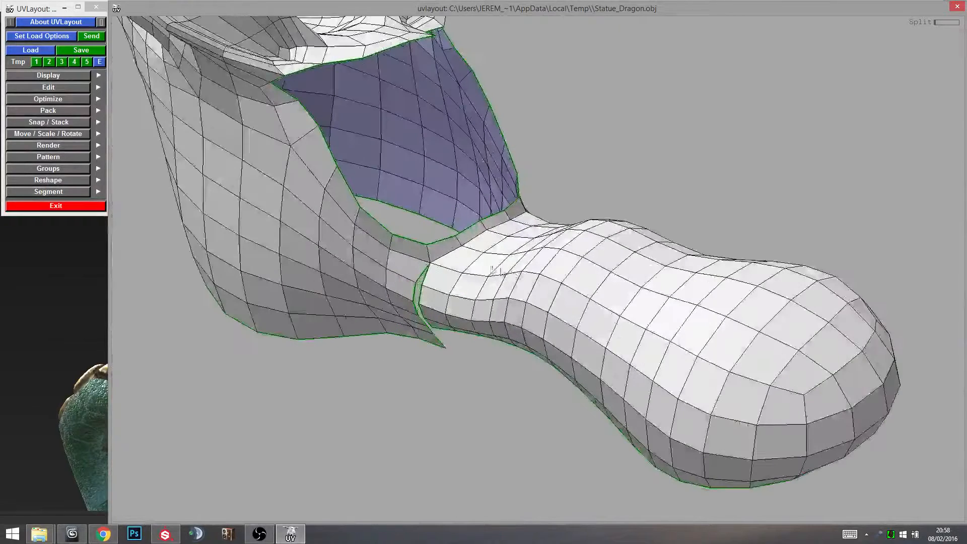
key("Return")
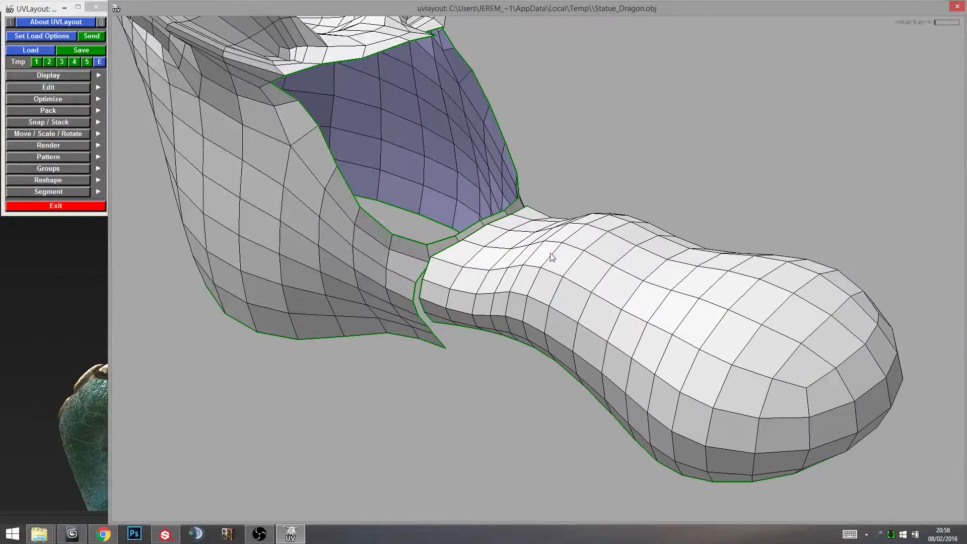
key("d")
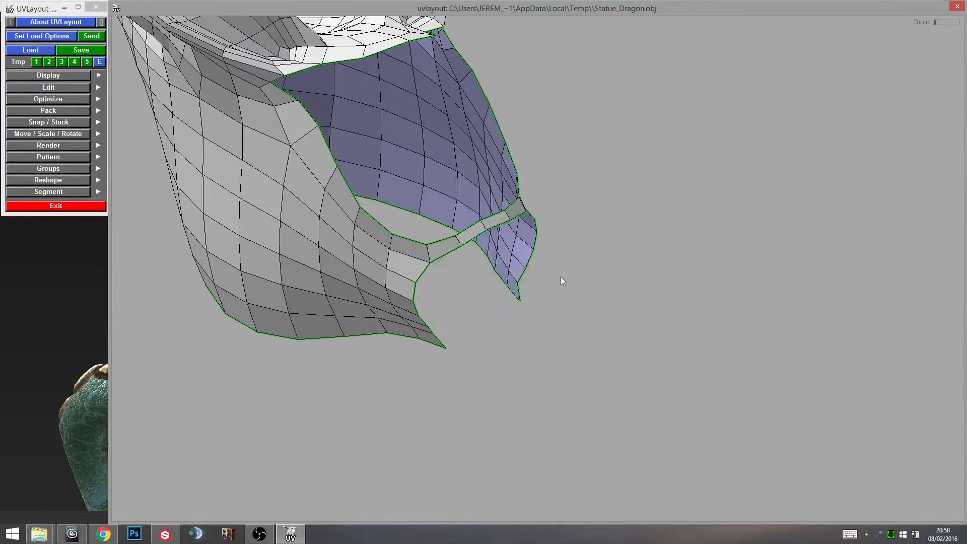
Split the narrow strip bridging the front of the remaining head shell at its middle edge.
right_click_drag(561, 276, 458, 292)
key("s")
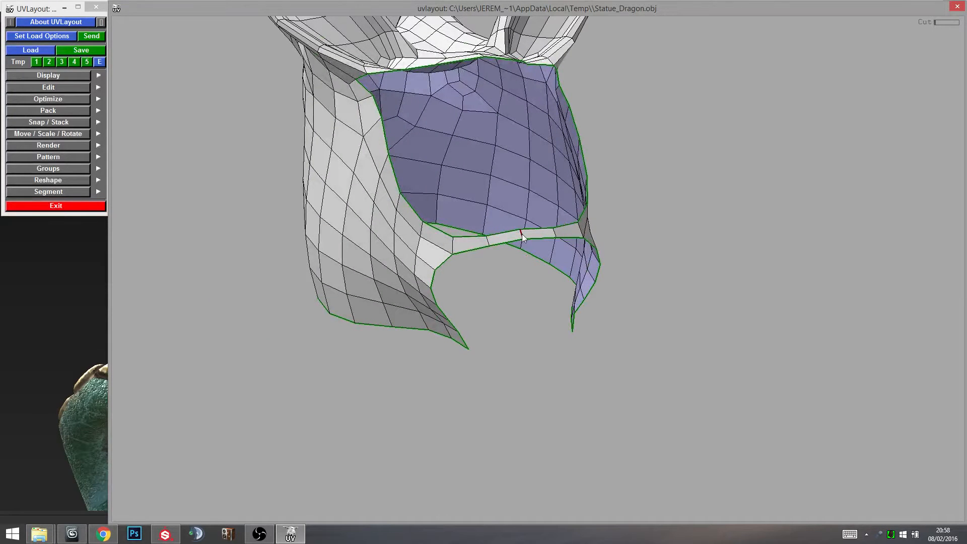
key("d")
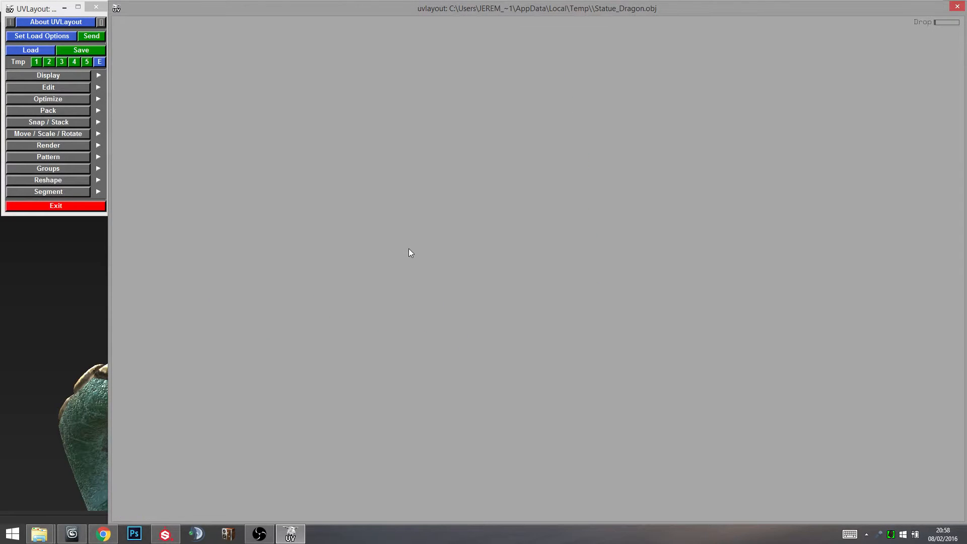
key("ctrl+z")
left_click_drag(409, 248, 468, 256)
right_click_drag(467, 256, 484, 258)
left_click_drag(485, 259, 427, 283)
right_click_drag(427, 284, 543, 234)
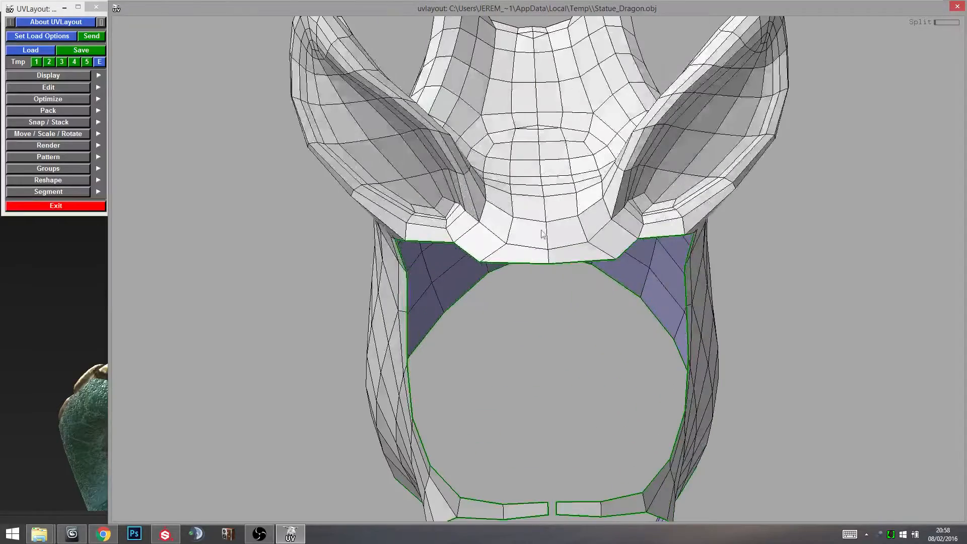
Check the textured head in Substance Painter, then split the head shell in UVLayout along its top centre line between the ears.
key("alt+Tab")
mouse_move(519, 204)
left_mouse_down("alt")
mouse_move(466, 229)
mouse_move(342, 324)
mouse_move(381, 318)
left_mouse_up("alt")
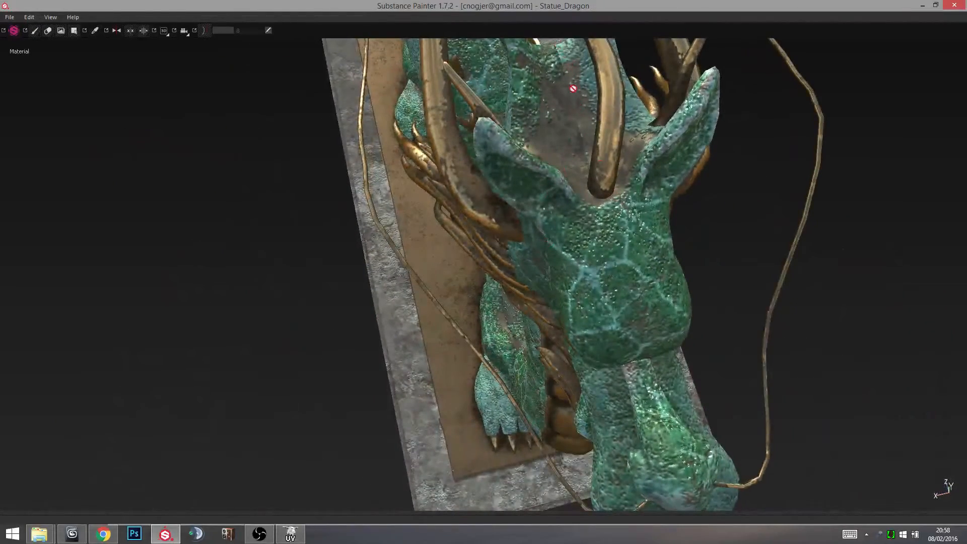
left_click_drag(573, 89, 605, 81, "alt")
key("alt+Tab")
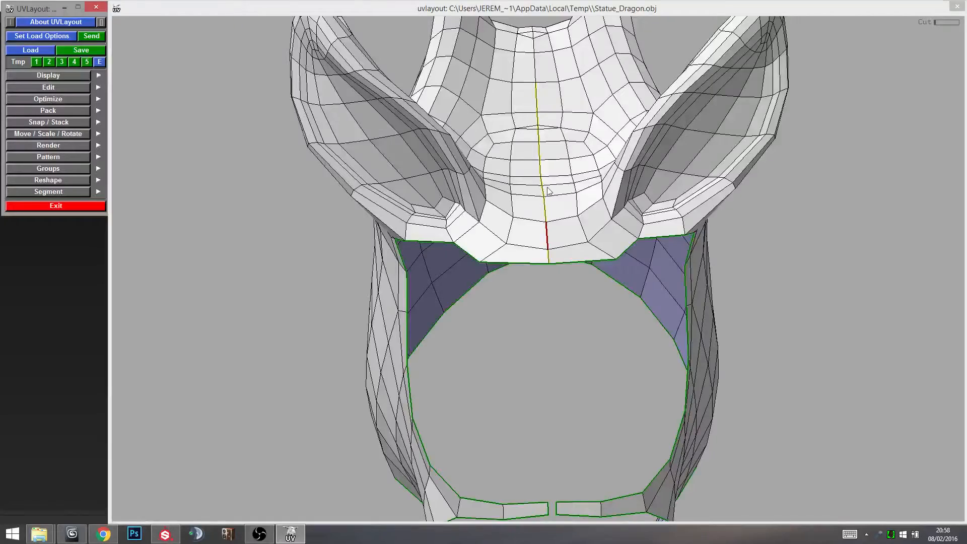
key("Return")
right_click_drag(548, 190, 526, 180)
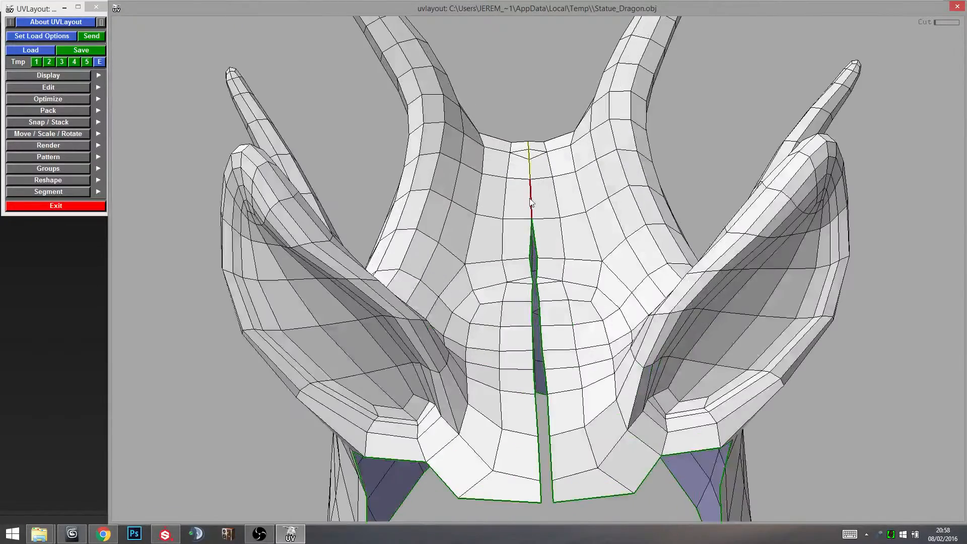
Extend the centre cut between the horns and down the back of the neck, splitting the head into two halves.
left_click_drag(555, 175, 542, 218)
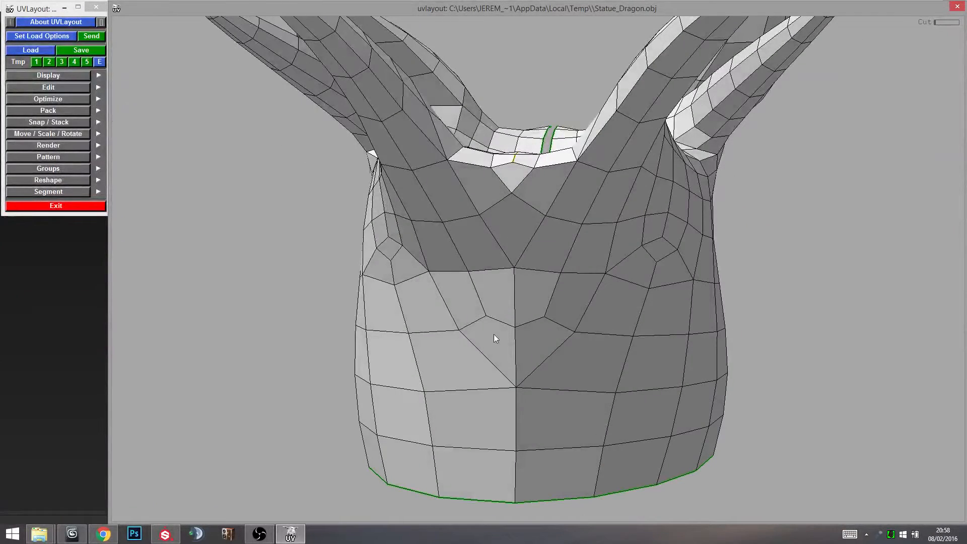
left_click_drag(494, 334, 512, 211)
right_click_drag(511, 212, 533, 223)
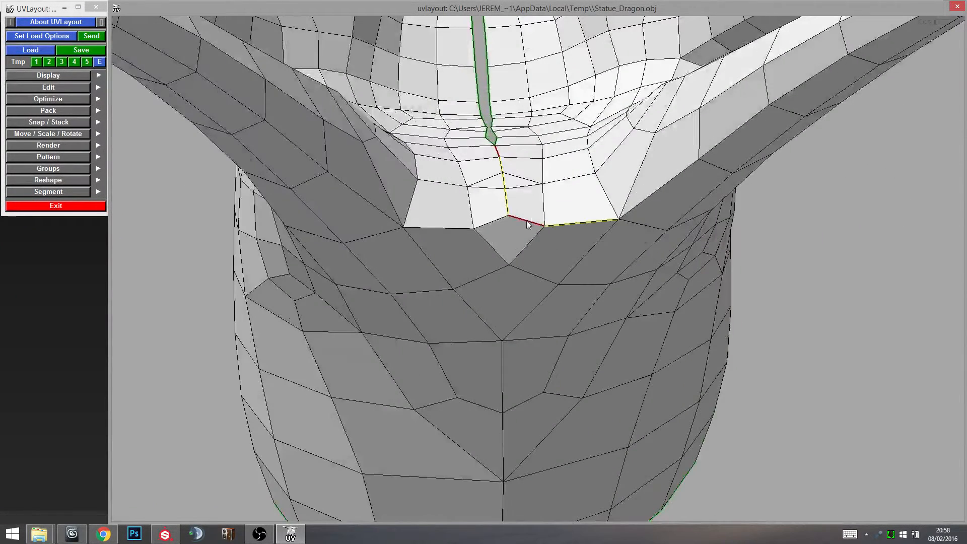
key("c")
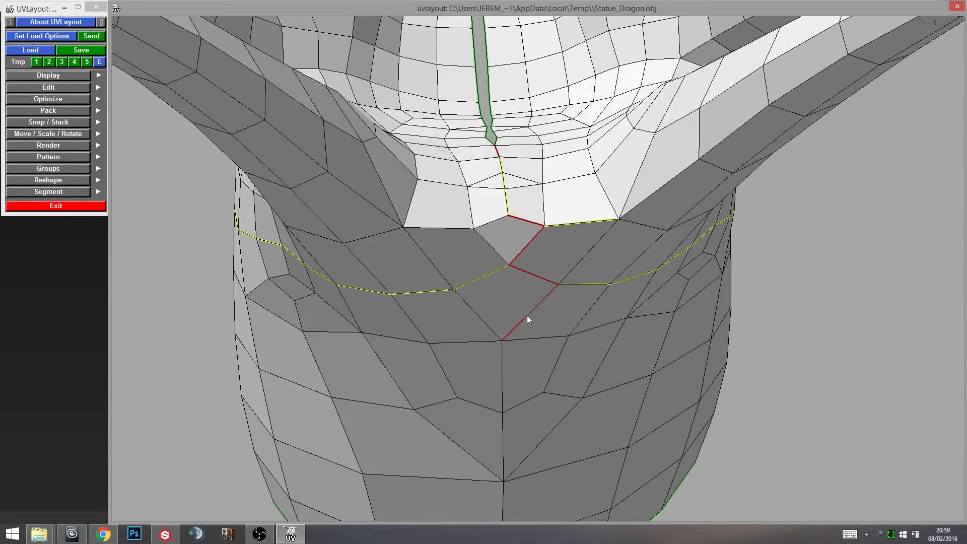
middle_click_drag(526, 376, 543, 251)
left_click_drag(543, 251, 540, 263)
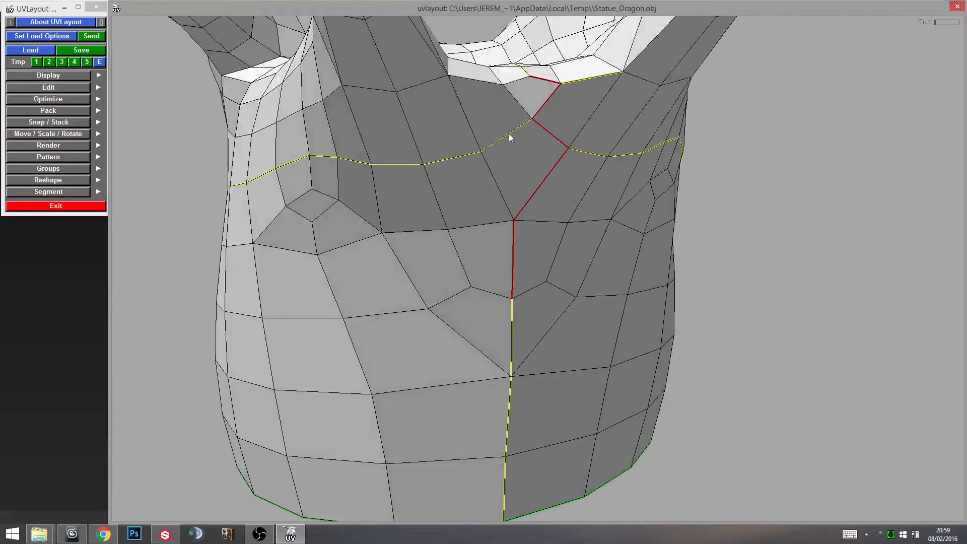
key("w")
key("w")
left_click_drag(595, 156, 552, 157)
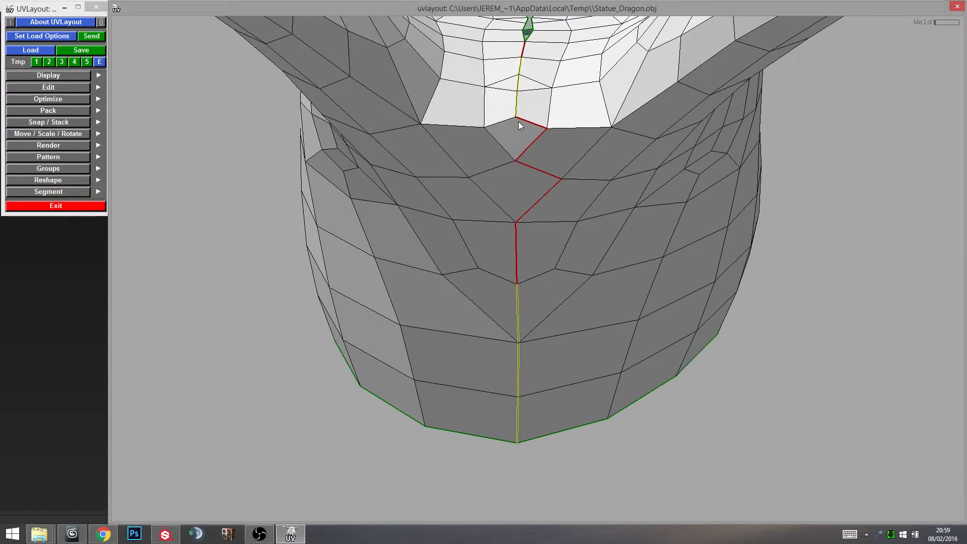
key("Return")
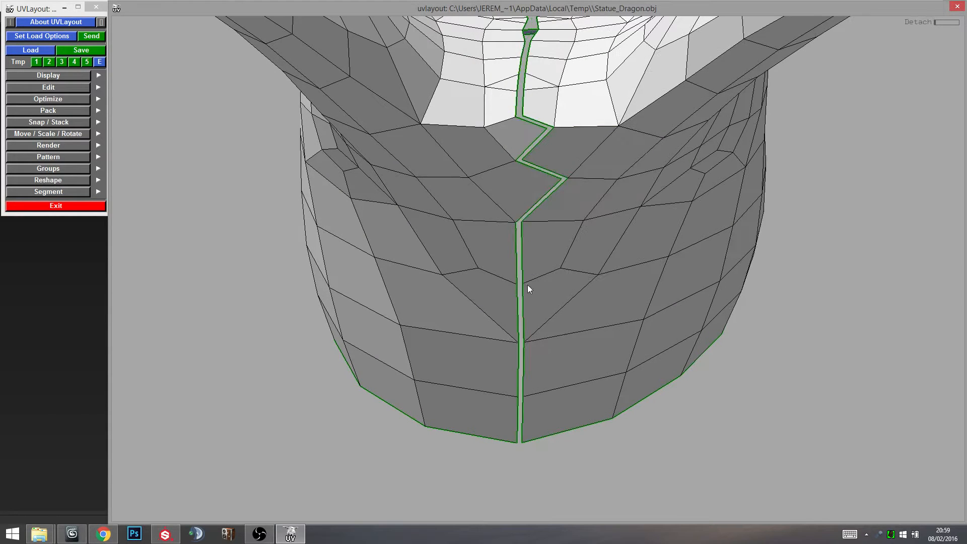
Examine the back of the textured head and the bases of the horns in Substance Painter.
key("alt+Tab")
left_click_drag(496, 221, 533, 330, "alt")
scroll(537, 208, "up", 4)
middle_click_drag(534, 194, 536, 284, "alt")
left_click_drag(535, 283, 534, 222, "alt")
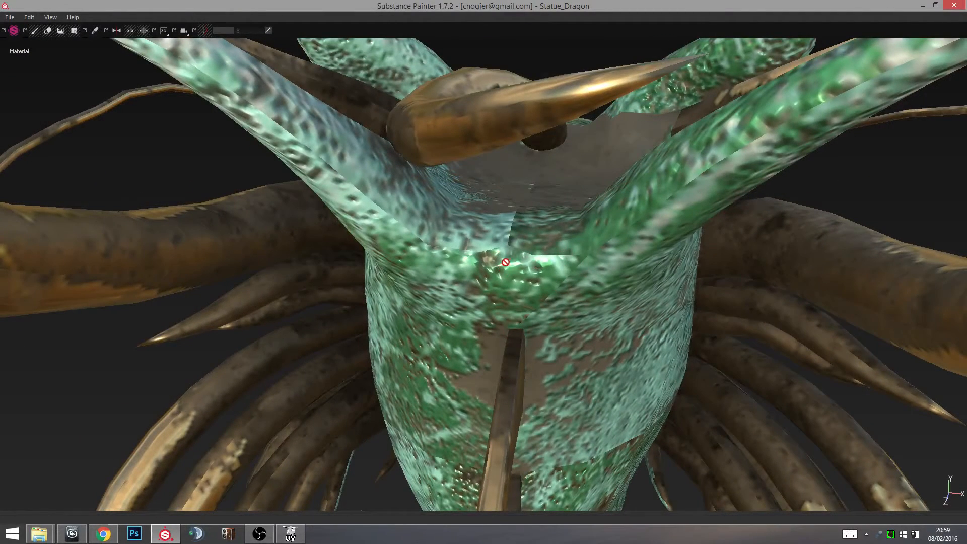
mouse_move(497, 322)
left_mouse_down("alt")
mouse_move(518, 259)
mouse_move(432, 292)
mouse_move(353, 272)
mouse_move(282, 277)
left_mouse_up("alt")
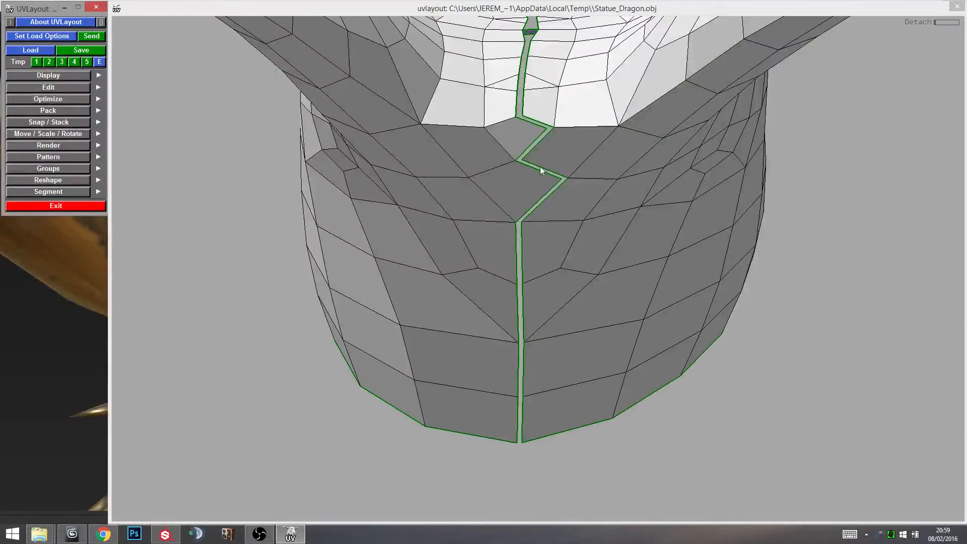
Move the two head halves apart in UVLayout and check them from several sides.
left_click_drag(511, 235, 520, 325)
scroll(509, 313, "down", 8)
middle_click_drag(560, 227, 678, 216)
left_click_drag(514, 241, 615, 265)
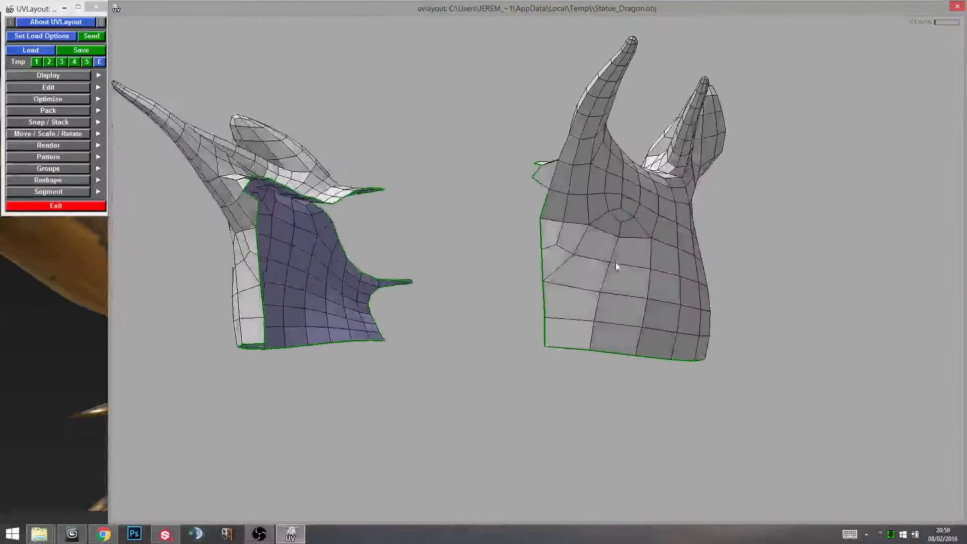
right_click_drag(615, 264, 550, 267)
left_click_drag(549, 267, 440, 287)
right_click_drag(439, 287, 470, 298)
left_click_drag(470, 298, 491, 295)
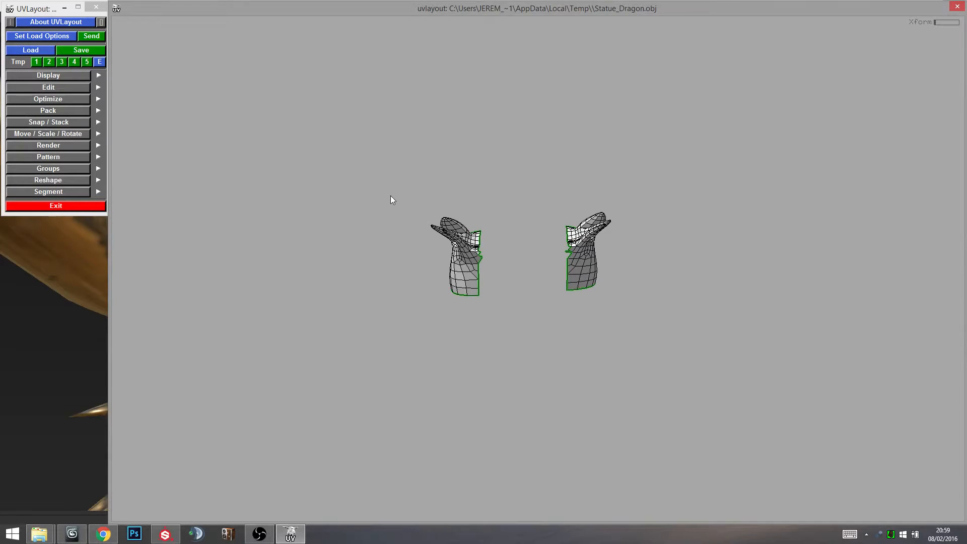
Mark all polygons of both head halves, segment them with Box off and drop the result to UV space.
key("equal")
key("g")
left_click_drag(676, 323, 531, 327)
right_click_drag(531, 328, 519, 297)
left_click(71, 192)
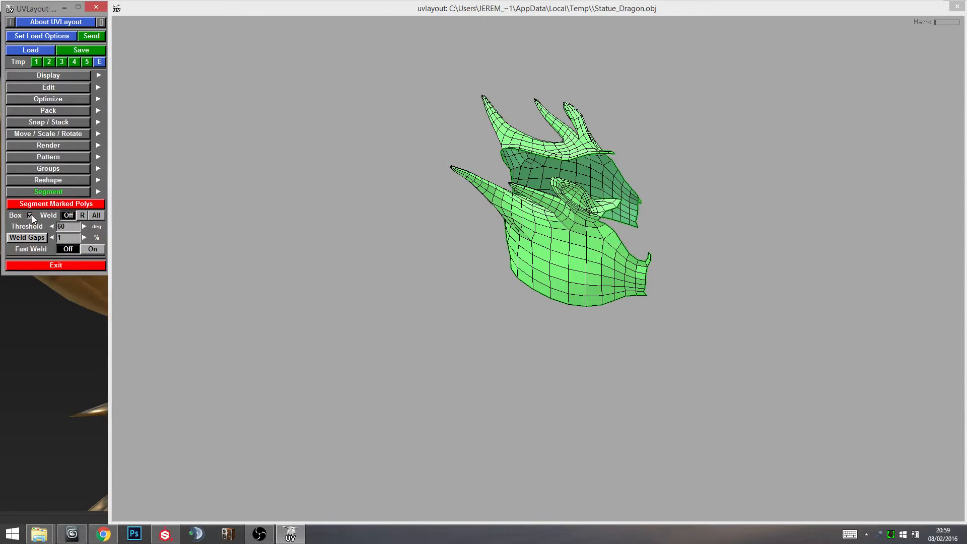
left_click(59, 204)
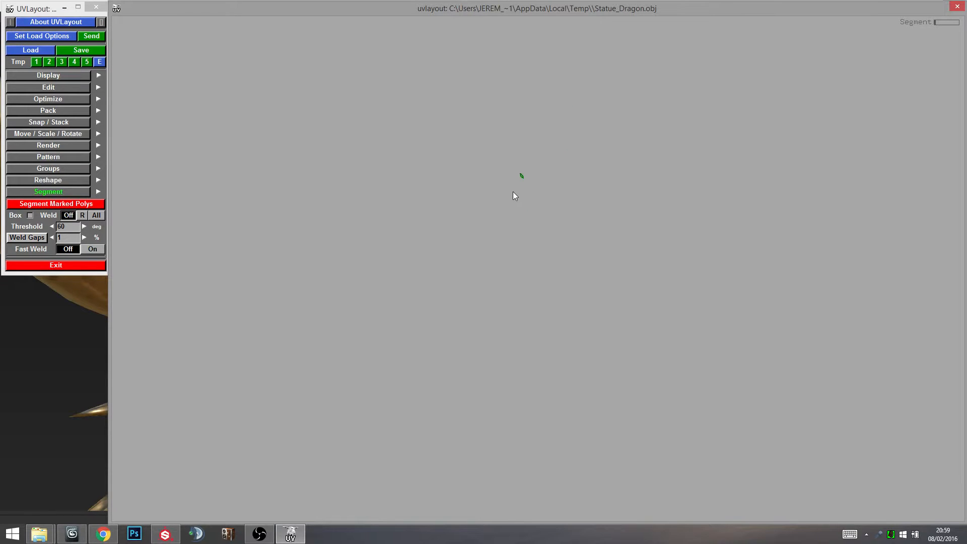
key("d")
Examine the remaining claws, legs, spikes and mane around the scene for leftover segmented pieces.
middle_click_drag(252, 511, 475, 282)
left_click_drag(475, 282, 436, 304)
middle_click_drag(436, 304, 542, 319)
right_click_drag(542, 320, 503, 265)
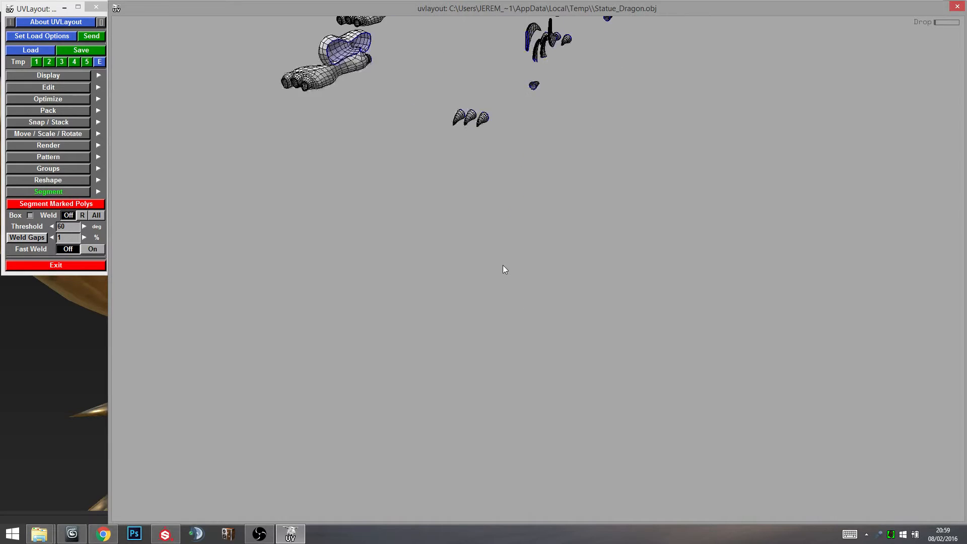
left_click_drag(503, 265, 534, 264)
middle_click_drag(533, 264, 538, 403)
left_click_drag(463, 304, 525, 293)
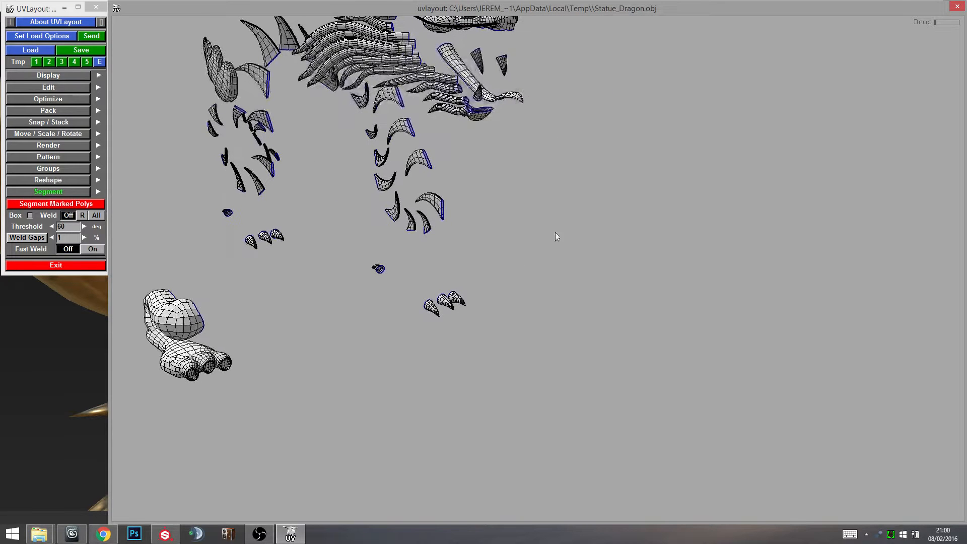
middle_click_drag(555, 232, 428, 343)
middle_click_drag(569, 240, 318, 471)
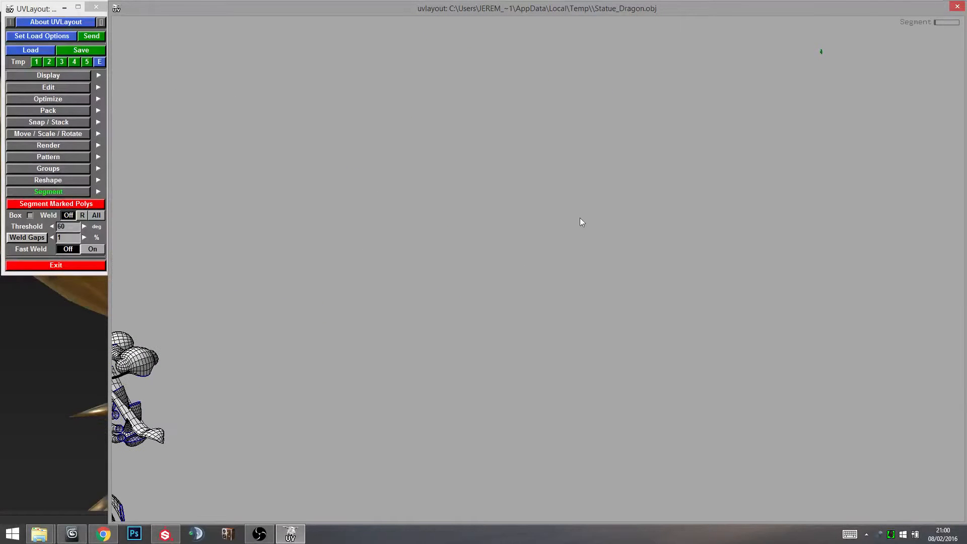
middle_click_drag(579, 217, 177, 436)
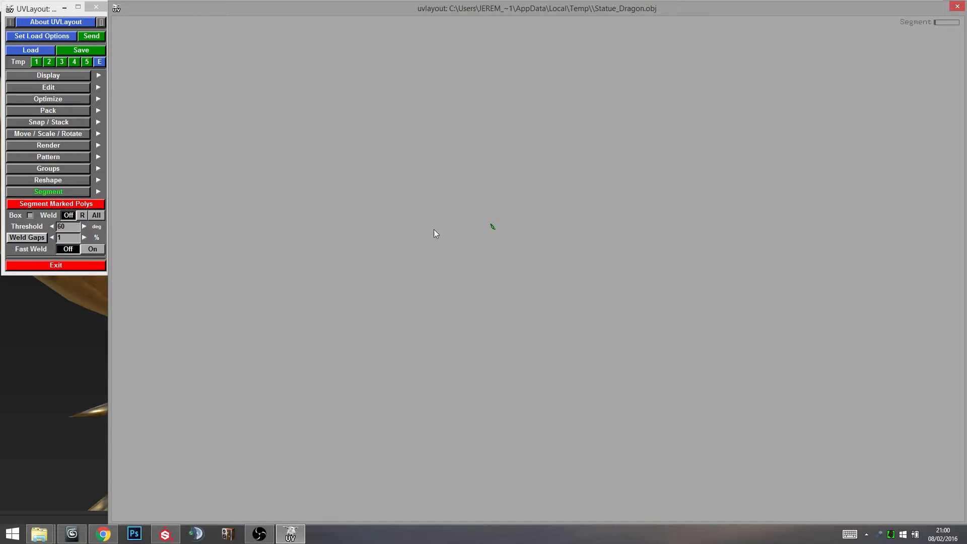
Try to drop the tiny segmented piece to UV space and check the dragon's remaining parts.
key("[")
left_click_drag(317, 94, 634, 350)
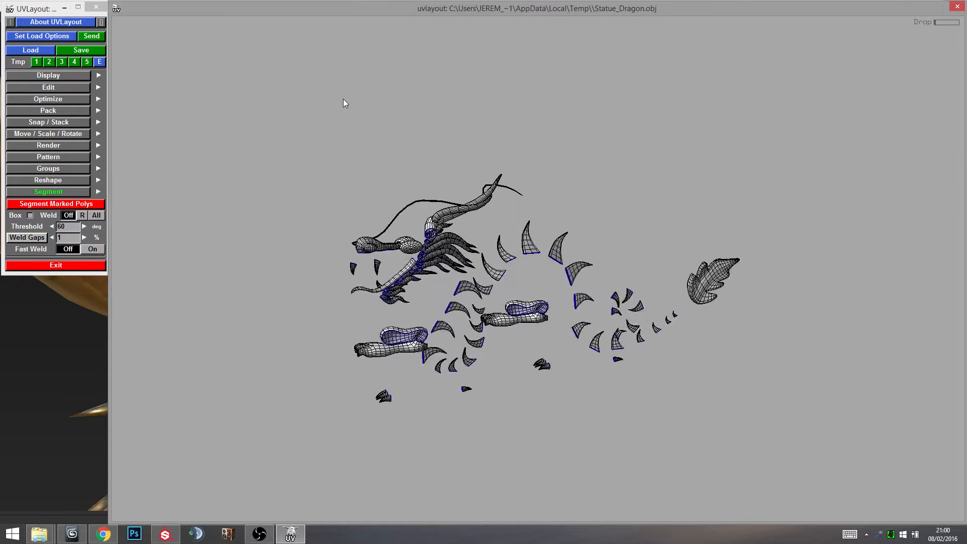
key("shift+d")
left_click_drag(213, 61, 849, 470)
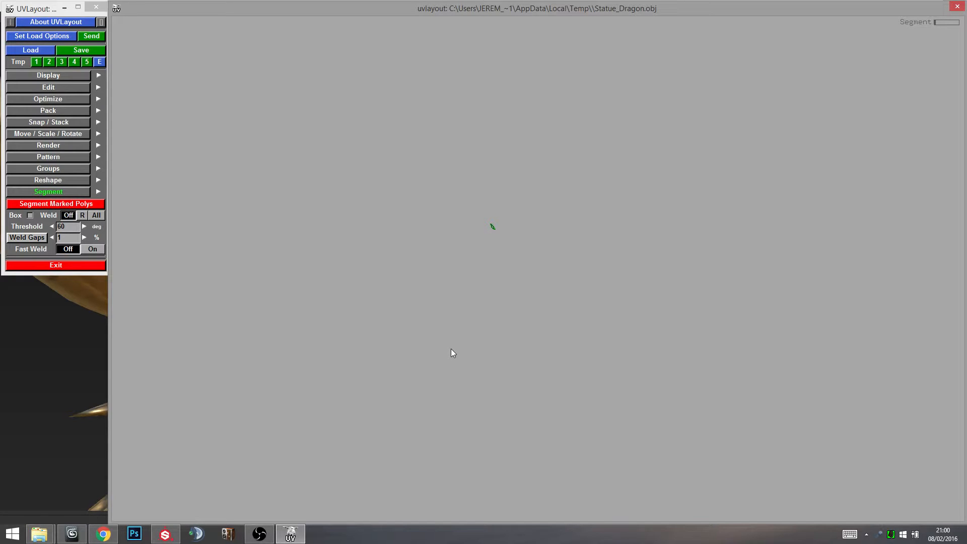
left_click_drag(444, 190, 518, 373)
left_click_drag(676, 325, 460, 376)
middle_click_drag(461, 377, 526, 431)
right_click_drag(460, 431, 418, 333)
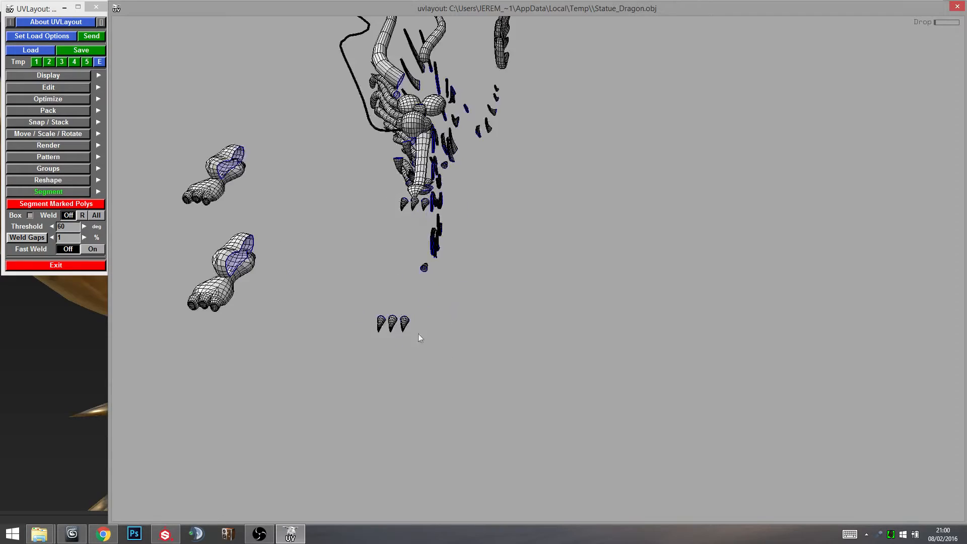
left_click_drag(418, 334, 459, 283)
middle_click_drag(459, 282, 322, 323)
right_click_drag(322, 323, 582, 279)
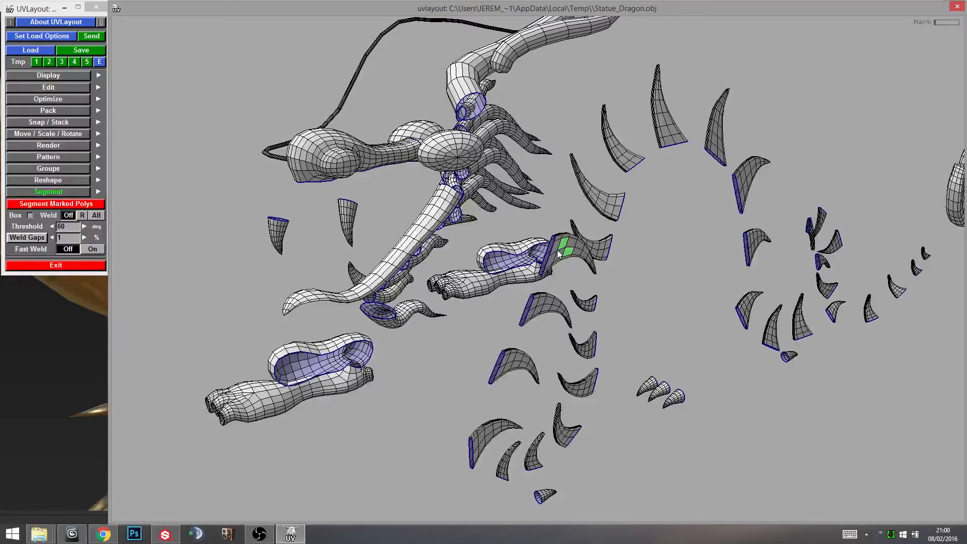
Mark the first side polygons of the curved spike near the hind leg, with the Segment options shown.
key("g")
left_click_drag(379, 289, 408, 313)
middle_click_drag(408, 313, 592, 389)
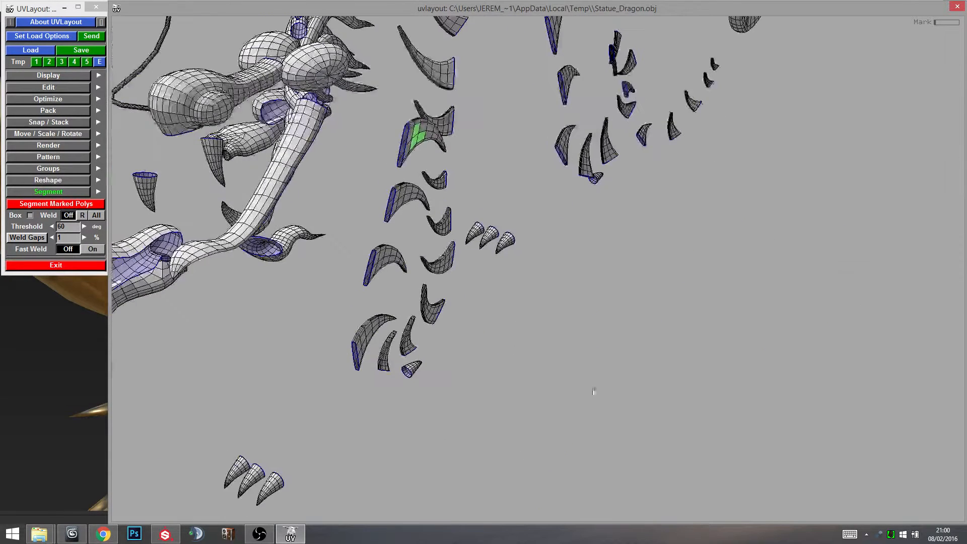
left_click_drag(593, 389, 282, 302)
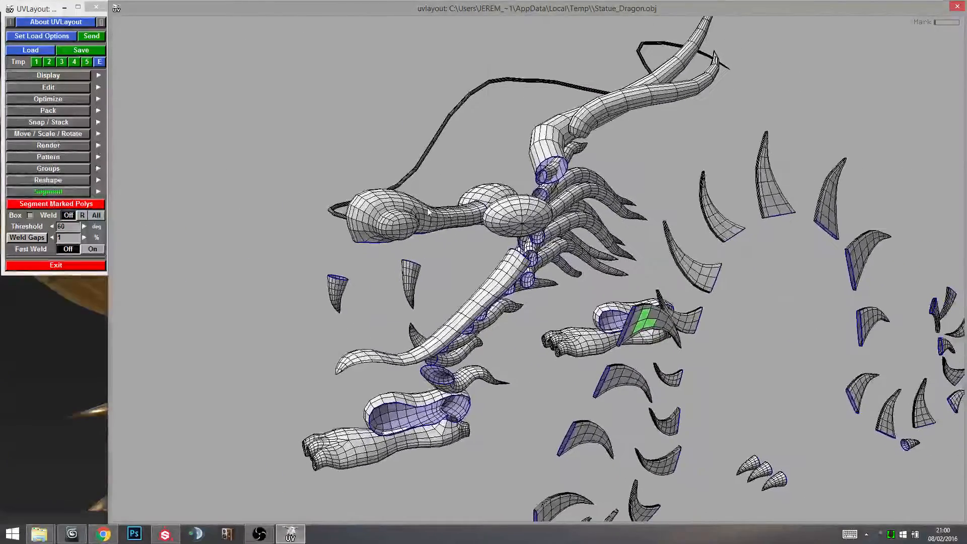
left_click(25, 193)
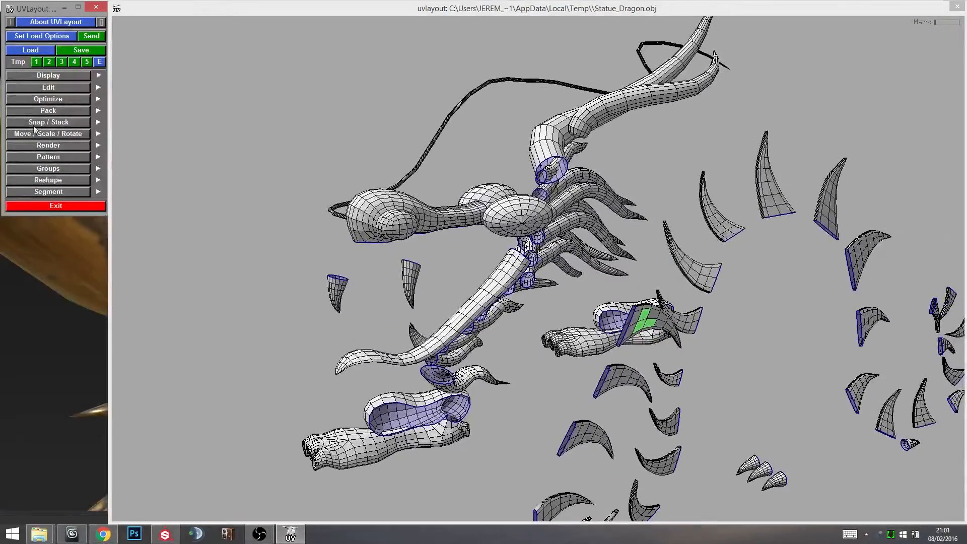
left_click(45, 195)
middle_click_drag(522, 321, 391, 319)
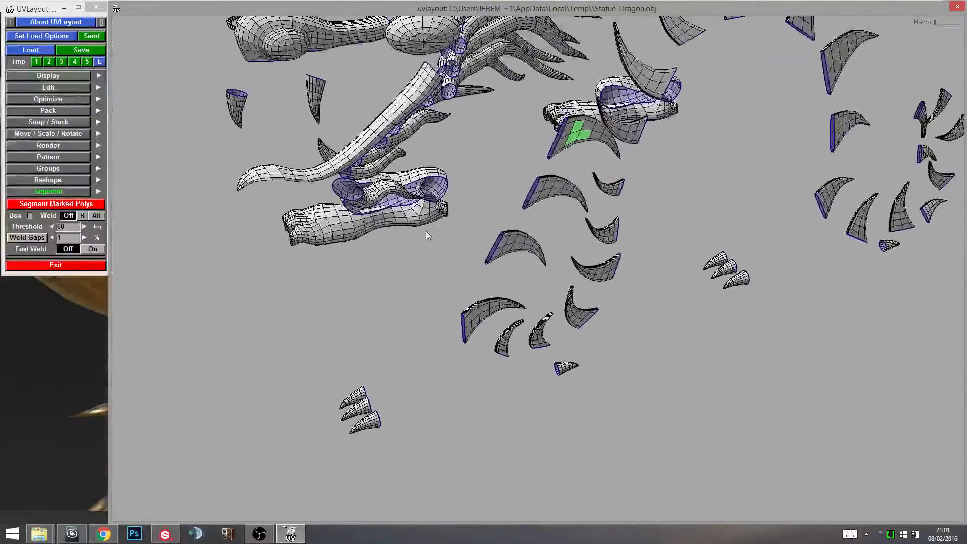
middle_click_drag(425, 231, 375, 276)
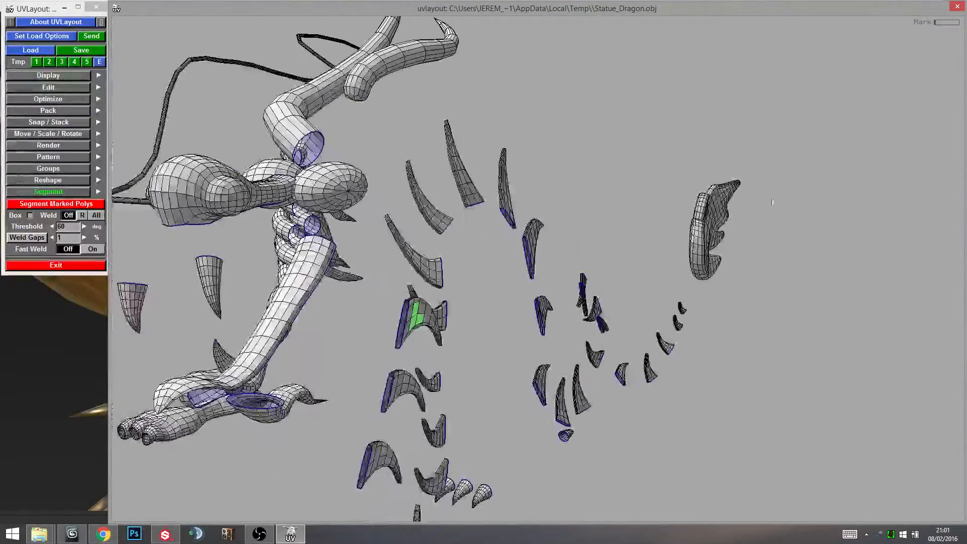
left_click_drag(375, 276, 900, 237)
middle_click_drag(334, 309, 521, 240)
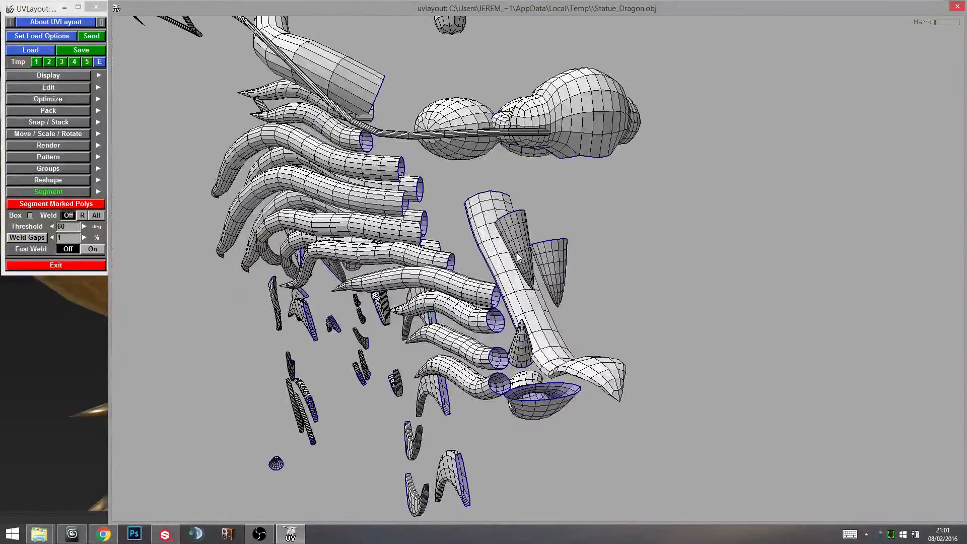
mouse_move(577, 321)
left_mouse_down()
mouse_move(685, 344)
mouse_move(700, 298)
mouse_move(569, 312)
left_mouse_up()
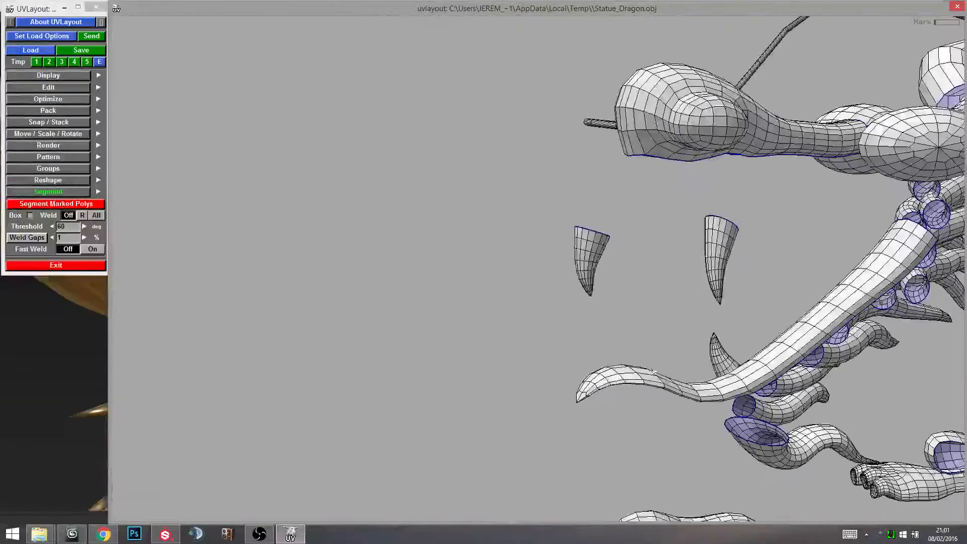
middle_click_drag(856, 433, 396, 310)
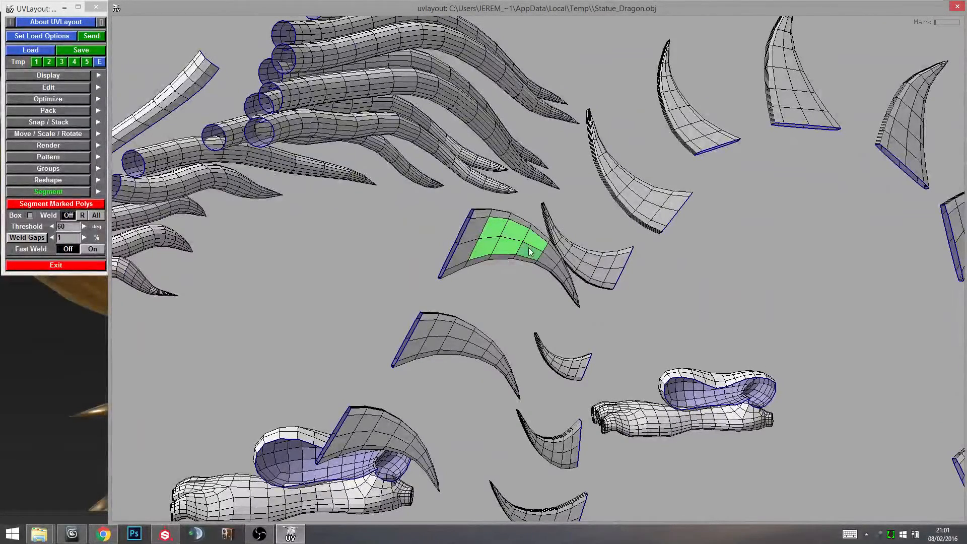
Mark the side polygons of the curved spike and the three spikes beside it.
key("g")
key("g")
key("g")
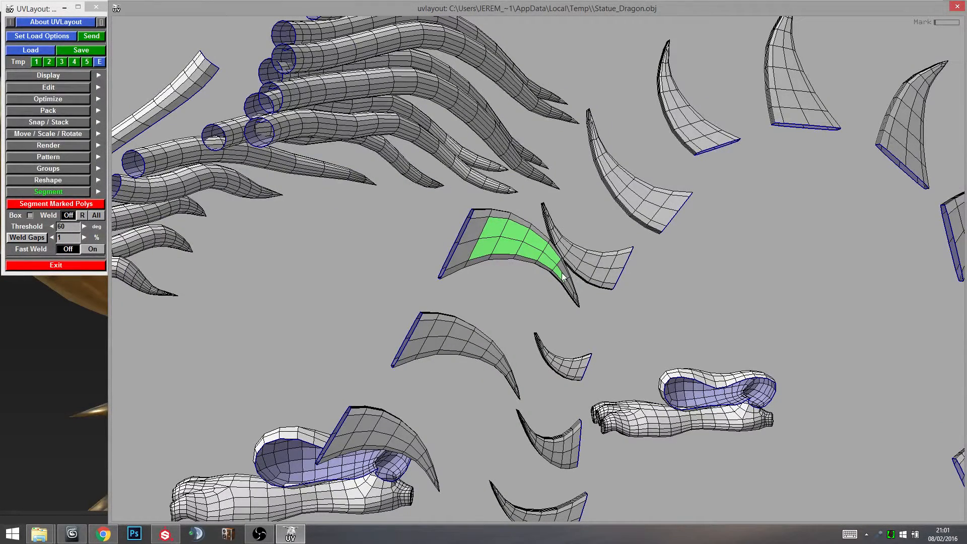
key("g")
key("g")
key("g")
key("g")
key("g")
key("g")
key("g")
key("g")
key("g")
key("g")
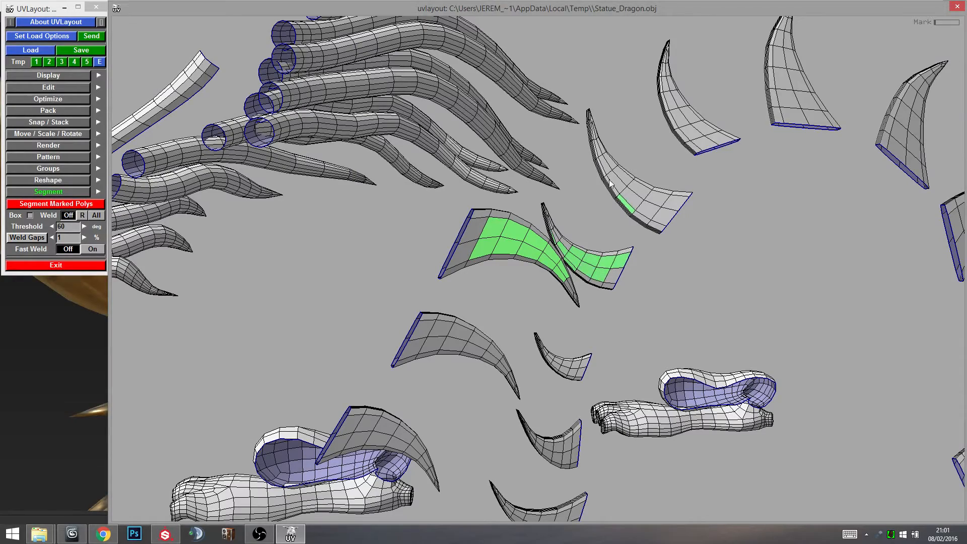
key("g")
key("g")
key("g")
key("g")
key("g")
key("g")
key("g")
key("g")
key("g")
key("g")
key("g")
key("g")
key("g")
key("g")
key("g")
key("g")
key("g")
key("g")
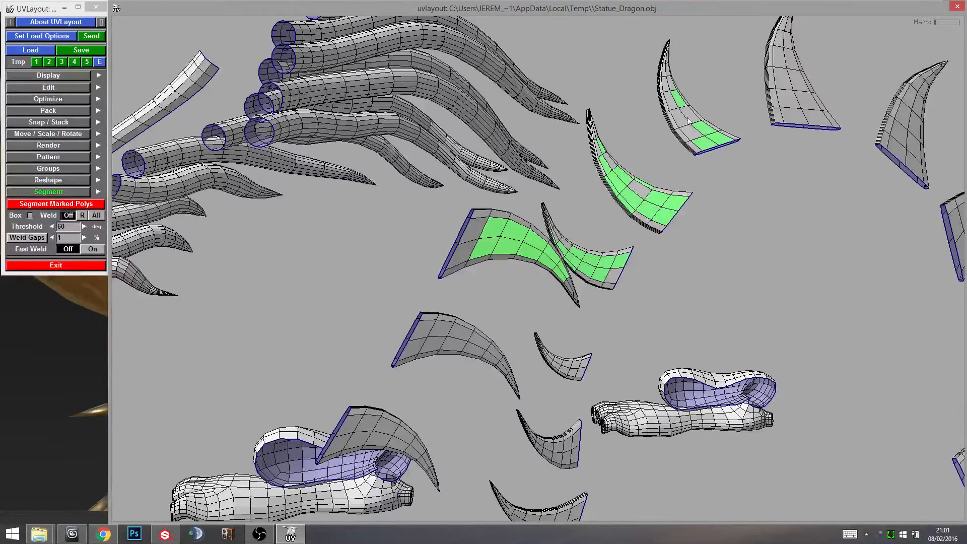
Box-mark all spikes, mane strands, horns, claws and the tail tuft, leaving the leg shells unmarked.
left_click_drag(687, 117, 670, 151)
right_click_drag(670, 151, 639, 282)
mouse_move(640, 297)
left_mouse_down()
mouse_move(576, 302)
mouse_move(625, 287)
left_mouse_up()
right_click_drag(624, 287, 560, 227)
left_click_drag(559, 226, 455, 160)
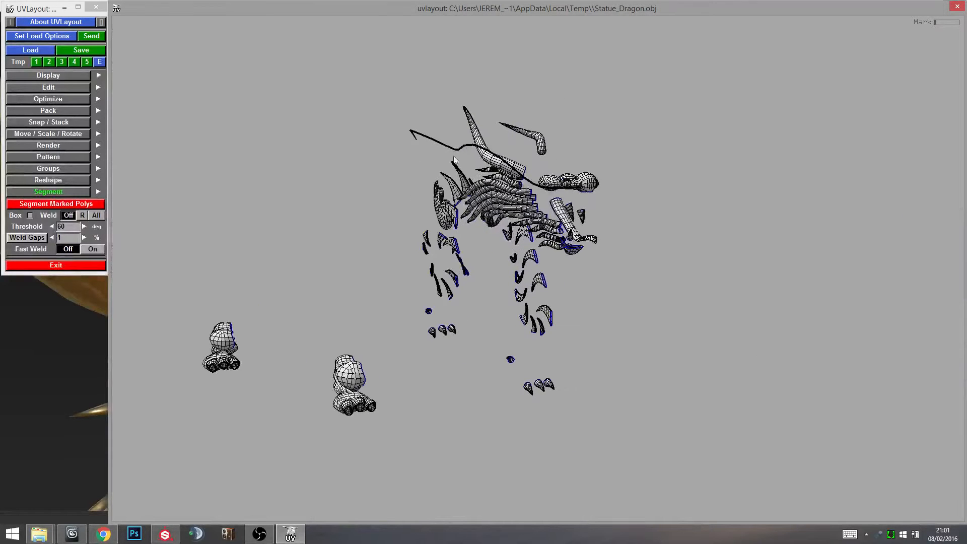
key("semicolon")
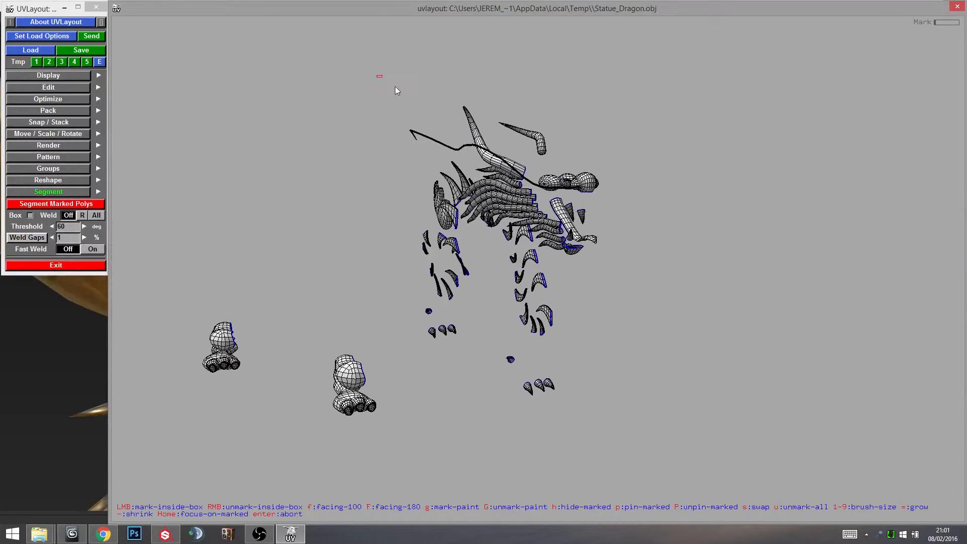
left_click_drag(395, 87, 649, 404)
left_click_drag(482, 384, 609, 310)
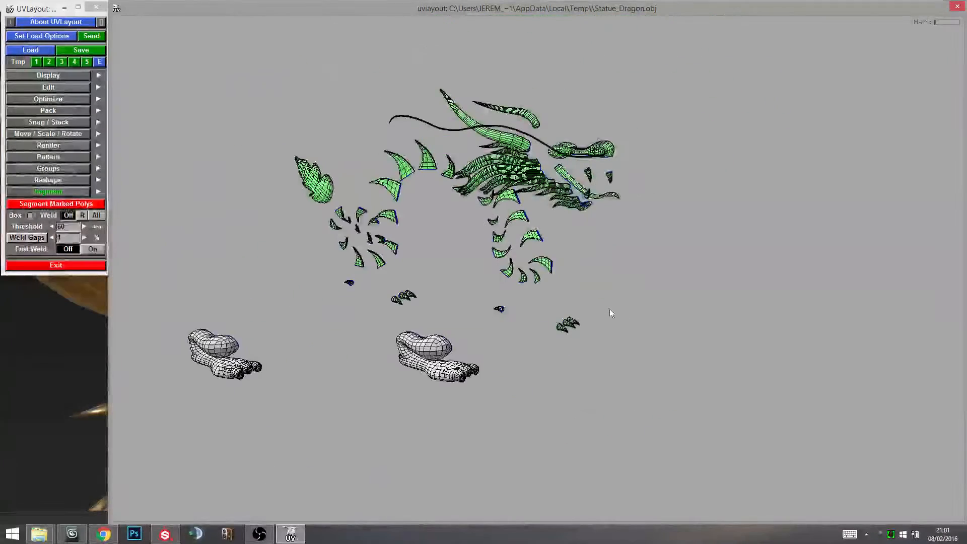
Segment the marked polygons with Box on and Weld Off.
left_click(80, 193)
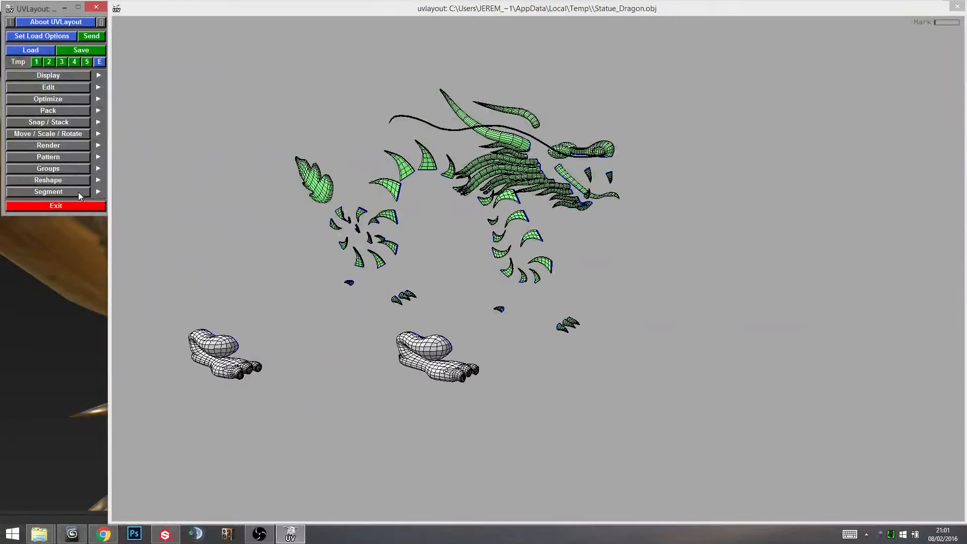
left_click(78, 192)
middle_click_drag(549, 234, 567, 282)
right_click_drag(423, 288, 553, 267)
left_click_drag(552, 267, 534, 279)
middle_click_drag(555, 309, 507, 303)
left_click_drag(507, 302, 492, 294)
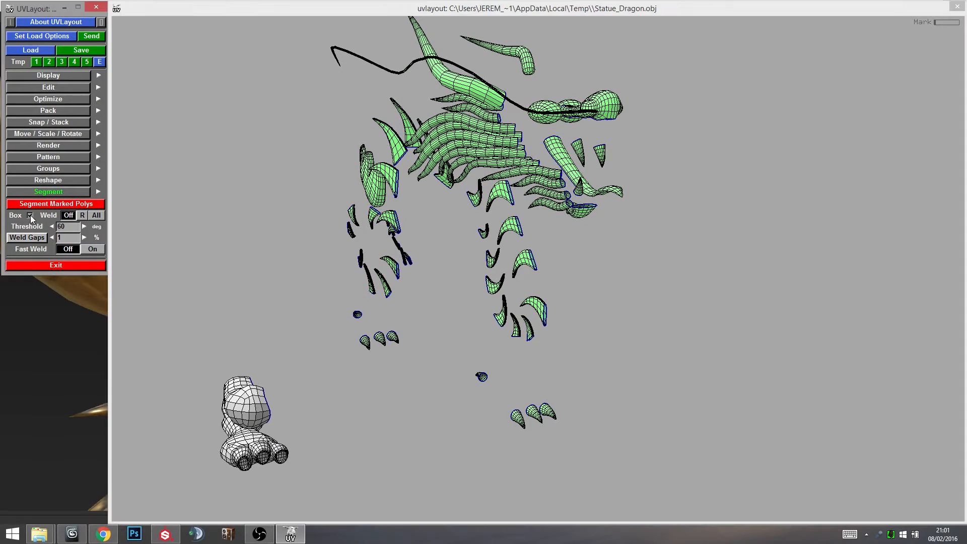
left_click(54, 204)
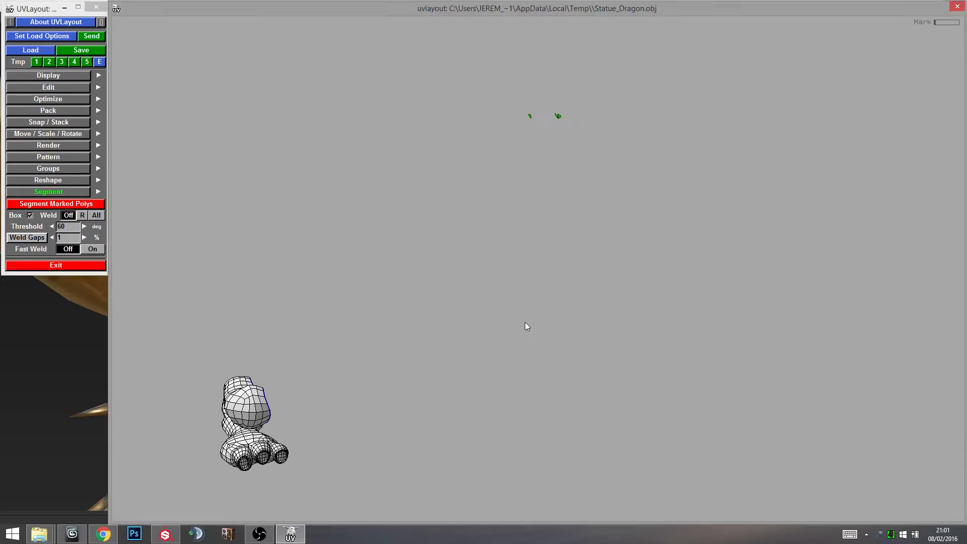
Examine the newly segmented pieces in UV space next to the head shells.
key("u")
right_click_drag(950, 98, 603, 272)
middle_click_drag(697, 246, 344, 355)
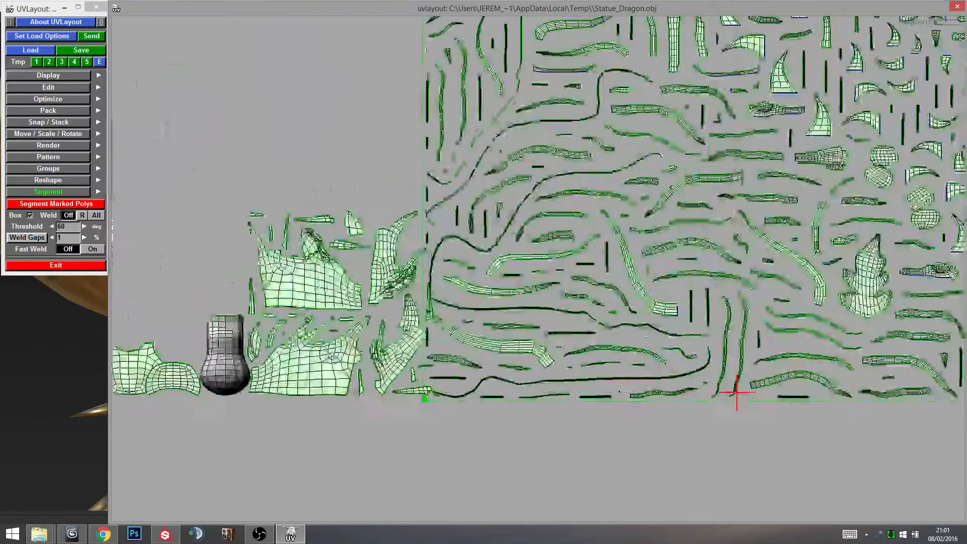
right_click_drag(344, 355, 222, 403)
right_click_drag(479, 282, 601, 220)
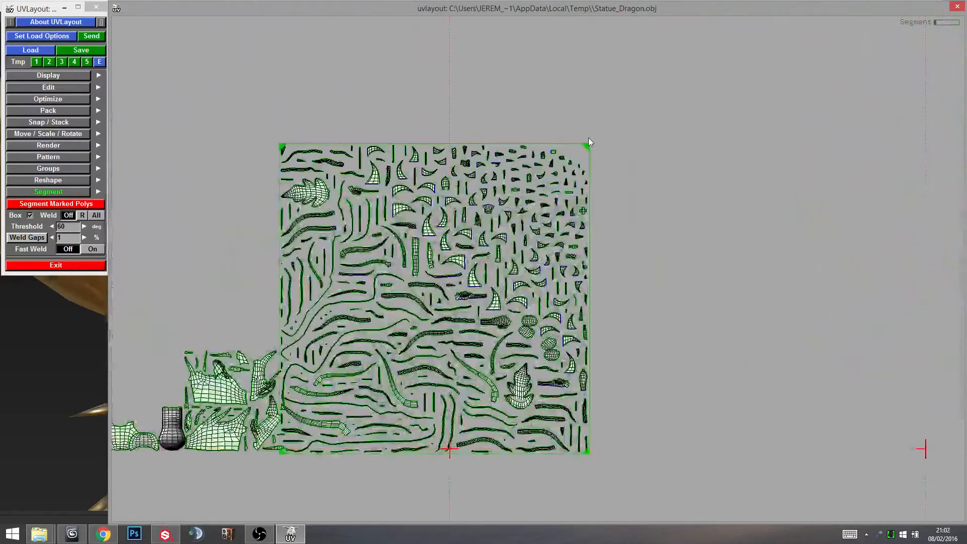
left_click_drag(586, 144, 616, 126)
middle_click_drag(503, 219, 580, 180)
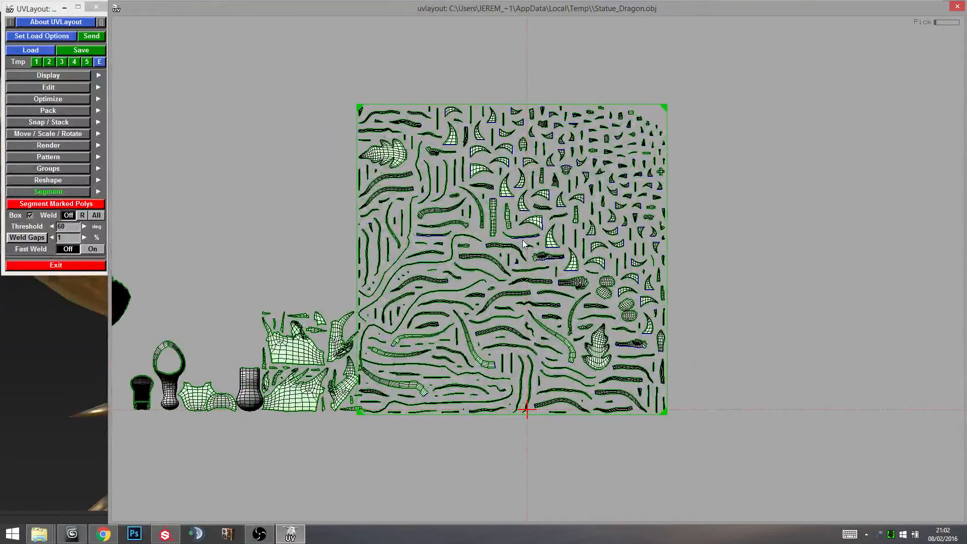
Move the boxed group of segmented pieces clear of the head shells in UV space.
middle_click_drag(516, 248, 528, 243)
key("ctrl+z")
middle_click_drag(663, 107, 714, 67)
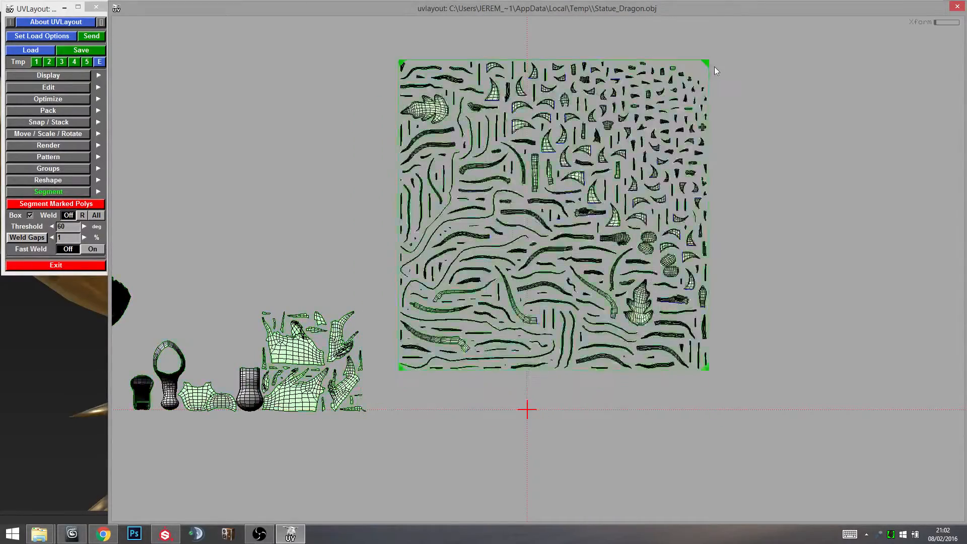
scroll(714, 67, "up", 3)
scroll(619, 372, "down", 2)
middle_click_drag(620, 371, 657, 232)
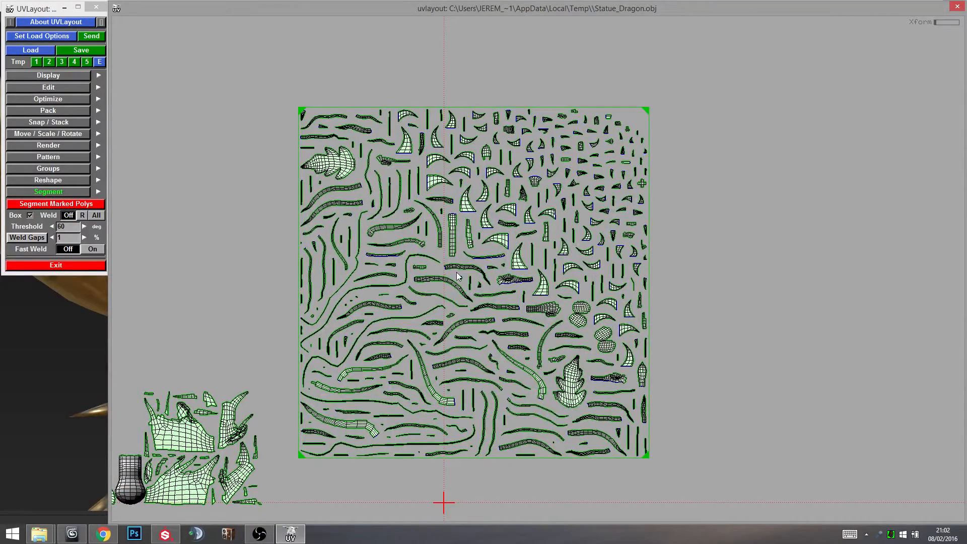
Examine the boxed pieces, the pedestal and body shells across UV space, and the statue in 3D.
middle_click_drag(456, 272, 470, 315)
scroll(451, 388, "up", 3)
middle_click_drag(429, 418, 448, 312)
scroll(448, 313, "down", 2)
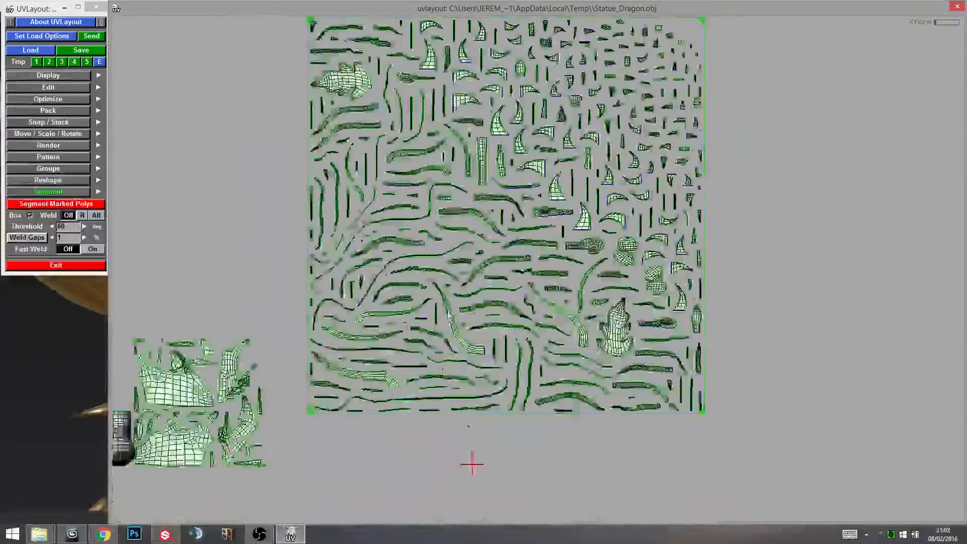
scroll(479, 451, "down", 1)
scroll(501, 458, "down", 1)
mouse_move(501, 458)
middle_mouse_down()
mouse_move(501, 512)
mouse_move(496, 457)
middle_mouse_up()
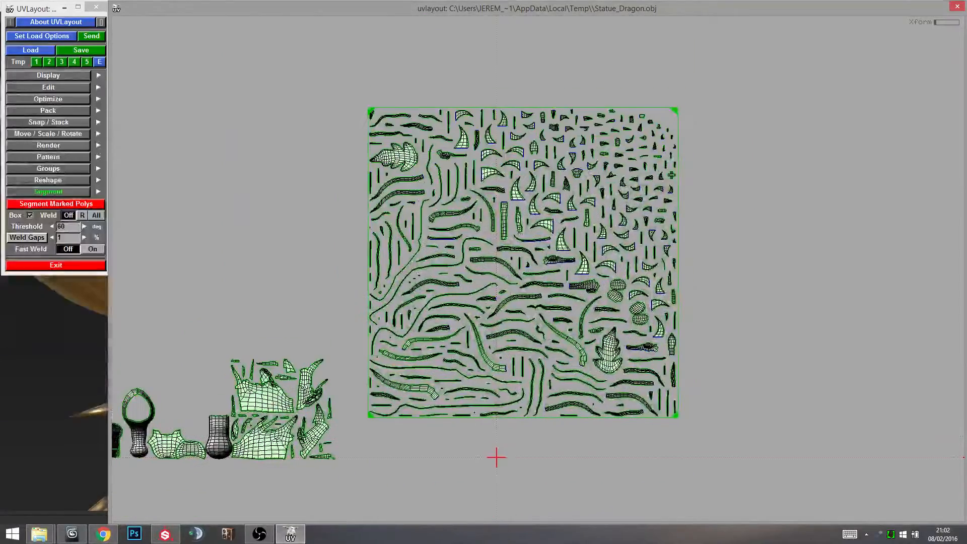
middle_click_drag(462, 241, 557, 246)
scroll(558, 246, "down", 2)
middle_click_drag(490, 262, 566, 237)
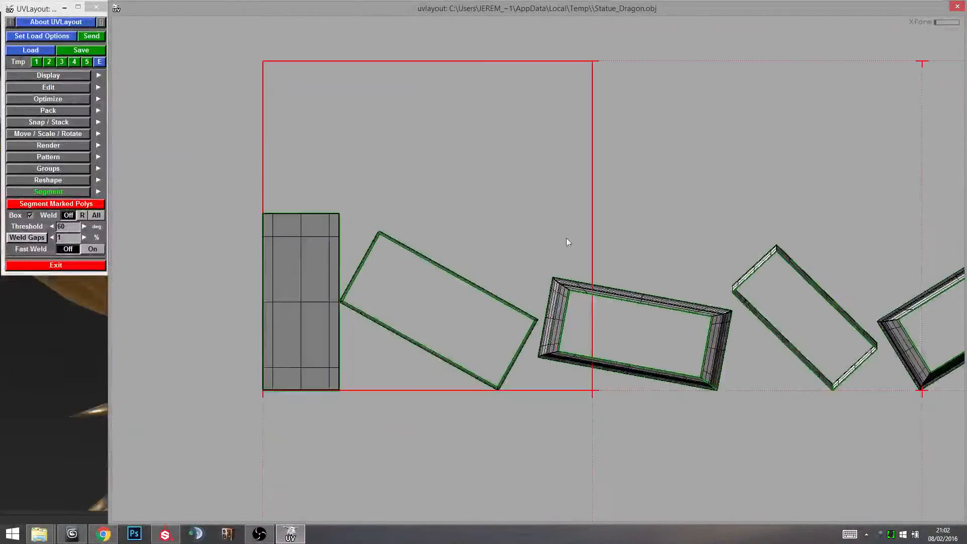
middle_click_drag(781, 228, 495, 225)
middle_click_drag(635, 329, 592, 299)
scroll(576, 407, "up", 3)
scroll(591, 298, "up", 4)
scroll(591, 298, "down", 3)
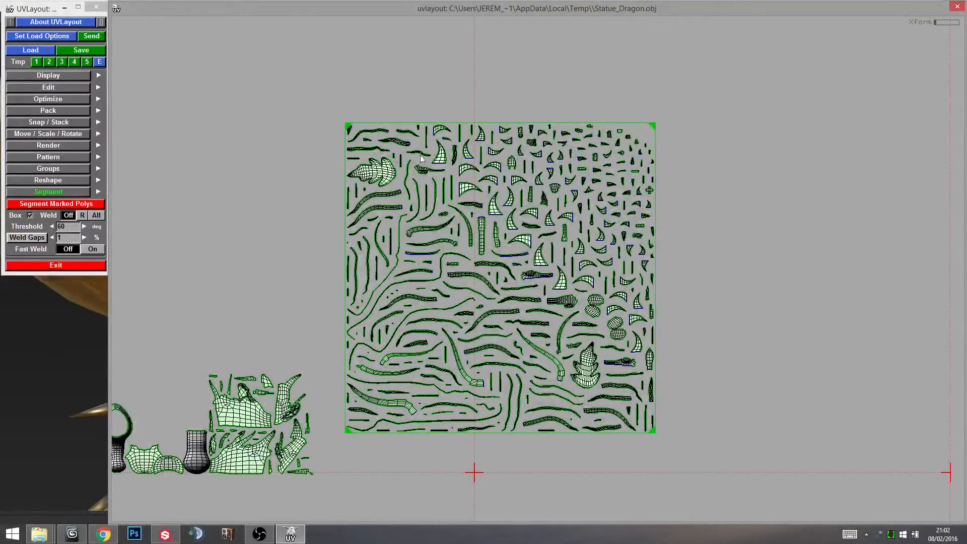
middle_click_drag(319, 261, 725, 231)
right_click_drag(725, 231, 334, 255)
middle_click_drag(202, 244, 491, 316)
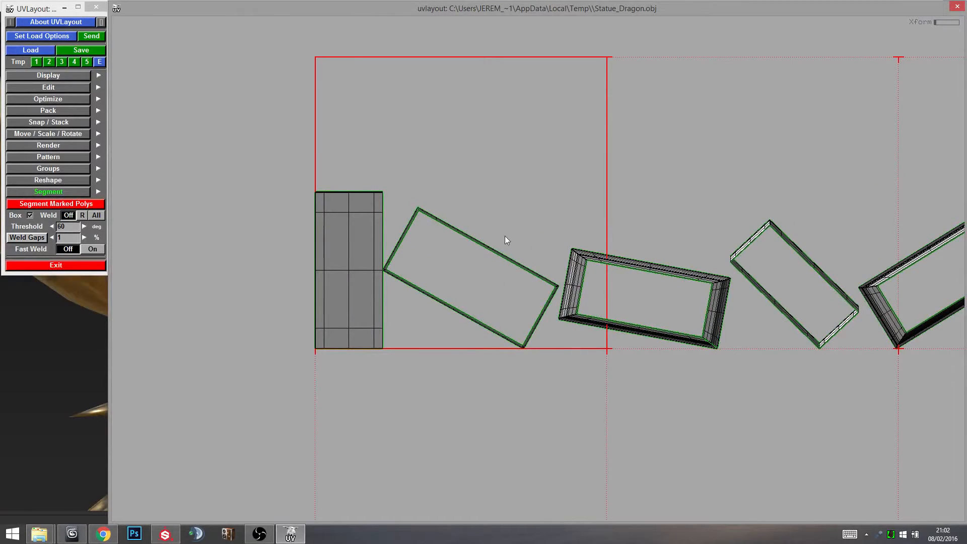
middle_click_drag(894, 248, 276, 300)
middle_click_drag(779, 271, 317, 261)
middle_click_drag(657, 296, 514, 292)
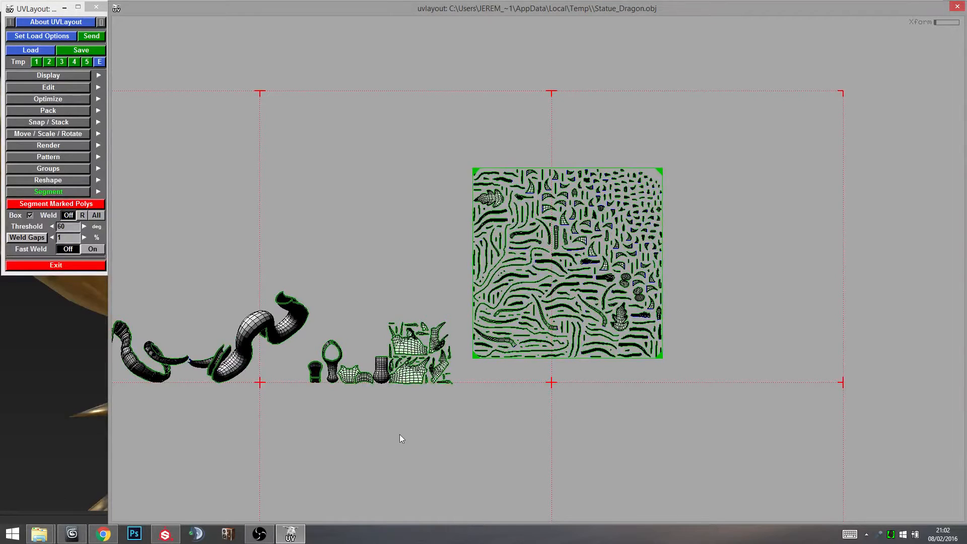
key("1")
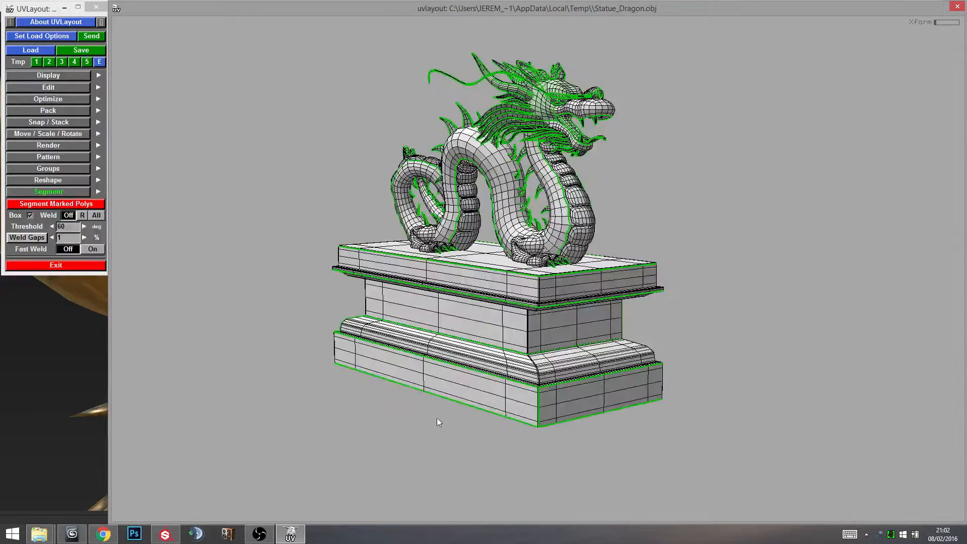
Undo the move of the boxed group and return its pieces from UV space to the edit view.
key("2")
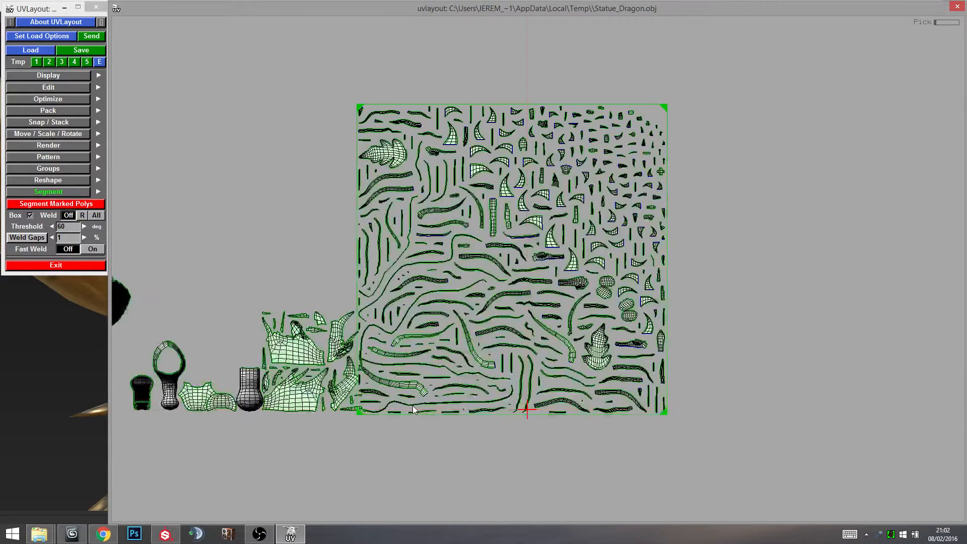
key("Delete")
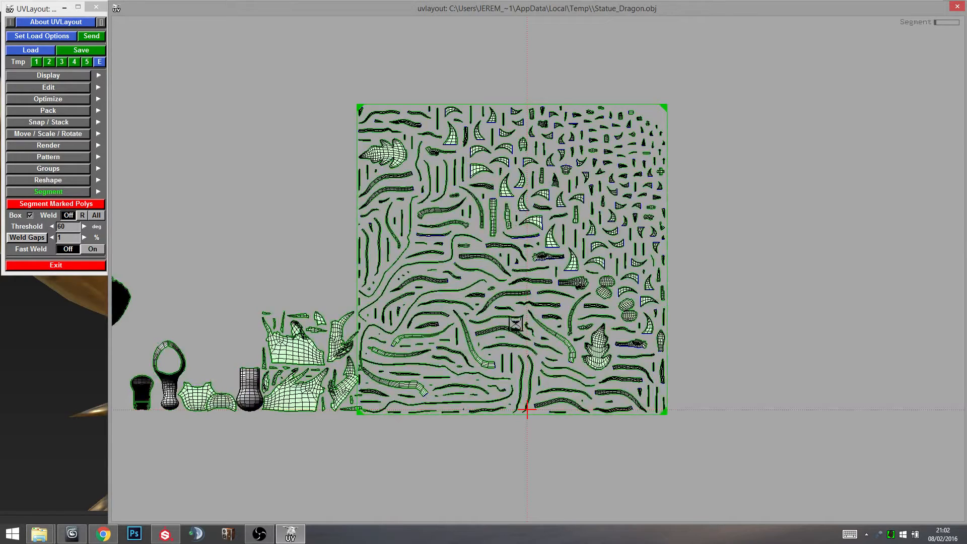
key("3")
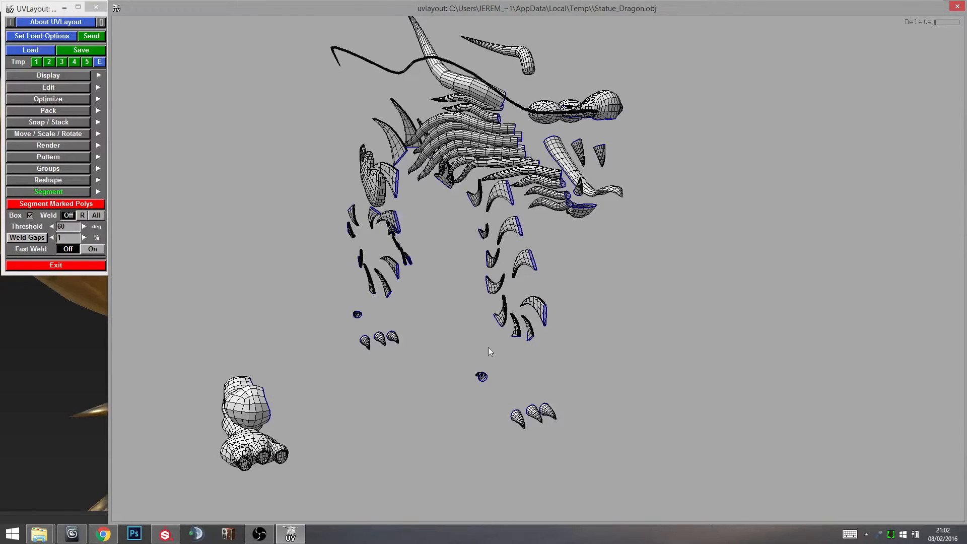
Turn Box off for segmenting and cycle the Weld mode through All and R back to Off.
left_click_drag(489, 347, 463, 364)
middle_click_drag(446, 379, 435, 400)
left_click_drag(435, 400, 481, 371)
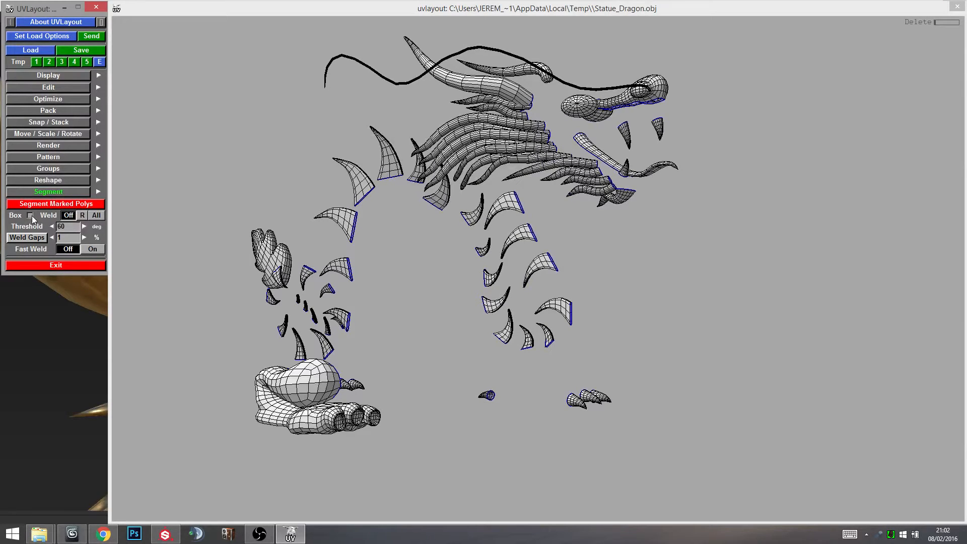
left_click(96, 215)
left_click(81, 216)
left_click(69, 216)
Mark every remaining dragon part except the leg shells with one selection box around them.
left_click_drag(604, 246, 559, 335)
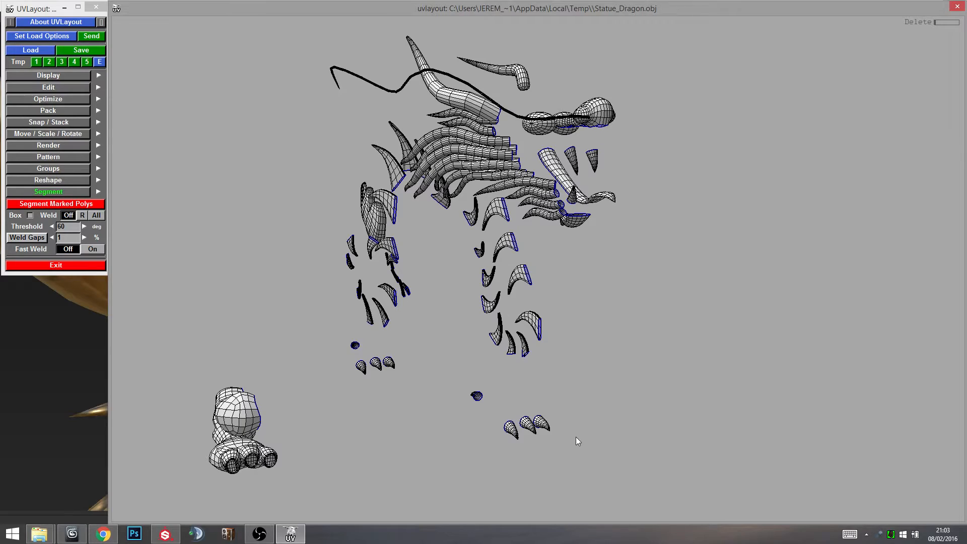
left_click_drag(377, 224, 435, 221)
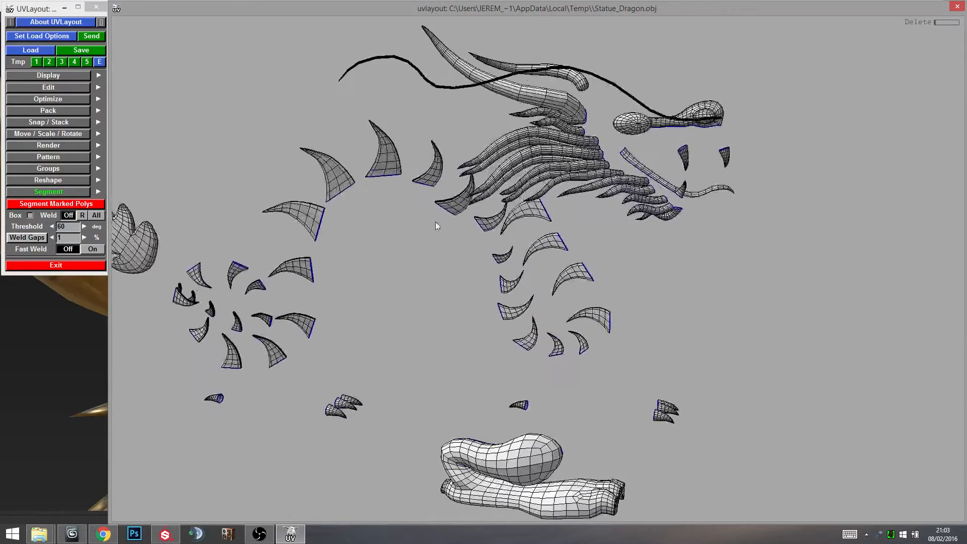
right_click_drag(435, 222, 425, 252)
left_click_drag(425, 251, 426, 237)
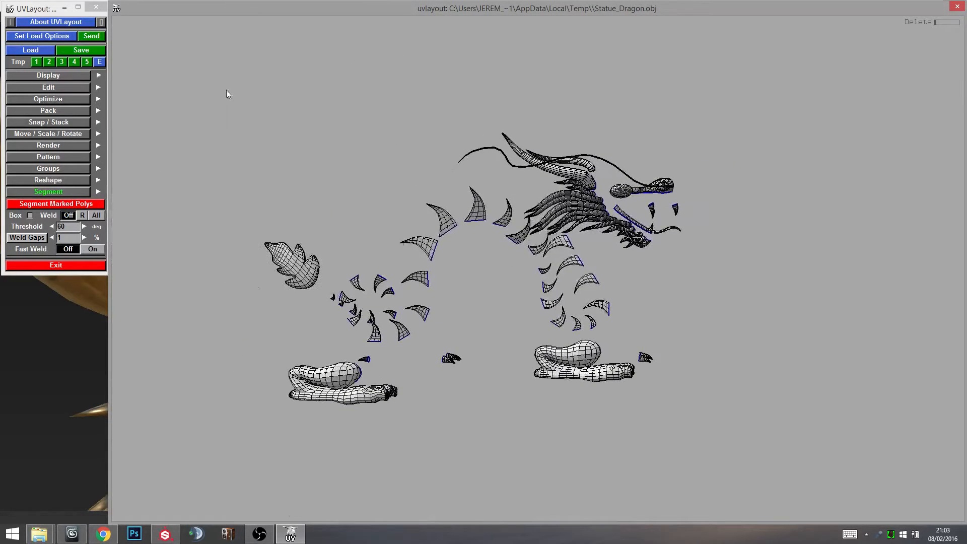
left_click_drag(820, 497, 798, 477)
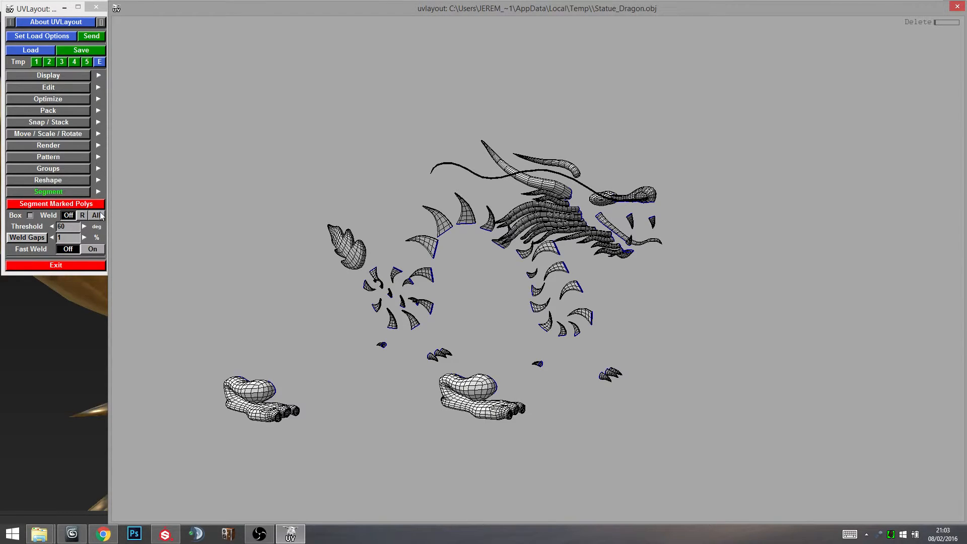
mouse_move(299, 201)
left_mouse_down()
mouse_move(331, 202)
mouse_move(306, 213)
mouse_move(316, 202)
left_mouse_up()
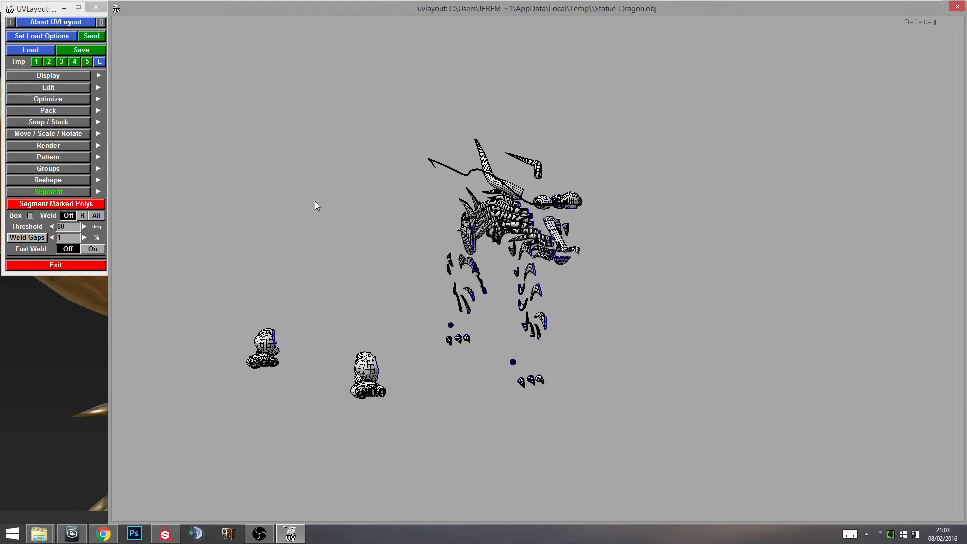
key("g")
left_click_drag(386, 93, 628, 407)
Set Weld to All and segment the marked polygons with Box off.
left_click(96, 215)
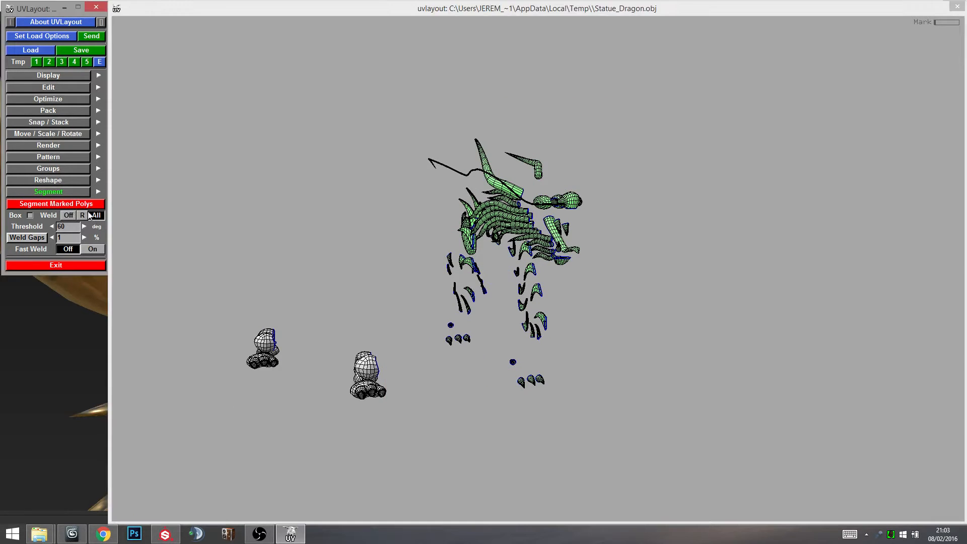
left_click(56, 203)
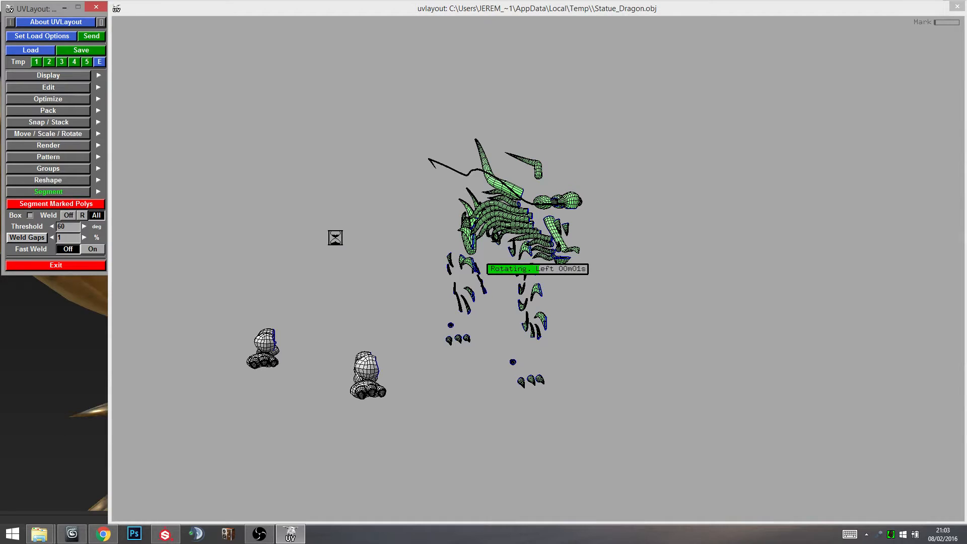
left_click(366, 207)
Examine the dragon shells segmented with Weld All in UV space, checking the mane, spike and whisker shells for distortion.
key("u")
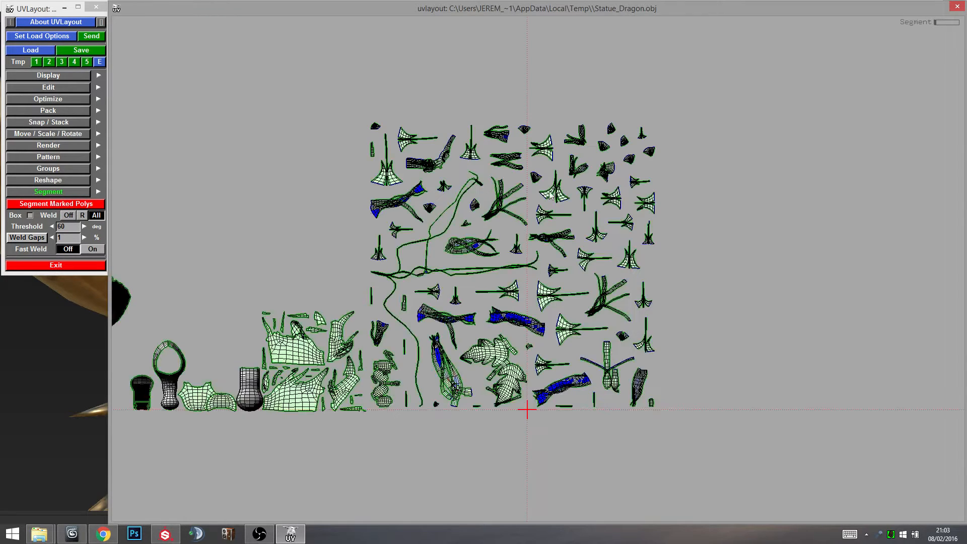
middle_click_drag(472, 359, 455, 327)
right_click_drag(455, 327, 469, 206)
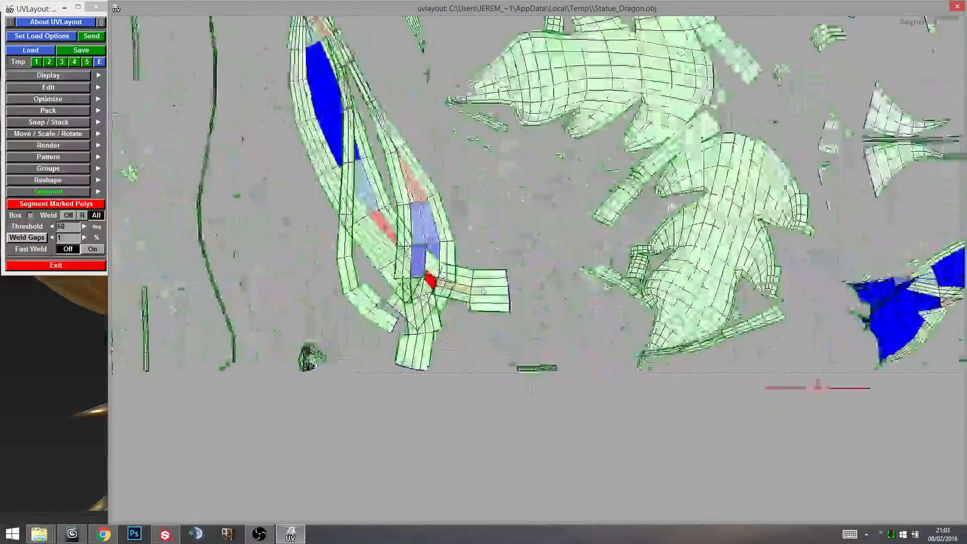
middle_click_drag(469, 206, 456, 327)
right_click_drag(456, 326, 484, 242)
middle_click_drag(483, 242, 509, 429)
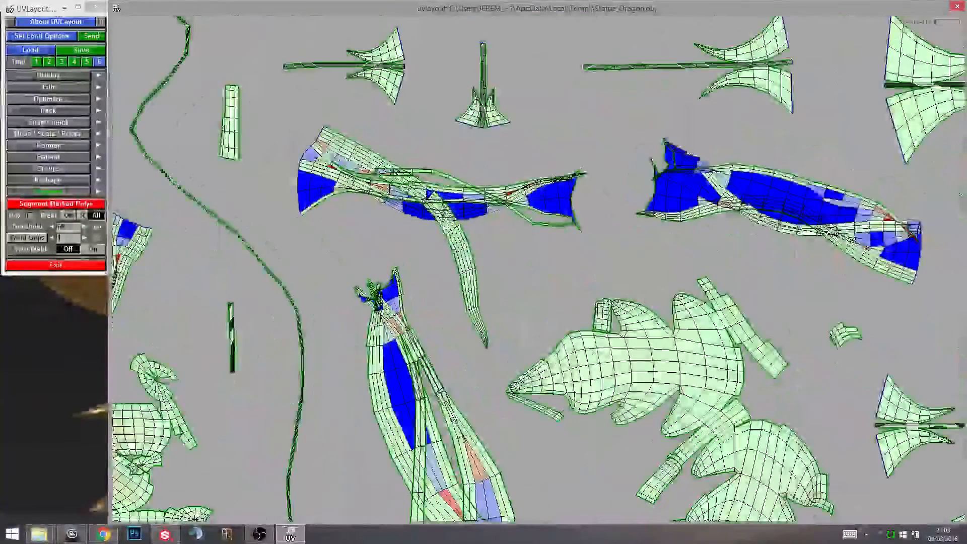
middle_click_drag(859, 272, 676, 301)
middle_click_drag(400, 20, 483, 278)
right_click_drag(483, 278, 422, 281)
middle_click_drag(422, 281, 438, 329)
right_click_drag(439, 329, 495, 347)
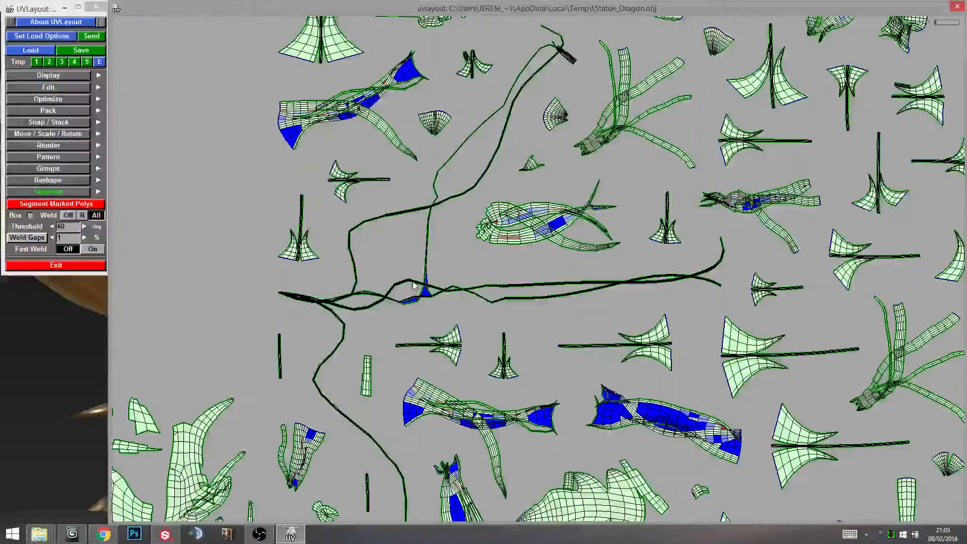
middle_click_drag(496, 347, 481, 291)
right_click_drag(480, 290, 454, 322)
middle_click_drag(620, 179, 590, 211)
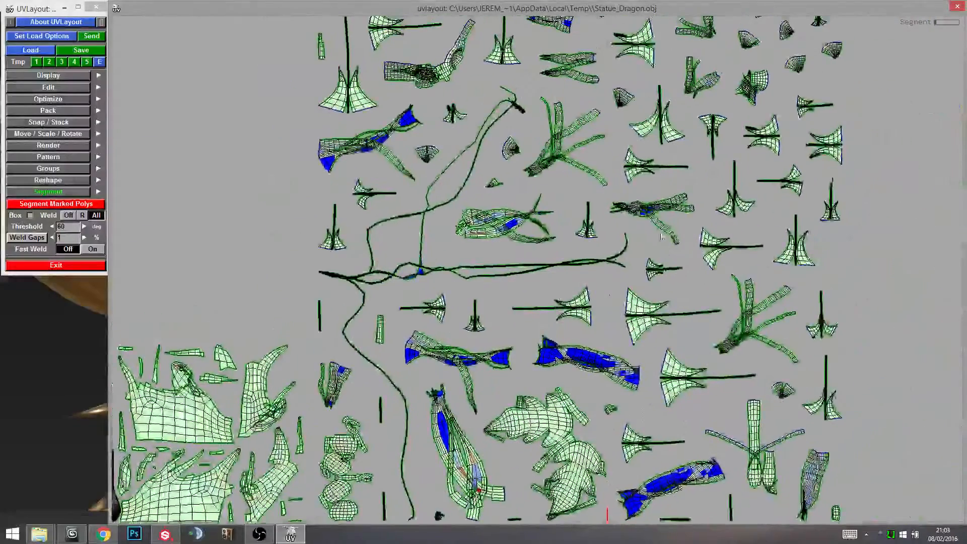
right_click_drag(599, 186, 590, 211)
middle_click_drag(590, 211, 528, 238)
right_click_drag(528, 237, 484, 201)
middle_click_drag(483, 202, 531, 242)
Flatten the branched shell near the upper corner of the segmented dragon group.
key("f")
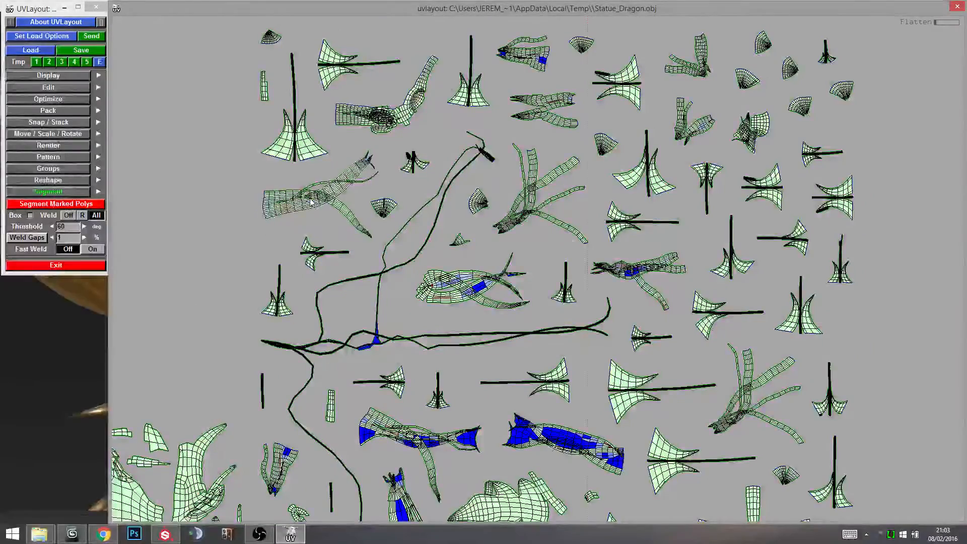
right_click_drag(313, 203, 322, 217)
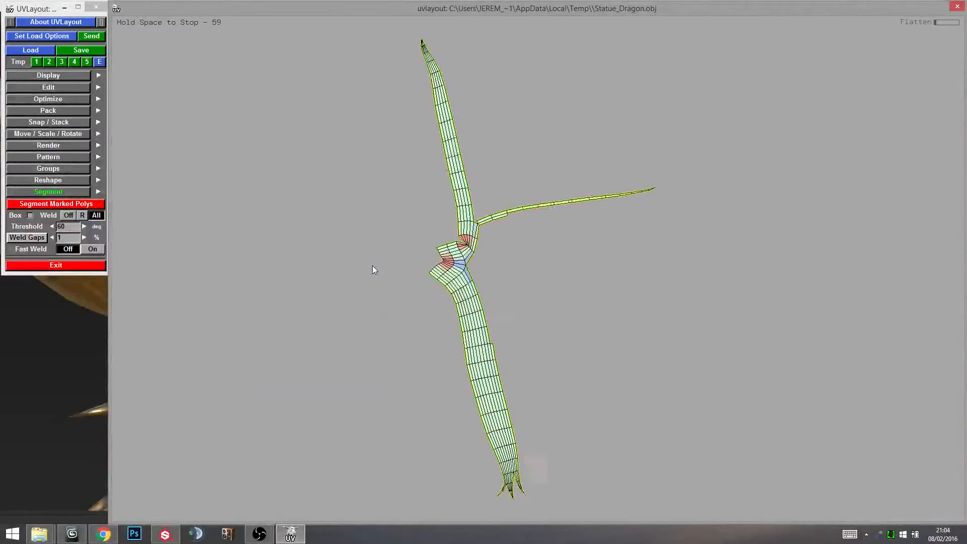
key("space")
right_click_drag(454, 249, 438, 233)
middle_click_drag(625, 328, 428, 241)
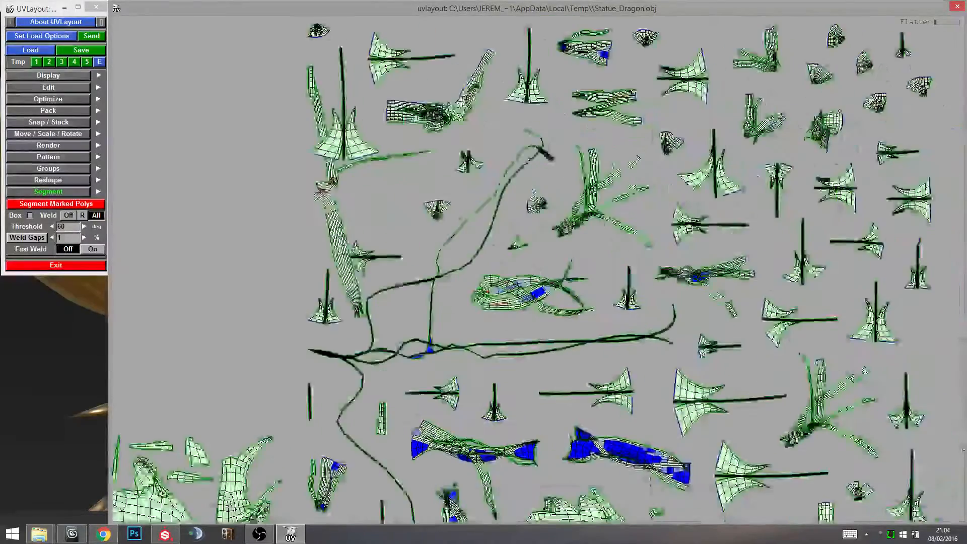
right_click_drag(428, 242, 549, 280)
middle_click_drag(677, 348, 556, 296)
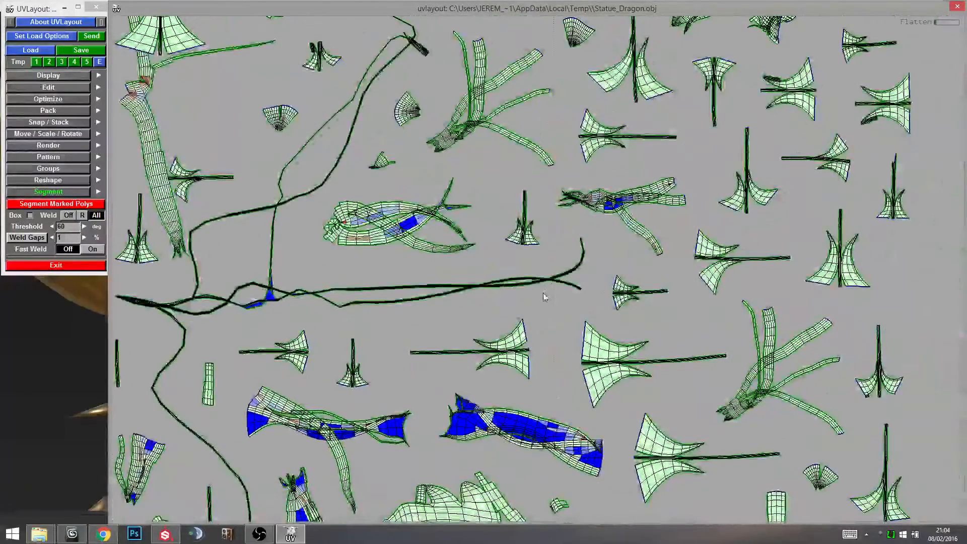
Undo the Weld All segmentation and return to the edit view with the dragon parts marked.
key("ctrl+z")
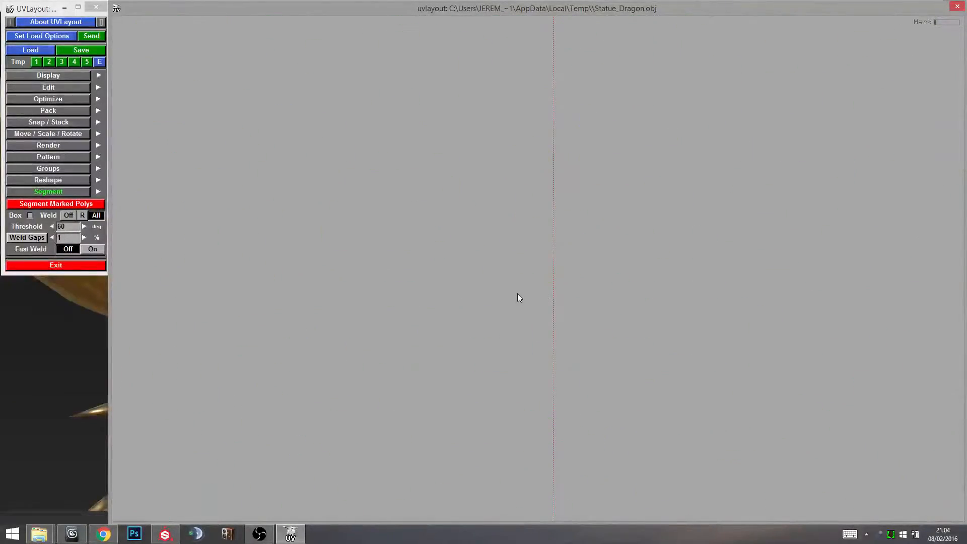
key("2")
key("ctrl+z")
mouse_move(244, 273)
middle_mouse_down()
mouse_move(286, 258)
mouse_move(236, 289)
middle_mouse_up()
right_click_drag(237, 289, 434, 324)
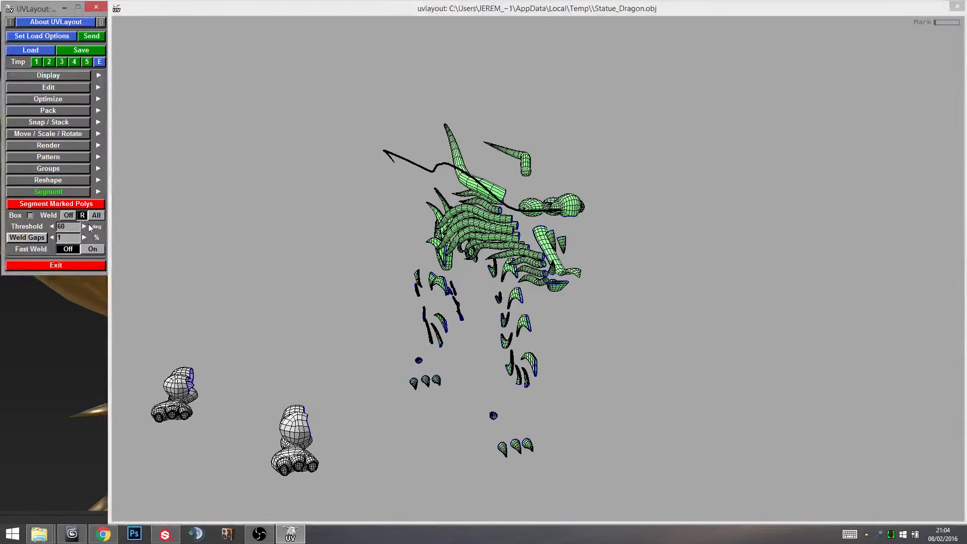
Set Weld to Off and segment the marked dragon parts with Box off.
left_click(69, 216)
left_click_drag(450, 337, 468, 327)
left_click(57, 204)
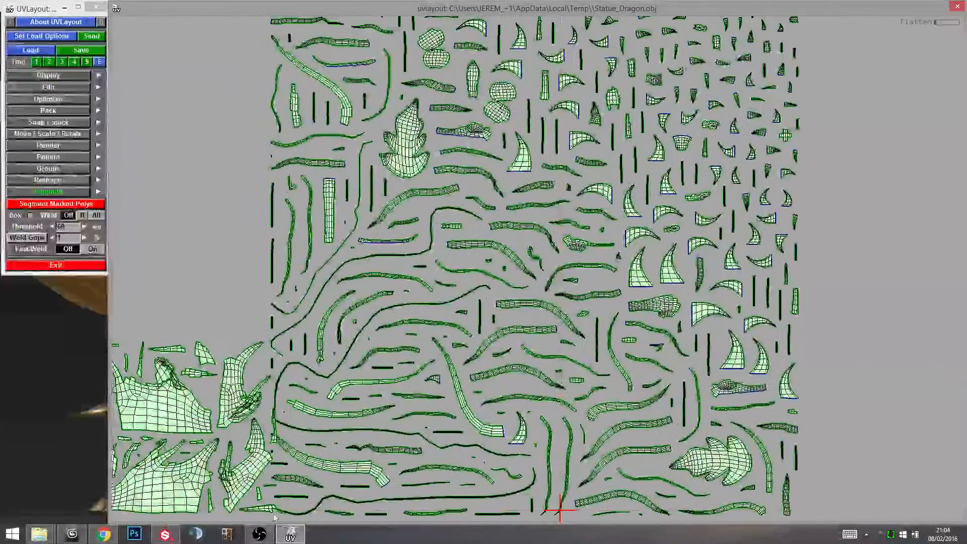
Switch to Substance Painter to examine the textured dragon's head, mane, spikes and body, and return to UVLayout.
left_click(165, 534)
mouse_move(454, 322)
left_mouse_down("alt")
mouse_move(831, 388)
mouse_move(576, 335)
left_mouse_up("alt")
scroll(585, 375, "down", 10)
left_click_drag(579, 380, 595, 370, "alt")
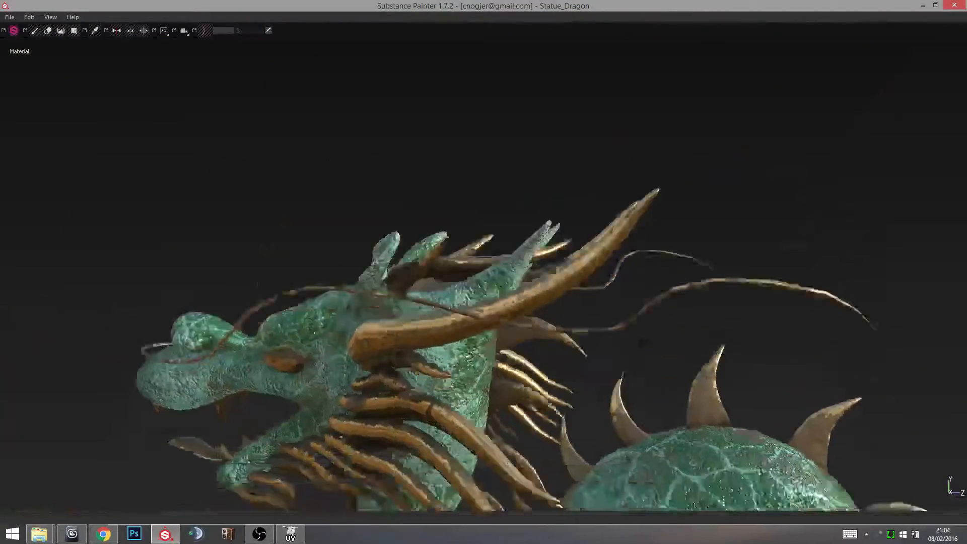
middle_click_drag(594, 370, 622, 166, "alt")
left_click_drag(524, 303, 631, 350, "alt")
middle_click_drag(630, 350, 635, 310, "alt")
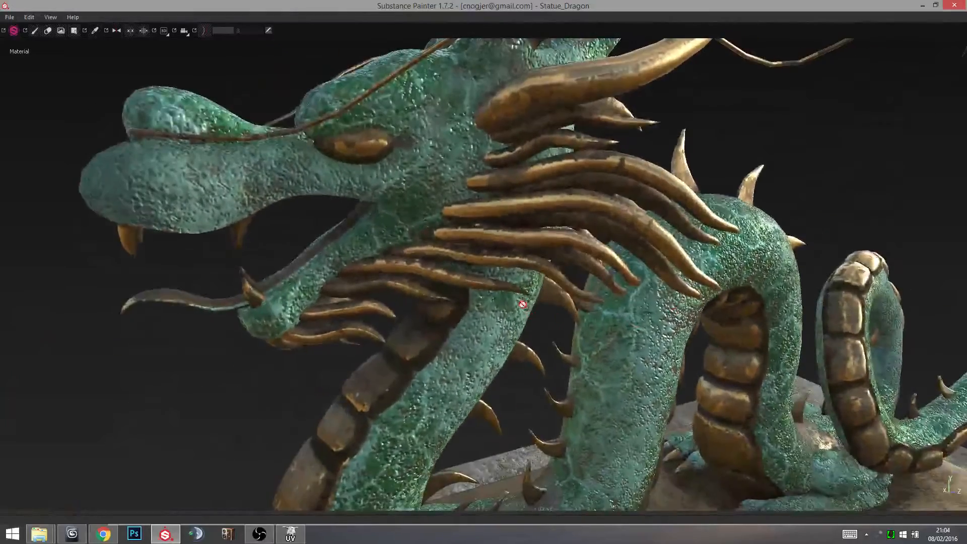
left_click_drag(520, 302, 483, 342, "alt")
left_click_drag(418, 202, 637, 174, "alt")
left_click_drag(641, 119, 648, 266, "alt")
right_click_drag(647, 265, 368, 255, "alt")
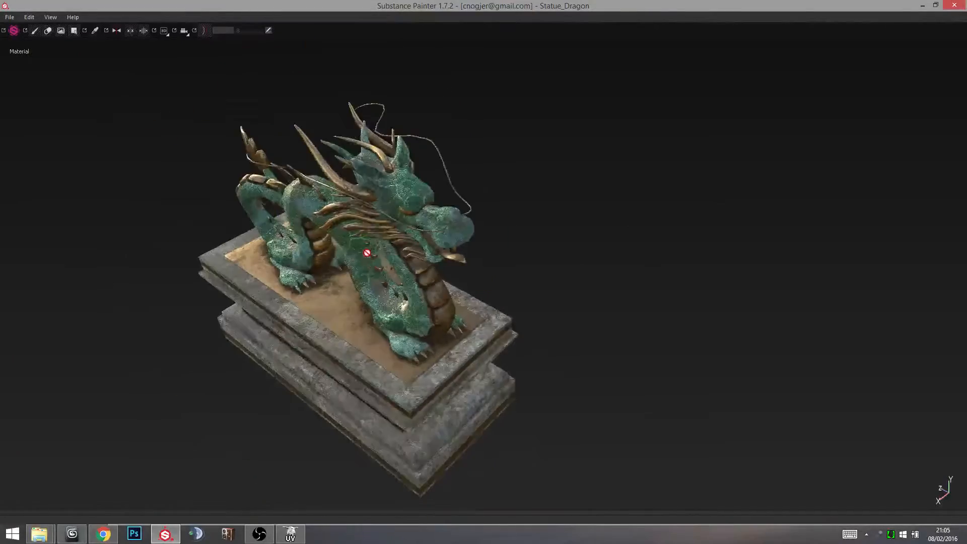
left_click_drag(367, 255, 609, 209, "alt")
key("alt+Tab")
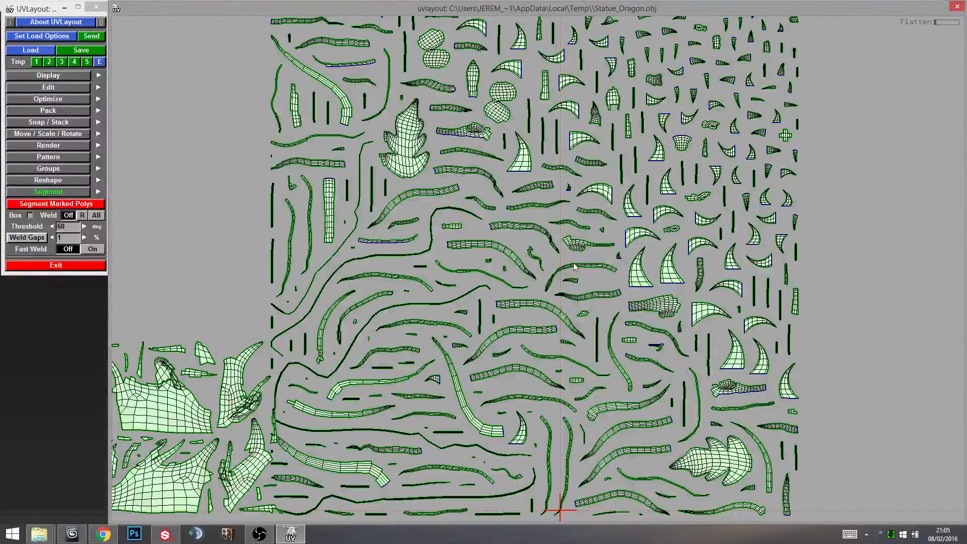
Drop the small leftover pieces near the leg shells into UV space.
key("d")
left_click_drag(654, 234, 622, 253)
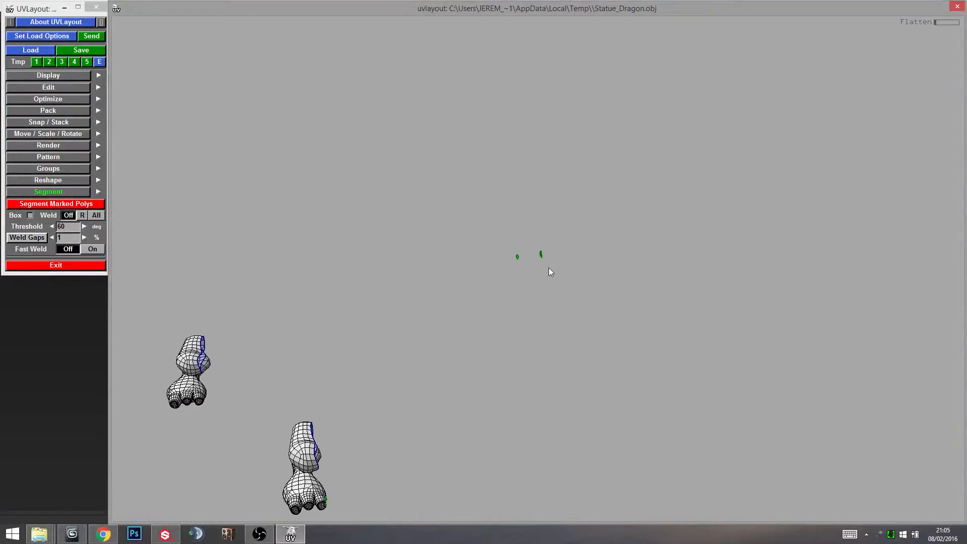
left_click_drag(551, 272, 562, 203)
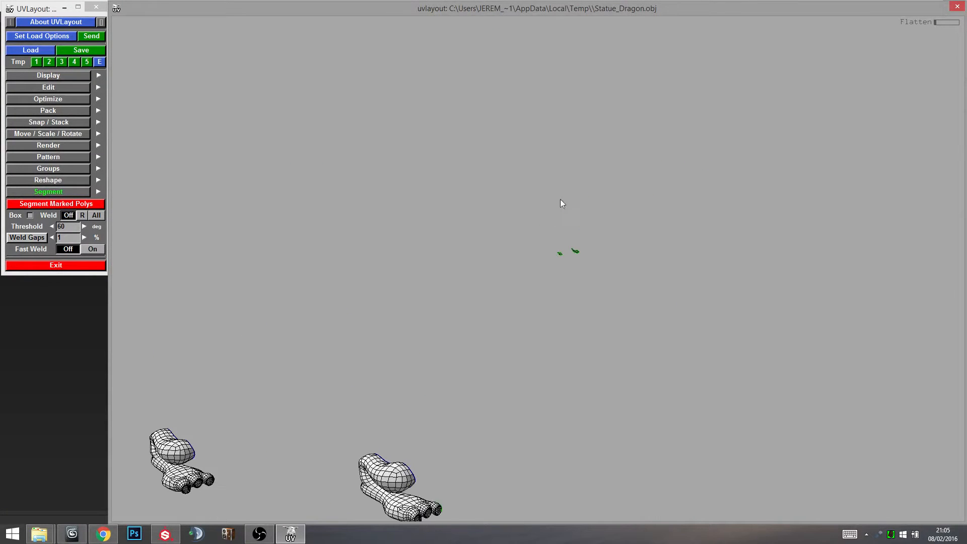
key("d")
left_click_drag(513, 168, 657, 316)
Mark cut edges along the side of the dragon's foot, starting from the open toe, and along the neighbouring toe.
middle_click_drag(452, 391, 621, 139)
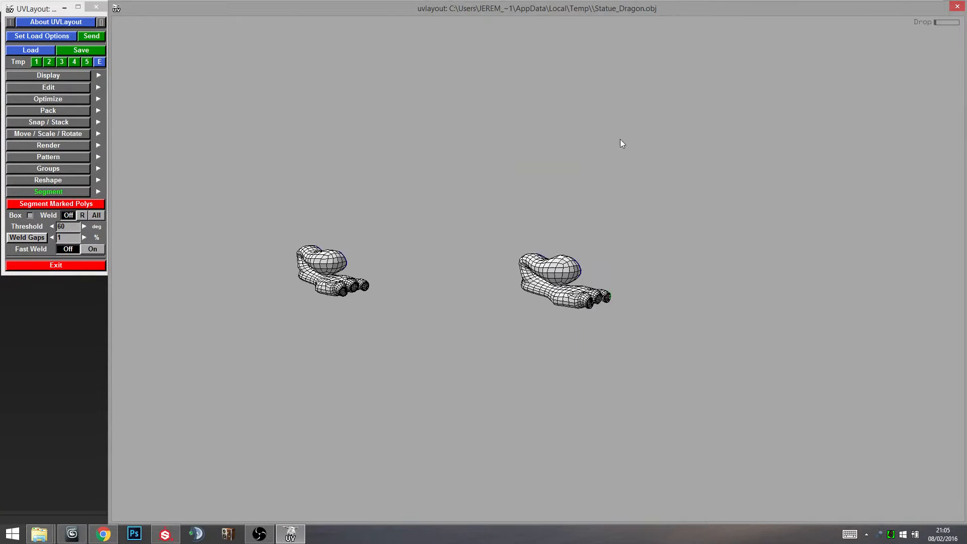
right_click_drag(621, 139, 565, 311)
left_click_drag(566, 313, 519, 251)
right_click_drag(519, 252, 544, 295)
left_click_drag(545, 295, 465, 237)
mouse_move(533, 295)
left_mouse_down()
mouse_move(596, 329)
mouse_move(533, 291)
left_mouse_up()
key("c")
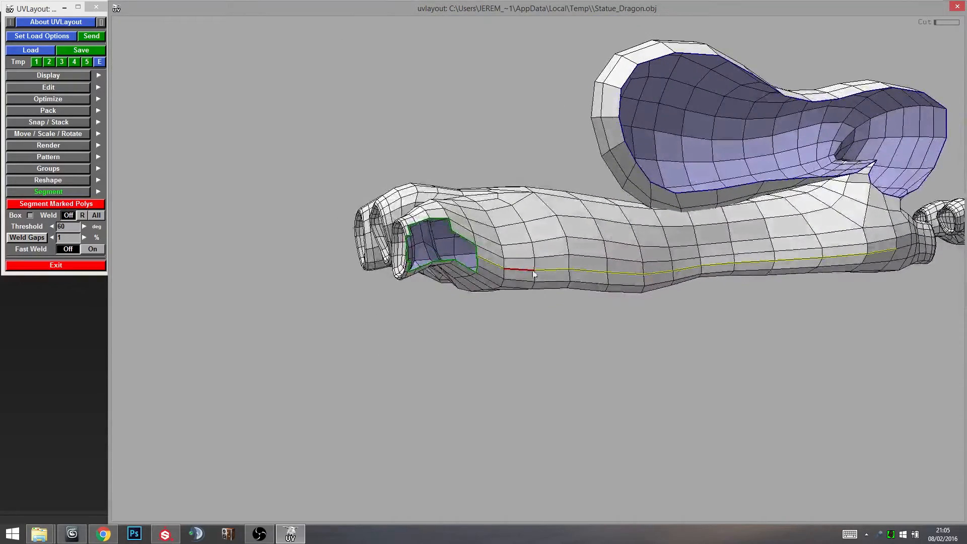
left_click_drag(606, 275, 493, 235)
key("c")
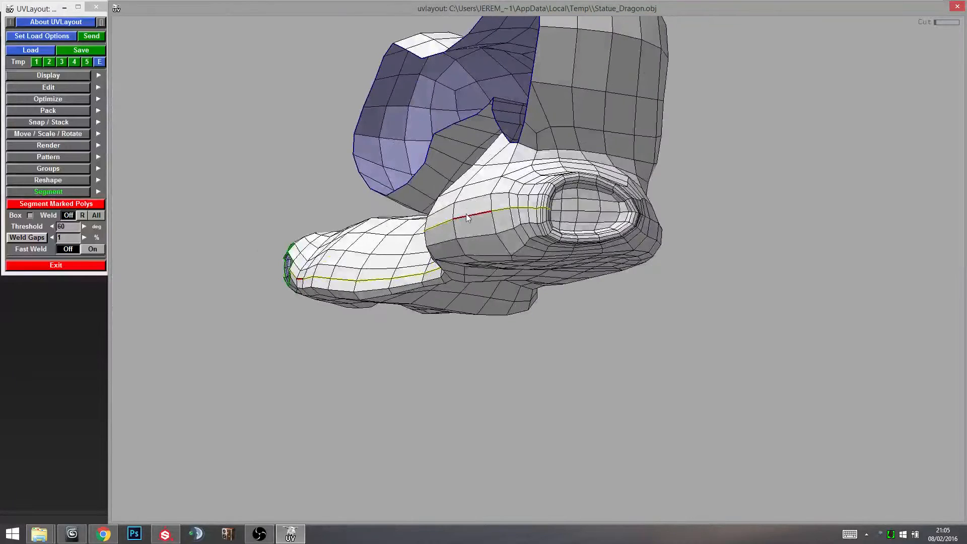
key("c")
Mark both leg shells and segment their polygons with Box and Weld off.
right_click_drag(568, 213, 575, 234)
key("Return")
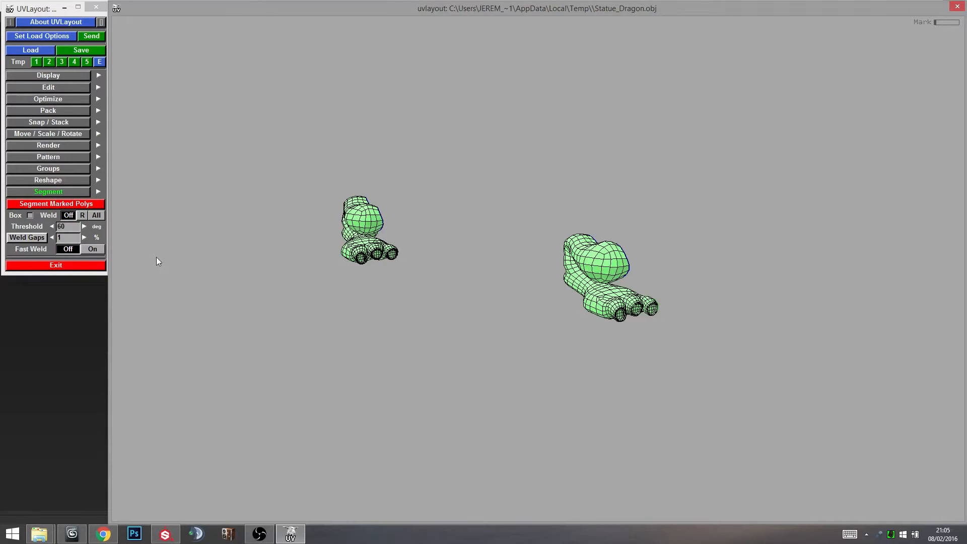
left_click(63, 204)
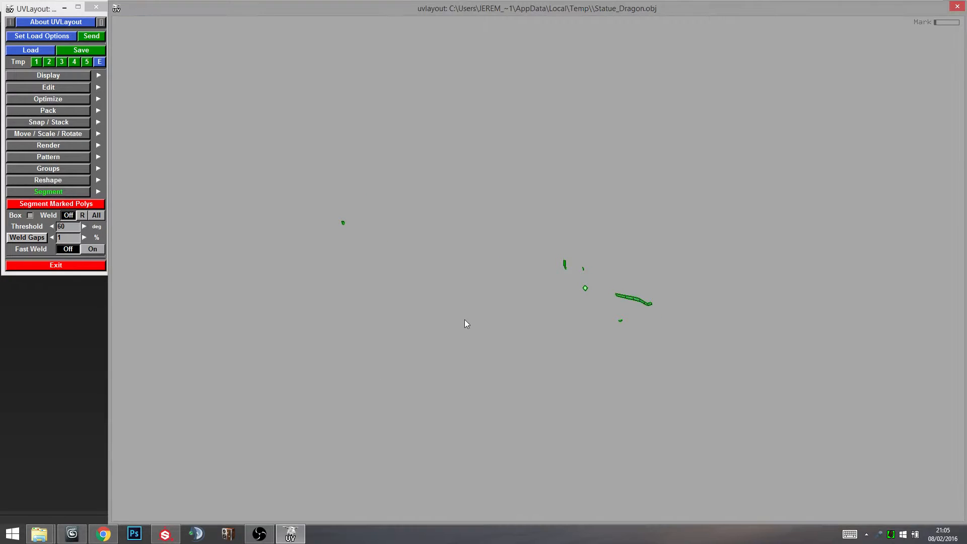
Check the segmented legs in the 3D and UV views and drop the last leftover leg pieces into UV space.
key("d")
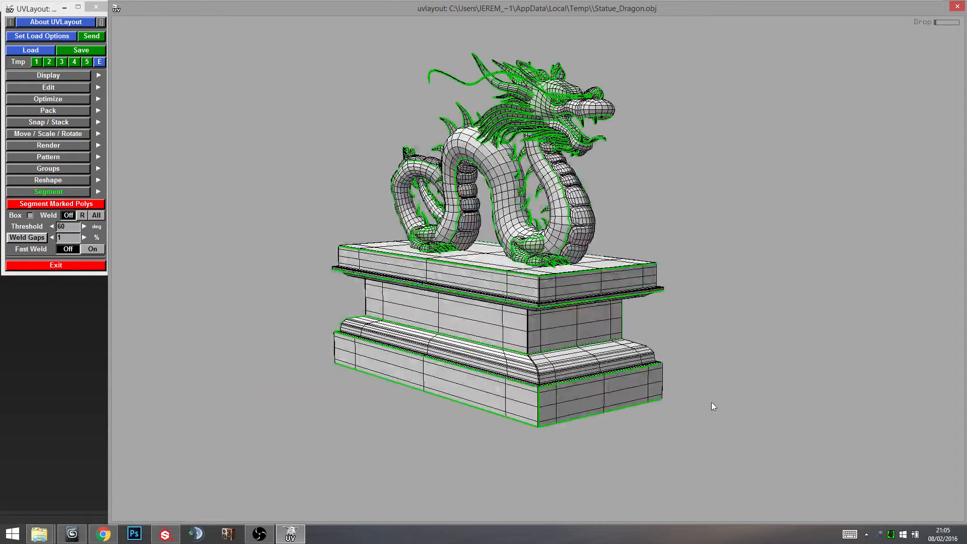
key("2")
key("1")
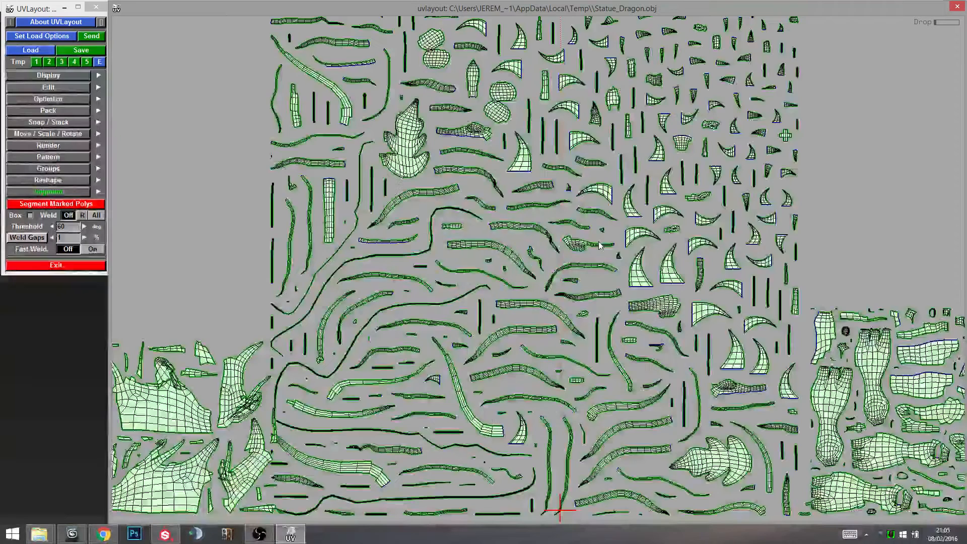
key("3")
key("2")
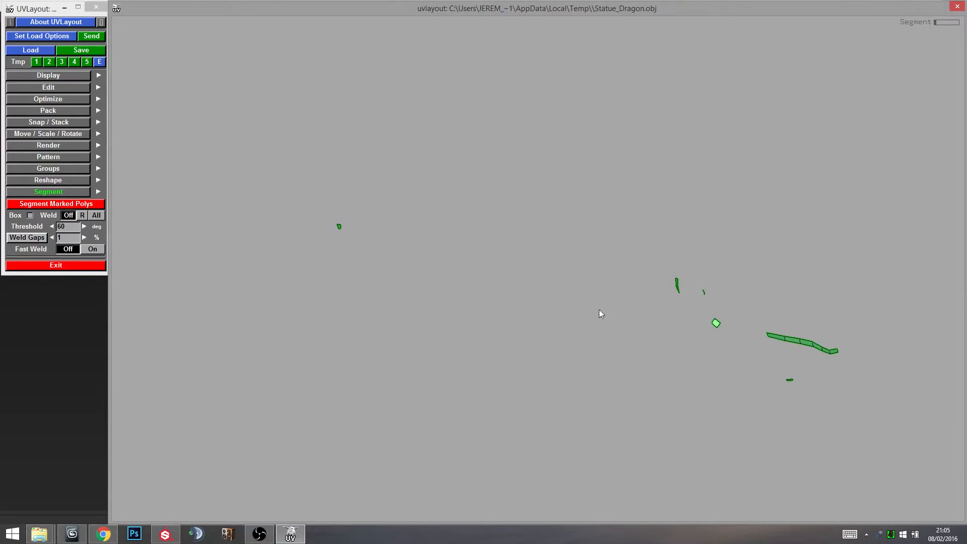
left_click_drag(616, 294, 472, 316)
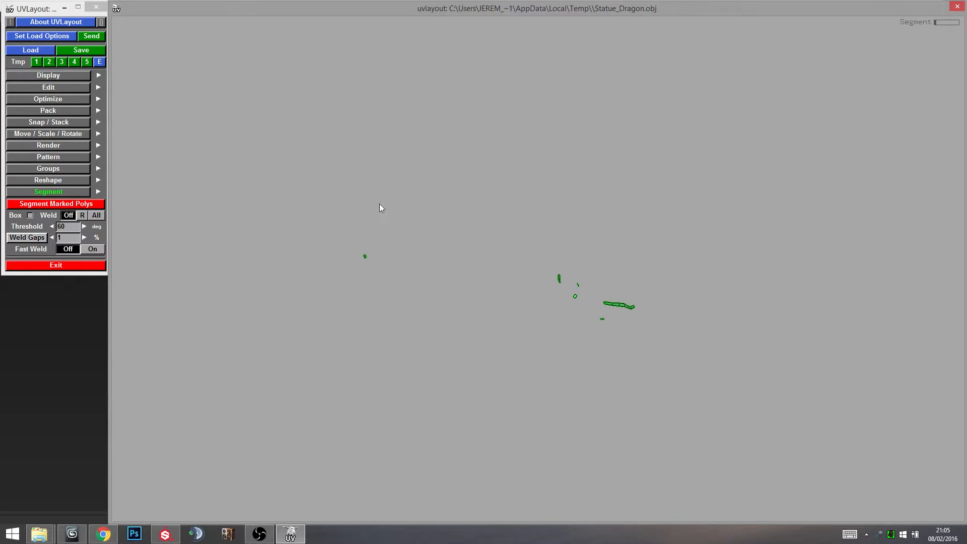
key("d")
key("d")
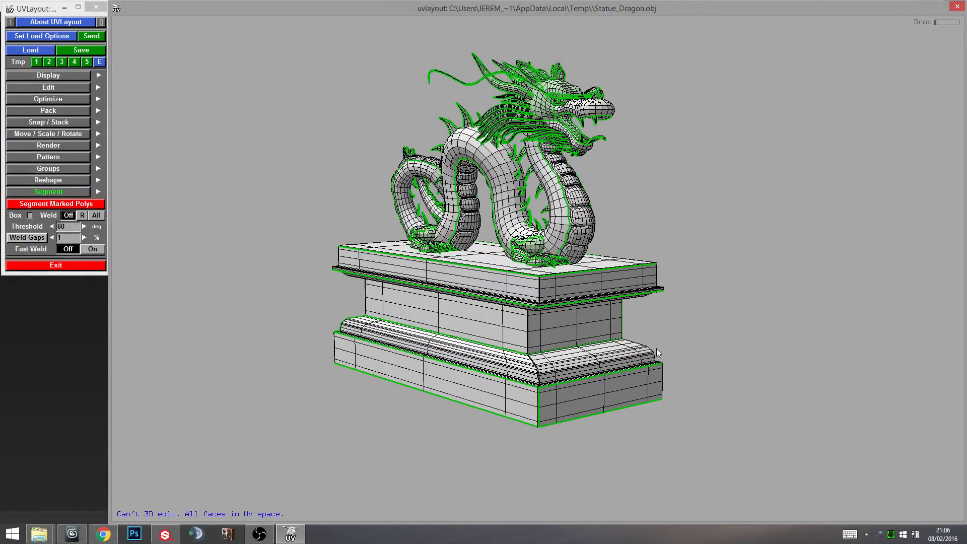
Examine the full UV layout, comparing the segmented dragon shells with the neighbouring leg and head shells.
key("1")
right_click_drag(656, 348, 476, 411)
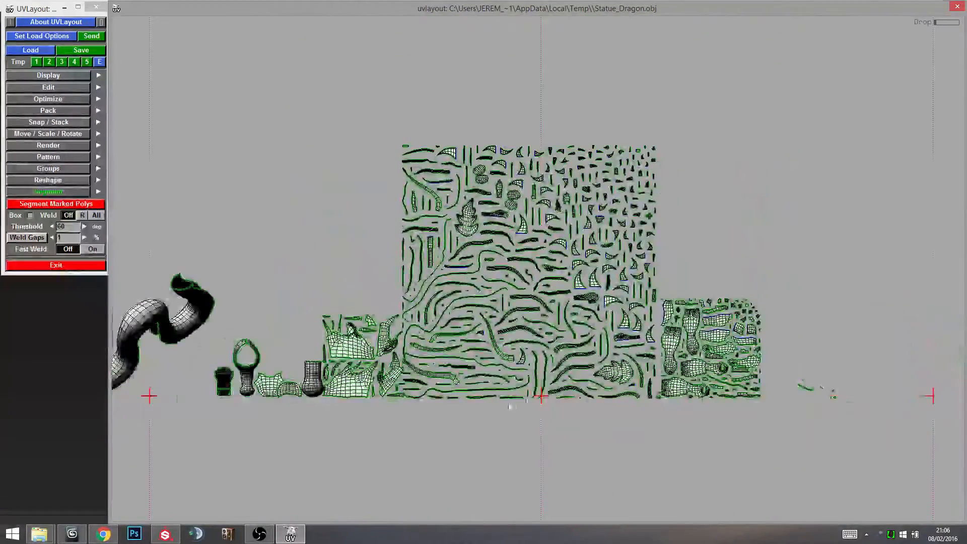
middle_click_drag(476, 412, 470, 363)
middle_click_drag(537, 386, 492, 419)
middle_click_drag(440, 376, 509, 329)
right_click_drag(509, 329, 519, 369)
middle_click_drag(519, 369, 446, 399)
middle_click_drag(499, 373, 430, 407)
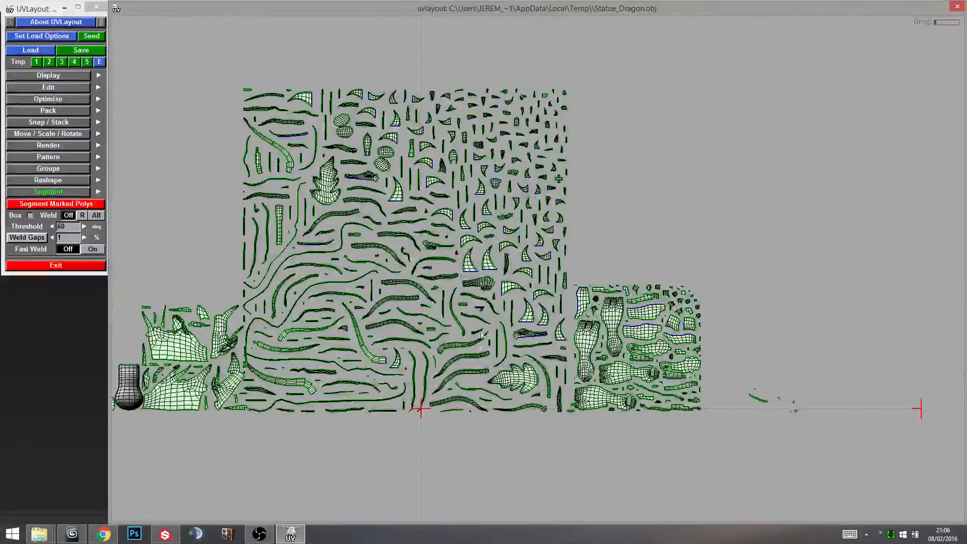
right_click_drag(431, 407, 354, 370)
middle_click_drag(353, 371, 717, 364)
mouse_move(202, 340)
middle_mouse_down()
mouse_move(748, 382)
mouse_move(586, 352)
mouse_move(240, 318)
middle_mouse_up()
middle_click_drag(629, 325, 352, 324)
right_click_drag(353, 325, 338, 315)
middle_click_drag(790, 327, 427, 314)
mouse_move(771, 360)
middle_mouse_down()
mouse_move(625, 372)
mouse_move(579, 308)
middle_mouse_up()
right_click_drag(580, 307, 645, 343)
middle_click_drag(644, 340, 608, 479)
right_click_drag(608, 479, 667, 388)
middle_click_drag(667, 368, 654, 480)
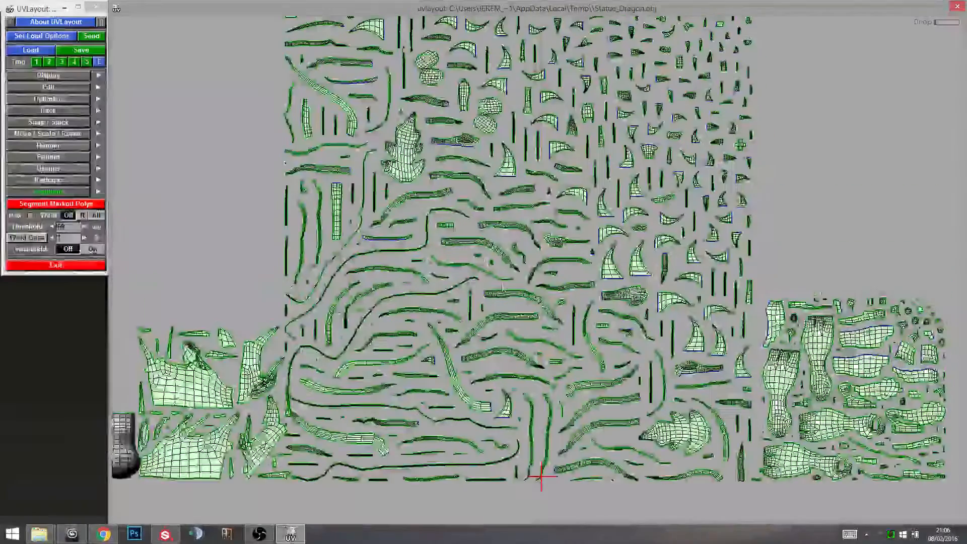
right_click_drag(376, 343, 438, 363)
Flatten the small unflattened leftover shells beyond the leg group in UV space.
middle_click_drag(801, 403, 177, 282)
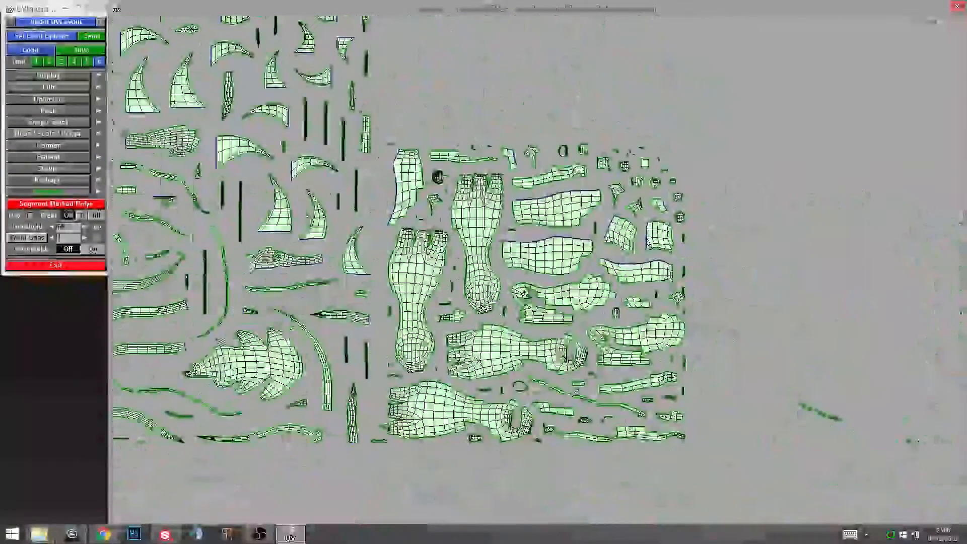
middle_click_drag(453, 302, 375, 252)
middle_click_drag(856, 403, 509, 293)
right_click_drag(579, 309, 705, 323)
middle_click_drag(201, 282, 355, 286)
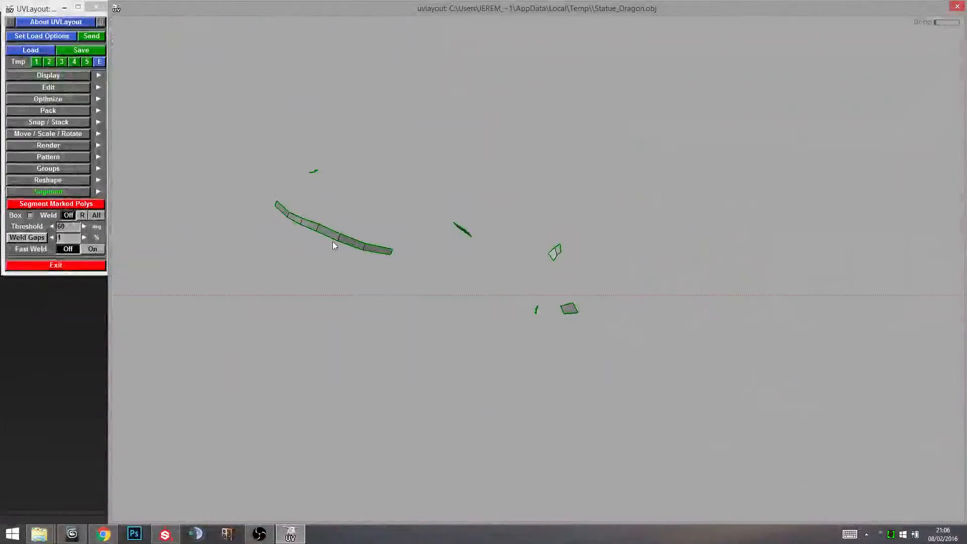
key("f")
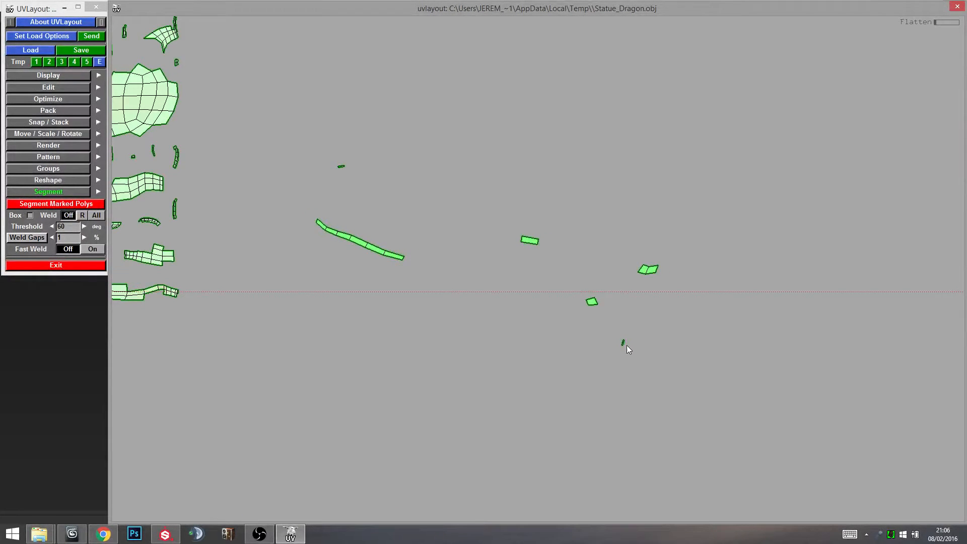
Examine the unflattened pedestal shells at the start of the UV layout.
right_click_drag(585, 357, 312, 318)
middle_click_drag(312, 318, 650, 339)
right_click_drag(650, 339, 277, 293)
middle_click_drag(277, 293, 710, 302)
middle_click_drag(199, 295, 557, 320)
middle_click_drag(96, 277, 449, 295)
right_click_drag(449, 295, 559, 317)
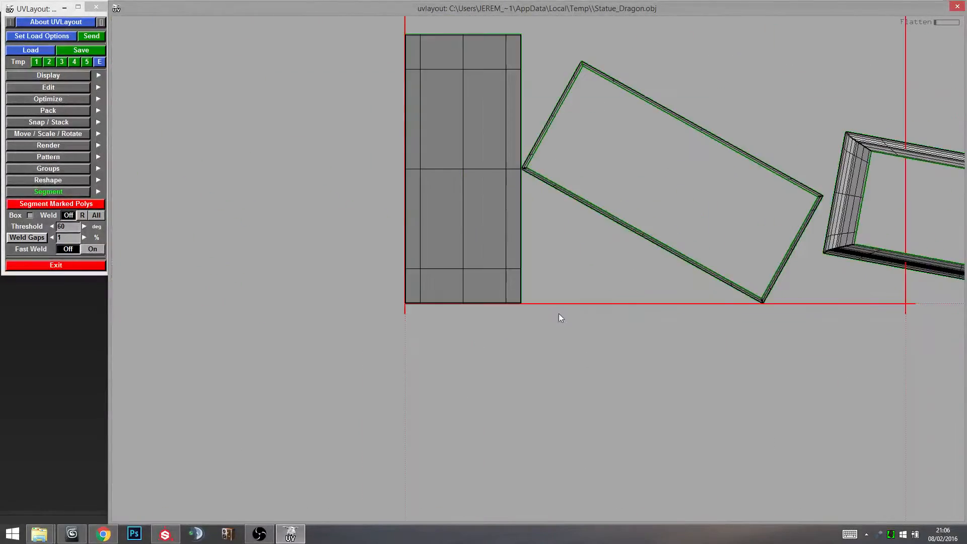
middle_click_drag(559, 318, 529, 410)
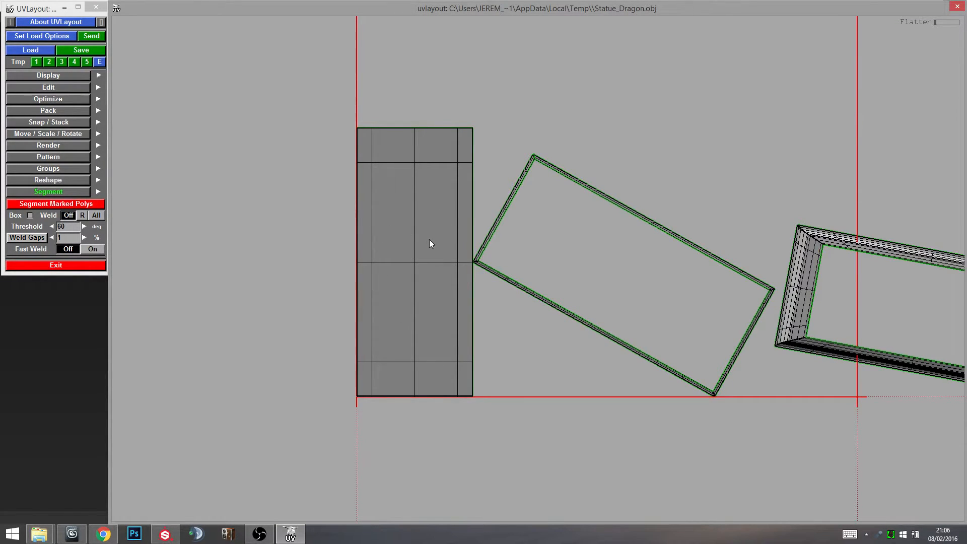
Flatten the plain rectangular shell and move it outside the UV square, beyond its left edge.
key("f")
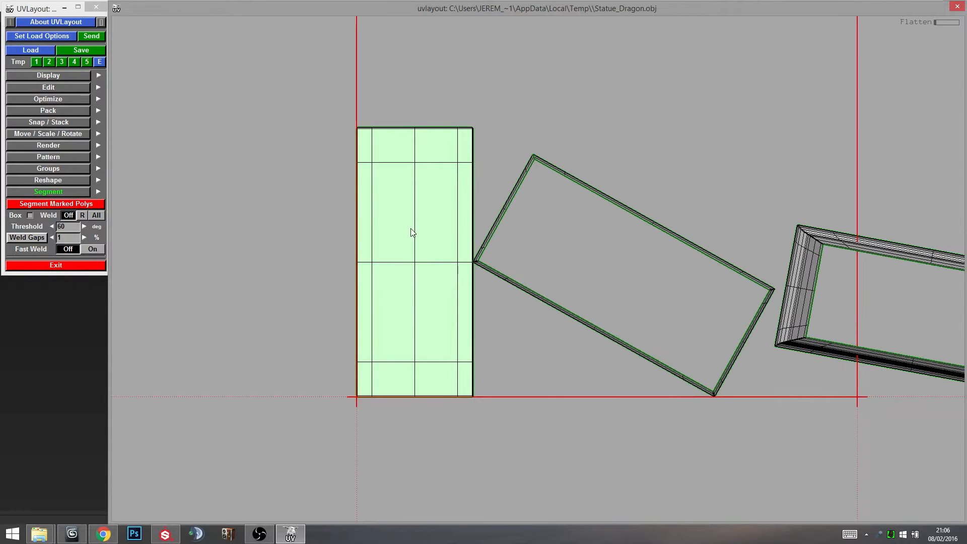
middle_click_drag(410, 232, 334, 285)
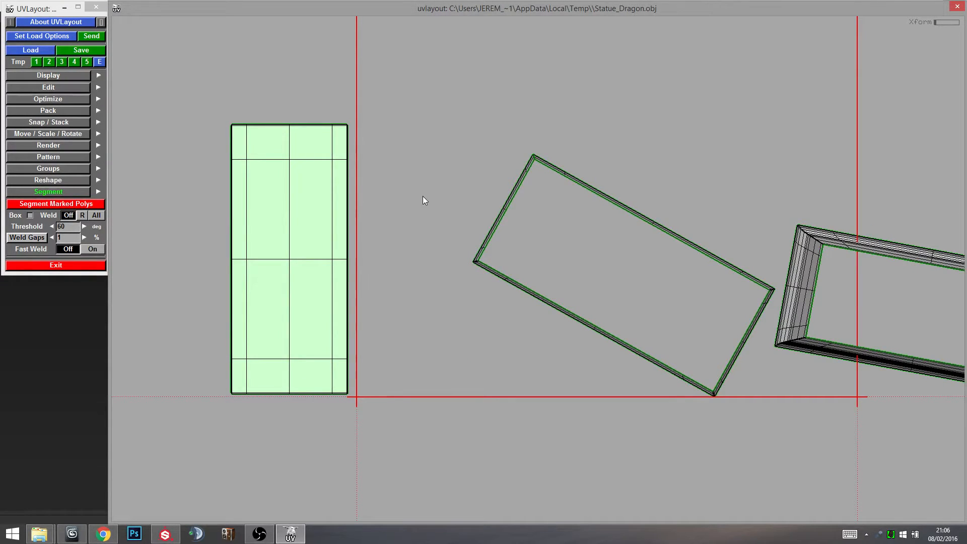
middle_click_drag(424, 200, 461, 288)
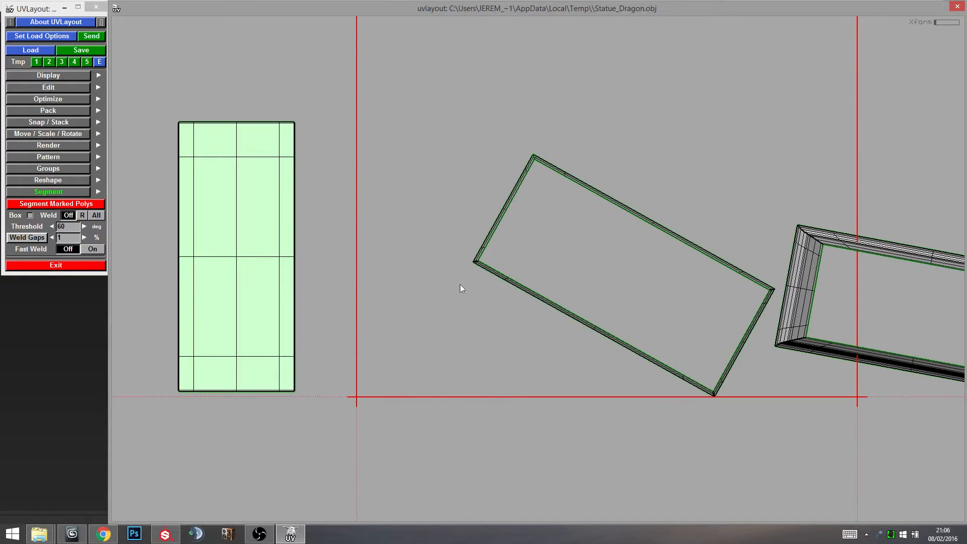
Move the thin rectangular frame shell into the UV square and rotate it until it stands upright.
middle_click_drag(613, 337, 497, 309)
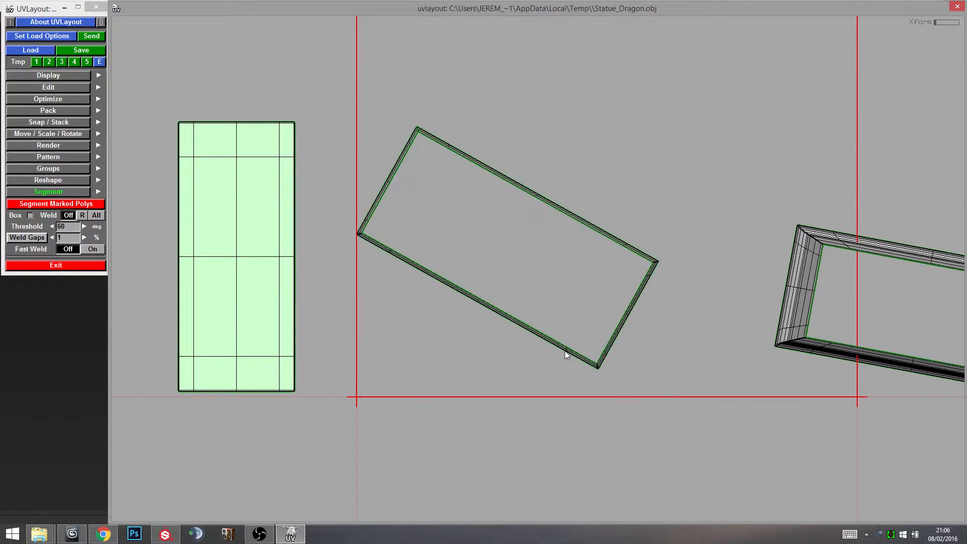
left_click_drag(571, 355, 519, 382)
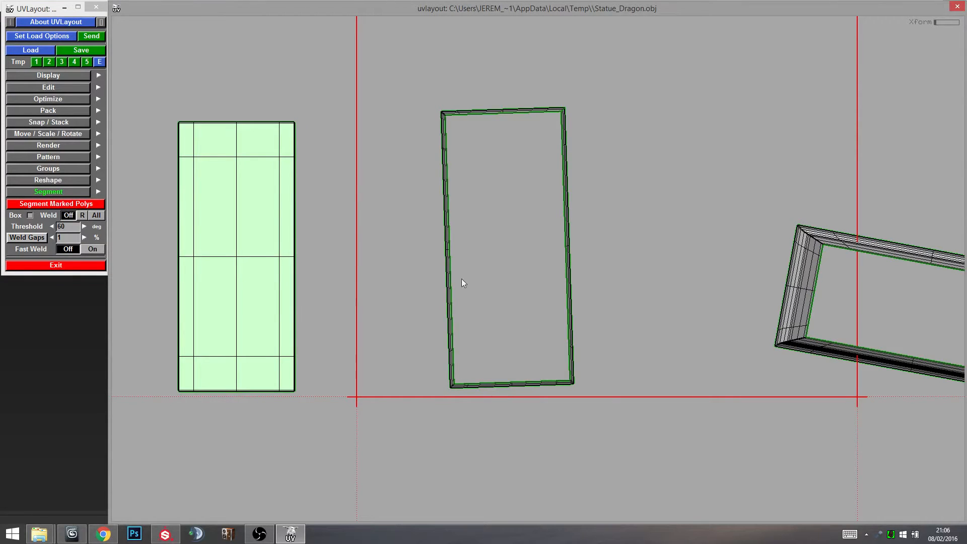
left_click_drag(450, 295, 449, 303)
Try to flatten the thin frame shell as a closed ring.
key("shift+f")
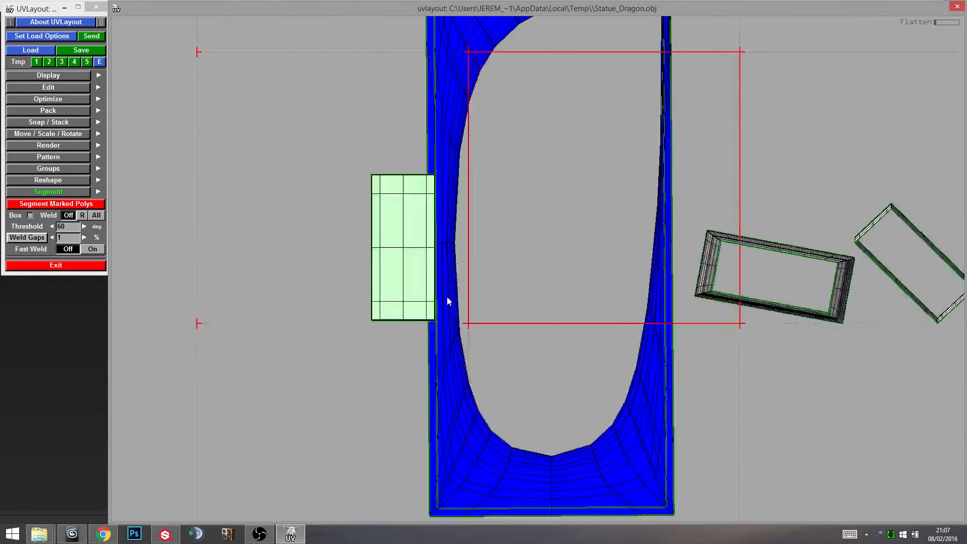
middle_click_drag(565, 352, 556, 360)
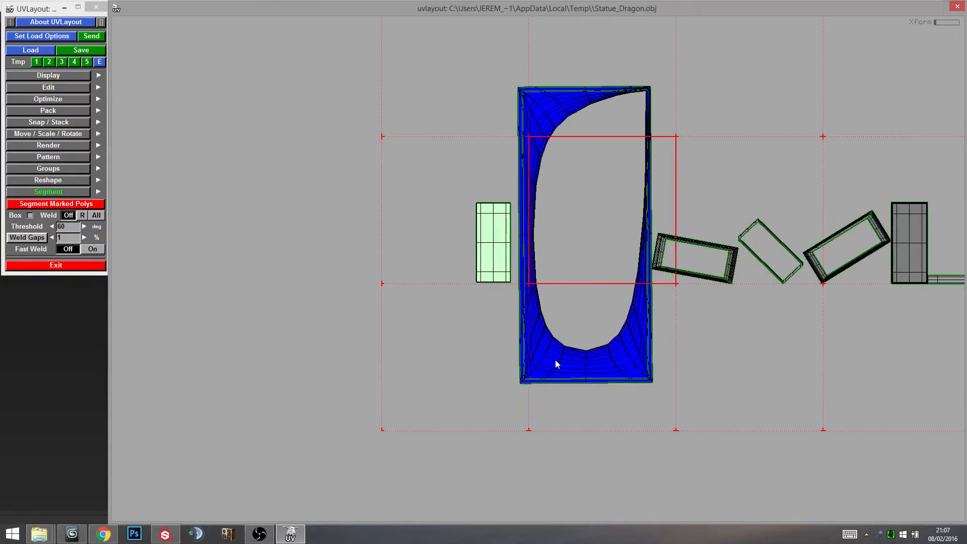
key("ctrl+z")
key("ctrl+z")
Try the flatten-box operation on the thin frame shell.
middle_click_drag(547, 292, 478, 330)
right_click_drag(478, 330, 523, 242)
middle_click_drag(523, 242, 479, 299)
key("f")
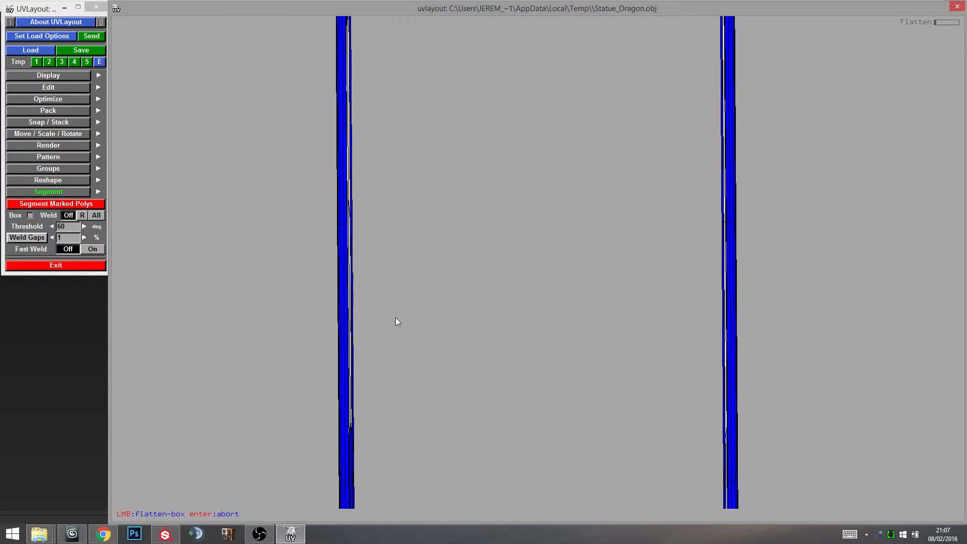
left_click_drag(427, 334, 472, 285)
left_click_drag(569, 315, 495, 281)
key("Return")
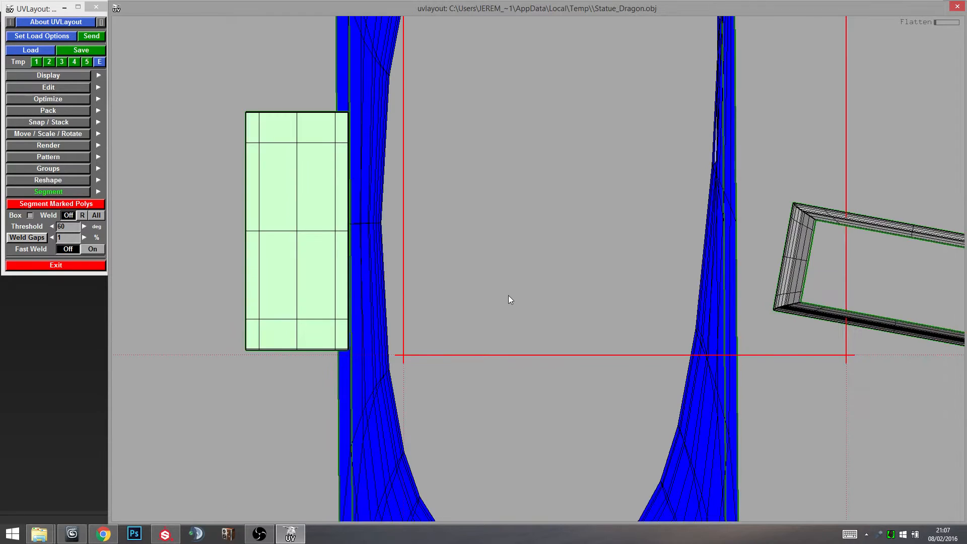
scroll(509, 295, "down", 2)
key("Return")
scroll(474, 290, "up", 4)
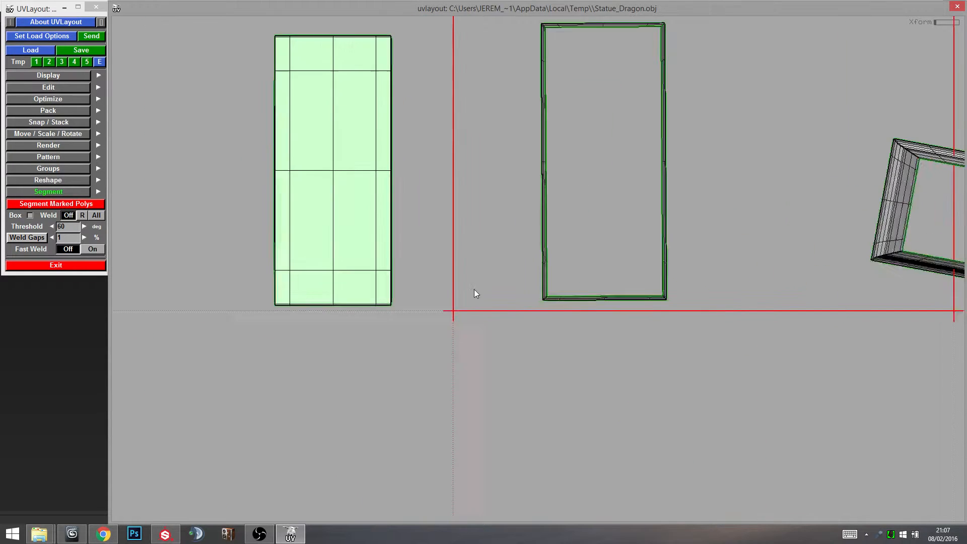
Try to flatten the thin frame shell into a long strip by releasing its boundary, and reorient the strip.
middle_click_drag(548, 257, 409, 349)
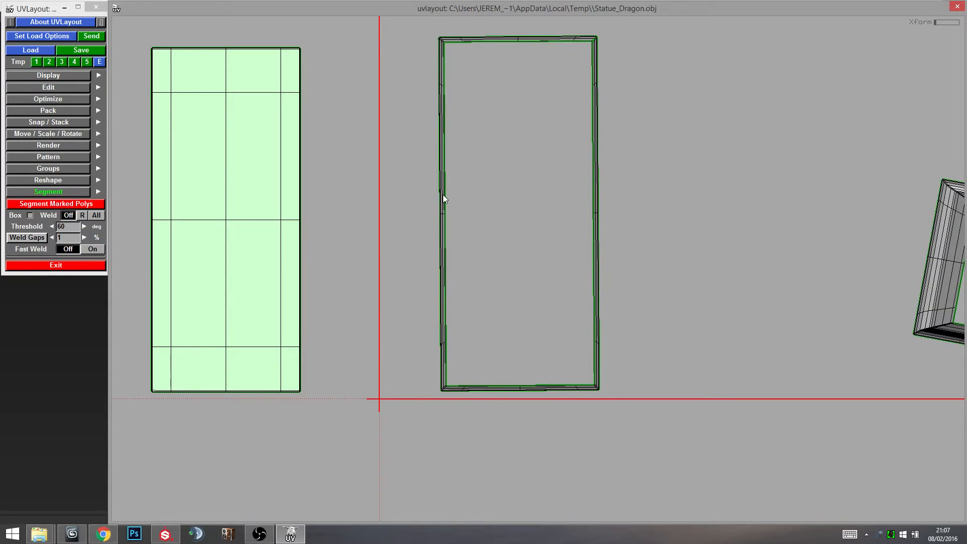
key("f")
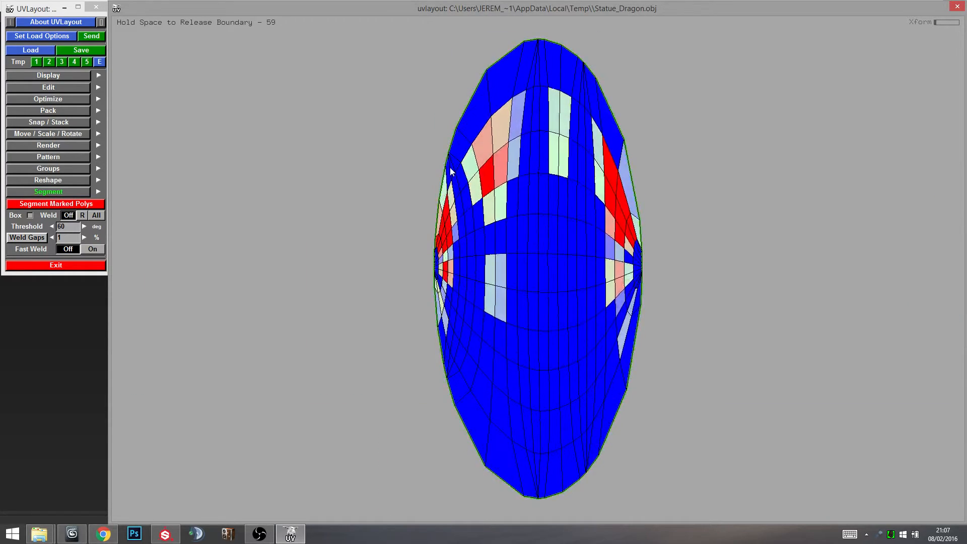
key("space")
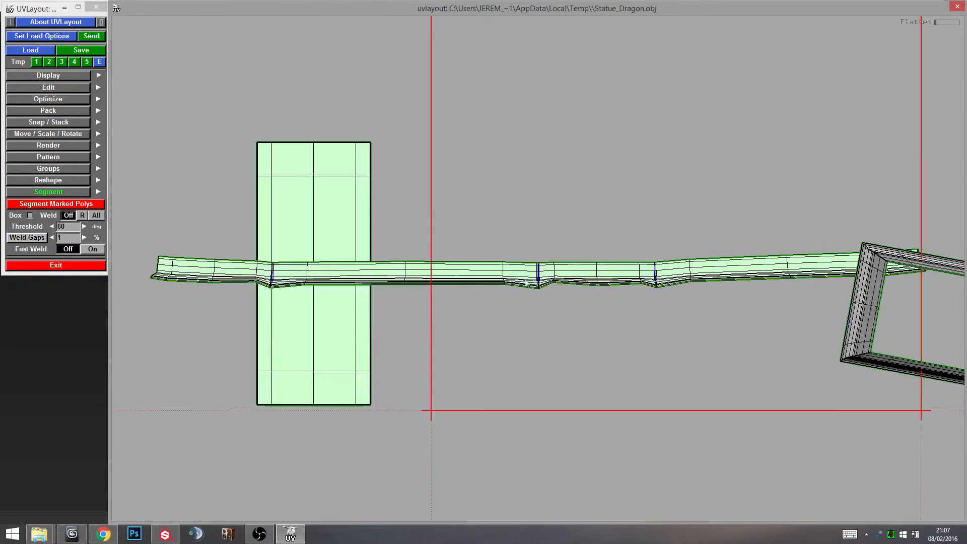
key("space")
left_click_drag(597, 271, 504, 386)
middle_click_drag(479, 374, 456, 364)
key("ctrl+z")
key("ctrl+z")
right_click_drag(456, 363, 443, 343)
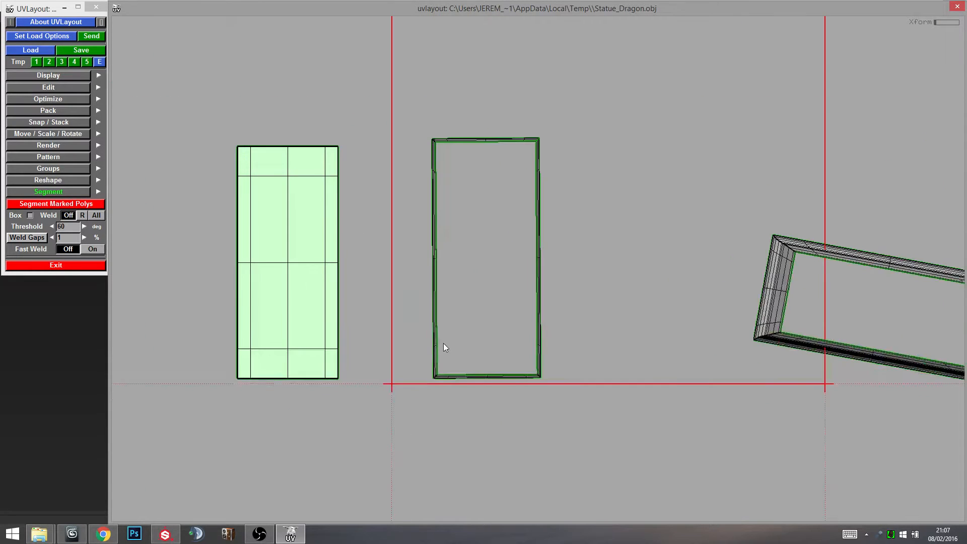
Flatten the thin frame shell into a long strip and rotate the strip to a near-vertical orientation.
middle_click_drag(434, 300, 427, 308)
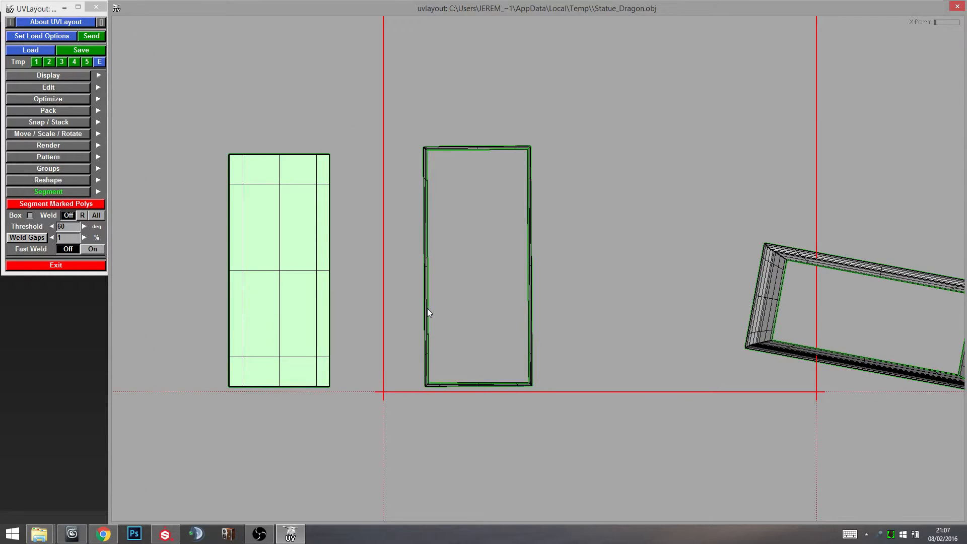
key("f")
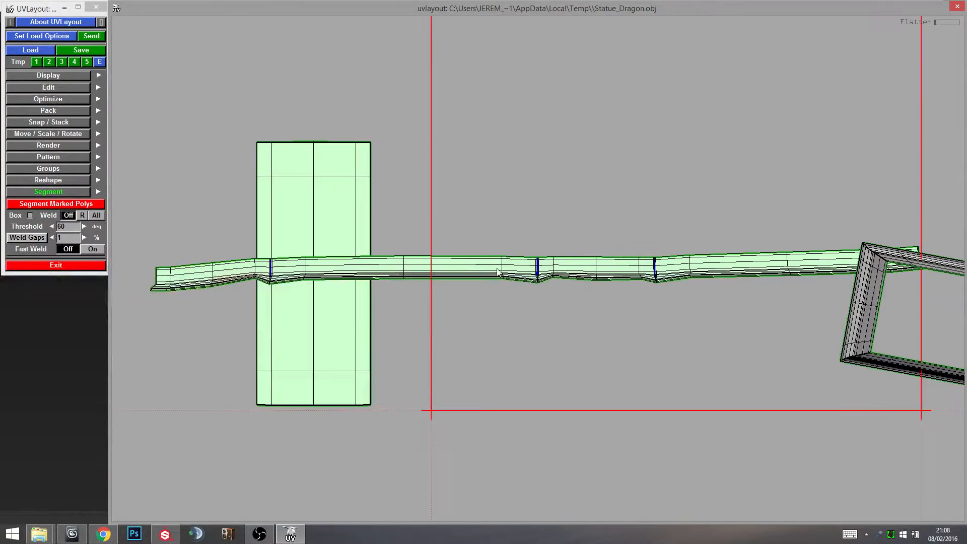
left_click_drag(617, 272, 532, 367)
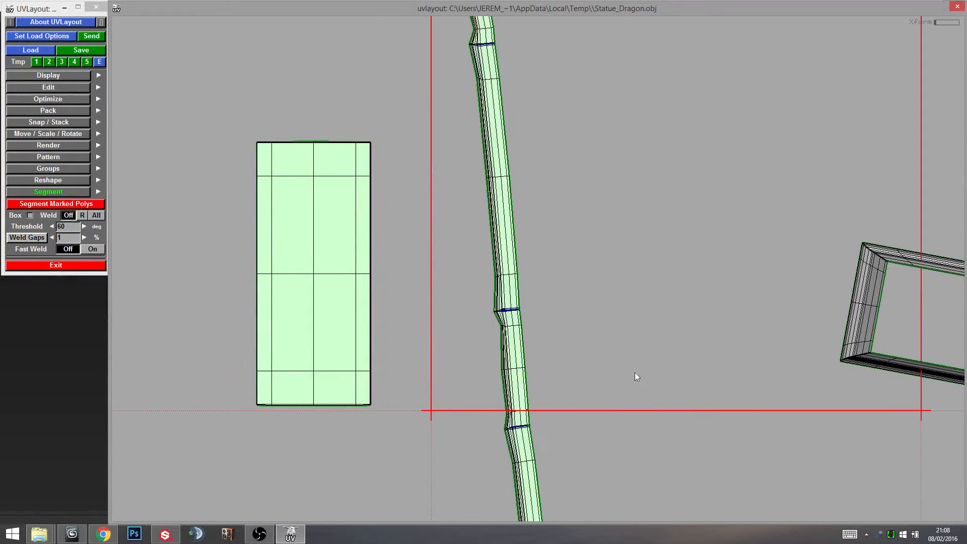
Apply flatten-box to the wider beveled frame shell and rotate the shell to a near-vertical orientation.
middle_click_drag(946, 344, 672, 311)
key("b")
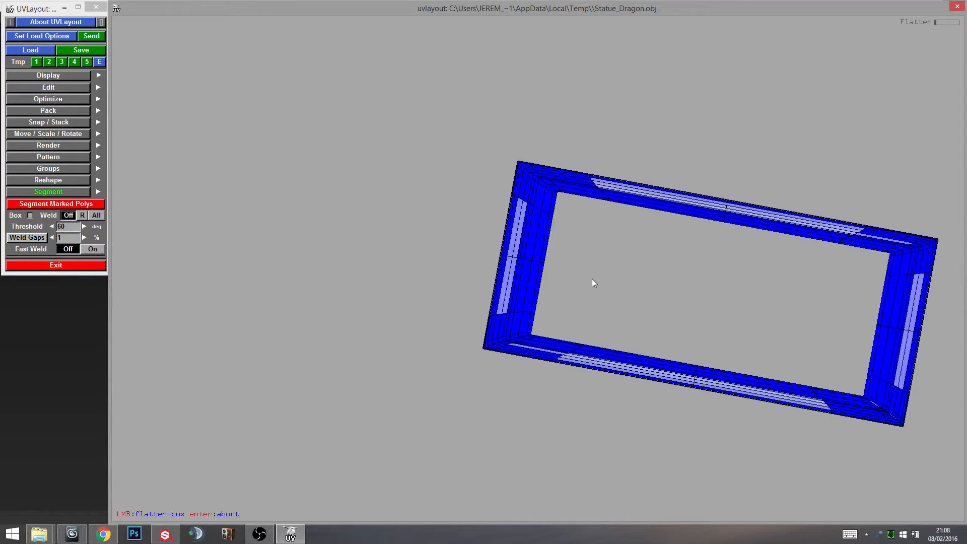
left_click(714, 268)
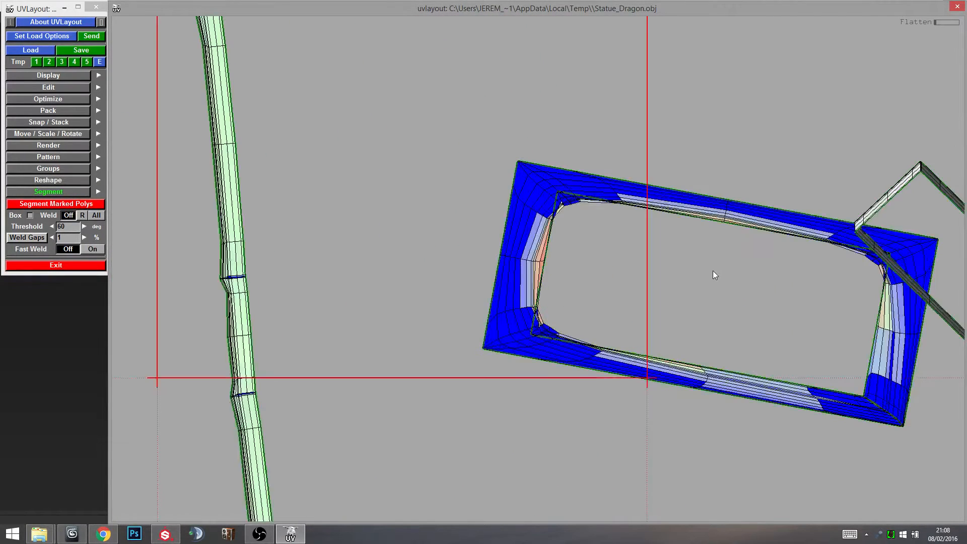
middle_click_drag(492, 236, 393, 172)
left_click_drag(612, 239, 552, 315)
Try to flatten the beveled frame shell further into an open strip.
key("ctrl+shift+f")
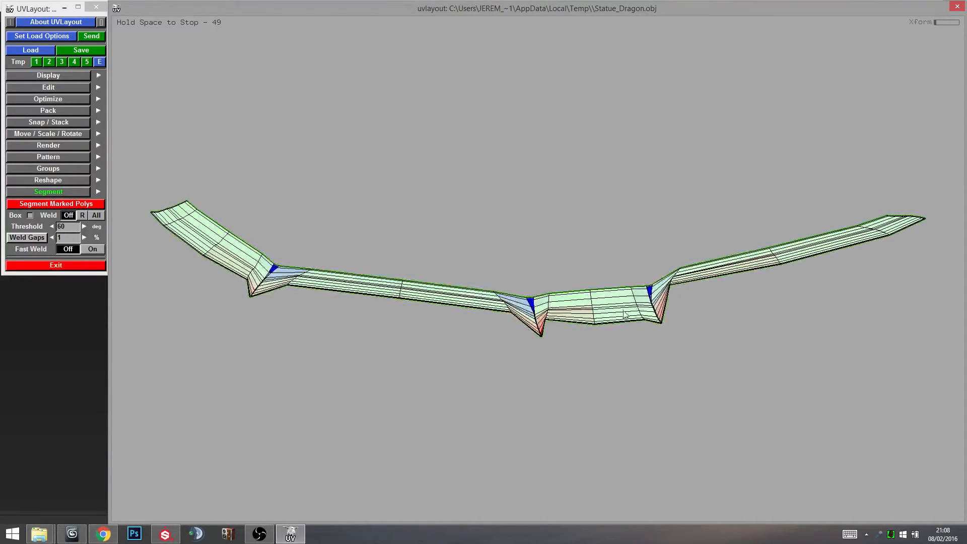
key("space")
key("ctrl+z")
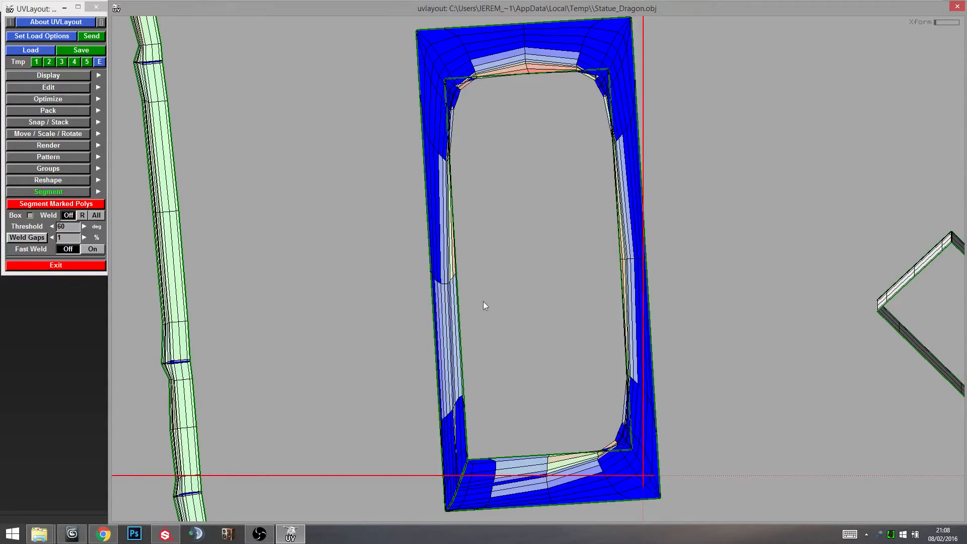
Flatten the beveled frame shell into an open strip, stop the flattening, and rotate the strip to a near-vertical orientation.
key("f")
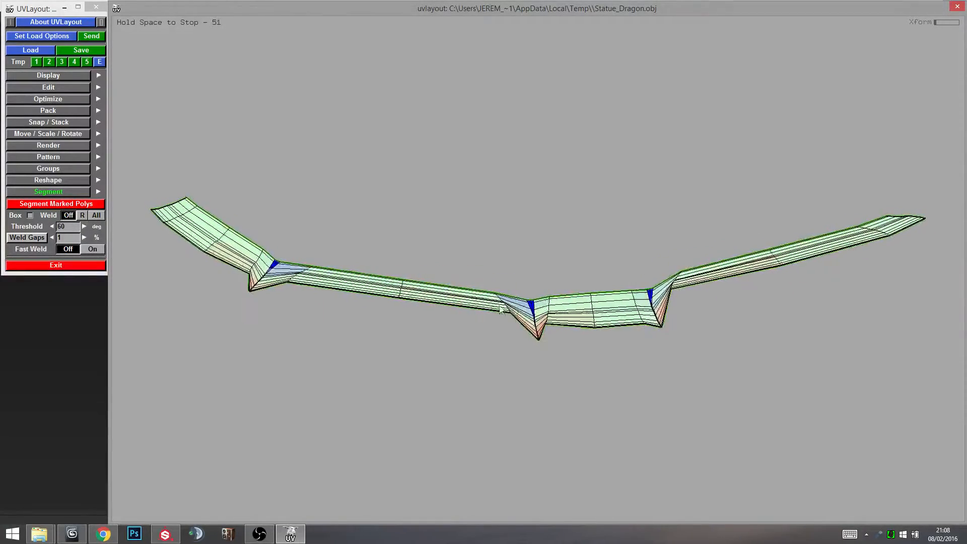
key("space")
left_click_drag(635, 308, 548, 372)
Rotate the strip made from the thin frame until its middle section runs straight up and down.
middle_click_drag(549, 371, 630, 261)
right_click_drag(631, 261, 526, 292)
middle_click_drag(546, 208, 525, 259)
right_click_drag(525, 259, 513, 96)
middle_click_drag(513, 96, 525, 190)
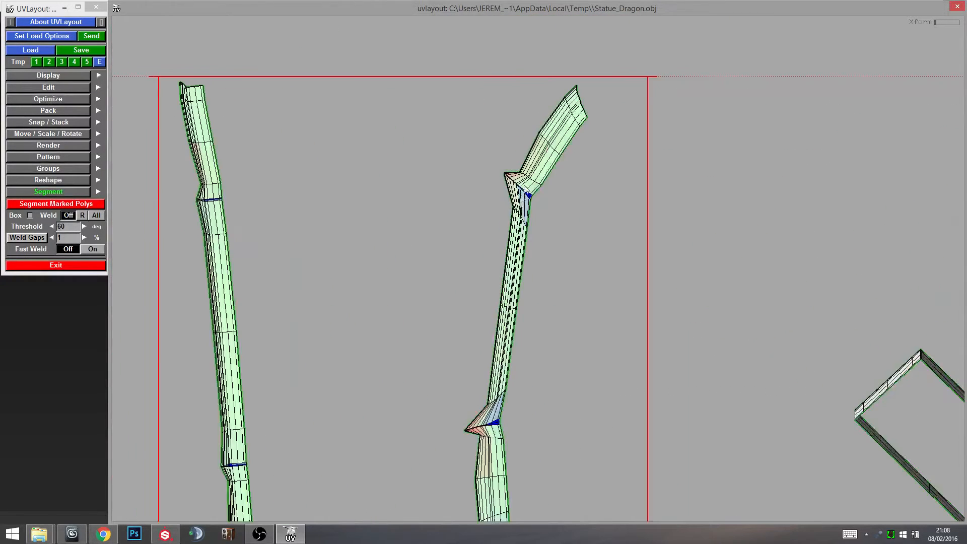
right_click_drag(525, 191, 523, 120)
middle_click_drag(523, 119, 532, 197)
middle_click_drag(582, 352, 616, 170)
middle_click_drag(482, 274, 747, 122)
left_click_drag(419, 359, 415, 363)
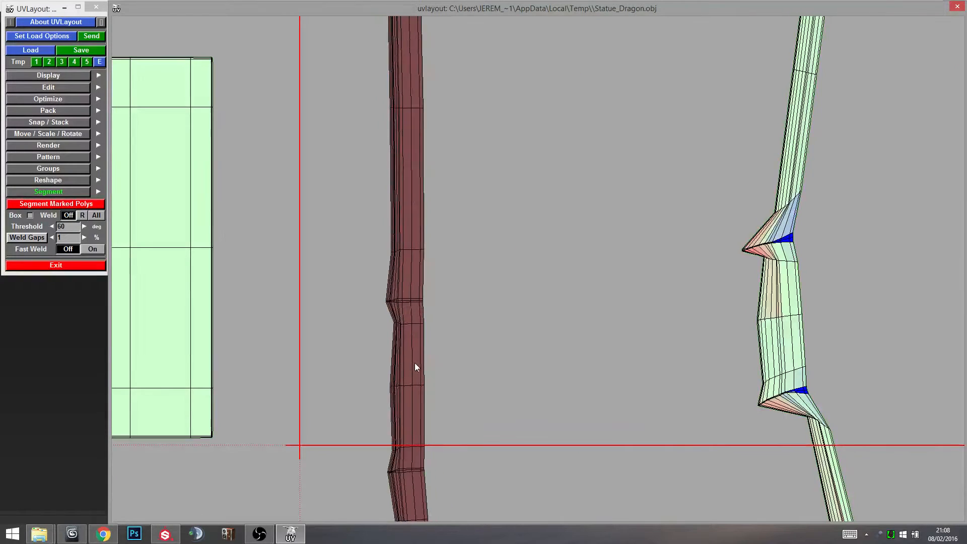
Examine the distortion at the kinked corner sections along the strip made from the thin frame.
middle_click_drag(427, 322, 495, 232)
right_click_drag(494, 232, 467, 198)
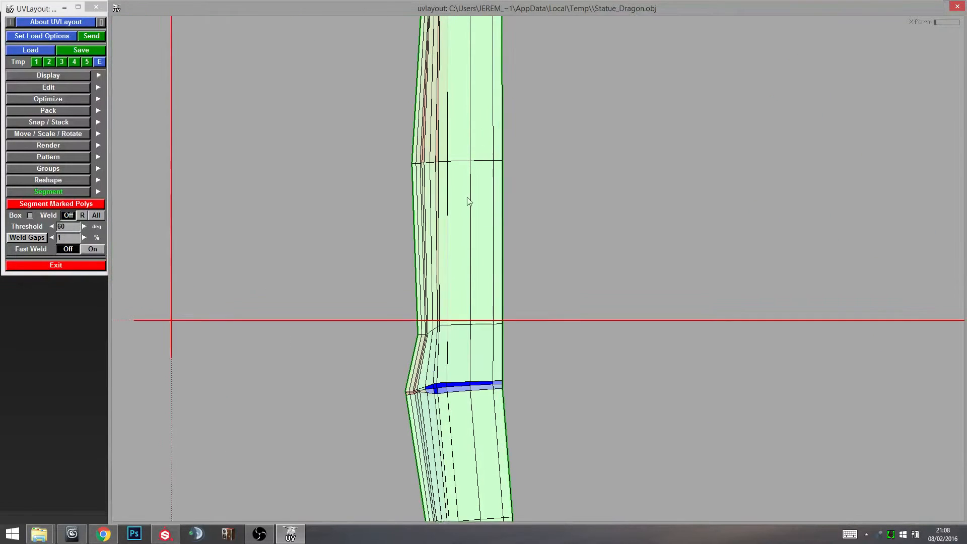
middle_click_drag(467, 197, 460, 334)
middle_click_drag(438, 181, 460, 432)
right_click_drag(504, 277, 518, 391)
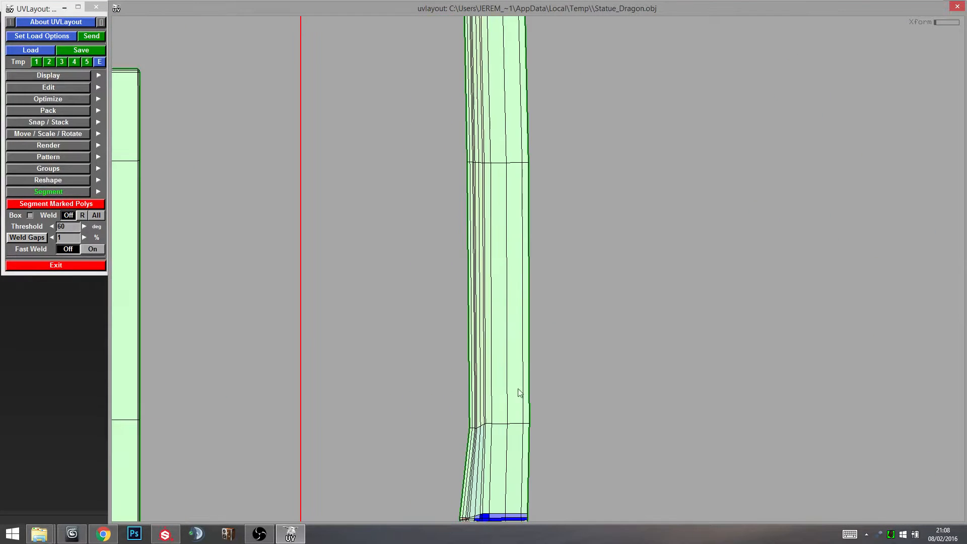
middle_click_drag(518, 391, 459, 274)
right_click_drag(459, 272, 449, 139)
middle_click_drag(450, 139, 456, 280)
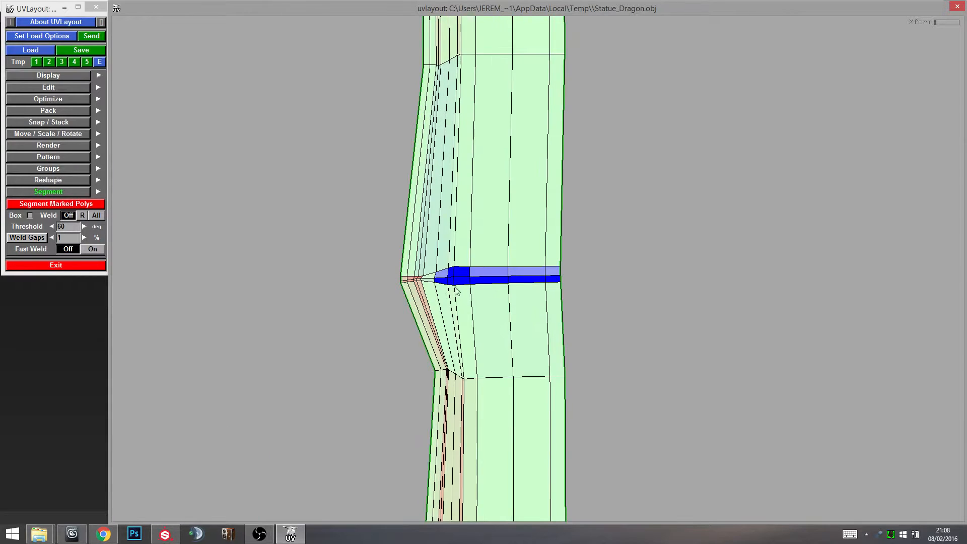
right_click_drag(541, 307, 551, 415)
middle_click_drag(551, 416, 518, 263)
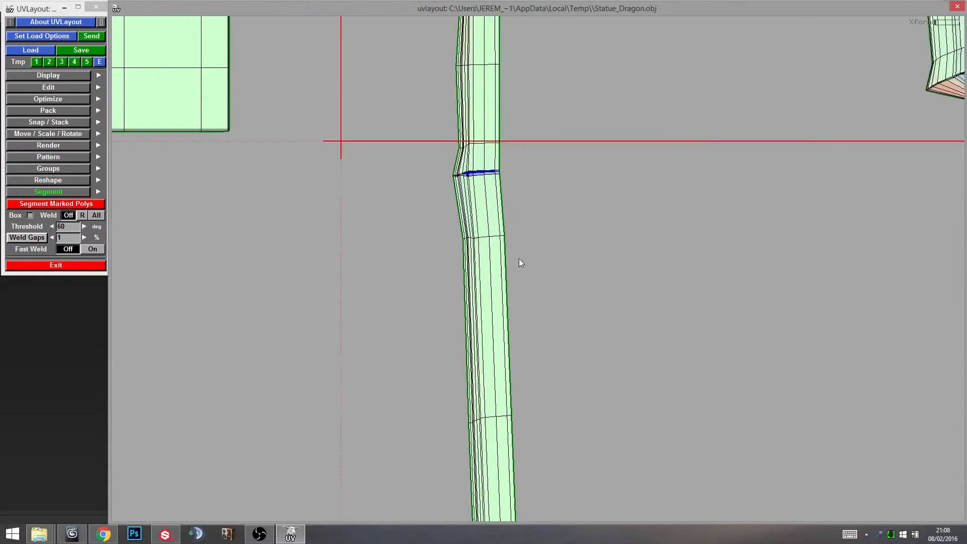
right_click_drag(518, 263, 536, 275)
middle_click_drag(536, 275, 529, 364)
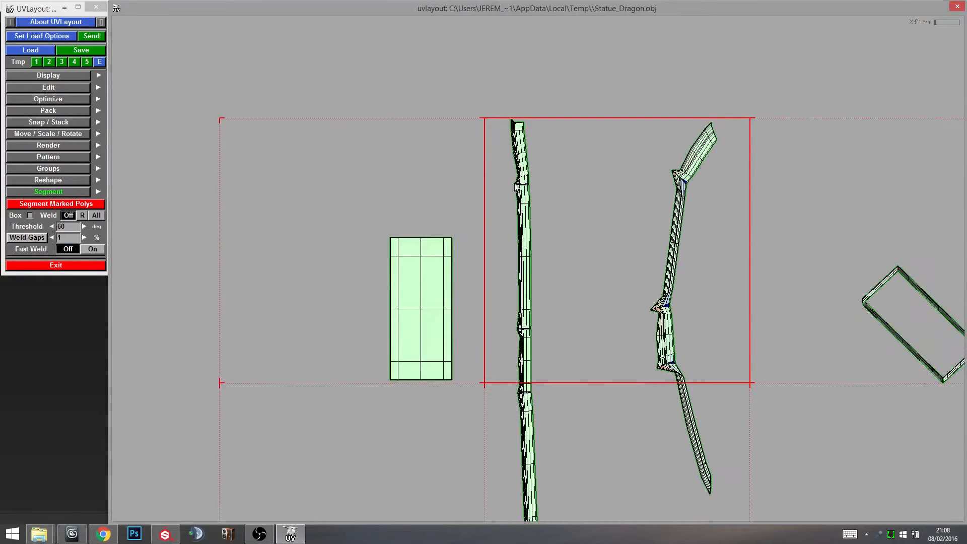
middle_click_drag(564, 228, 558, 169)
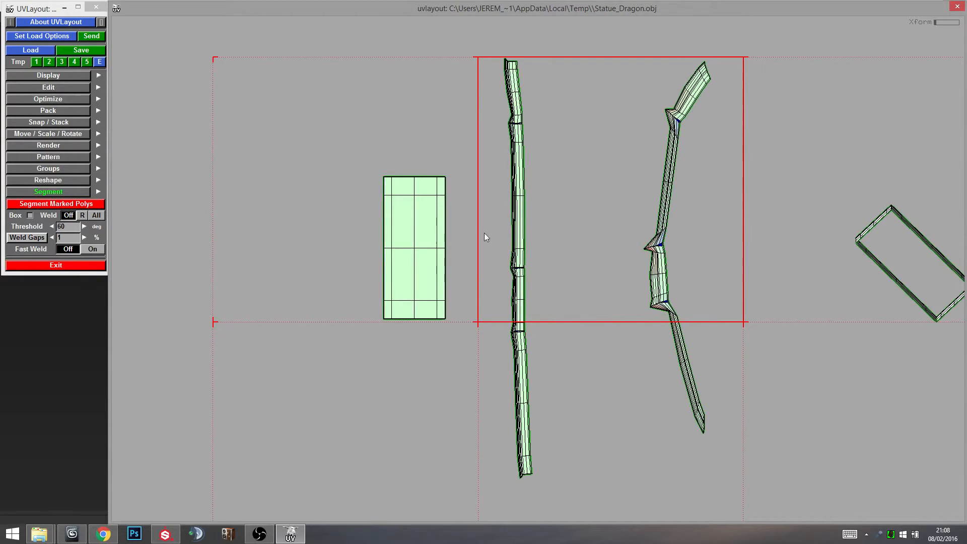
middle_click_drag(521, 202, 484, 222)
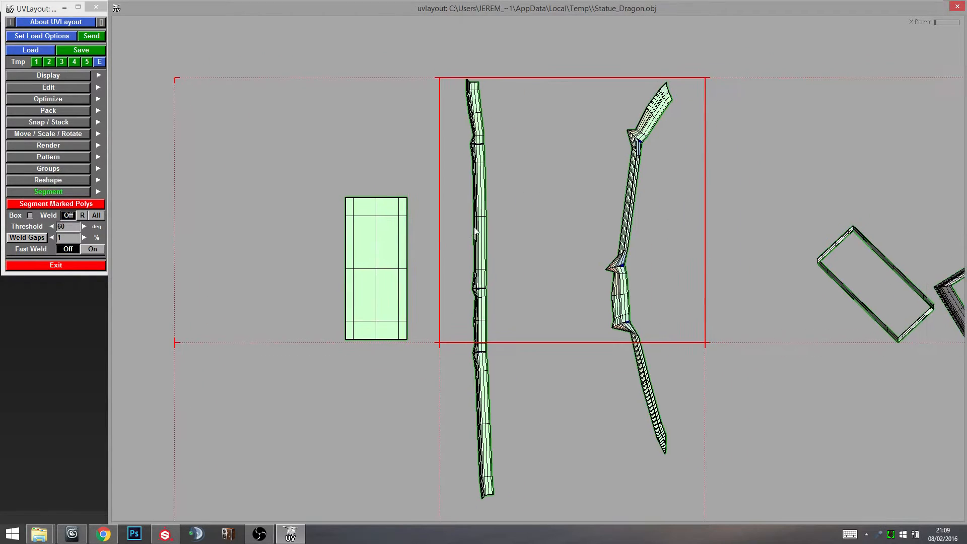
right_click_drag(483, 222, 485, 233)
middle_click_drag(489, 235, 478, 176)
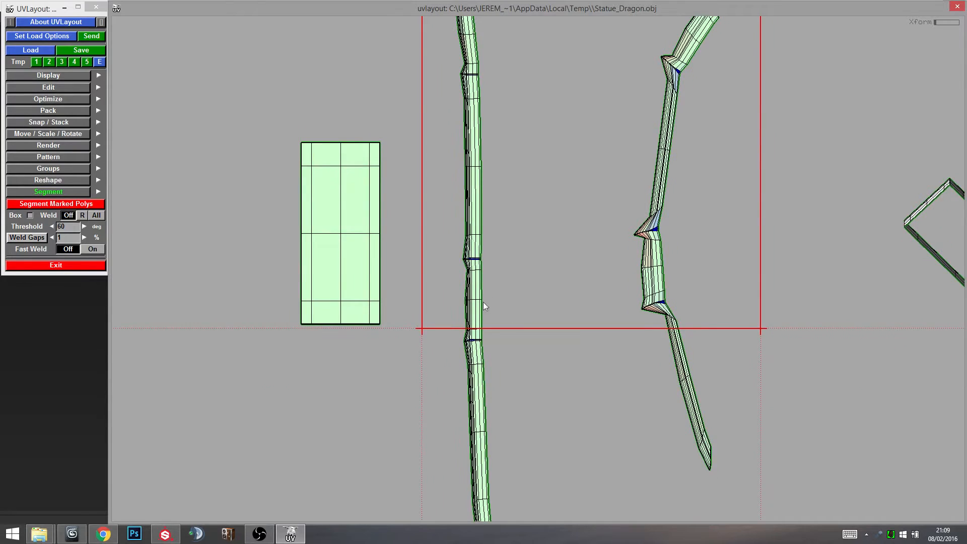
middle_click_drag(483, 302, 469, 452)
middle_click_drag(471, 169, 491, 303)
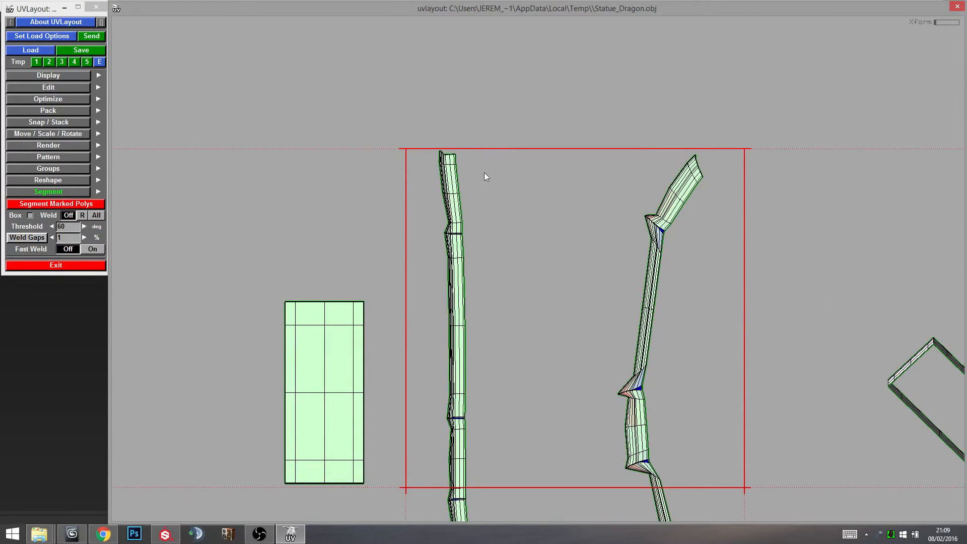
middle_click_drag(485, 173, 480, 117)
middle_click_drag(501, 299, 489, 229)
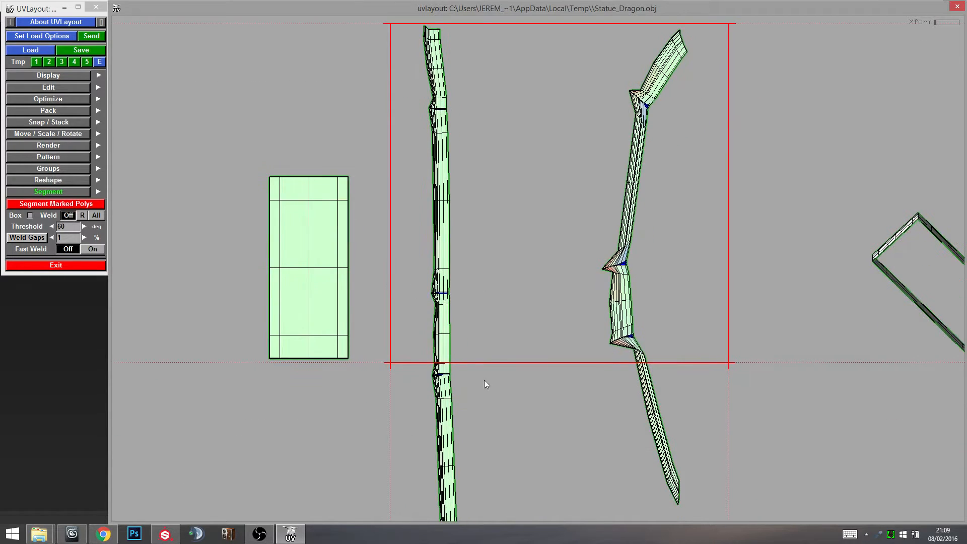
middle_click_drag(489, 300, 507, 349)
right_click_drag(486, 360, 462, 214)
middle_click_drag(496, 151, 504, 302)
right_click_drag(504, 303, 440, 196)
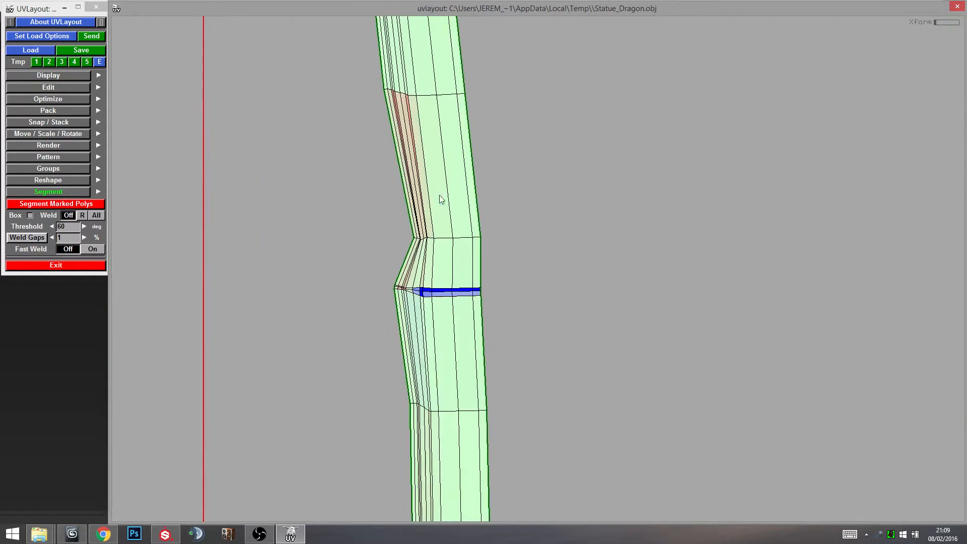
Cut the strip across its upper kinked corner, detach the short upper piece and move it clear of the rest.
right_click_drag(458, 294, 448, 297)
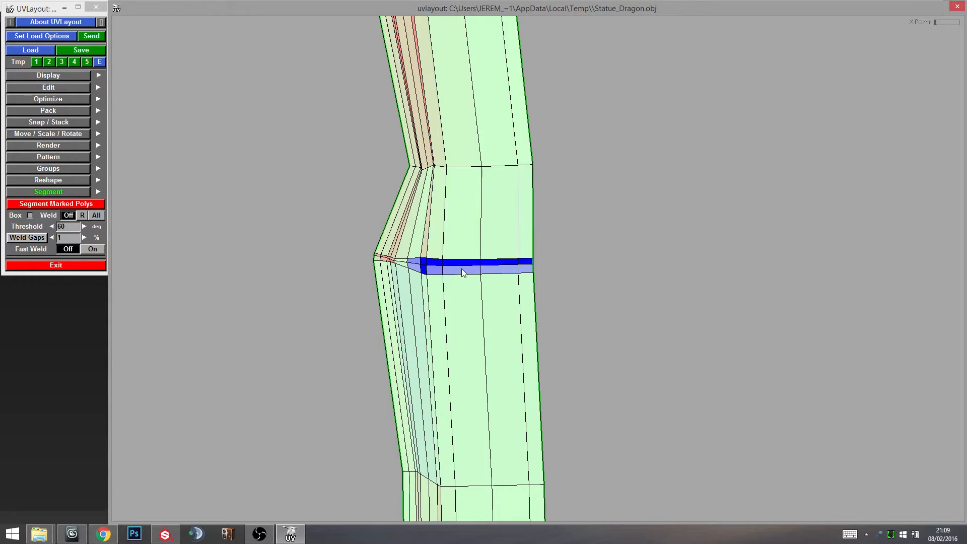
key("c")
key("Return")
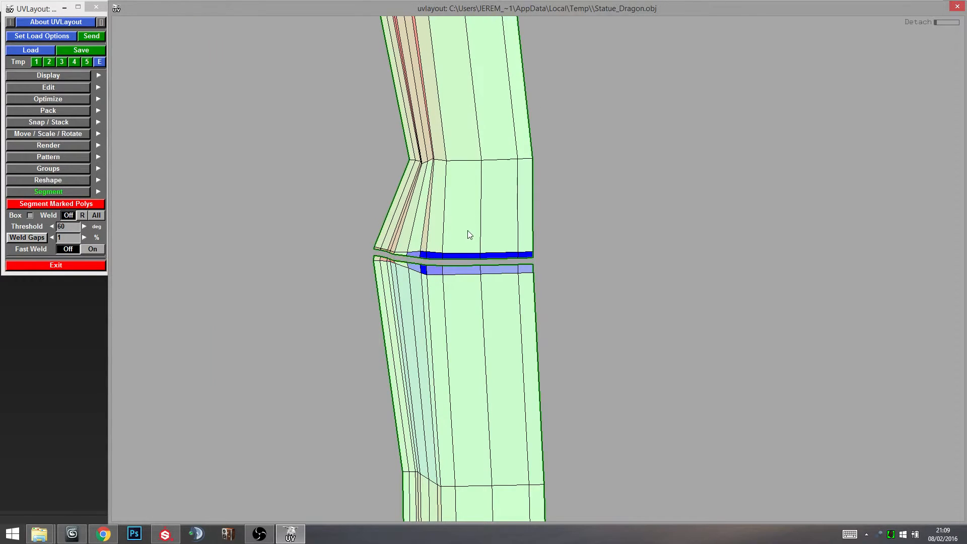
right_click_drag(467, 230, 518, 223)
middle_click_drag(522, 212, 576, 165)
right_click_drag(577, 169, 527, 223)
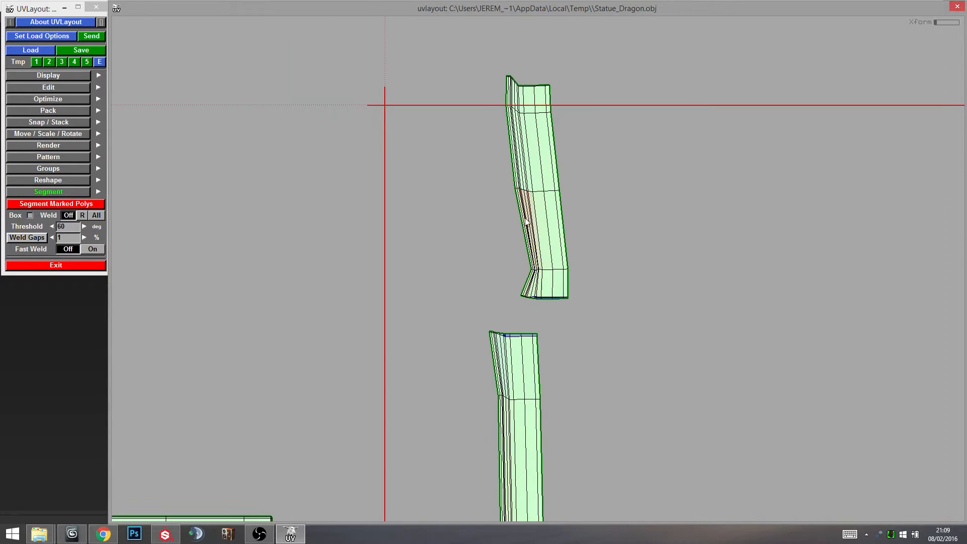
Flatten the detached short upper piece, then flatten the remaining long part of the strip.
key("f")
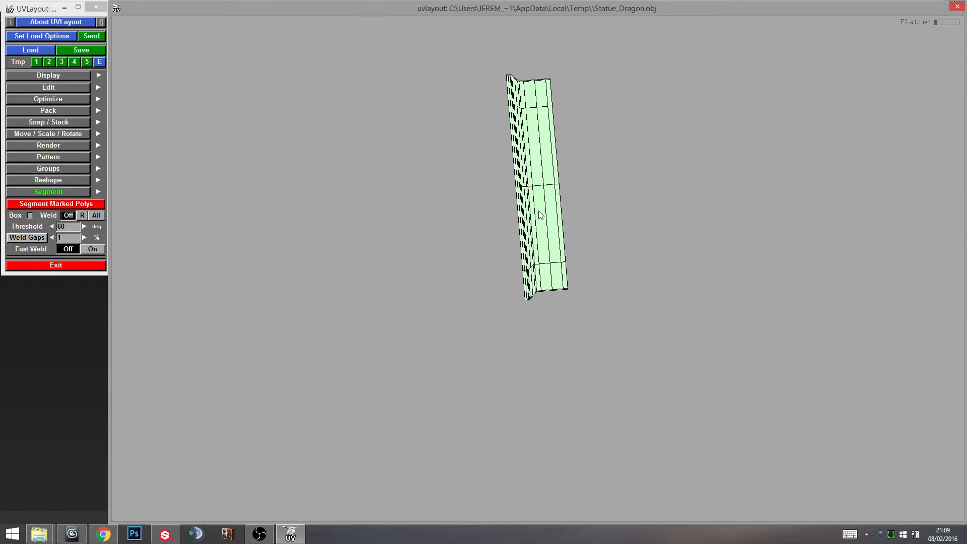
key("i")
left_click_drag(543, 264, 544, 265)
middle_click_drag(602, 332, 570, 126)
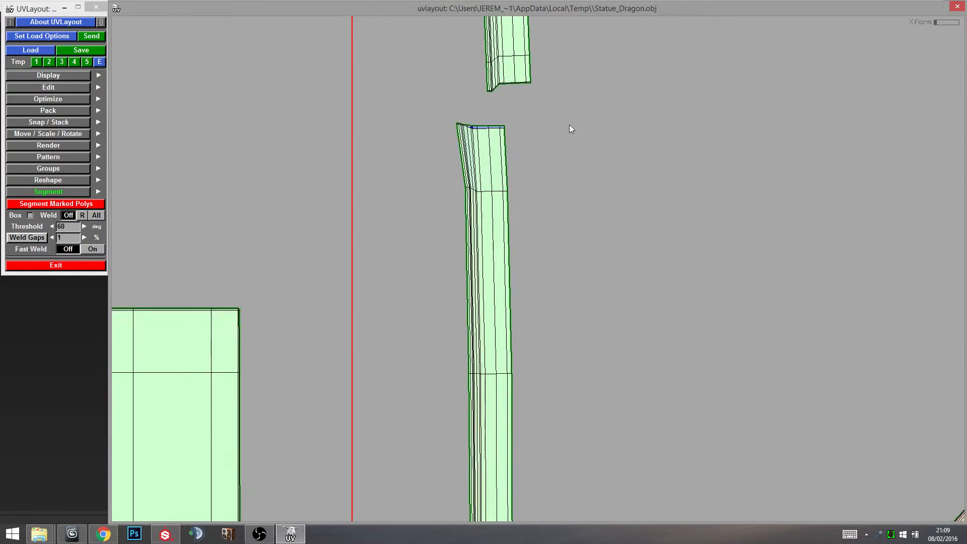
right_click_drag(569, 126, 551, 143)
key("f")
Cut the remaining strip across its lowest kinked corner and detach the section below it.
right_click_drag(507, 307, 573, 441)
middle_click_drag(574, 441, 527, 261)
right_click_drag(527, 262, 410, 292)
middle_click_drag(411, 293, 468, 284)
right_click_drag(469, 286, 540, 270)
right_click_drag(533, 202, 531, 255)
key("c")
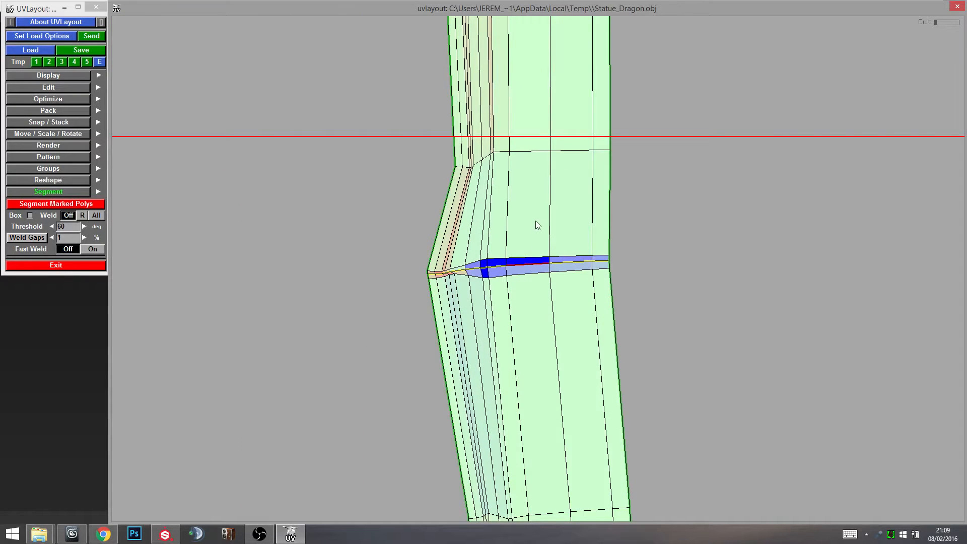
key("Return")
right_click_drag(536, 220, 546, 239)
Flatten the two-section middle piece and the detached lowest piece of the strip.
key("f")
right_click_drag(537, 275, 543, 304)
right_click_drag(577, 387, 535, 272)
scroll(533, 269, "down", 5)
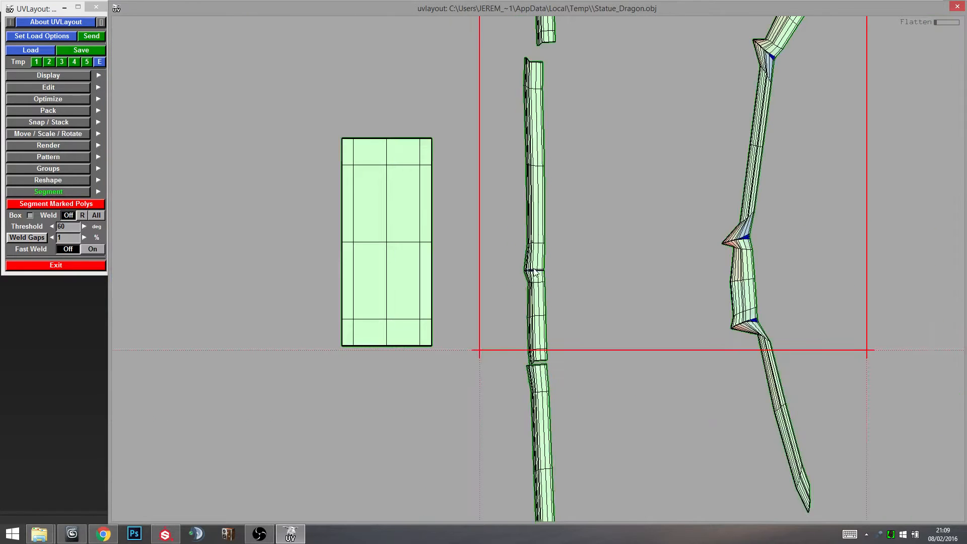
middle_click_drag(533, 277, 504, 254)
right_click_drag(557, 385, 556, 376)
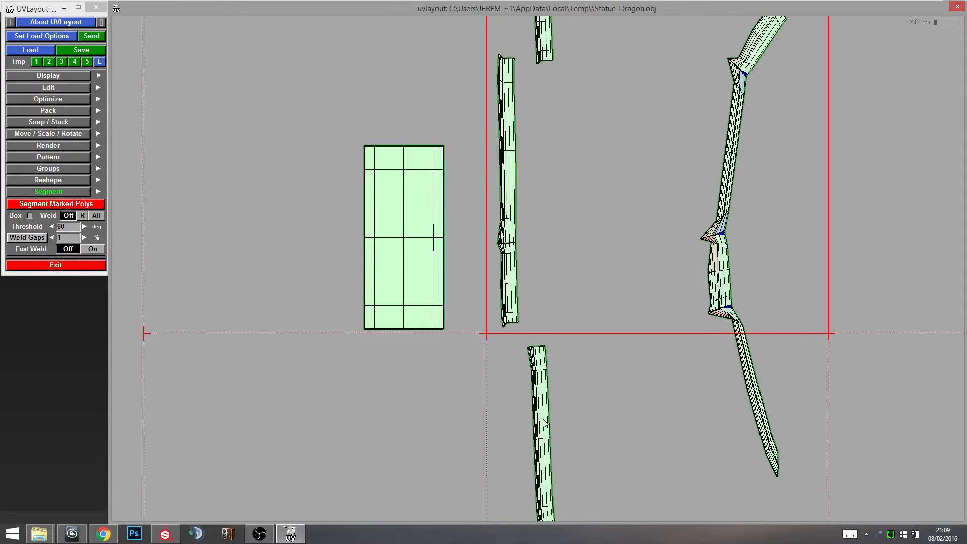
middle_click_drag(541, 419, 514, 268)
key("f")
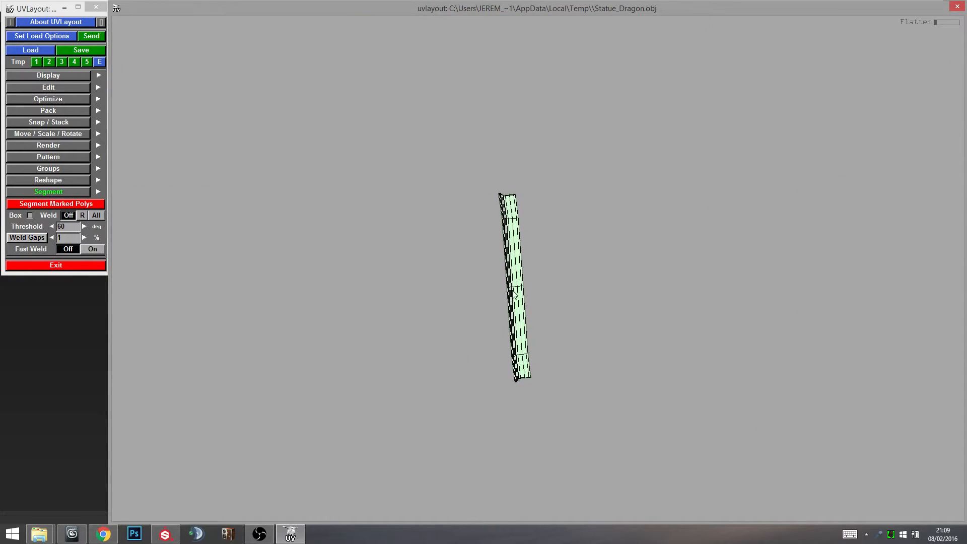
left_click_drag(521, 327, 516, 327)
Arrange the three straightened pieces close together beside the large rectangular shell.
middle_click_drag(515, 324, 508, 118)
middle_click_drag(520, 147, 490, 382)
middle_click_drag(487, 124, 471, 186)
middle_click_drag(550, 279, 389, 163)
middle_click_drag(481, 270, 468, 298)
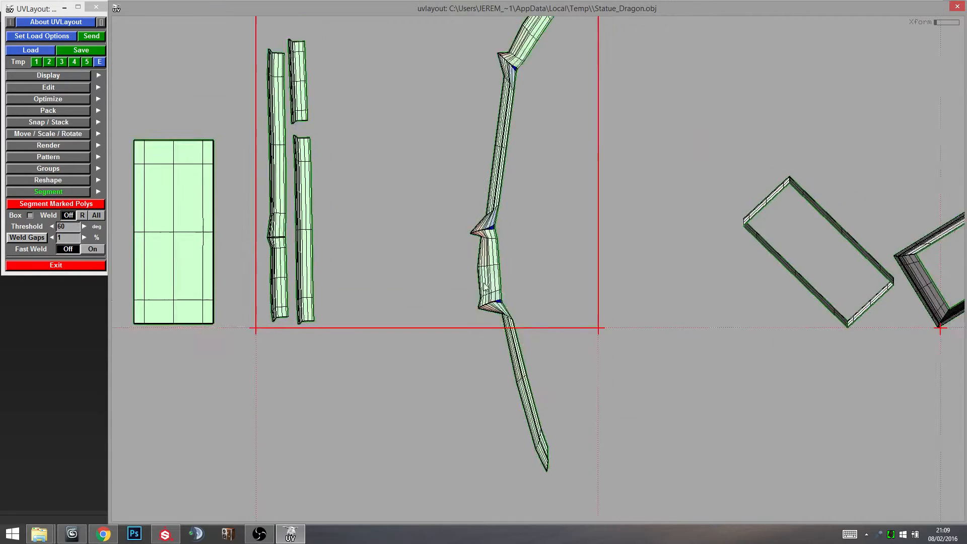
Cut the other distorted strip along its lowest corner seam and detach the long lower piece.
right_click_drag(467, 298, 547, 352)
middle_click_drag(441, 346, 464, 246)
middle_click_drag(408, 170, 398, 245)
right_click_drag(398, 246, 496, 311)
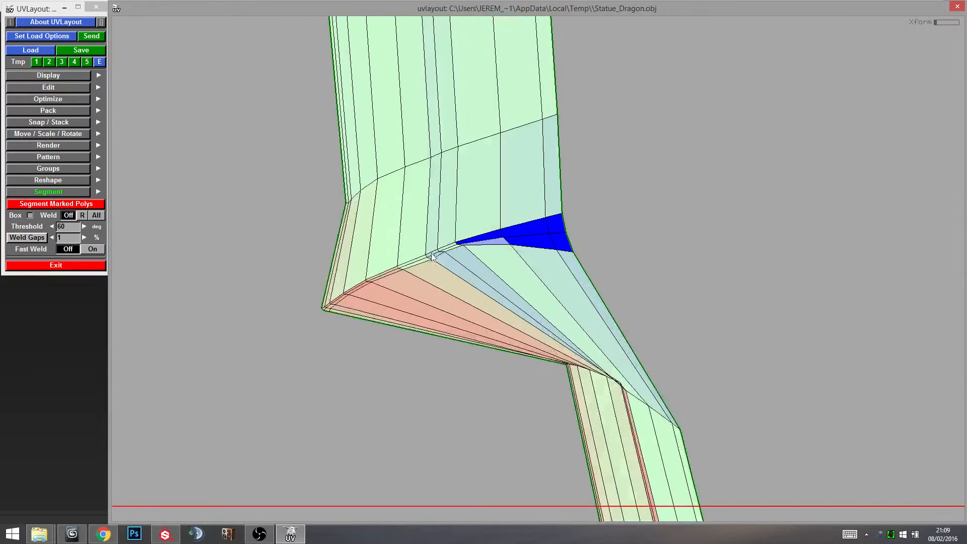
key("c")
right_click_drag(475, 238, 509, 246)
key("c")
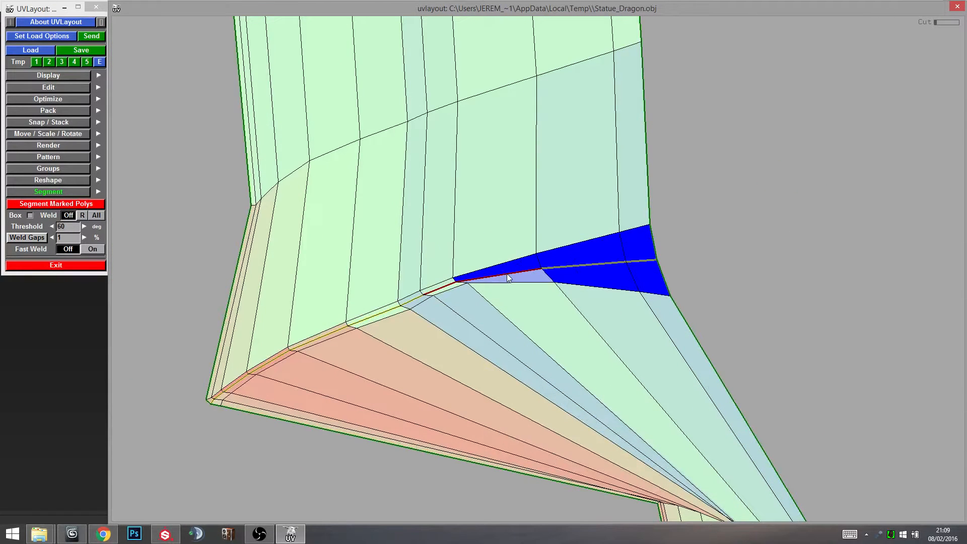
right_click_drag(584, 283, 596, 333)
key("Return")
scroll(568, 313, "down", 4)
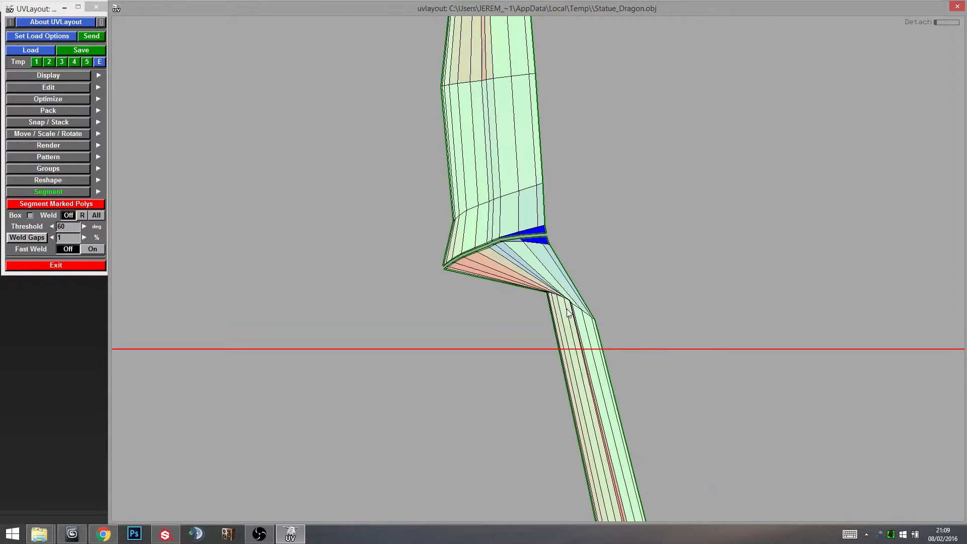
Flatten the detached long lower piece into an upright strip and place it clear of the remaining strip.
key("f")
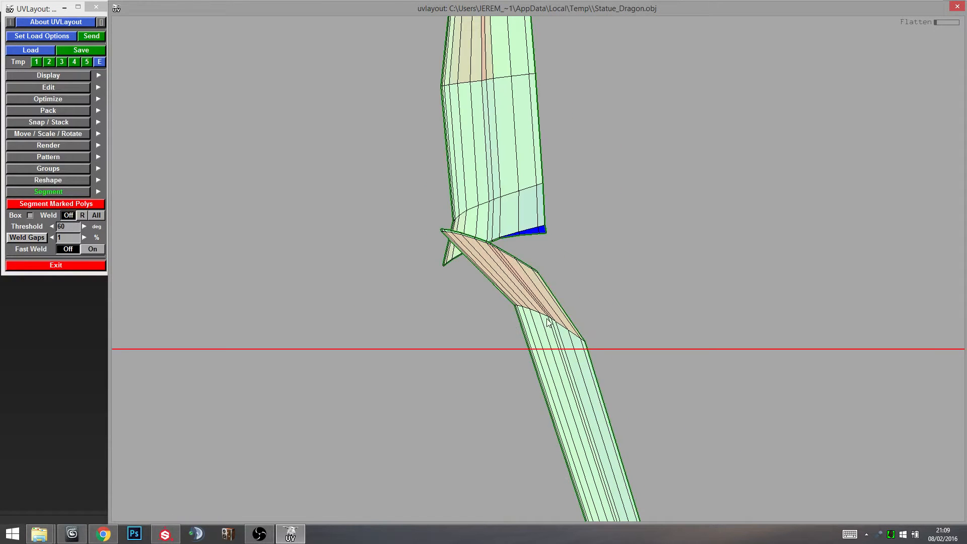
key("shift+f")
key("space")
right_click_drag(547, 323, 534, 285)
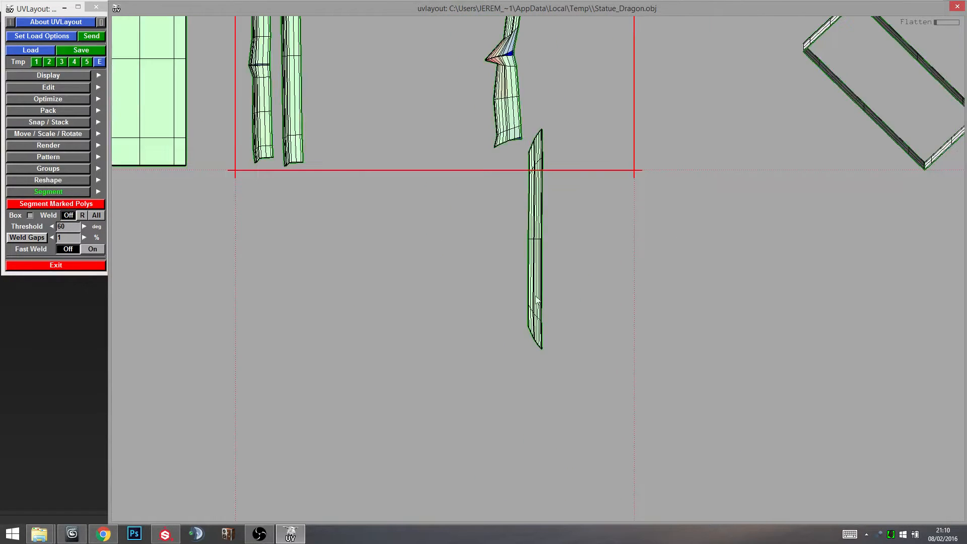
middle_click_drag(534, 285, 540, 454)
Cut the distorted strip along its middle corner seam and detach the short section below it.
right_click_drag(540, 453, 433, 222)
middle_click_drag(433, 221, 529, 330)
right_click_drag(529, 330, 490, 178)
middle_click_drag(489, 179, 498, 203)
key("c")
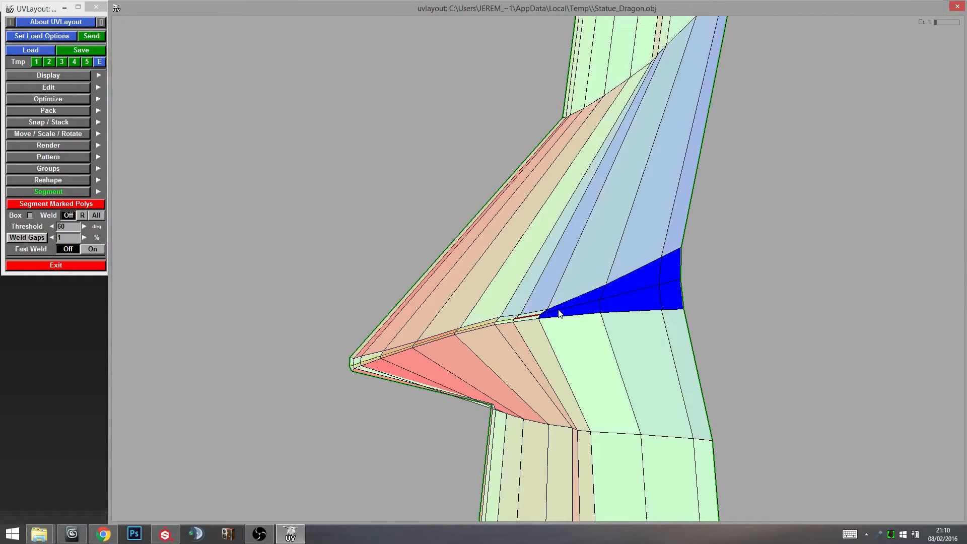
key("Return")
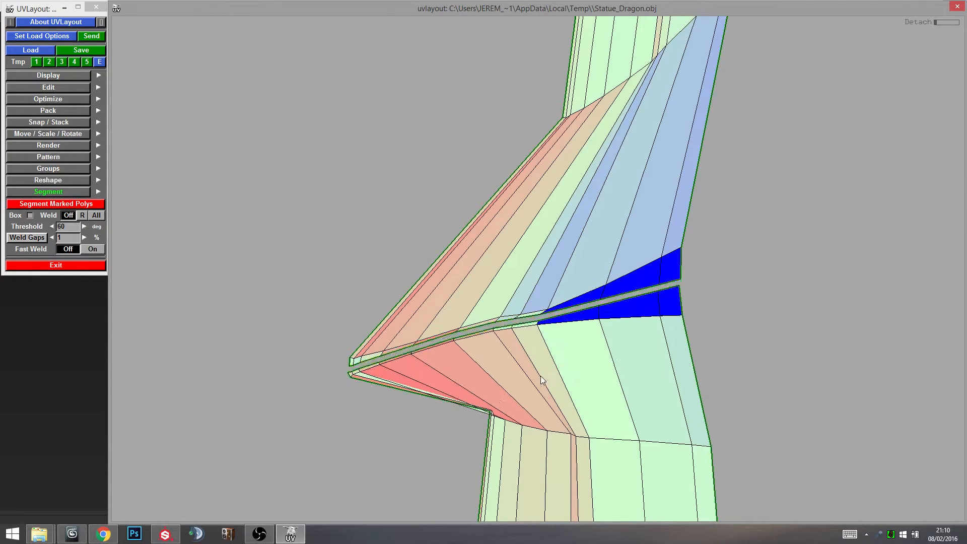
Flatten the detached short section into an upright piece and separate it from the rest of the strip.
right_click_drag(540, 375, 542, 463)
middle_click_drag(542, 463, 542, 374)
key("space")
right_click_drag(544, 167, 550, 196)
middle_click_drag(550, 196, 524, 428)
middle_click_drag(554, 151, 499, 443)
Cut the remaining strip along its upper corner seam, detach the short upper piece and separate it.
middle_click_drag(507, 221, 493, 395)
right_click_drag(504, 333, 524, 247)
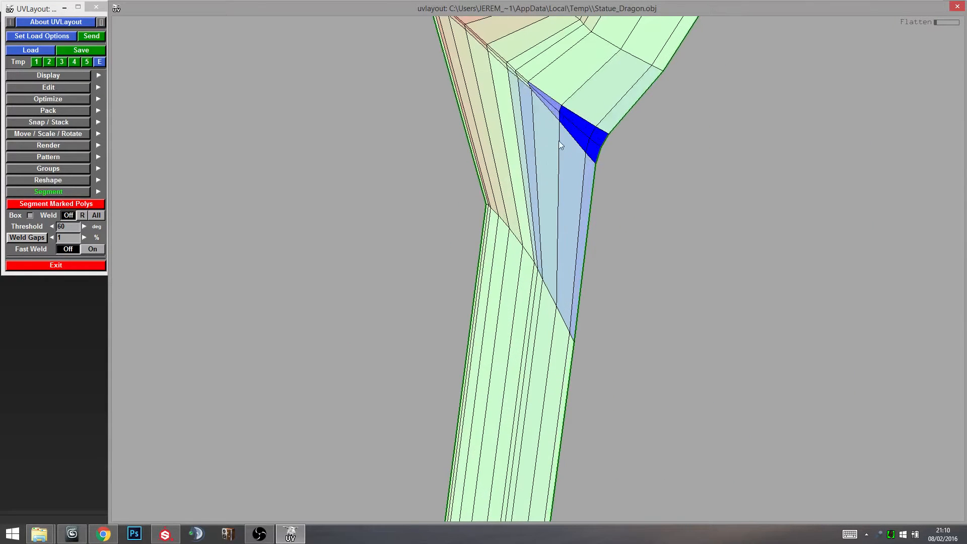
key("c")
middle_click_drag(558, 111, 587, 245)
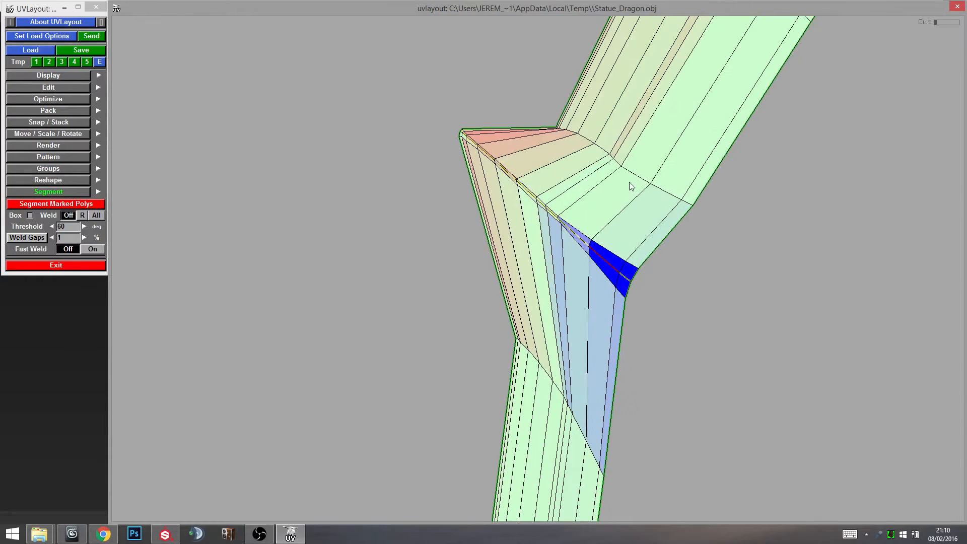
key("Return")
right_click_drag(630, 183, 624, 197)
key("space")
left_click_drag(553, 295, 581, 308)
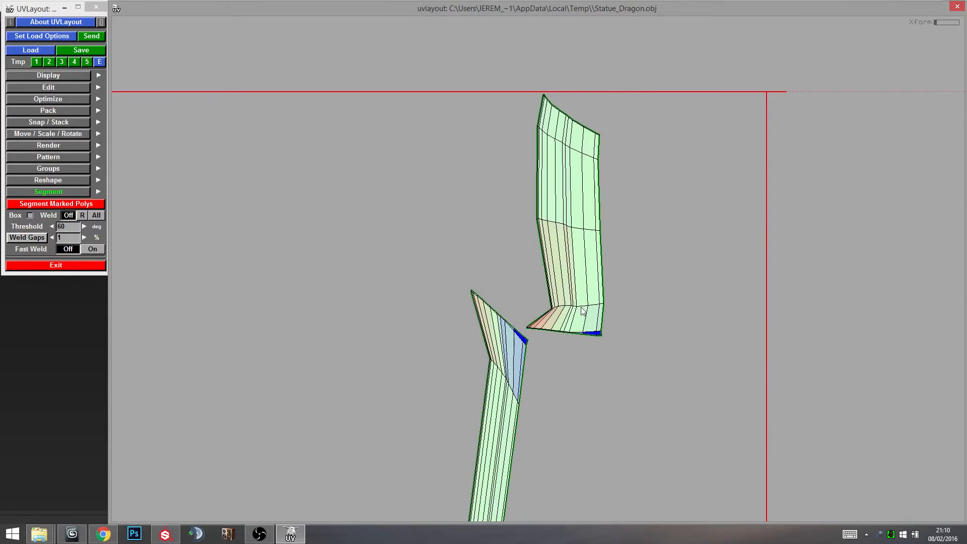
Flatten the short upper piece and the adjoining long piece into upright shells.
key("f")
key("space")
right_click_drag(573, 312, 507, 374)
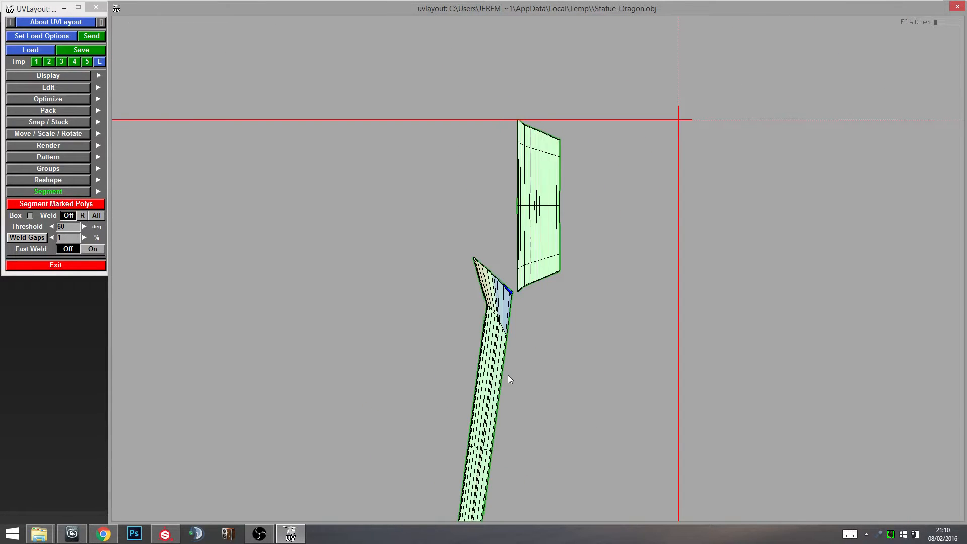
key("f")
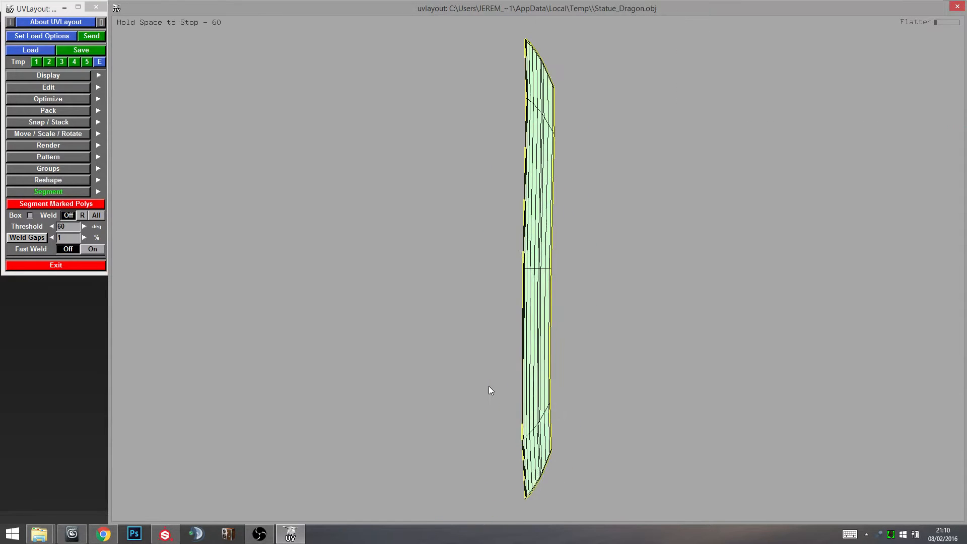
key("space")
key("space")
middle_click_drag(552, 286, 608, 322)
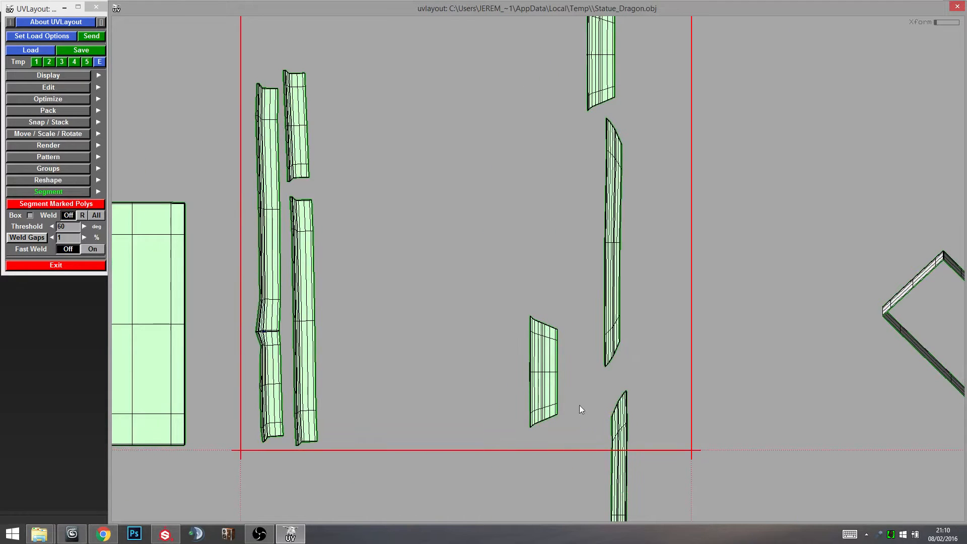
middle_click_drag(527, 356, 498, 371)
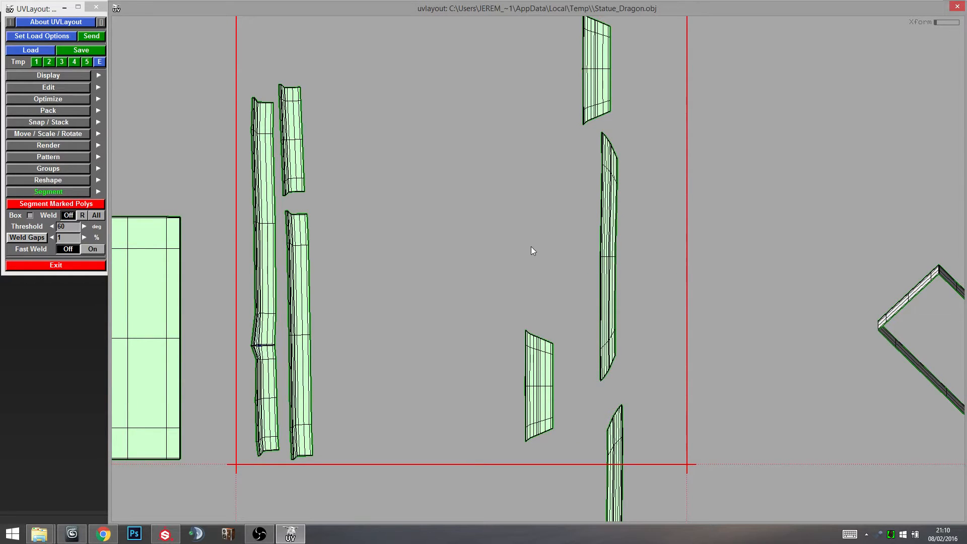
middle_click_drag(471, 237, 468, 347)
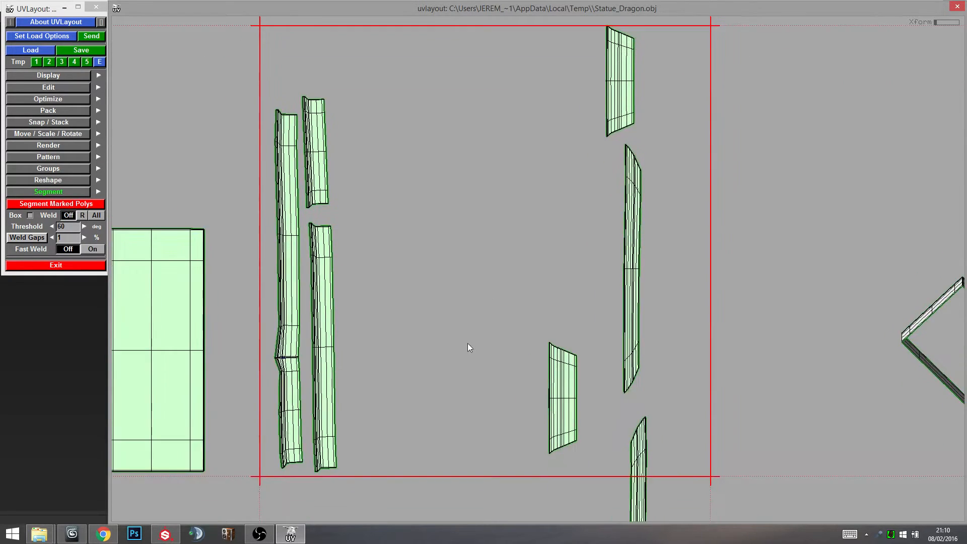
right_click_drag(467, 343, 408, 315)
middle_click_drag(464, 275, 406, 415)
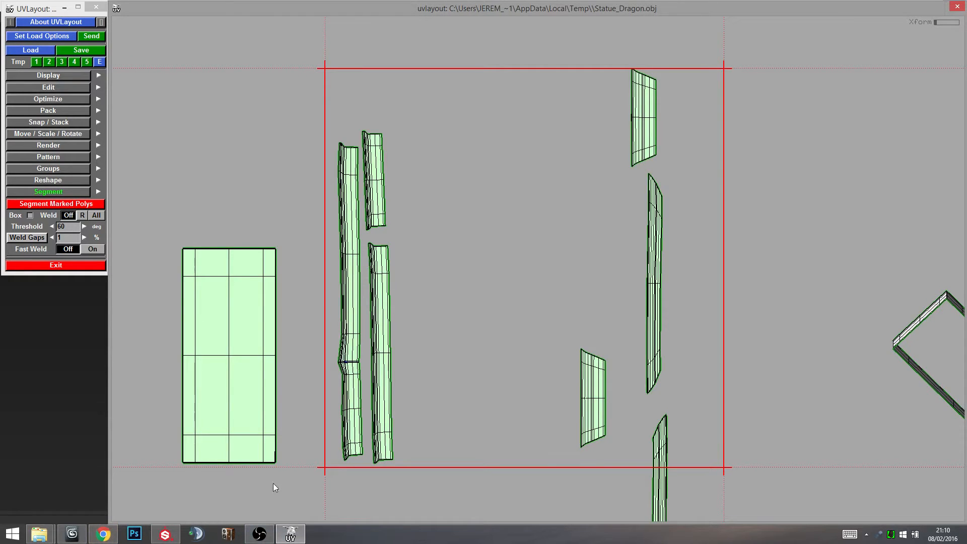
Switch to Substance Painter and examine the textures on the dragon statue's pedestal, from the upper slab to the lower mouldings.
mouse_move(162, 540)
left_click(166, 534)
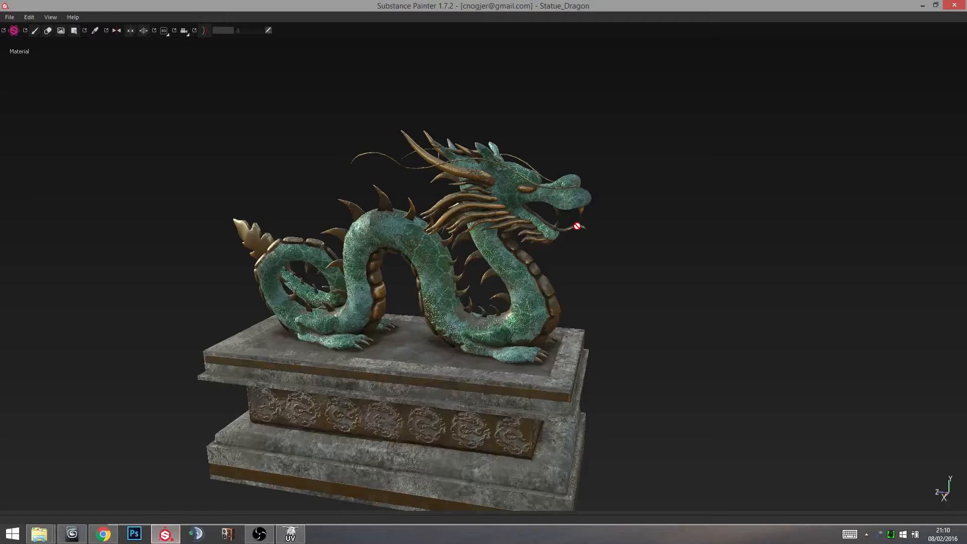
left_click_drag(578, 288, 479, 292, "alt")
right_click_drag(479, 292, 606, 358, "alt")
middle_click_drag(548, 438, 512, 337, "alt")
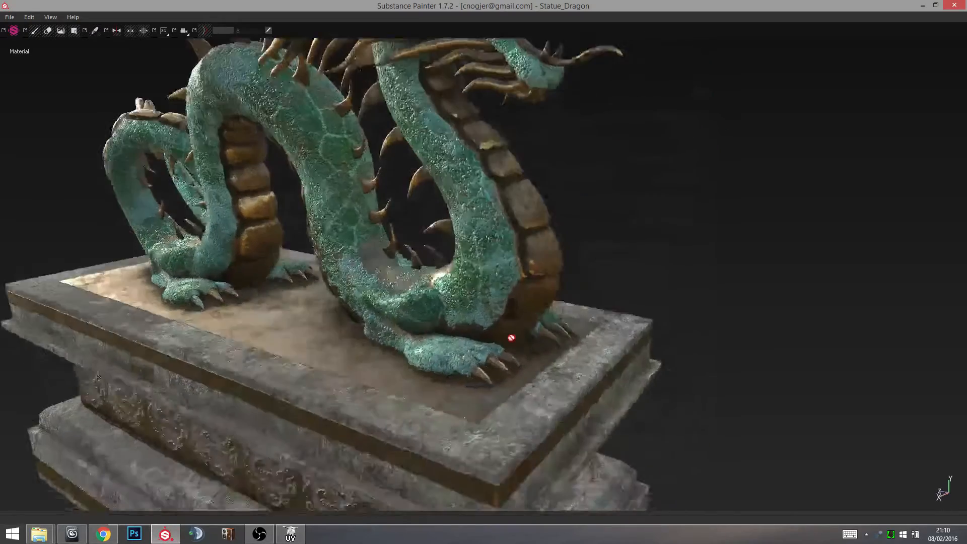
left_click_drag(512, 337, 474, 252, "alt")
middle_click_drag(469, 451, 398, 347, "alt")
left_click_drag(386, 368, 294, 356, "alt")
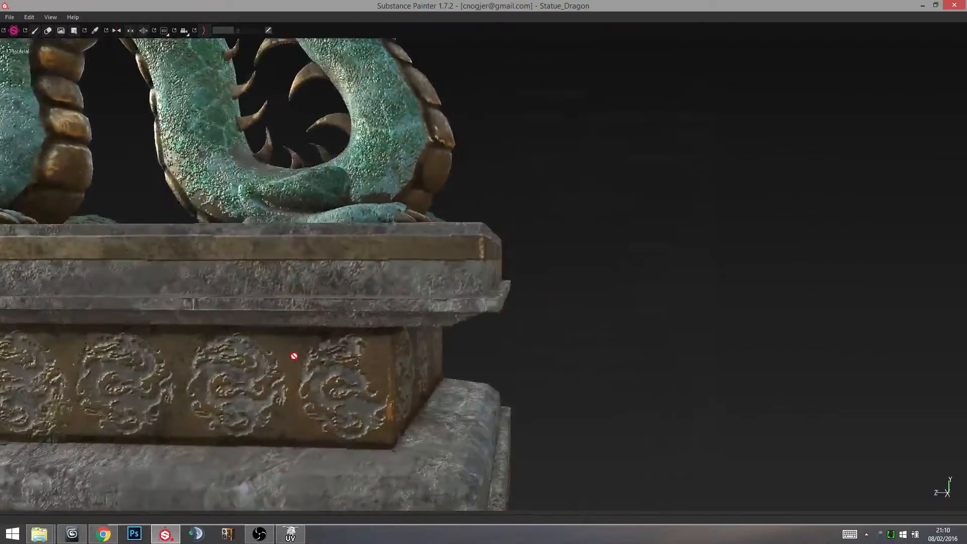
middle_click_drag(293, 357, 422, 344, "alt")
left_click_drag(422, 344, 333, 346, "alt")
right_click_drag(404, 345, 418, 331, "alt")
left_click_drag(484, 362, 484, 337, "alt")
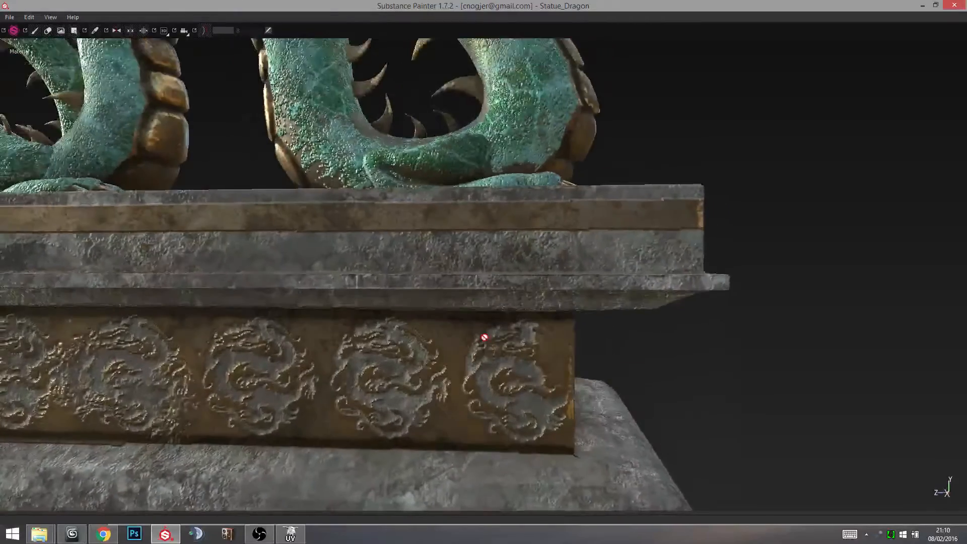
middle_click_drag(494, 370, 476, 250, "alt")
left_click_drag(499, 270, 443, 290, "alt")
middle_click_drag(444, 290, 540, 297, "alt")
left_click_drag(540, 298, 410, 292, "alt")
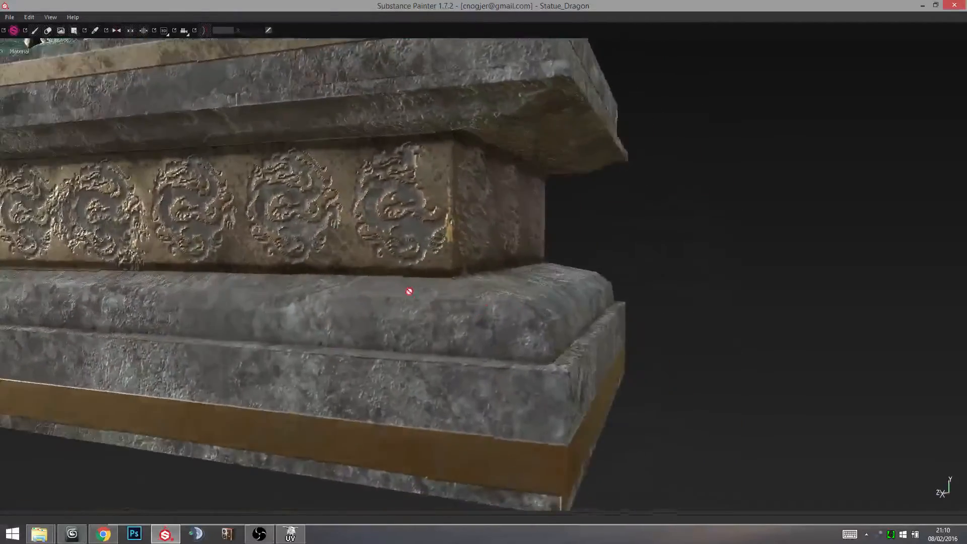
Examine up close the seam and corner where the dragon relief panel meets the lower stone moulding.
right_click_drag(410, 292, 444, 302, "alt")
middle_click_drag(370, 292, 368, 256, "alt")
right_click_drag(368, 255, 352, 285, "alt")
left_click_drag(352, 285, 523, 371, "alt")
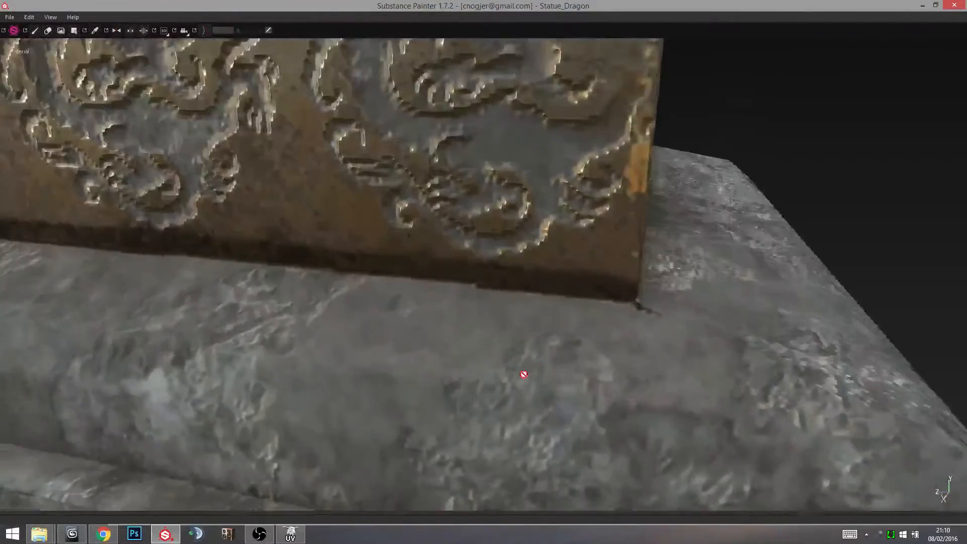
right_click_drag(523, 371, 495, 315, "alt")
left_click_drag(495, 314, 512, 257, "alt")
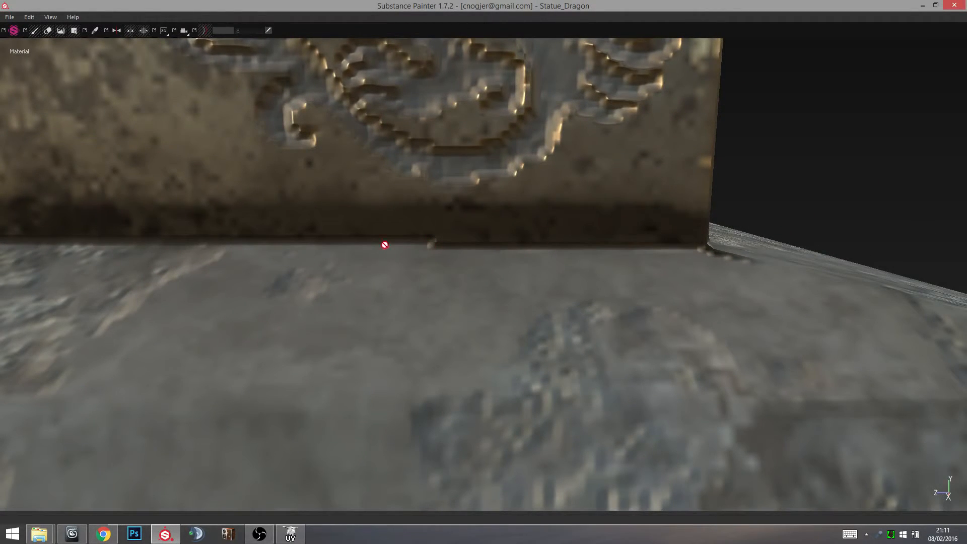
right_click_drag(702, 257, 425, 270, "alt")
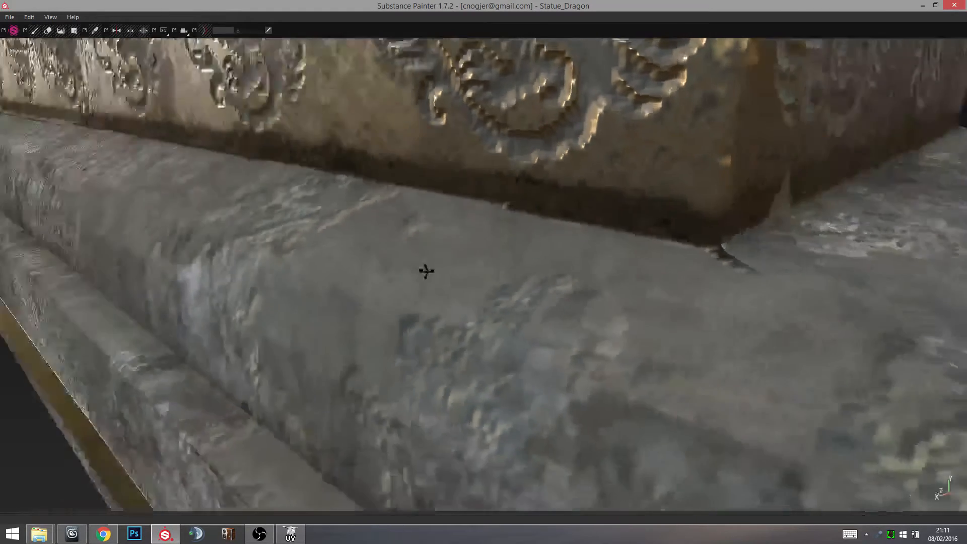
left_click_drag(425, 270, 594, 295, "alt")
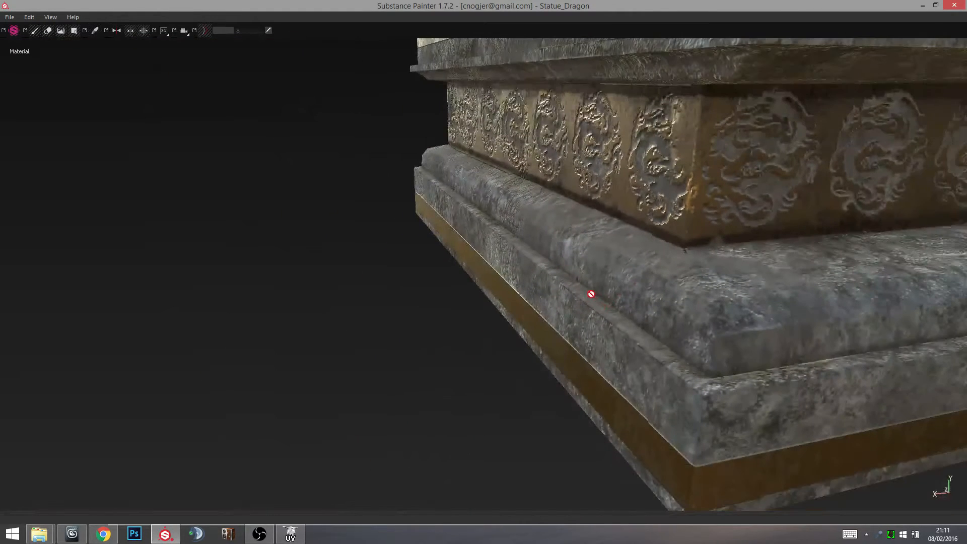
Switch to UVLayout and examine the large rectangular shell from its upper edge down to its lower corners.
key("alt+Tab")
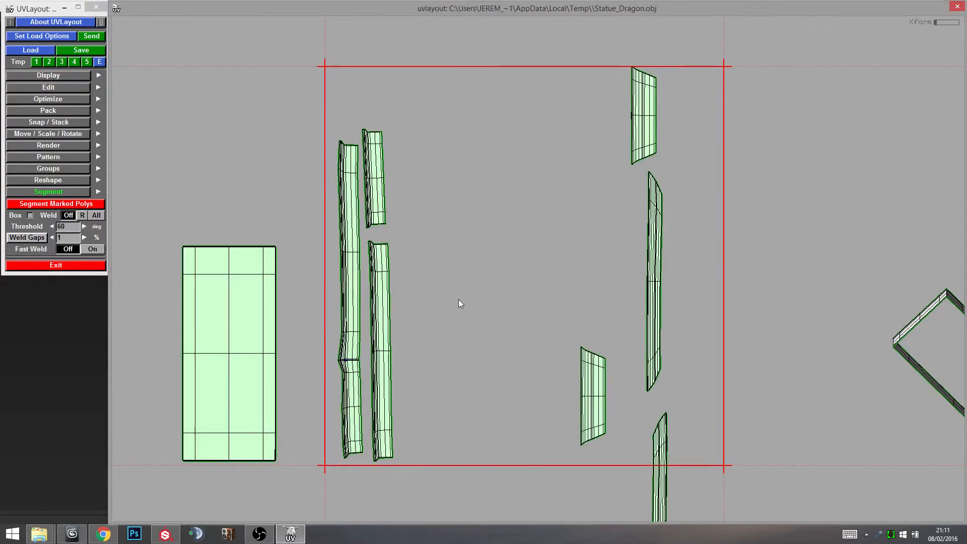
middle_click_drag(458, 299, 509, 279)
scroll(508, 280, "up", 1)
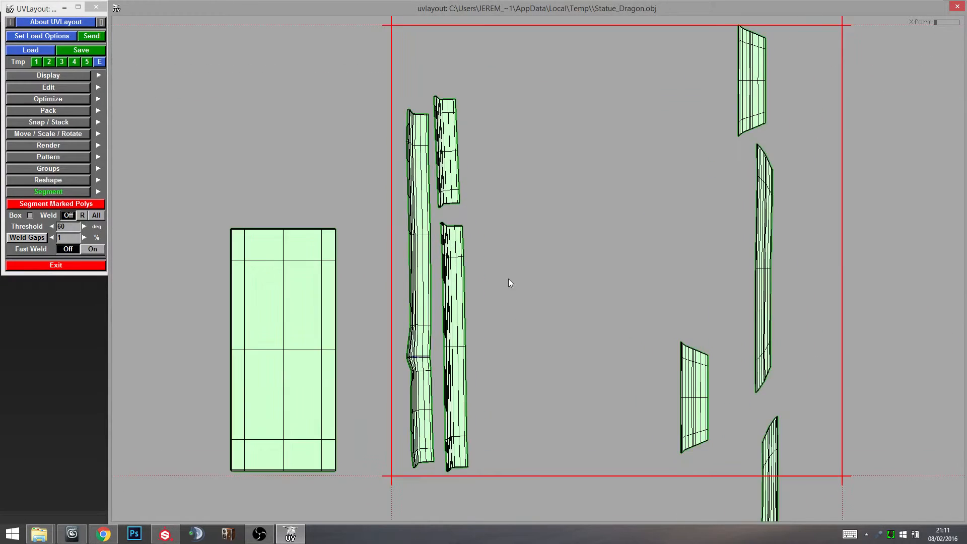
middle_click_drag(477, 320, 502, 349)
right_click_drag(501, 350, 416, 333)
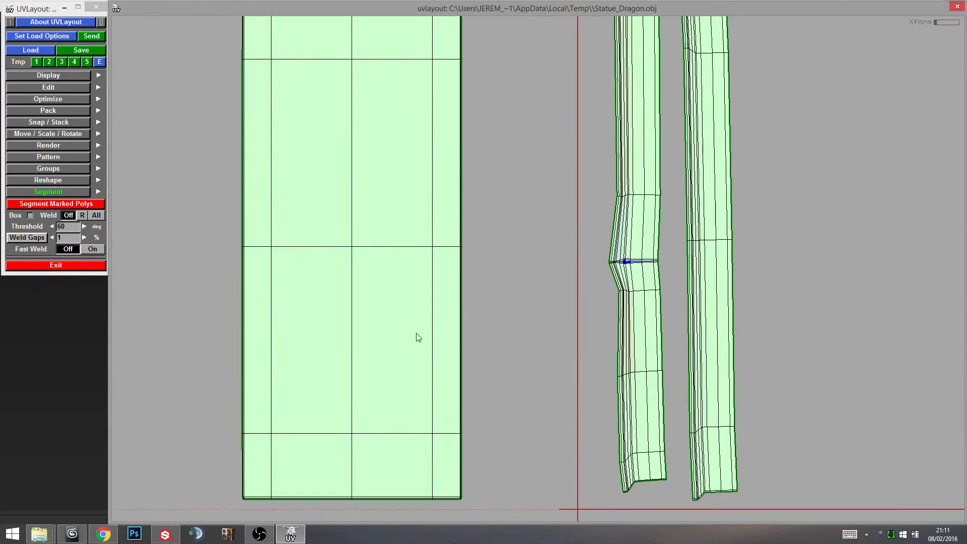
middle_click_drag(361, 317, 385, 349)
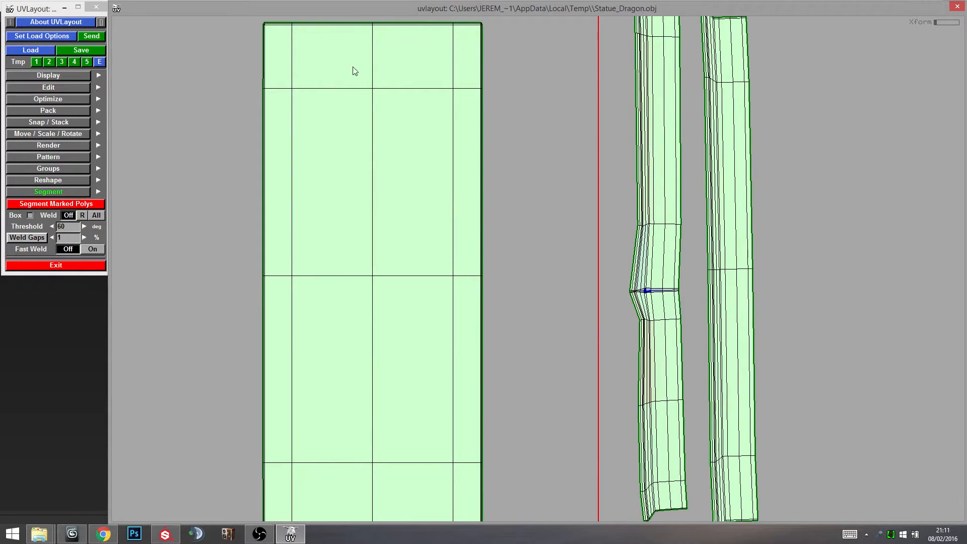
middle_click_drag(385, 303, 387, 236)
right_click_drag(387, 235, 411, 305)
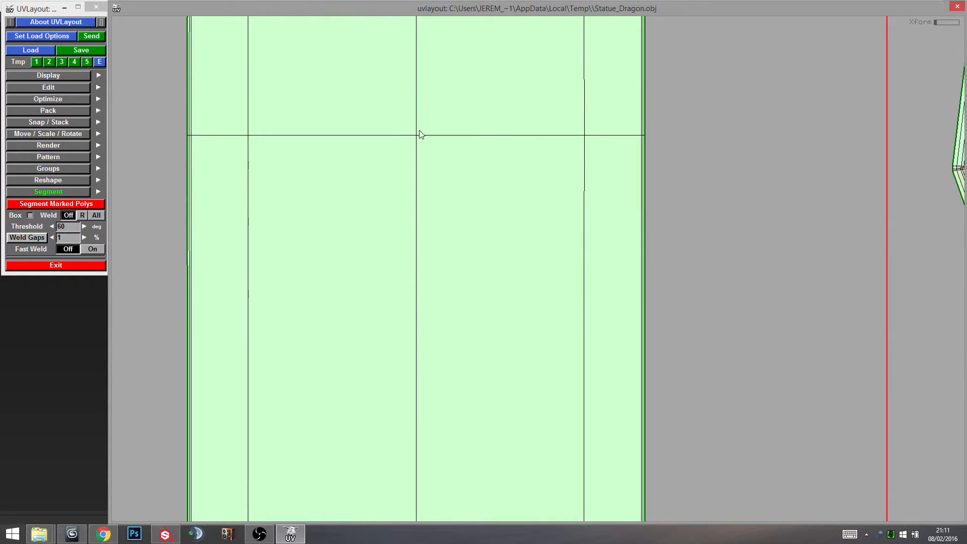
middle_click_drag(484, 332, 459, 162)
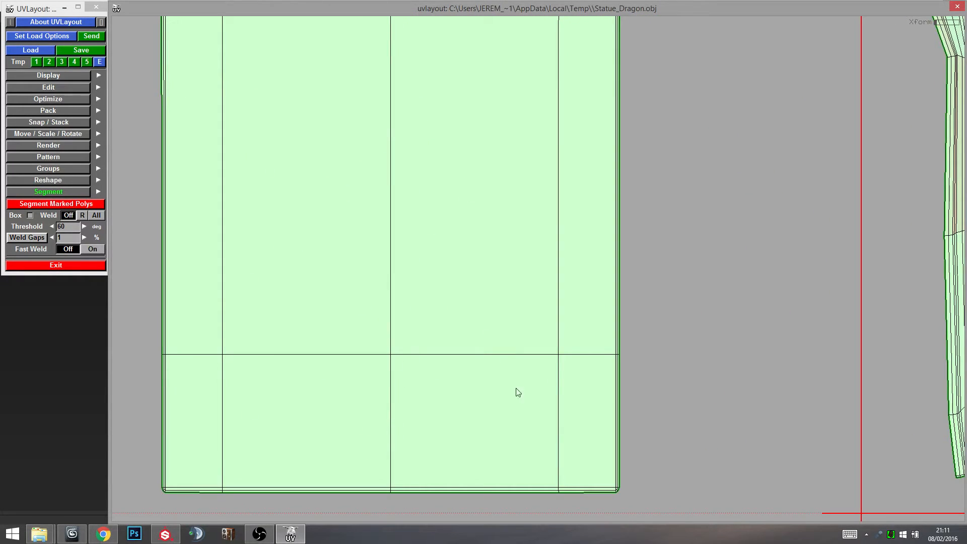
Examine the two long moulding strips, including the kink and the slanted lower ends.
middle_click_drag(550, 367, 281, 355)
middle_click_drag(673, 312, 390, 344)
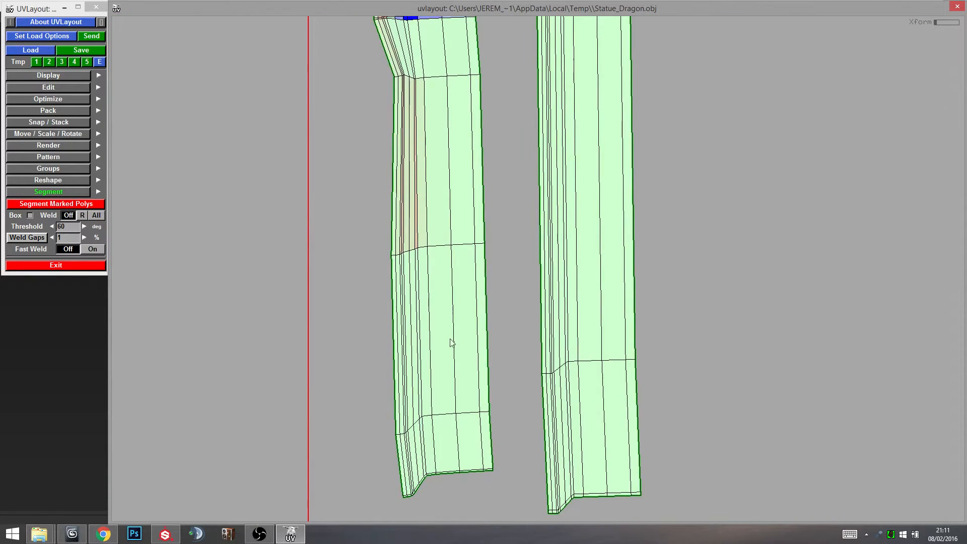
middle_click_drag(454, 179, 469, 387)
middle_click_drag(492, 322, 492, 487)
scroll(477, 256, "down", 2)
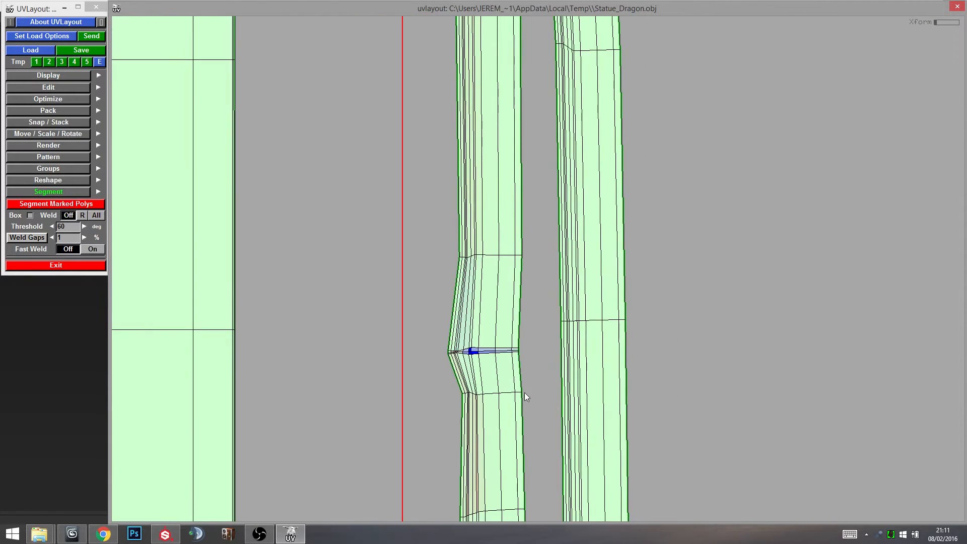
middle_click_drag(516, 413, 494, 279)
scroll(482, 231, "down", 1)
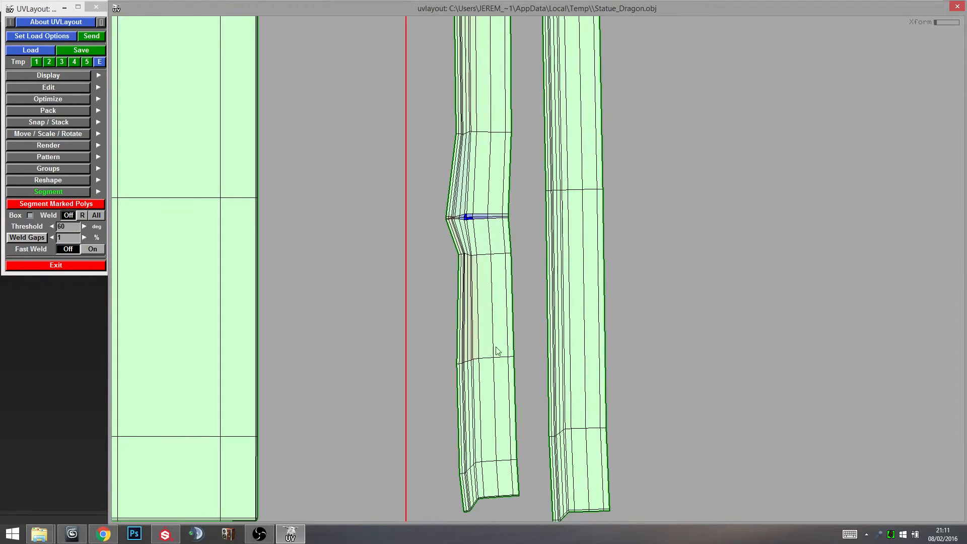
middle_click_drag(499, 342, 502, 319)
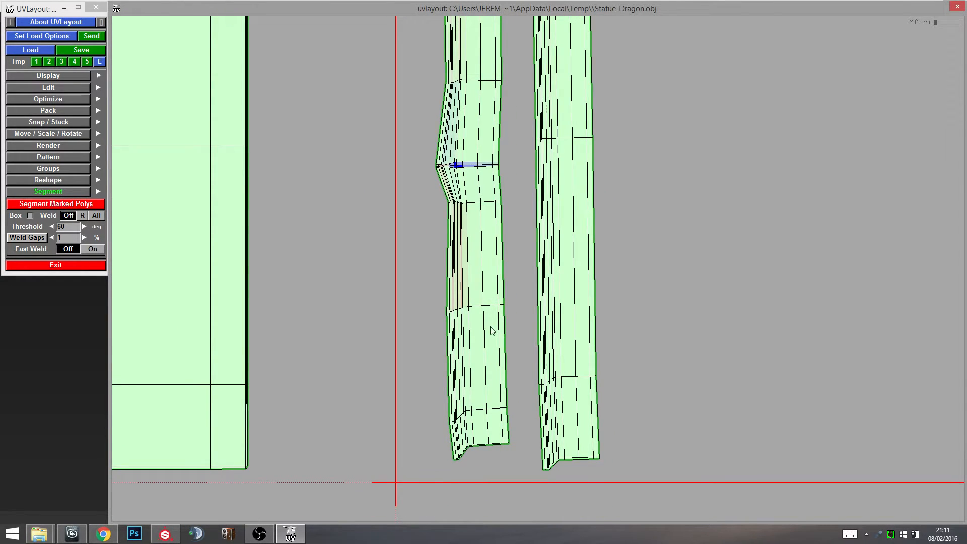
Tag a full lengthwise edge line through the wide part of the kinked long strip and flatten the shell along it.
key("c")
key("c")
middle_click_drag(485, 247, 500, 424)
middle_click_drag(493, 291, 480, 391)
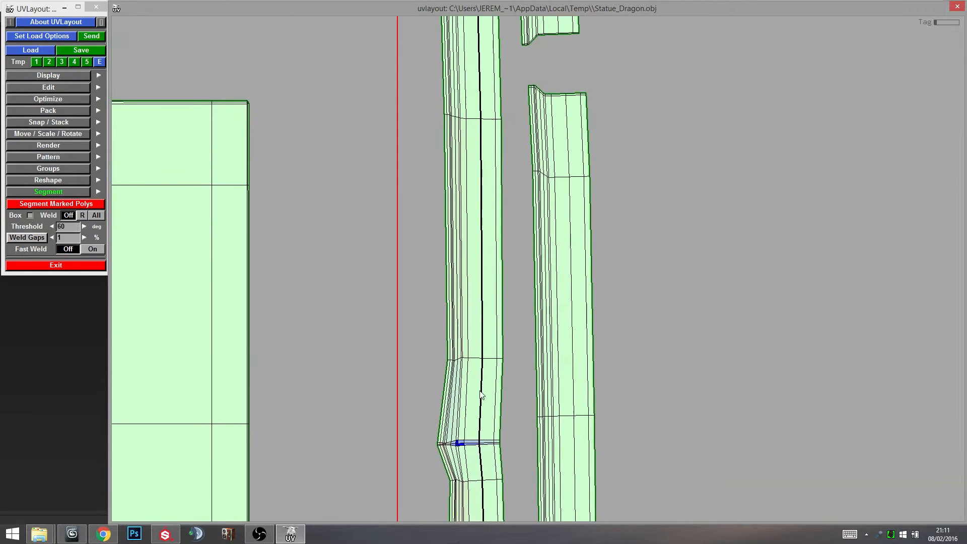
scroll(483, 368, "down", 4)
middle_click_drag(531, 215, 466, 292)
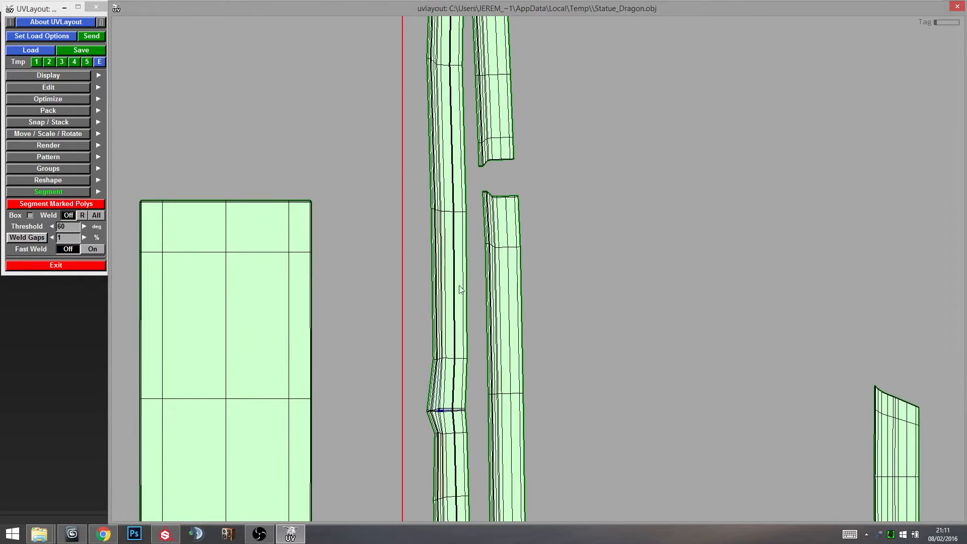
middle_click_drag(448, 336, 446, 273)
key("f")
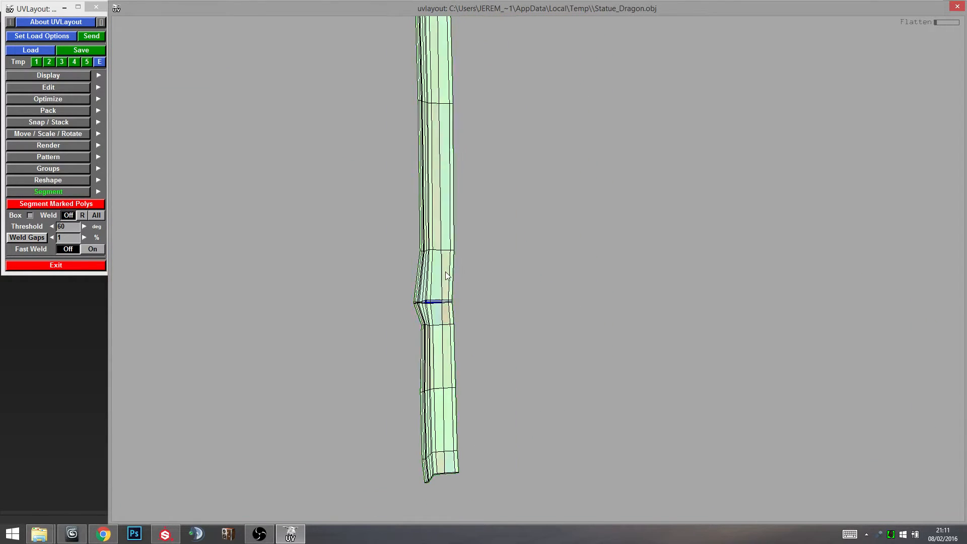
key("f")
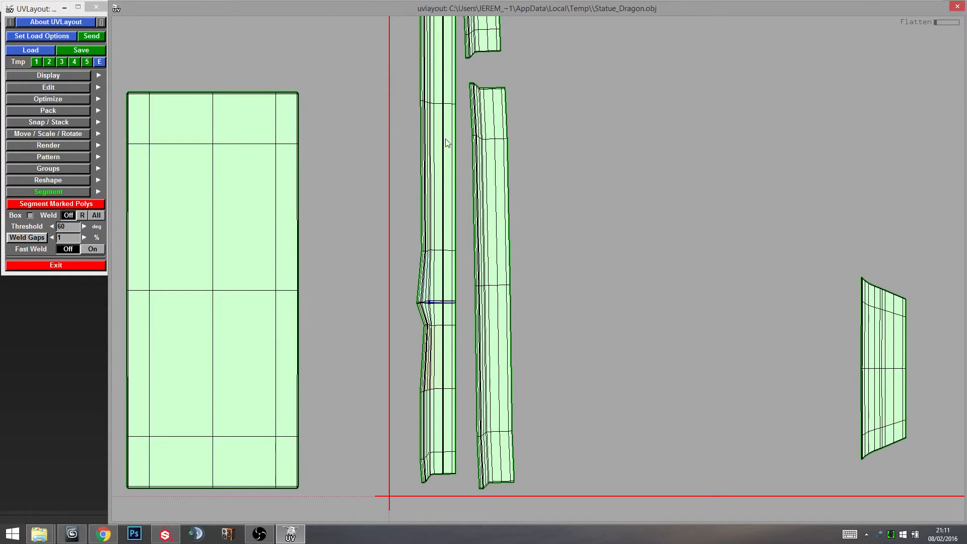
Tag two more lengthwise edge lines in the narrow moulding part of the kinked strip and flatten it until the kink straightens.
middle_click_drag(438, 194, 442, 243)
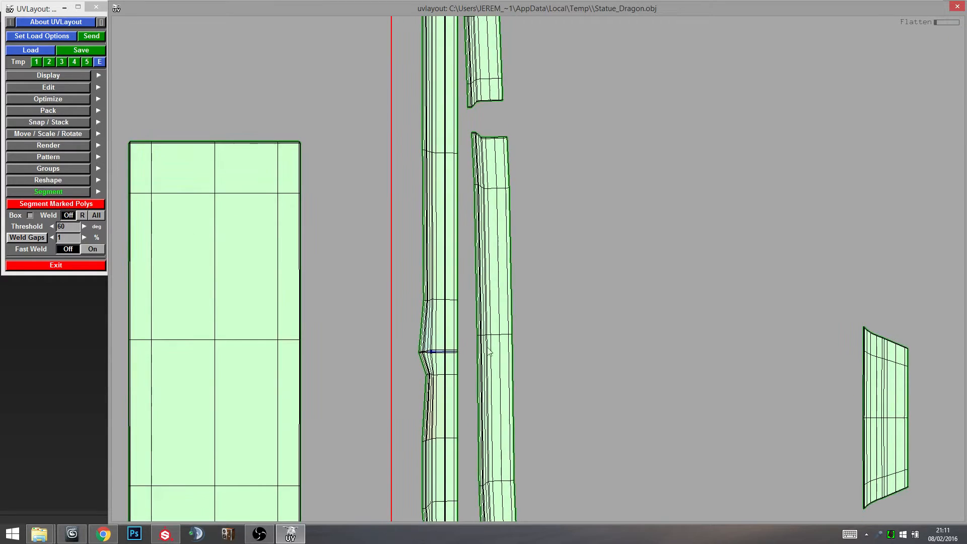
middle_click_drag(466, 328, 465, 197)
right_click_drag(465, 197, 490, 310)
middle_click_drag(348, 340, 363, 392)
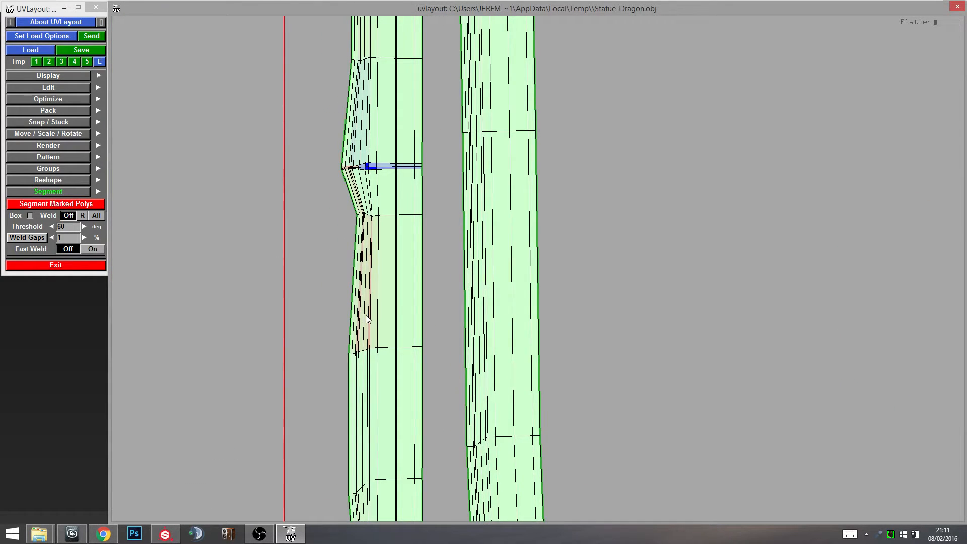
key("c")
key("f")
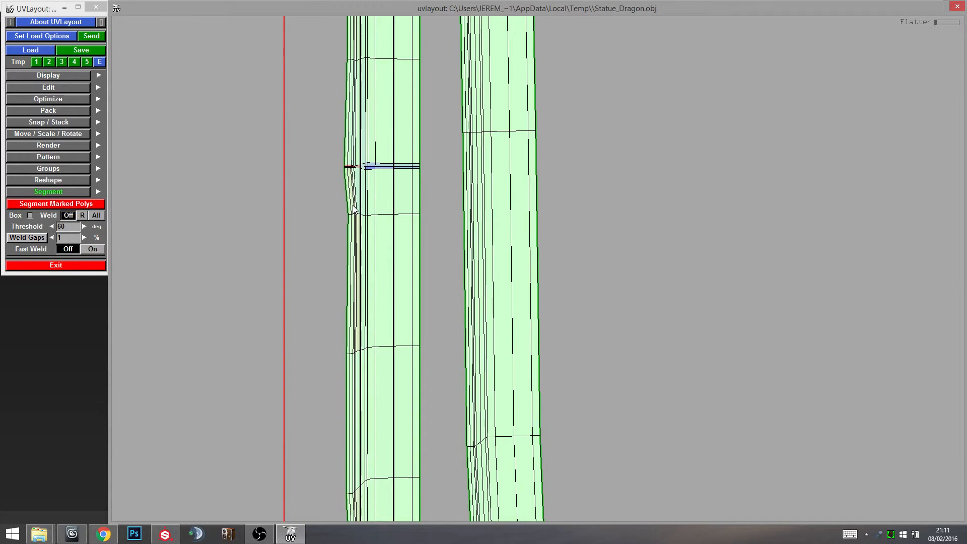
key("c")
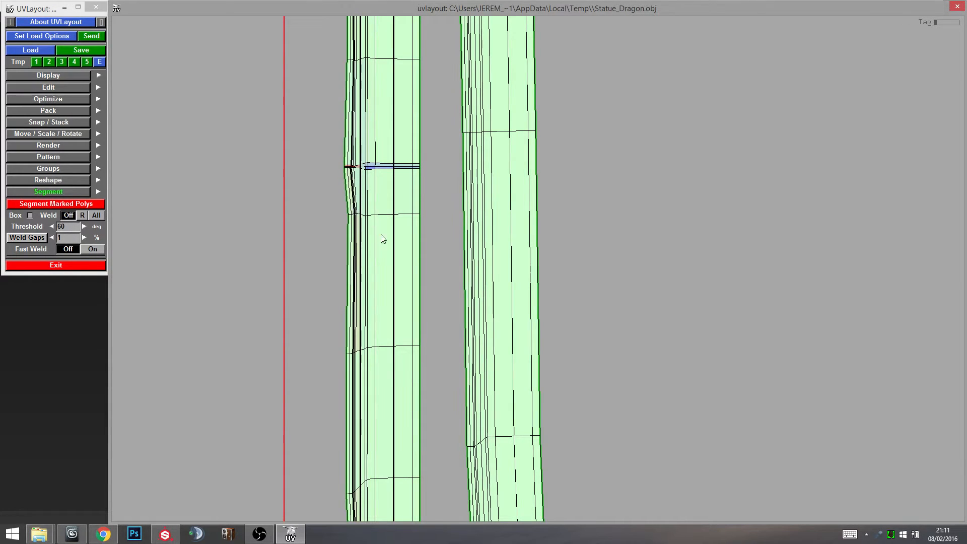
key("f")
scroll(384, 237, "down", 4)
middle_click_drag(472, 218, 422, 307)
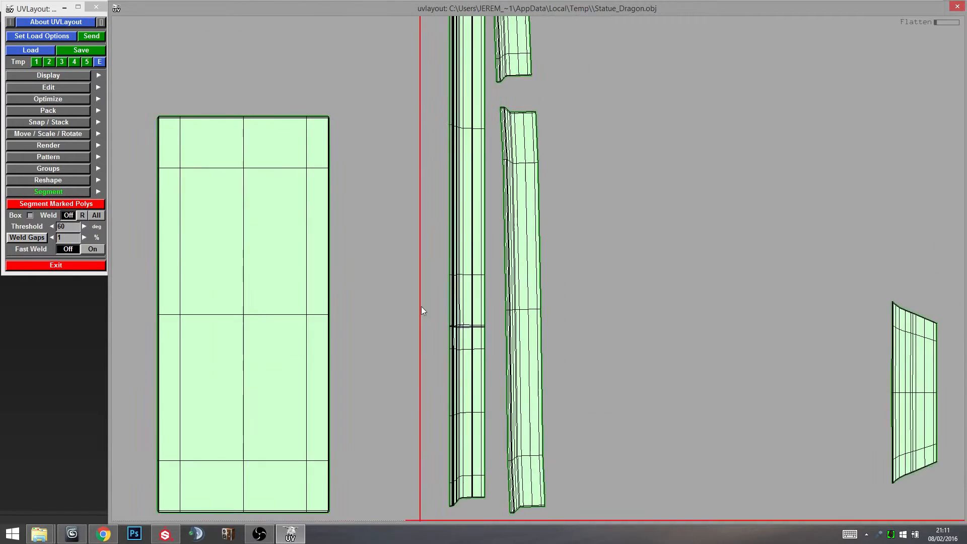
Tag the outer border of the adjoining long strip for straightening.
scroll(421, 307, "up", 2)
middle_click_drag(490, 210, 423, 228)
middle_click_drag(435, 367, 398, 140)
middle_click_drag(415, 431, 416, 234)
middle_click_drag(471, 356, 450, 275)
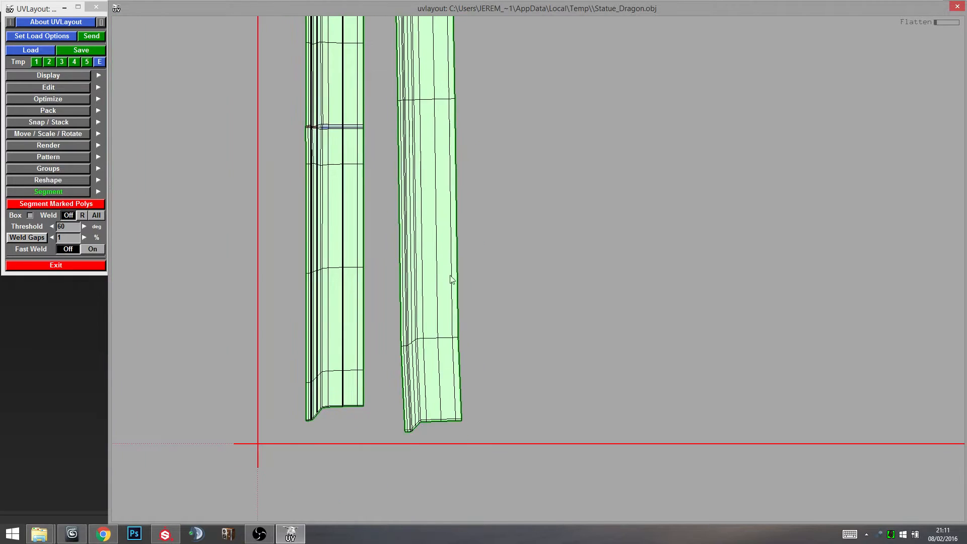
scroll(452, 280, "up", 1)
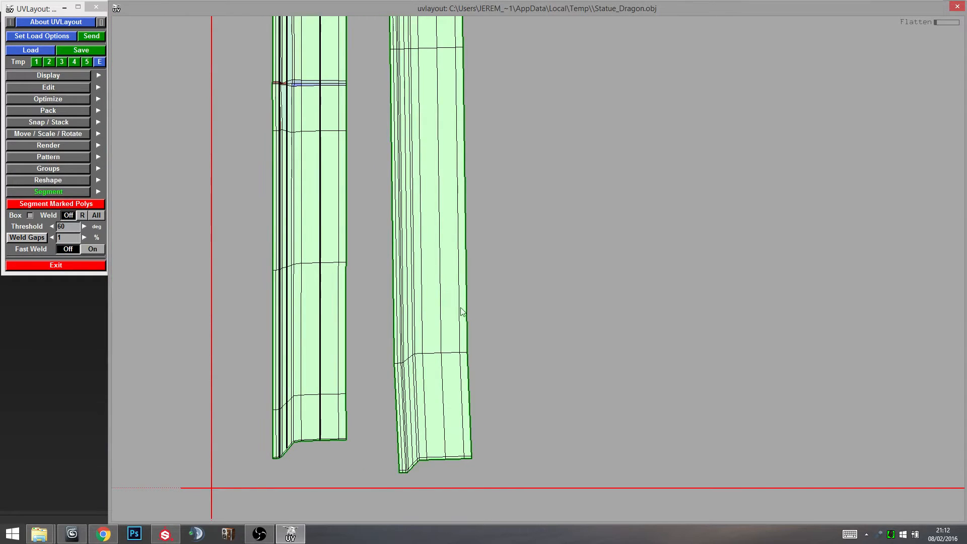
key("s")
key("s")
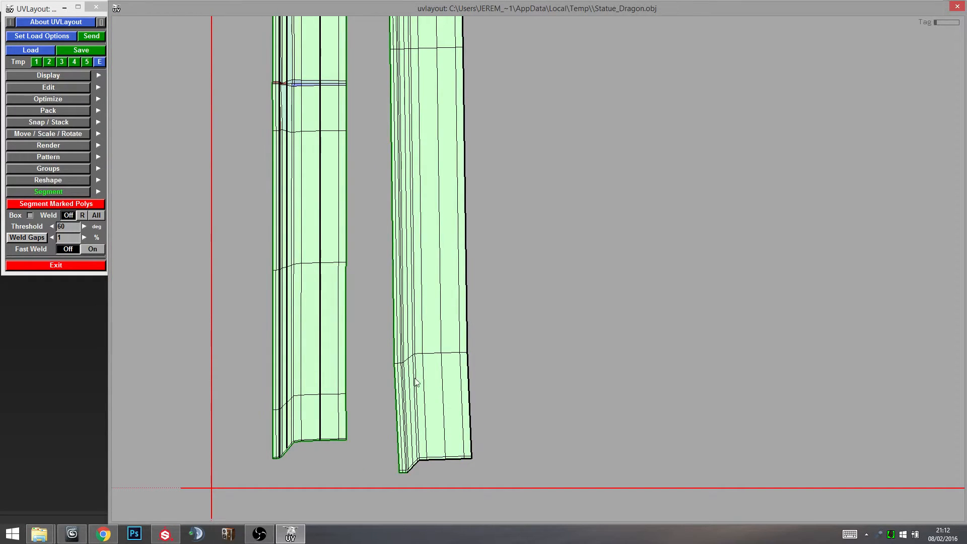
Try to flatten the adjoining long strip with both its long outer border and its short end edges tagged.
middle_click_drag(429, 62, 431, 412)
scroll(459, 278, "down", 1)
middle_click_drag(431, 88, 456, 205)
key("f")
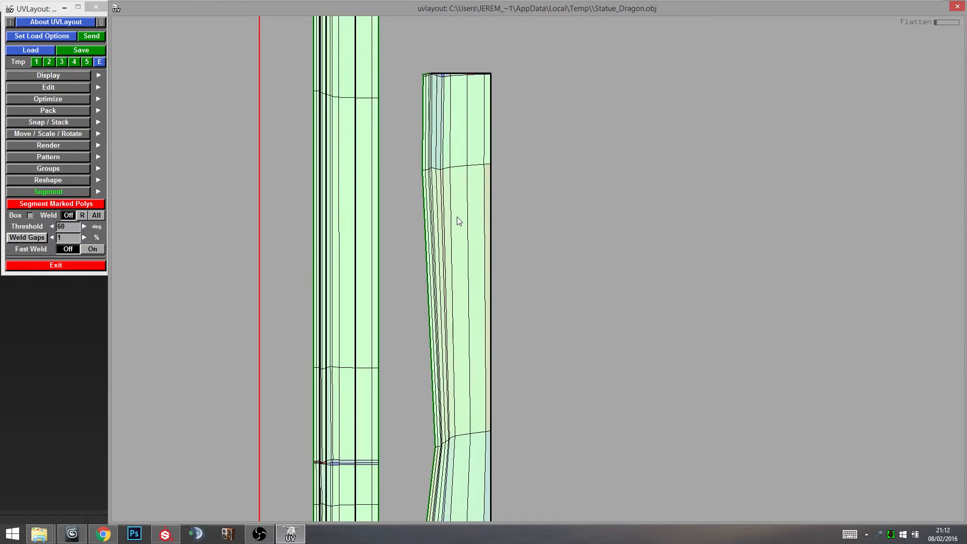
scroll(458, 216, "down", 1)
middle_click_drag(485, 370, 463, 158)
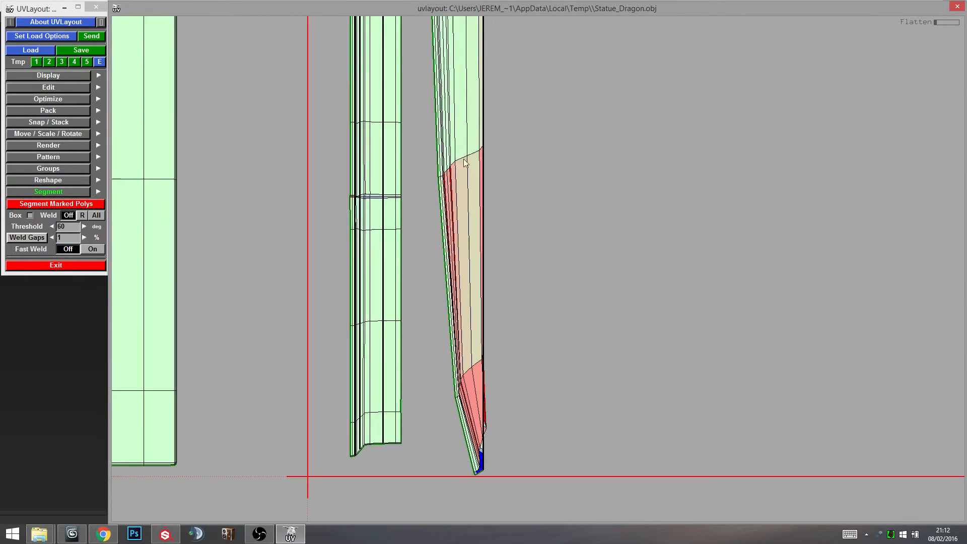
key("ctrl+f")
key("Return")
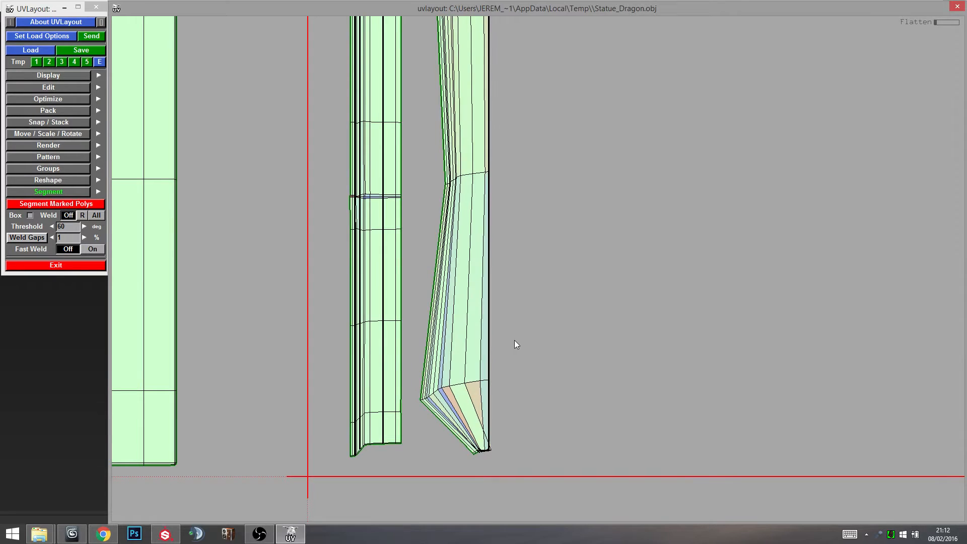
middle_click_drag(475, 374, 448, 281)
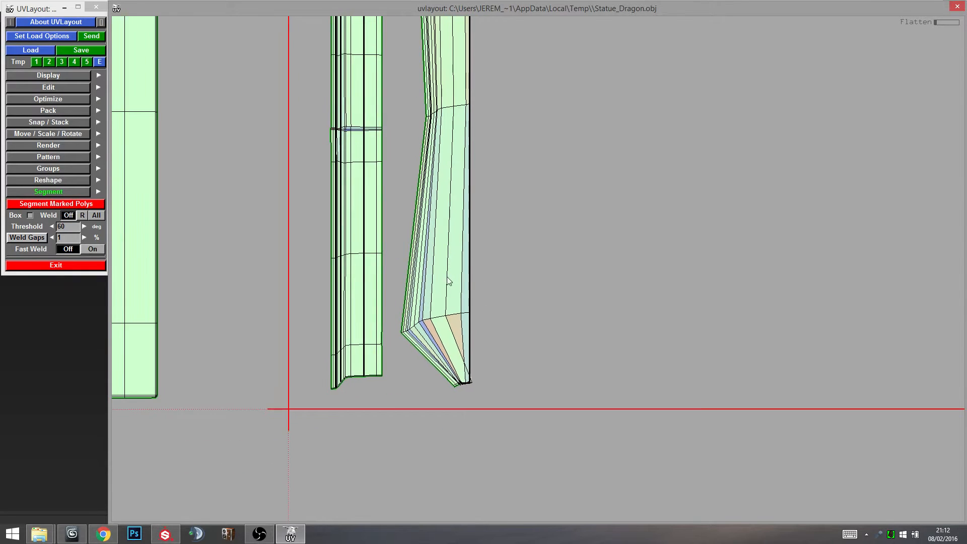
Restore the adjoining strip's shape, untag its short end edges while keeping the long outer edge tagged, and flatten it upright.
right_click_drag(448, 316, 458, 341)
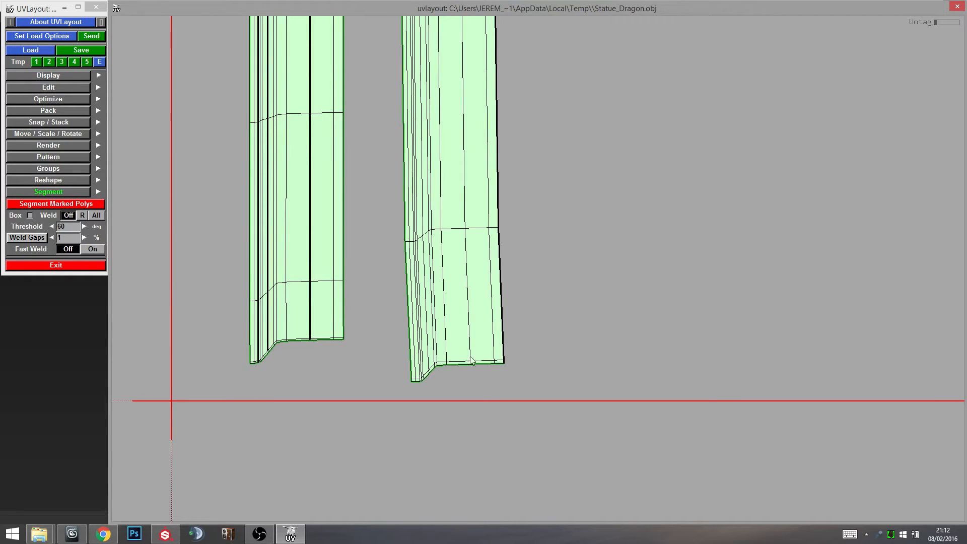
right_click_drag(592, 183, 563, 194)
middle_click_drag(499, 183, 481, 328)
scroll(468, 256, "up", 1)
middle_click_drag(477, 317, 507, 501)
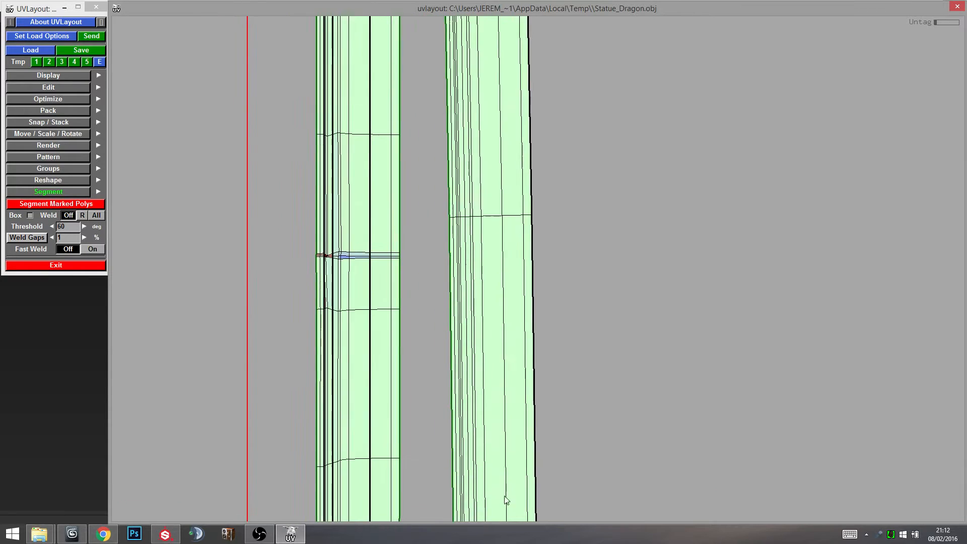
middle_click_drag(541, 146, 530, 458)
middle_click_drag(469, 59, 476, 152)
scroll(477, 152, "up", 4)
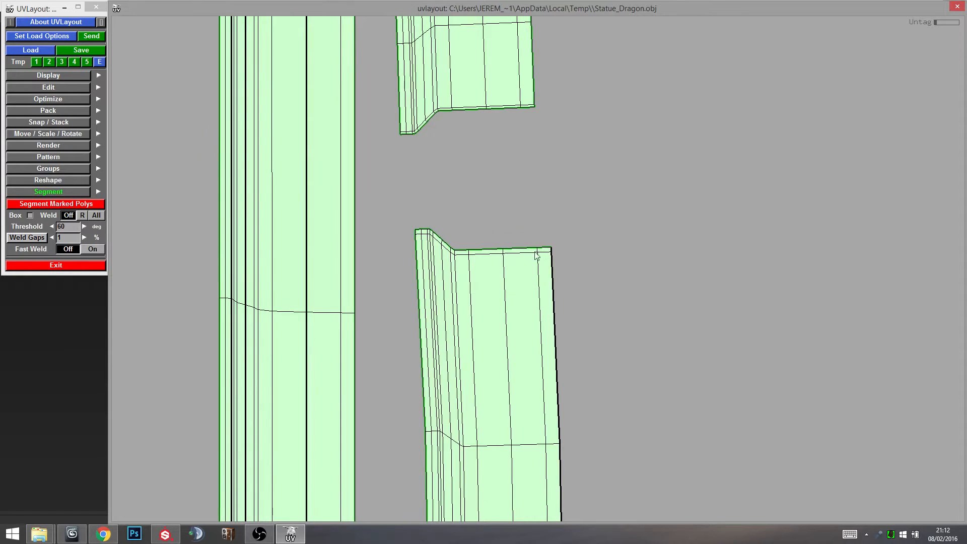
scroll(529, 254, "down", 7)
middle_click_drag(524, 328, 506, 232)
key("f")
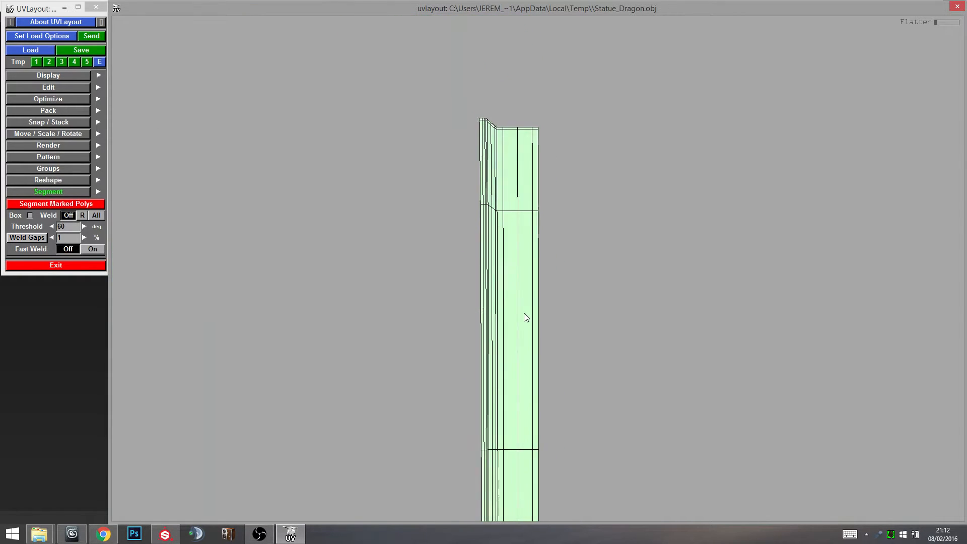
Tag a lengthwise edge line through the wide part of the tilted short upper strip, flatten it upright and check its edges.
right_click_drag(525, 315, 553, 356)
middle_click_drag(552, 356, 503, 190)
middle_click_drag(510, 153, 557, 362)
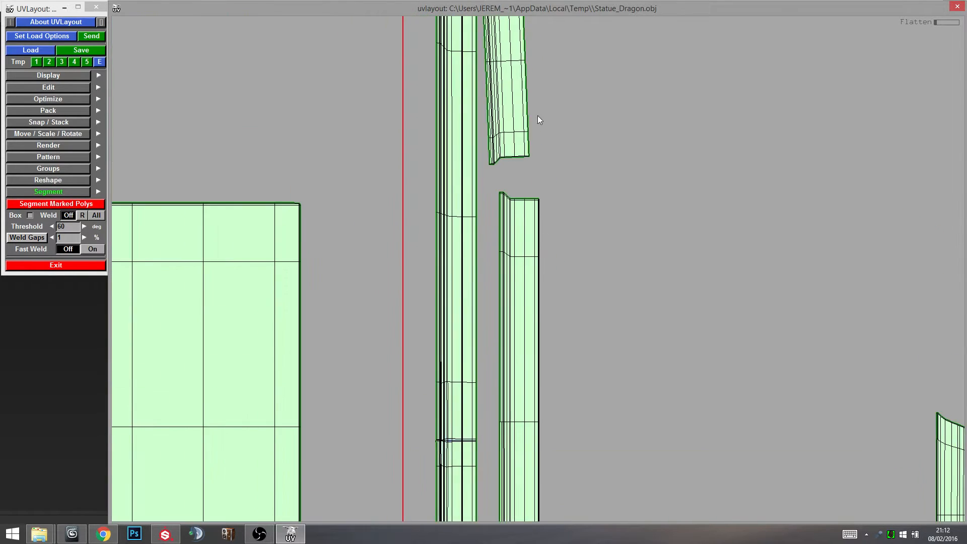
middle_click_drag(537, 120, 528, 237)
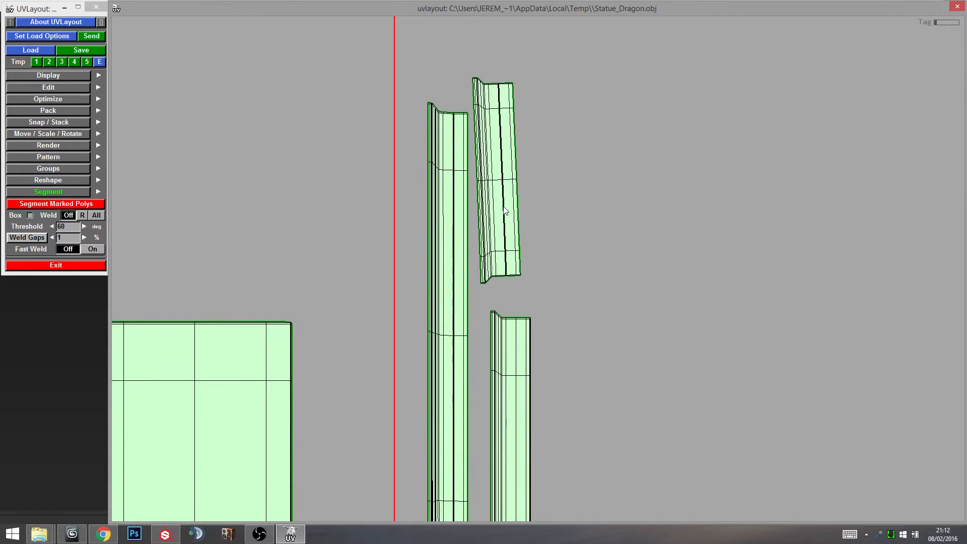
key("f")
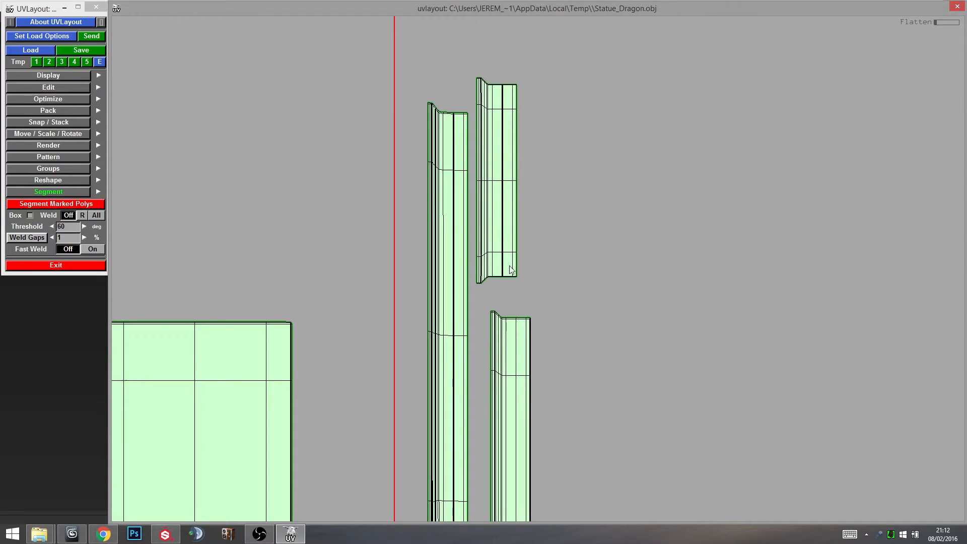
scroll(498, 136, "up", 4)
middle_click_drag(495, 308, 482, 223)
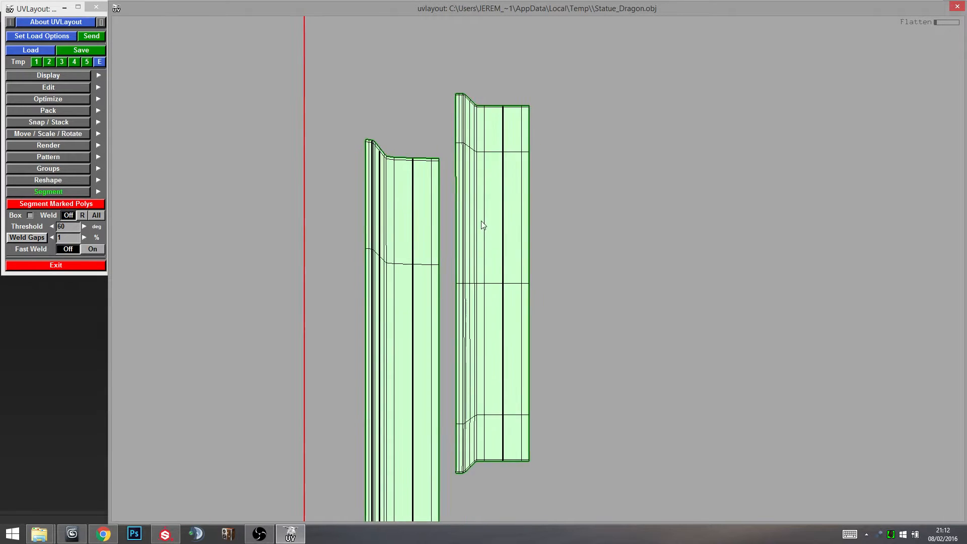
scroll(483, 224, "up", 6)
scroll(484, 216, "up", 2)
middle_click_drag(470, 104, 468, 166)
middle_click_drag(480, 335, 454, 150)
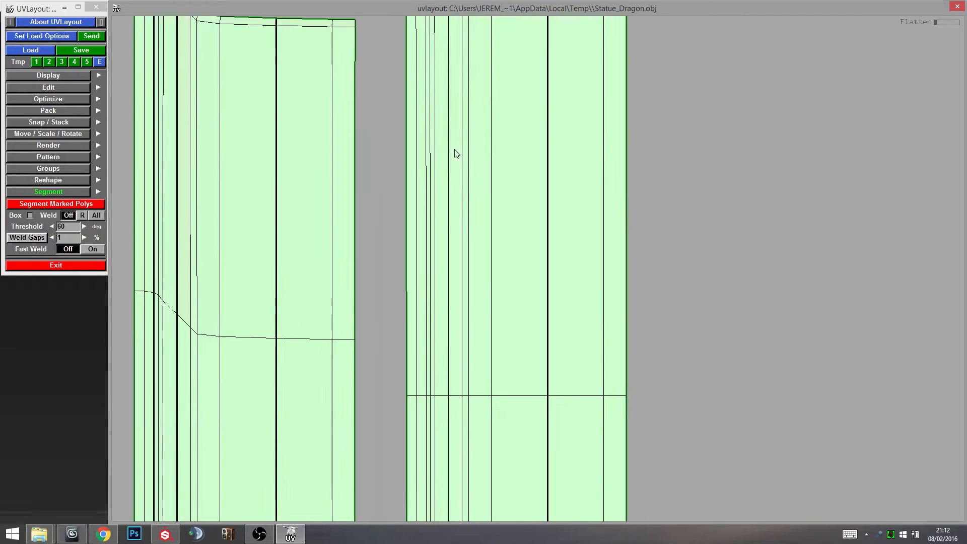
Flatten the short upper strip again to even out its long edges down to the lower end.
key("f")
key("f")
middle_click_drag(502, 215, 503, 311)
middle_click_drag(524, 400, 443, 110)
middle_click_drag(448, 454, 419, 344)
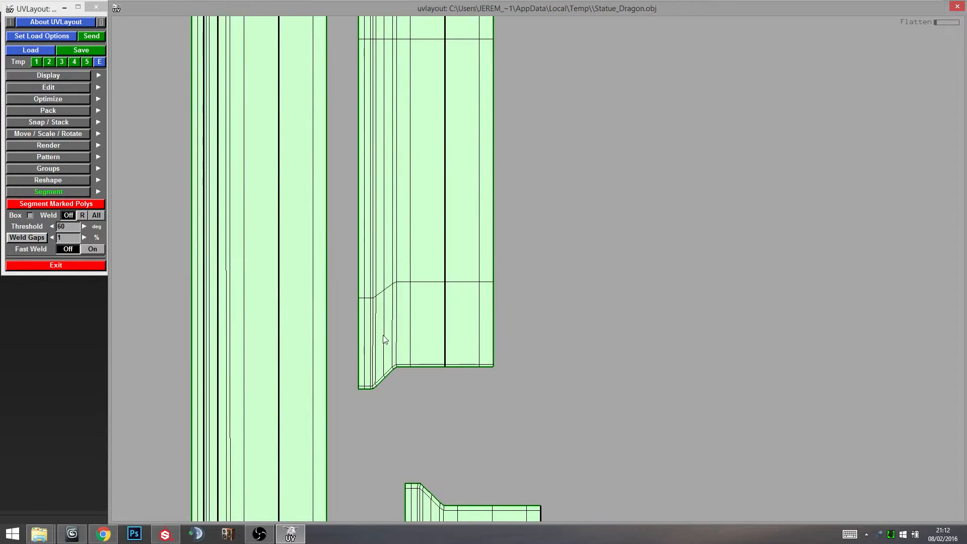
key("f")
middle_click_drag(458, 309, 452, 258)
right_click_drag(452, 258, 647, 407)
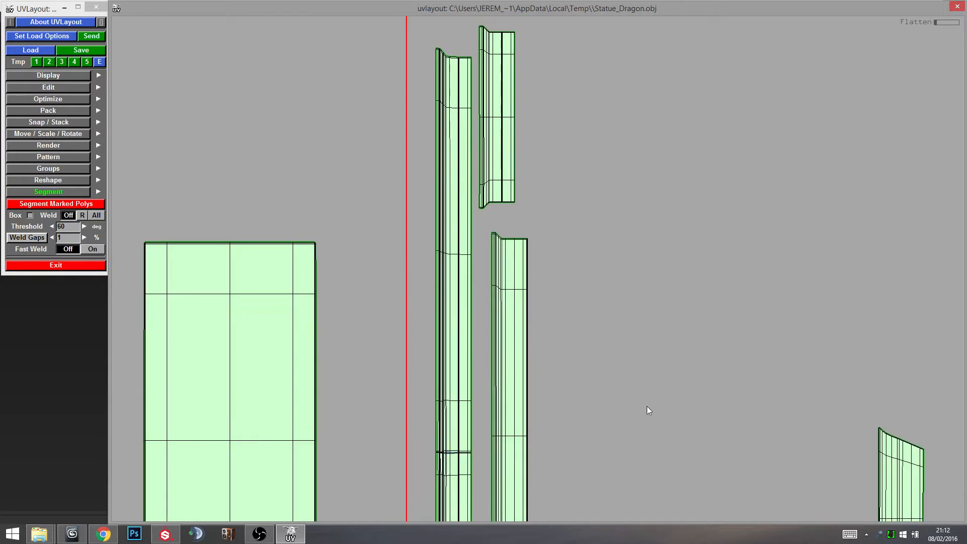
Tag a lengthwise edge line through the lower short tapered strip and the long tapered strips beside it.
middle_click_drag(649, 411, 455, 249)
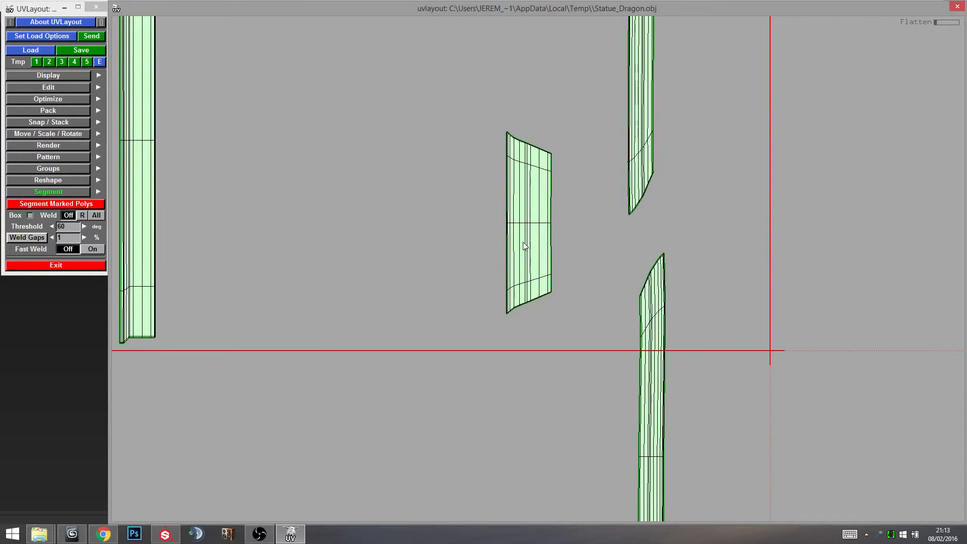
key("t")
key("t")
middle_click_drag(636, 372, 549, 254)
key("t")
scroll(552, 181, "down", 3)
scroll(509, 175, "down", 1)
scroll(512, 194, "up", 5)
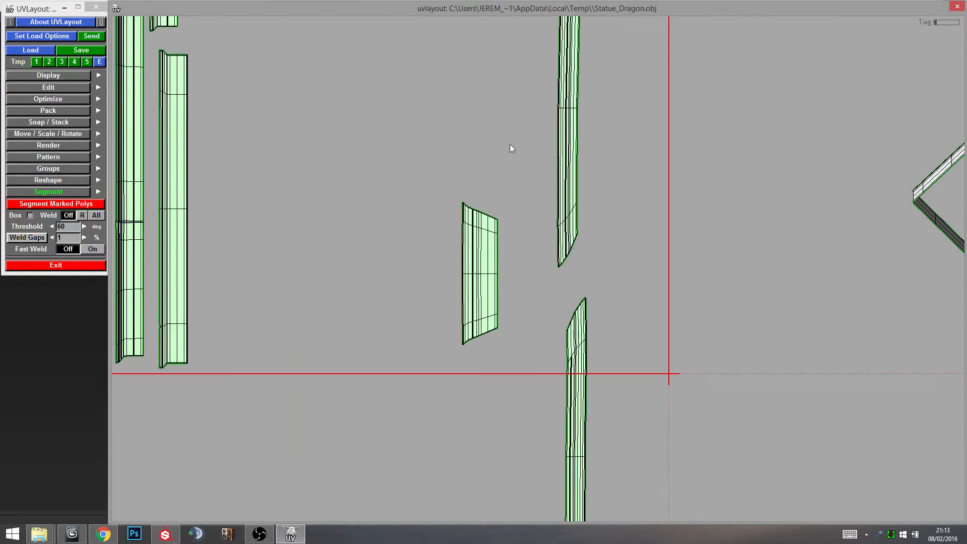
Tag a lengthwise edge line through the uppermost short tapered strip.
middle_click_drag(510, 144, 498, 183)
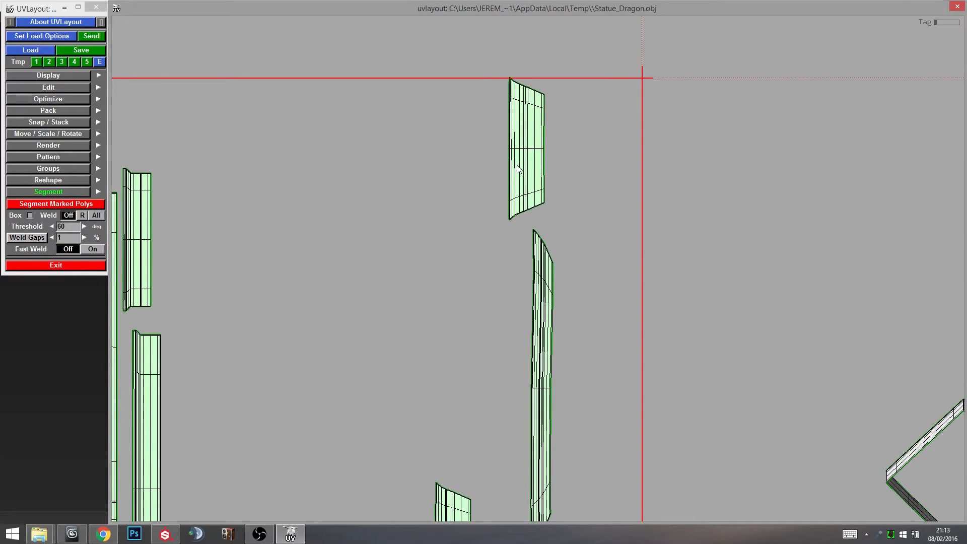
key("t")
scroll(518, 160, "down", 5)
middle_click_drag(518, 204, 518, 304)
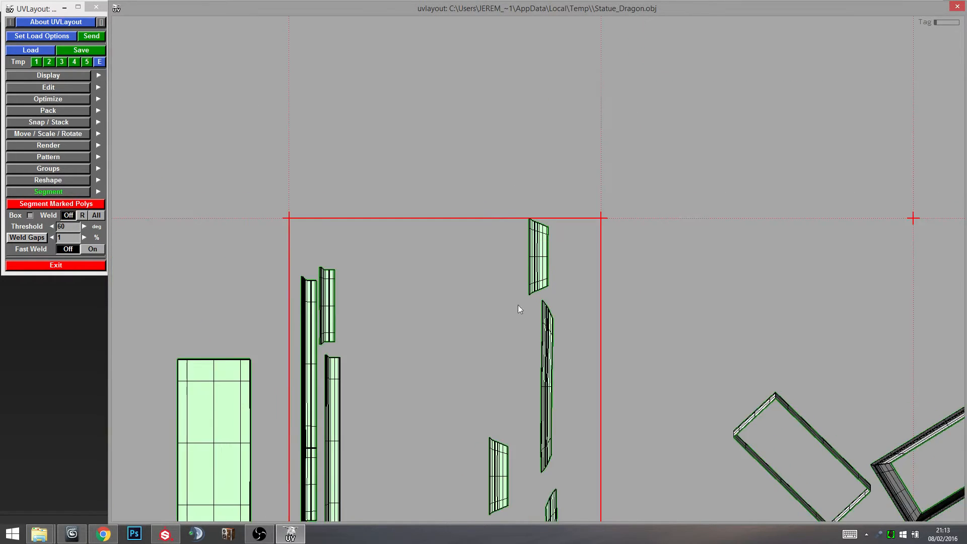
middle_click_drag(518, 305, 472, 109)
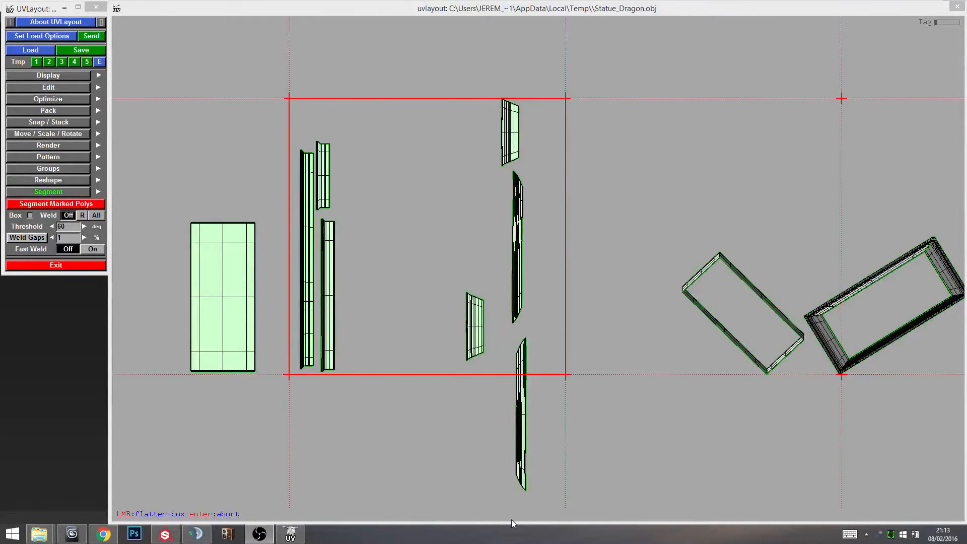
Flatten all four tapered strips together by enclosing them in one flatten box.
left_click_drag(569, 441, 532, 361)
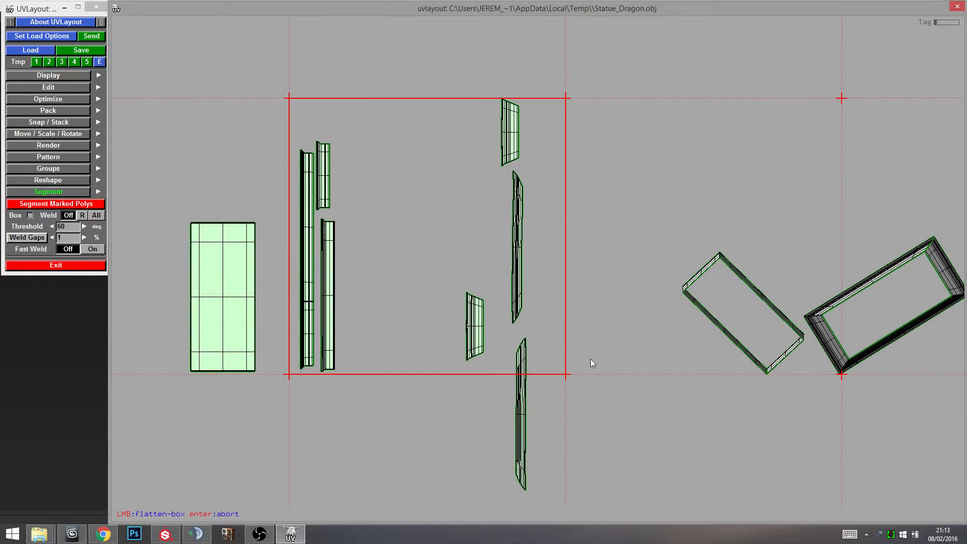
key("Return")
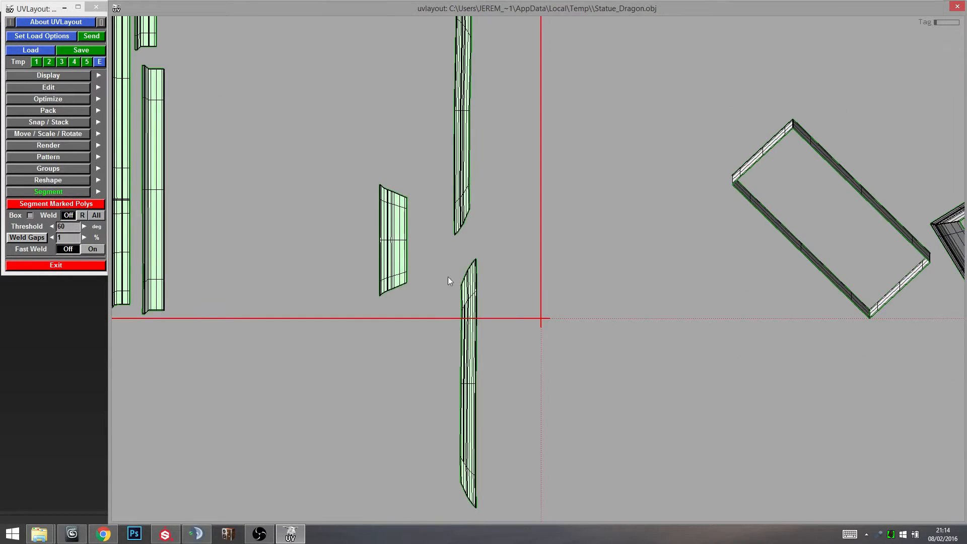
middle_click_drag(393, 215, 519, 302)
right_click_drag(518, 301, 530, 240)
key("r")
key("r")
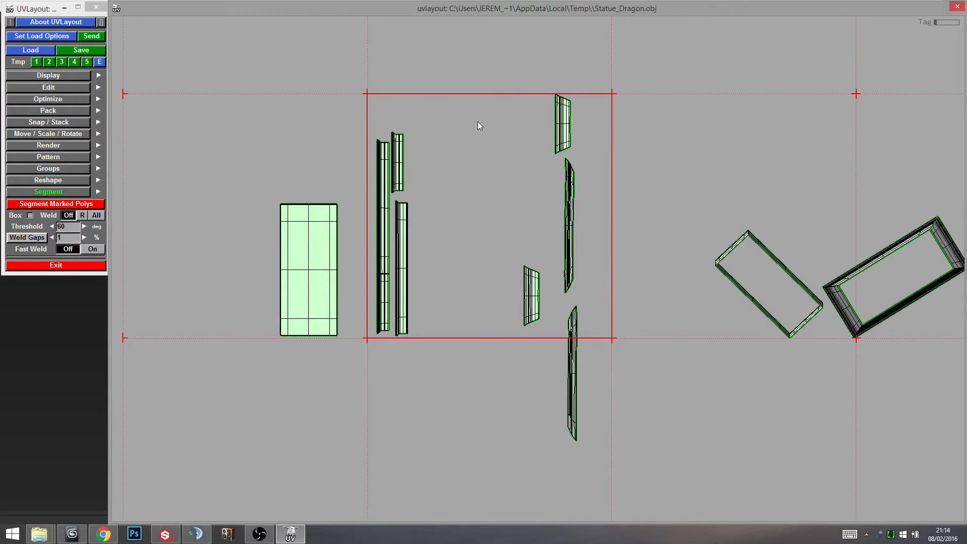
key("r")
left_click_drag(485, 76, 631, 466)
Flatten the lower long tapered strip individually along its tagged edge line.
middle_click_drag(596, 300, 538, 256)
right_click_drag(538, 256, 483, 312)
key("f")
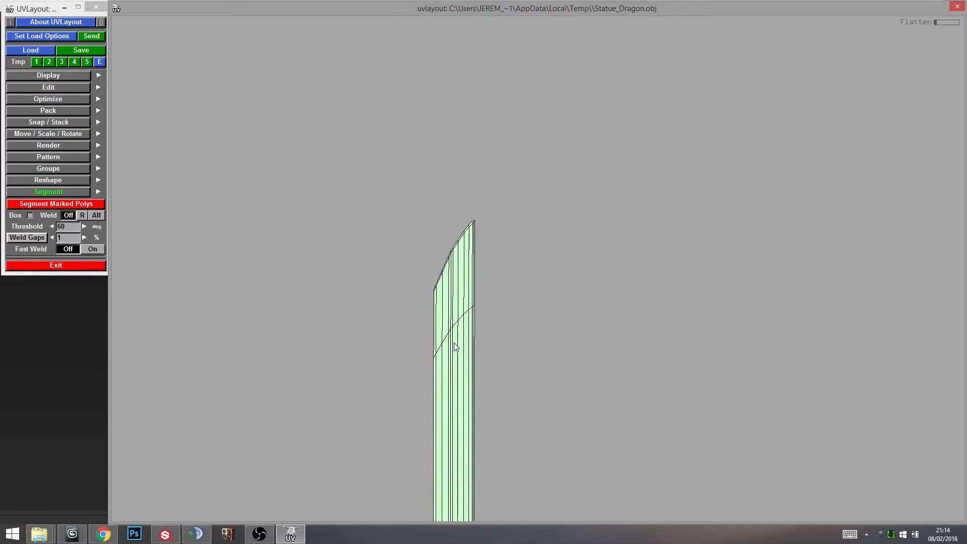
right_click_drag(455, 344, 484, 367)
middle_click_drag(484, 366, 513, 330)
key("f")
middle_click_drag(484, 285, 506, 358)
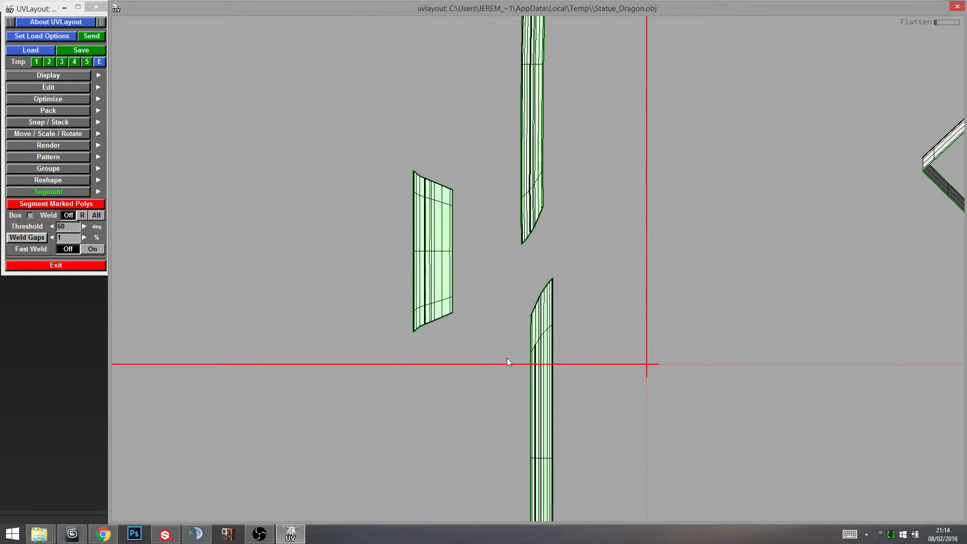
key("f")
Flatten the upper long tapered strip individually and refine the lower long one once more.
middle_click_drag(491, 207, 456, 344)
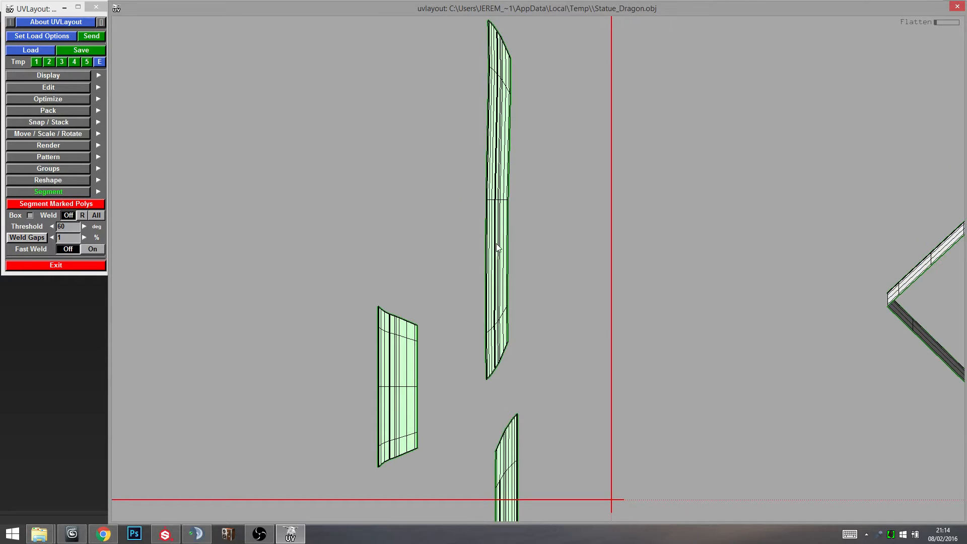
key("f")
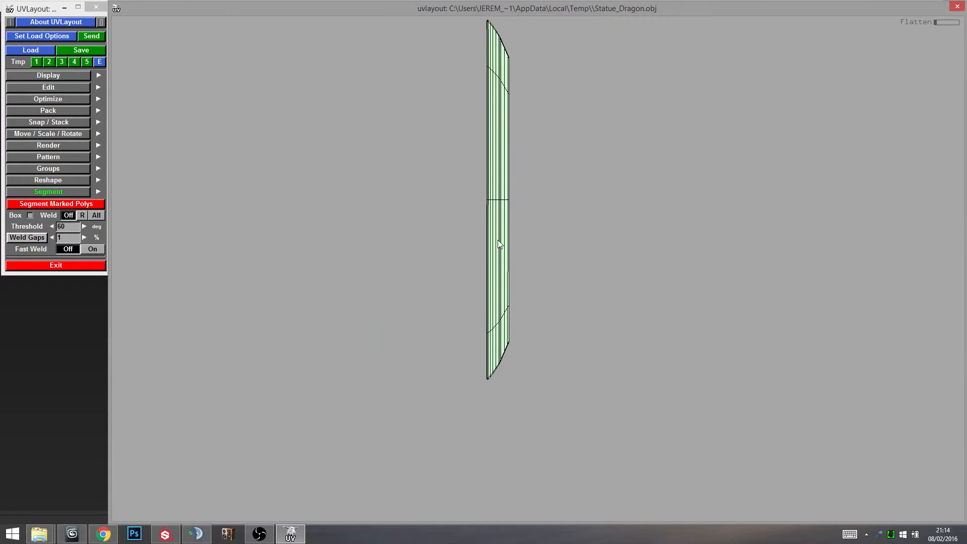
middle_click_drag(497, 244, 497, 201)
key("f")
middle_click_drag(478, 285, 498, 203)
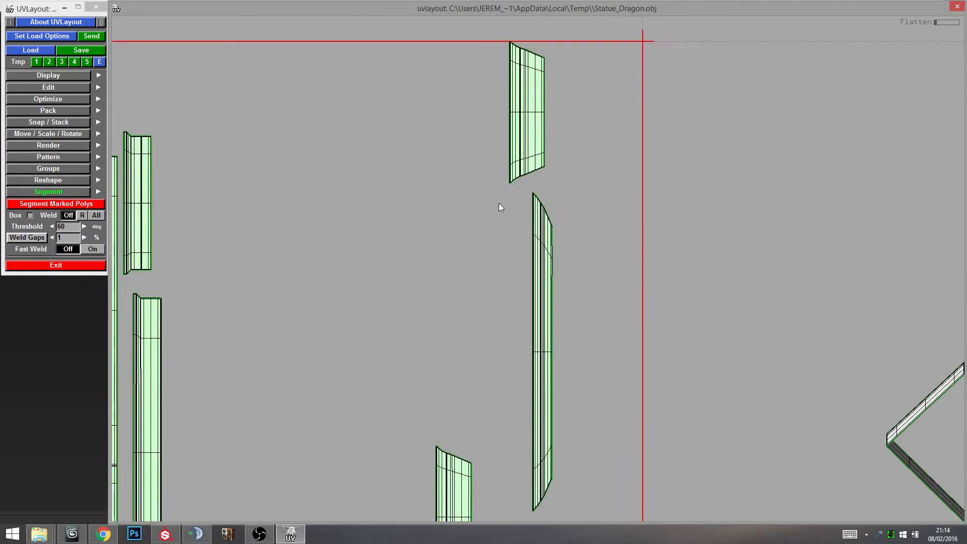
right_click_drag(499, 204, 551, 364)
middle_click_drag(555, 516, 547, 367)
key("f")
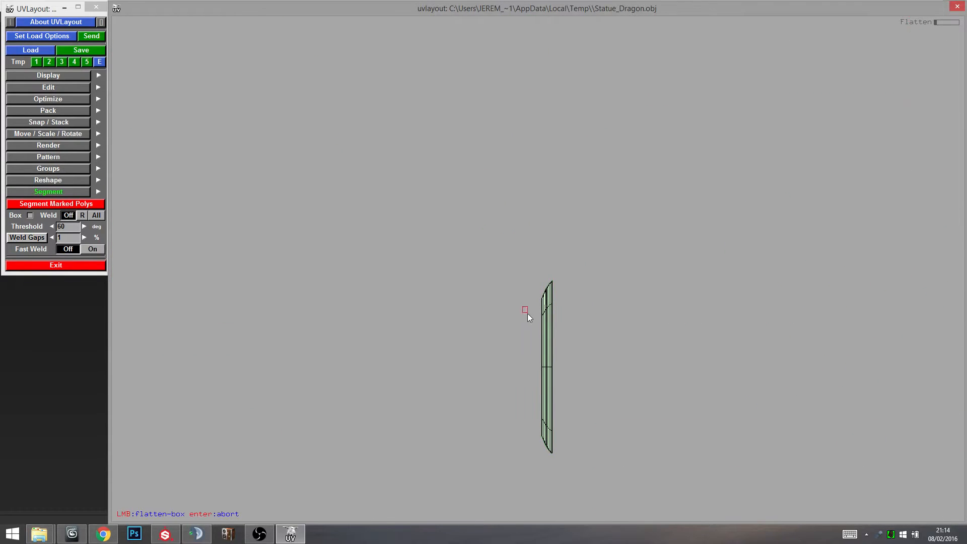
Rotate the thin rectangular frame shell and the thicker frame shell beside it upright.
key("space")
middle_click_drag(652, 286, 561, 289)
right_click_drag(562, 288, 459, 321)
key("space")
left_click_drag(473, 264, 428, 294)
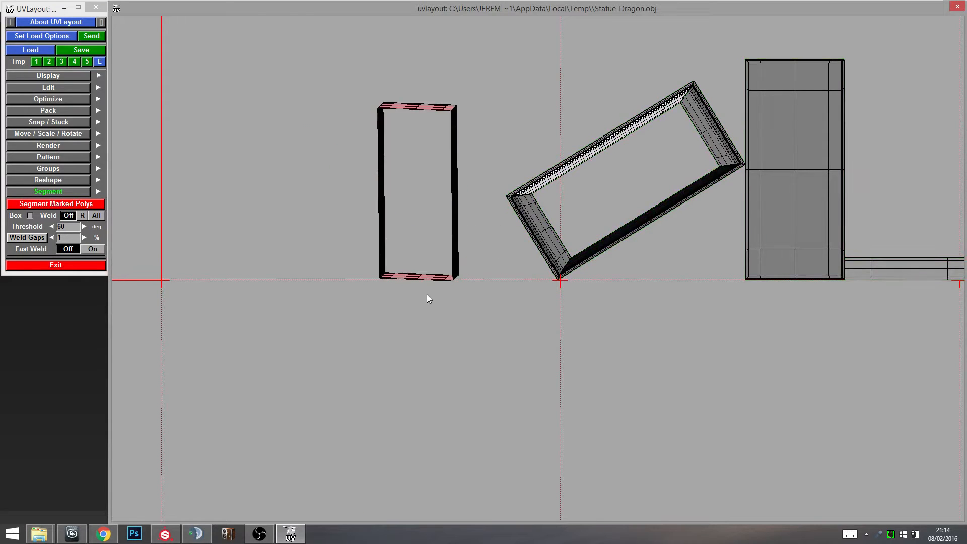
right_click_drag(427, 295, 531, 315)
middle_click_drag(678, 333, 531, 352)
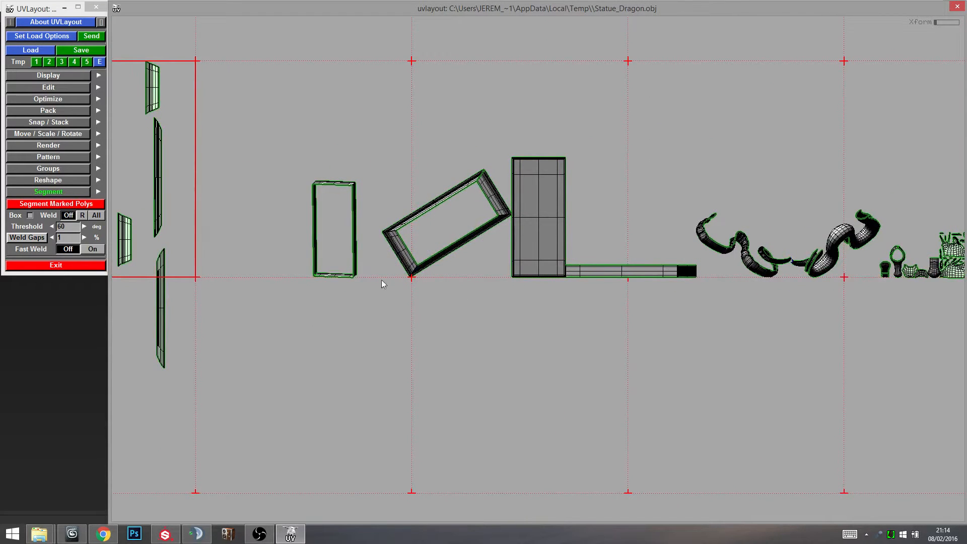
key("space")
left_click_drag(405, 259, 463, 296)
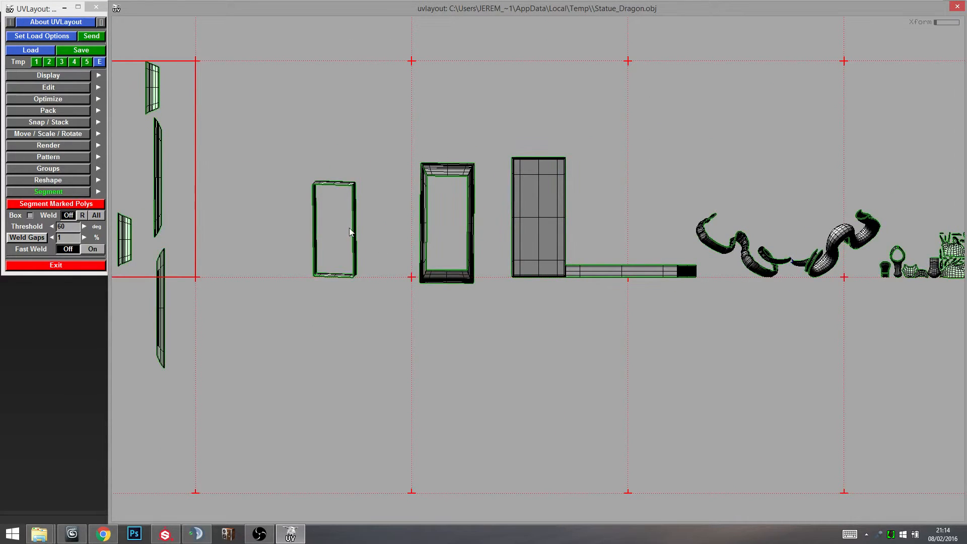
Flatten the thin rectangular frame shell into one long strip and rotate it to vertical.
key("shift+f")
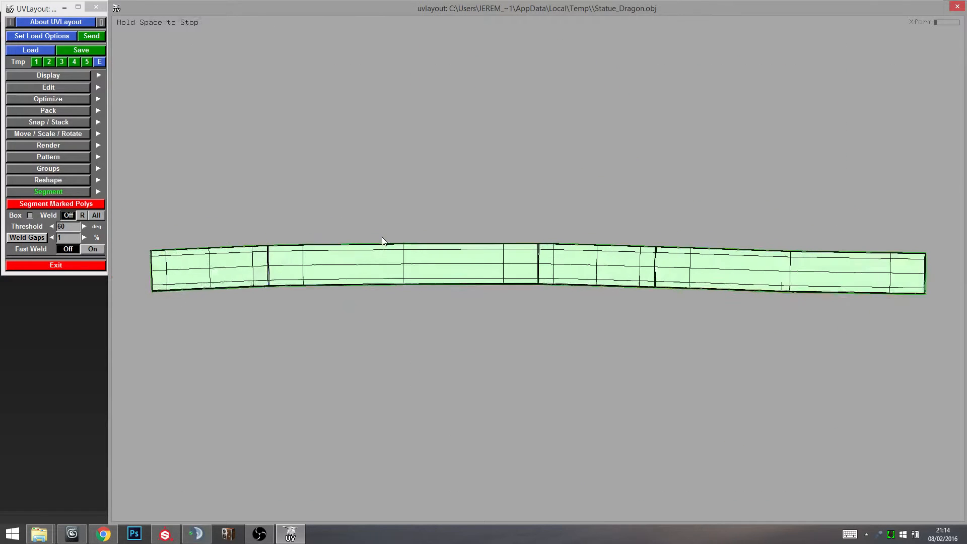
key("space")
key("space")
left_click_drag(646, 300, 564, 361)
middle_click_drag(575, 347, 508, 324)
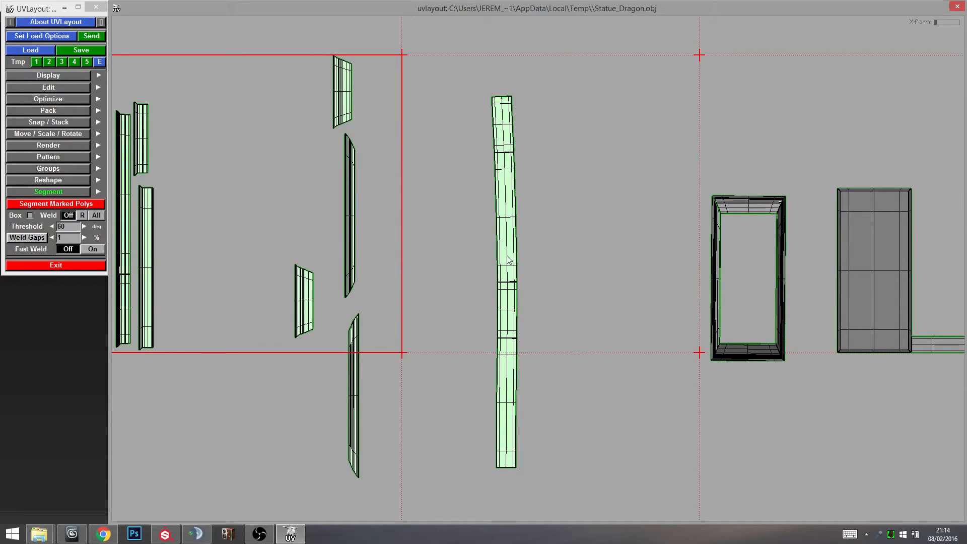
Tag the middle stretch of the long strip's centre line and flatten the strip.
key("c")
key("c")
key("f")
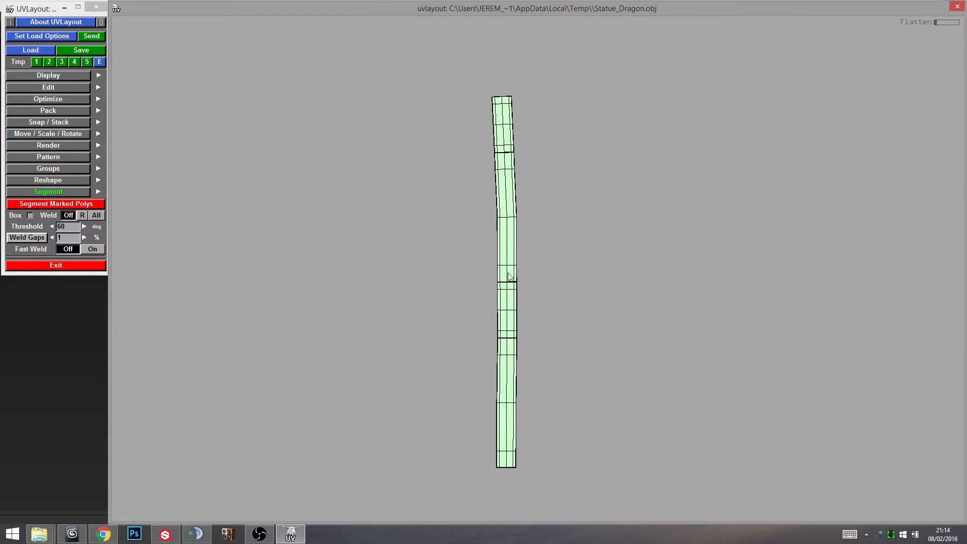
Tag the long strip's centre edge line through its upper sections.
right_click_drag(508, 138, 512, 216)
key("c")
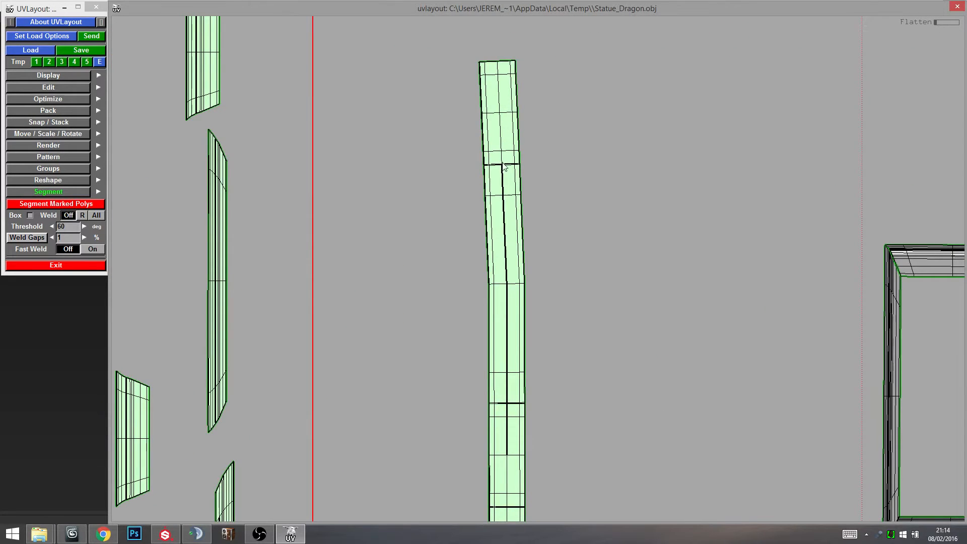
key("c")
key("c")
middle_click_drag(521, 477, 507, 186)
right_click_drag(505, 184, 504, 81)
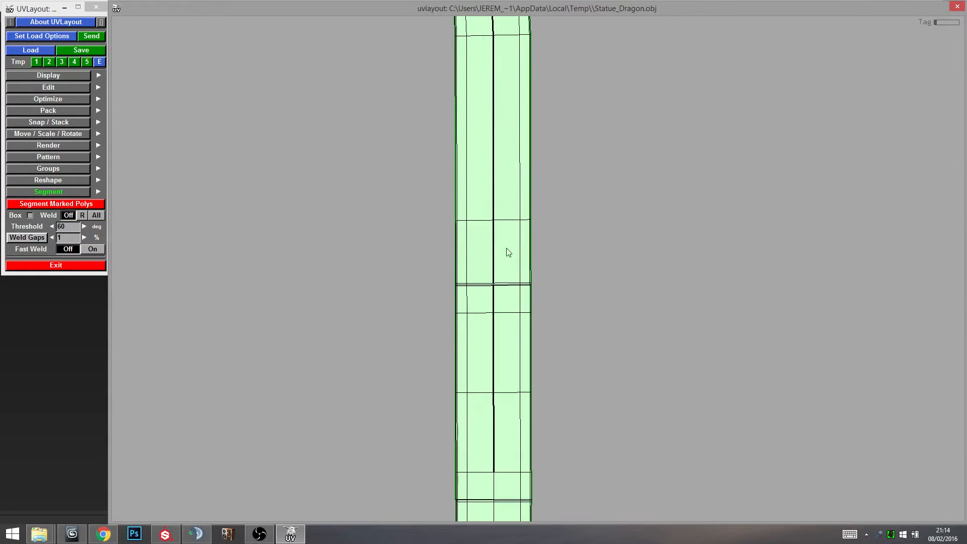
Extend the centre line tagging past the section joint into the strip's lower section.
right_click_drag(509, 252, 600, 397)
middle_click_drag(600, 398, 555, 229)
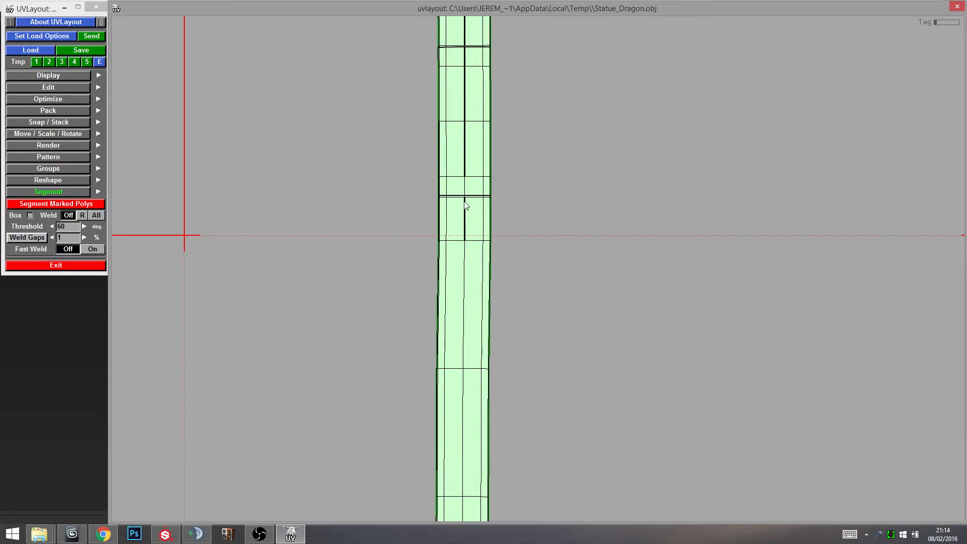
key("s")
right_click_drag(465, 340, 462, 376)
middle_click_drag(463, 376, 488, 331)
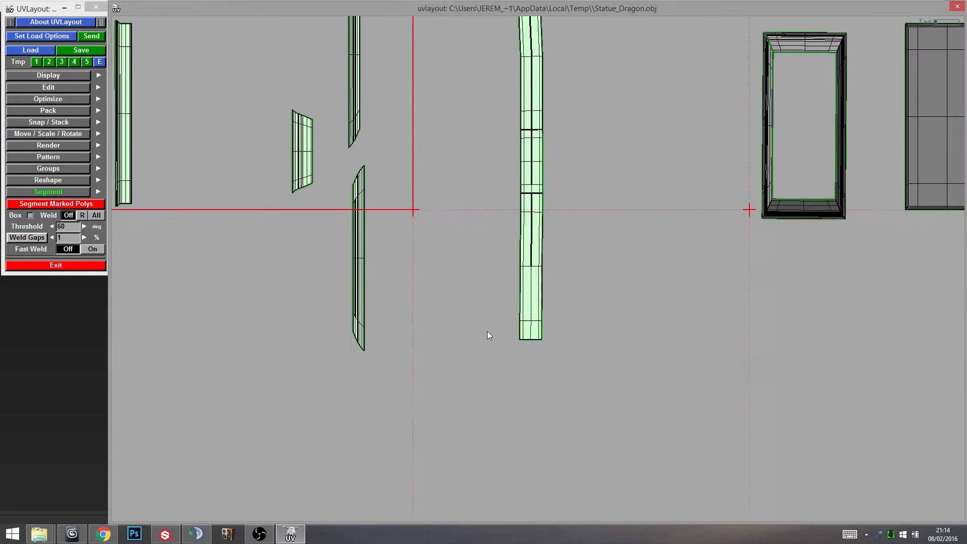
Flatten the long strip so that its tagged centre line runs straight and vertical.
key("f")
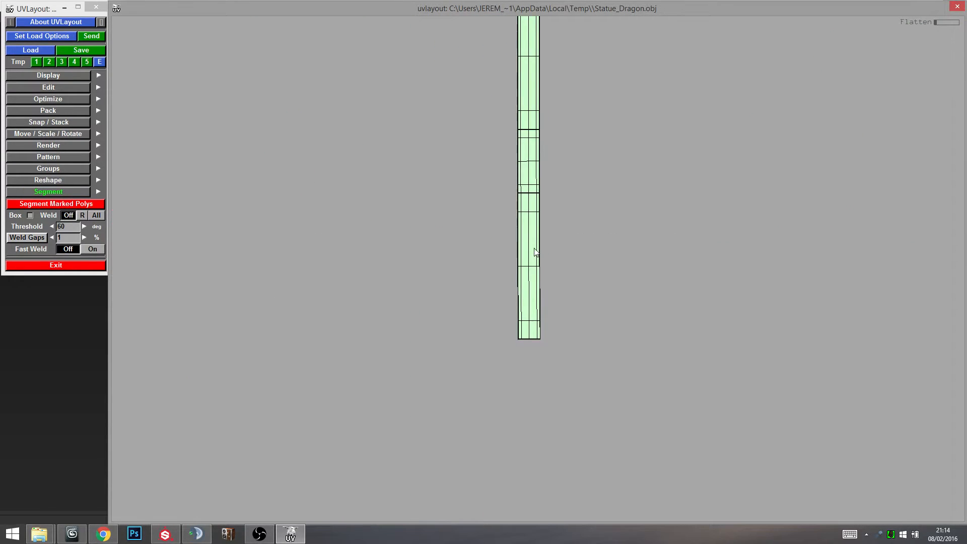
right_click_drag(536, 249, 542, 164)
middle_click_drag(542, 164, 543, 280)
middle_click_drag(494, 366, 479, 313)
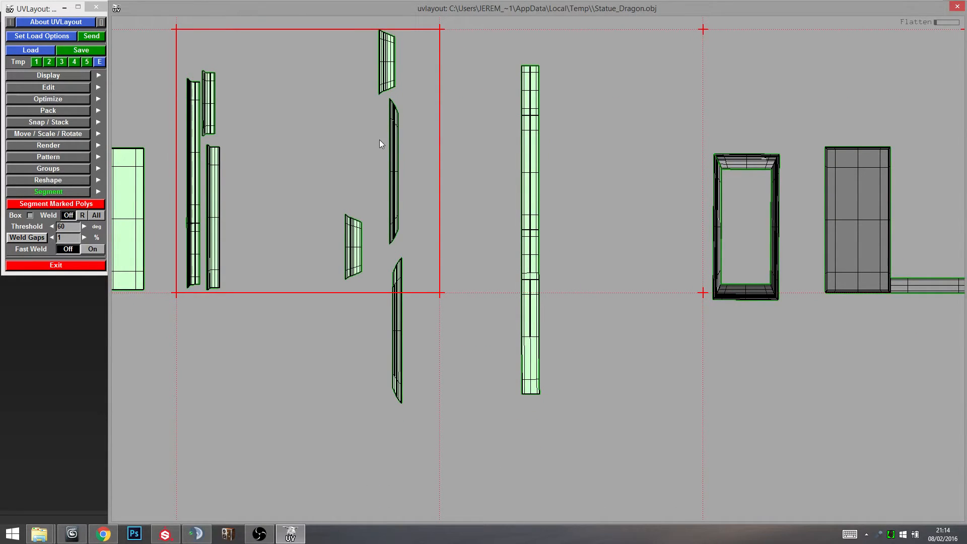
Move the straightened long strip next to the tapered strips at the UV square's edge.
middle_click_drag(531, 263, 427, 218)
middle_click_drag(486, 215, 496, 307)
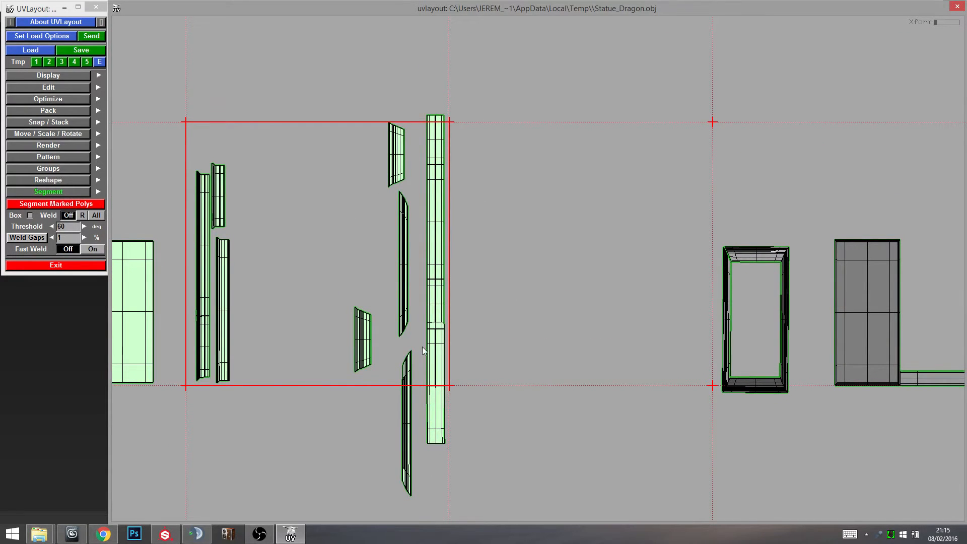
right_click_drag(397, 228, 412, 299)
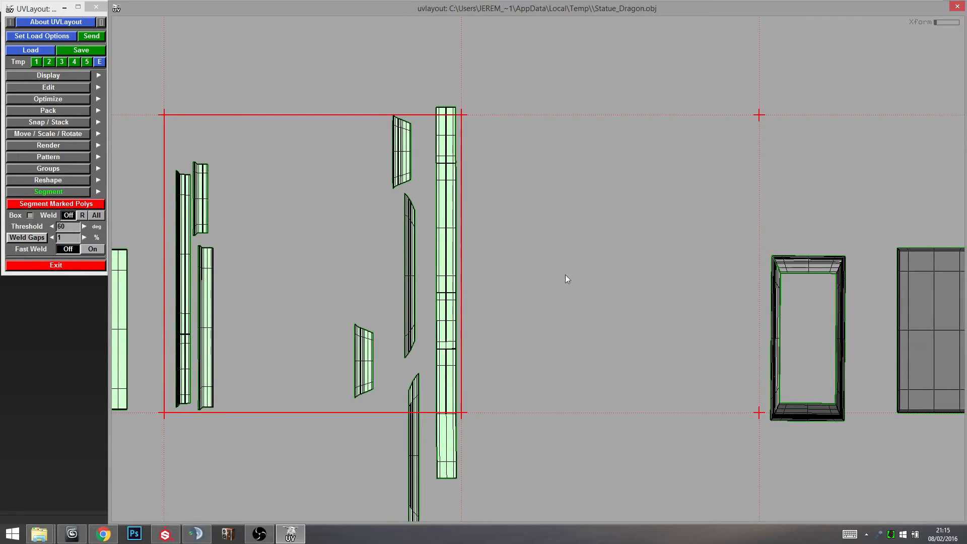
Cut the long strip crosswise along the closely spaced edges at a section joint and split the shell there.
scroll(417, 278, "down", 1)
scroll(420, 281, "up", 2)
scroll(511, 290, "up", 5)
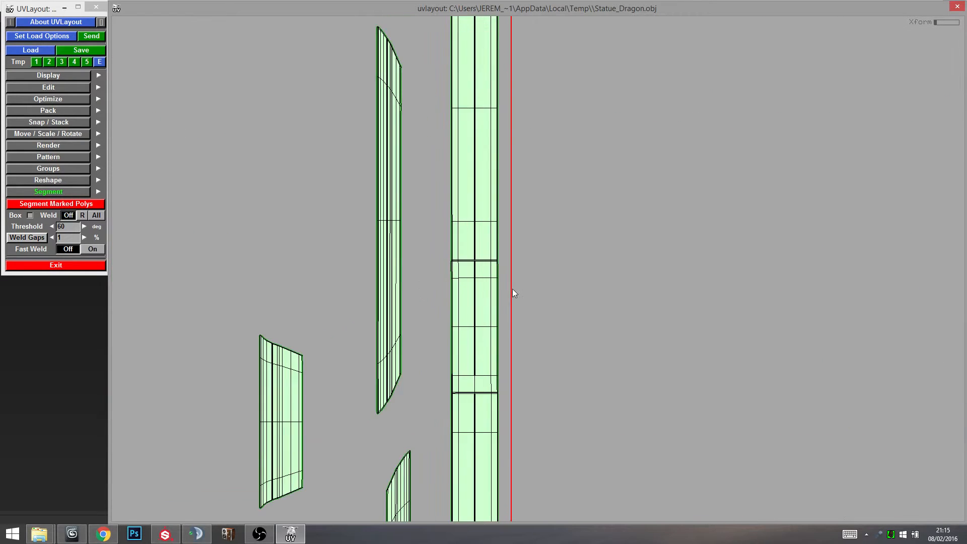
scroll(492, 267, "up", 6)
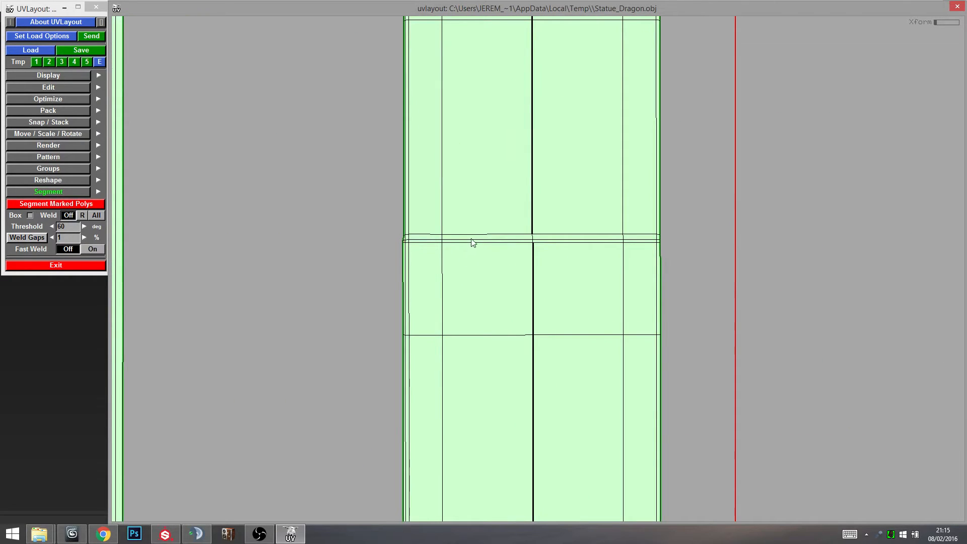
key("c")
scroll(557, 255, "down", 6)
key("Return")
scroll(547, 244, "down", 2)
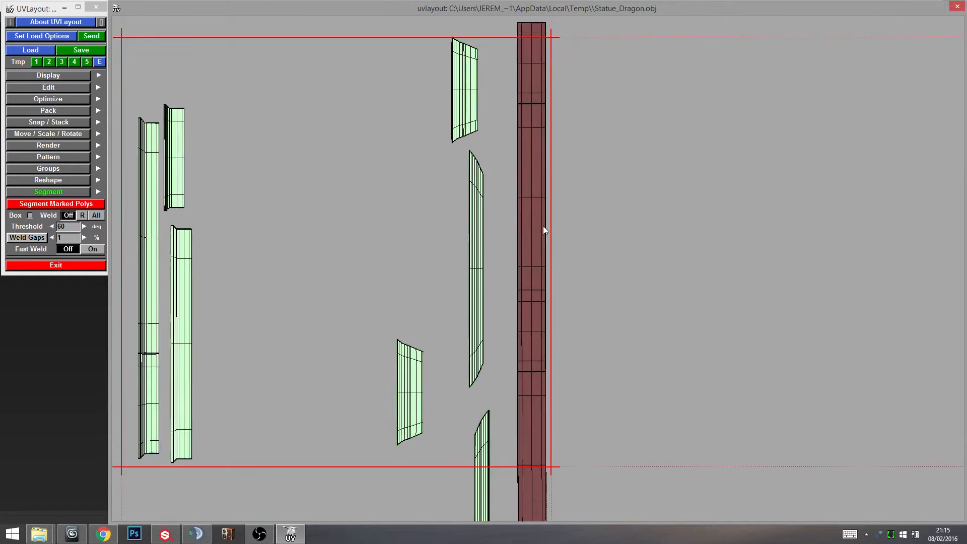
Flatten the long strip again to relax the overlapping edges at its crosswise joint.
left_click_drag(543, 230, 597, 237)
scroll(593, 268, "up", 4)
scroll(535, 347, "up", 4)
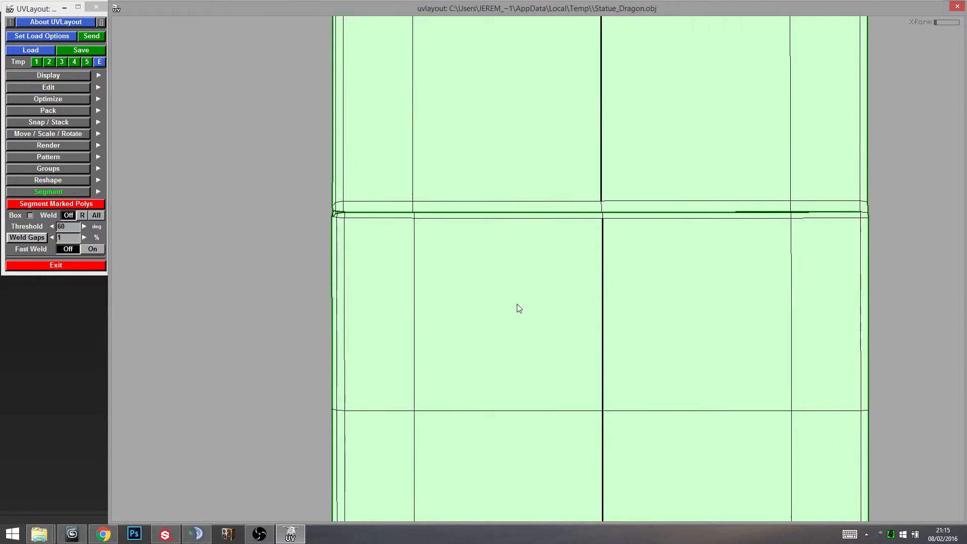
scroll(388, 241, "up", 2)
scroll(388, 242, "up", 2)
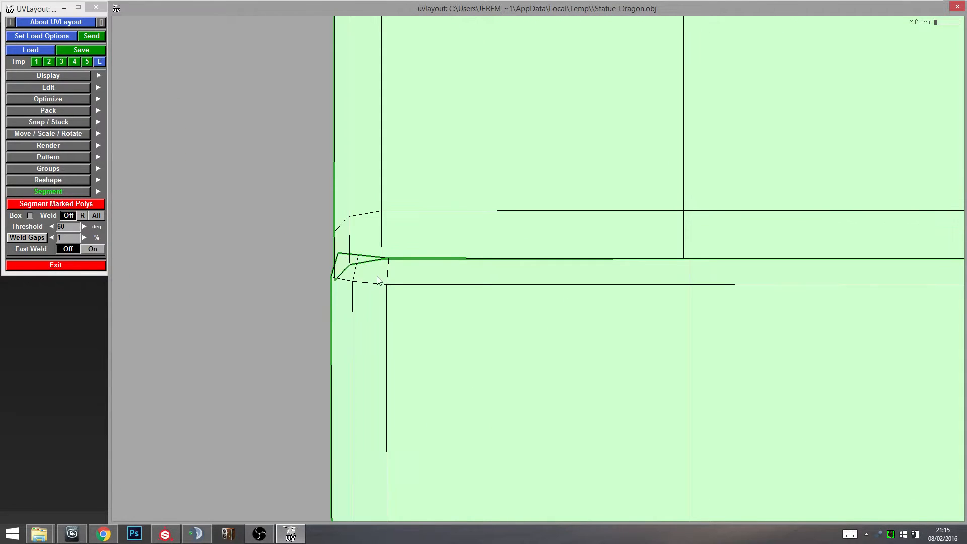
key("f")
scroll(478, 306, "down", 6)
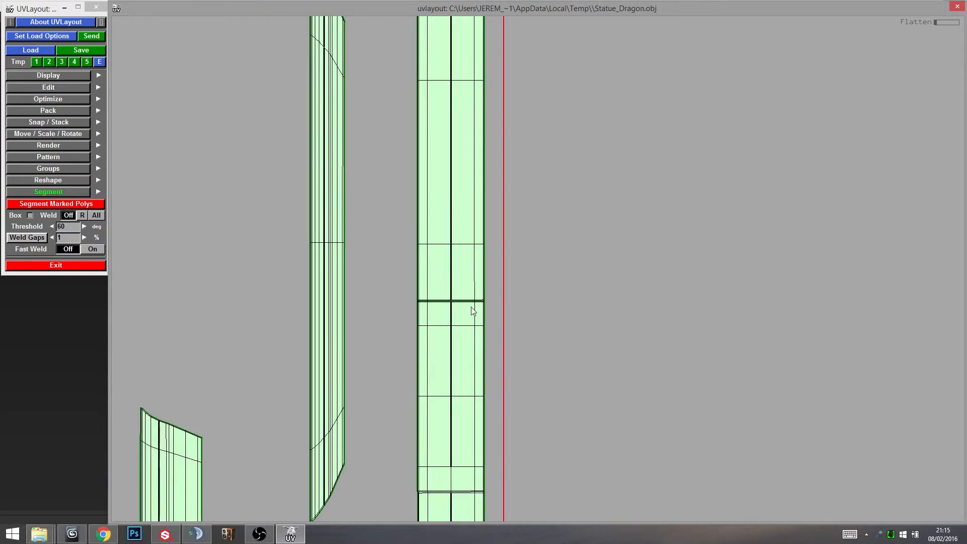
Split the long strip along its cut joint and detach the sections into separate shells.
scroll(472, 309, "up", 4)
middle_click_drag(557, 153, 448, 343)
key("shift+s")
scroll(616, 128, "up", 2)
middle_click_drag(616, 128, 631, 175)
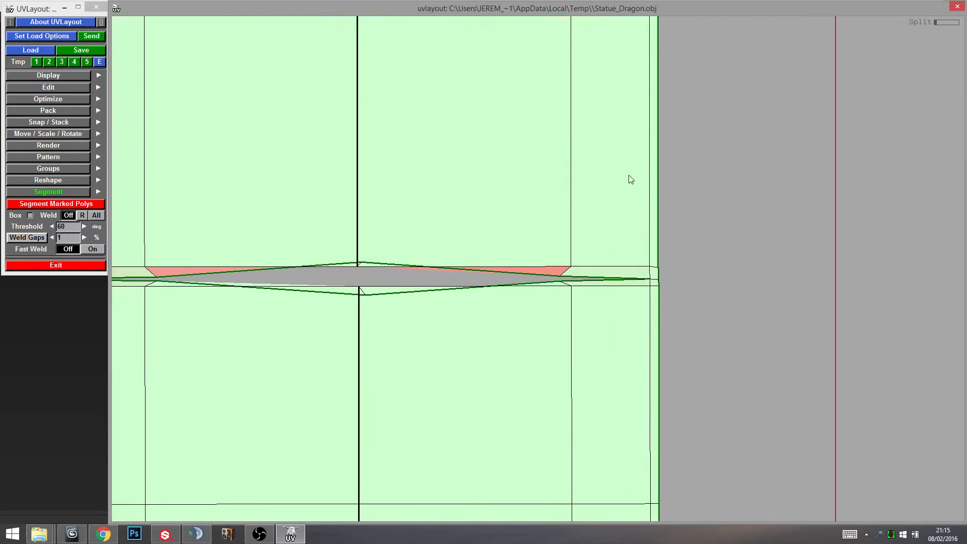
key("shift+s")
scroll(658, 279, "down", 8)
middle_click_drag(571, 247, 579, 282)
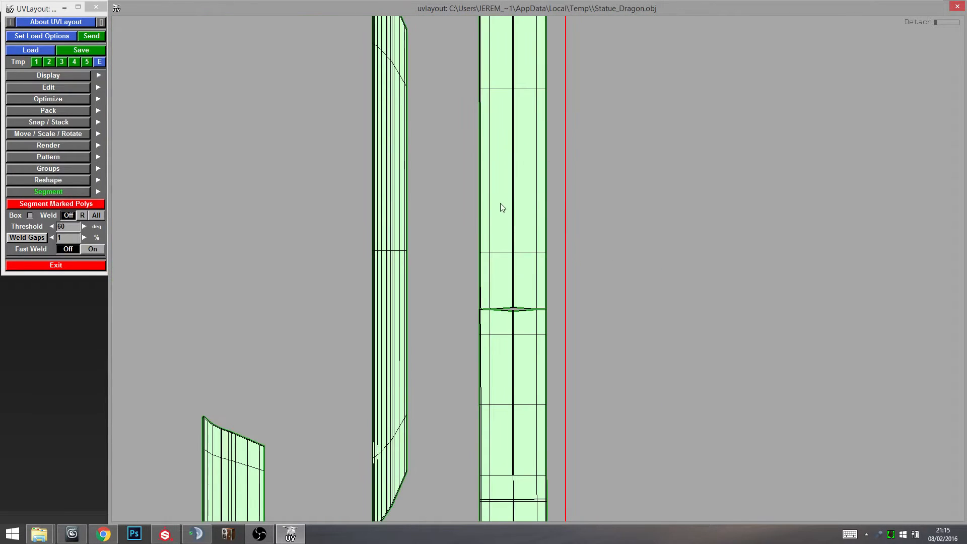
Flatten both separated halves of the long strip and place the lower half beside the upper one at the UV square's edge.
key("f")
scroll(539, 391, "down", 3)
key("f")
scroll(539, 392, "down", 4)
middle_click_drag(539, 392, 567, 169)
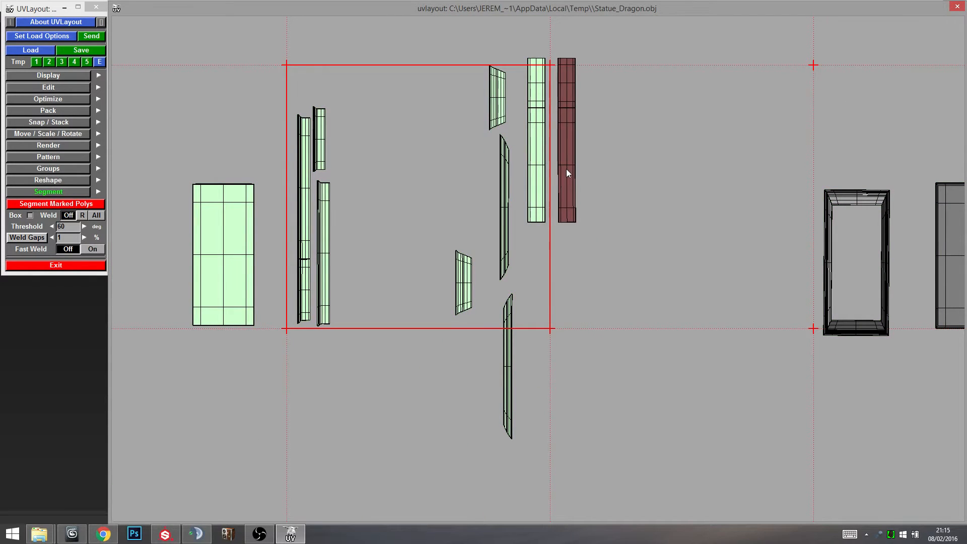
Flatten the rectangular moulding frame shell until it unrolls into a long bent strip, and stop the flattening.
middle_click_drag(588, 305, 420, 320)
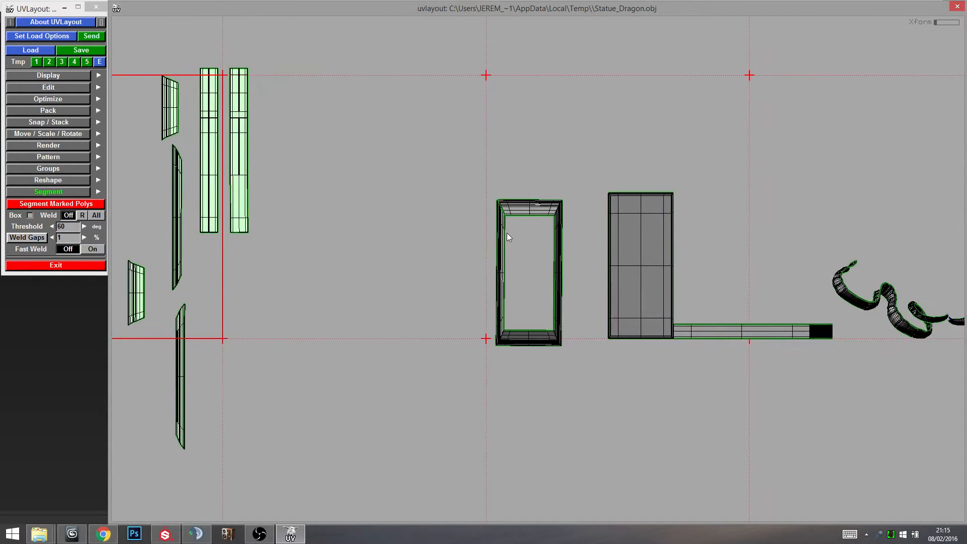
key("f")
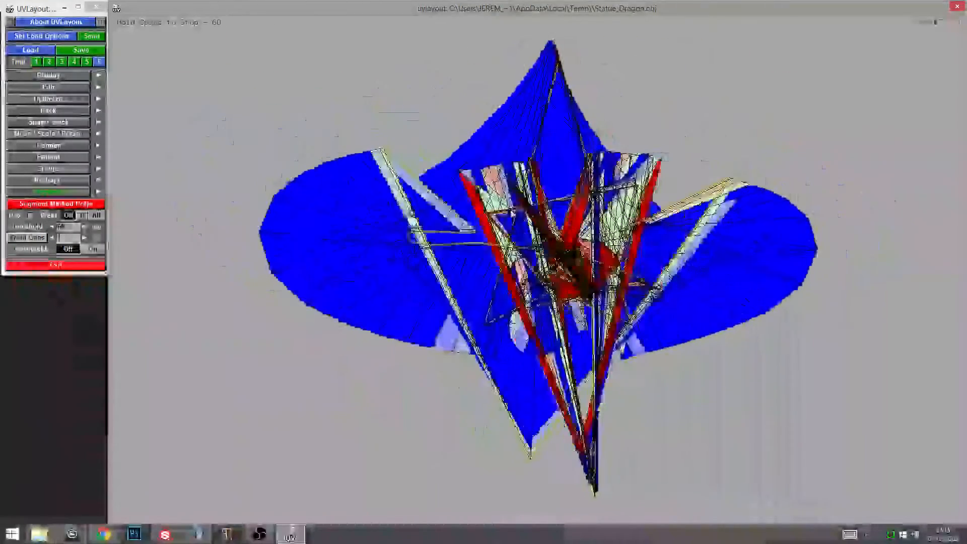
right_click_drag(536, 241, 470, 276)
key("f")
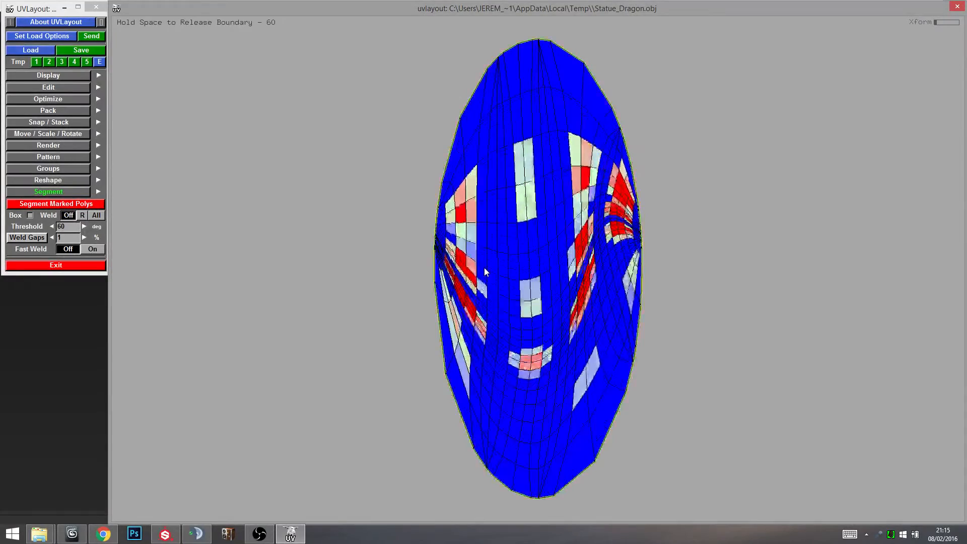
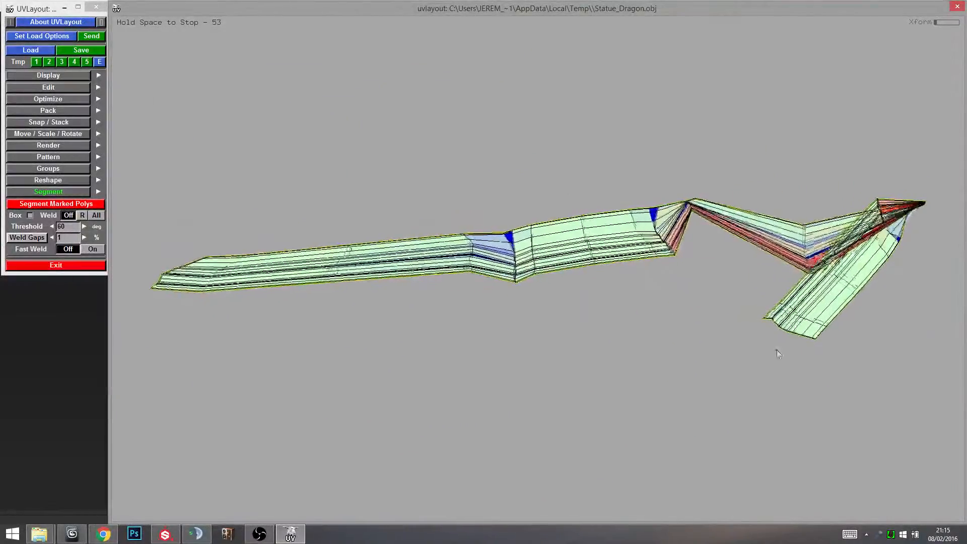
key("space")
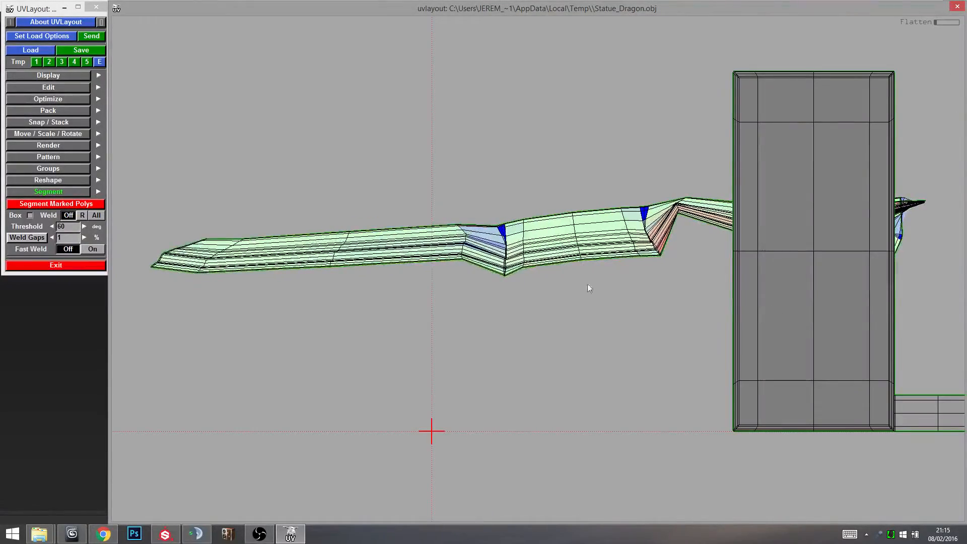
Mark cuts along the upper edges of the first corner fold, crosswise through the bent moulding strip.
middle_click_drag(506, 230, 258, 317)
middle_click_drag(421, 352, 599, 264)
right_click_drag(599, 263, 520, 290)
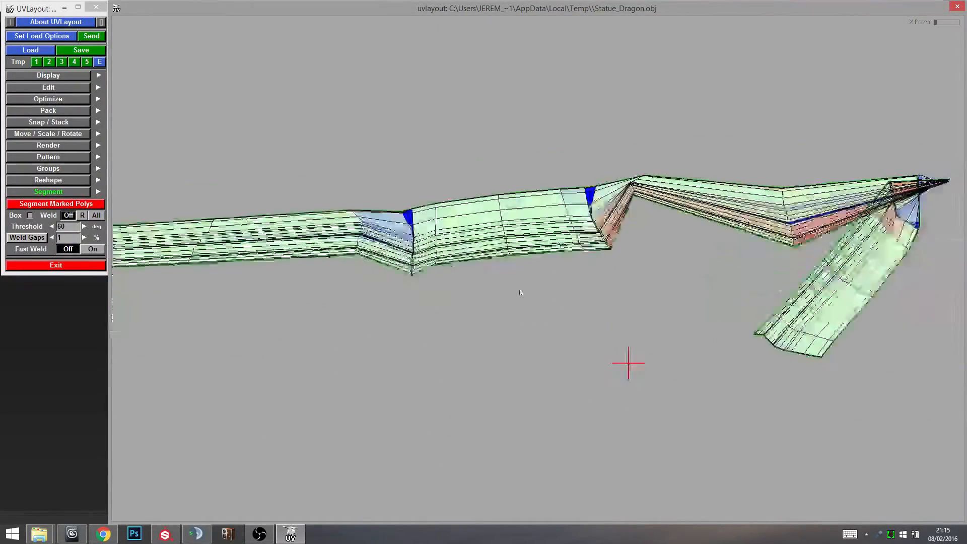
right_click_drag(465, 274, 327, 183)
middle_click_drag(324, 178, 438, 274)
right_click_drag(439, 275, 395, 208)
key("c")
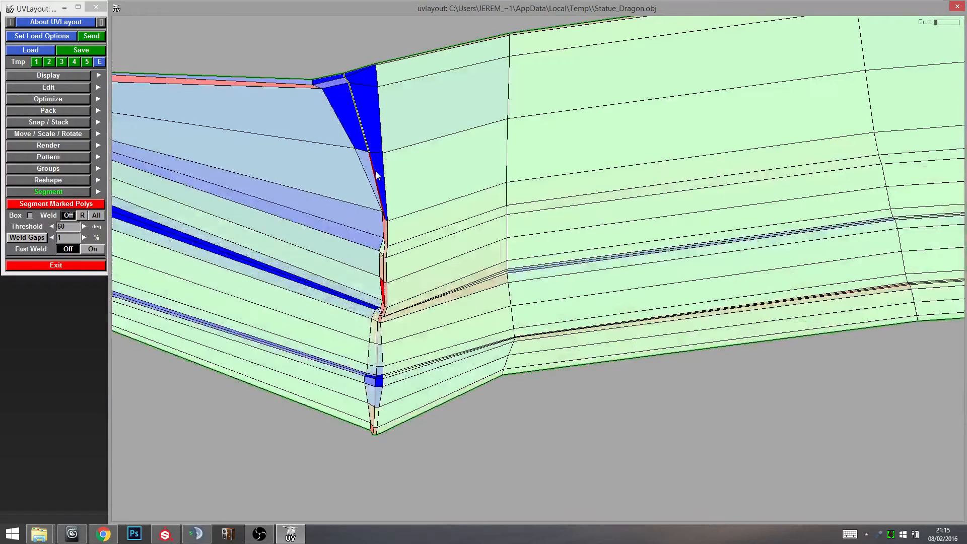
key("c")
right_click_drag(386, 250, 242, 222)
middle_click_drag(242, 221, 387, 250)
right_click_drag(425, 236, 313, 301)
middle_click_drag(312, 302, 447, 293)
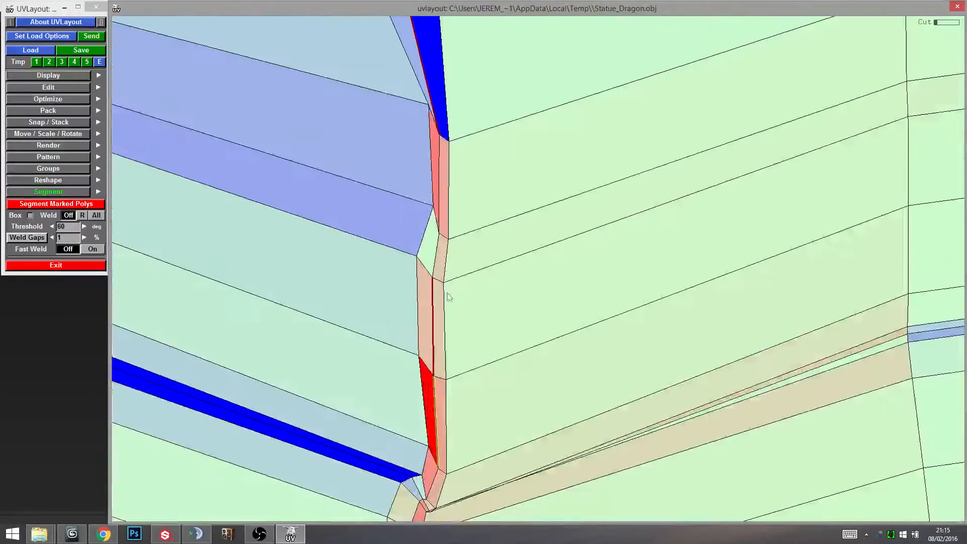
Extend the cut down the first corner fold, split it open and flatten the moulding shell to widen the gap.
key("c")
key("c")
right_click_drag(446, 223, 448, 308)
middle_click_drag(448, 308, 479, 318)
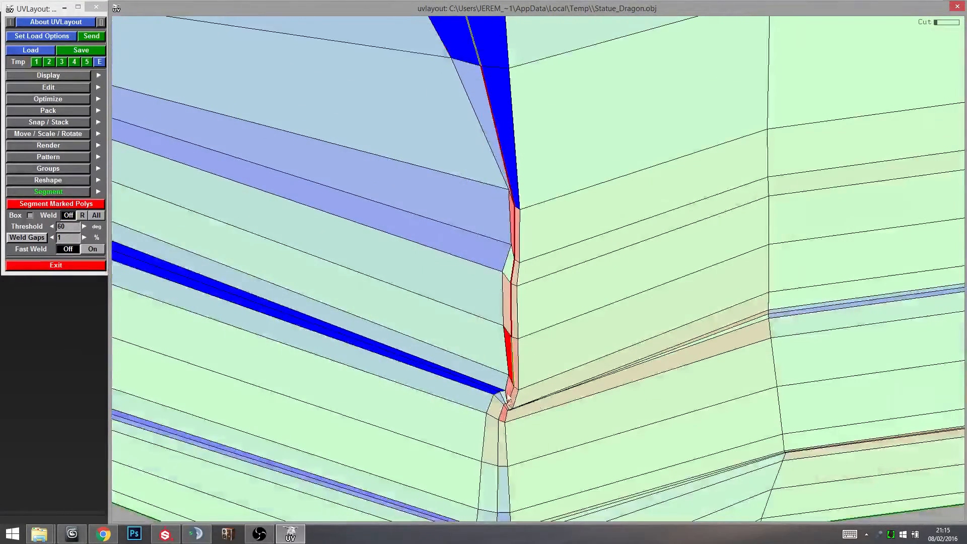
middle_click_drag(510, 414, 515, 337)
key("c")
right_click_drag(524, 345, 516, 232)
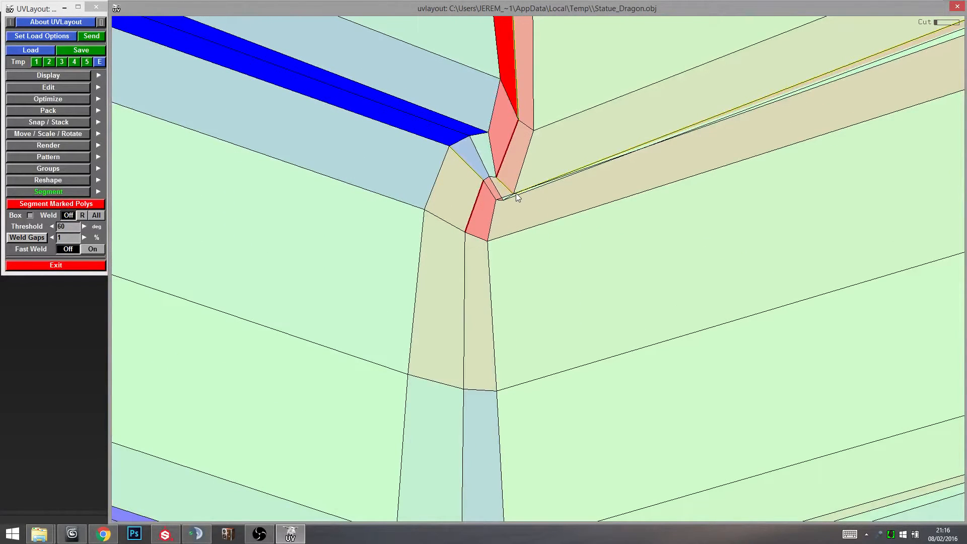
right_click_drag(518, 196, 583, 259)
key("Return")
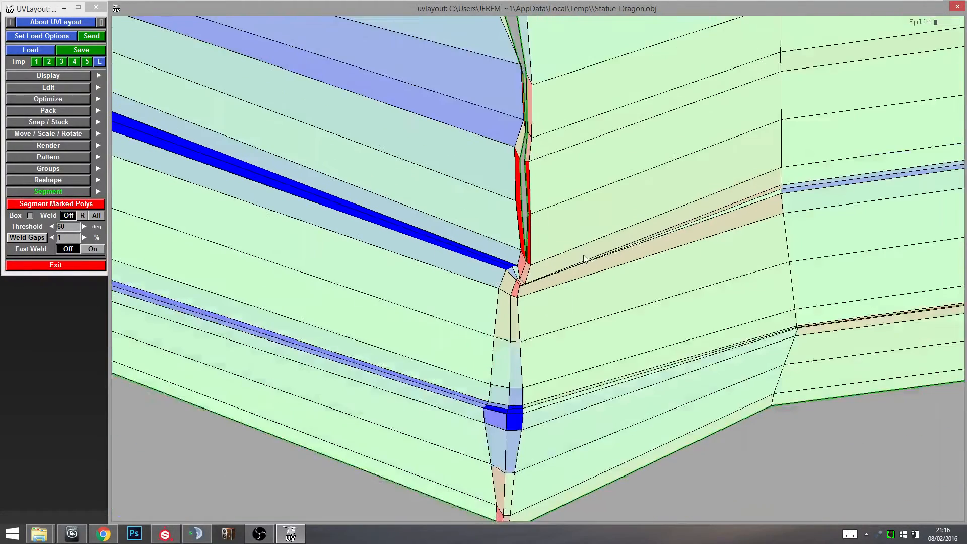
key("f")
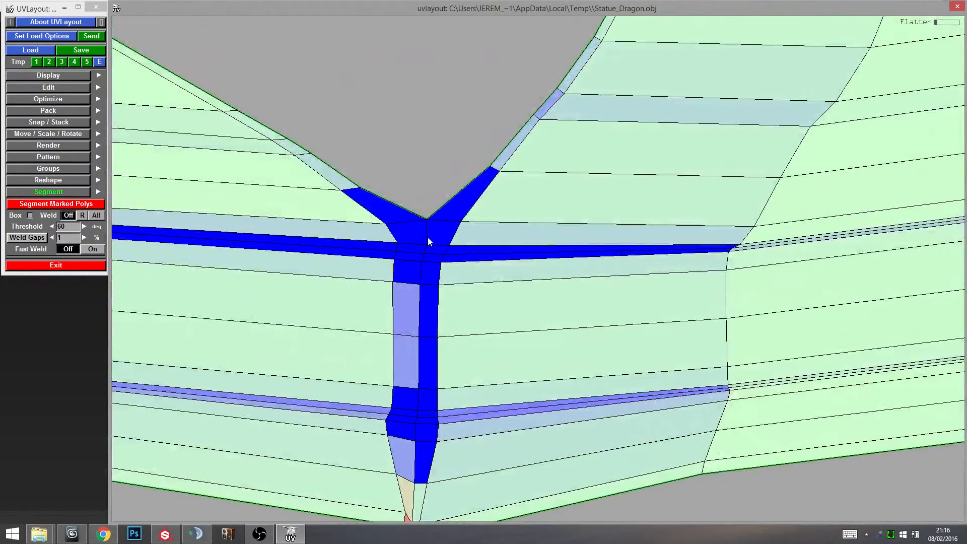
key("space")
Cut the remaining edges of the first corner joint down to the outer border and split off the end section.
key("c")
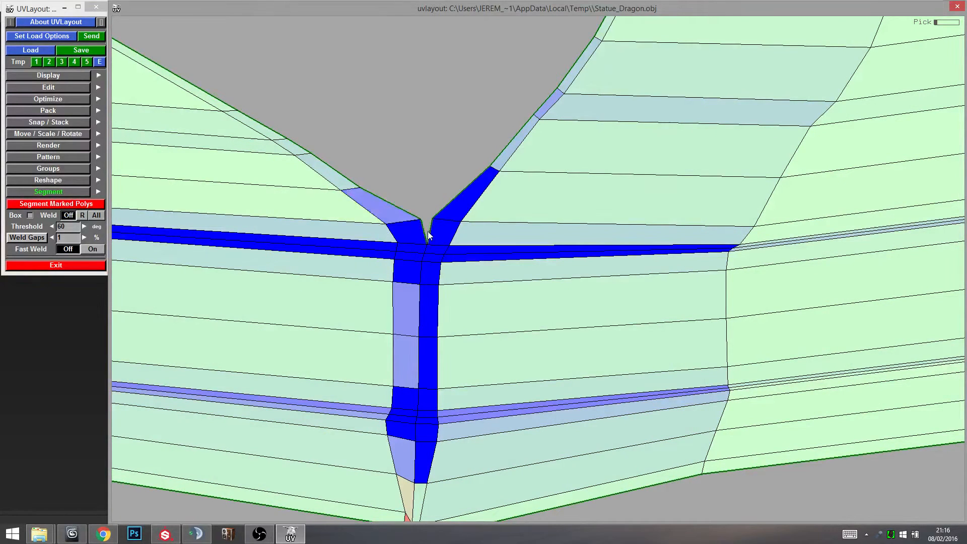
scroll(419, 274, "up", 3)
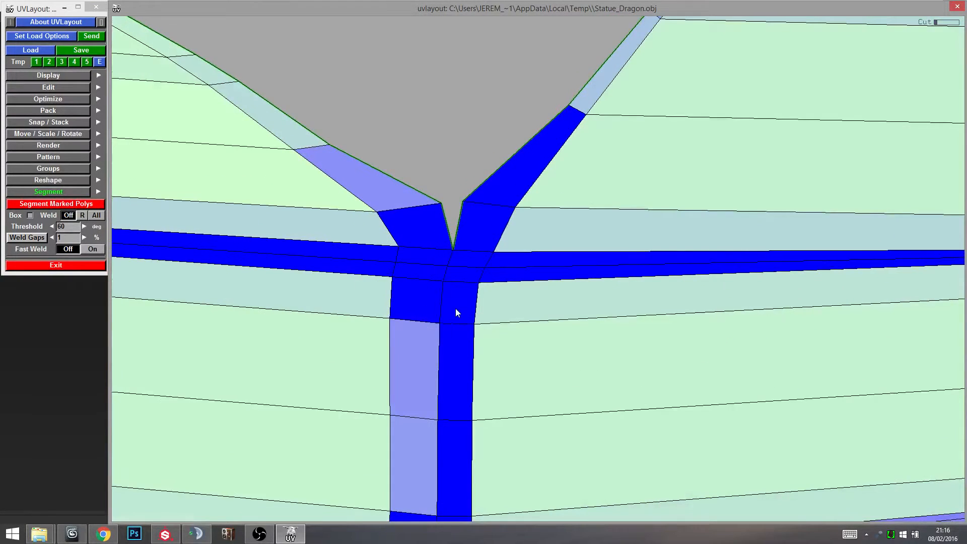
middle_click_drag(456, 309, 478, 201)
key("c")
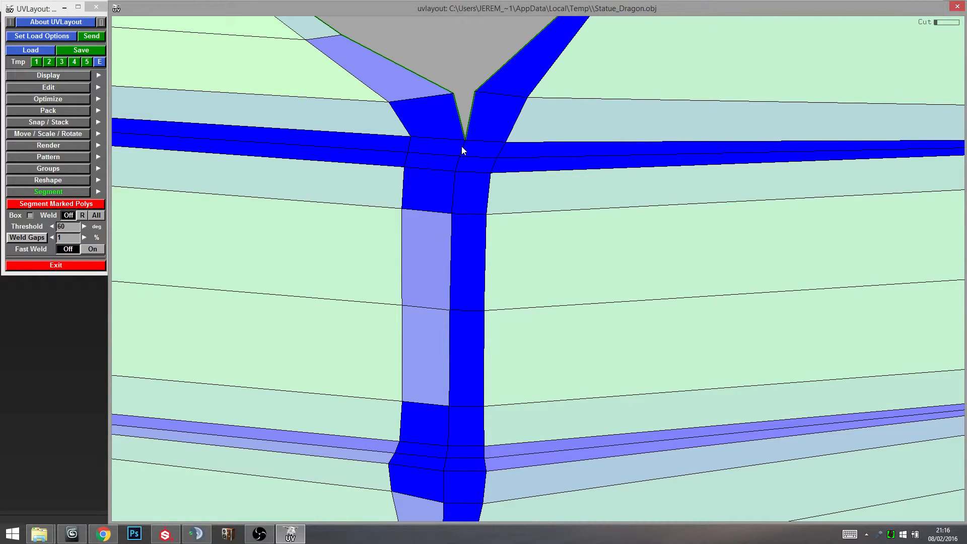
key("c")
key("c")
key("c")
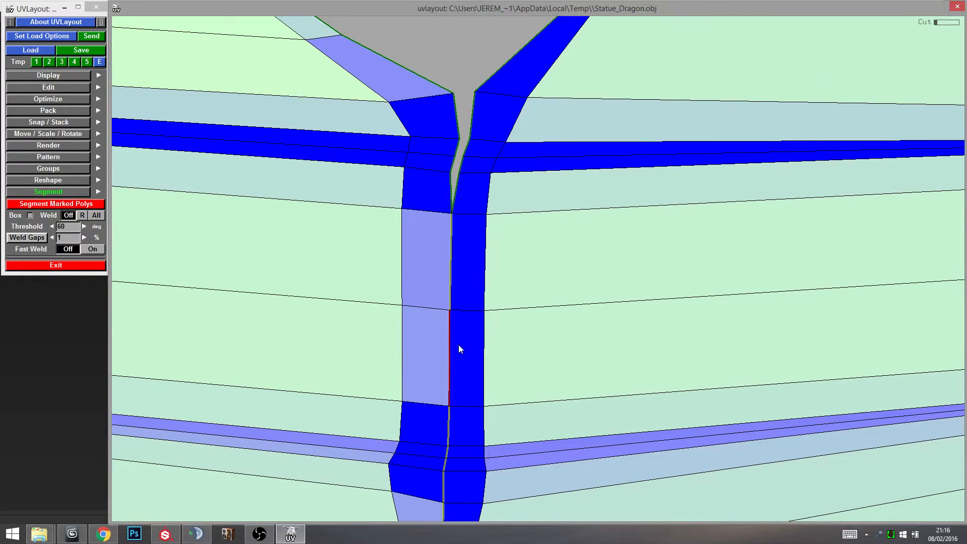
middle_click_drag(459, 345, 474, 173)
right_click_drag(439, 264, 475, 270)
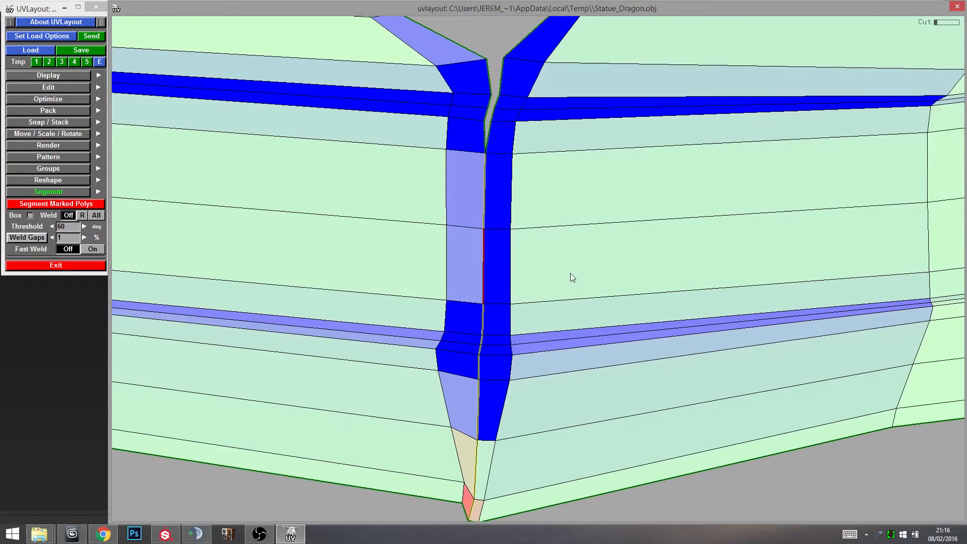
key("Return")
Flatten the separated end section and move it clear of the rest of the moulding.
right_click_drag(571, 274, 419, 255)
key("f")
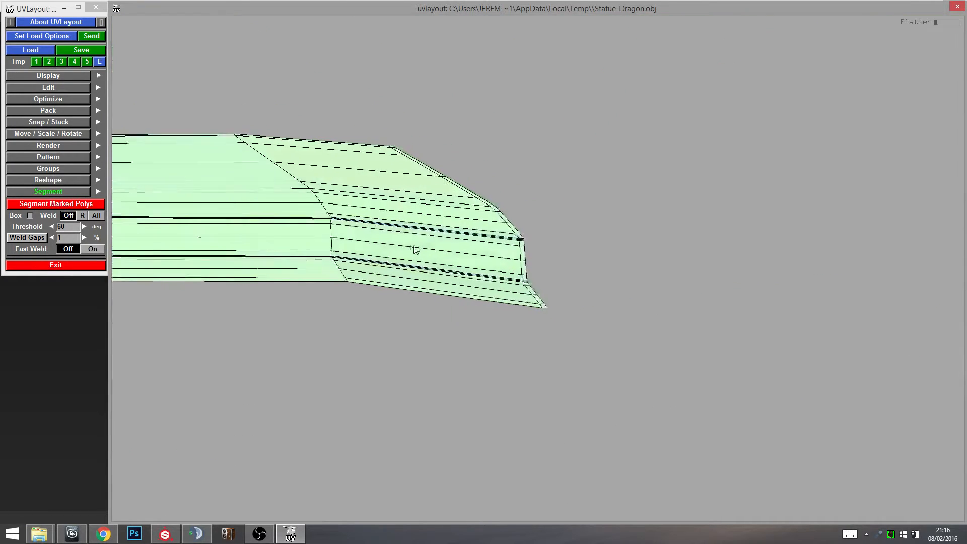
right_click_drag(618, 299, 488, 294)
key("f")
left_click_drag(503, 297, 426, 413)
left_click_drag(437, 367, 508, 402)
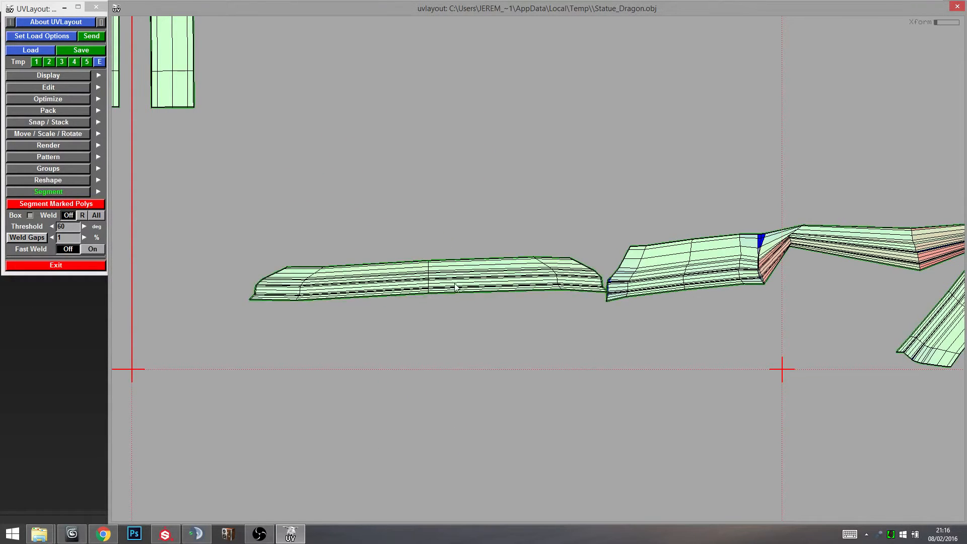
middle_click_drag(455, 283, 404, 271)
key("f")
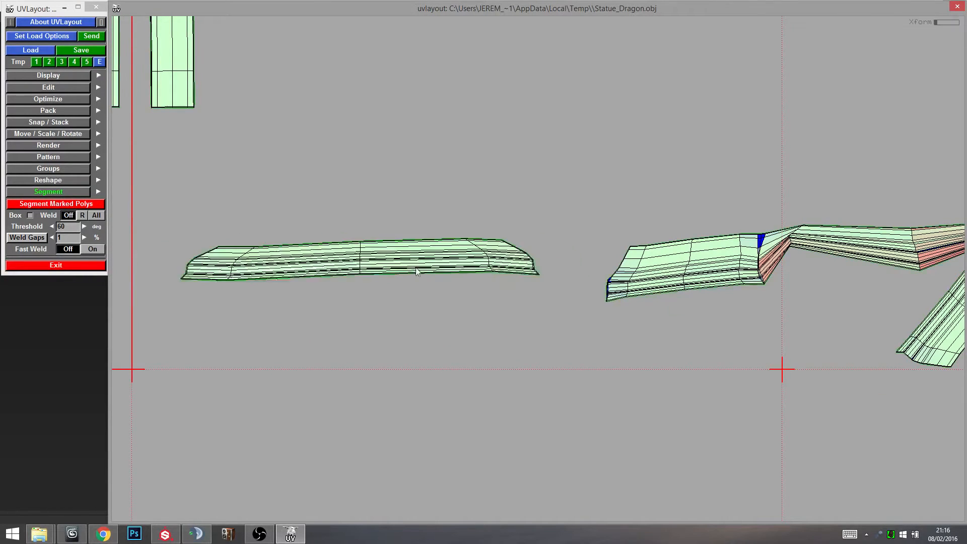
Flatten the separated section along a tagged lengthwise edge line so it lies straight and horizontal, and shift it aside.
scroll(370, 267, "up", 4)
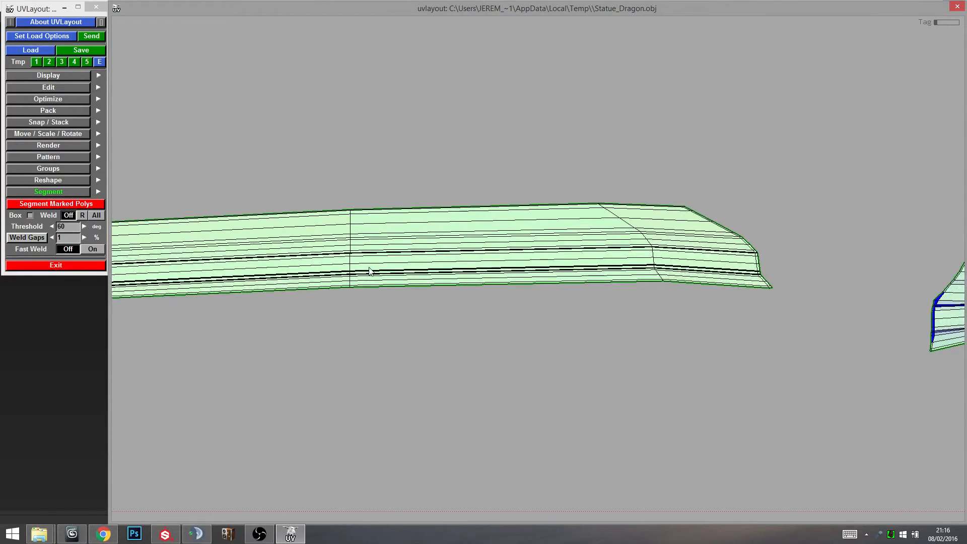
scroll(369, 271, "down", 3)
key("s")
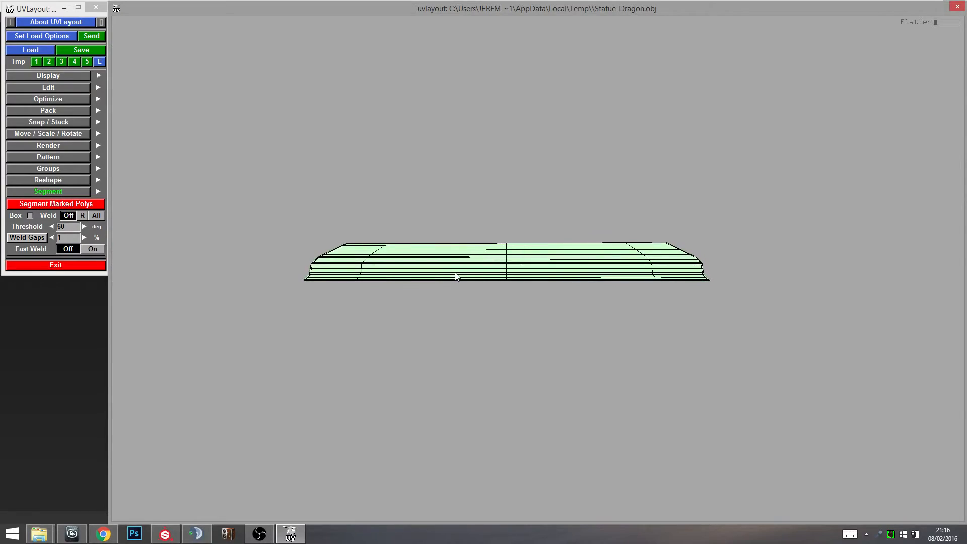
scroll(452, 280, "down", 4)
middle_click_drag(507, 262, 422, 264)
Flatten the remaining folded moulding strip until its overlaps open into an upright shape, and stop the flattening.
middle_click_drag(473, 297, 167, 283)
scroll(504, 272, "up", 5)
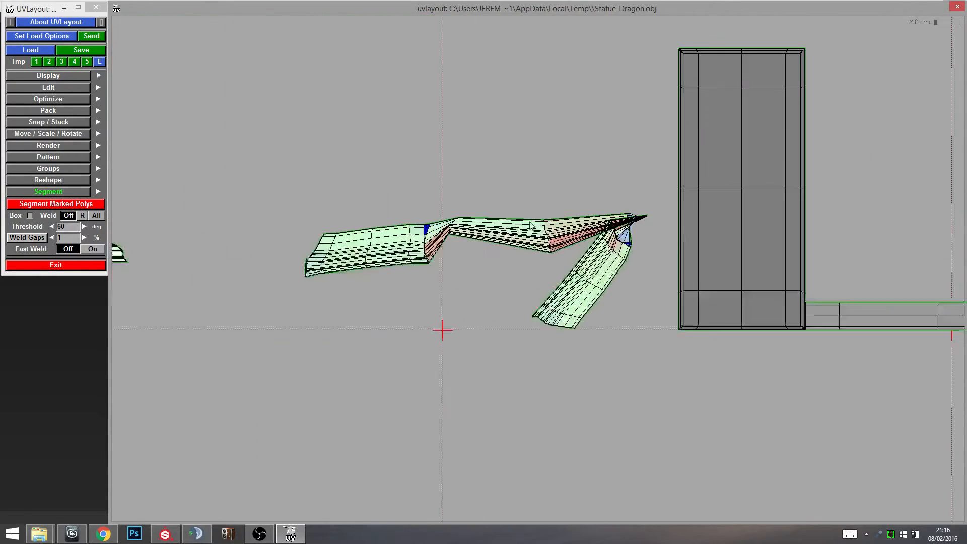
key("f")
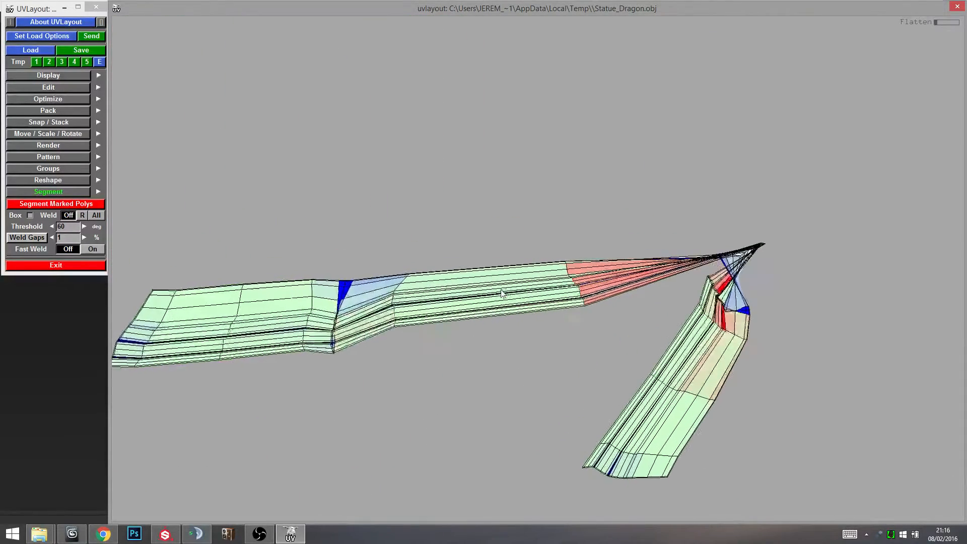
key("f")
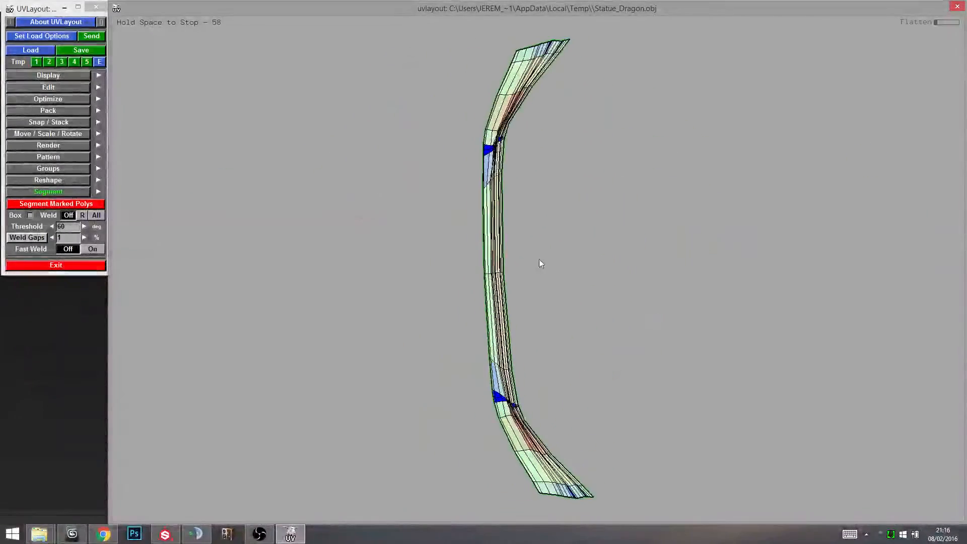
key("space")
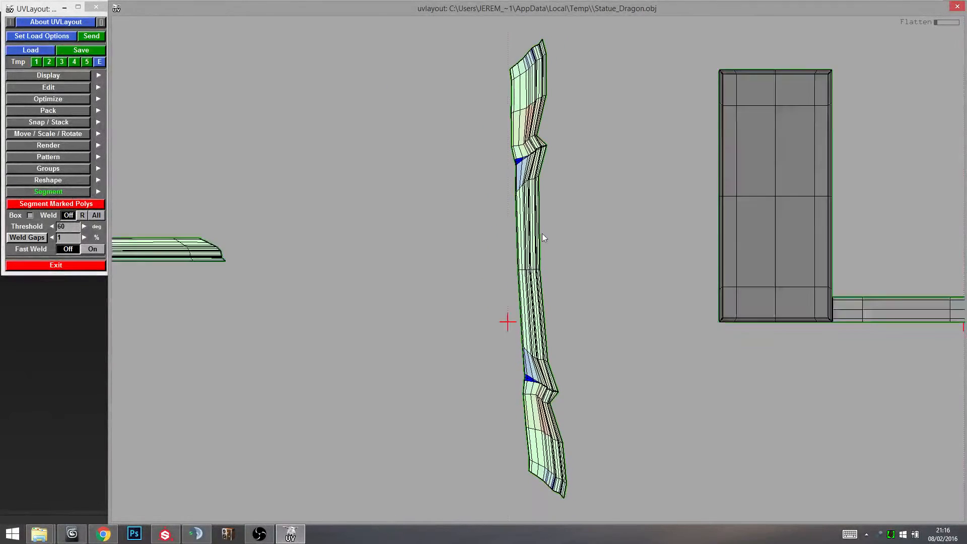
Cut the upright moulding strip crosswise along its upper corner fold and split the shell there.
middle_click_drag(542, 234, 546, 353)
right_click_drag(546, 353, 571, 232)
key("c")
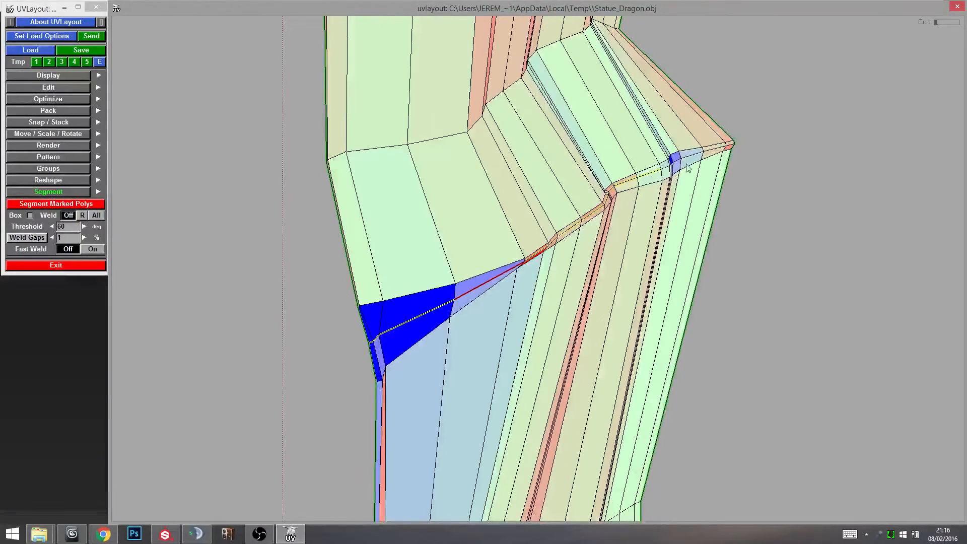
right_click_drag(579, 170, 515, 207)
key("shift+s")
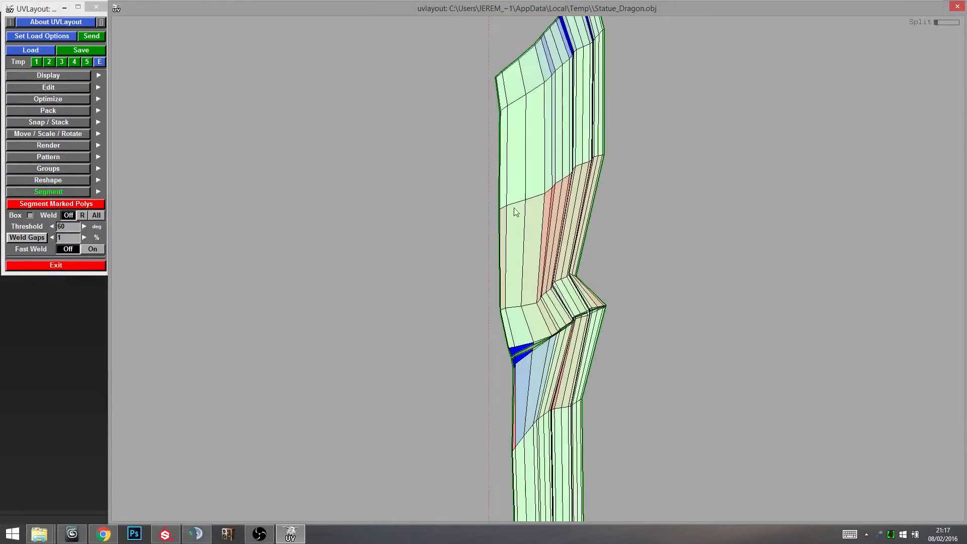
middle_click_drag(537, 259, 457, 156)
right_click_drag(458, 156, 528, 353)
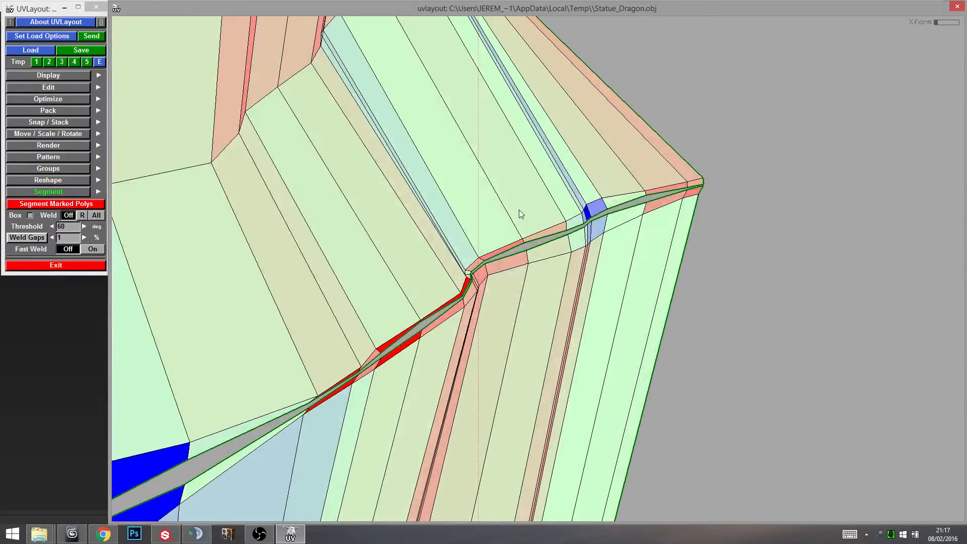
Flatten the moulding pieces separated at the upper corner fold.
key("f")
mouse_move(479, 190)
right_mouse_down()
mouse_move(488, 195)
mouse_move(471, 193)
right_mouse_up()
key("f")
right_click_drag(518, 432, 574, 471)
Cut the moulding strip crosswise along its lower corner fold and split the shell there.
middle_click_drag(574, 470, 505, 91)
right_click_drag(505, 90, 524, 65)
middle_click_drag(524, 66, 531, 164)
right_click_drag(531, 164, 543, 139)
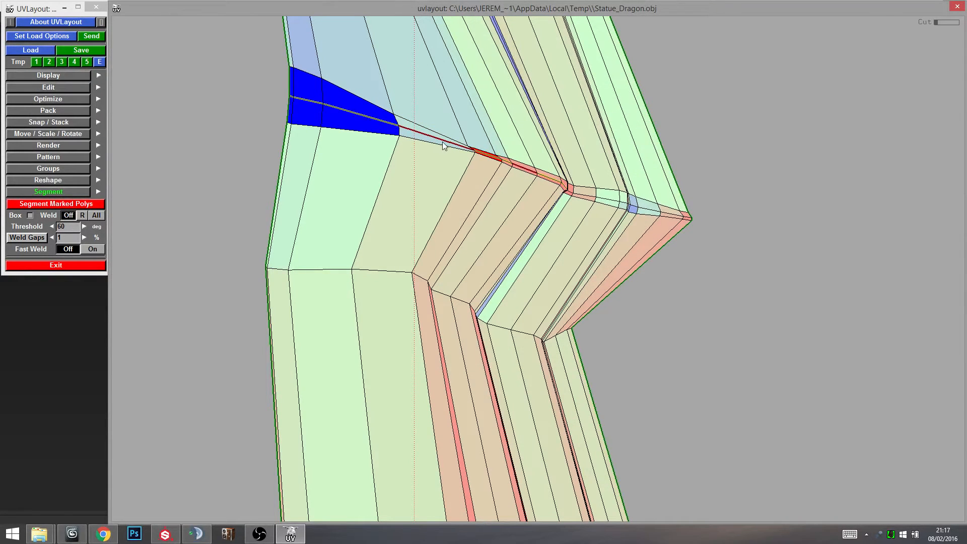
key("Return")
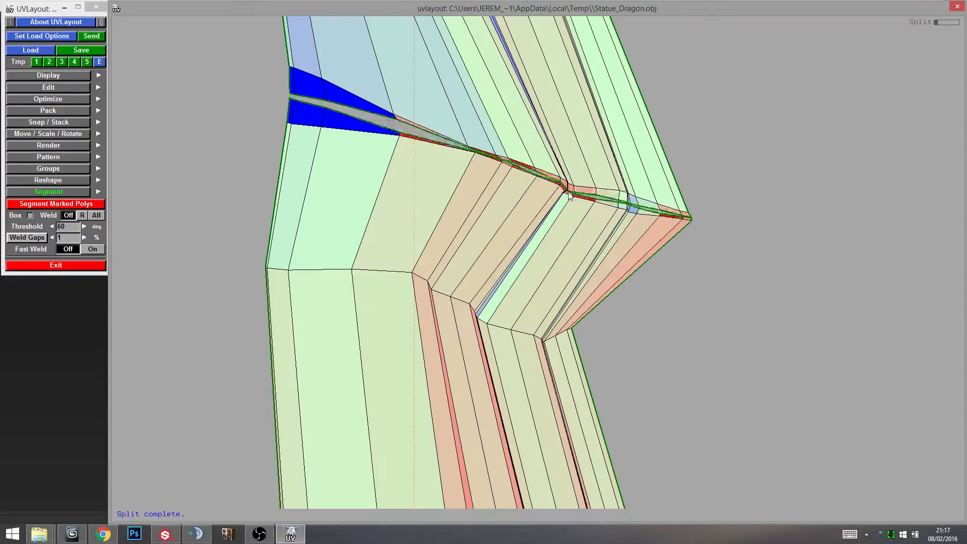
Flatten the pieces separated at the lower corner and move the long middle section clear of the two short end sections.
key("f")
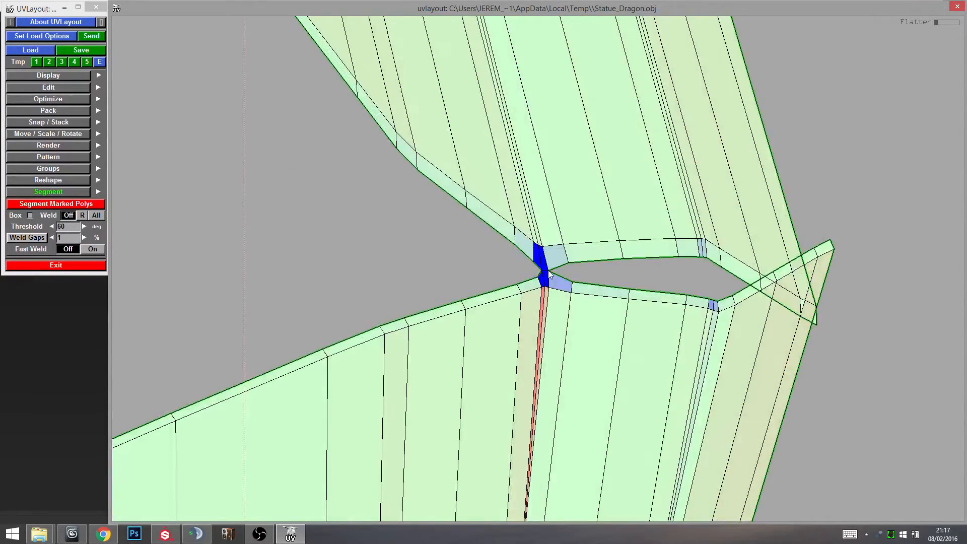
right_click_drag(547, 274, 564, 208)
key("f")
right_click_drag(528, 175, 552, 252)
key("f")
right_click_drag(540, 413, 547, 386)
middle_click_drag(578, 118, 563, 345)
middle_click_drag(499, 242, 378, 318)
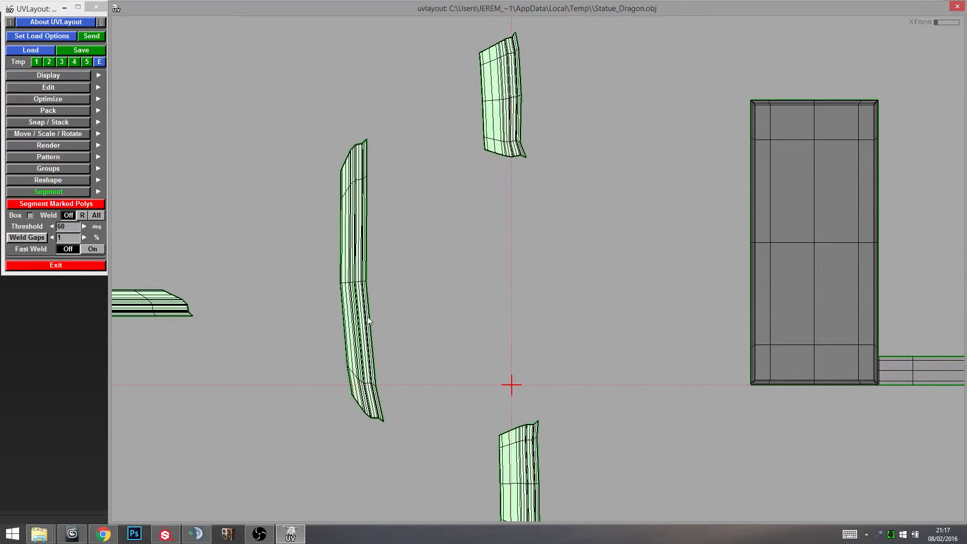
Tag a lengthwise edge line on the long middle section and flatten it into a straight upright strip.
right_click_drag(349, 301, 420, 292)
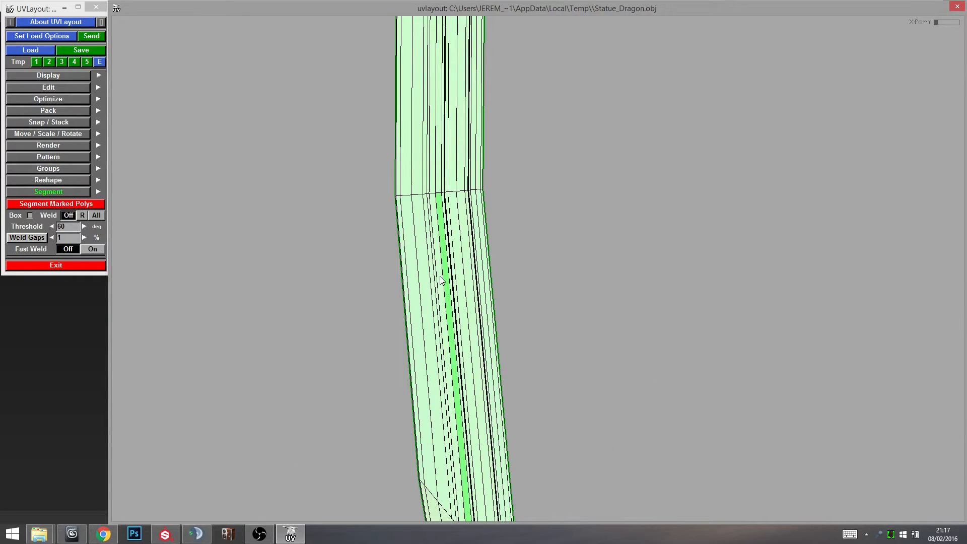
scroll(441, 259, "down", 3)
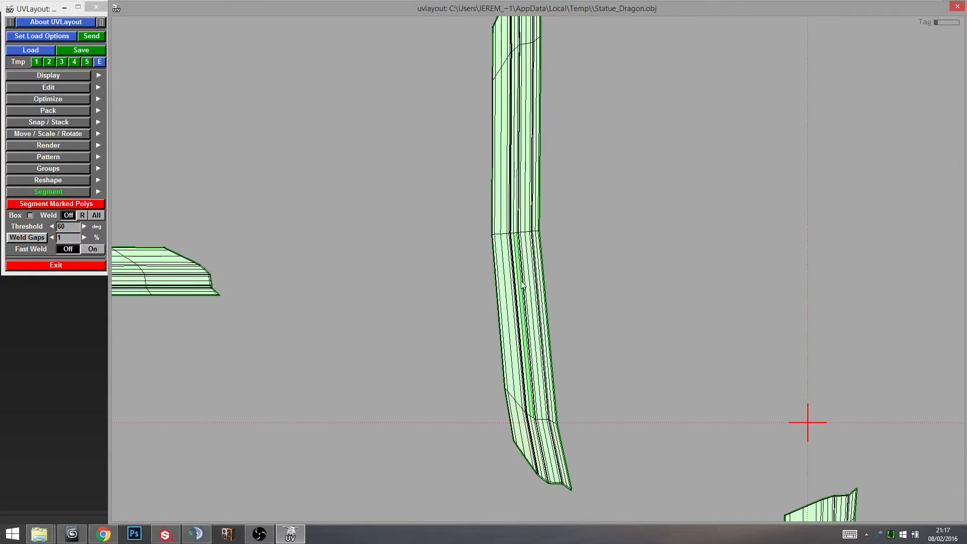
key("f")
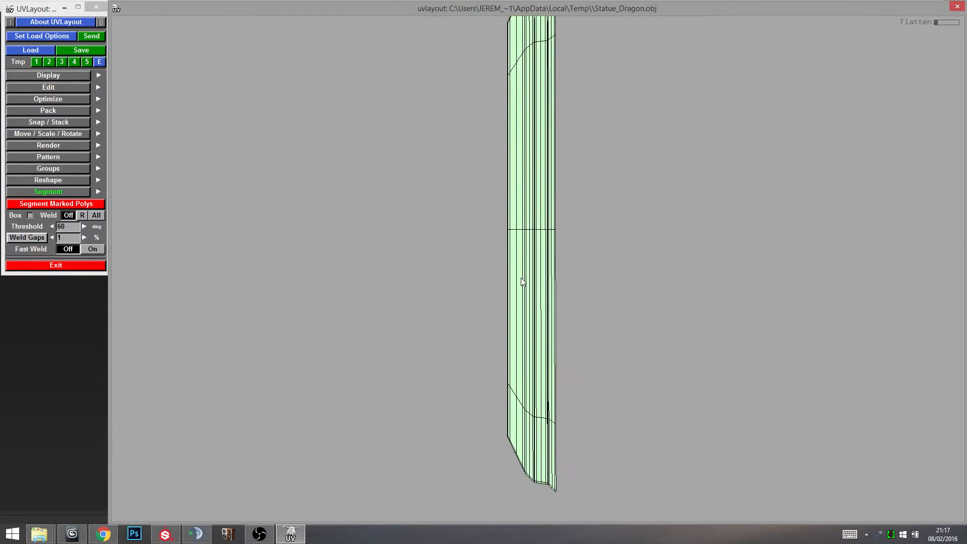
scroll(524, 280, "down", 5)
Straighten the lower short end section by tagging a lengthwise edge line and flattening the shell along it.
scroll(651, 397, "up", 5)
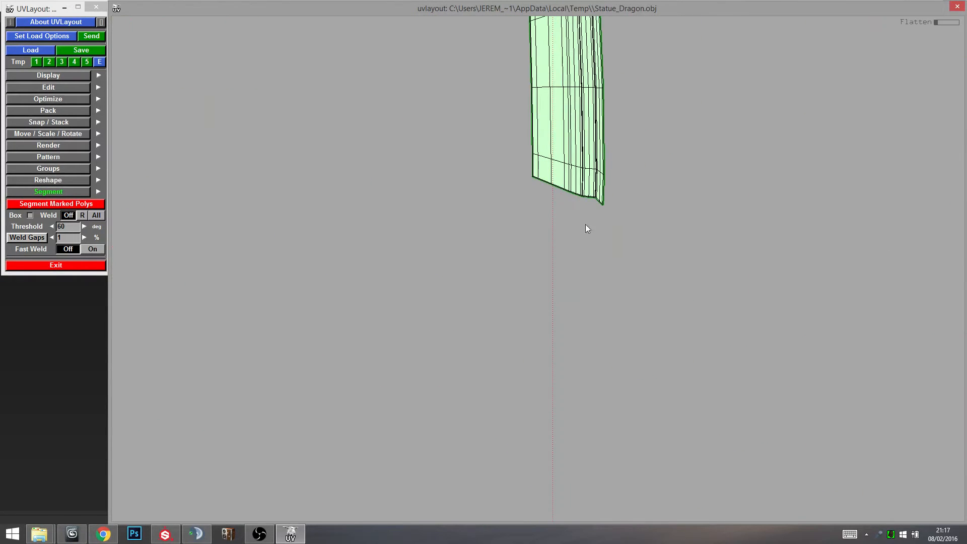
key("s")
scroll(564, 134, "down", 3)
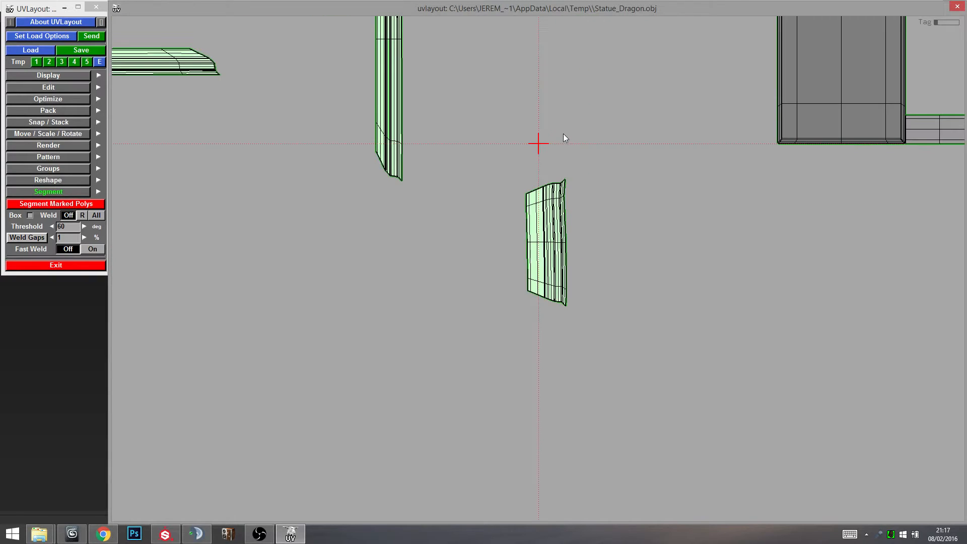
key("f")
Tag a lengthwise edge line on the upper short end section and flatten it upright.
middle_click_drag(528, 147, 504, 392)
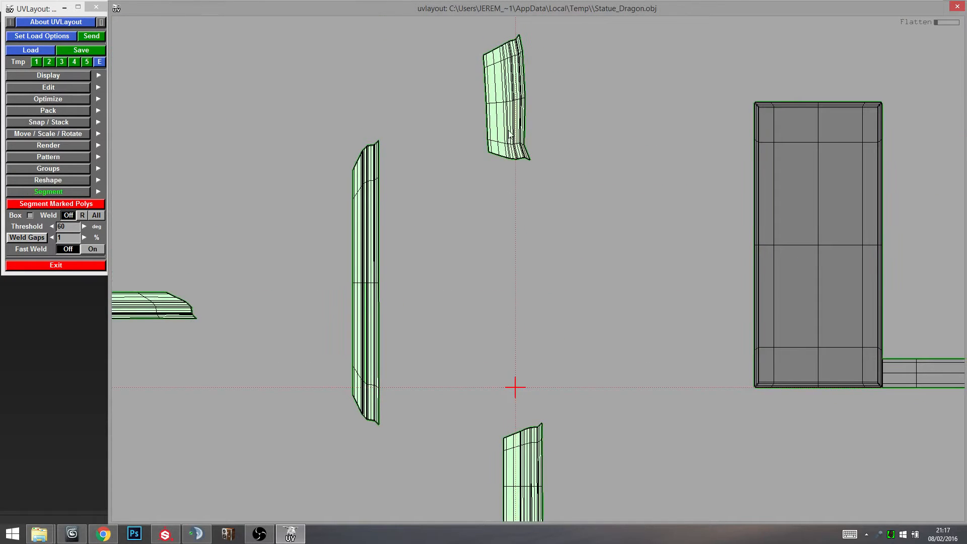
scroll(508, 131, "up", 3)
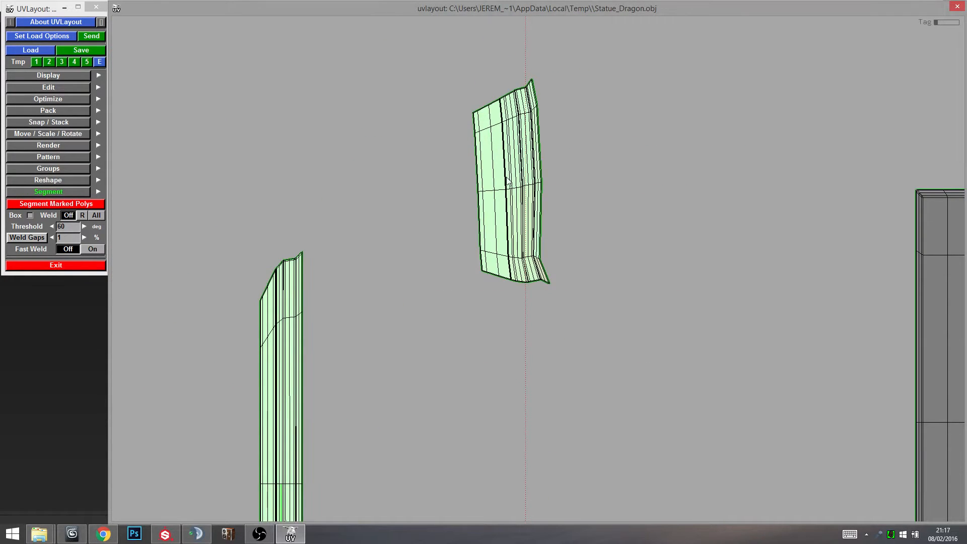
key("f")
Move the two short end sections beside the long straightened moulding strip.
scroll(507, 183, "down", 5)
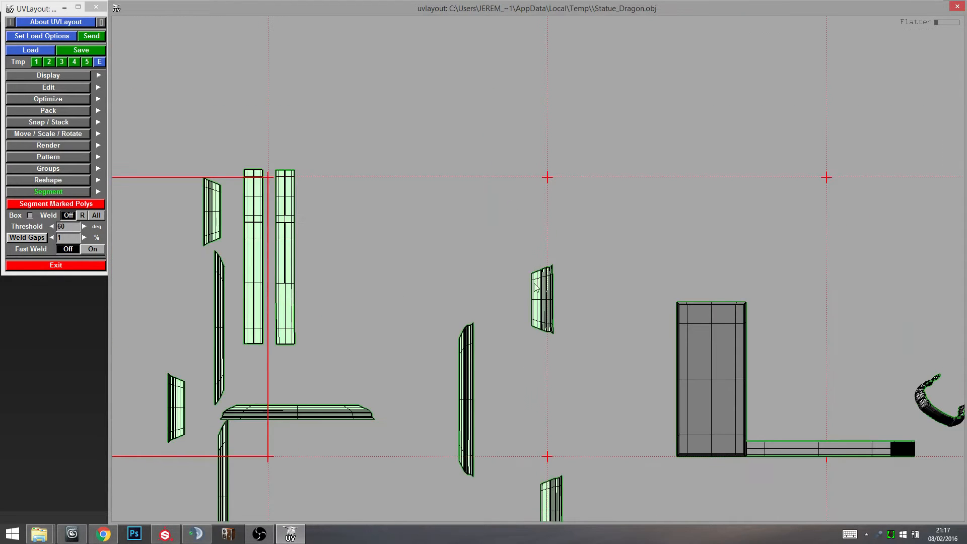
middle_click_drag(535, 285, 378, 302)
middle_click_drag(556, 498, 412, 412)
middle_click_drag(563, 452, 458, 309)
Flatten the large rectangular pedestal panel shell and move it next to the finished moulding strips.
right_click_drag(458, 309, 584, 275)
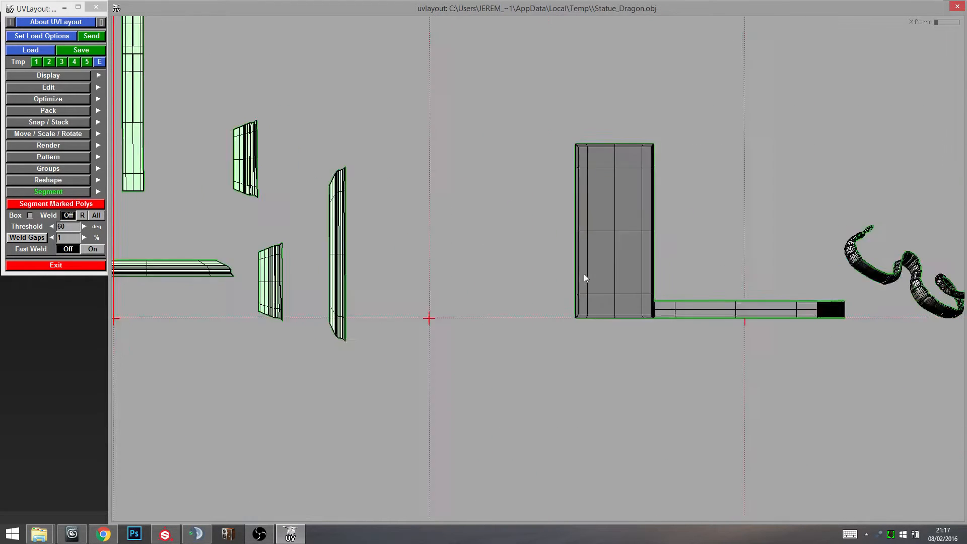
scroll(598, 260, "up", 3)
key("f")
middle_click_drag(598, 259, 375, 267)
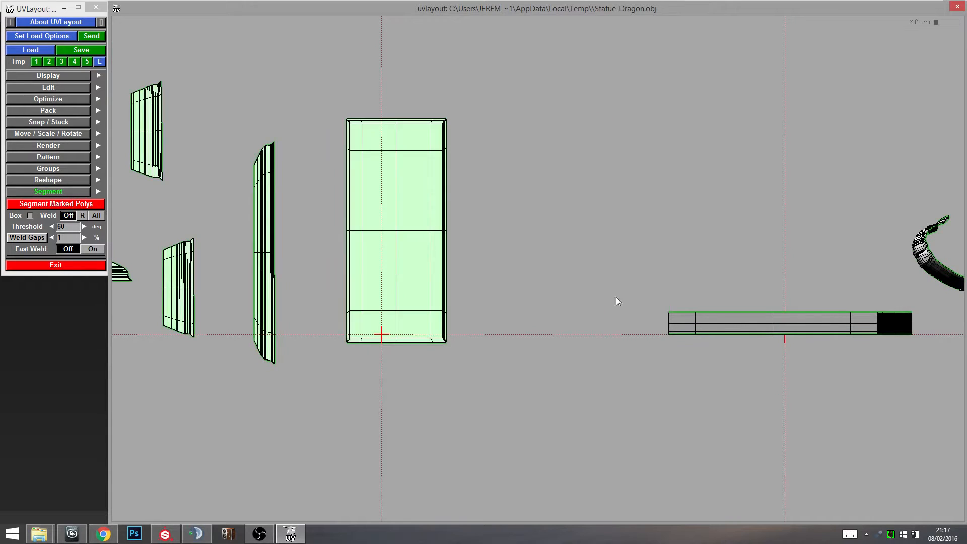
Flatten the narrow side band shell, releasing its boundary so it opens into one long strip.
key("f")
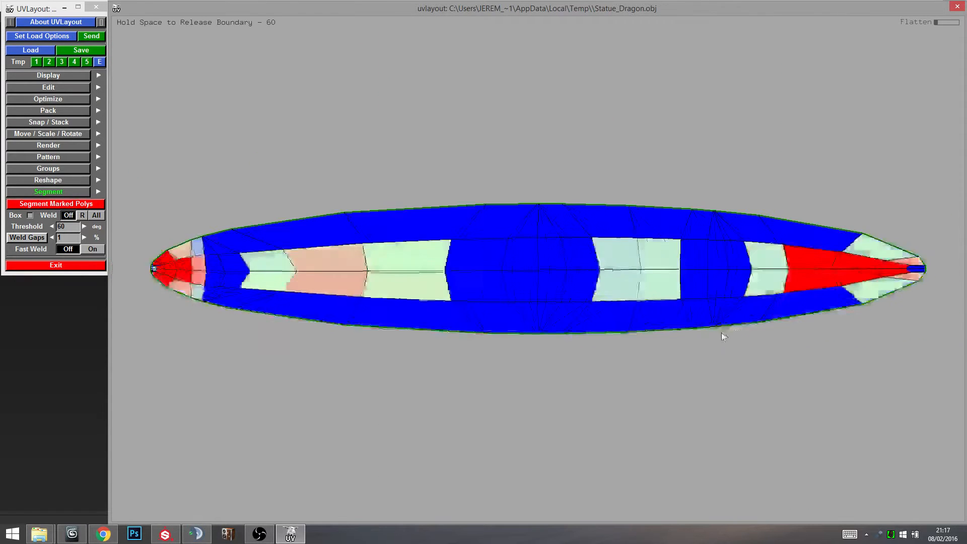
key("space")
scroll(527, 247, "up", 4)
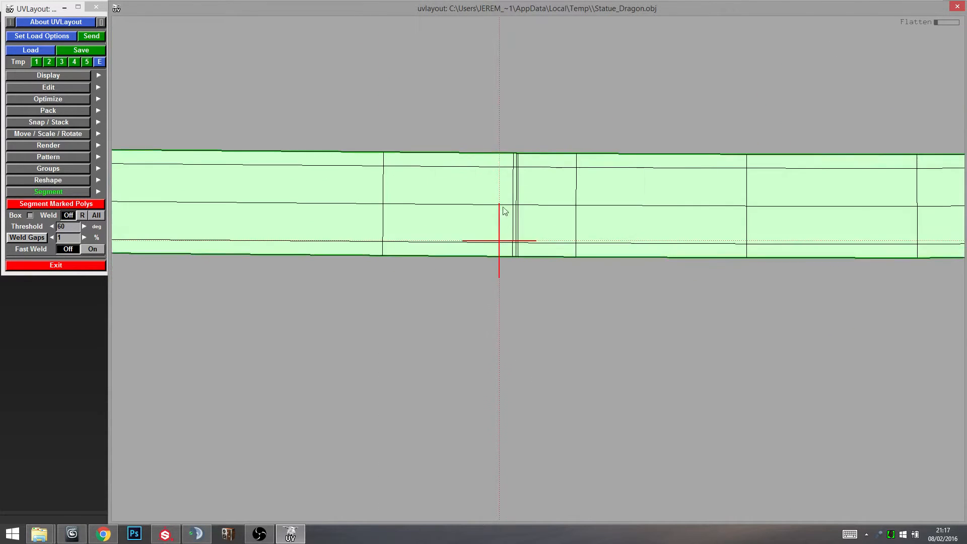
Cut the long band crosswise at its middle corner edge, split it into two strips, and flatten the pieces.
scroll(505, 211, "up", 2)
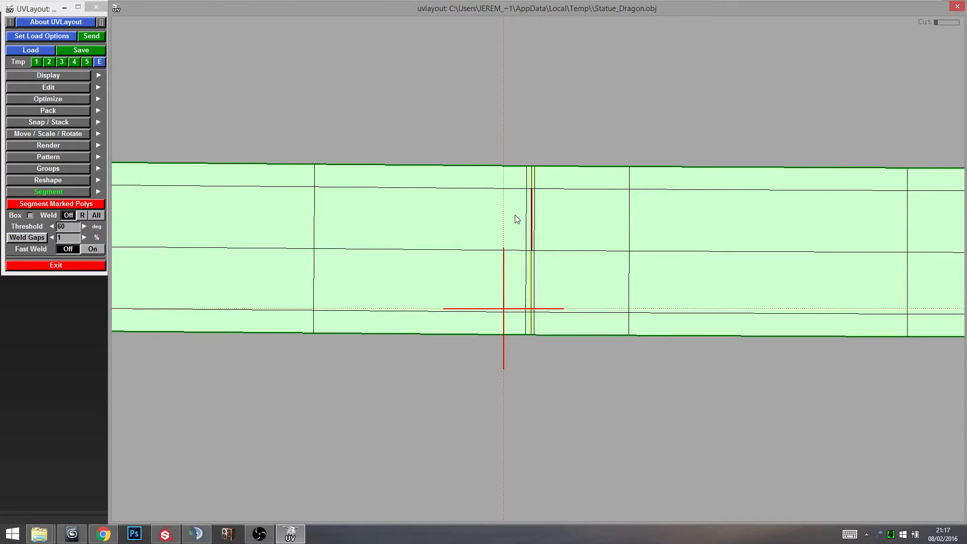
scroll(517, 219, "down", 6)
key("f")
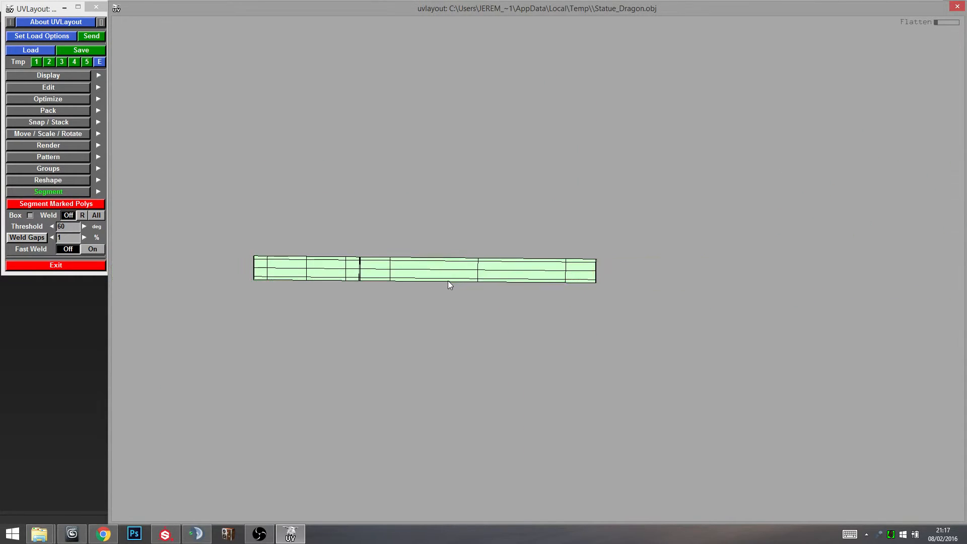
key("f")
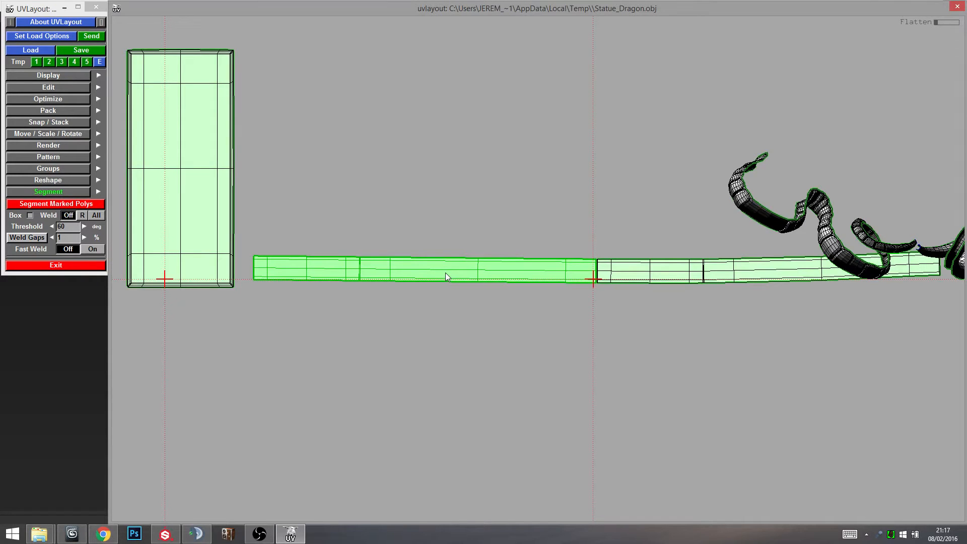
Flatten both band strips along their tagged central edge lines and move them apart, one above the other.
key("f")
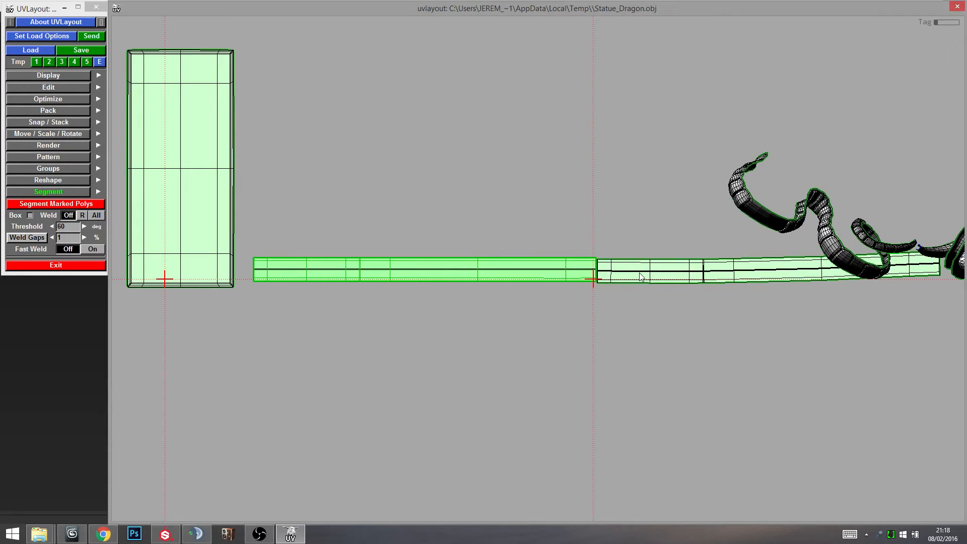
key("f")
middle_click_drag(707, 272, 386, 207)
middle_click_drag(705, 272, 534, 312)
Shift the dragon's ribbed belly shell clear of the neighbouring shell, flatten it into a long strip, and stop the flattening.
scroll(567, 292, "up", 3)
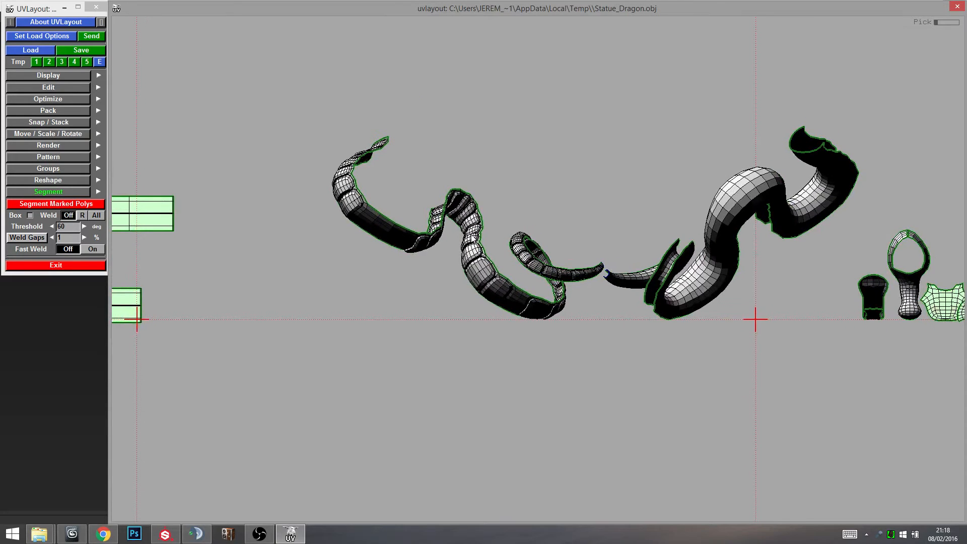
middle_click_drag(485, 280, 482, 292)
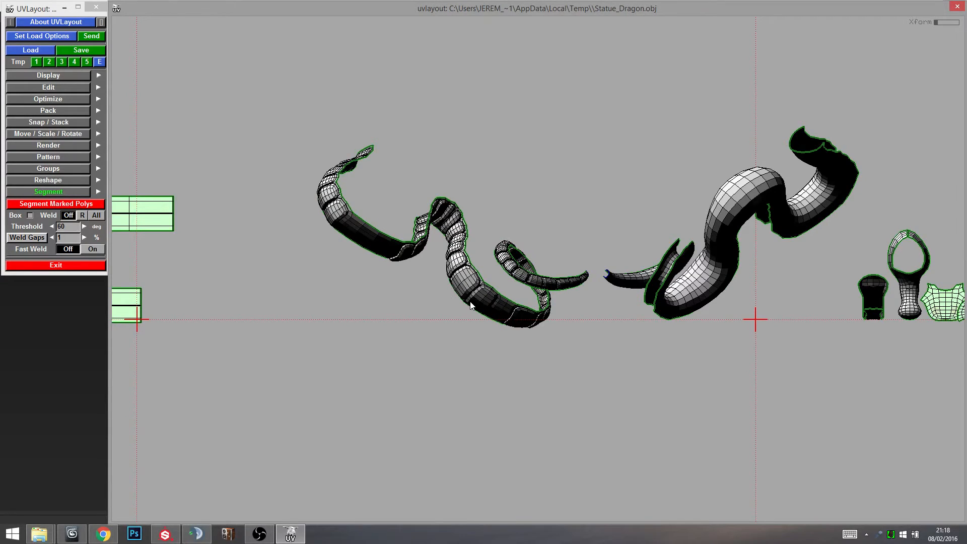
key("f")
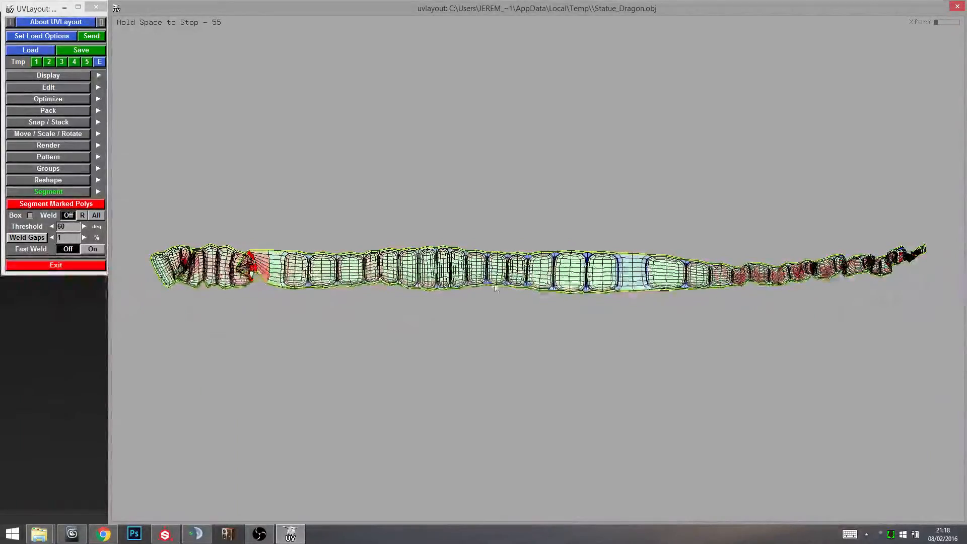
key("space")
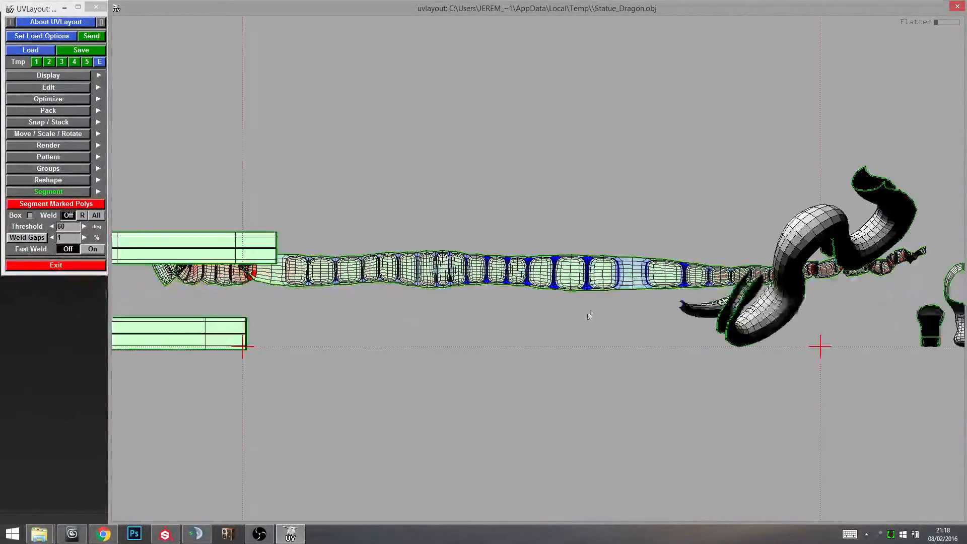
scroll(589, 316, "up", 5)
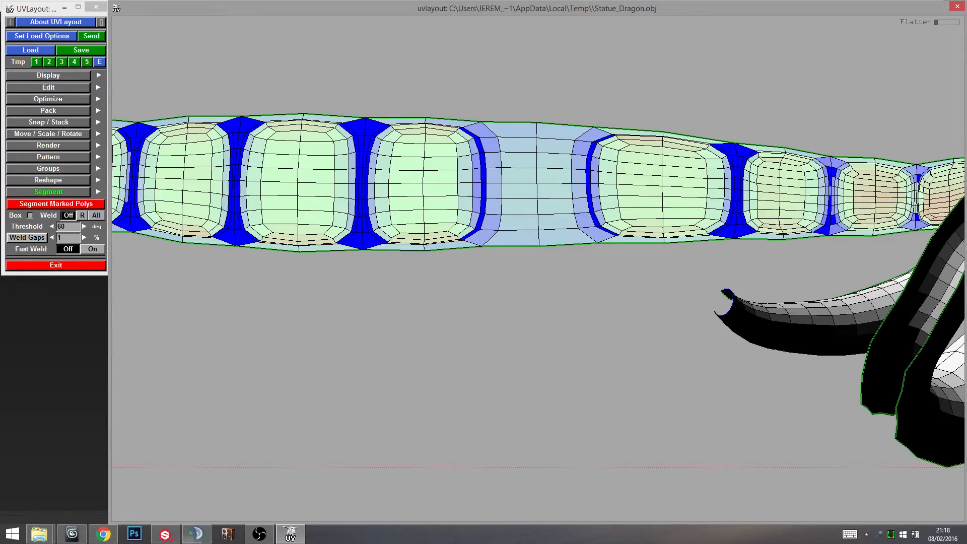
Switch to Substance Painter and examine the seams between the dragon's golden belly plates and green scaly skin.
left_click(166, 534)
mouse_move(536, 294)
left_mouse_down("alt")
mouse_move(438, 255)
mouse_move(381, 264)
mouse_move(381, 254)
left_mouse_up("alt")
middle_click_drag(504, 194, 427, 317, "alt")
scroll(427, 317, "down", 3)
scroll(426, 318, "up", 7)
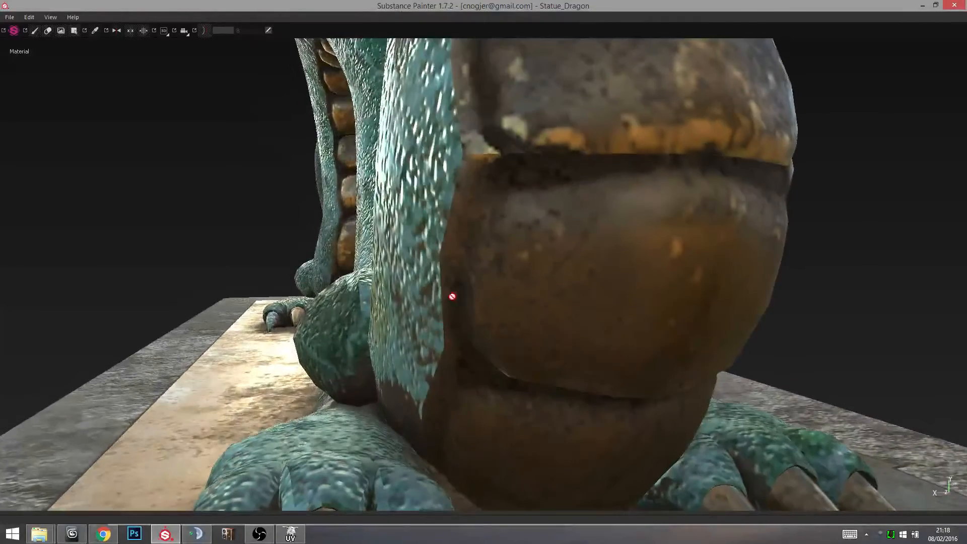
left_click_drag(689, 165, 553, 207, "alt")
left_click_drag(614, 201, 571, 317, "alt")
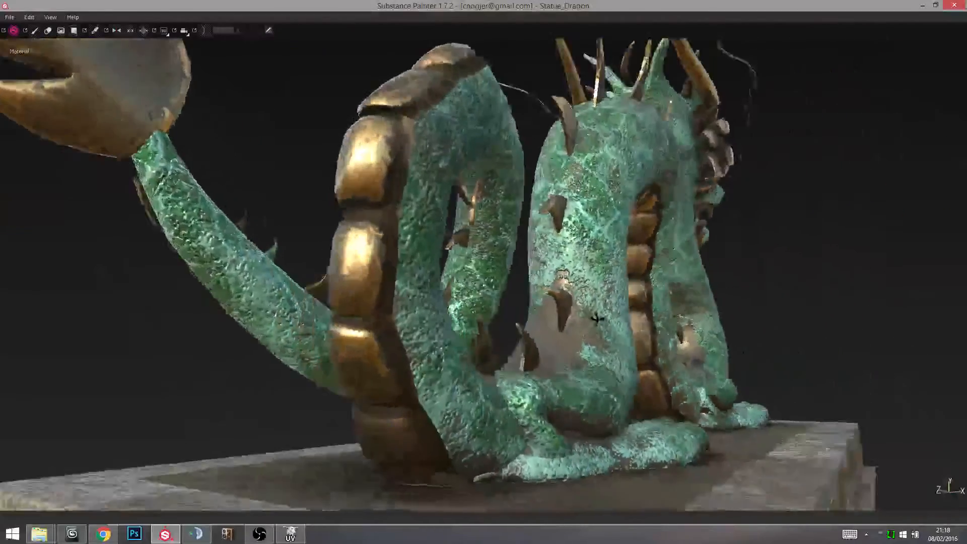
left_click_drag(598, 318, 580, 224, "alt")
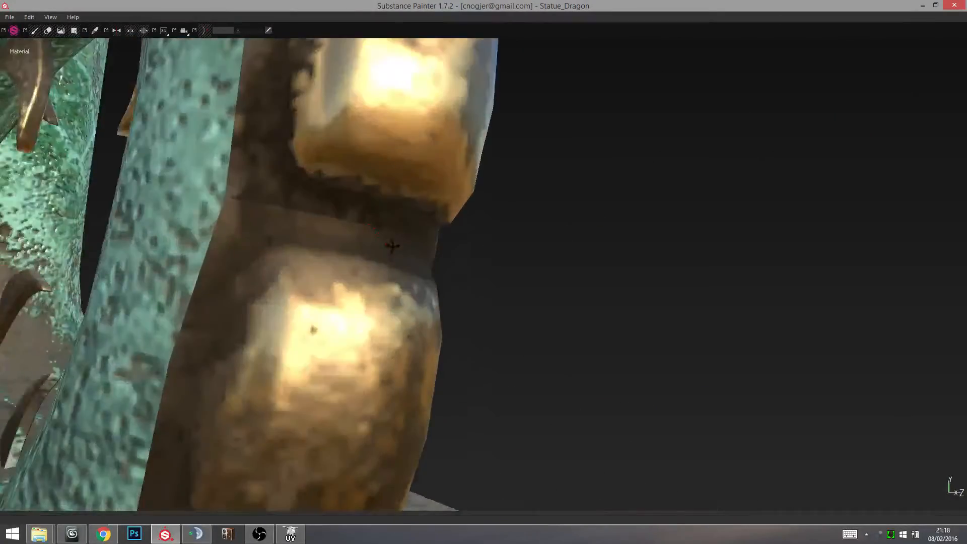
left_click_drag(392, 246, 363, 251, "alt")
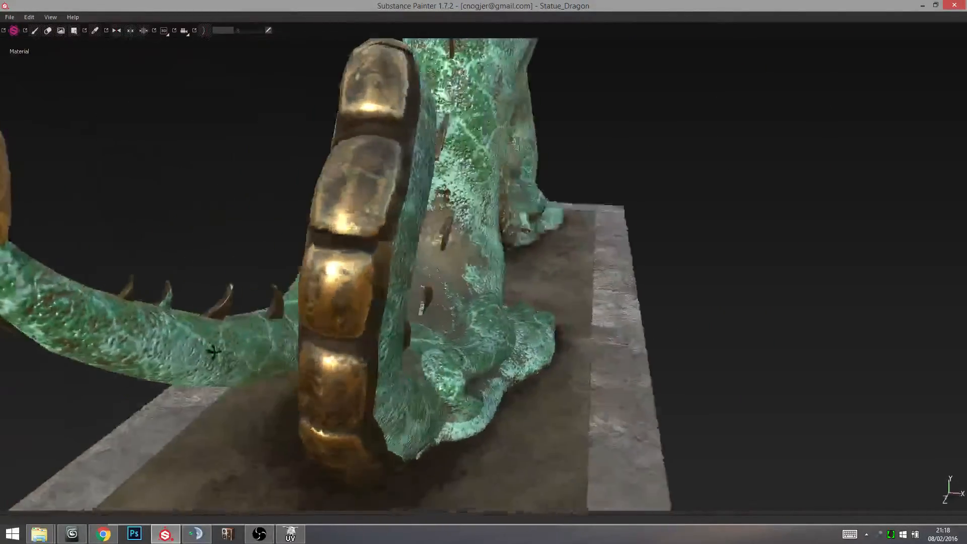
left_click_drag(214, 352, 183, 432, "alt")
Examine the golden belly plates along the dragon's body, neck and underside to find where the belly shell can be split.
scroll(393, 285, "down", 5)
scroll(389, 317, "up", 6)
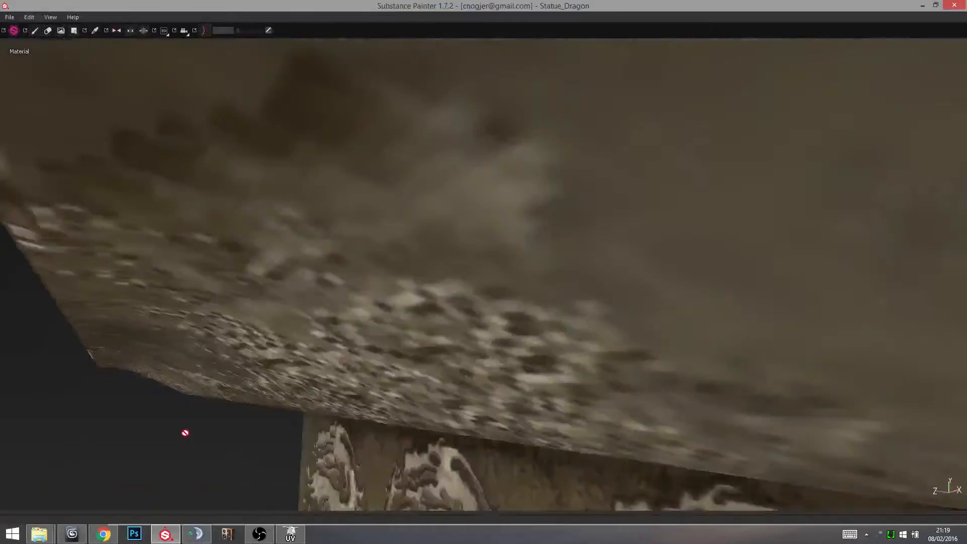
scroll(541, 329, "down", 3)
left_click_drag(541, 329, 223, 469, "alt")
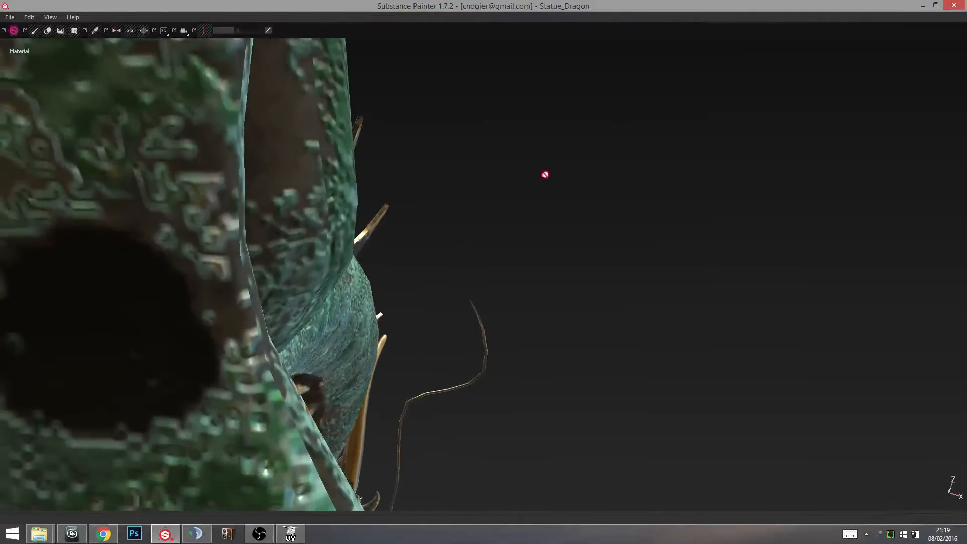
left_click_drag(545, 175, 655, 141, "alt")
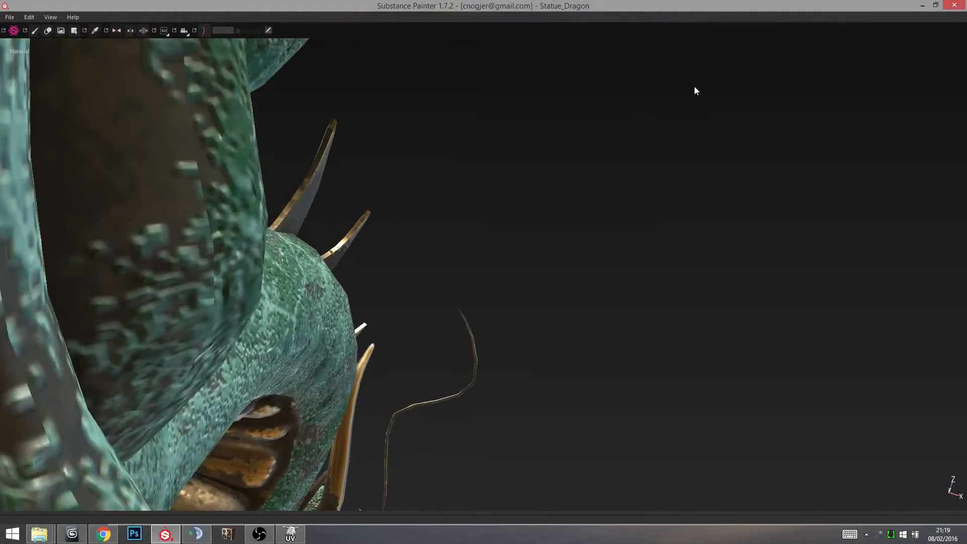
middle_click_drag(341, 356, 744, 82, "alt")
middle_click_drag(453, 302, 715, 82, "alt")
middle_click_drag(353, 283, 731, 76, "alt")
middle_click_drag(303, 303, 475, 4, "alt")
middle_click_drag(398, 266, 429, 168, "alt")
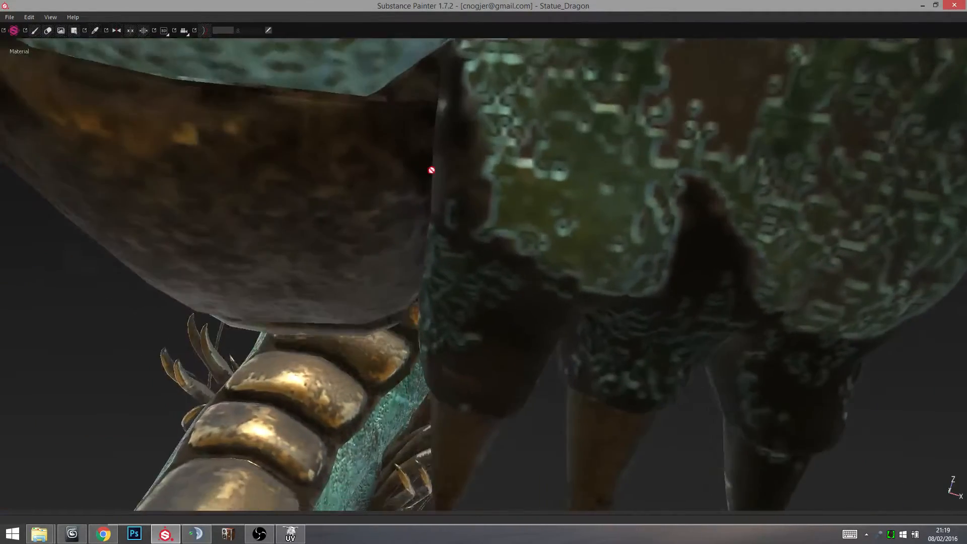
left_click_drag(430, 168, 305, 357, "alt")
middle_click_drag(306, 357, 566, 167, "alt")
left_click_drag(566, 167, 535, 229, "alt")
middle_click_drag(536, 228, 614, 116, "alt")
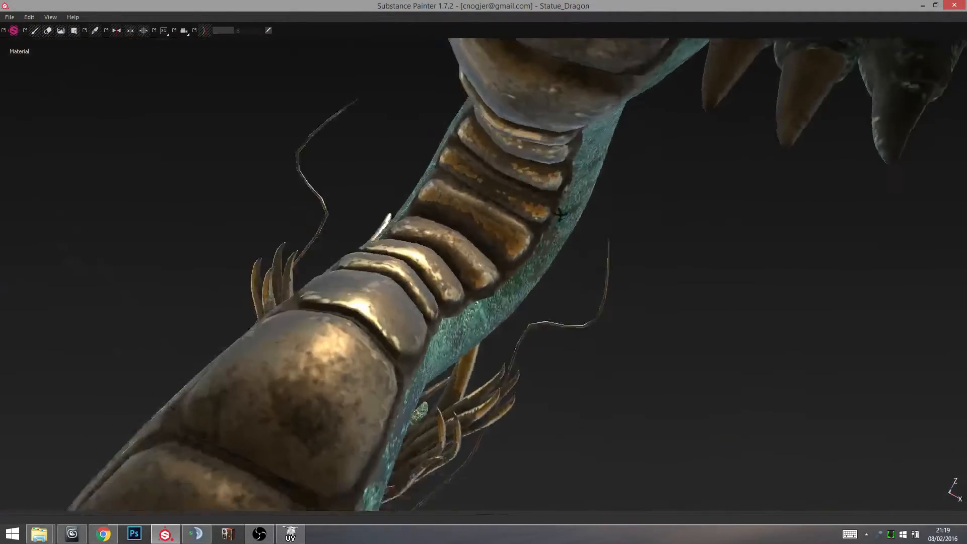
left_click_drag(615, 116, 321, 307, "alt")
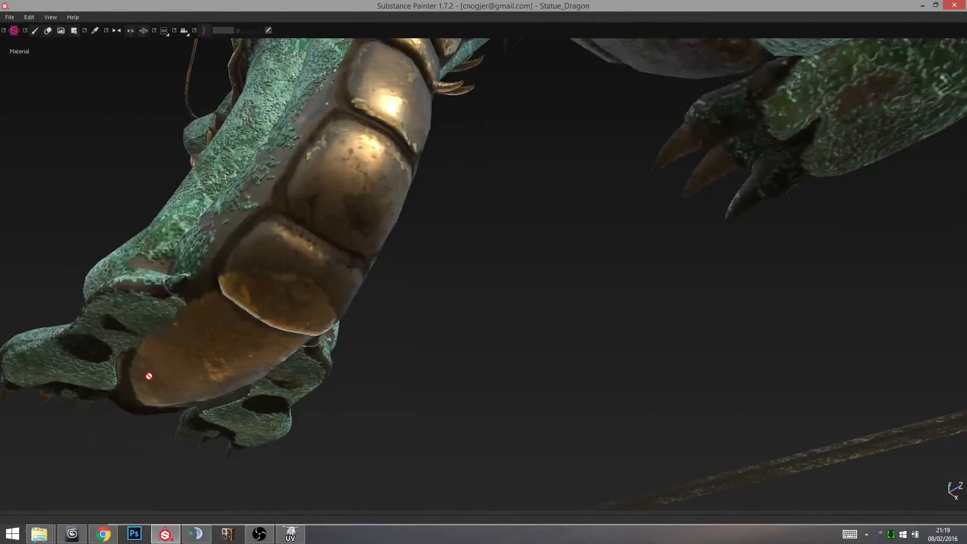
left_click_drag(227, 301, 459, 257, "alt")
left_click_drag(490, 207, 512, 300, "alt")
scroll(512, 300, "down", 4)
left_click_drag(373, 262, 476, 298, "alt")
Switch back to UVLayout and move the long flattened belly strip well below the neighbouring shells.
key("alt+Tab")
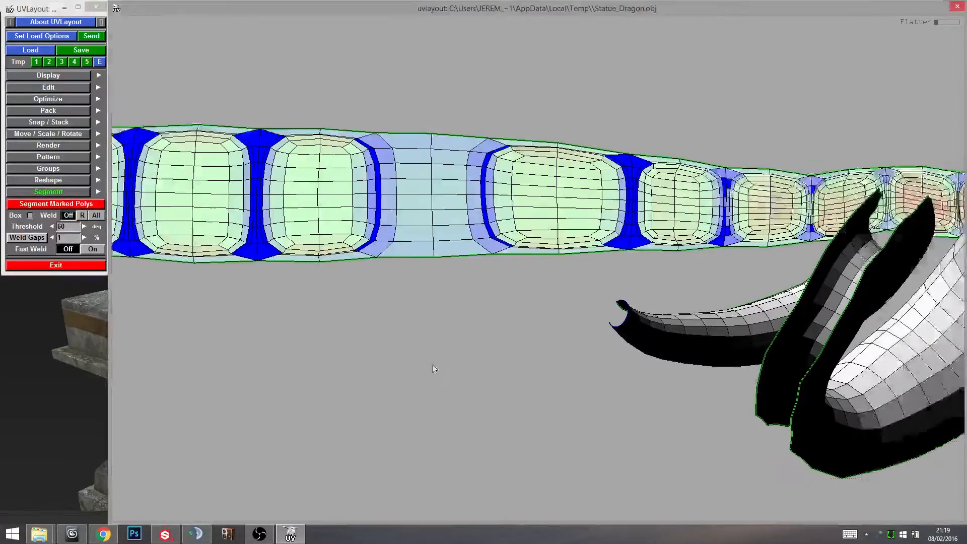
right_click_drag(458, 206, 449, 331)
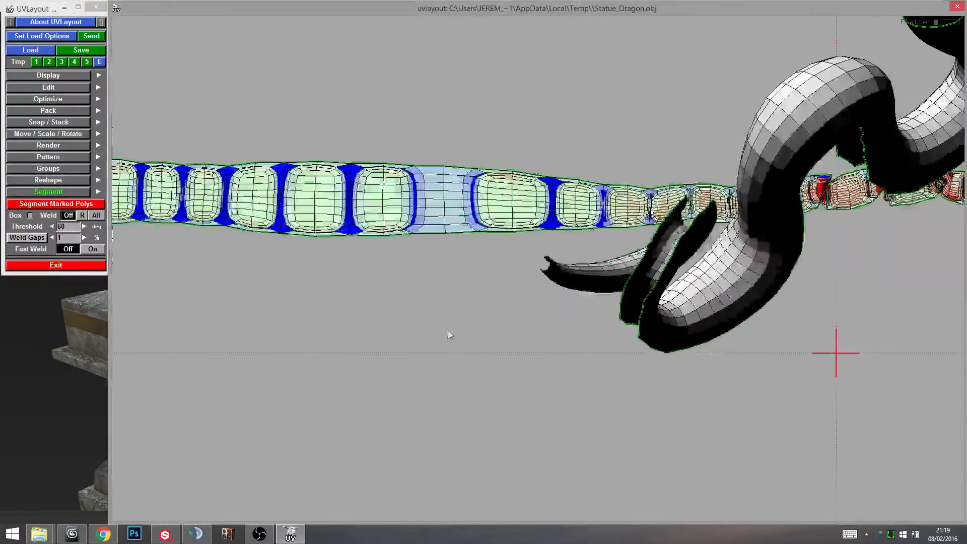
right_click_drag(476, 293, 554, 310)
middle_click_drag(447, 257, 439, 455)
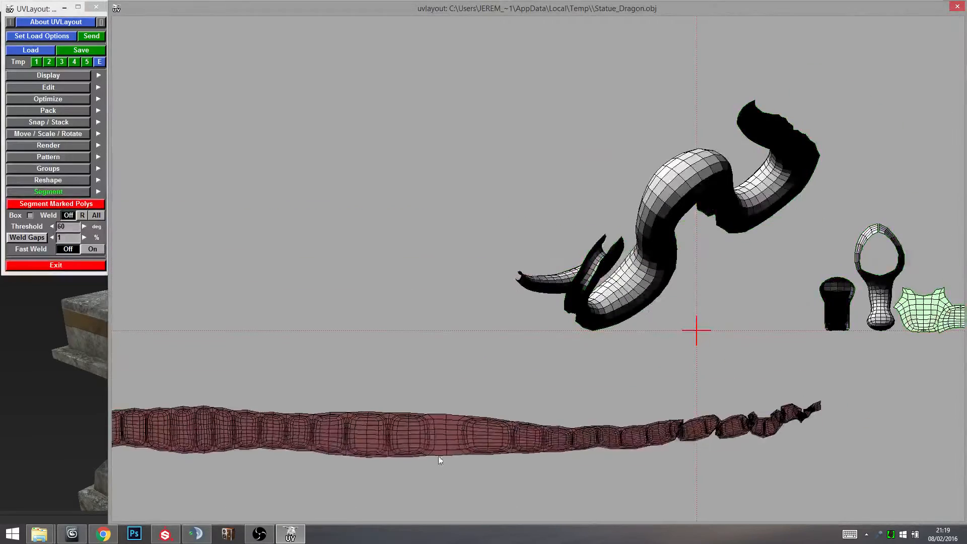
middle_click_drag(467, 361, 489, 167)
Cut the belly strip crosswise through its two plain unribbed sections and split it into three pieces.
middle_click_drag(333, 280, 668, 232)
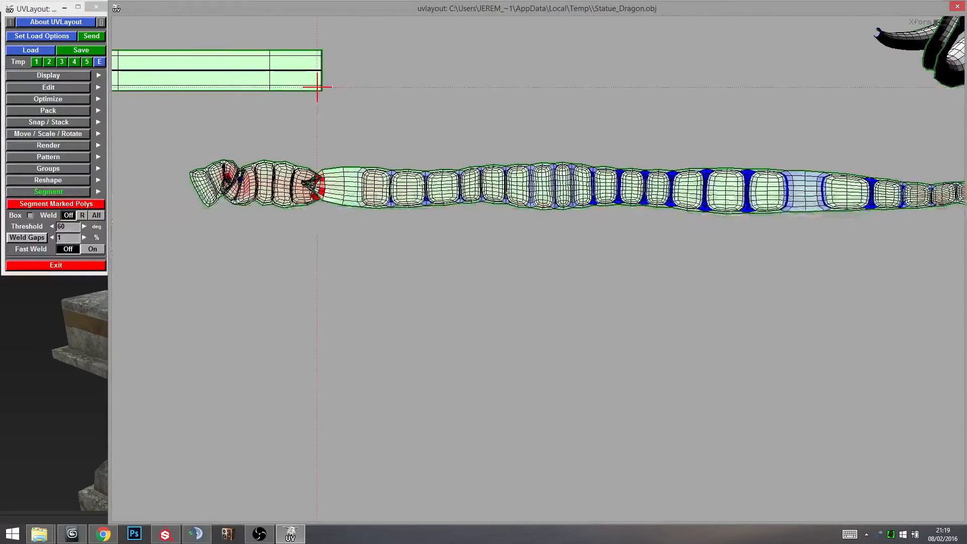
right_click_drag(347, 202, 324, 157)
middle_click_drag(324, 158, 332, 278)
middle_click_drag(493, 330, 150, 283)
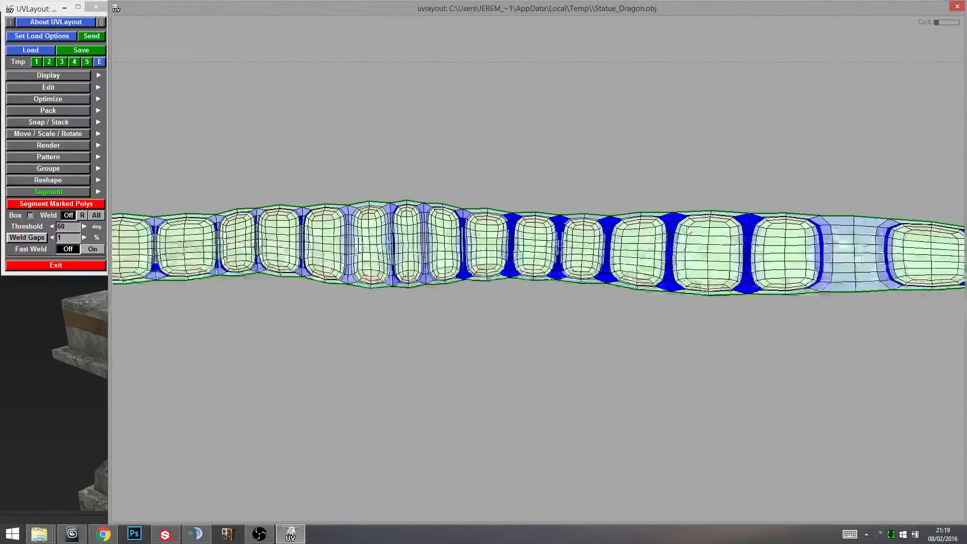
right_click_drag(855, 264, 425, 303)
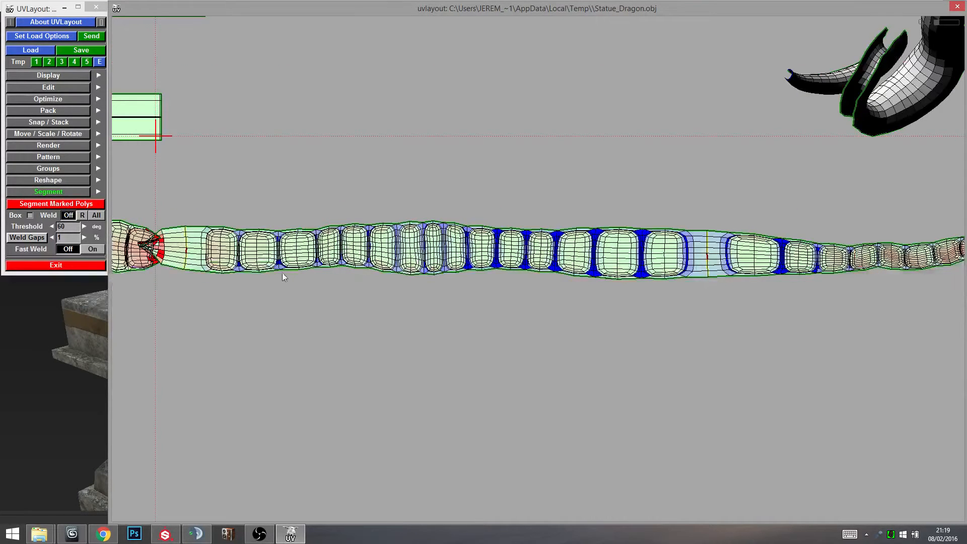
key("Return")
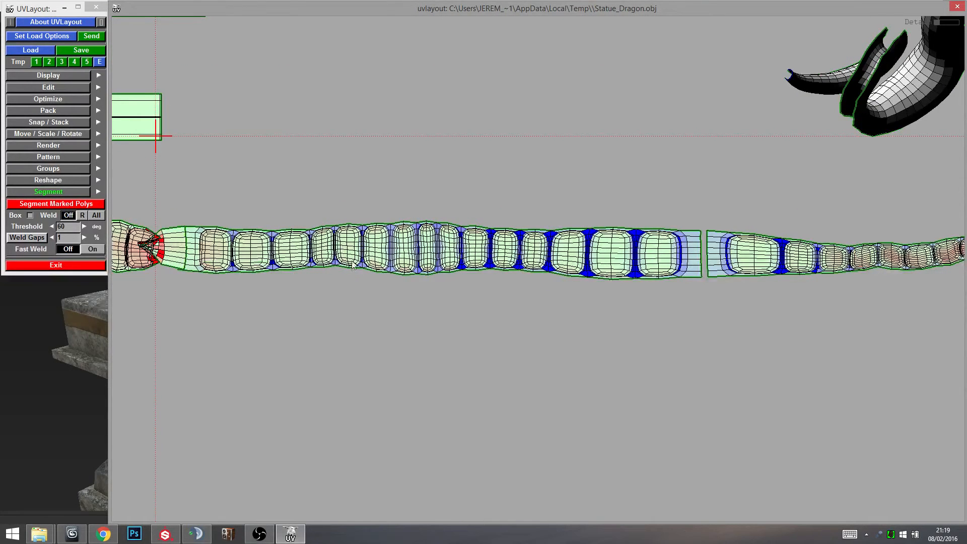
Move the middle belly piece up clear of the two end pieces and flatten it.
middle_click_drag(352, 261, 391, 42)
middle_click_drag(440, 115, 428, 263)
key("shift+f")
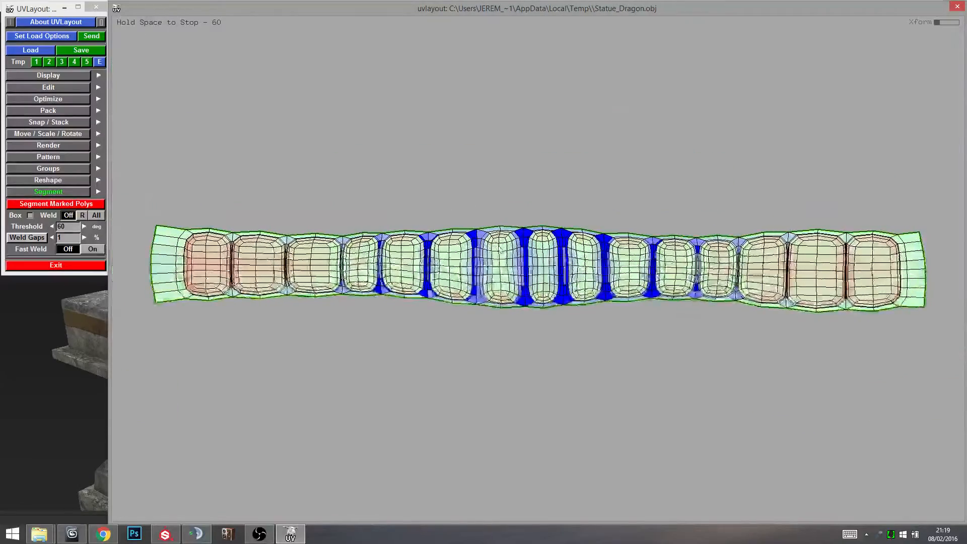
Cut the middle belly piece crosswise along a groove near its centre, split it in two, and flatten the right half.
right_click_drag(500, 249, 528, 267)
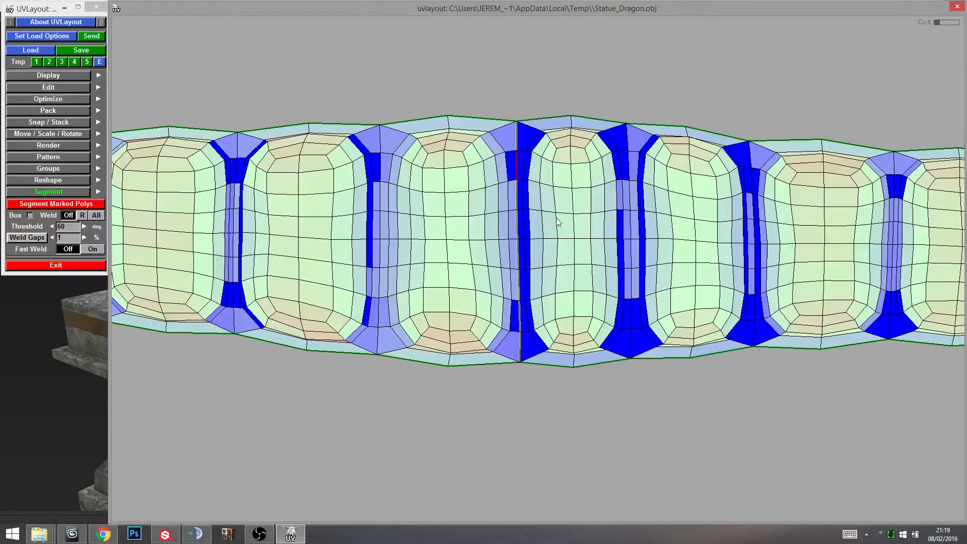
key("Return")
right_click_drag(558, 223, 514, 202)
key("f")
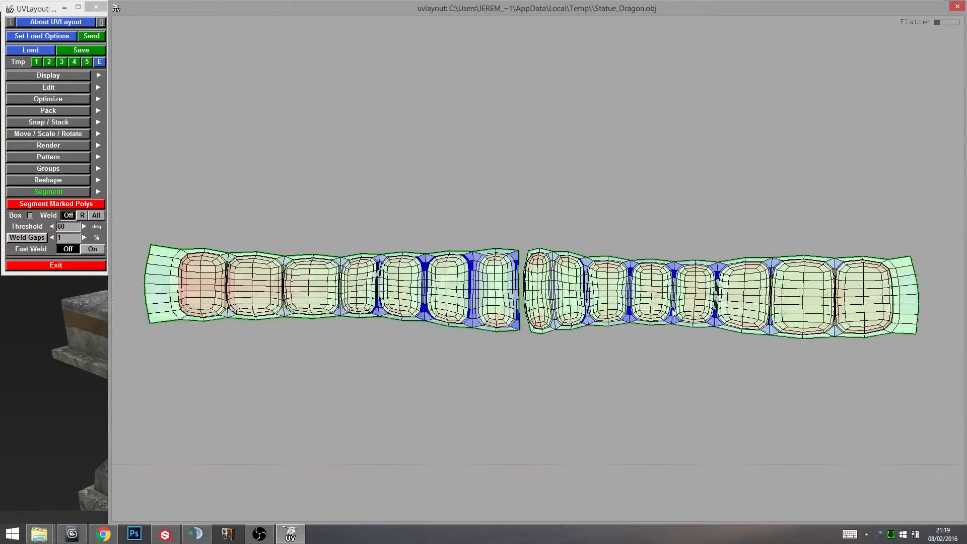
Flatten the right half of the middle belly piece further and inspect its plates and grooves for distortion.
middle_click_drag(623, 310, 433, 306)
right_click_drag(433, 306, 455, 288)
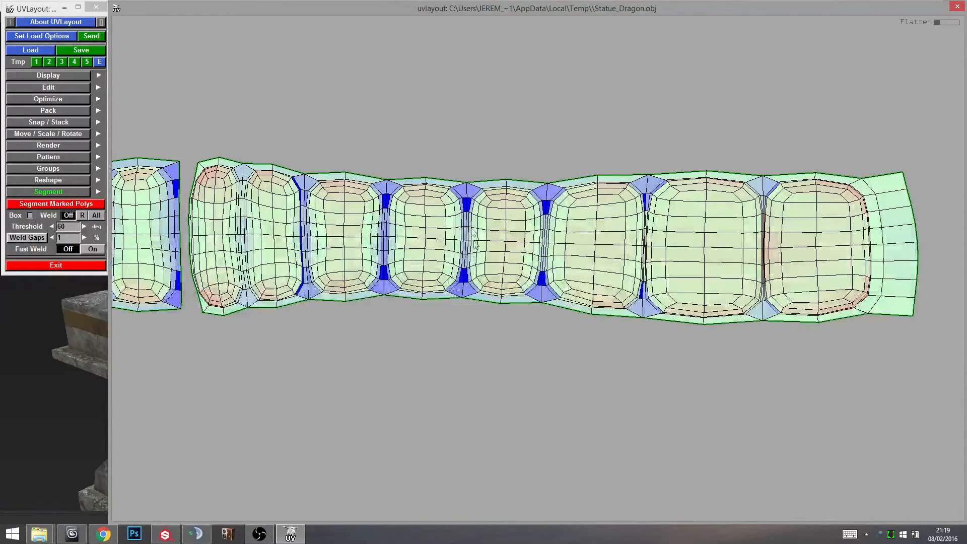
middle_click_drag(477, 286, 552, 296)
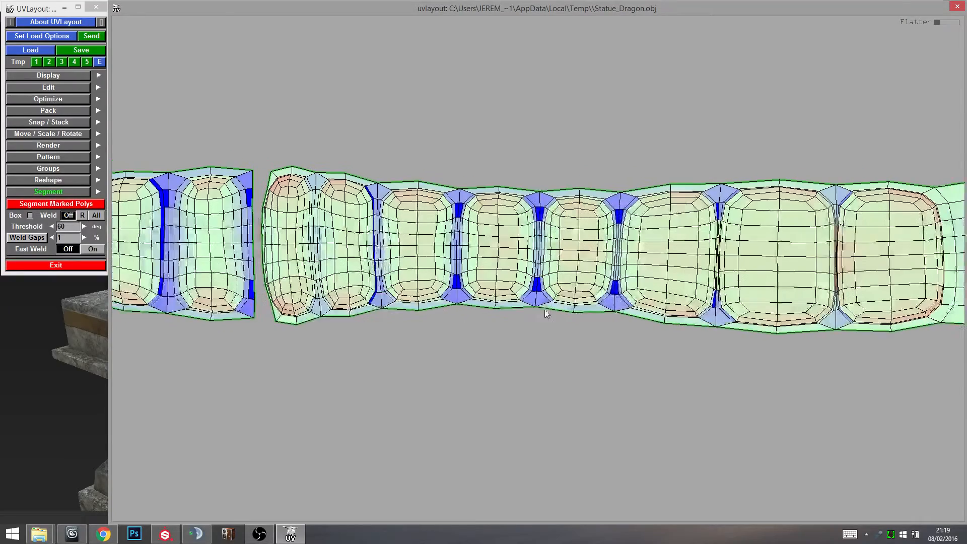
right_click_drag(474, 271, 963, 347)
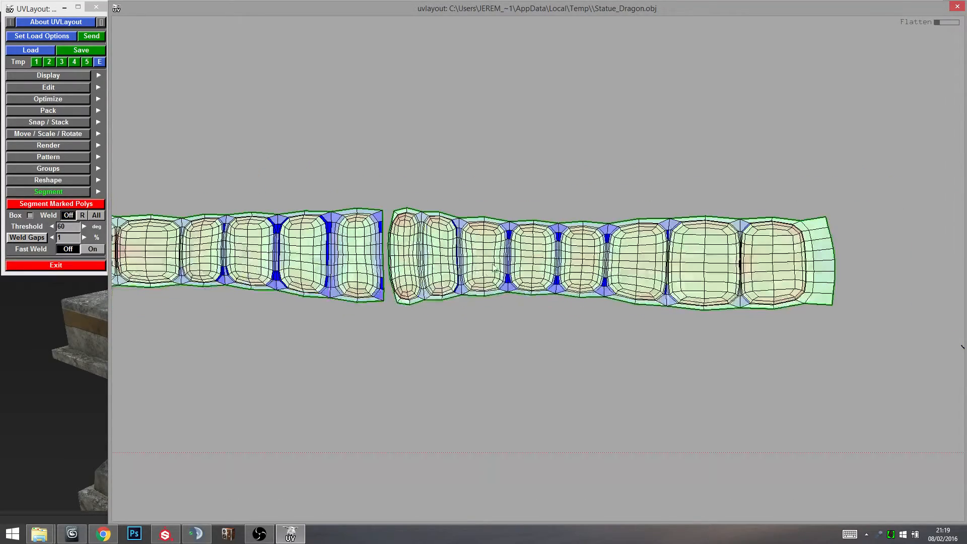
scroll(493, 265, "up", 6)
key("f")
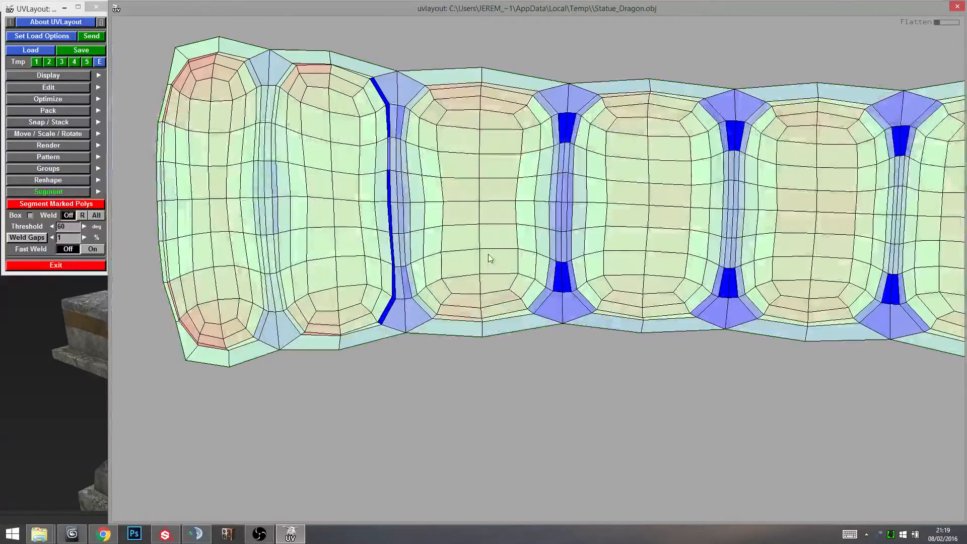
middle_click_drag(218, 307, 189, 306)
right_click_drag(189, 307, 442, 313)
middle_click_drag(443, 313, 350, 278)
right_click_drag(351, 277, 169, 276)
middle_click_drag(169, 276, 481, 353)
right_click_drag(481, 353, 420, 350)
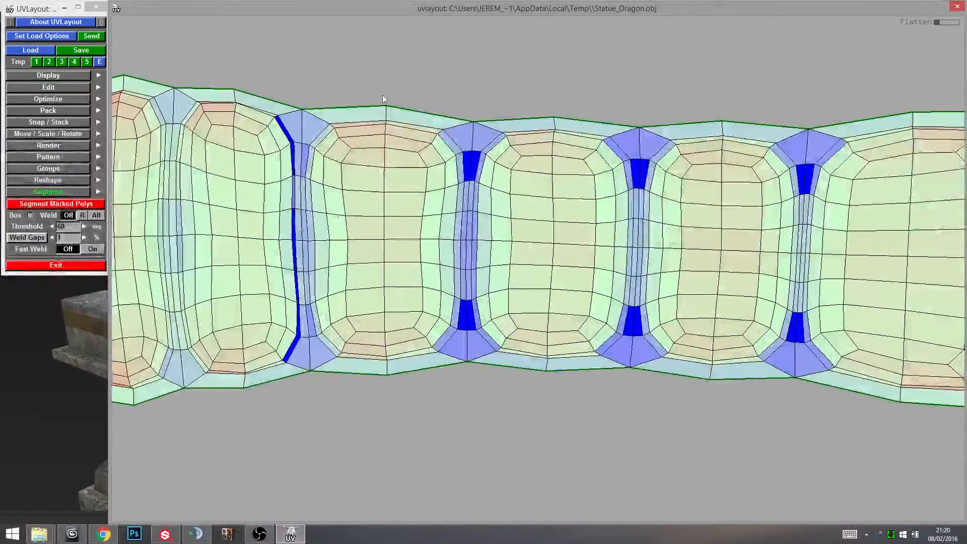
Flatten the left half of the middle belly piece.
middle_click_drag(566, 256, 496, 274)
right_click_drag(496, 274, 710, 277)
middle_click_drag(348, 327, 807, 302)
key("f")
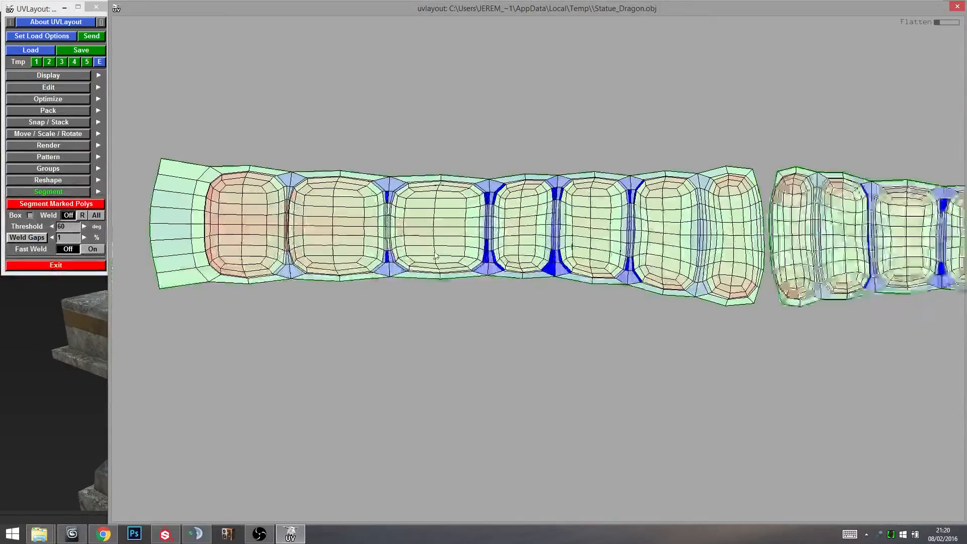
Flatten the crumpled end piece of the belly into a straight strip, then stop the flattening.
right_click_drag(450, 275, 518, 320)
middle_click_drag(646, 404, 574, 265)
right_click_drag(574, 265, 650, 327)
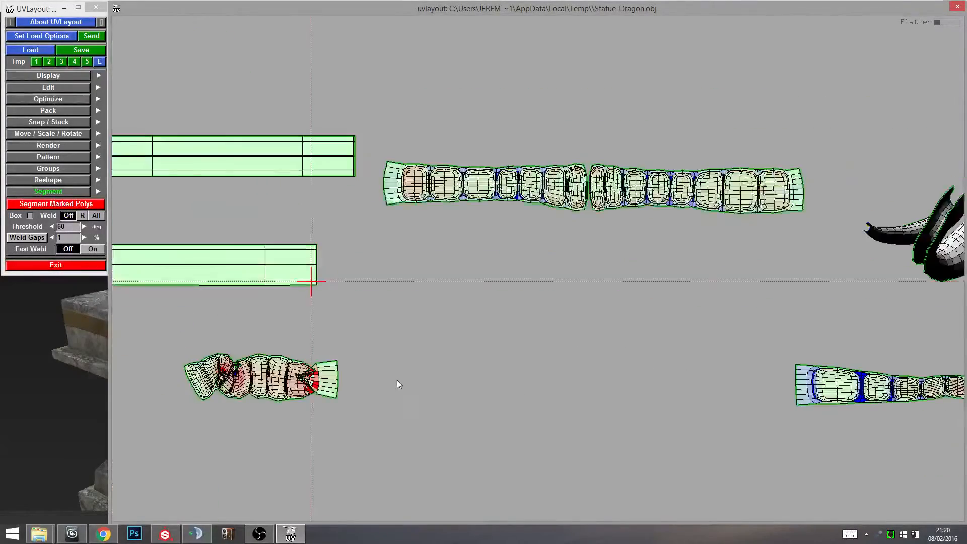
middle_click_drag(397, 381, 613, 301)
key("f")
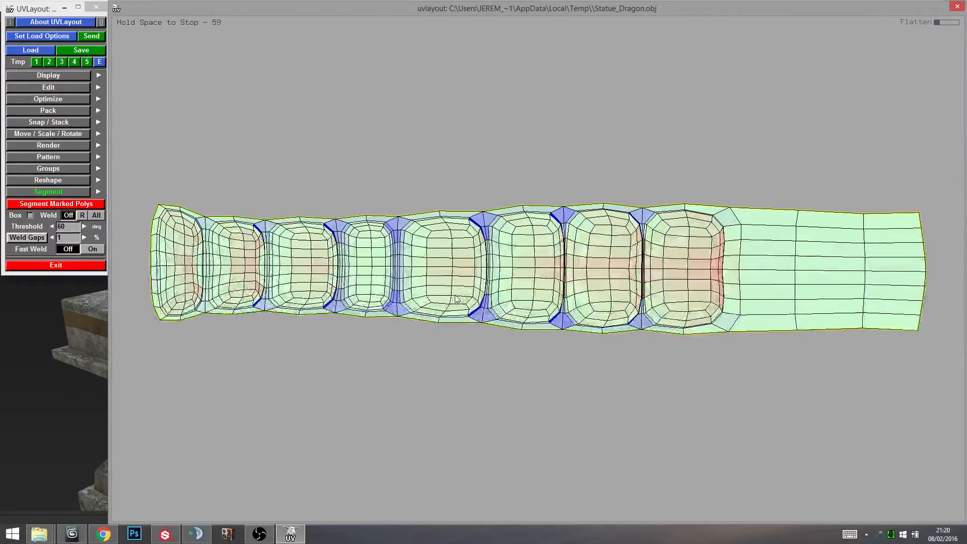
key("space")
Tag the lengthwise central edges of the unfolded end strip, clear the stray tagged upper row, and flatten the strip.
middle_click_drag(821, 339, 413, 348)
right_click_drag(413, 347, 431, 370)
middle_click_drag(625, 133, 482, 311)
right_click_drag(481, 311, 544, 342)
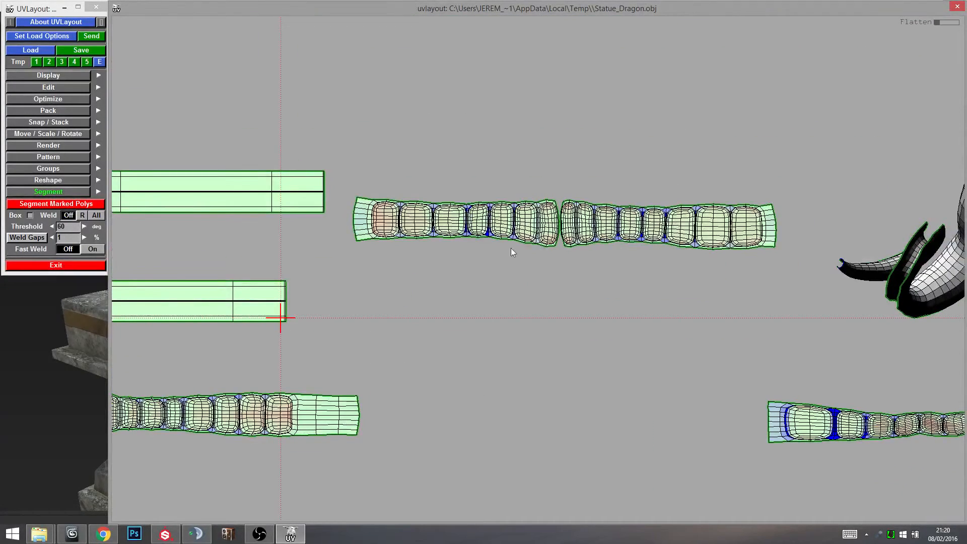
middle_click_drag(308, 380, 569, 265)
right_click_drag(569, 265, 513, 346)
middle_click_drag(514, 345, 529, 252)
right_click_drag(529, 252, 473, 274)
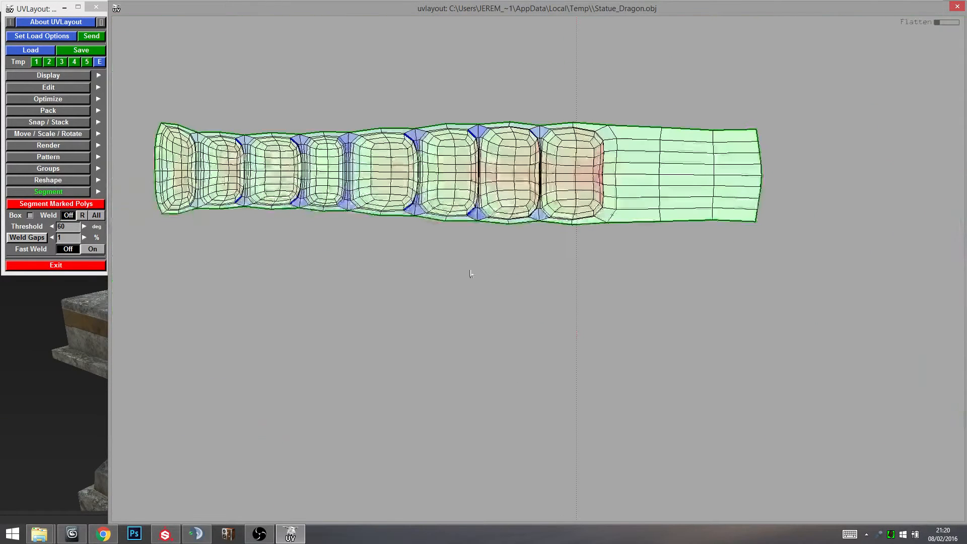
middle_click_drag(473, 274, 509, 352)
right_click_drag(509, 352, 469, 278)
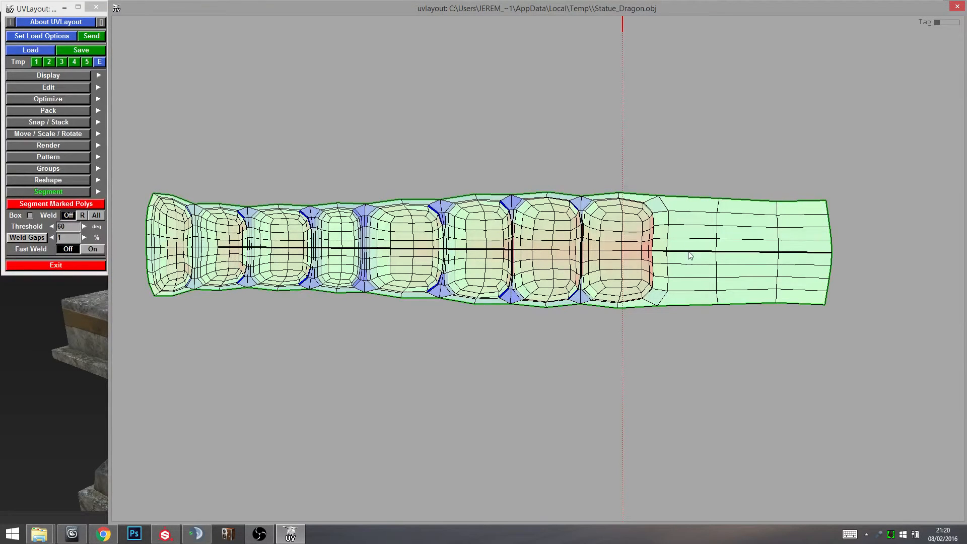
key("f")
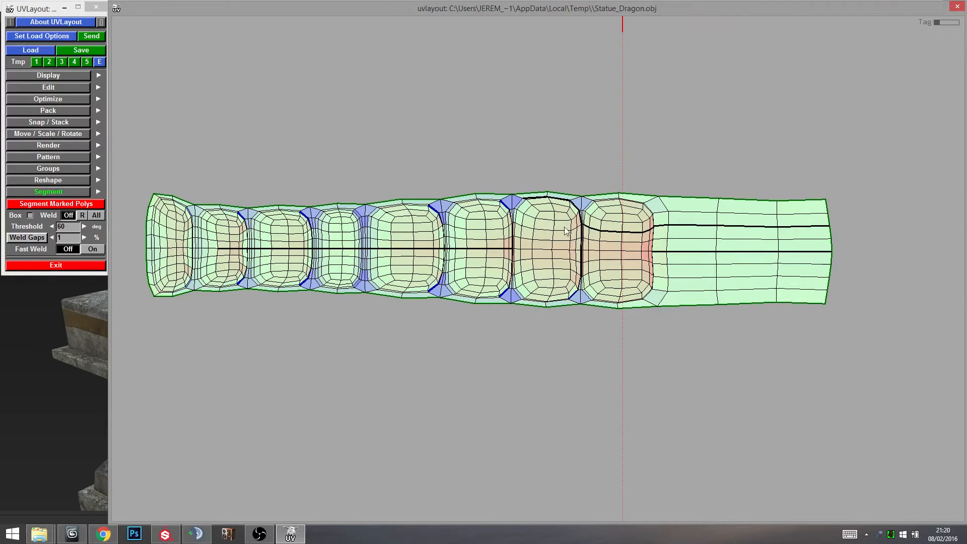
key("f")
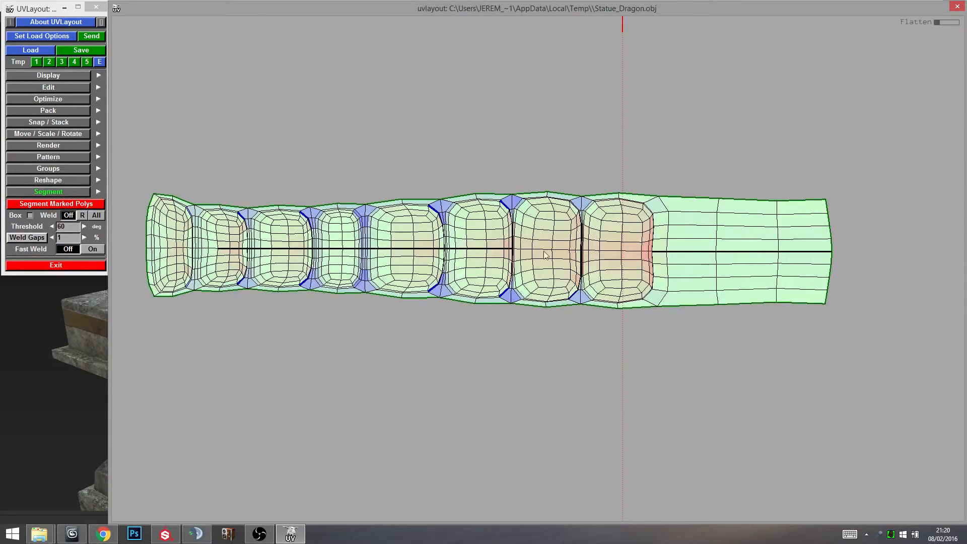
Flatten both halves of the middle belly piece once more.
middle_click_drag(505, 261, 466, 257)
right_click_drag(594, 282, 534, 226)
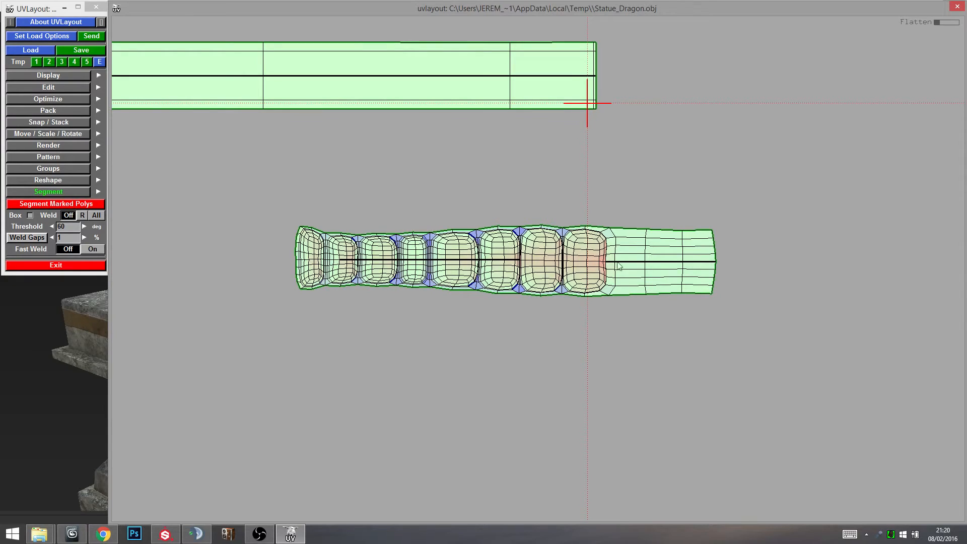
middle_click_drag(603, 276, 601, 280)
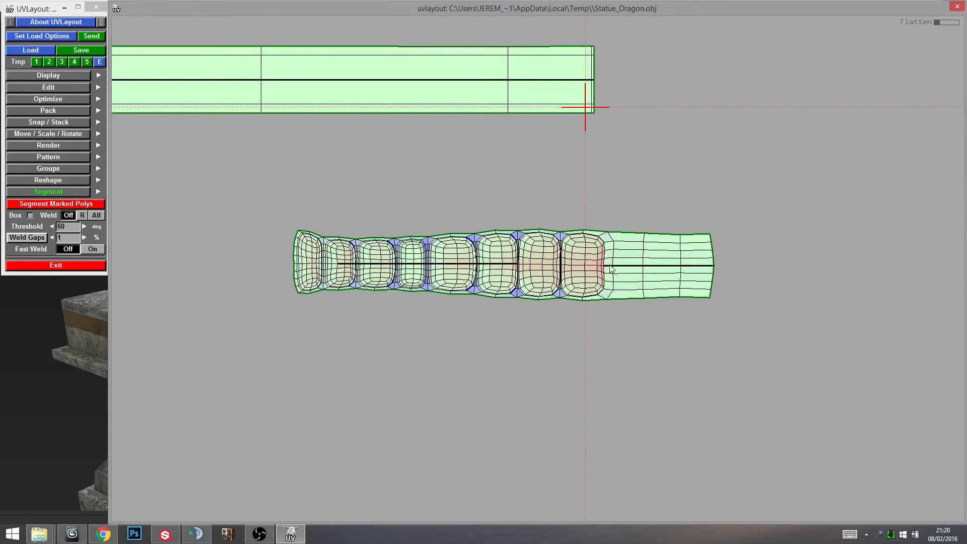
middle_click_drag(759, 249, 624, 266)
middle_click_drag(683, 204, 465, 330)
right_click_drag(509, 296, 458, 242)
middle_click_drag(596, 208, 528, 274)
right_click_drag(528, 274, 521, 323)
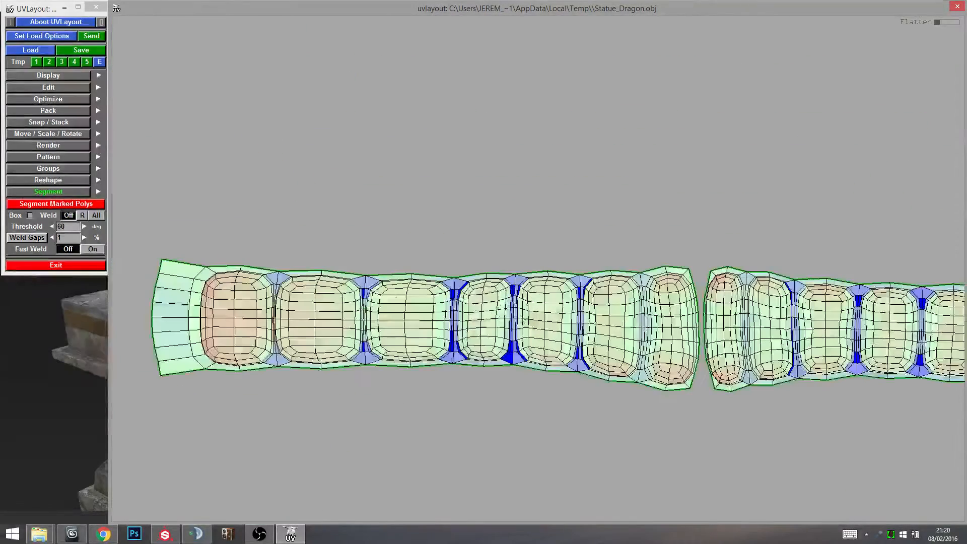
middle_click_drag(522, 323, 509, 240)
key("f")
middle_click_drag(566, 258, 462, 234)
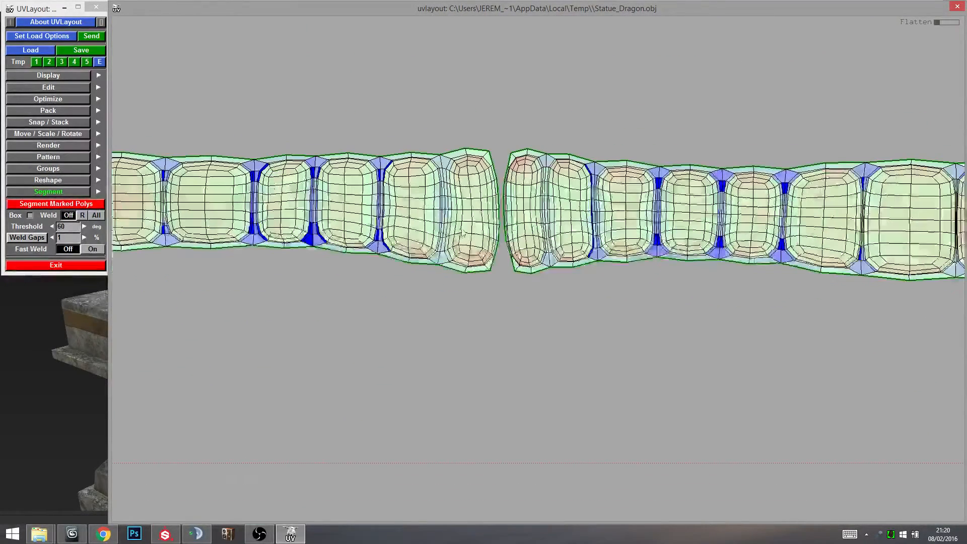
key("f")
Flatten the second long ribbed belly shell, the one with the crumpled tail end.
right_click_drag(728, 249, 689, 214)
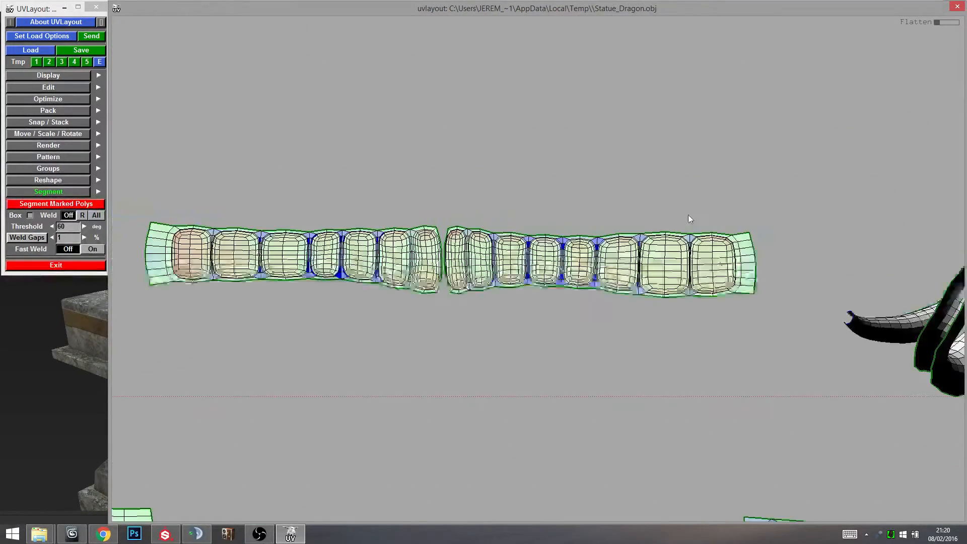
middle_click_drag(755, 416, 691, 218)
middle_click_drag(823, 393, 481, 230)
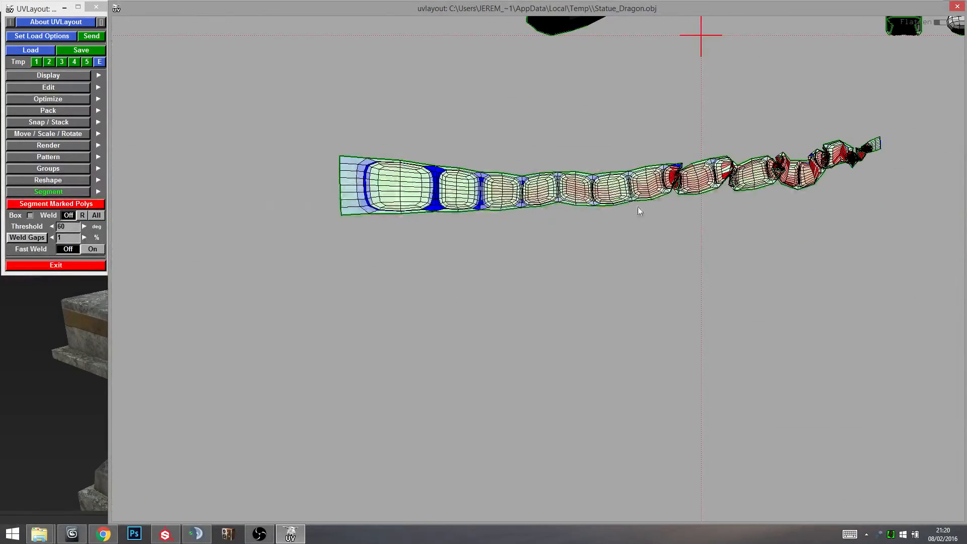
key("f")
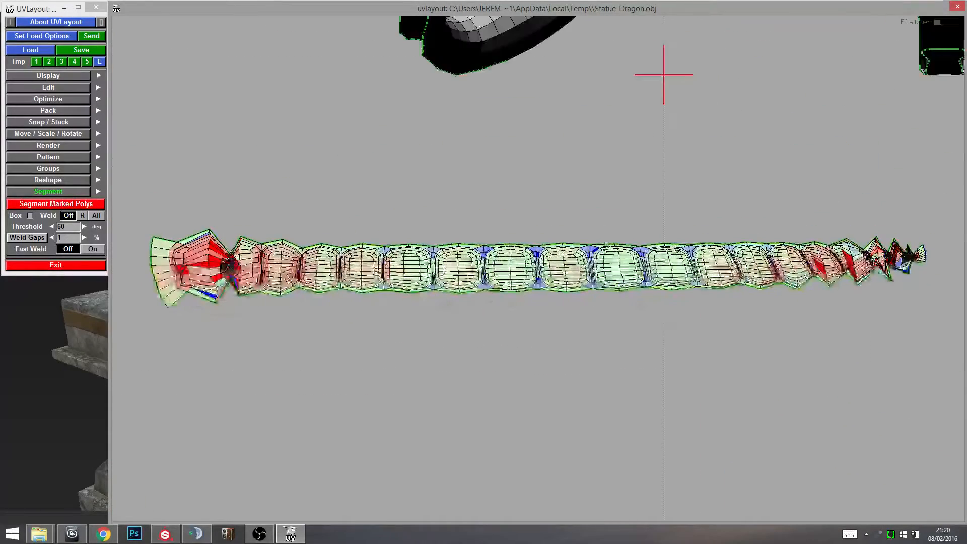
Split the second belly strip crosswise between two plates near its middle and flatten both halves.
scroll(547, 266, "up", 5)
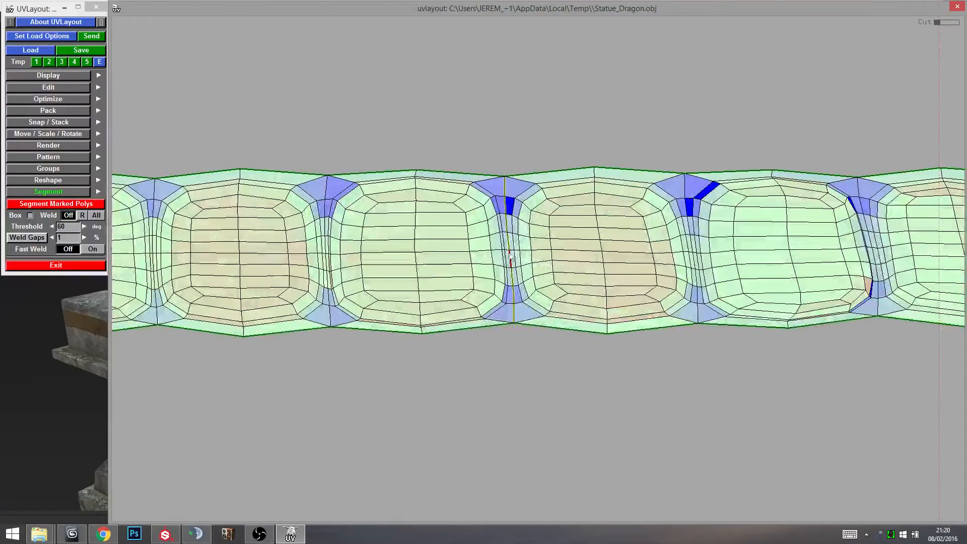
key("Return")
scroll(548, 245, "down", 7)
scroll(434, 270, "up", 2)
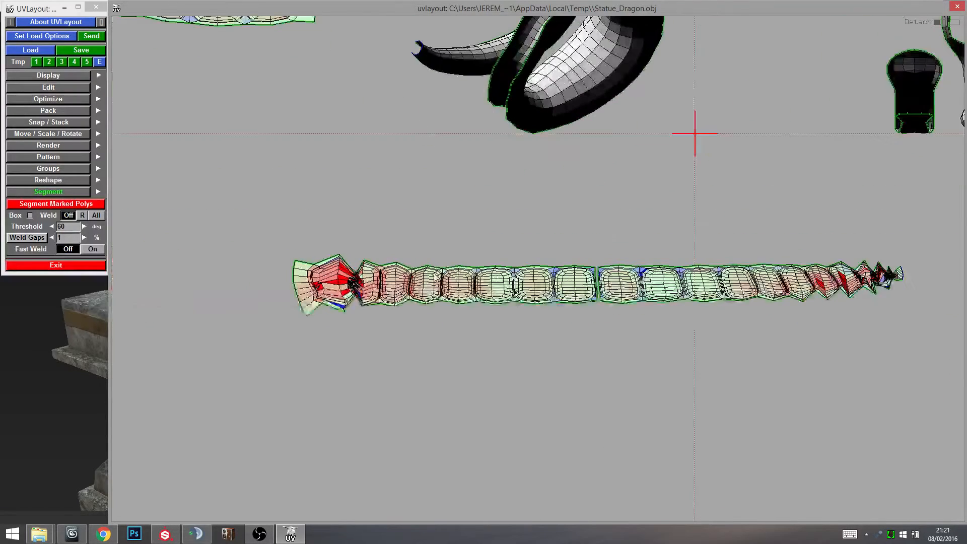
key("f")
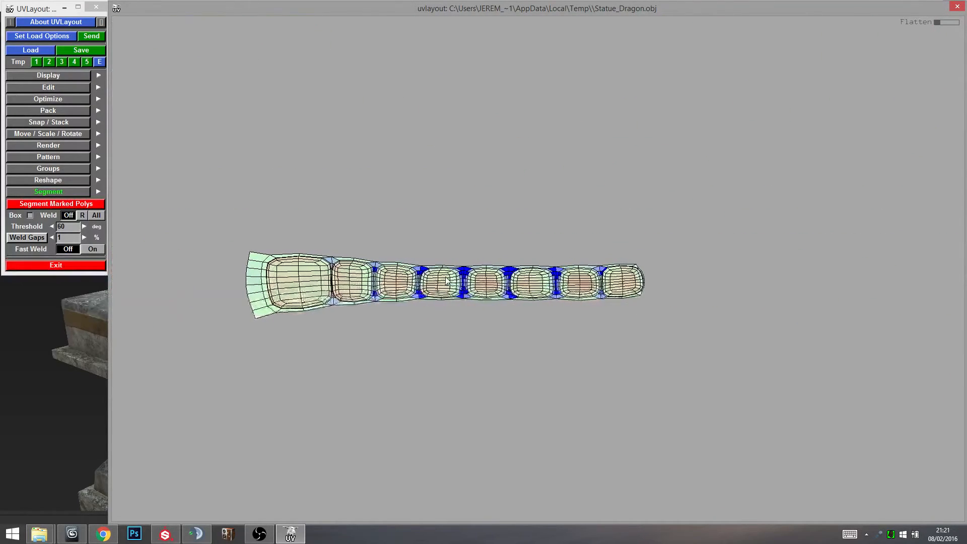
scroll(590, 253, "down", 3)
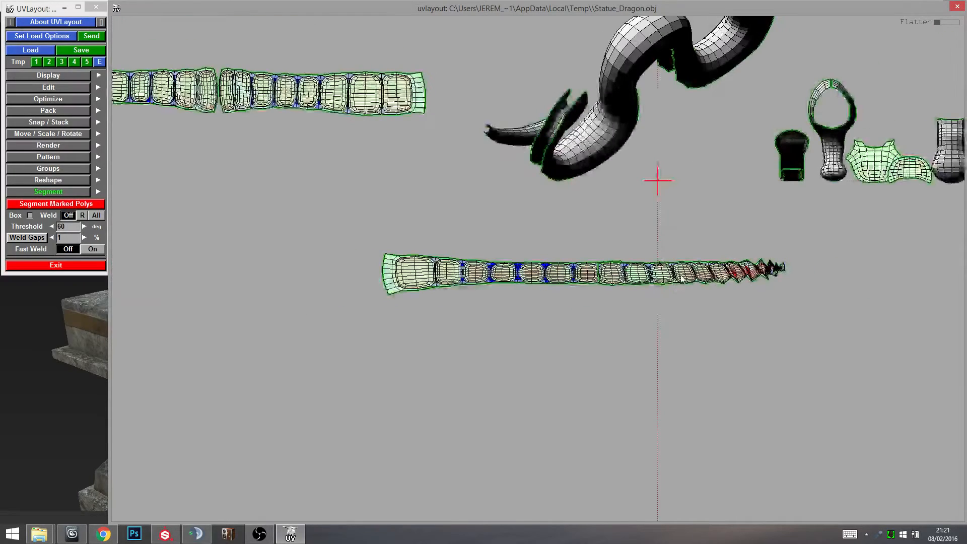
key("f")
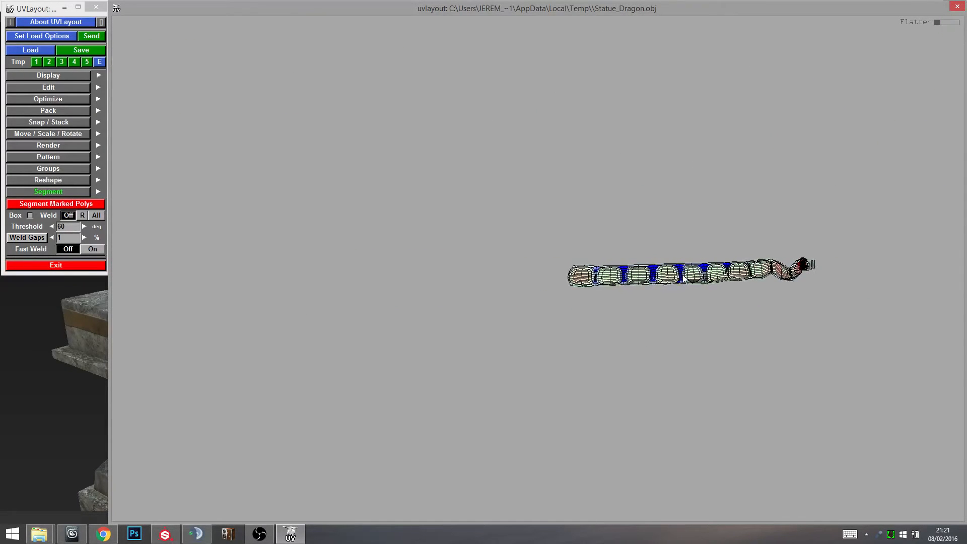
Cut the tail-side half of the belly strip crosswise between two plates and flatten its crumpled end piece.
scroll(706, 277, "up", 5)
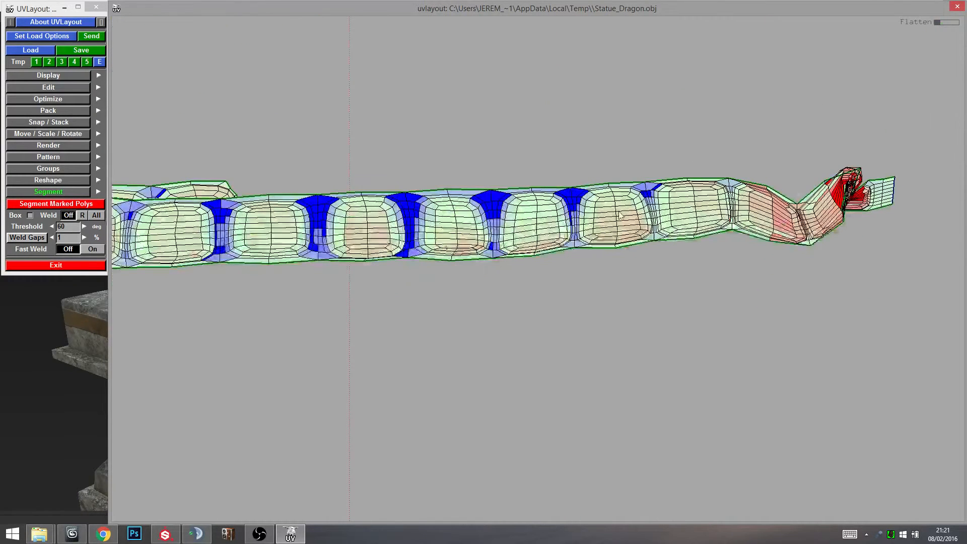
middle_click_drag(584, 219, 686, 236)
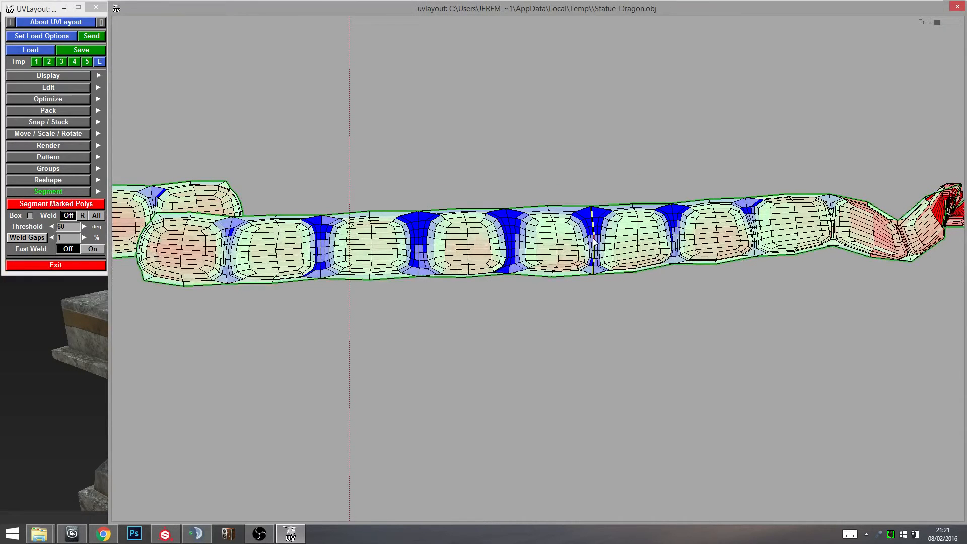
key("Return")
scroll(627, 244, "down", 2)
key("shift+f")
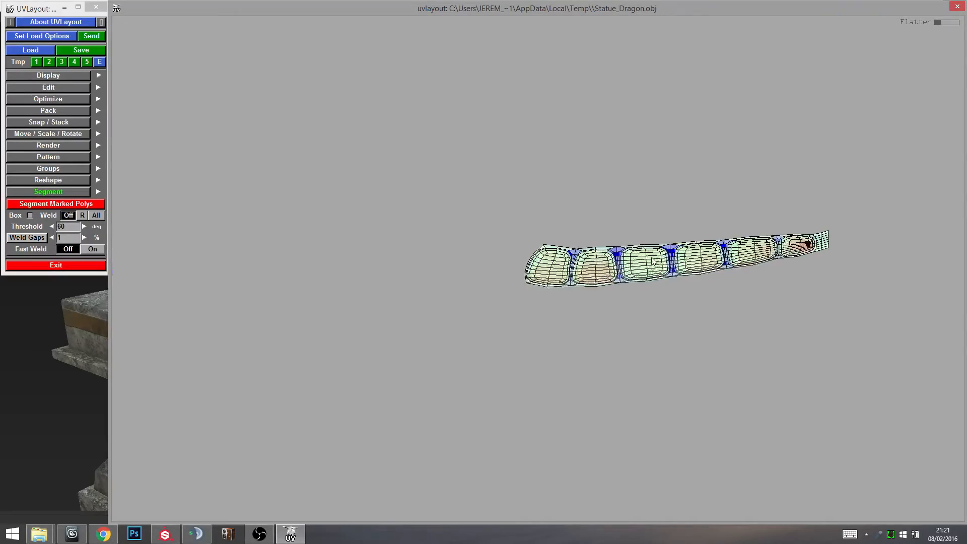
Flatten the tail-end belly piece further, stop the run, and move the piece clear of the neighbouring strip.
key("Home")
key("shift+f")
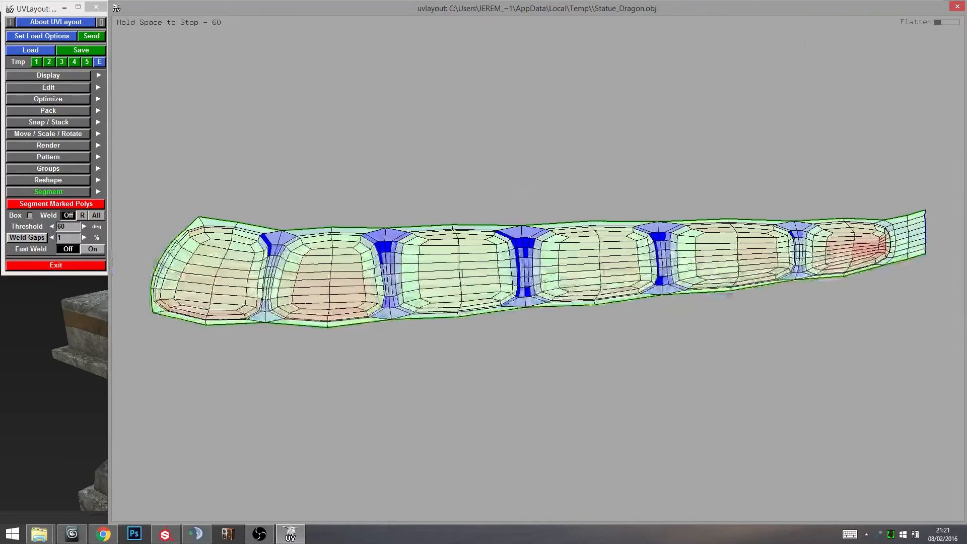
key("space")
scroll(641, 237, "down", 5)
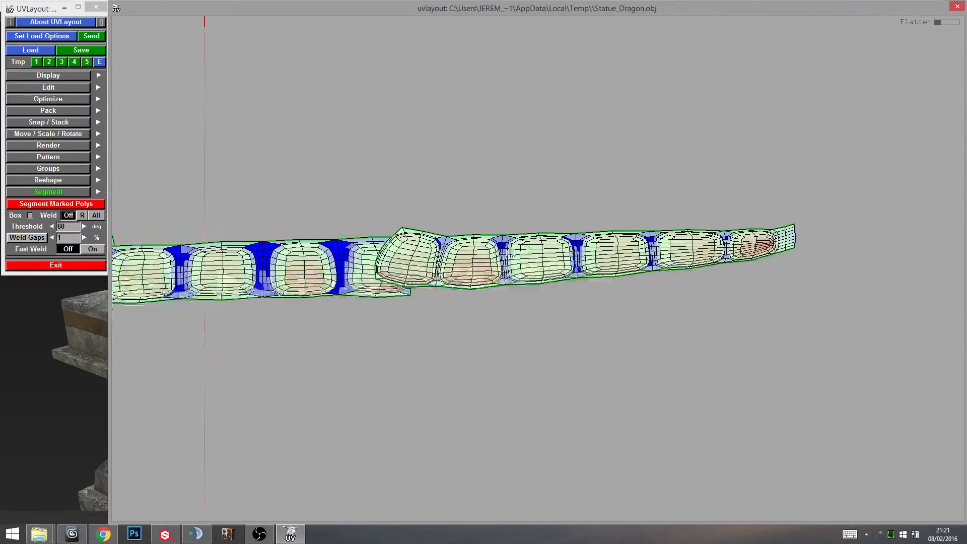
middle_click_drag(515, 262, 576, 258)
Switch to Substance Painter to examine the dragon's belly plates and tail on the textured model, then return to UVLayout.
left_click(162, 536)
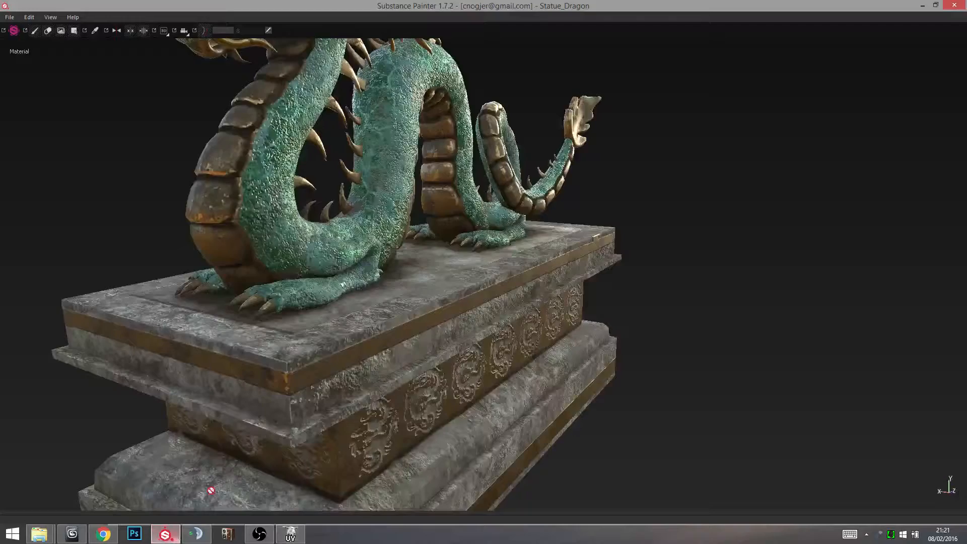
left_click_drag(467, 246, 330, 257, "alt")
middle_click_drag(518, 201, 214, 249, "alt")
mouse_move(214, 249)
left_mouse_down("alt")
mouse_move(259, 294)
mouse_move(513, 214)
left_mouse_up("alt")
key("alt+Tab")
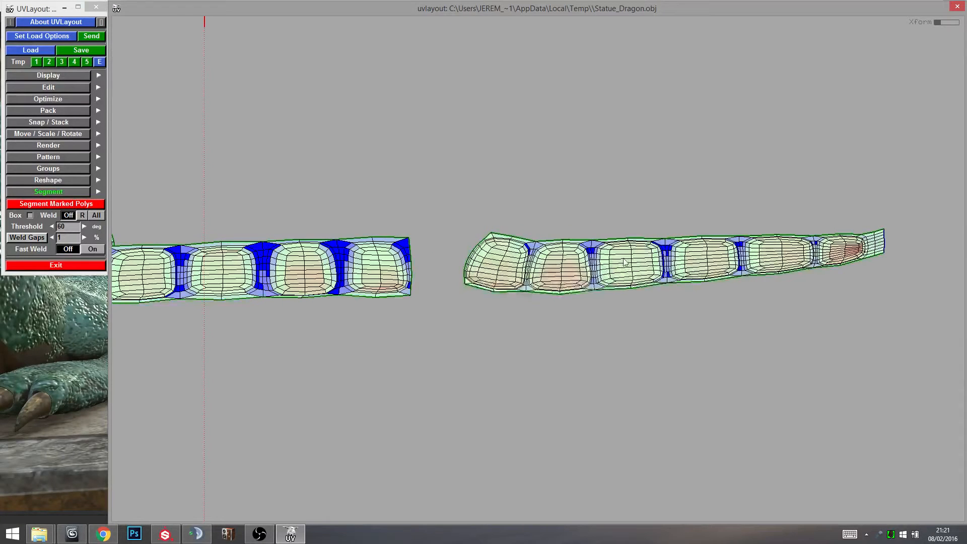
Nudge the tail-end belly piece into place and flatten the remaining five-plate middle piece.
middle_click_drag(624, 259, 607, 259)
left_click_drag(608, 259, 610, 264)
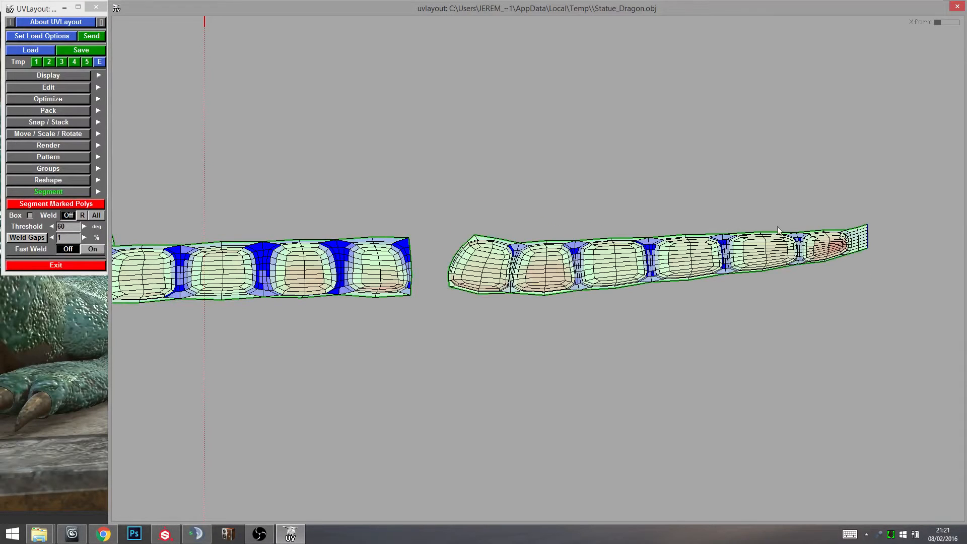
middle_click_drag(437, 278, 677, 246)
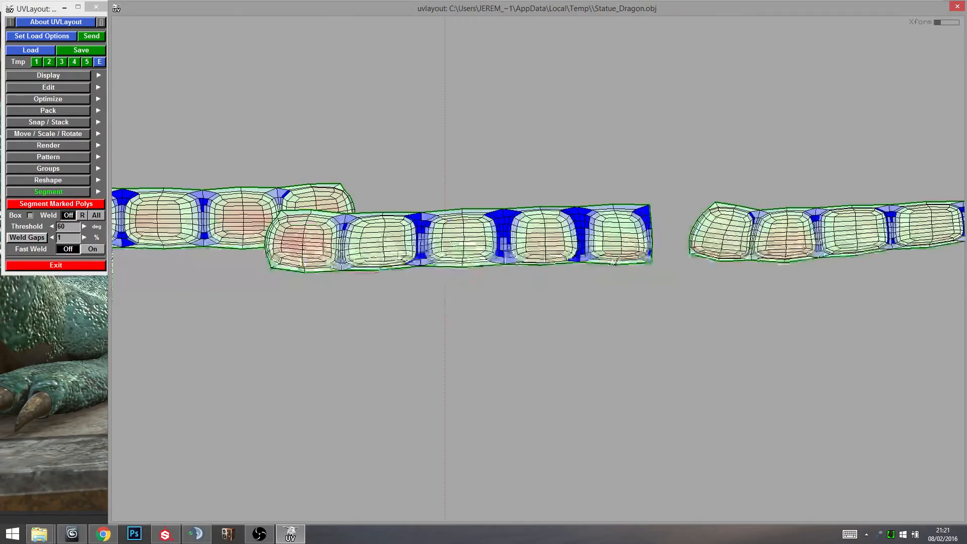
key("f")
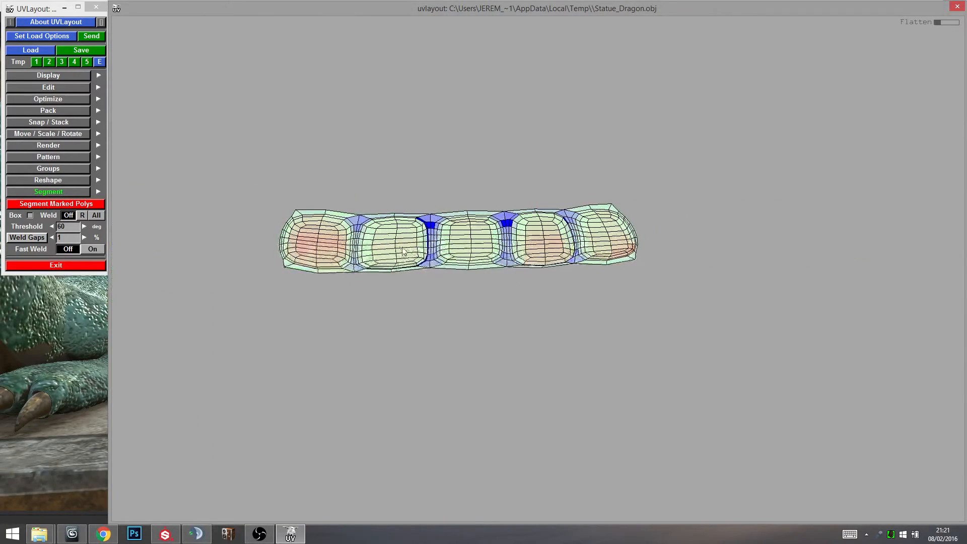
scroll(403, 253, "down", 5)
scroll(579, 244, "down", 1)
scroll(554, 258, "up", 1)
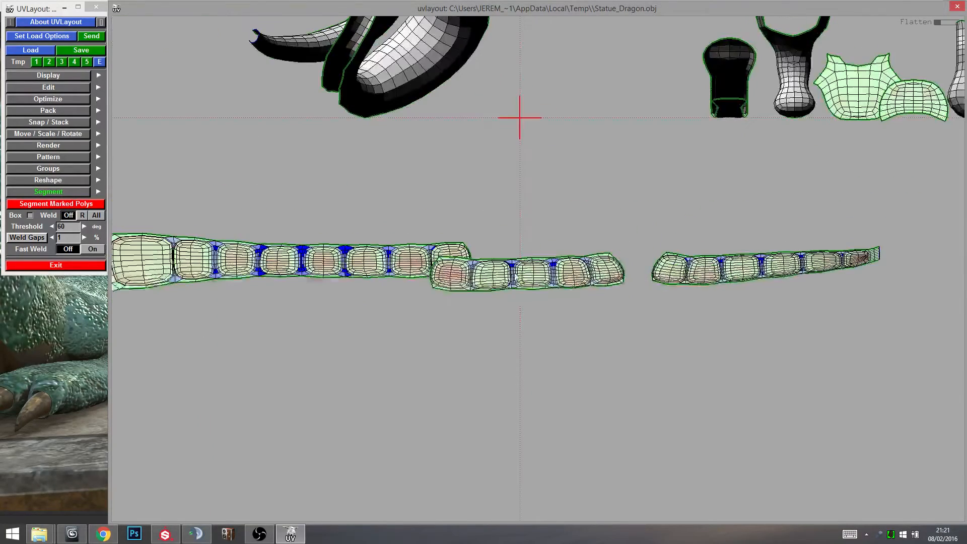
Flatten the dragon's large body shell, then stop the flattening.
scroll(488, 201, "down", 3)
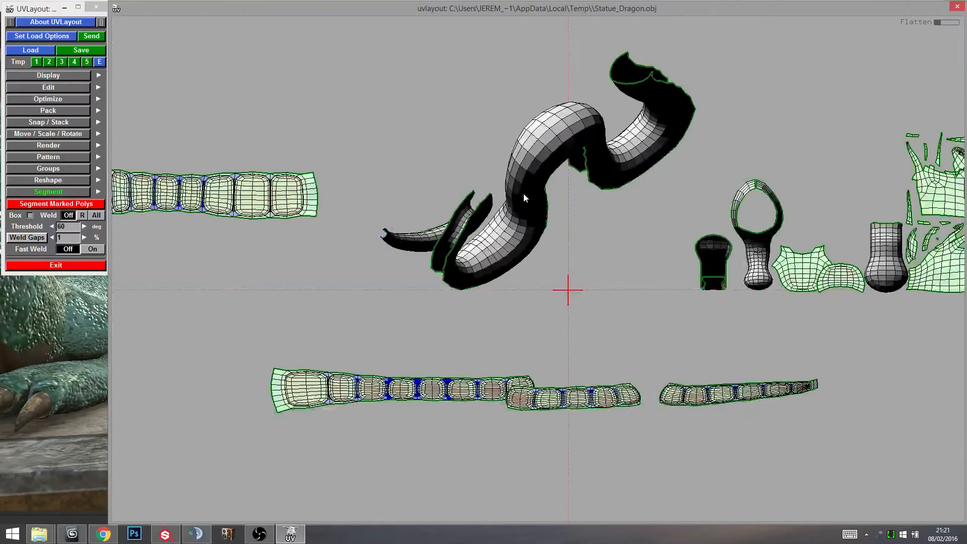
key("f")
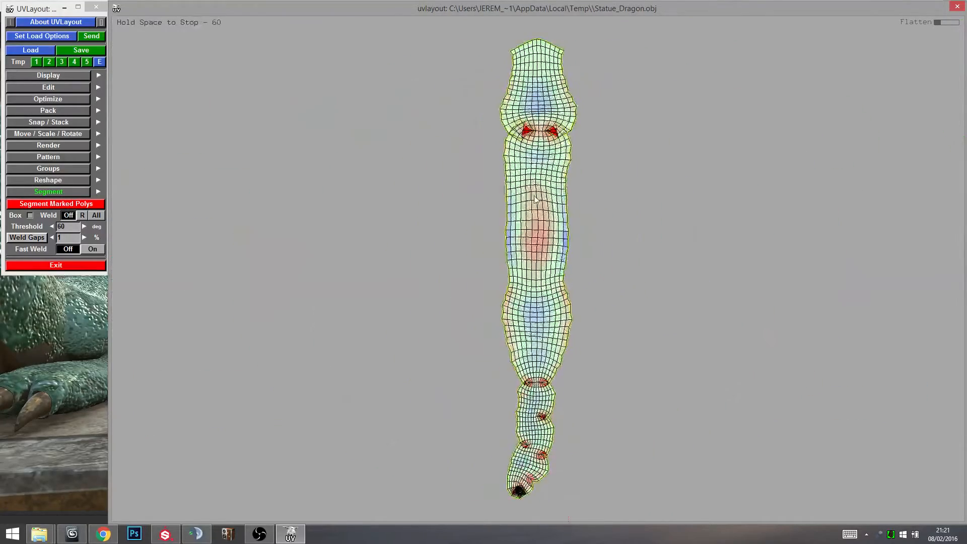
key("space")
Split the body shell crosswise at its upper pinched section and flatten it to open the gap.
scroll(536, 226, "up", 5)
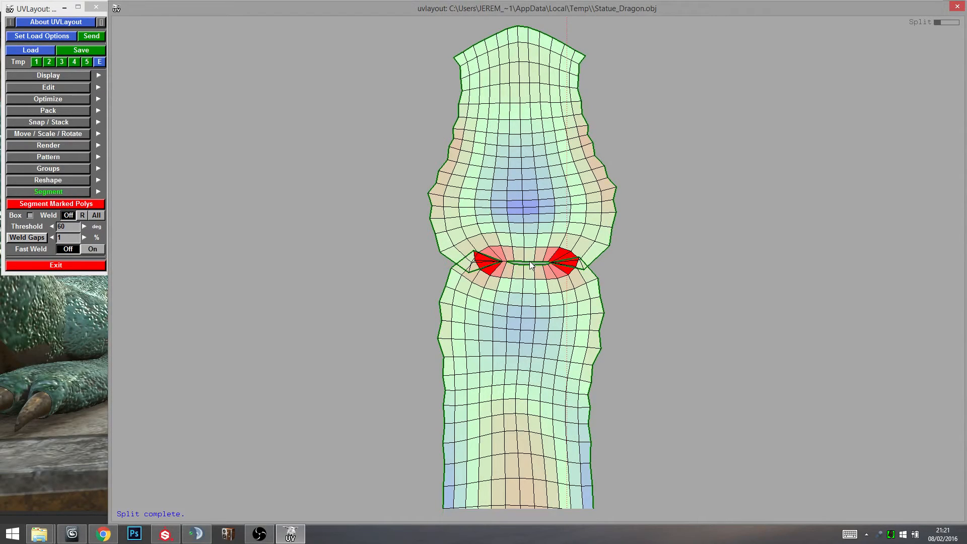
key("f")
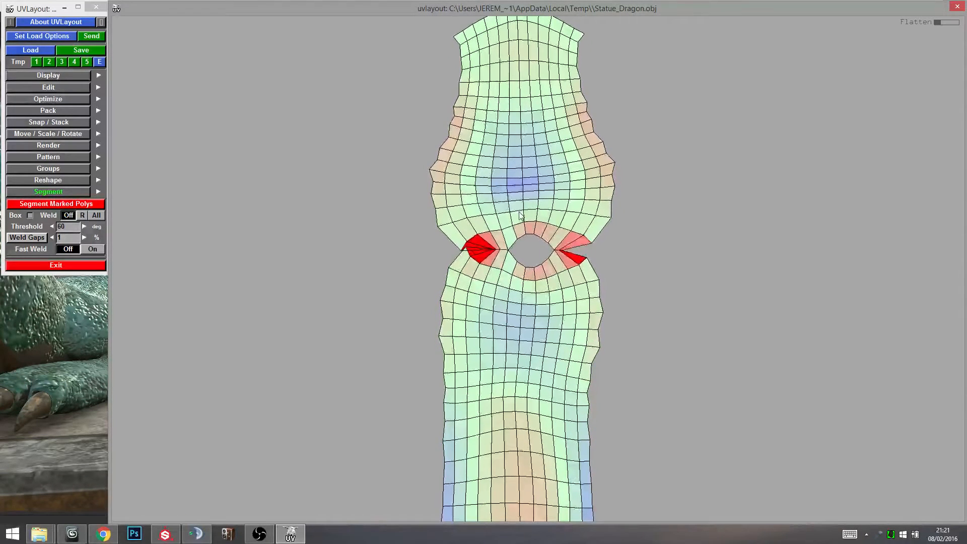
scroll(517, 237, "up", 5)
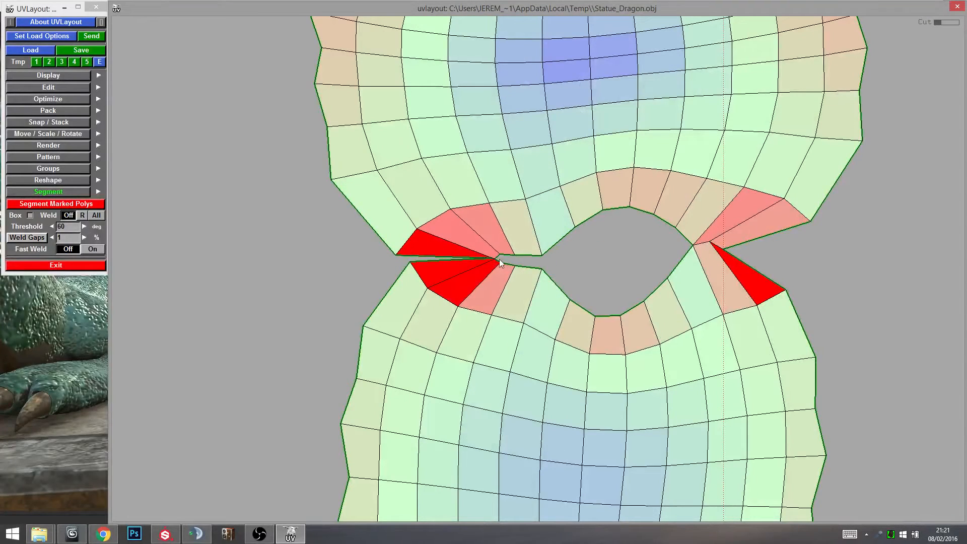
middle_click_drag(499, 234, 501, 190)
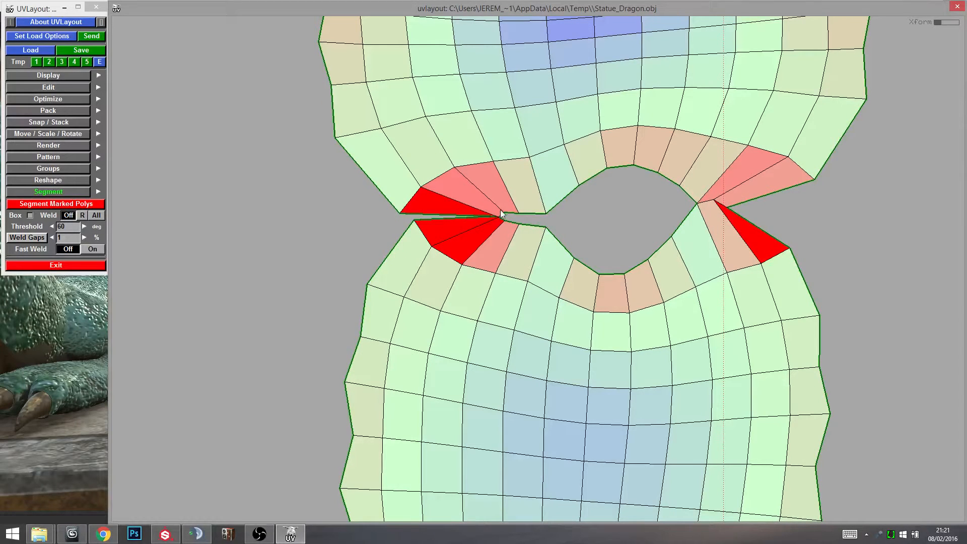
key("f")
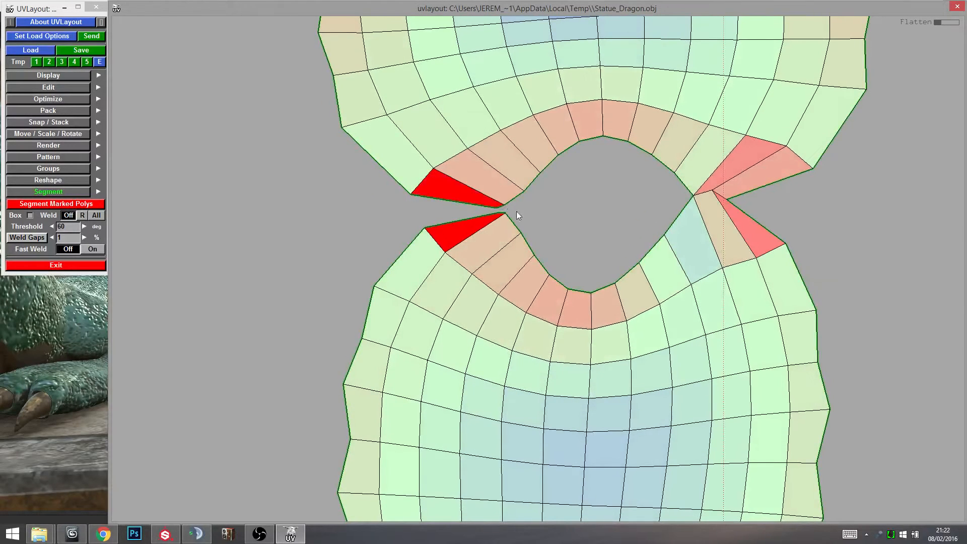
Cut the last edges joining the upper body section, flatten it, and move it away from the long body piece.
key("c")
mouse_move(719, 195)
right_mouse_down()
mouse_move(687, 183)
mouse_move(497, 266)
right_mouse_up()
key("f")
middle_click_drag(539, 325, 527, 175)
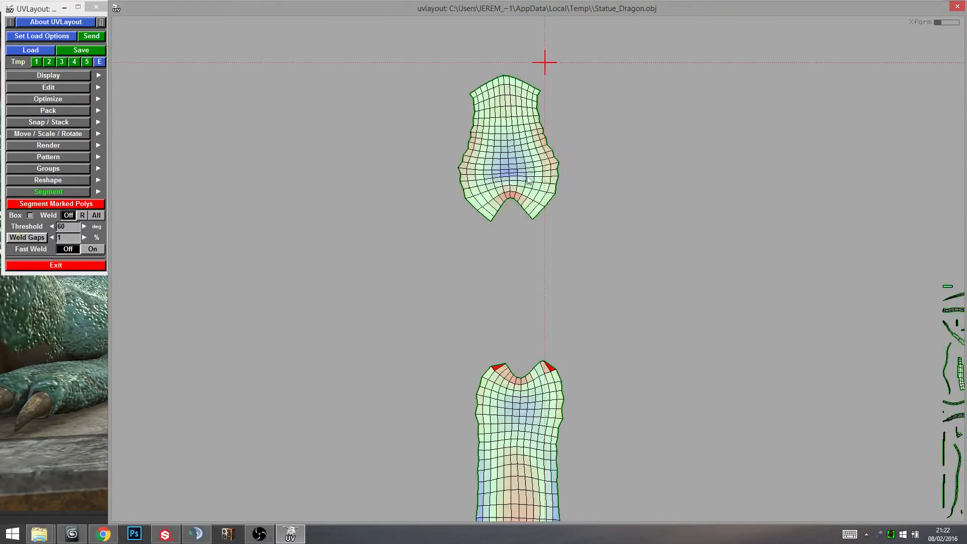
Flatten the separated upper section and the long lower body piece.
key("f")
middle_click_drag(622, 462, 541, 237)
key("f")
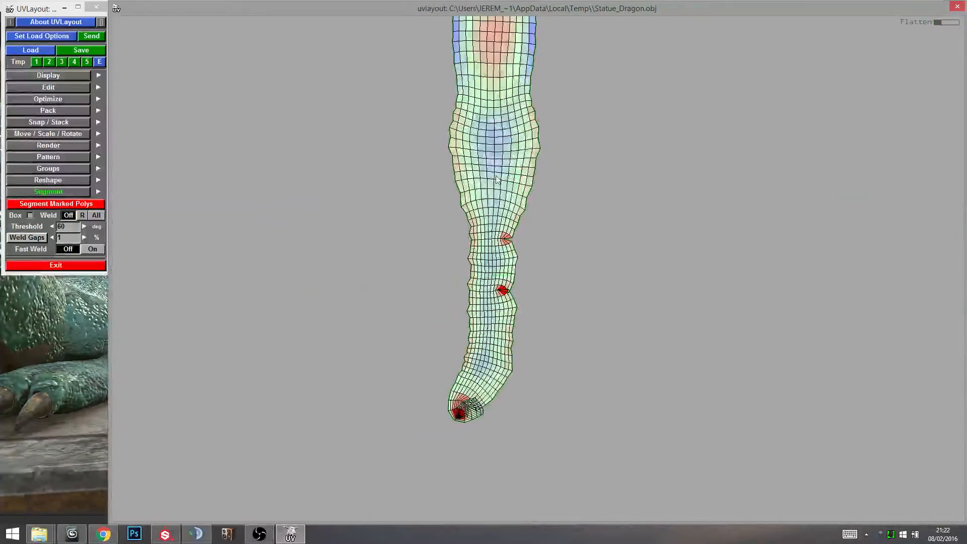
Cut the long body piece crosswise at the first pinch above the tail, detach the tail section, and flatten the body piece.
right_click_drag(541, 237, 670, 211)
right_click_drag(497, 284, 507, 296)
key("f")
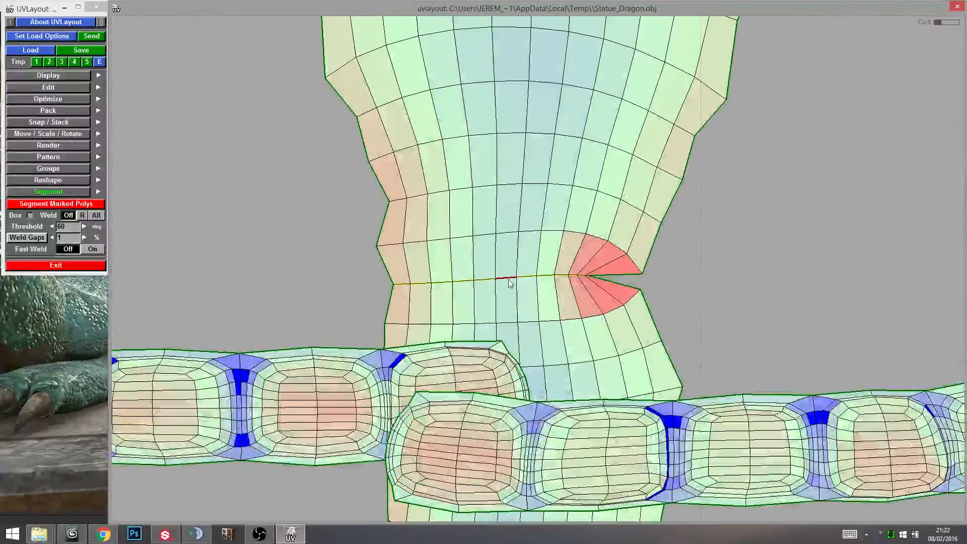
key("Return")
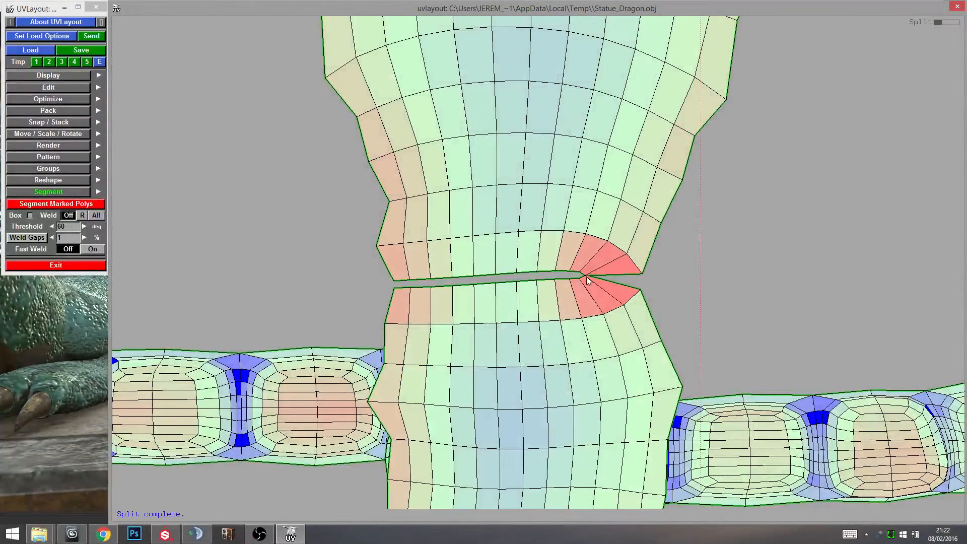
key("Return")
key("f")
Split the long body piece crosswise through its stretched middle and flatten both halves.
right_click_drag(553, 187, 572, 188)
middle_click_drag(572, 188, 570, 267)
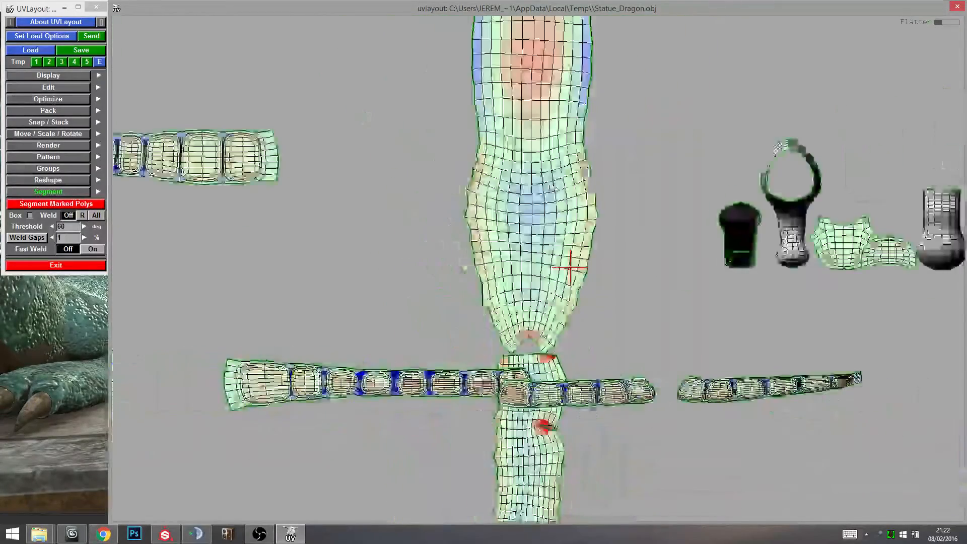
right_click_drag(554, 187, 525, 188)
middle_click_drag(525, 188, 524, 224)
right_click_drag(524, 224, 538, 224)
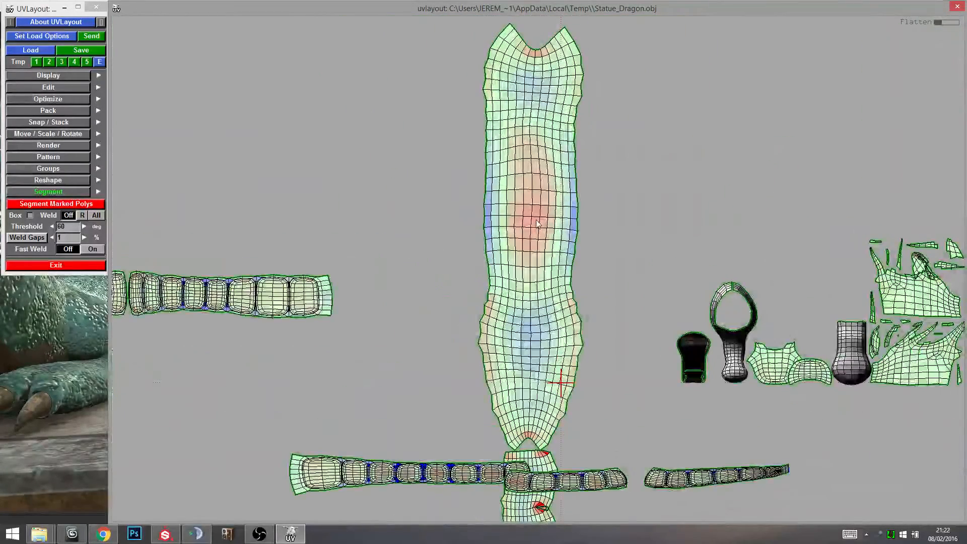
key("Return")
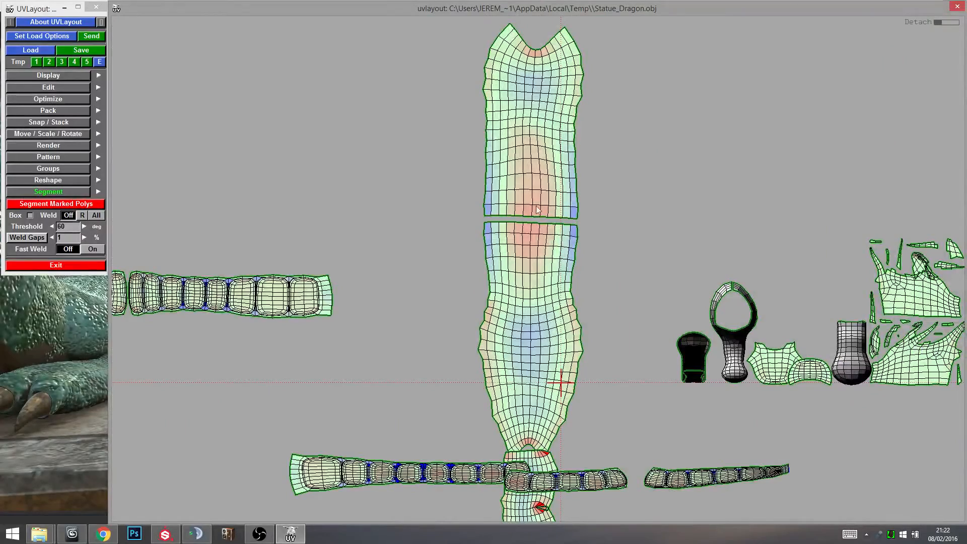
key("f")
key("f")
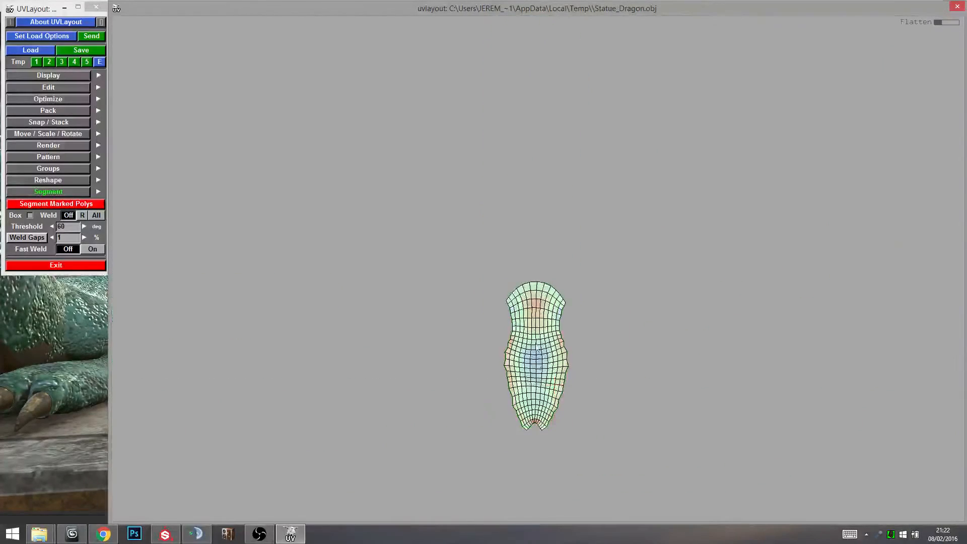
Flatten the remaining long body piece that runs down to the tail.
middle_click_drag(531, 368, 452, 283)
middle_click_drag(535, 457, 482, 269)
key("f")
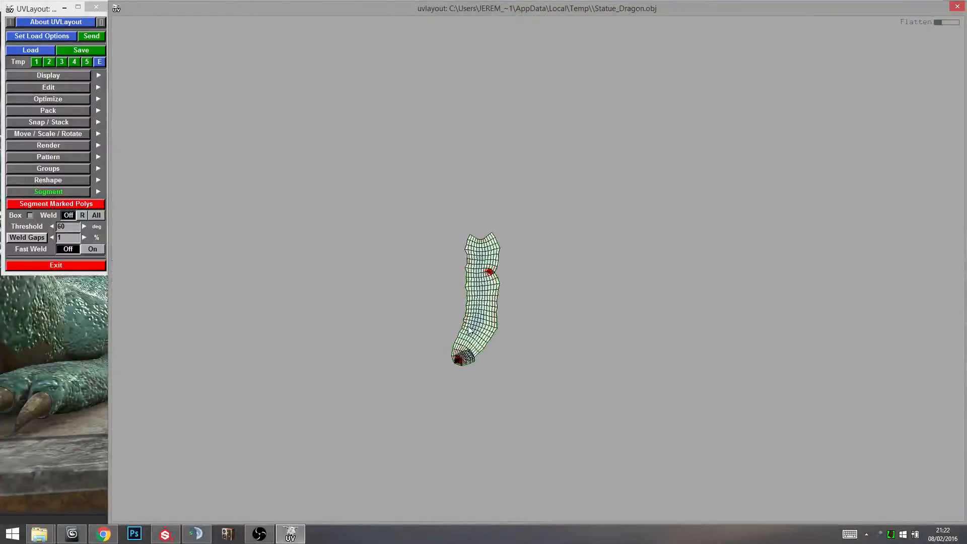
key("Home")
key("shift+f")
key("space")
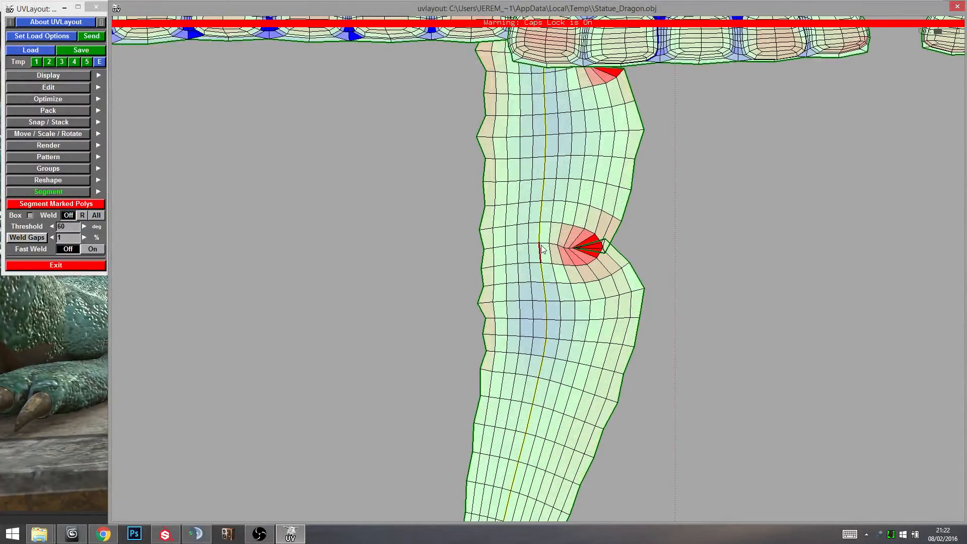
Split the long body piece crosswise at its pinched fold, flatten it, and cut the last edges joining the two parts.
key("shift+s")
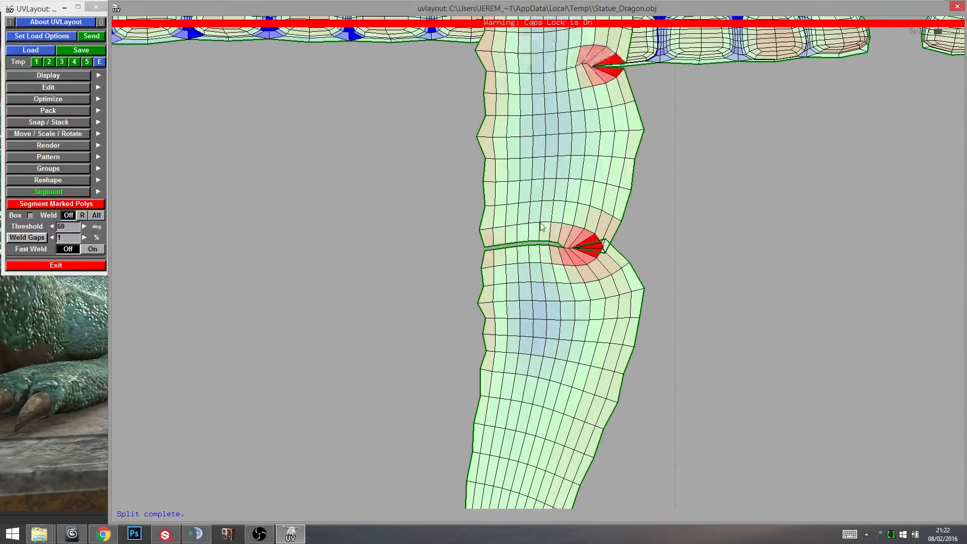
key("shift+f")
key("space")
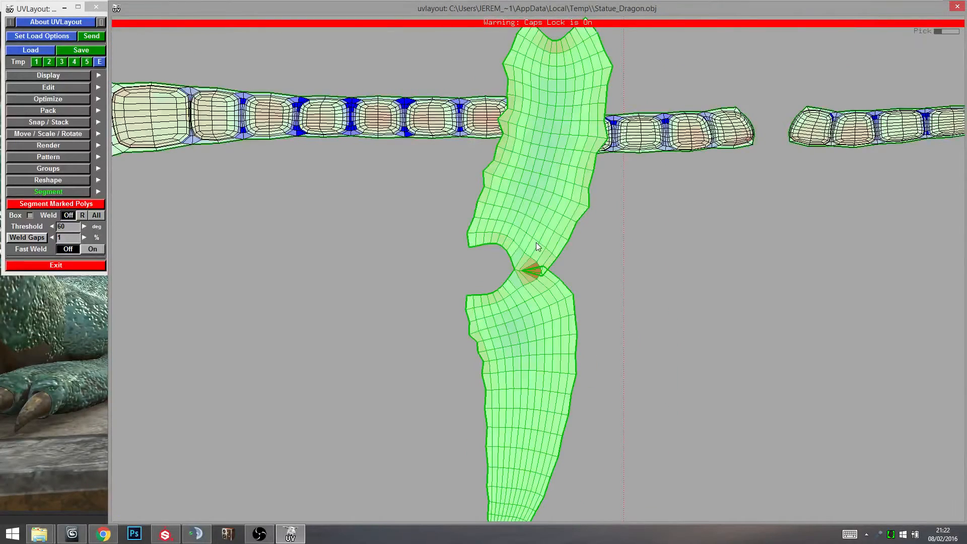
key("shift+f")
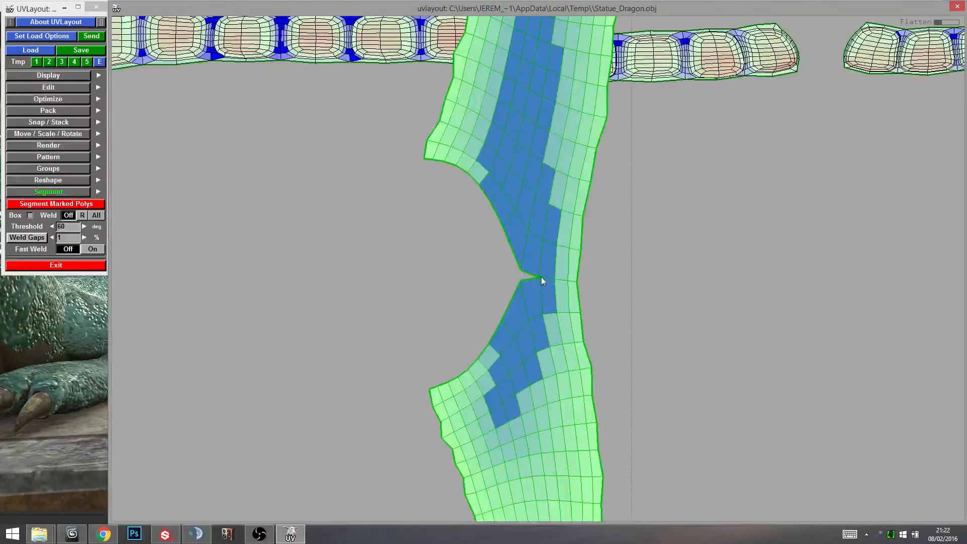
key("c")
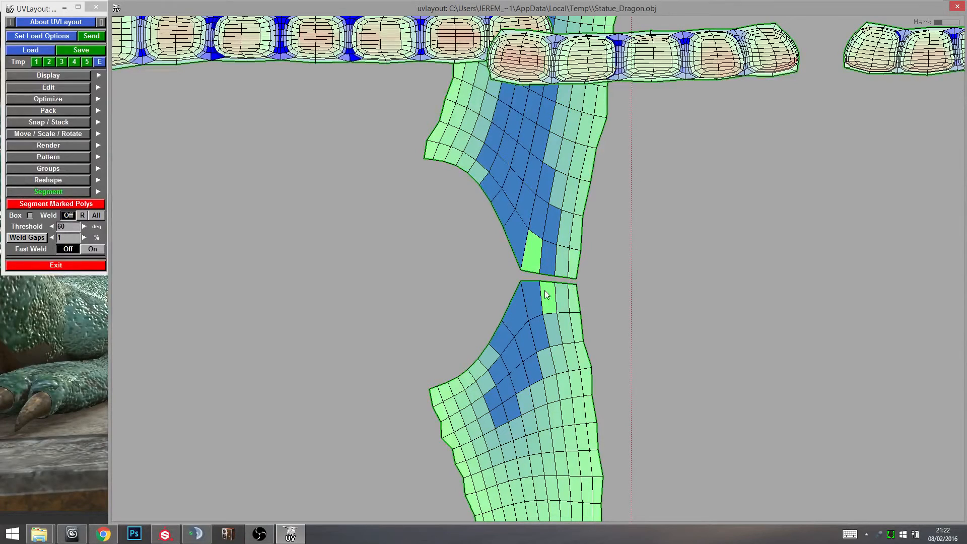
Flatten the separated upper and lower body pieces until their distortion evens out.
scroll(537, 274, "down", 3)
key("shift+f")
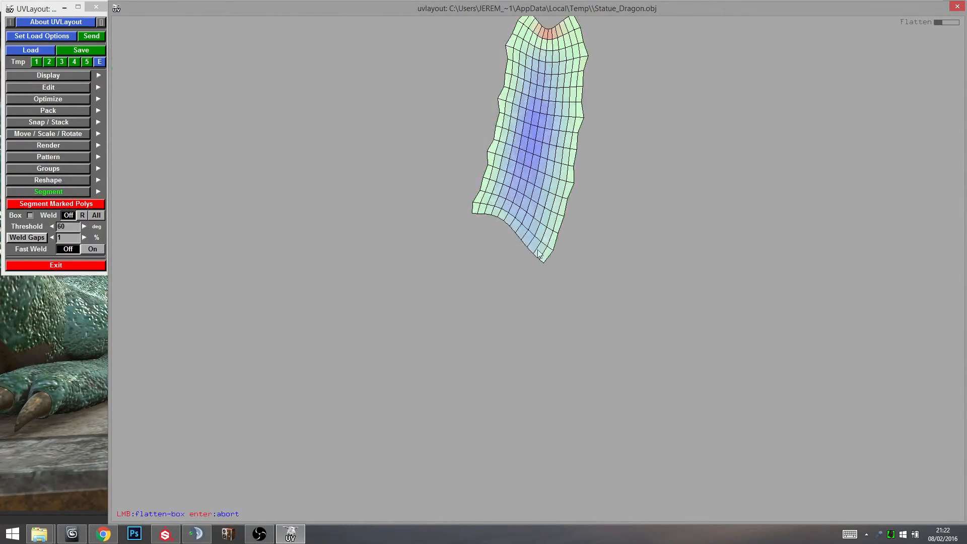
scroll(558, 303, "down", 3)
key("shift+f")
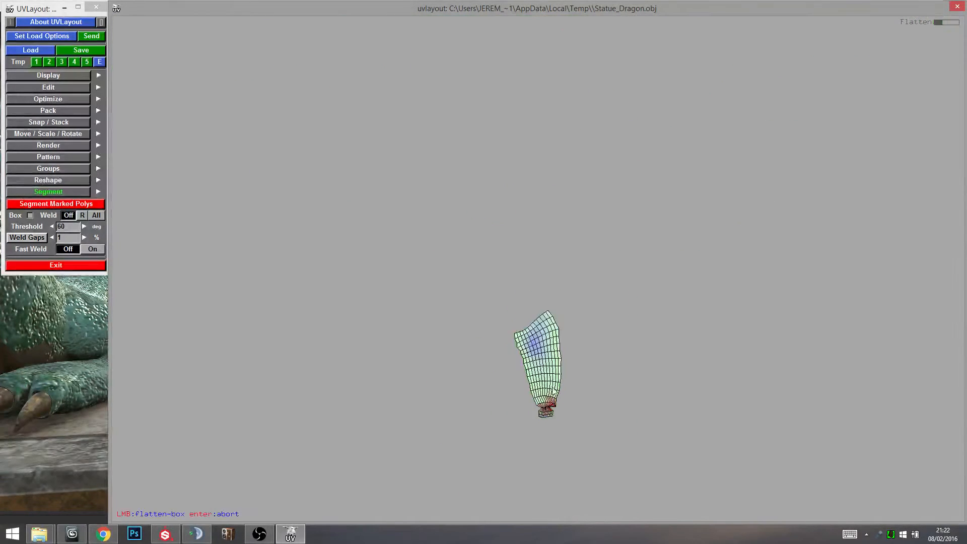
key("shift+f")
key("space")
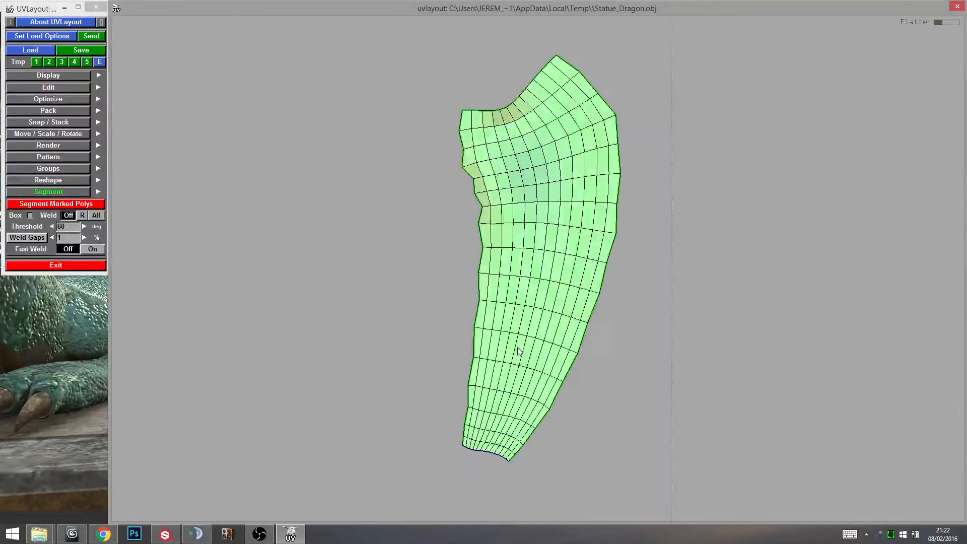
scroll(518, 348, "down", 5)
scroll(521, 291, "down", 3)
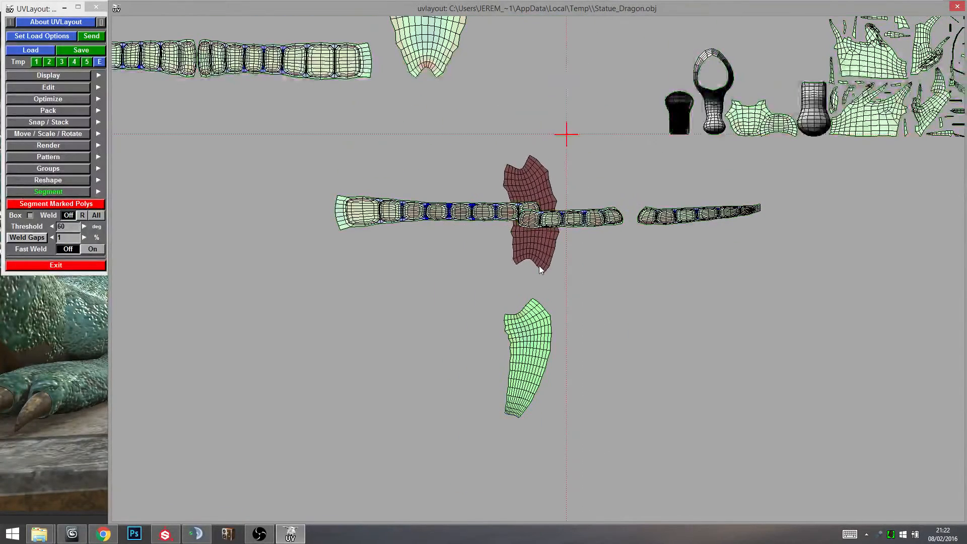
left_click_drag(539, 265, 537, 272)
left_click_drag(534, 365, 523, 377)
Flatten the leftover dark shells beside the origin, including the long rounded shell, set upright, and the forked one.
middle_click_drag(481, 217, 457, 402)
middle_click_drag(521, 356, 404, 235)
middle_click_drag(544, 346, 477, 282)
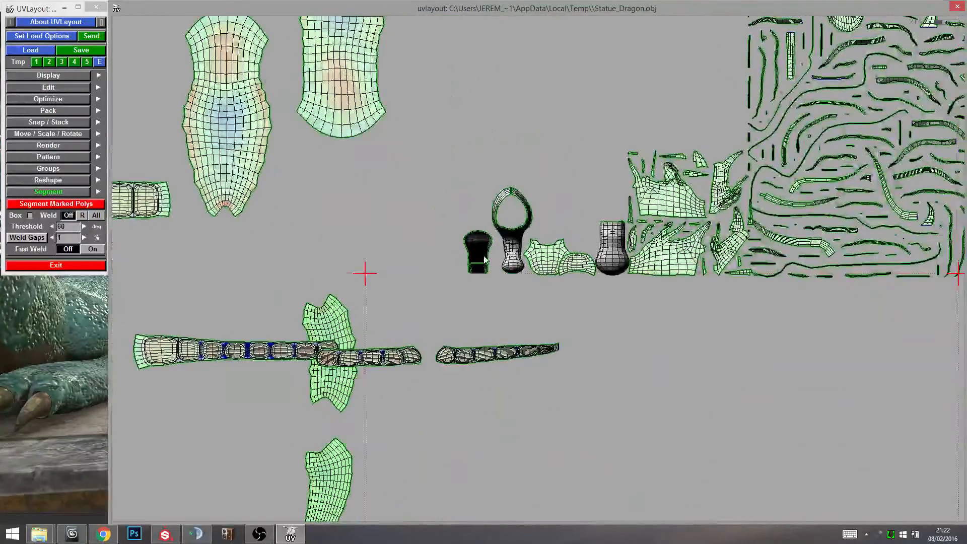
key("f")
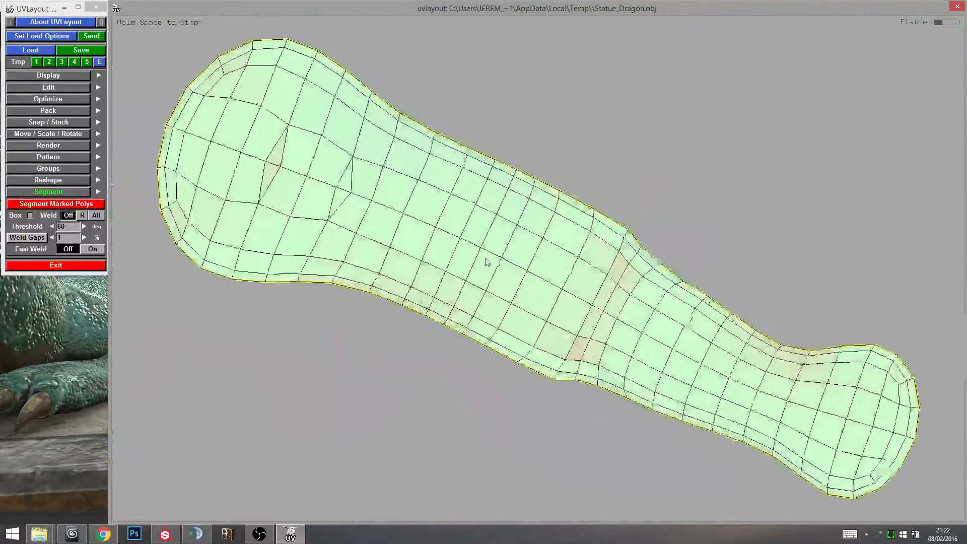
left_click_drag(624, 311, 560, 354)
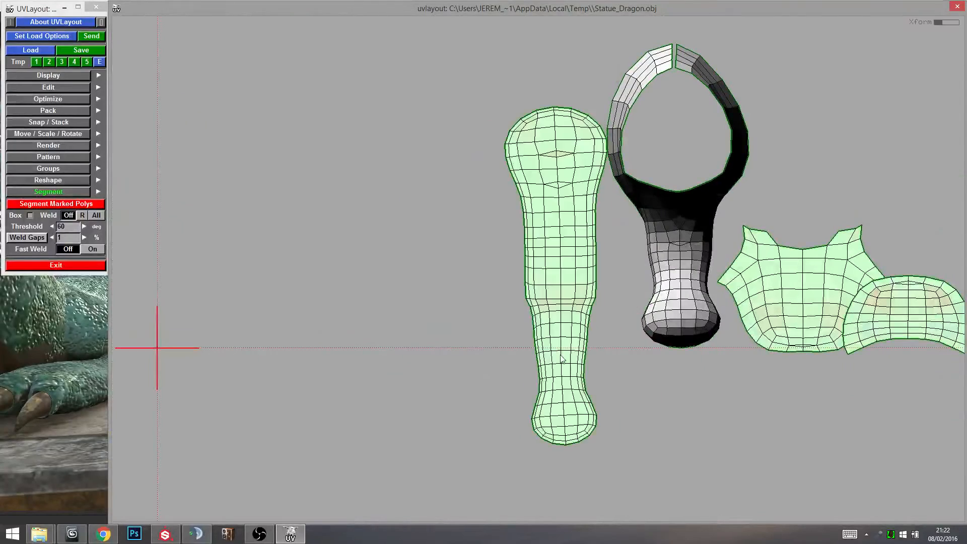
middle_click_drag(559, 354, 435, 344)
key("f")
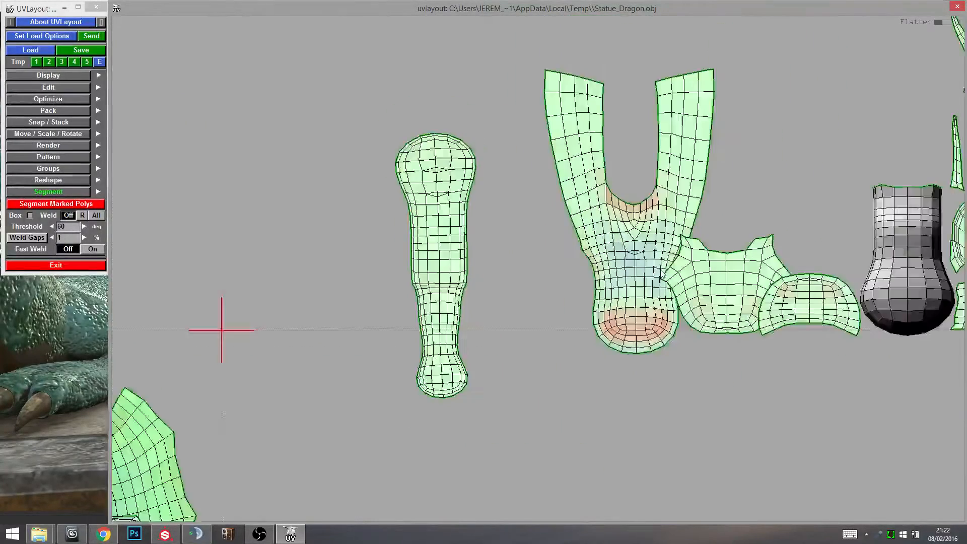
key("f")
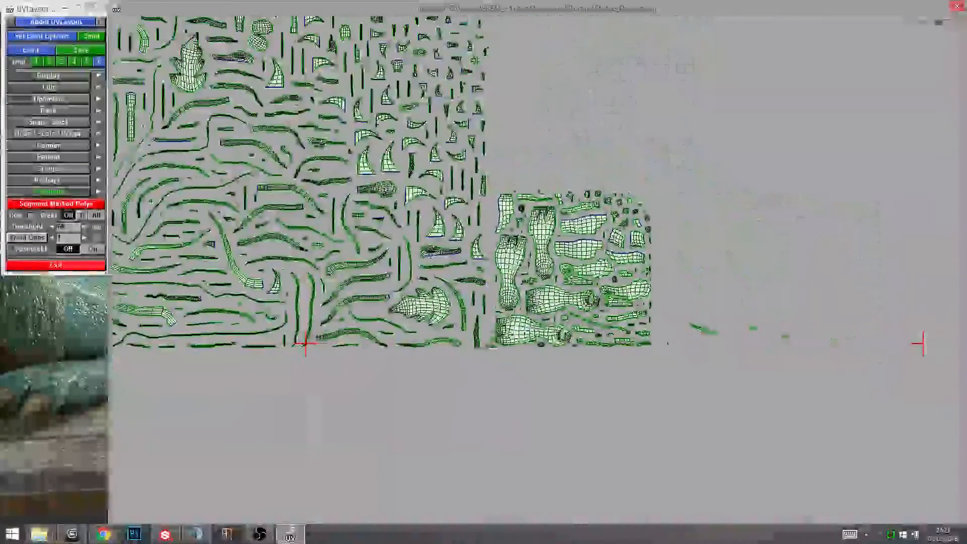
Check the small dragon shells and the pedestal shells for any that are still unflattened.
middle_click_drag(386, 332, 600, 290)
right_click_drag(600, 291, 699, 317)
middle_click_drag(751, 302, 511, 297)
middle_click_drag(700, 320, 826, 348)
middle_click_drag(425, 347, 766, 344)
middle_click_drag(401, 298, 605, 291)
right_click_drag(604, 288, 564, 318)
middle_click_drag(516, 234, 537, 287)
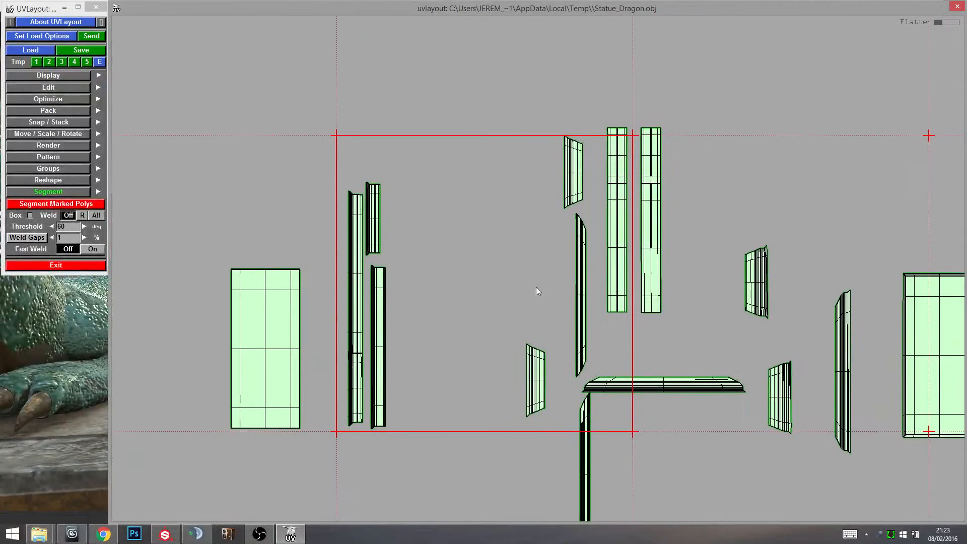
Show the packing options with shell rotation enabled and hide the segment options.
left_click(59, 110)
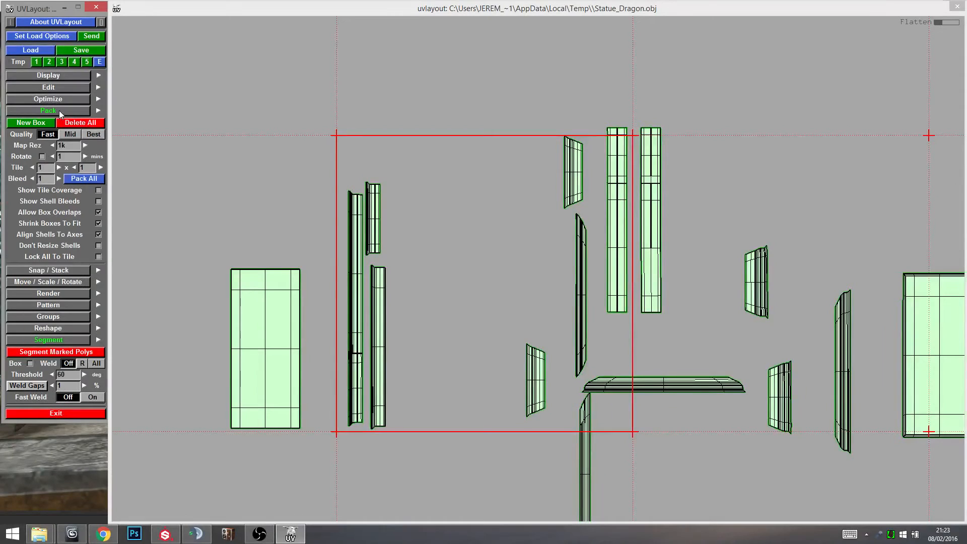
left_click(60, 341)
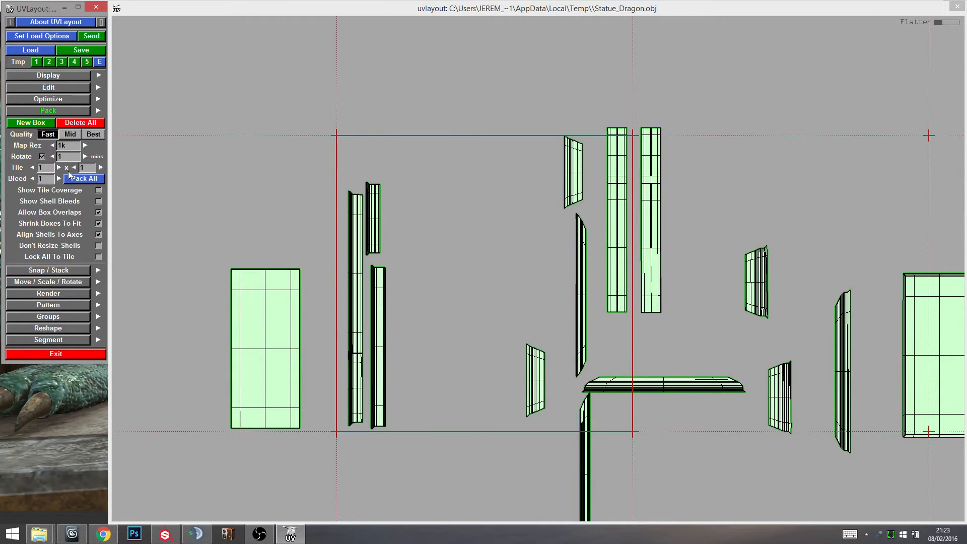
Try the Mid and Best packing qualities and return to Fast.
left_click(71, 135)
left_click(85, 136)
left_click(47, 136)
left_click(96, 136)
left_click(55, 135)
left_click(88, 137)
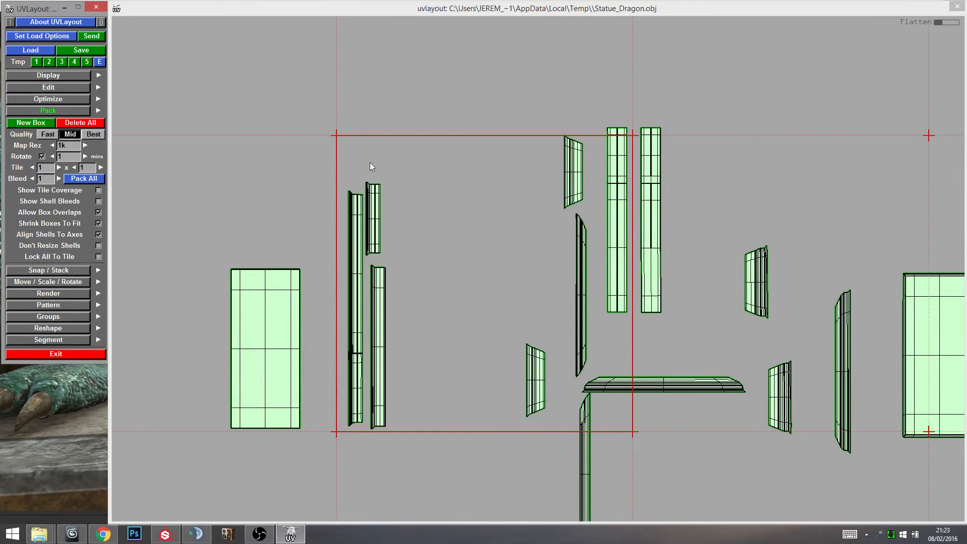
left_click(92, 135)
left_click(75, 136)
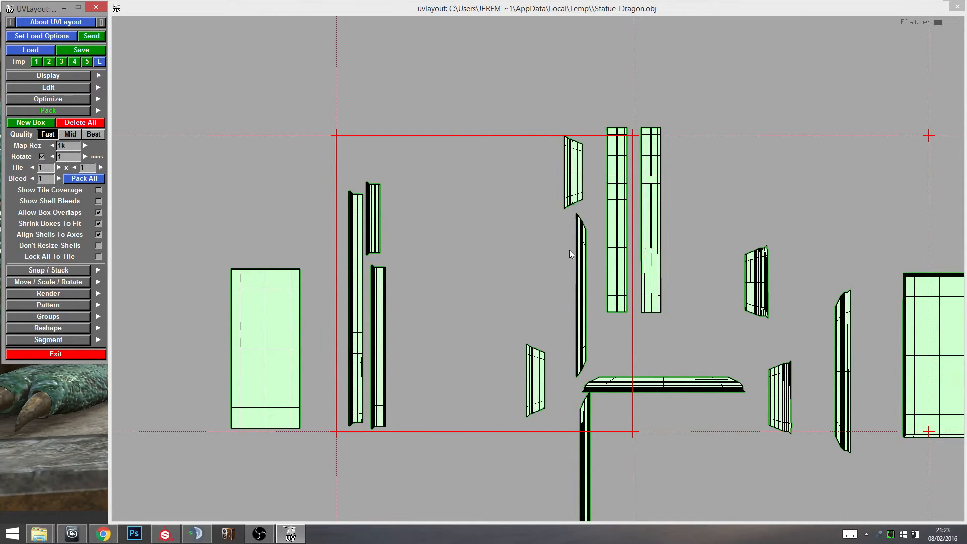
Set the packing rotation time to 20 seconds and pack all shells into the UV tile.
middle_click_drag(585, 299, 551, 302)
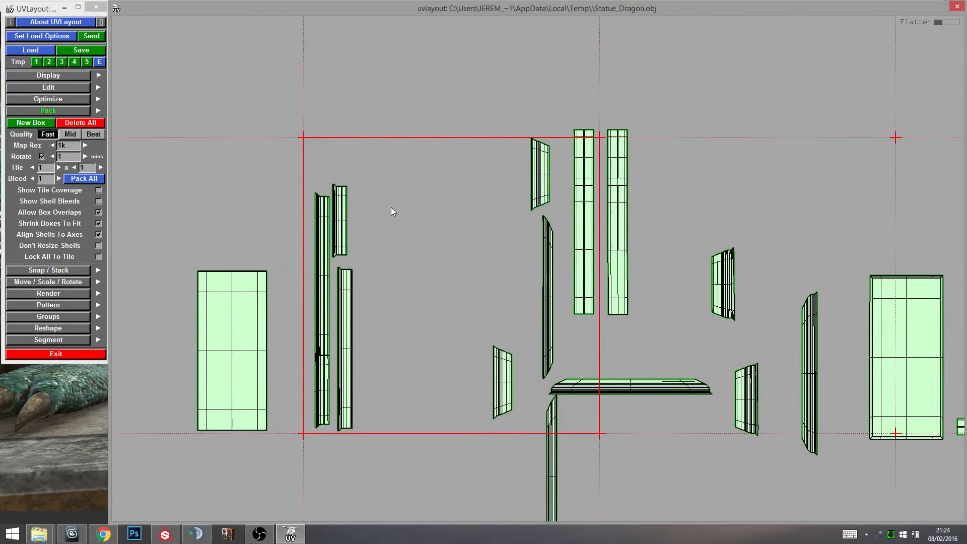
middle_click_drag(439, 292, 504, 295)
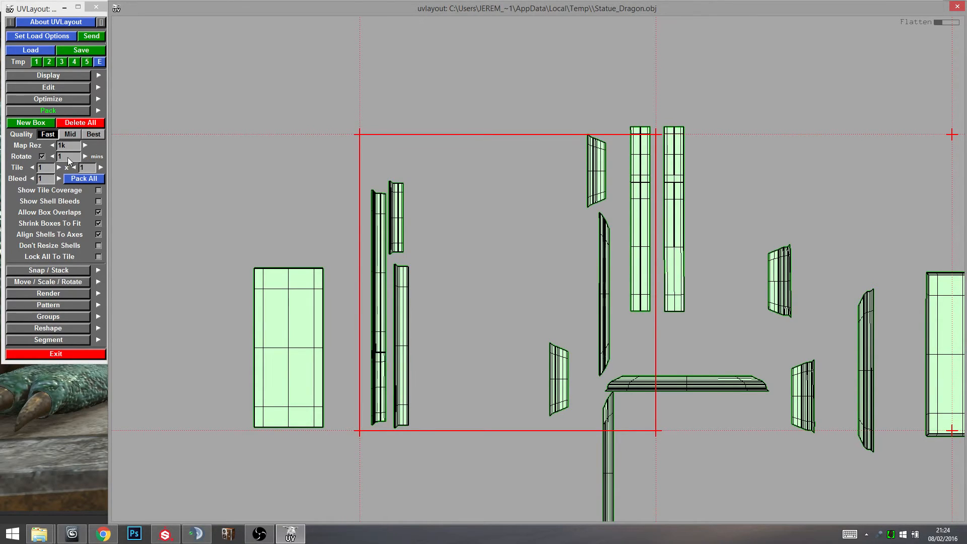
left_click(52, 157)
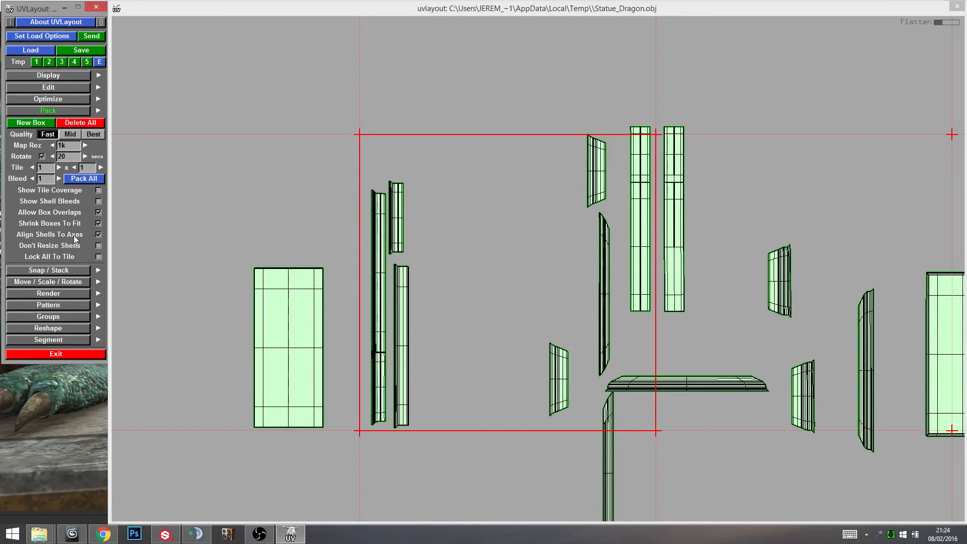
left_click(71, 179)
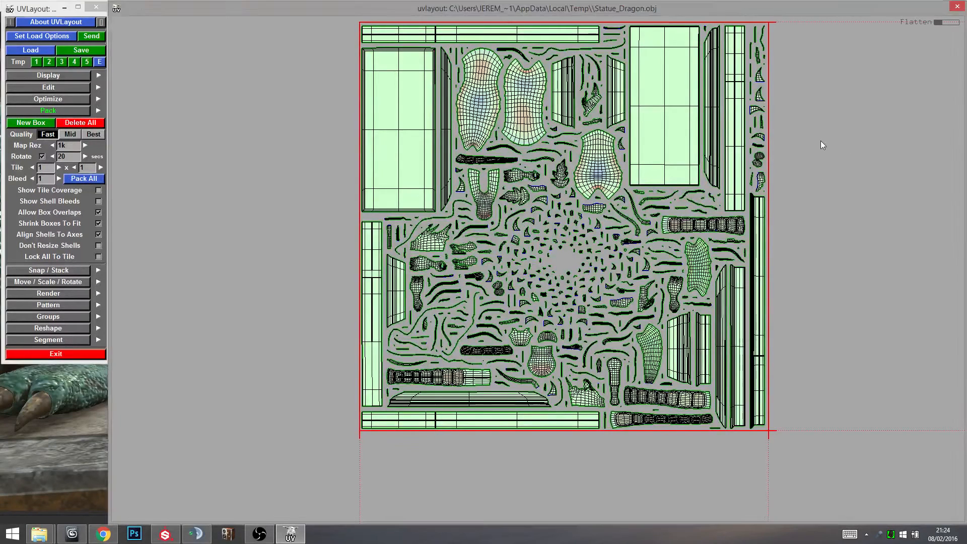
Show the statue in 3D with the checker texture and examine the dragon and pedestal for uneven squares.
middle_click_drag(821, 140, 780, 170)
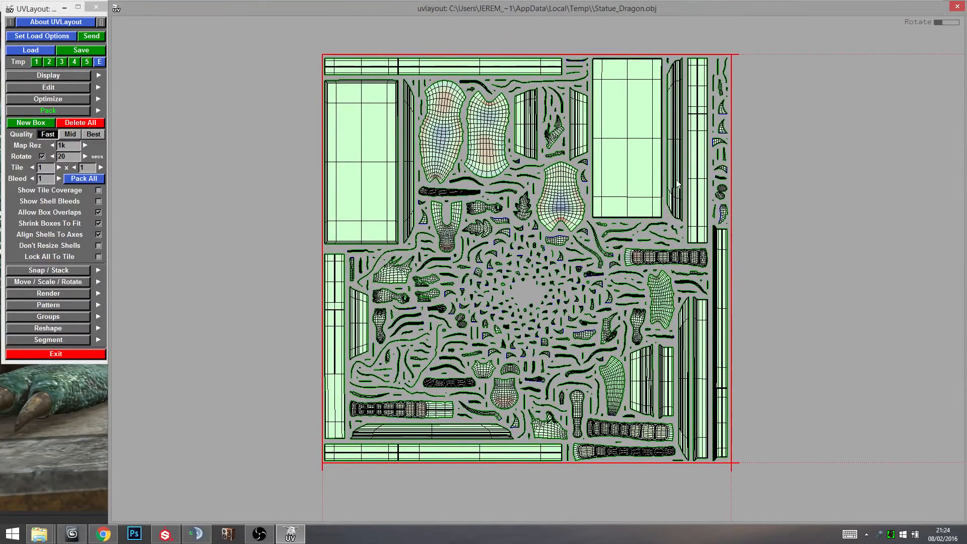
key("d")
left_click_drag(697, 183, 504, 242)
right_click_drag(504, 241, 483, 222)
left_click_drag(484, 222, 618, 210)
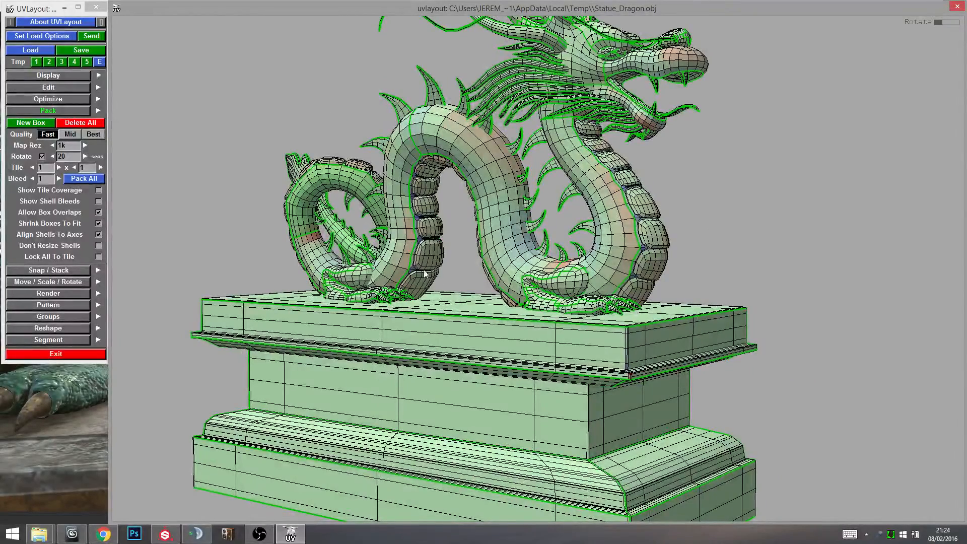
key("t")
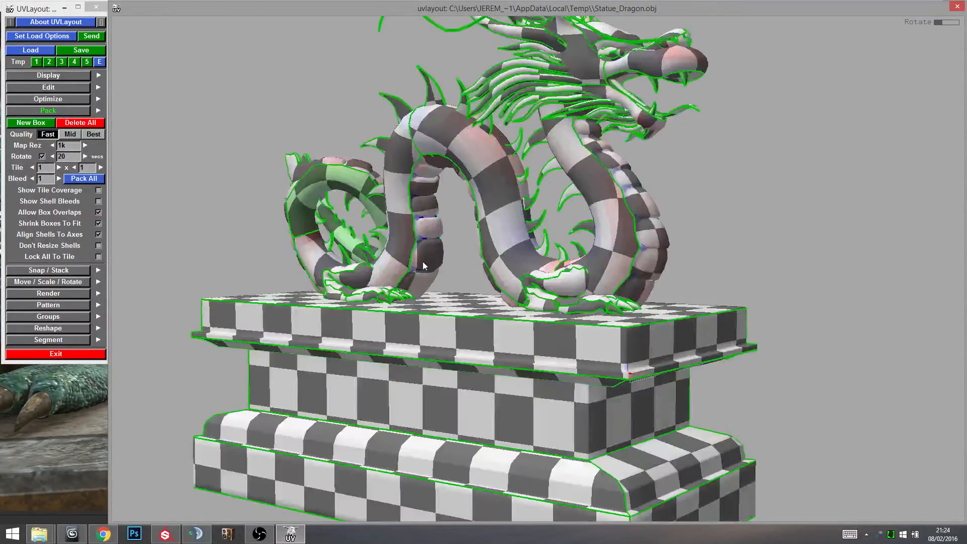
left_click_drag(458, 230, 442, 278)
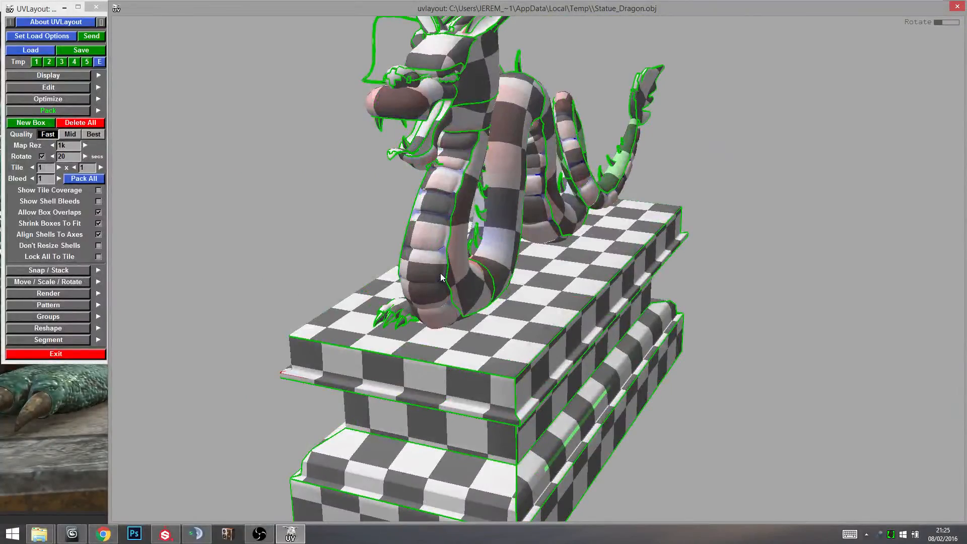
Apply the numbered checker texture and cycle through its tile sizes to examine the texture scale on the statue.
key("t")
left_click_drag(441, 278, 544, 258)
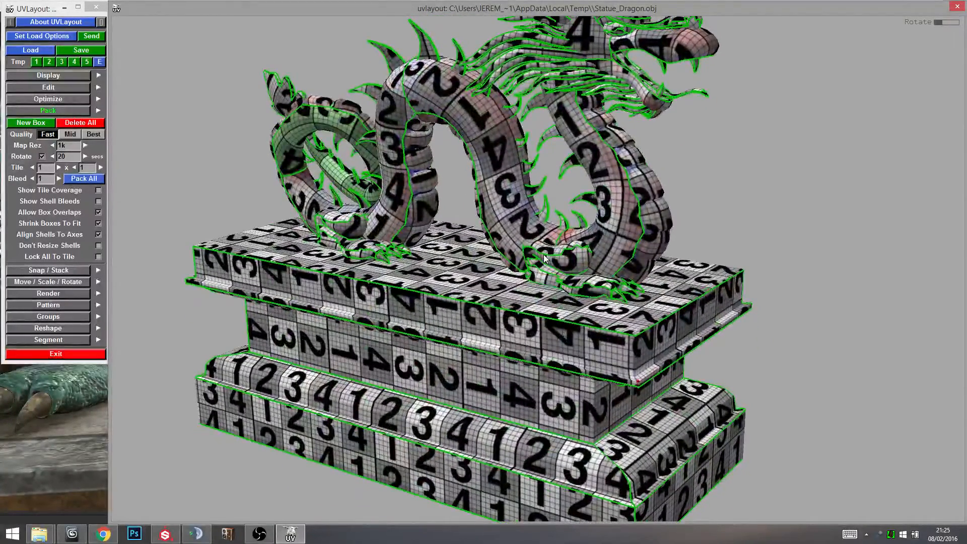
key("t")
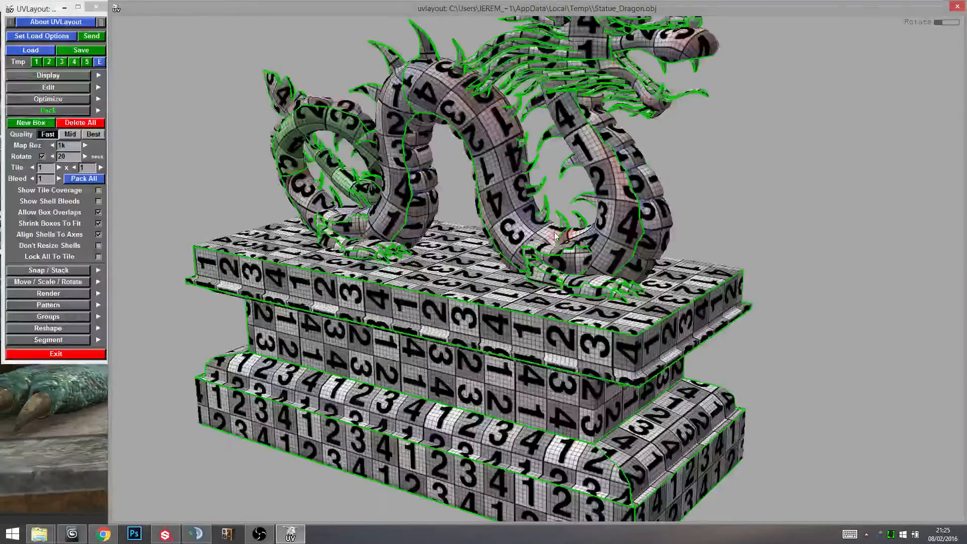
key("t")
key("t")
key("t")
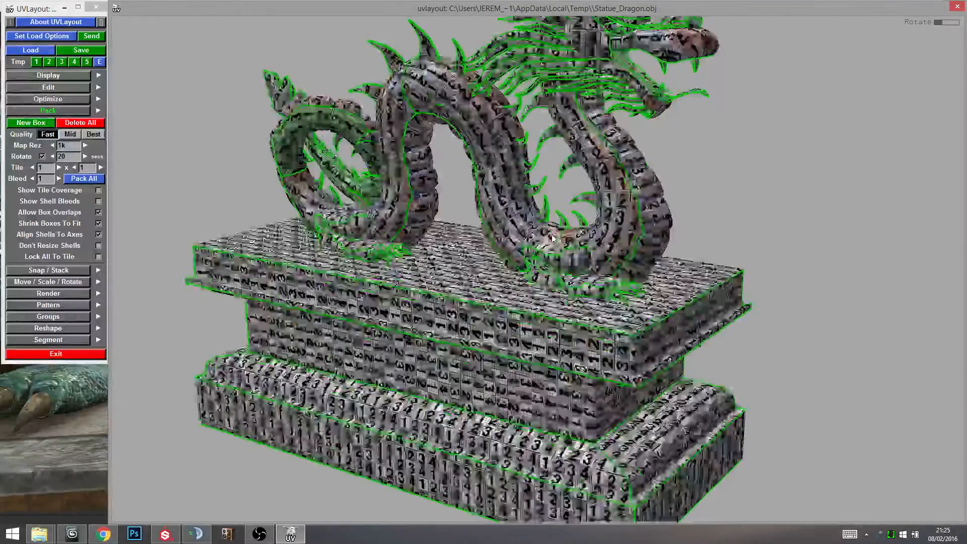
key("t")
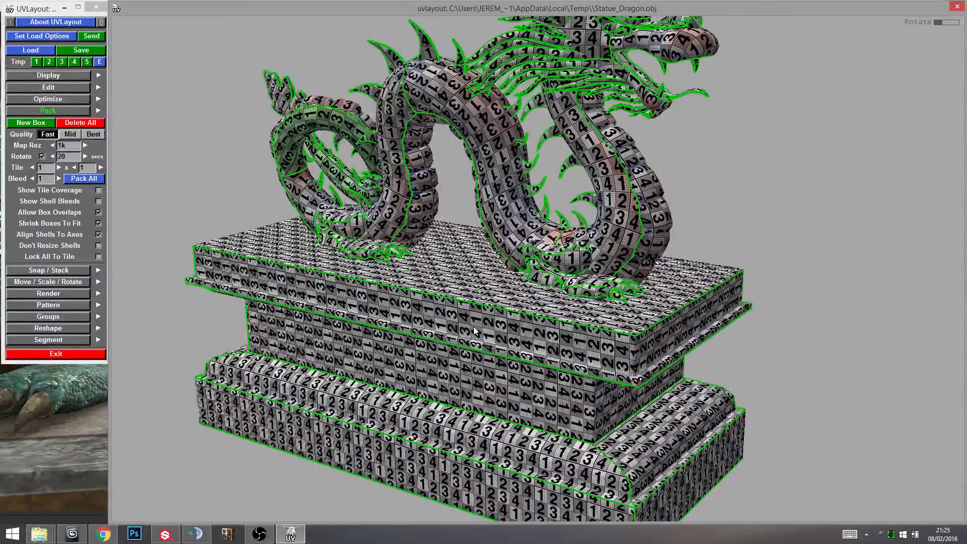
key("t")
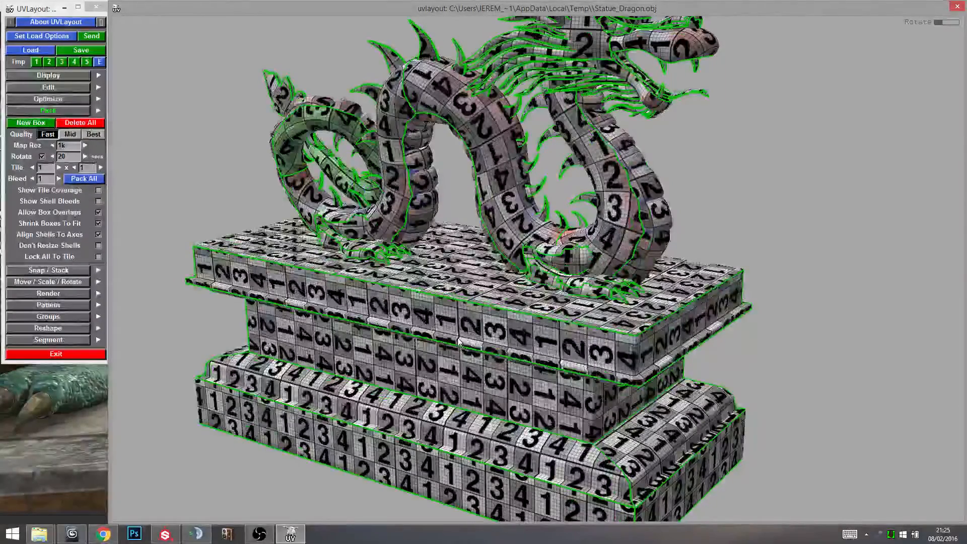
key("t")
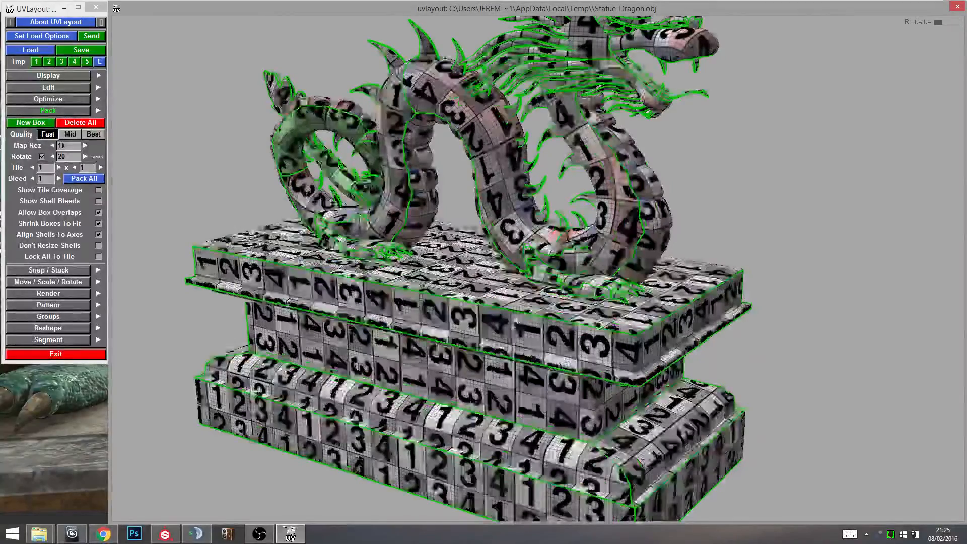
key("t")
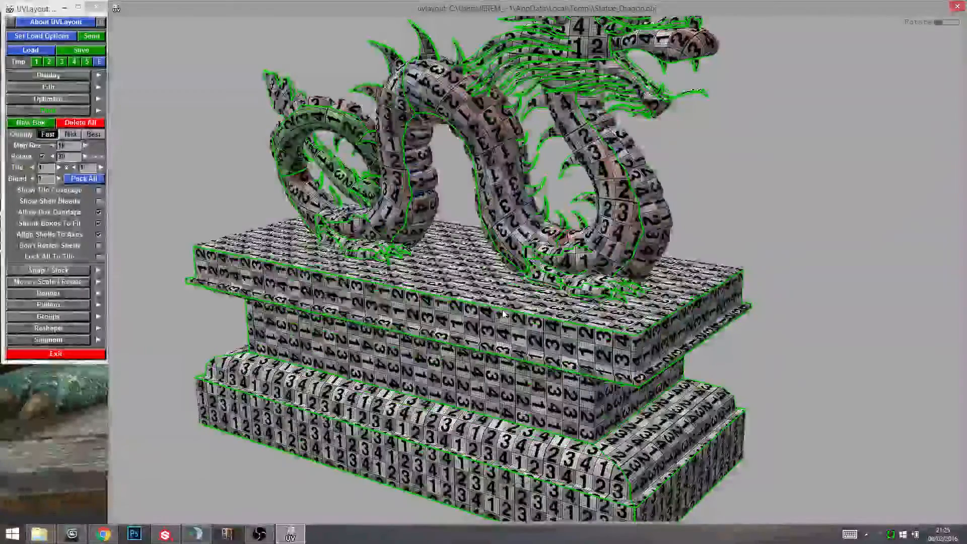
Examine the numbered texture around the dragon's leg and lower body coils for stretched or compressed squares.
left_click_drag(484, 272, 544, 323)
right_click_drag(494, 272, 544, 272)
left_click_drag(545, 272, 504, 277)
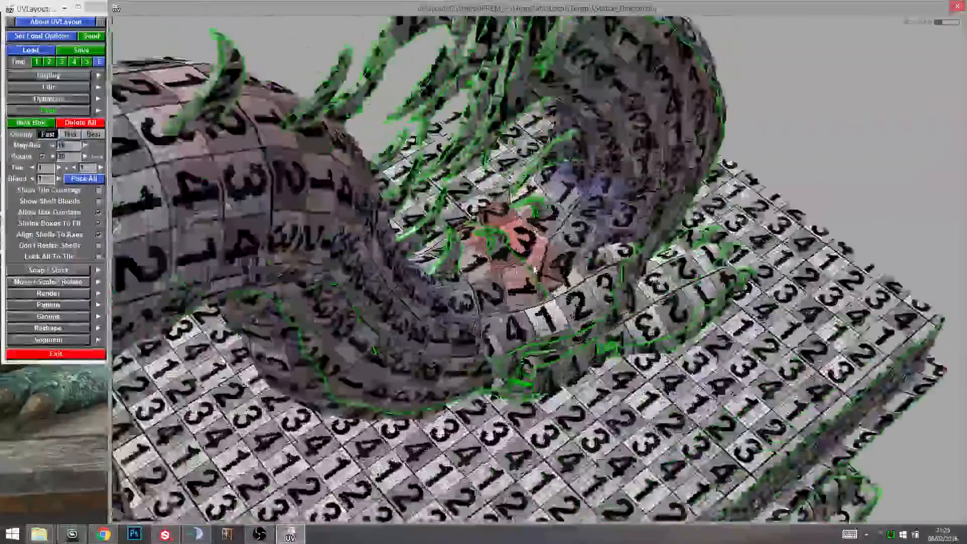
right_click_drag(503, 277, 554, 278)
left_click_drag(534, 292, 466, 272)
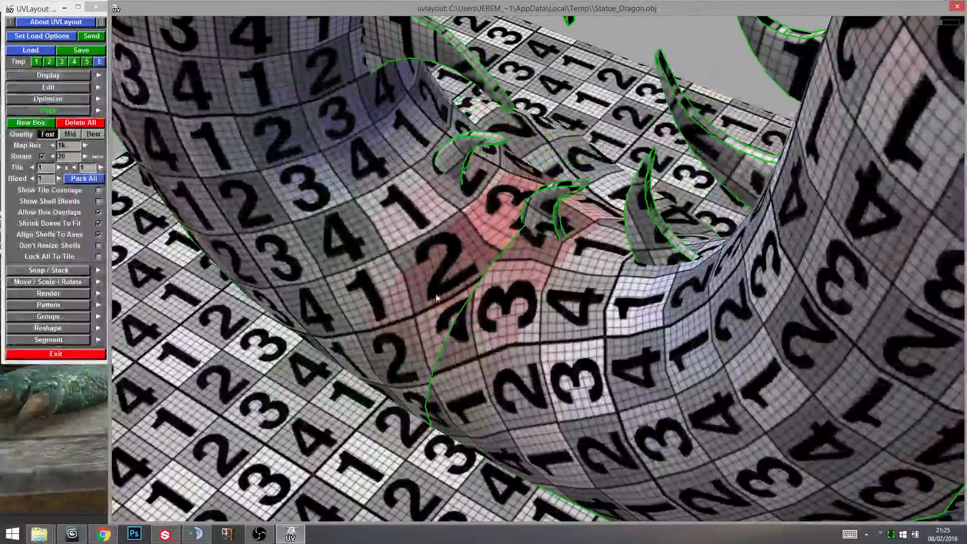
left_click_drag(424, 319, 433, 257)
right_click_drag(433, 257, 479, 282)
left_click_drag(479, 282, 443, 267)
middle_click_drag(443, 267, 371, 453)
right_click_drag(370, 454, 428, 413)
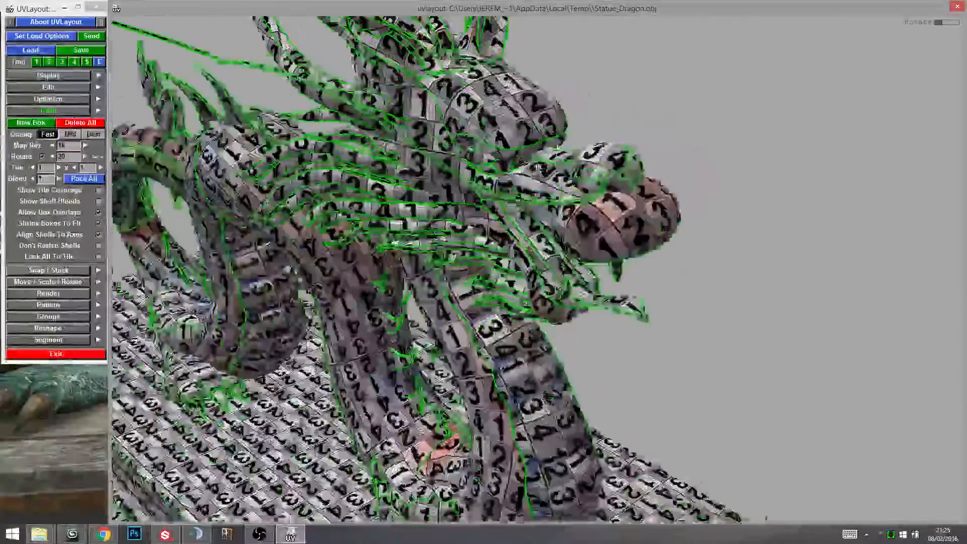
Examine the numbered texture on the dragon's head, snout and nose for stretching and seam placement.
left_click_drag(524, 206, 428, 209)
right_click_drag(428, 209, 403, 214)
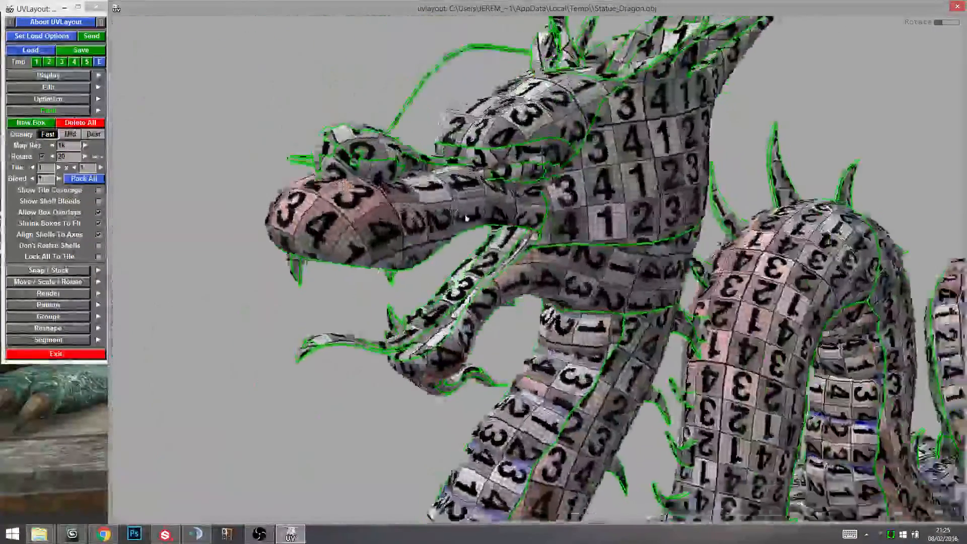
left_click_drag(403, 214, 460, 268)
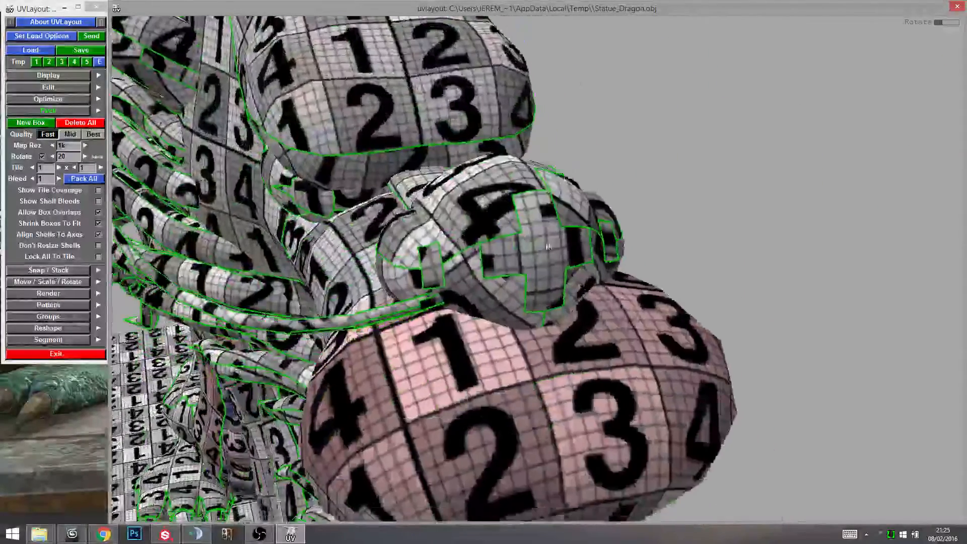
left_click_drag(548, 247, 473, 226)
left_click_drag(312, 161, 594, 215)
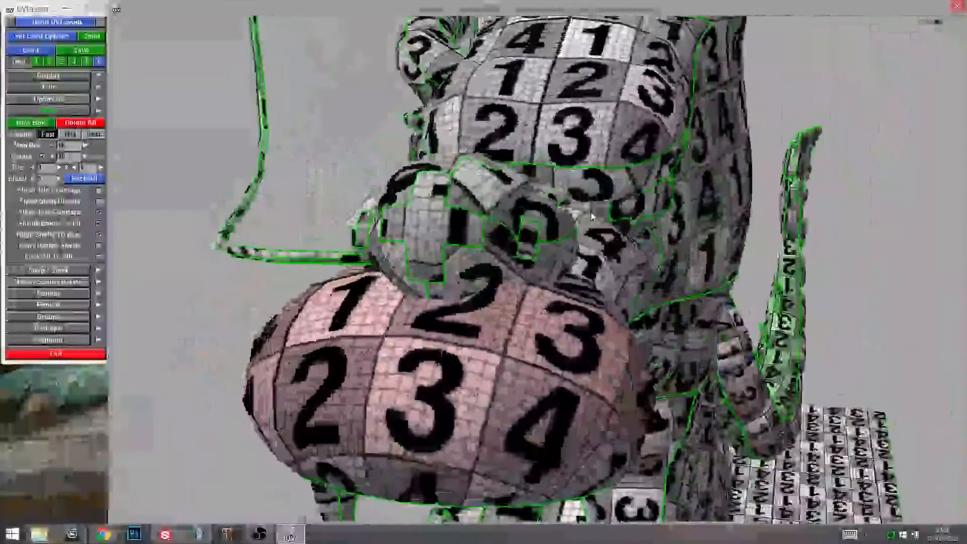
right_click_drag(594, 216, 569, 216)
left_click_drag(569, 217, 496, 218)
middle_click_drag(496, 219, 309, 249)
left_click_drag(547, 277, 548, 241)
middle_click_drag(383, 244, 531, 243)
left_click_drag(531, 243, 555, 231)
right_click_drag(556, 231, 587, 164)
left_click_drag(587, 163, 601, 227)
Return to the UV layout and save the unwrapped model to the desktop as tuto.obj.
key("u")
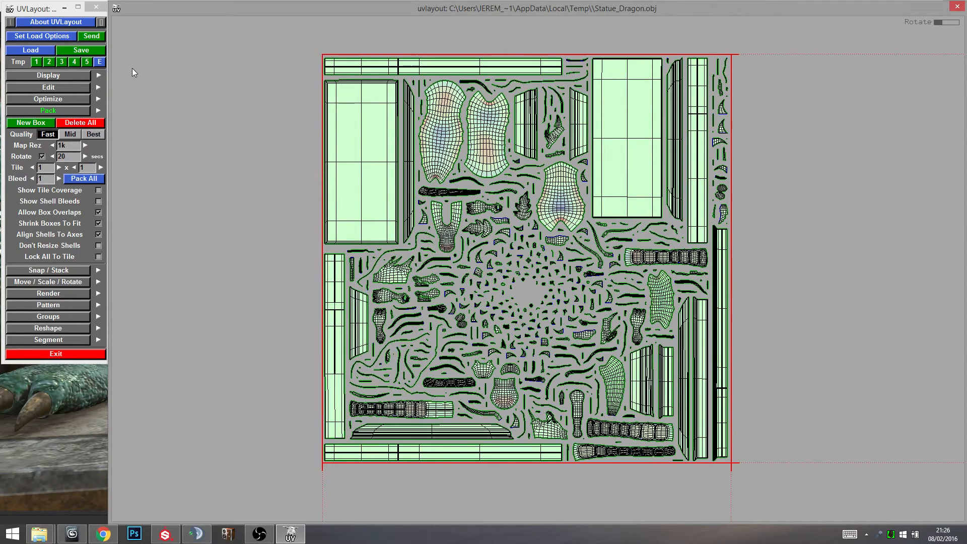
left_click(98, 51)
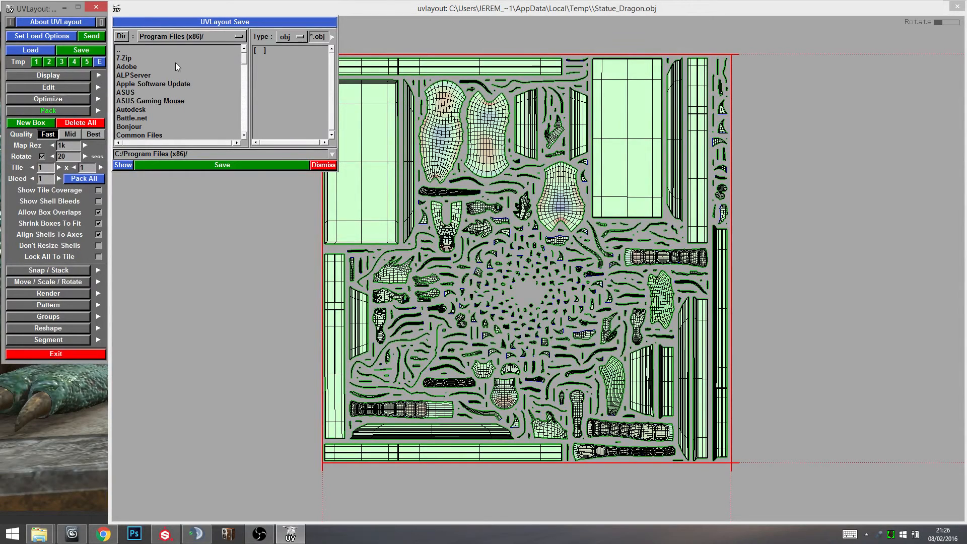
left_click(141, 49)
left_click(141, 49)
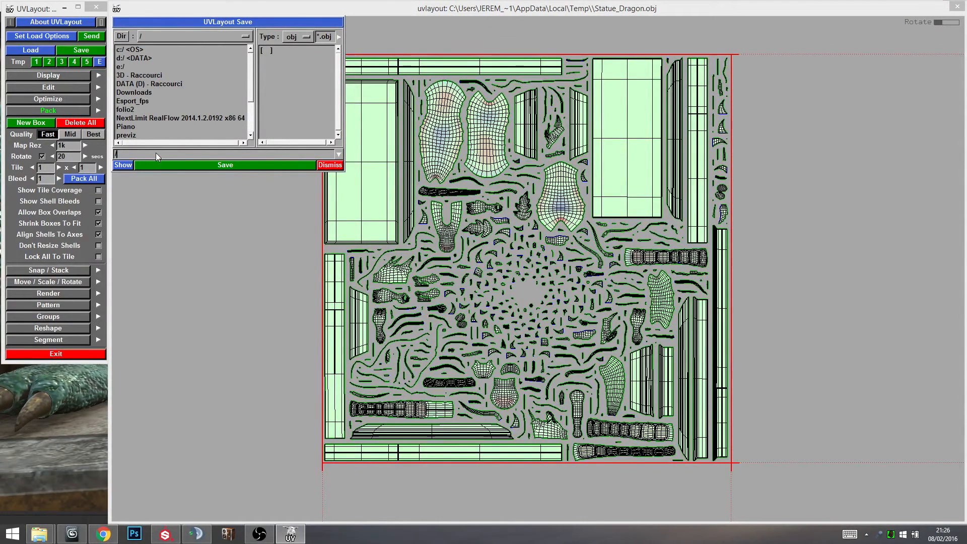
type("tuto")
left_click(294, 37)
left_click(301, 32)
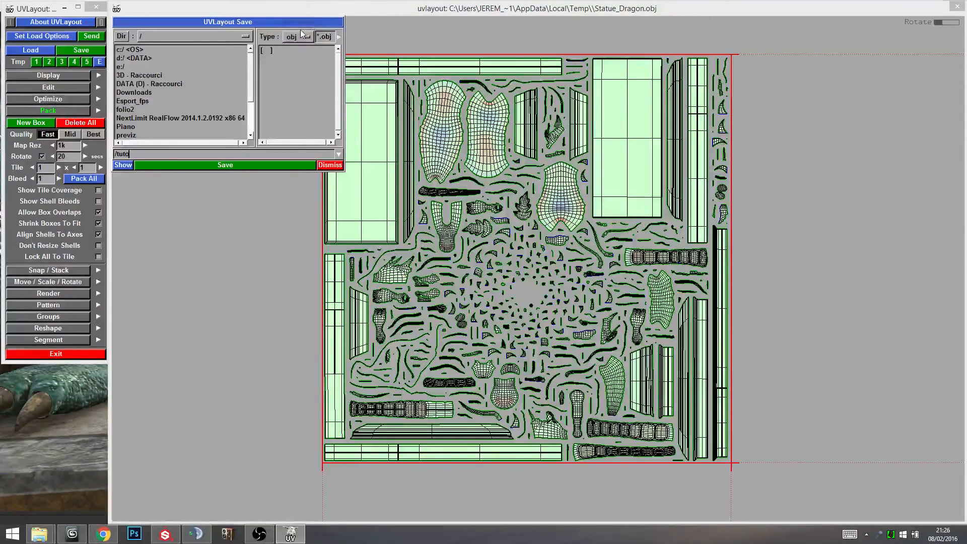
left_click(254, 166)
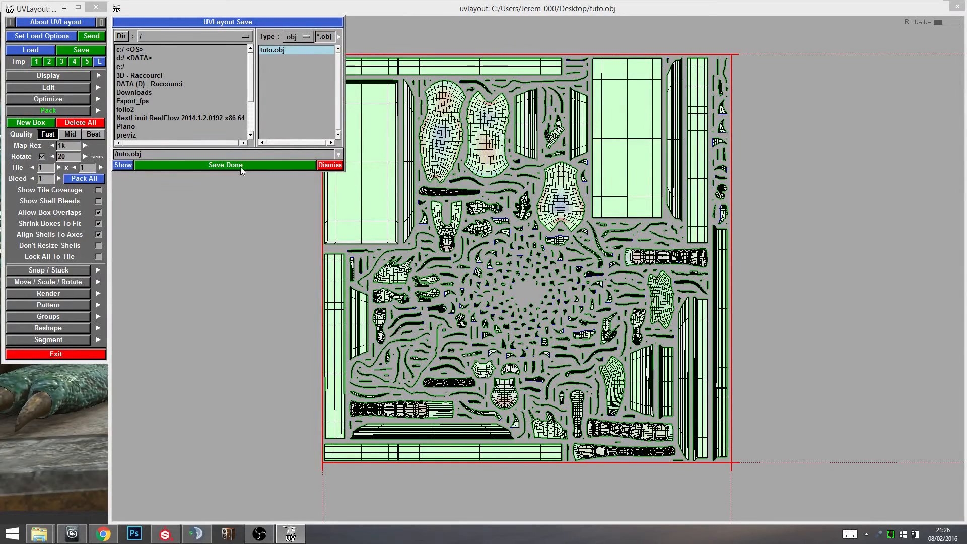
Minimize UVLayout and Substance Painter to reveal the desktop, and move tuto.obj to a clear spot on it.
left_click(70, 354)
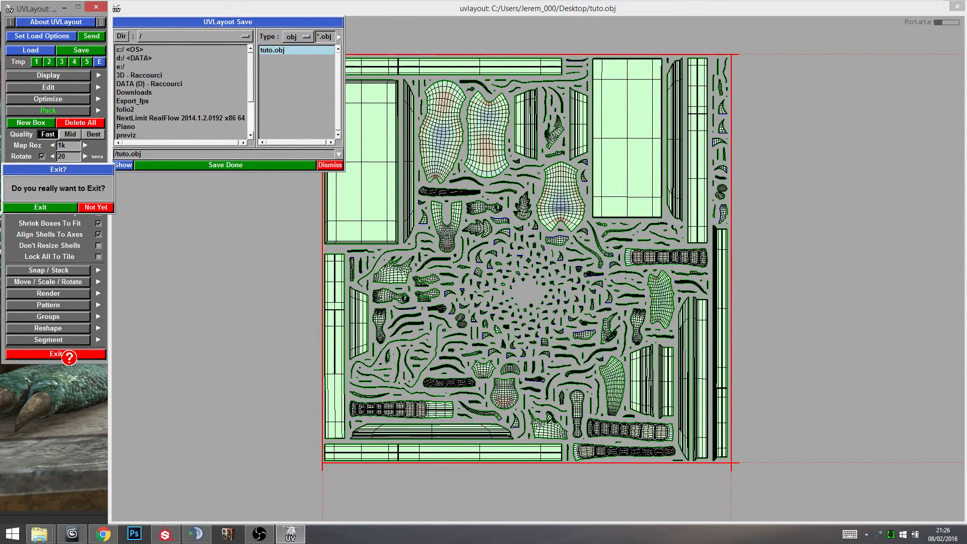
left_click(98, 208)
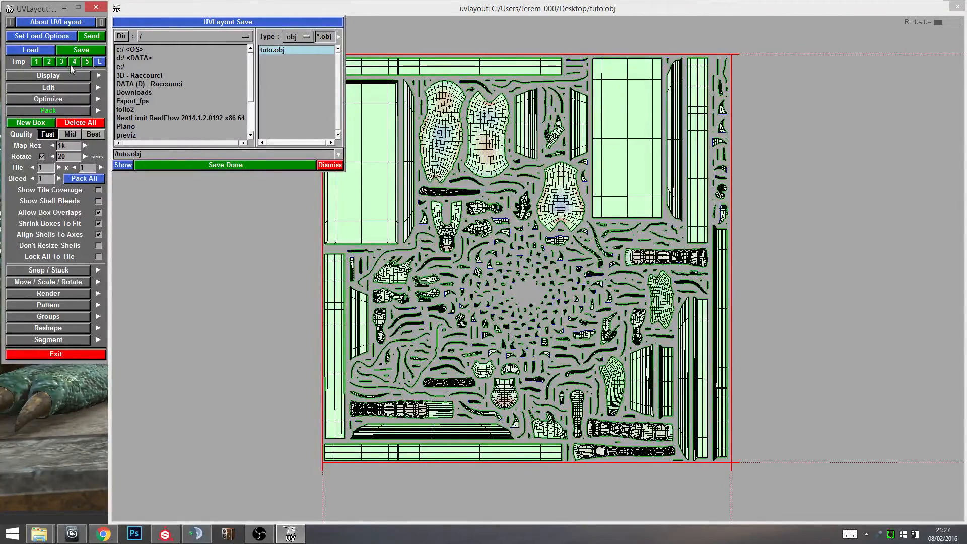
left_click(66, 8)
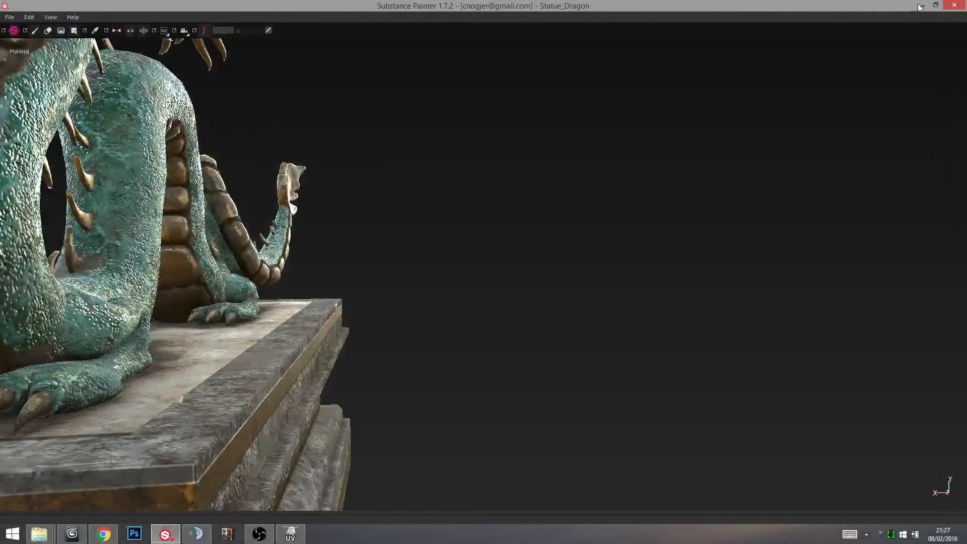
left_click(920, 6)
left_click(922, 5)
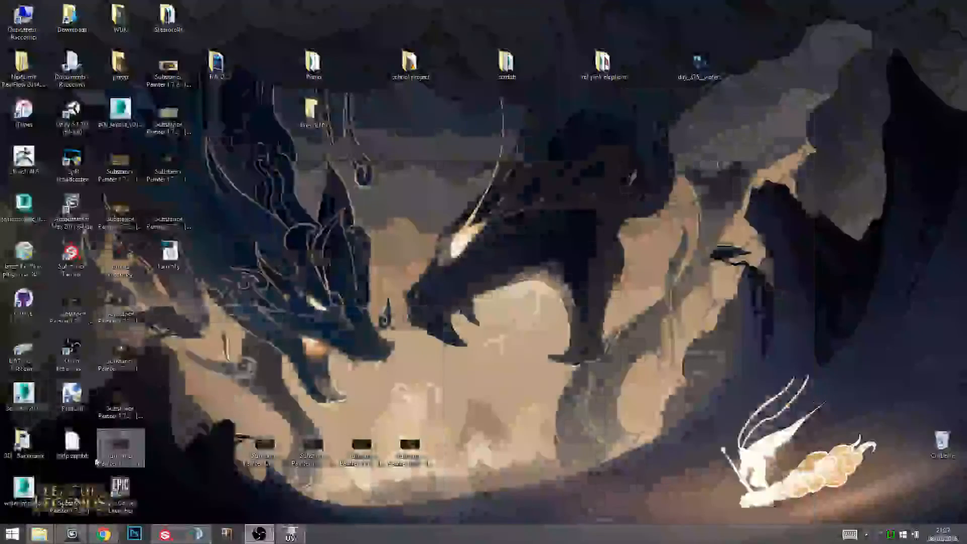
left_click_drag(169, 253, 431, 256)
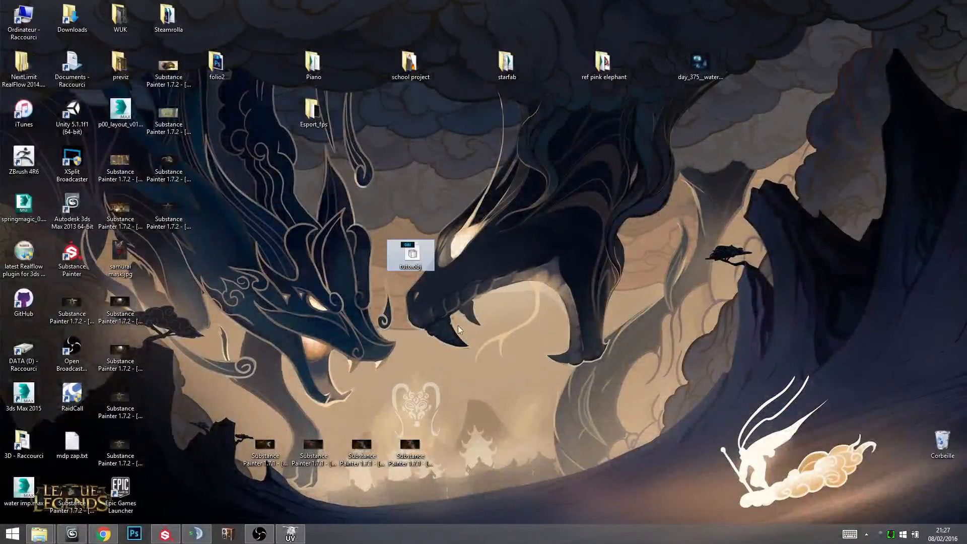
left_click(459, 332)
Switch to 3ds Max, close the UVPipe window, and reset to an empty scene with the perspective view maximized.
left_click(72, 533)
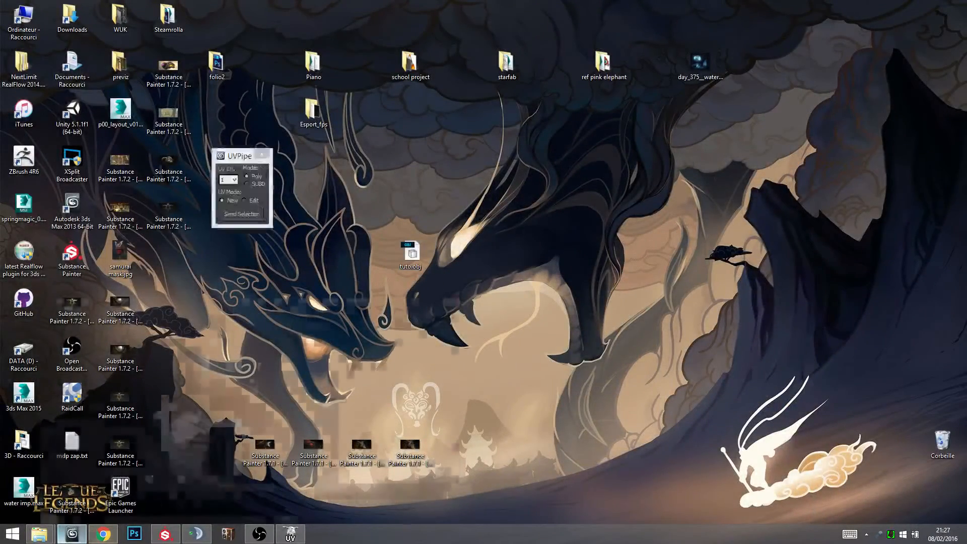
left_click(262, 155)
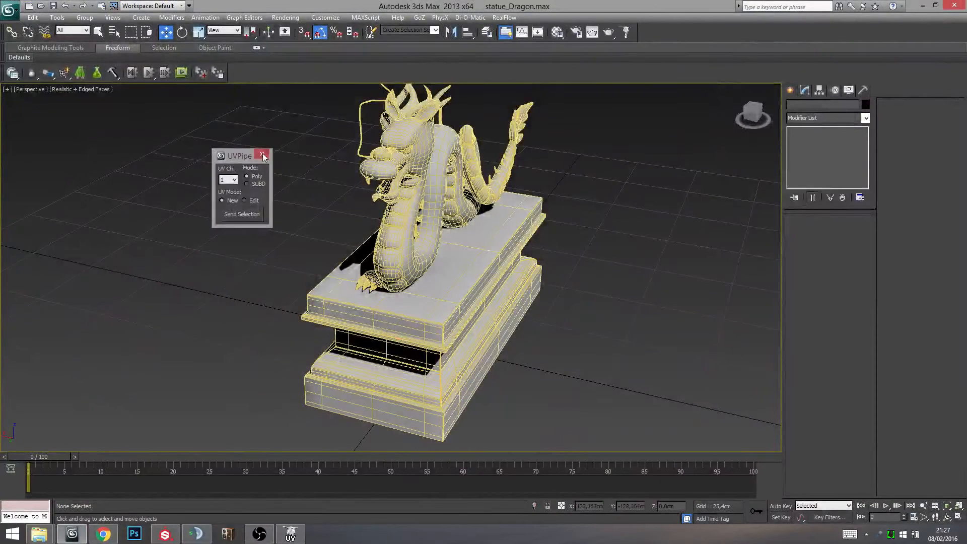
left_click(14, 14)
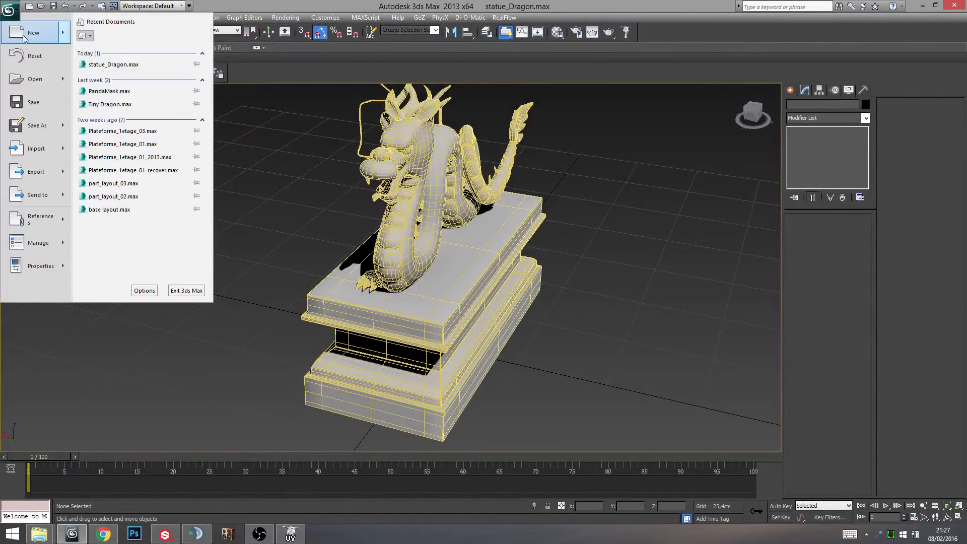
left_click(38, 71)
left_click(497, 303)
left_click(469, 286)
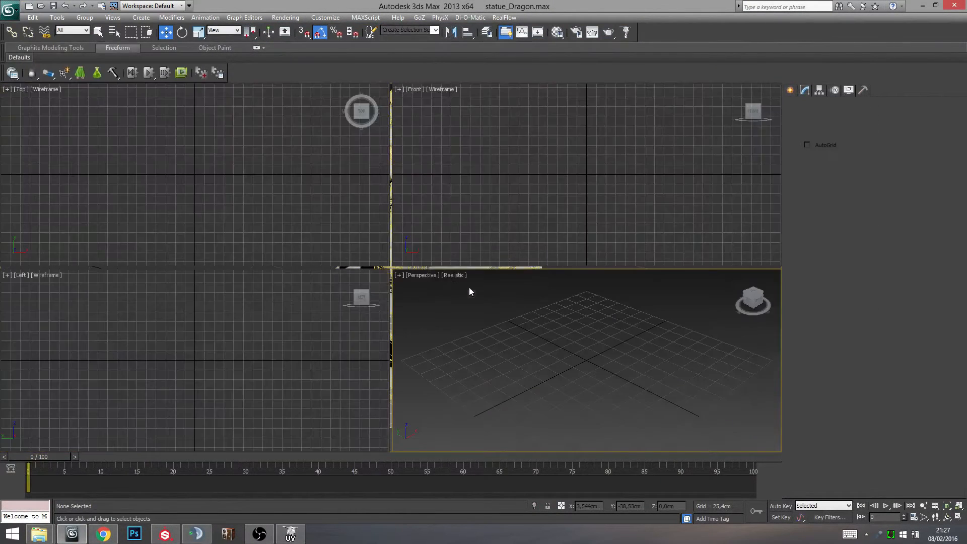
key("alt+w")
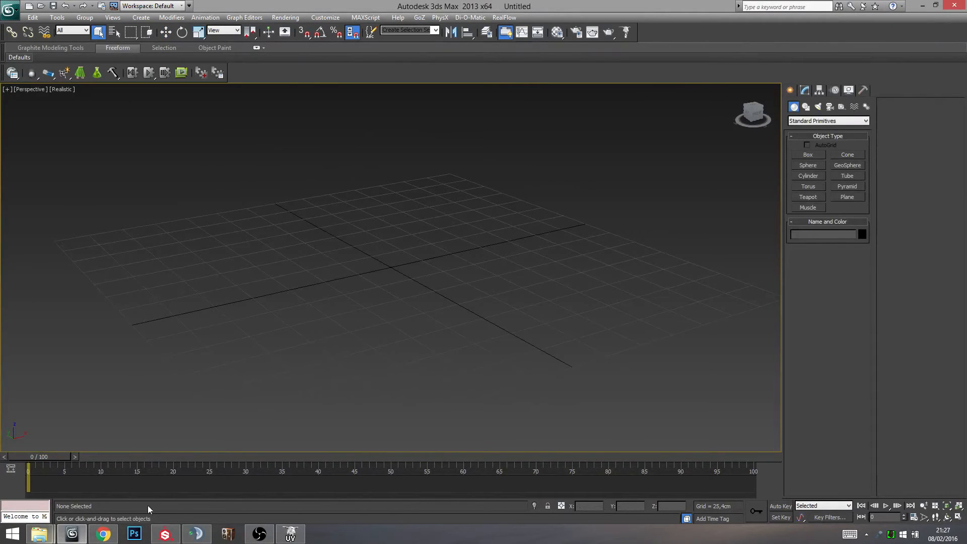
Import tuto.obj from the desktop into the empty scene and maximize the 3ds Max window again.
left_click_drag(711, 4, 715, 77)
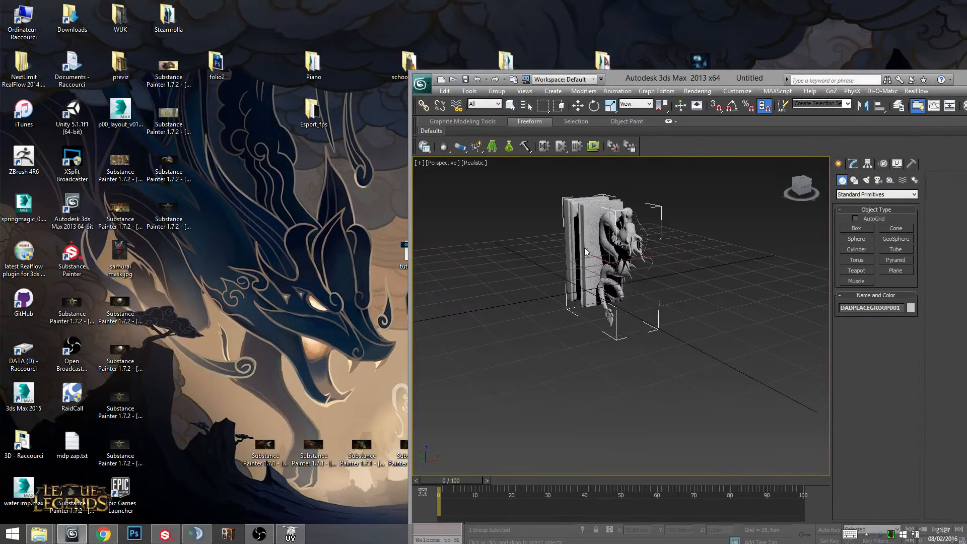
left_click(589, 244)
left_click_drag(698, 78, 686, 2)
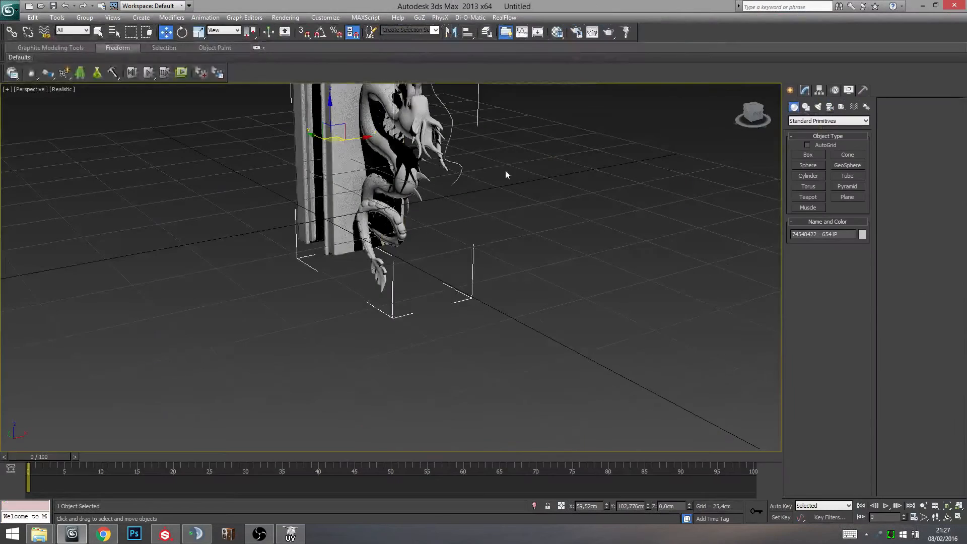
Turn on angle snap and rotate the imported statue -90 degrees about X so it stands upright.
mouse_move(386, 386)
middle_mouse_down("alt")
mouse_move(419, 347)
mouse_move(466, 353)
middle_mouse_up("alt")
middle_click_drag(466, 353, 516, 393)
mouse_move(478, 322)
middle_mouse_down("alt")
mouse_move(497, 304)
mouse_move(521, 310)
middle_mouse_up("alt")
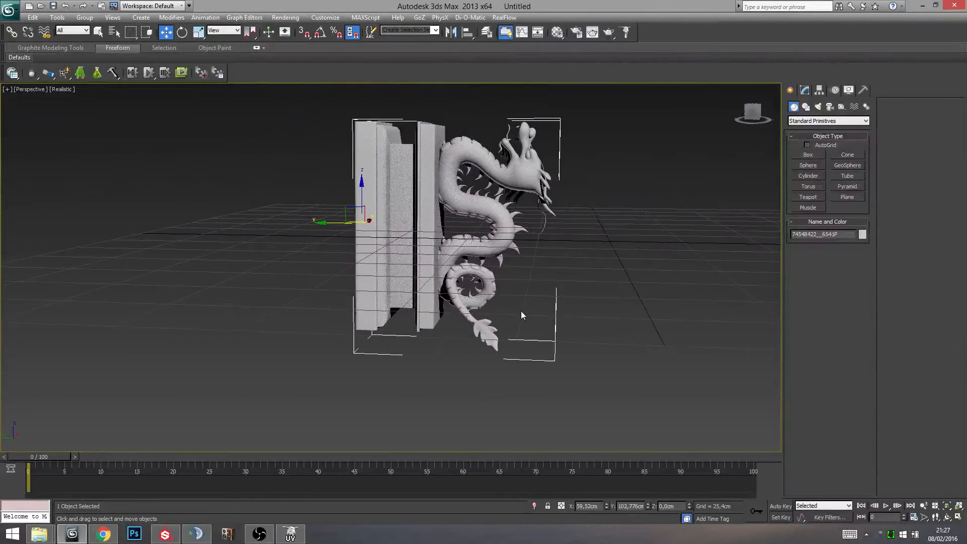
key("e")
middle_click_drag(459, 282, 496, 308)
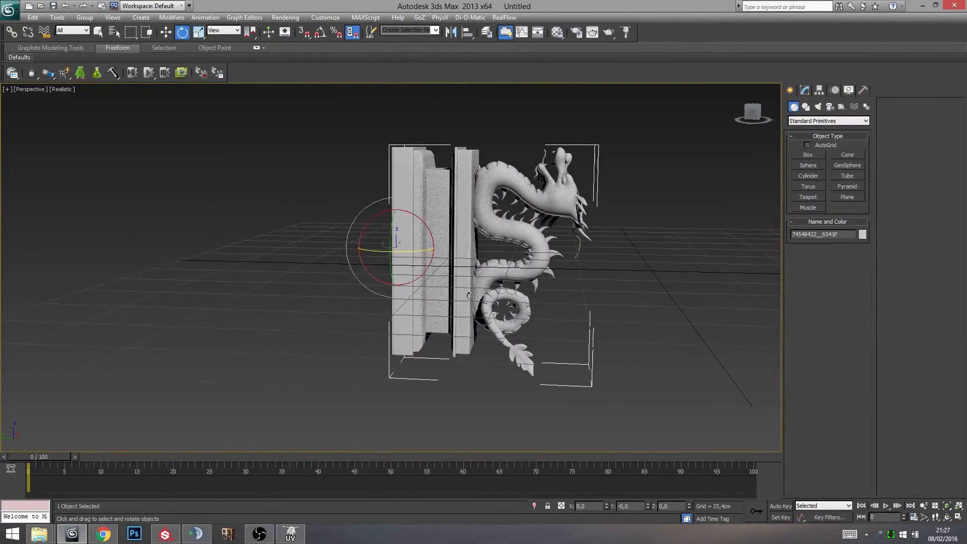
key("a")
left_click_drag(434, 238, 389, 203)
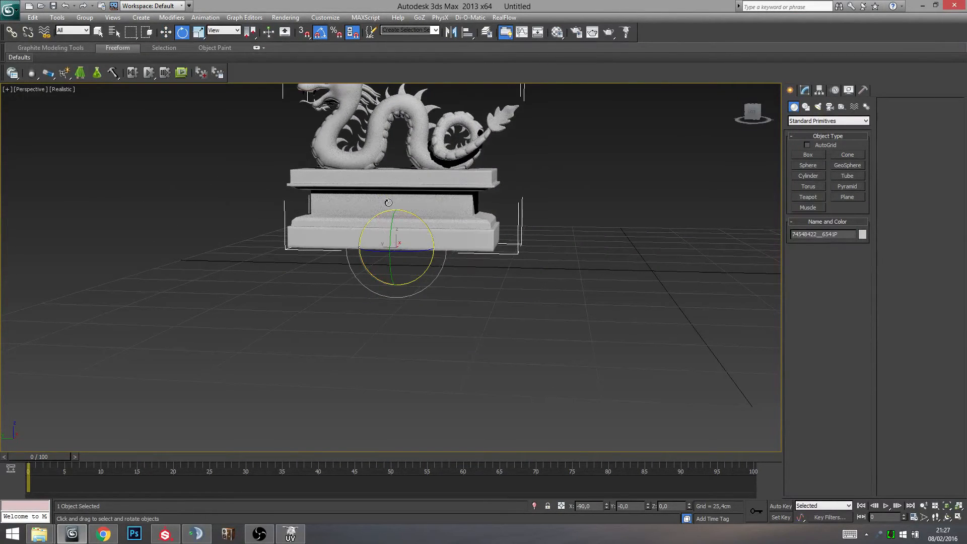
Move the statue to the world origin by setting its X and Y positions to 0.
key("w")
middle_click_drag(405, 306, 473, 293, "alt")
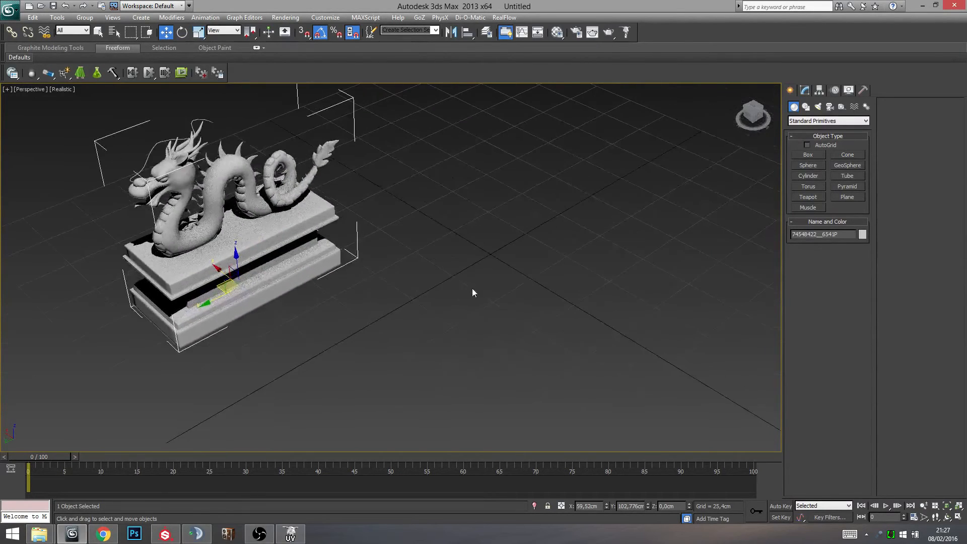
scroll(472, 288, "down", 2)
middle_click_drag(524, 338, 573, 285)
scroll(461, 264, "up", 2)
middle_click_drag(462, 267, 484, 289, "alt")
right_click(649, 506)
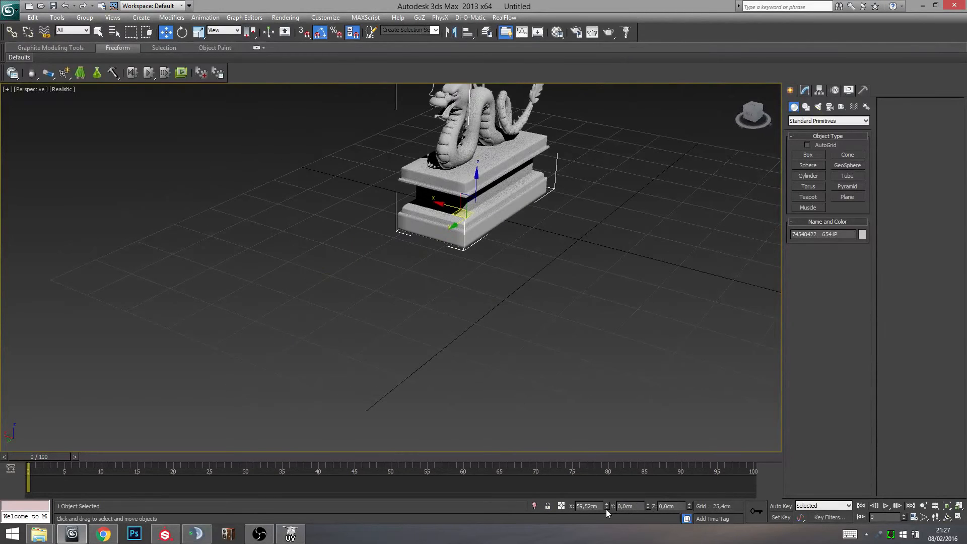
right_click(606, 505)
middle_click_drag(462, 225, 421, 242)
scroll(544, 201, "up", 4)
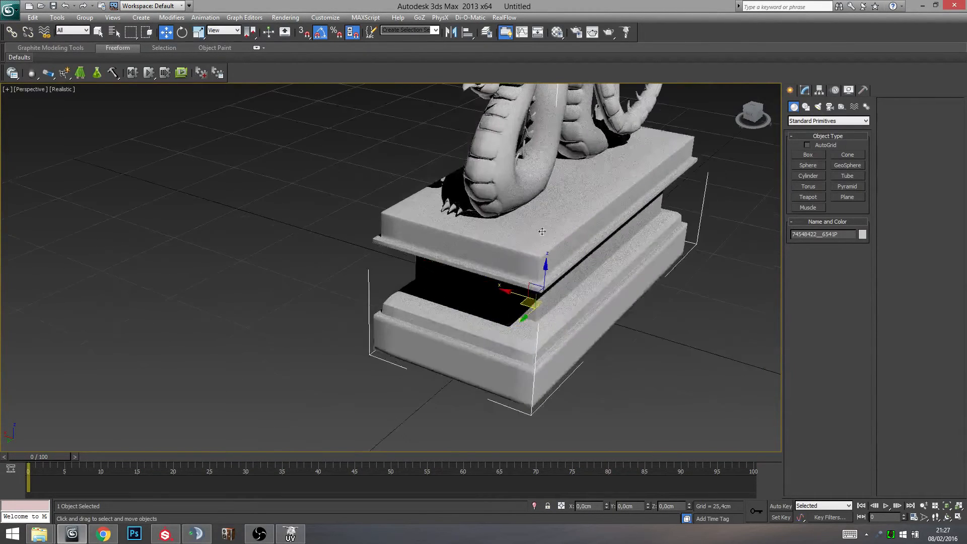
Select the statue and convert its mesh to Editable Poly.
middle_click_drag(544, 230, 389, 312, "alt")
middle_click_drag(485, 199, 739, 172, "alt")
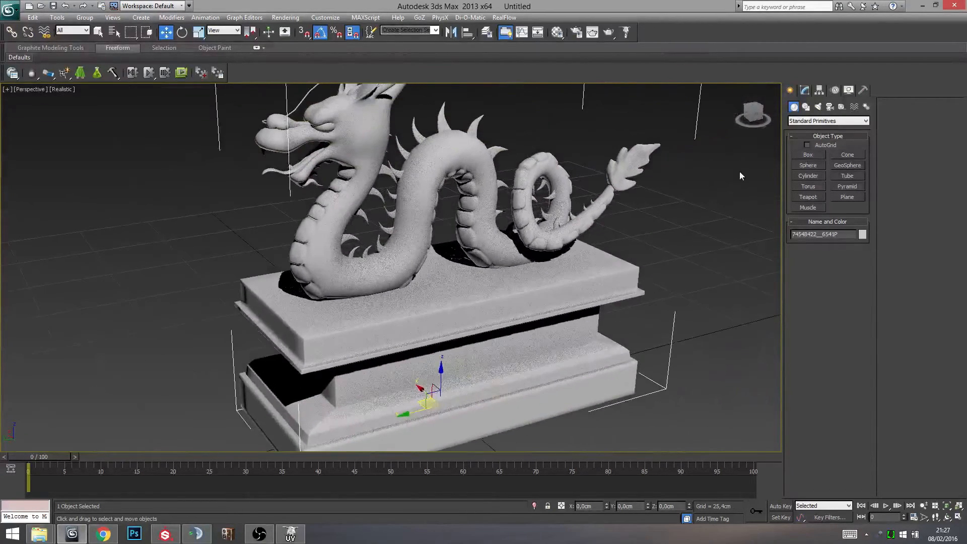
left_click(741, 172)
left_click(804, 90)
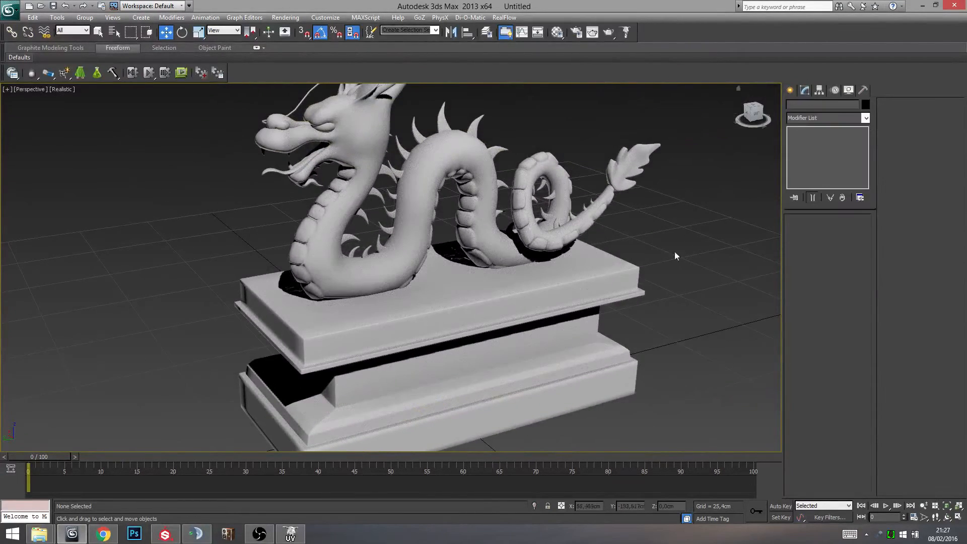
middle_click_drag(549, 271, 544, 267)
left_click(544, 267)
right_click(828, 157)
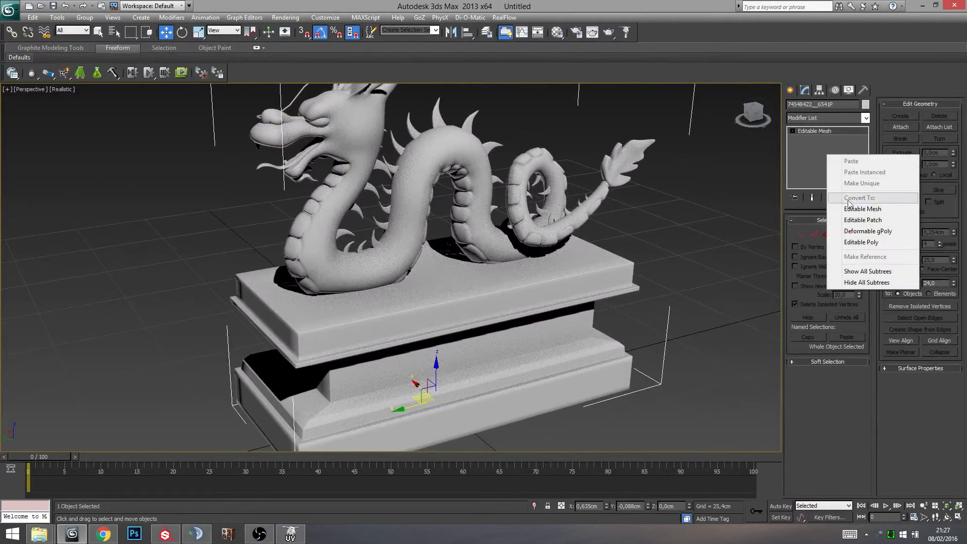
left_click(864, 240)
middle_click_drag(450, 314, 571, 301, "alt")
Show edged faces and select the dragon's front leg at Element level, framing it in the view.
left_click(794, 131)
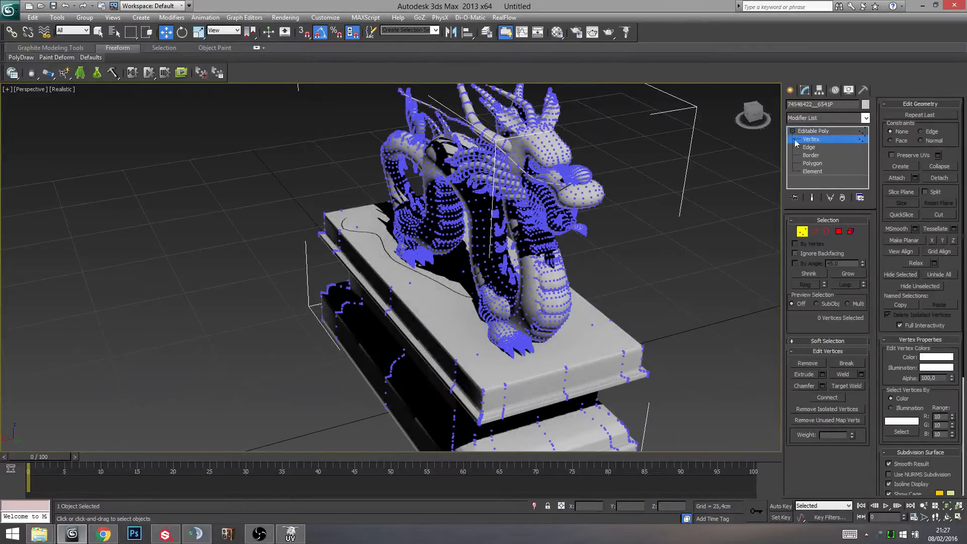
left_click(812, 172)
key("F4")
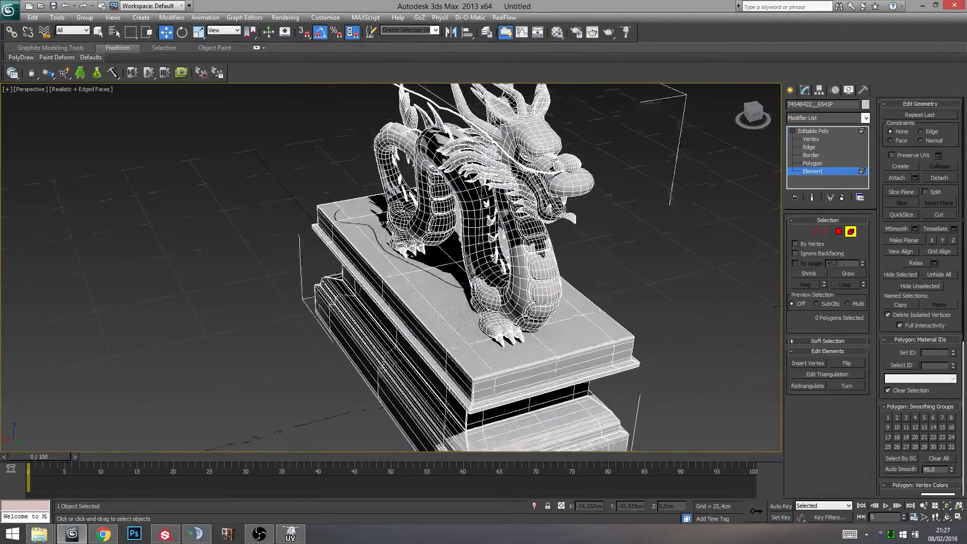
scroll(494, 285, "up", 2)
left_click(509, 330)
key("z")
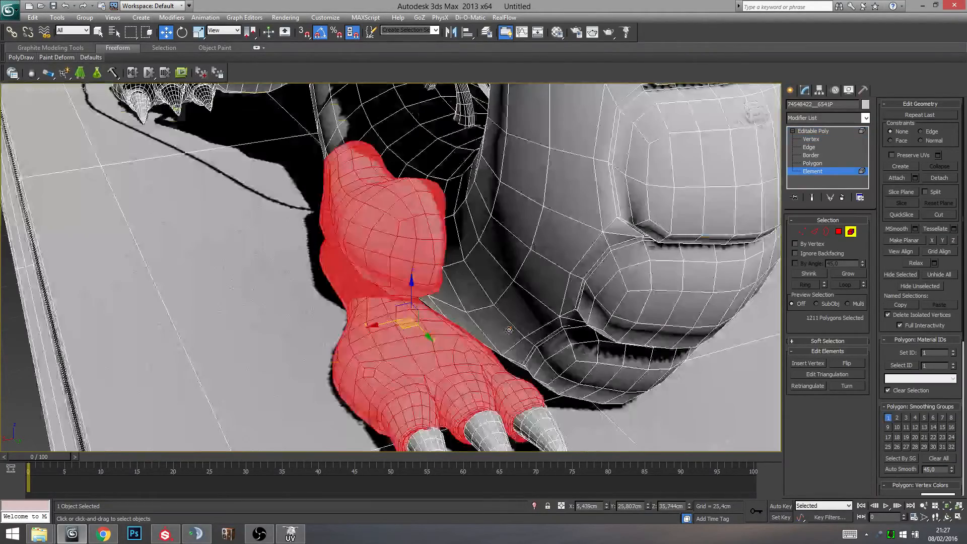
Add the front foot's claws to the selected front leg at Element level.
scroll(455, 303, "down", 4)
middle_click_drag(412, 292, 476, 264, "alt")
scroll(476, 264, "up", 1)
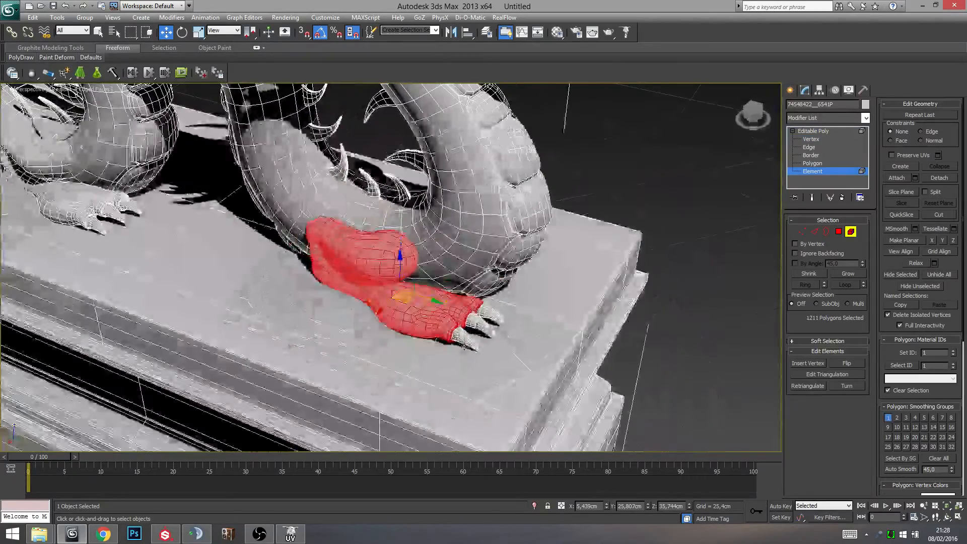
left_click(485, 316, "ctrl")
left_click(489, 313, "ctrl")
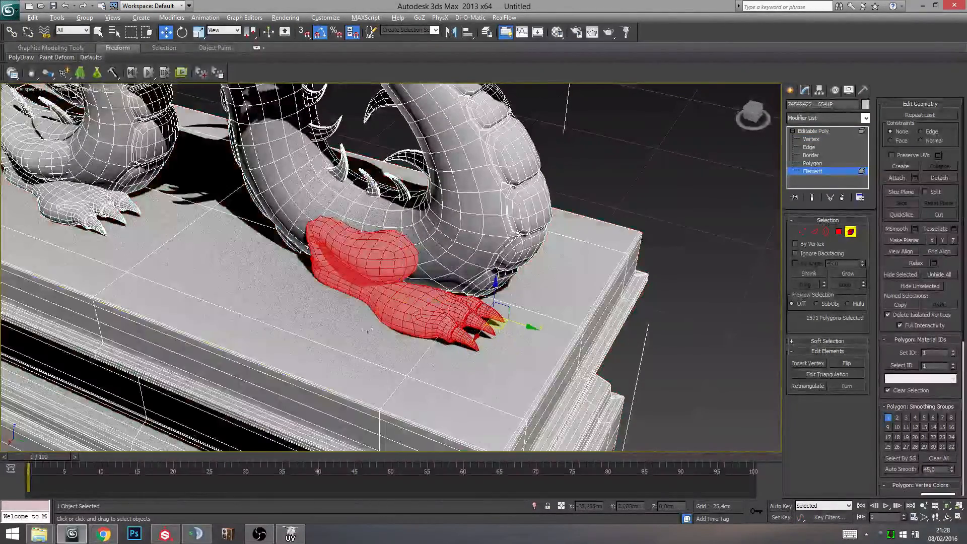
middle_click_drag(404, 343, 302, 226, "alt")
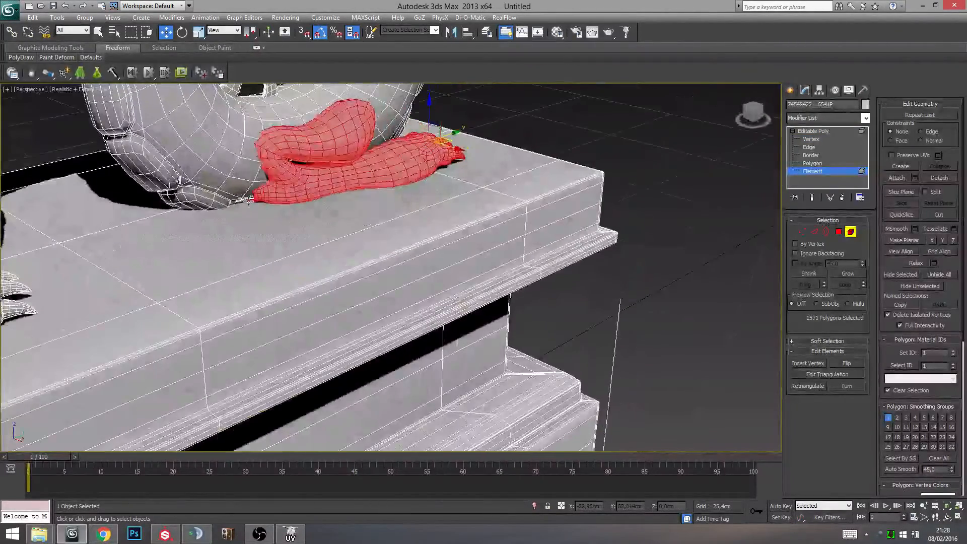
Add the dragon's rear leg and its claws to the element selection, keeping the body out of it.
middle_click_drag(248, 202, 565, 164)
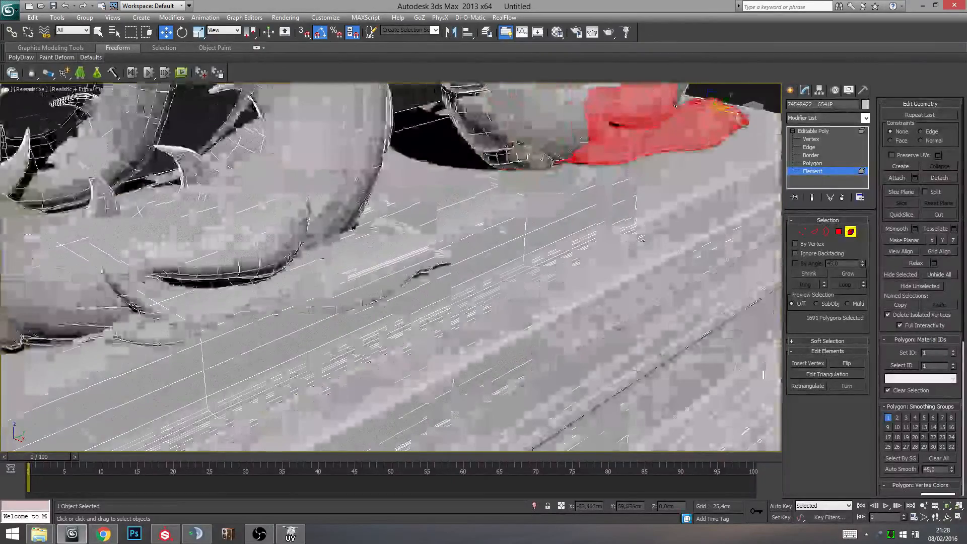
left_click(368, 267, "ctrl")
left_click(438, 258, "ctrl")
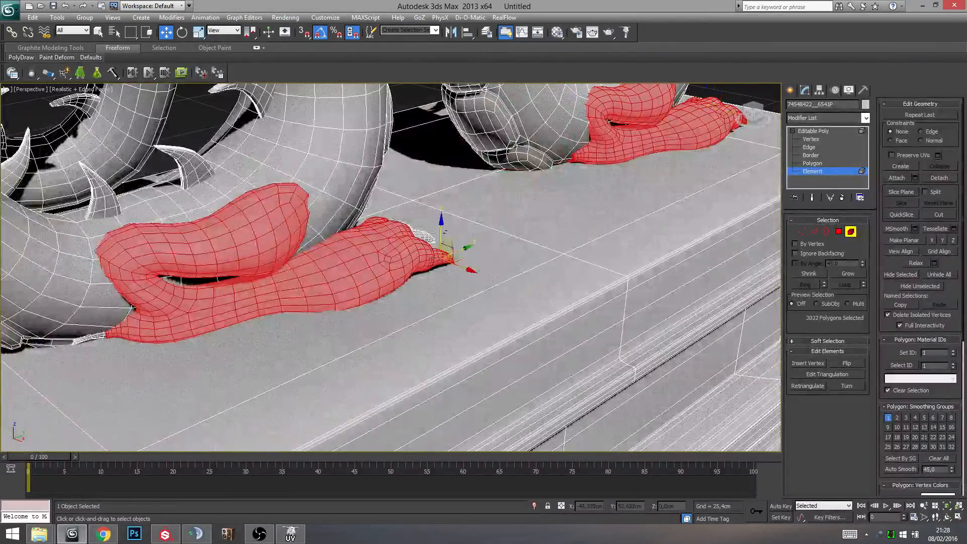
middle_click_drag(437, 258, 304, 276, "alt")
left_click(302, 272, "ctrl")
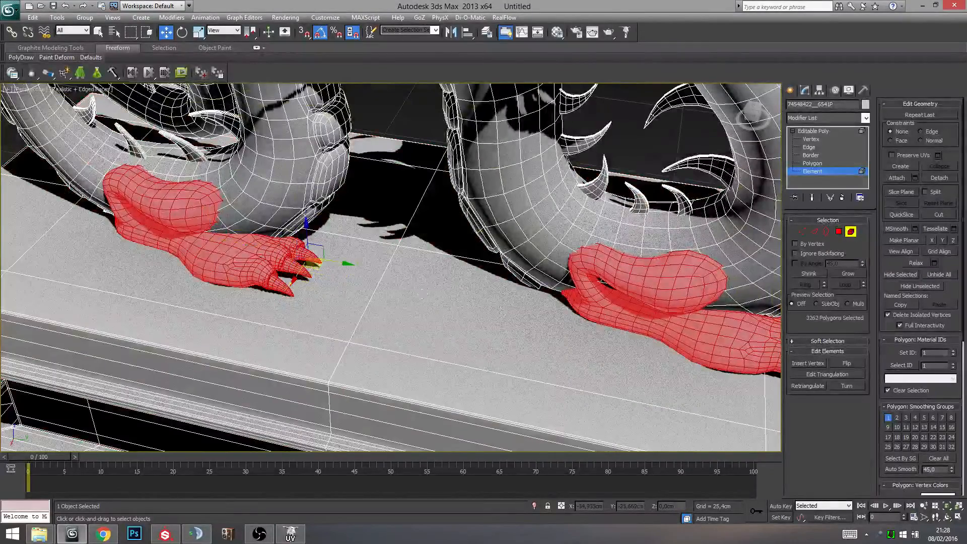
middle_click_drag(600, 275, 288, 325, "alt")
scroll(589, 288, "down", 4)
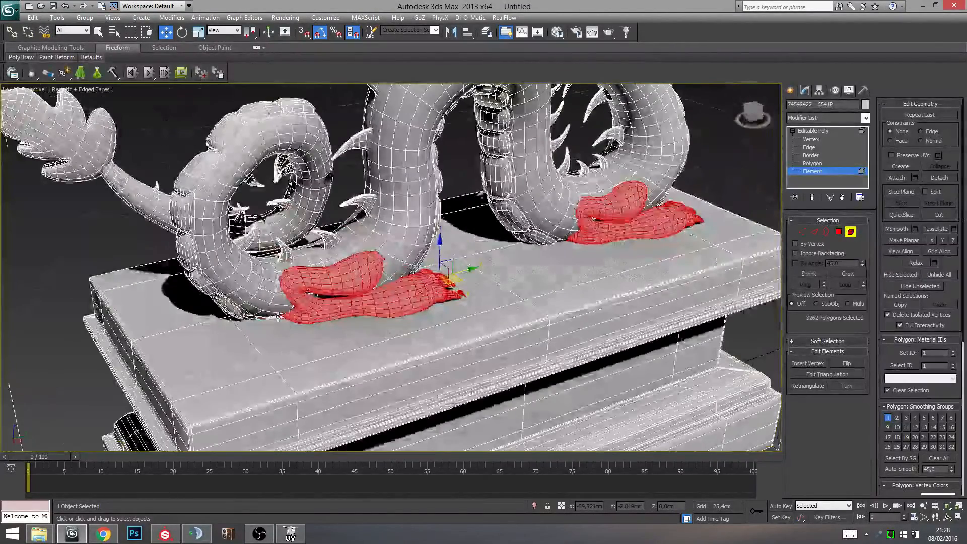
key("ctrl+z")
key("ctrl+z")
key("ctrl+z")
key("ctrl+z")
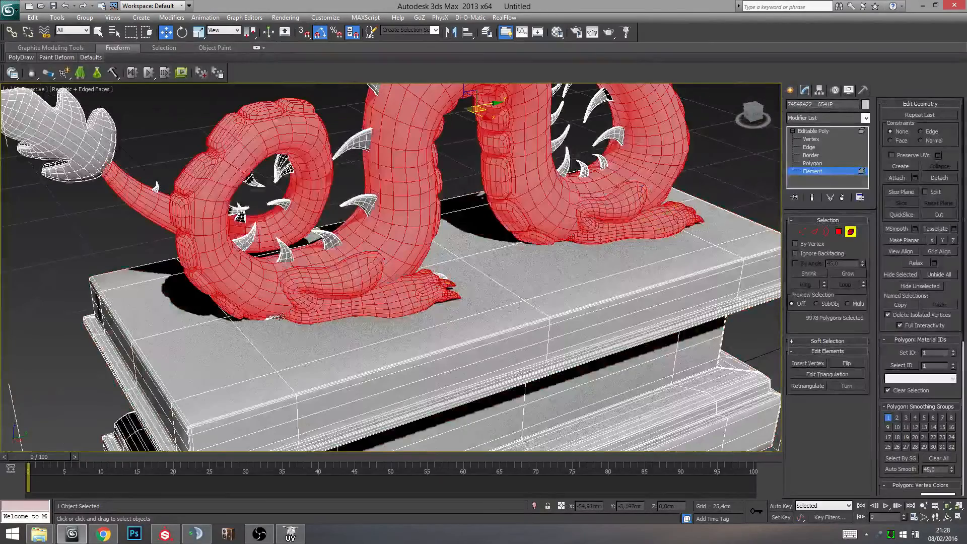
key("ctrl+y")
key("ctrl+y")
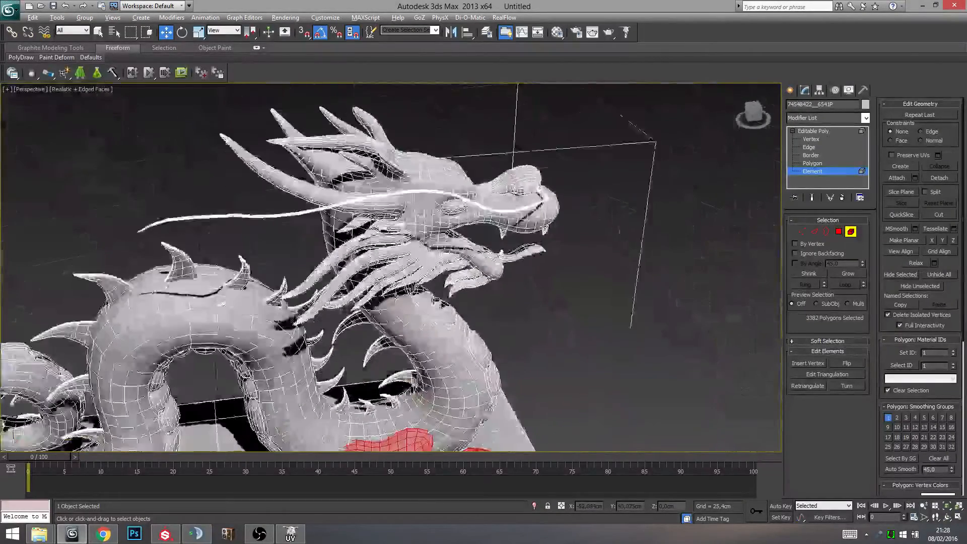
Add the whisker, large horn, mane tufts and teeth on the legs' side of the head to the element selection.
scroll(391, 267, "down", 3)
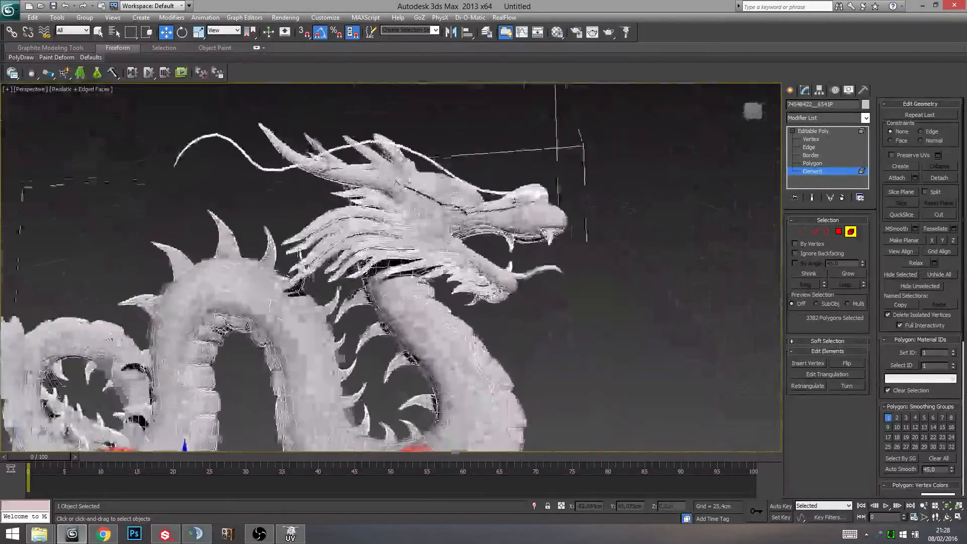
middle_click_drag(390, 267, 529, 267, "alt")
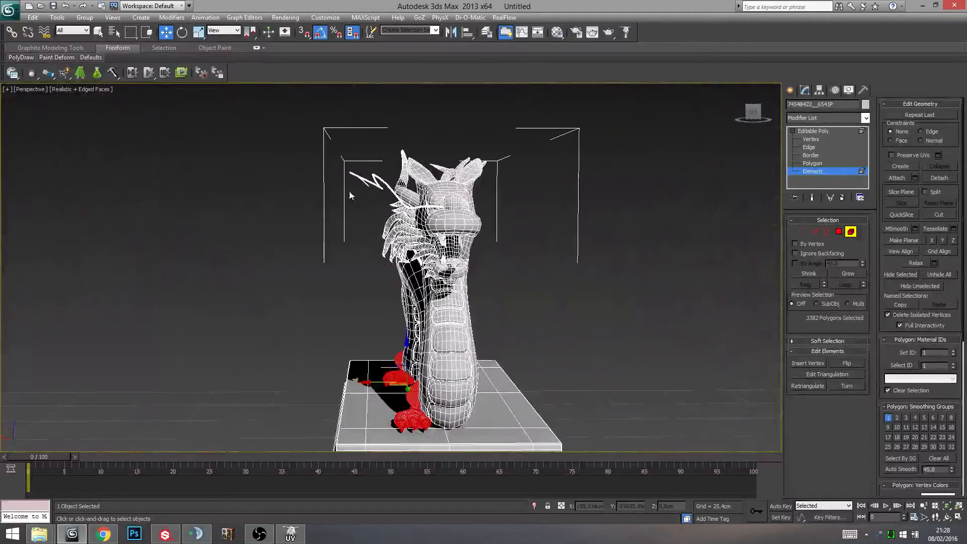
left_click_drag(292, 140, 457, 293)
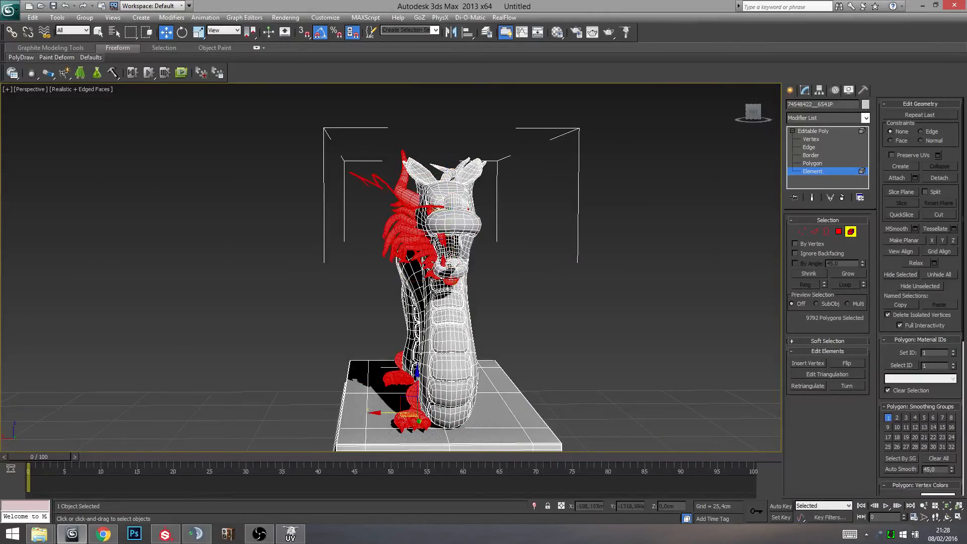
middle_click_drag(429, 262, 479, 273, "alt")
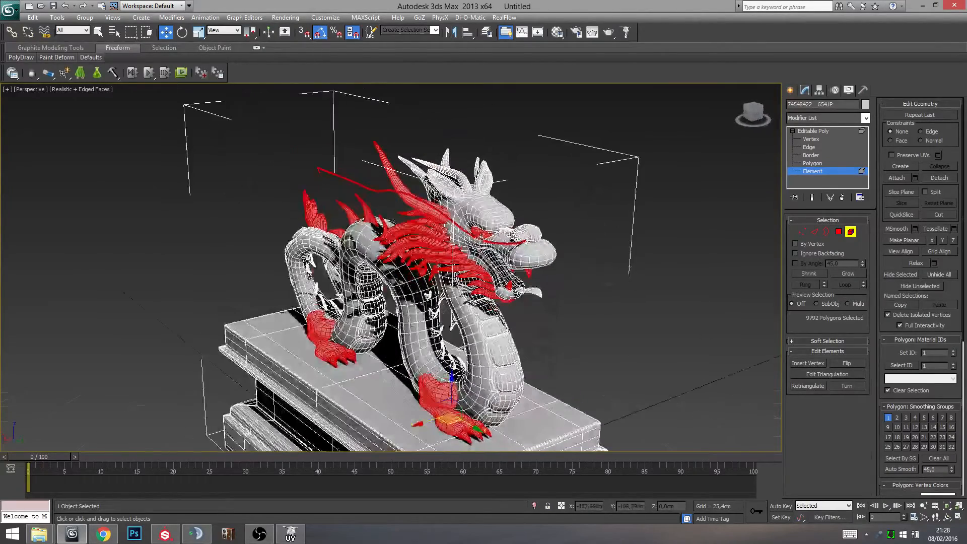
middle_click_drag(481, 237, 504, 229, "alt")
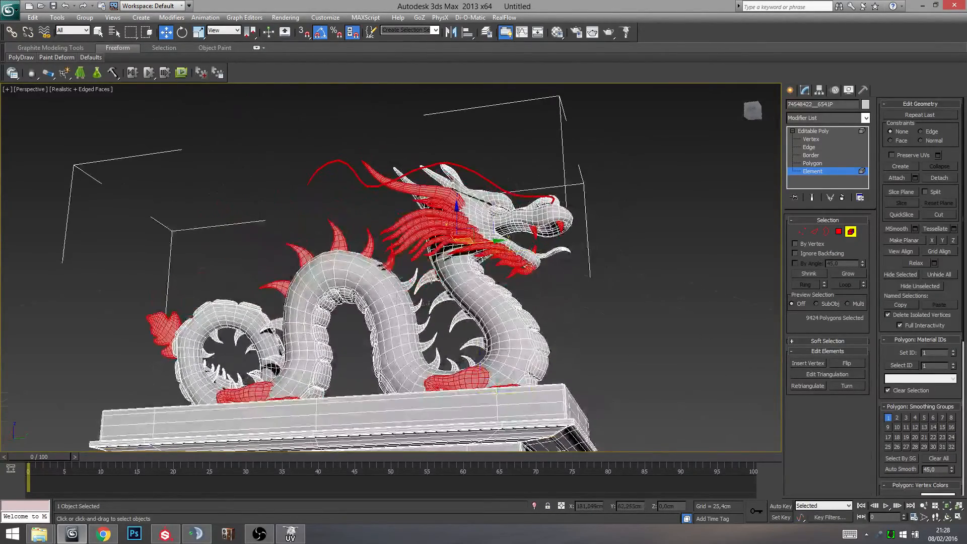
Remove the back spikes and the tail tip from the element selection.
left_click_drag(282, 267, 370, 232, "alt")
left_click_drag(364, 287, 396, 269, "alt")
left_click_drag(290, 312, 278, 277, "alt")
left_click_drag(140, 281, 193, 338, "alt")
middle_click_drag(195, 343, 150, 322, "alt")
left_click_drag(369, 266, 384, 237, "alt")
Clone the selected legs, claws and head details to a separate object.
mouse_move(478, 267)
middle_mouse_down("alt")
mouse_move(579, 314)
mouse_move(549, 345)
mouse_move(527, 346)
mouse_move(464, 333)
mouse_move(392, 285)
middle_mouse_up("alt")
left_click_drag(391, 286, 403, 284, "shift")
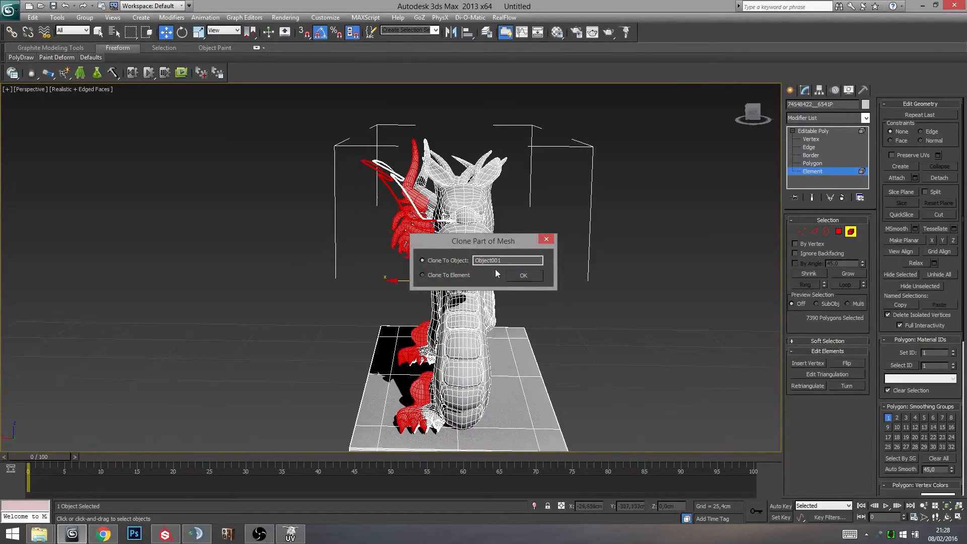
left_click(523, 275)
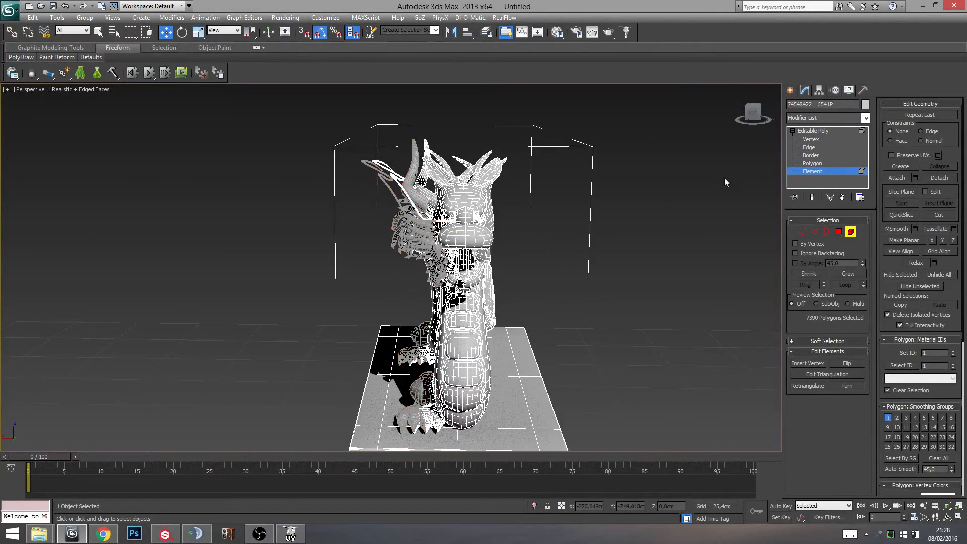
Leave Element level, select the cloned parts and mirror them to the other side of the dragon.
left_click(811, 133)
left_click(534, 259)
left_click(426, 243)
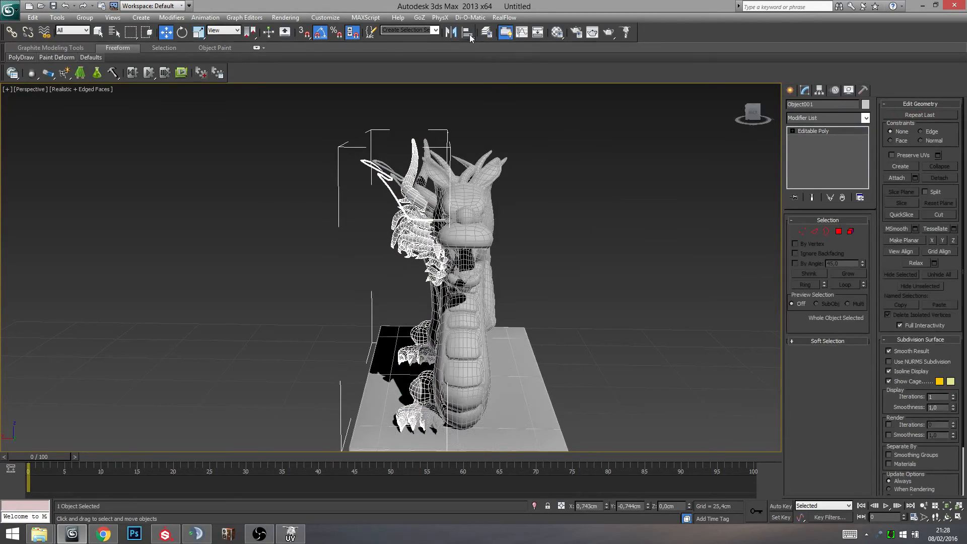
left_click(451, 31)
left_click(466, 337)
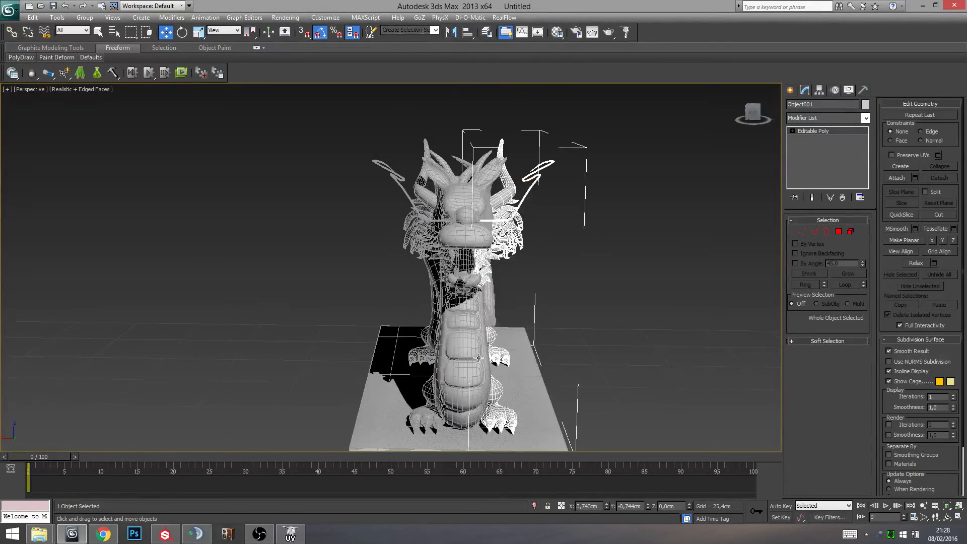
Shift the mirrored parts slightly along X to an X position of 1.057 cm to fit the head.
middle_click_drag(482, 358, 466, 310)
middle_click_drag(461, 266, 491, 234, "alt")
scroll(491, 234, "down", 8)
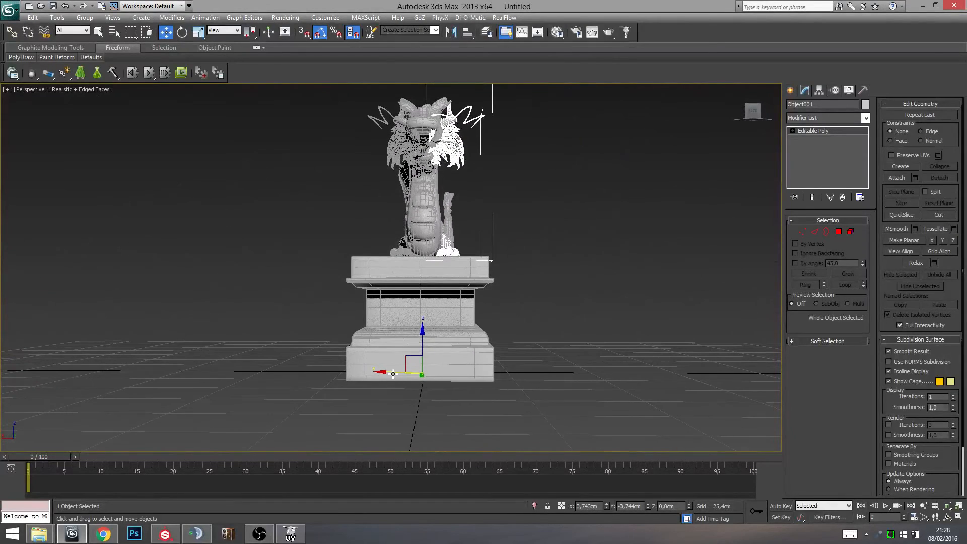
left_click_drag(393, 373, 392, 370)
middle_click_drag(393, 217, 391, 309)
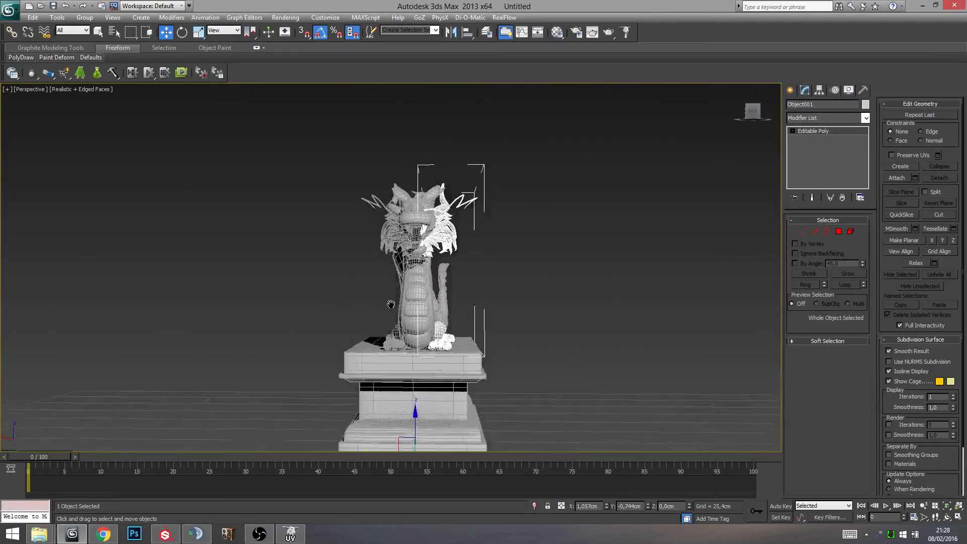
scroll(391, 309, "up", 8)
middle_click_drag(484, 197, 506, 314)
scroll(389, 320, "down", 5)
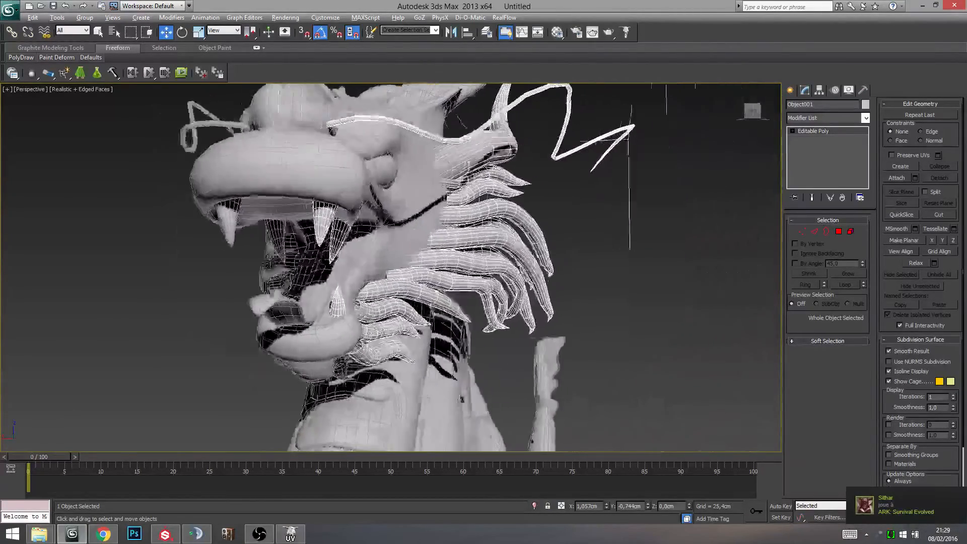
Attach the mirrored parts to the main statue mesh and reselect the combined object.
scroll(509, 311, "down", 5)
left_click(563, 275)
left_click(413, 233)
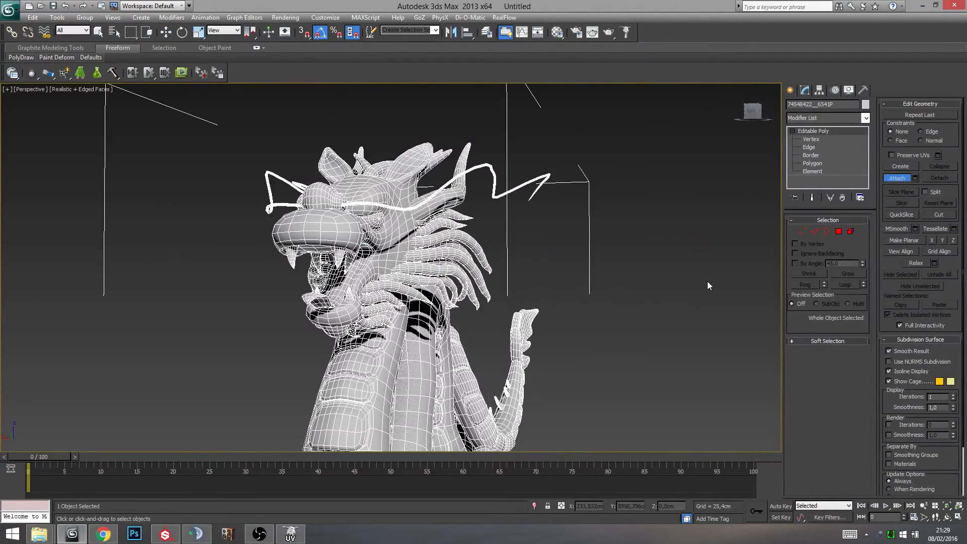
scroll(707, 281, "down", 5)
key("w")
left_click(614, 321)
left_click(418, 329)
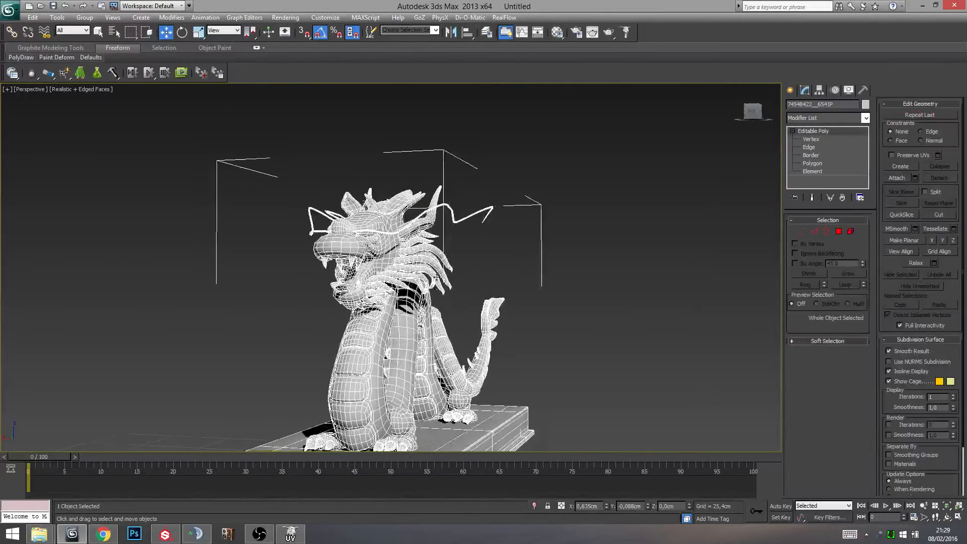
Rename the combined statue object as Statue_Dragon.
middle_click_drag(421, 329, 456, 355, "alt")
middle_click_drag(456, 355, 525, 216)
middle_click_drag(643, 150, 488, 196, "alt")
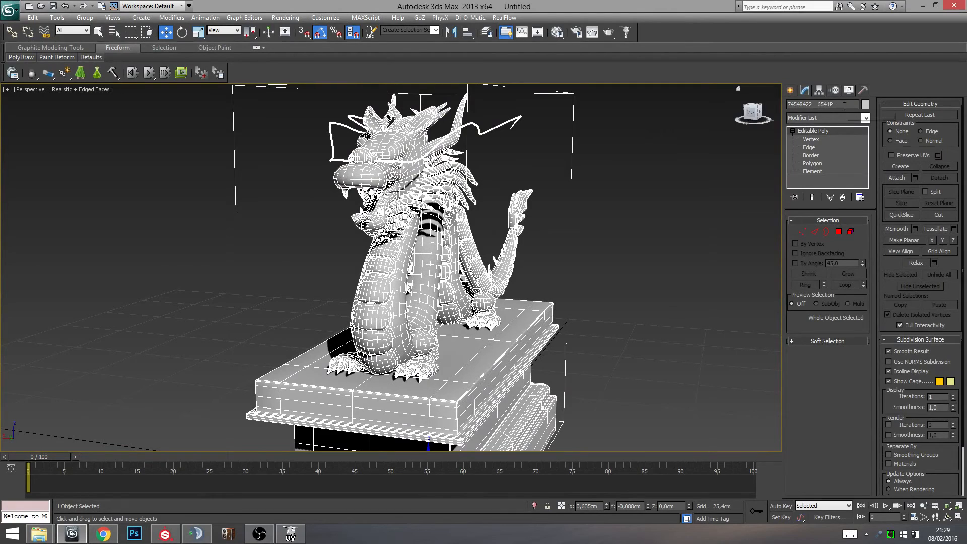
middle_click_drag(588, 220, 575, 206)
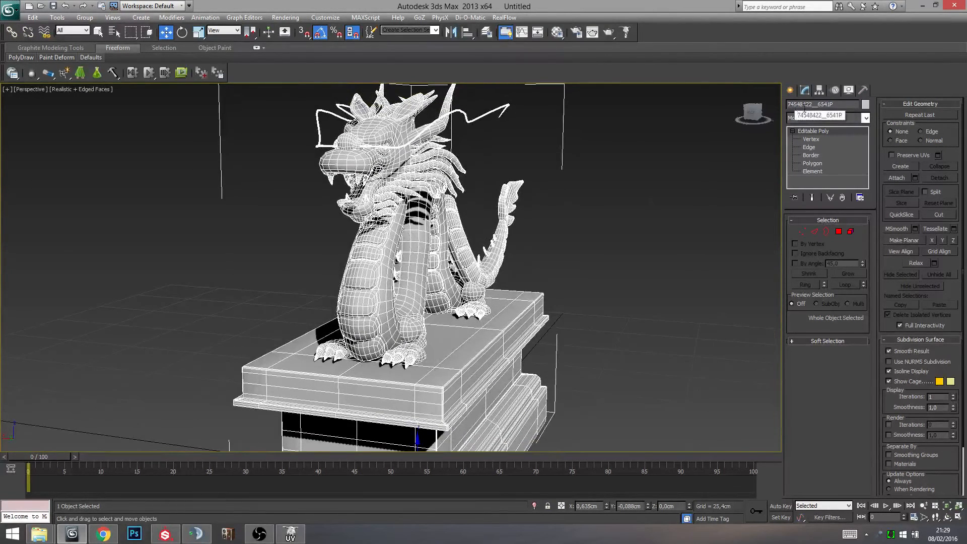
double_click(828, 105)
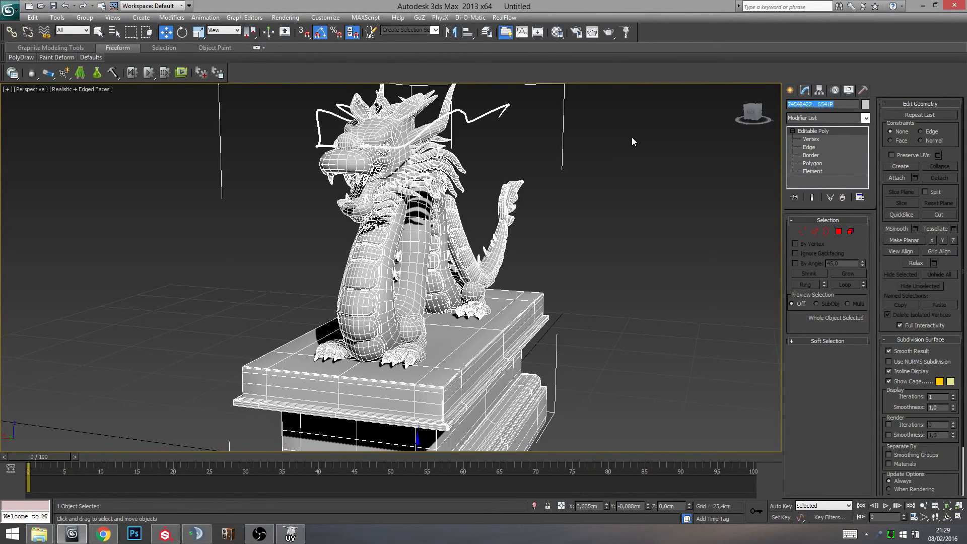
type("Statue_Dragon")
Open the Material Editor and rename the first material as Dragon.
left_click(558, 34)
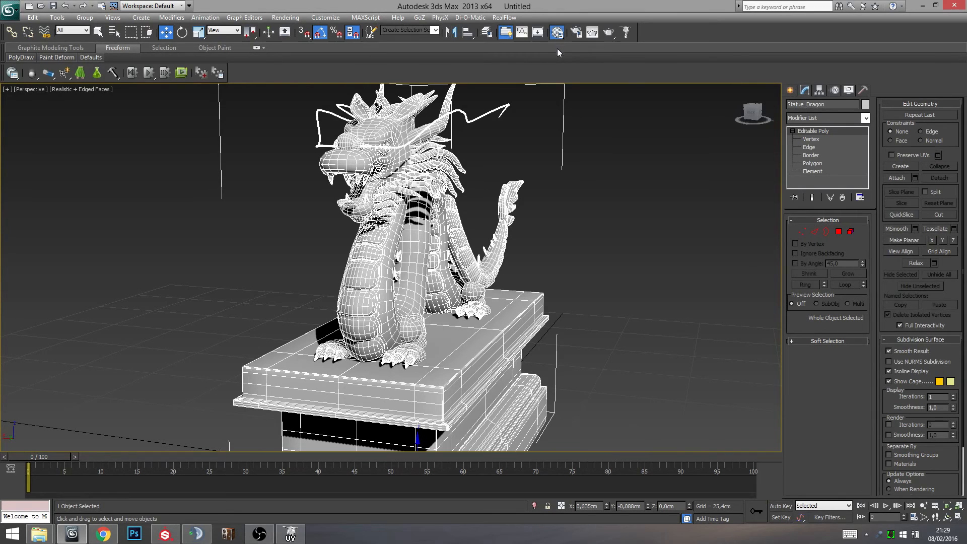
left_click_drag(630, 247, 529, 252)
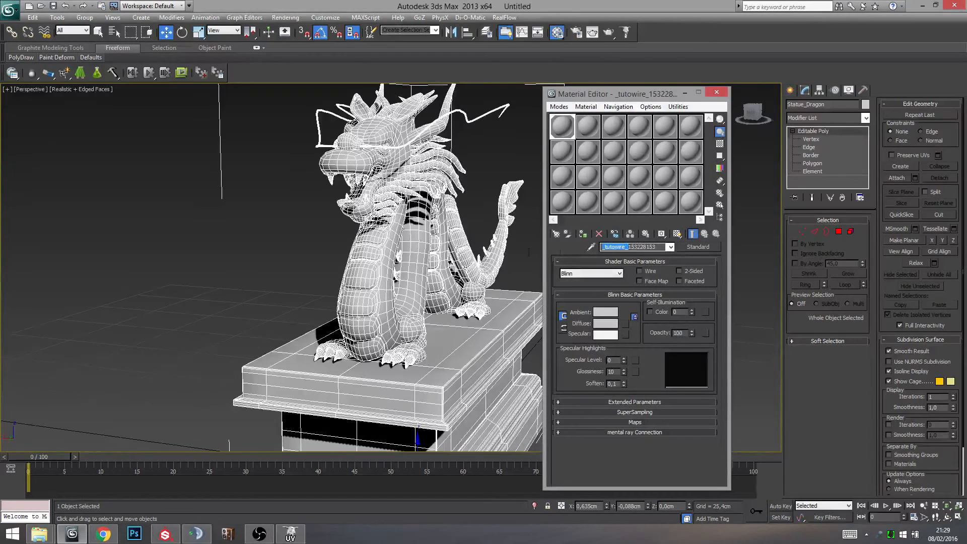
double_click(662, 247)
key("BackSpace")
type("Dragon")
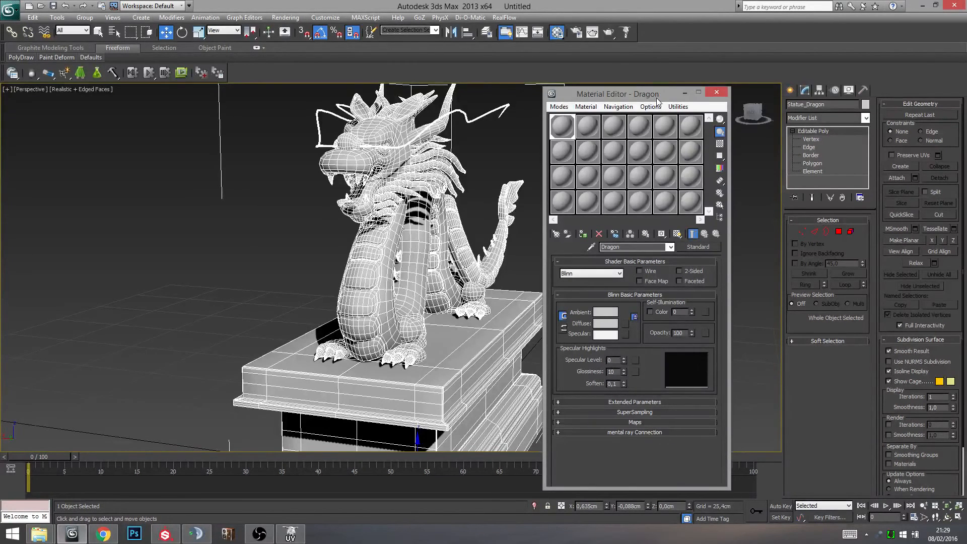
left_click_drag(658, 95, 694, 84)
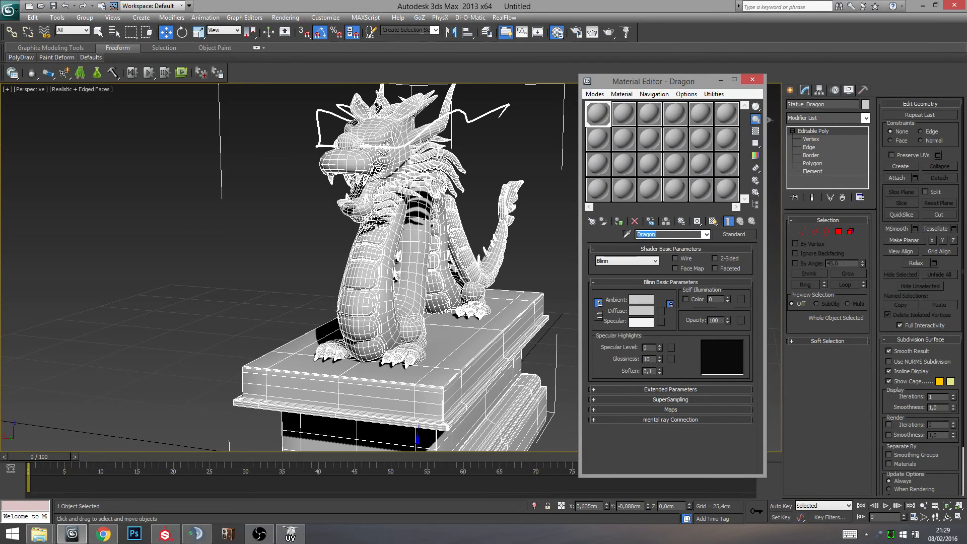
Assign the Dragon material to the selected statue and minimize the Material Editor.
left_click_drag(662, 234, 641, 235)
left_click(618, 223)
left_click(721, 81)
Inspect the statue's UV layout in the UV editor through a temporary Unwrap UVW modifier, and remove the modifier.
middle_click_drag(534, 293, 771, 156, "alt")
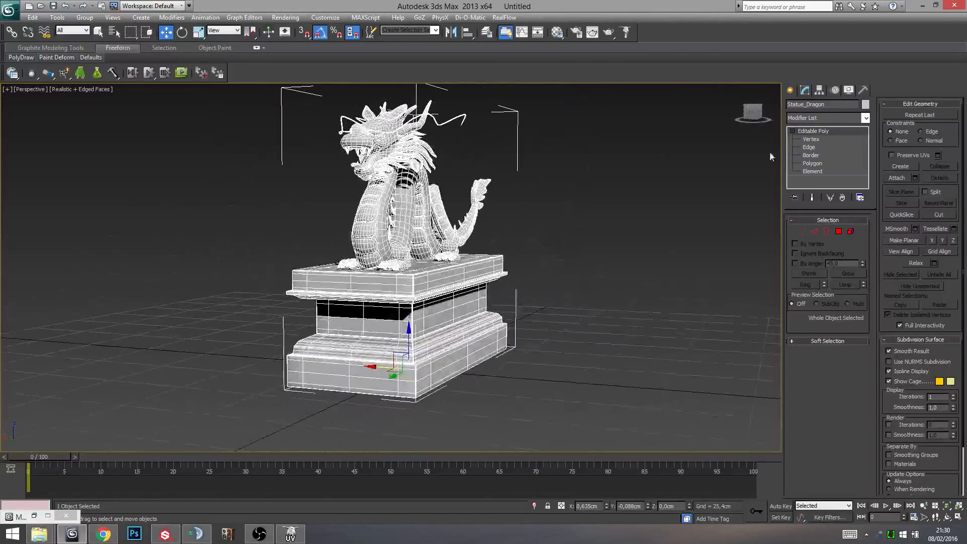
left_click(820, 119)
key("u")
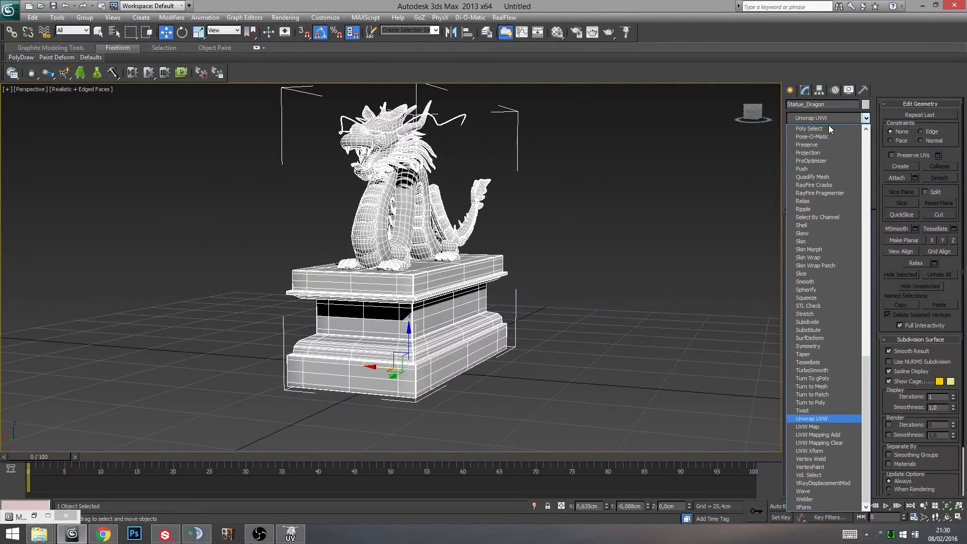
left_click(832, 418)
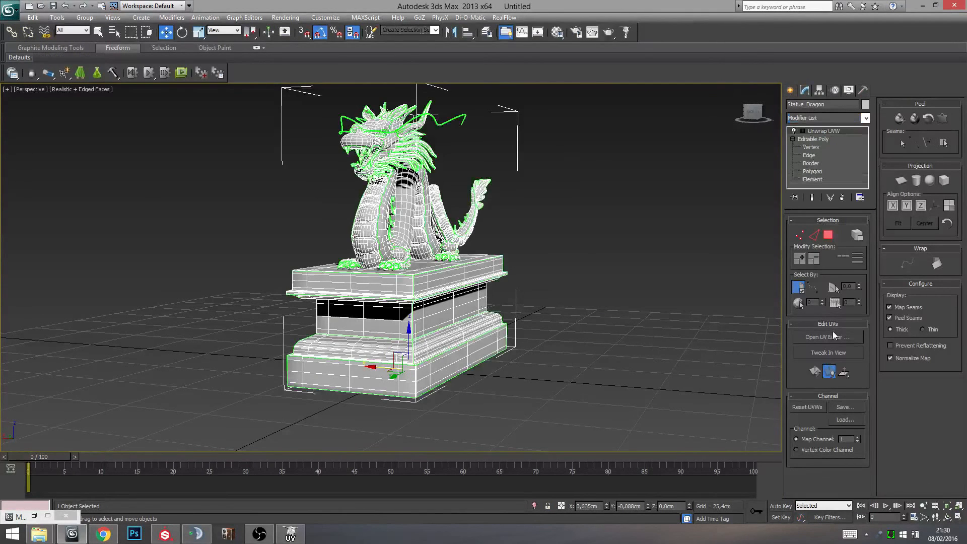
left_click(834, 336)
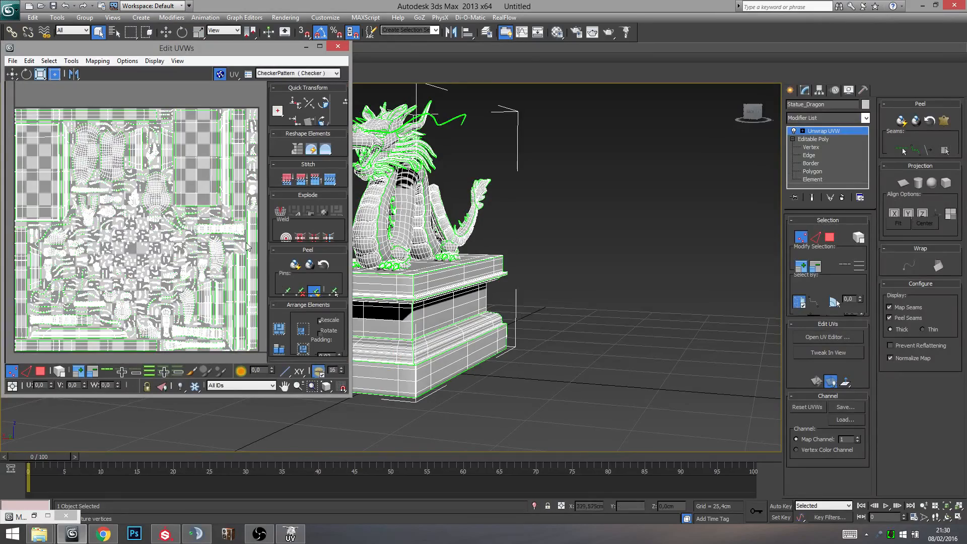
left_click(338, 46)
middle_click_drag(598, 180, 564, 205, "alt")
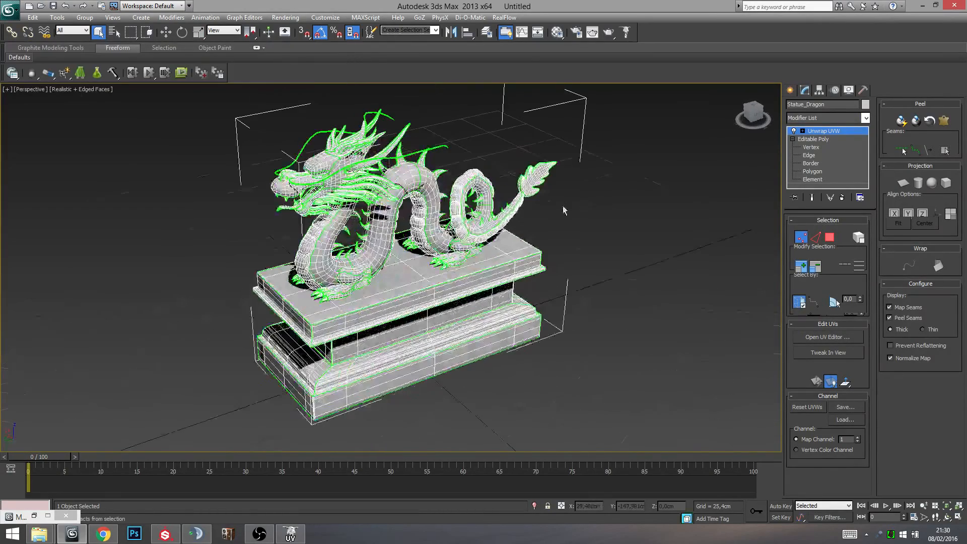
left_click(842, 197)
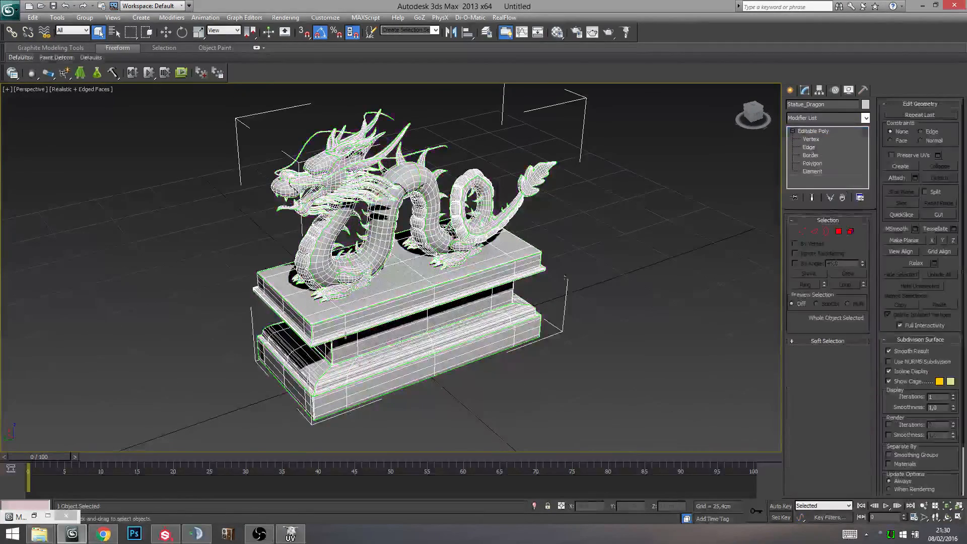
middle_click_drag(434, 317, 499, 325, "alt")
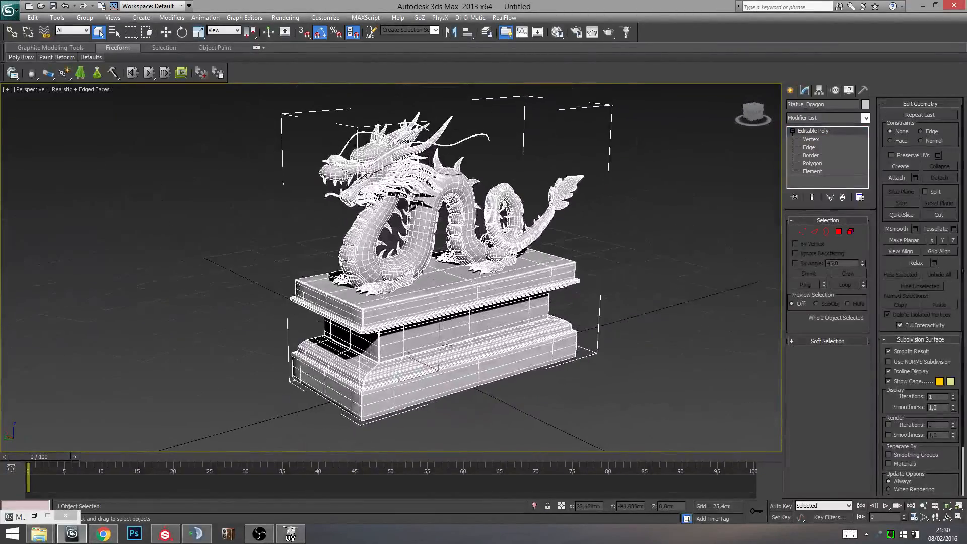